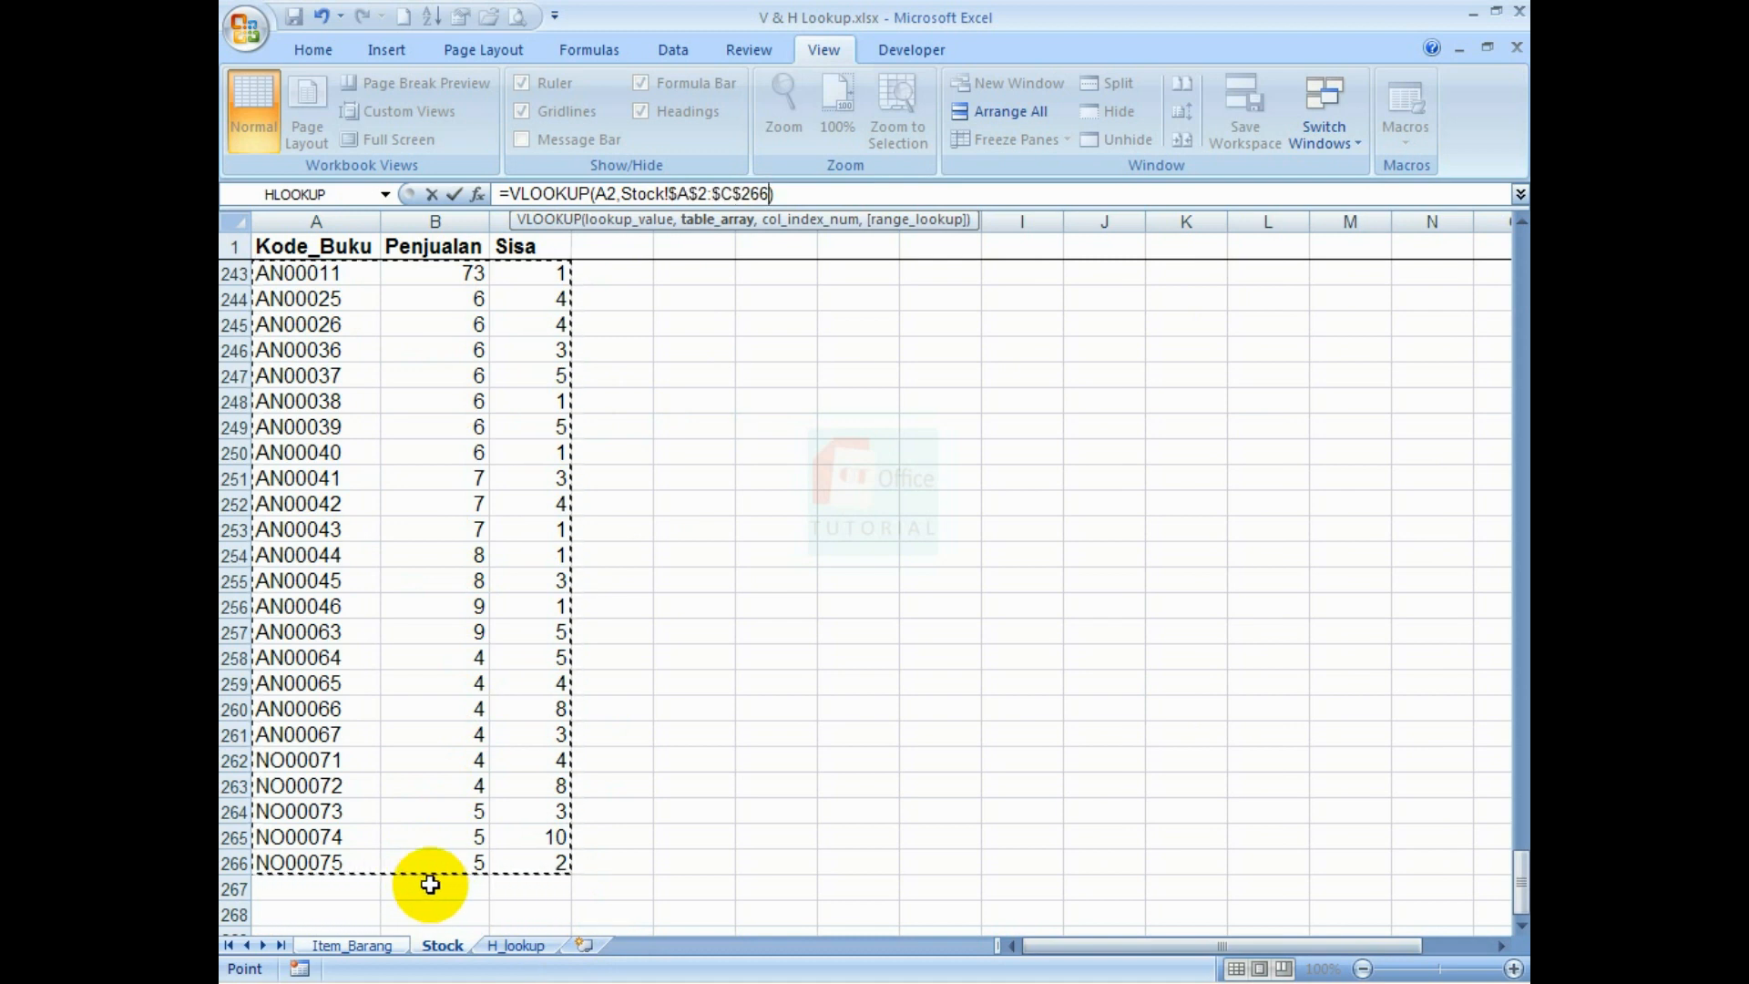
# Complete the VLOOKUP formula in D2 of Item_Barang with column index 3 and match type 0, and fill it down the Sisa column
pyautogui.write(',3,0')
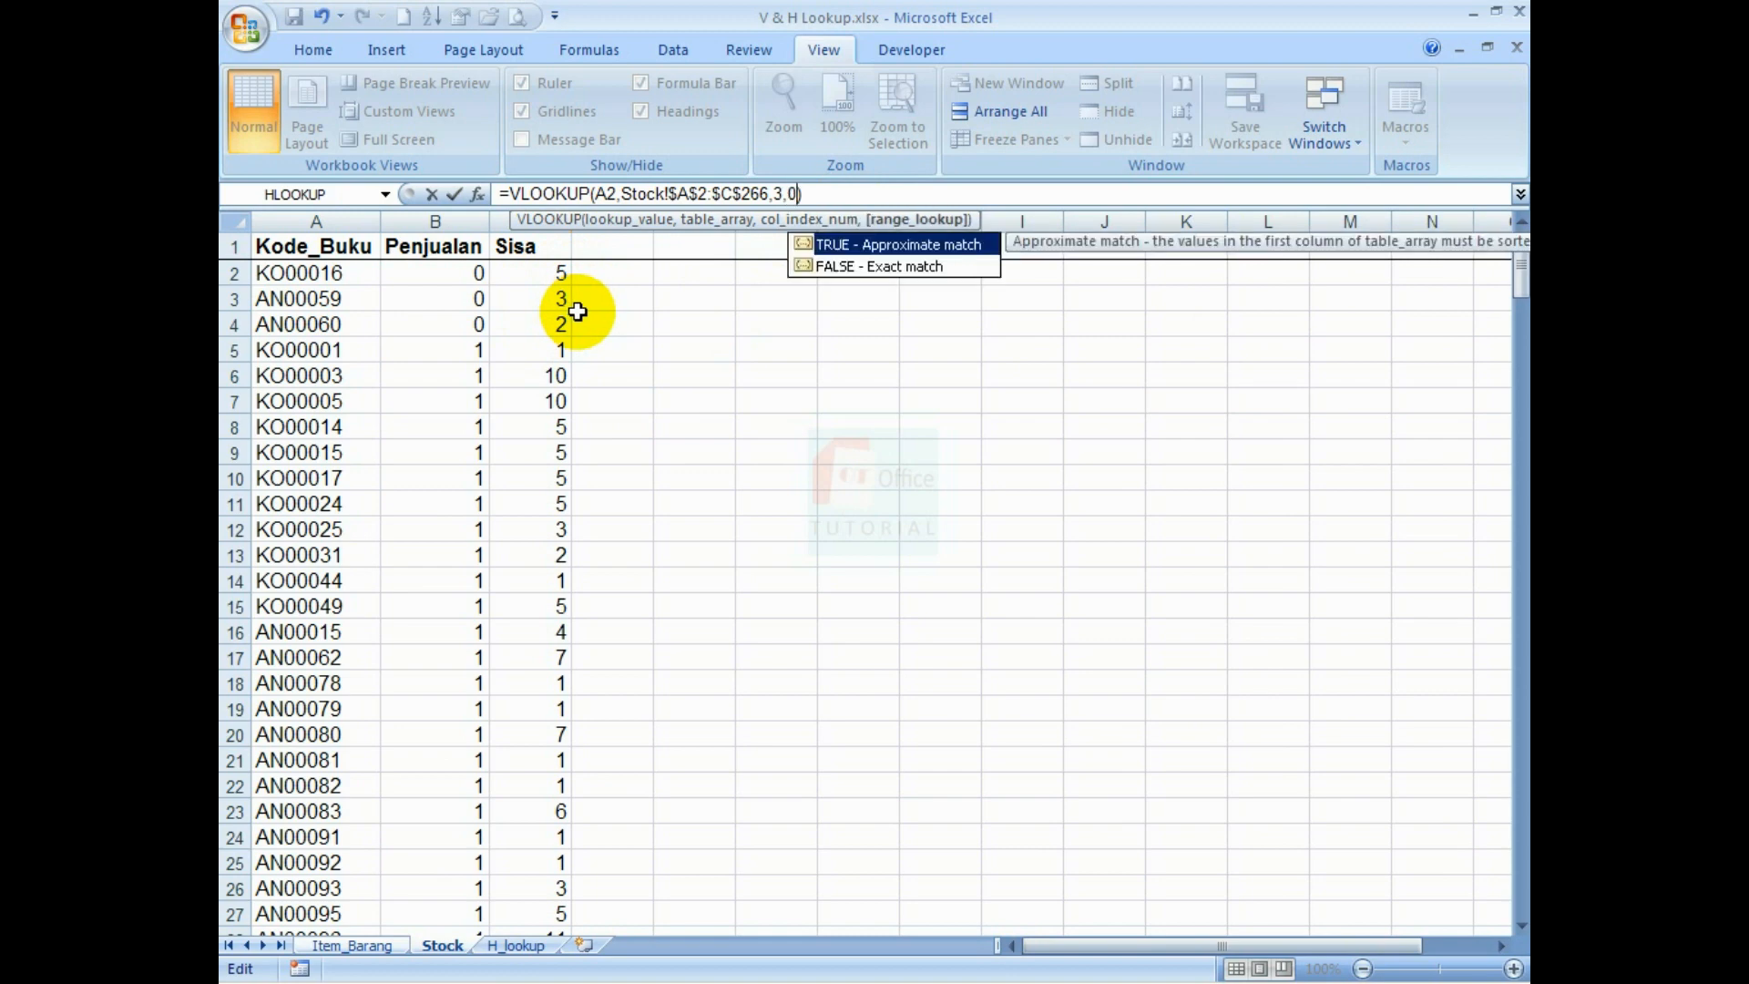
pyautogui.press('Return')
pyautogui.click(856, 273)
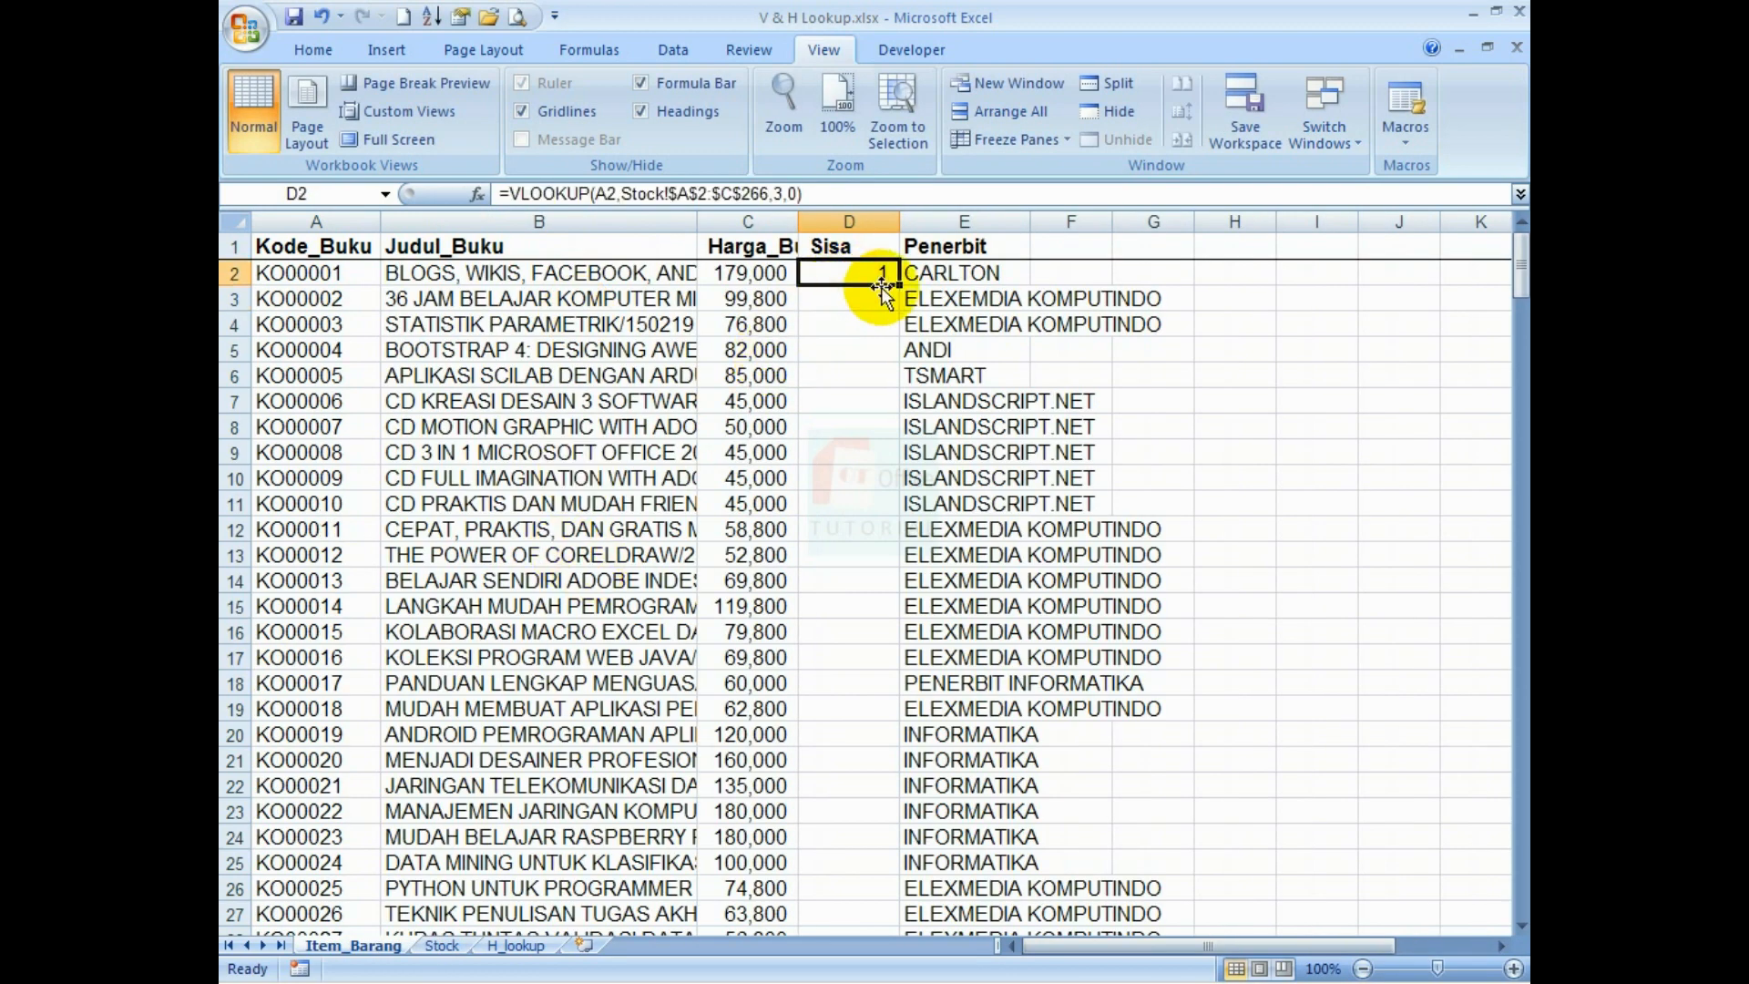
pyautogui.doubleClick(900, 285)
pyautogui.click(853, 343)
pyautogui.scroll(-7, 855, 589)
pyautogui.scroll(7, 855, 550)
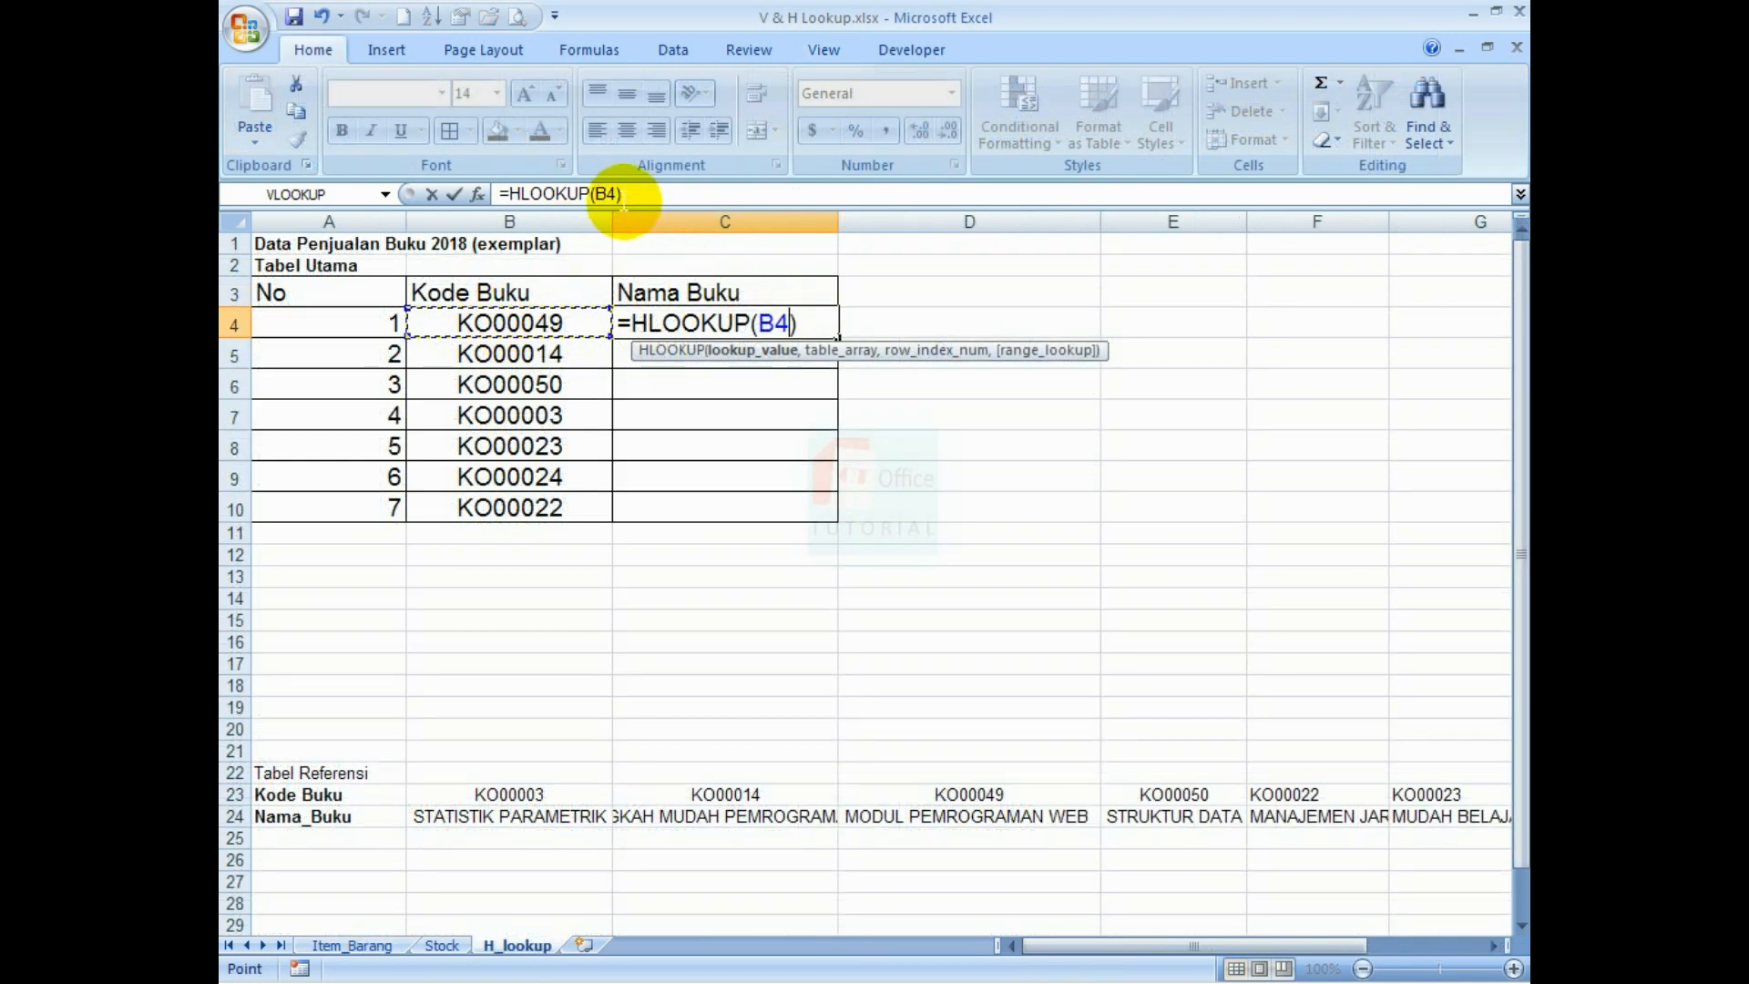
# Complete the HLOOKUP formula in C4 with the absolute table range $B$23:$H$24, row index 2 and match type 0
pyautogui.write(',')
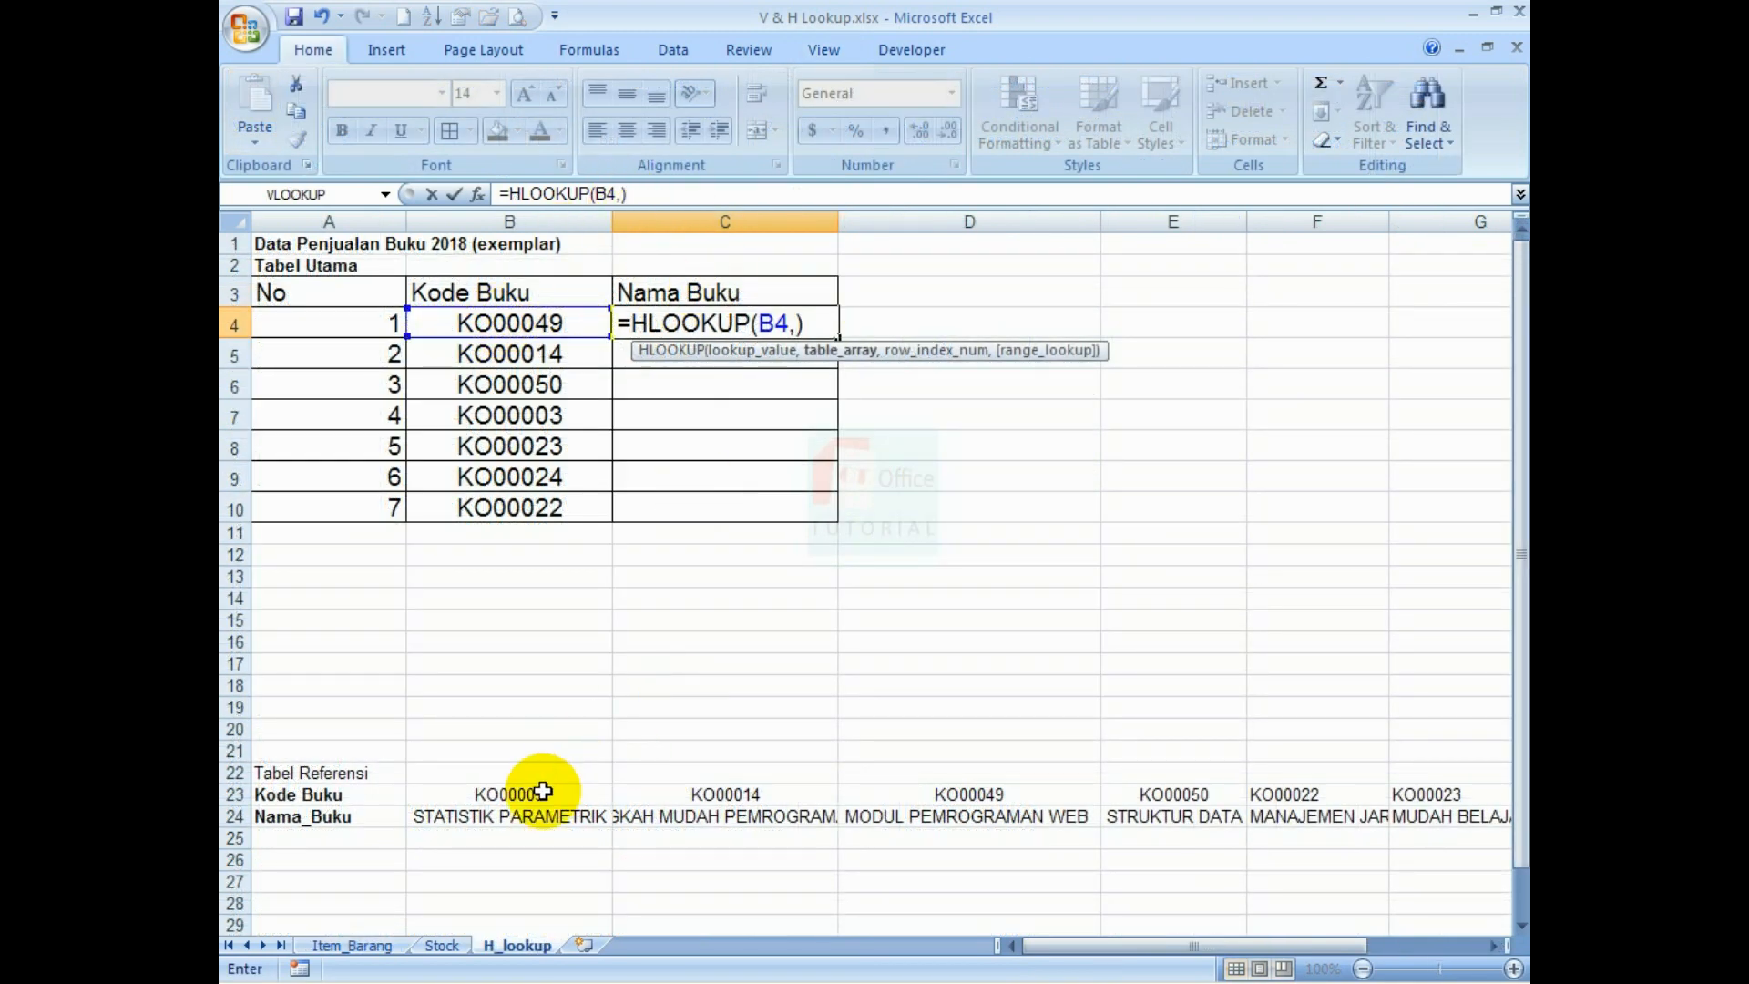
pyautogui.moveTo(547, 795); pyautogui.dragTo(1263, 823)
pyautogui.moveTo(1217, 946); pyautogui.dragTo(1107, 947)
pyautogui.press('F4')
pyautogui.write(',')
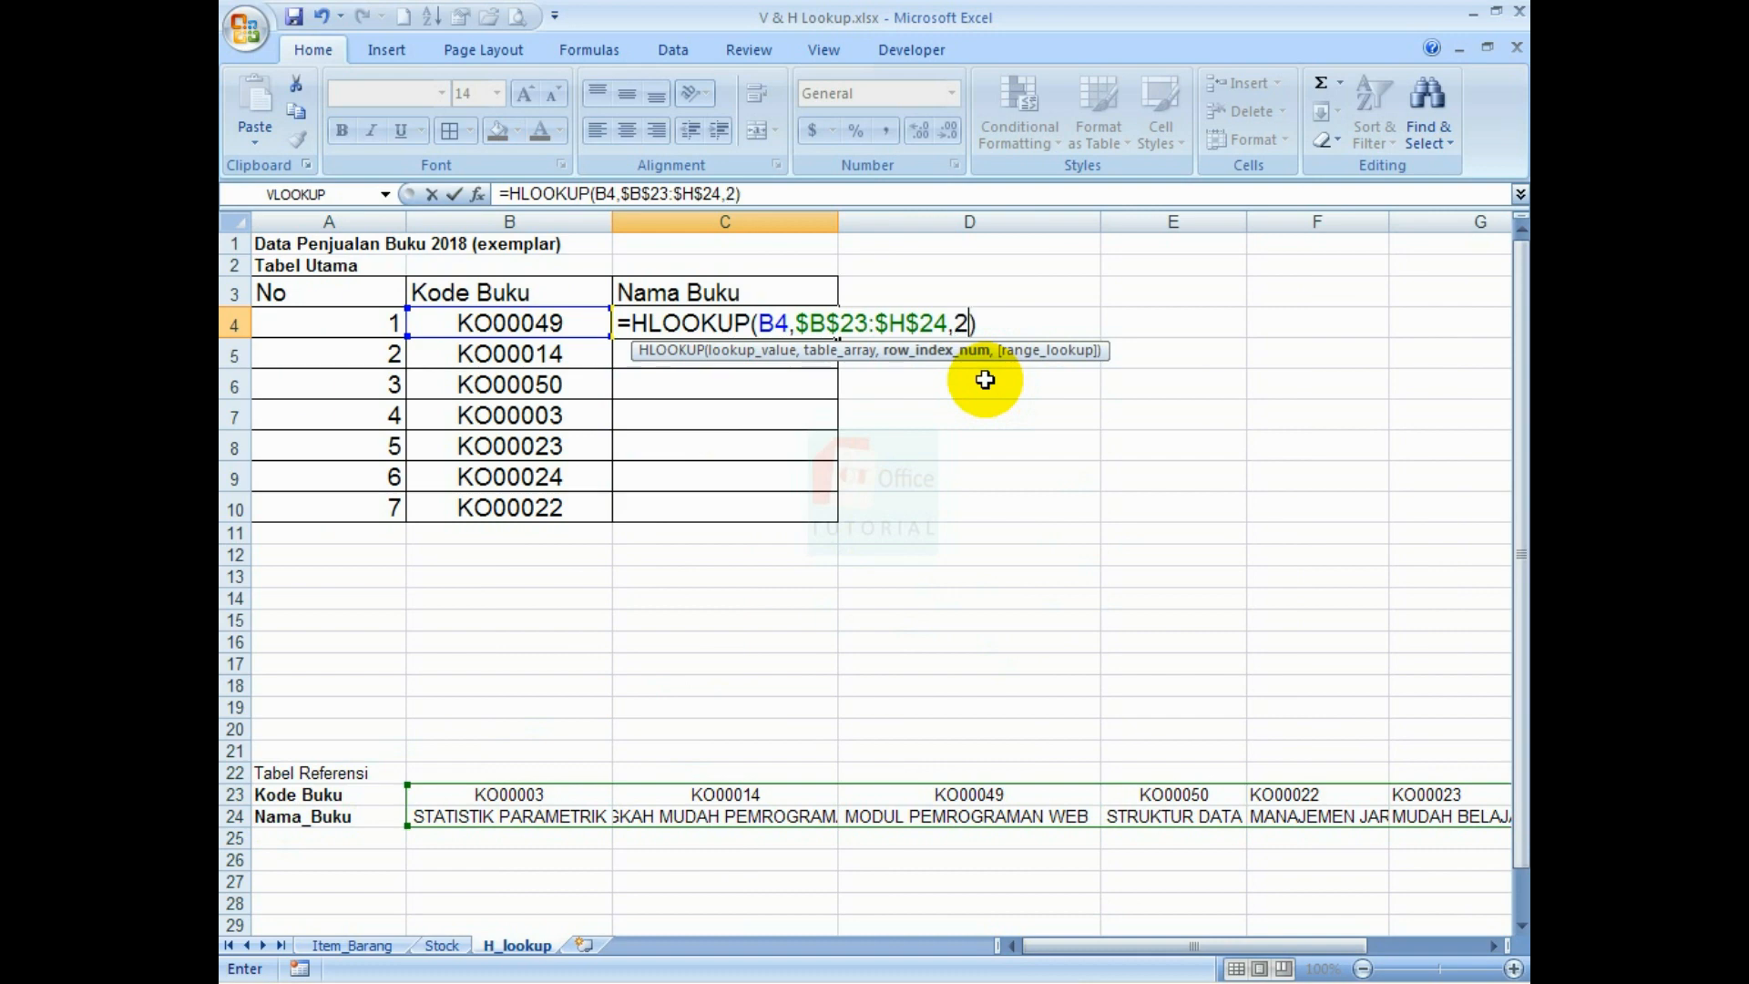
pyautogui.write('2,0')
pyautogui.press('Return')
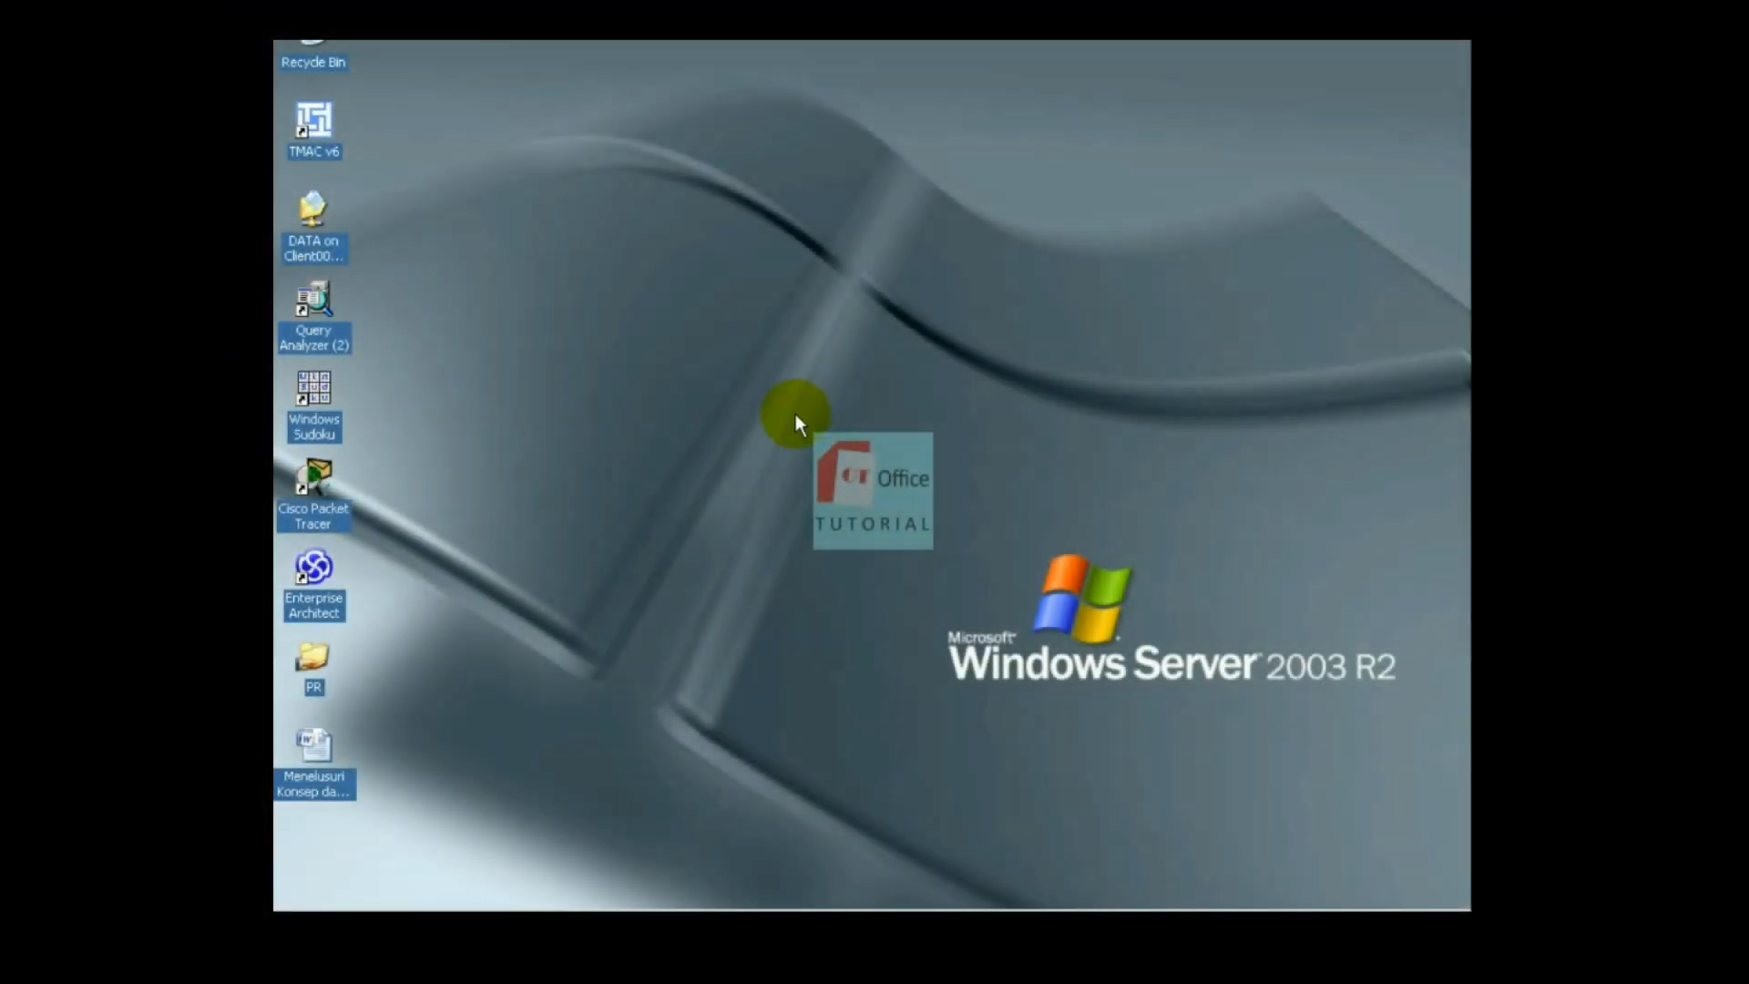
pyautogui.click(321, 801)
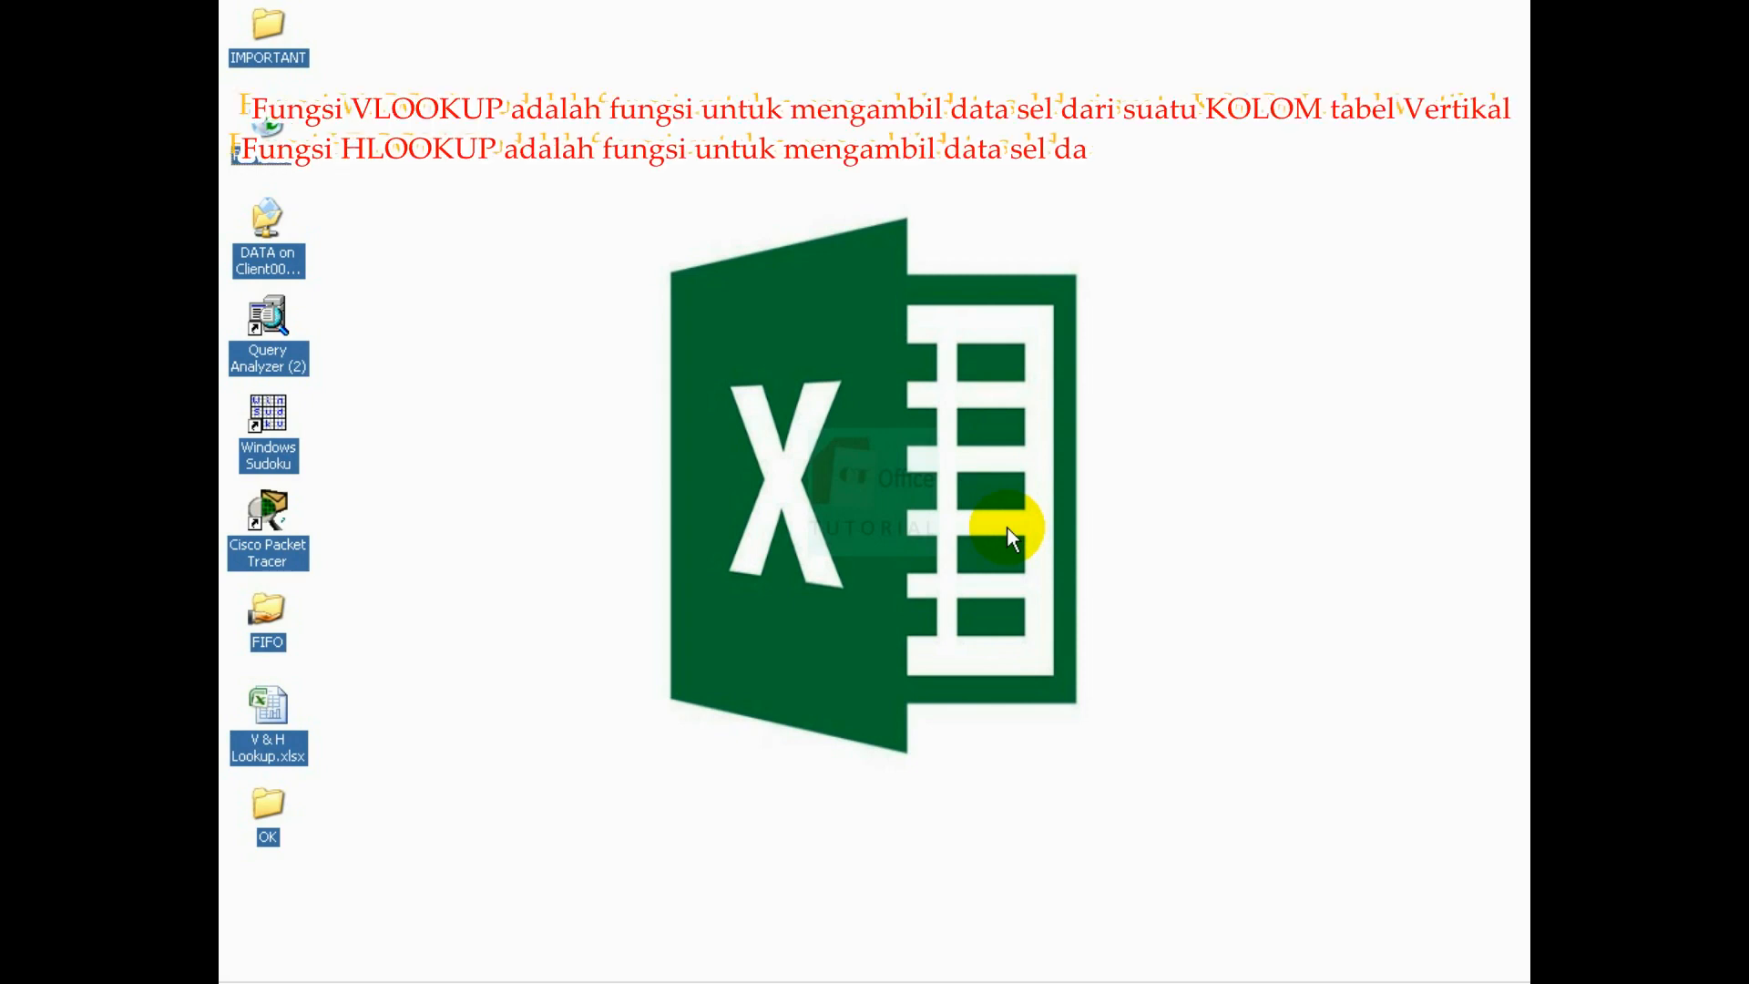
pyautogui.rightClick(570, 582)
pyautogui.click(567, 631)
pyautogui.rightClick(467, 685)
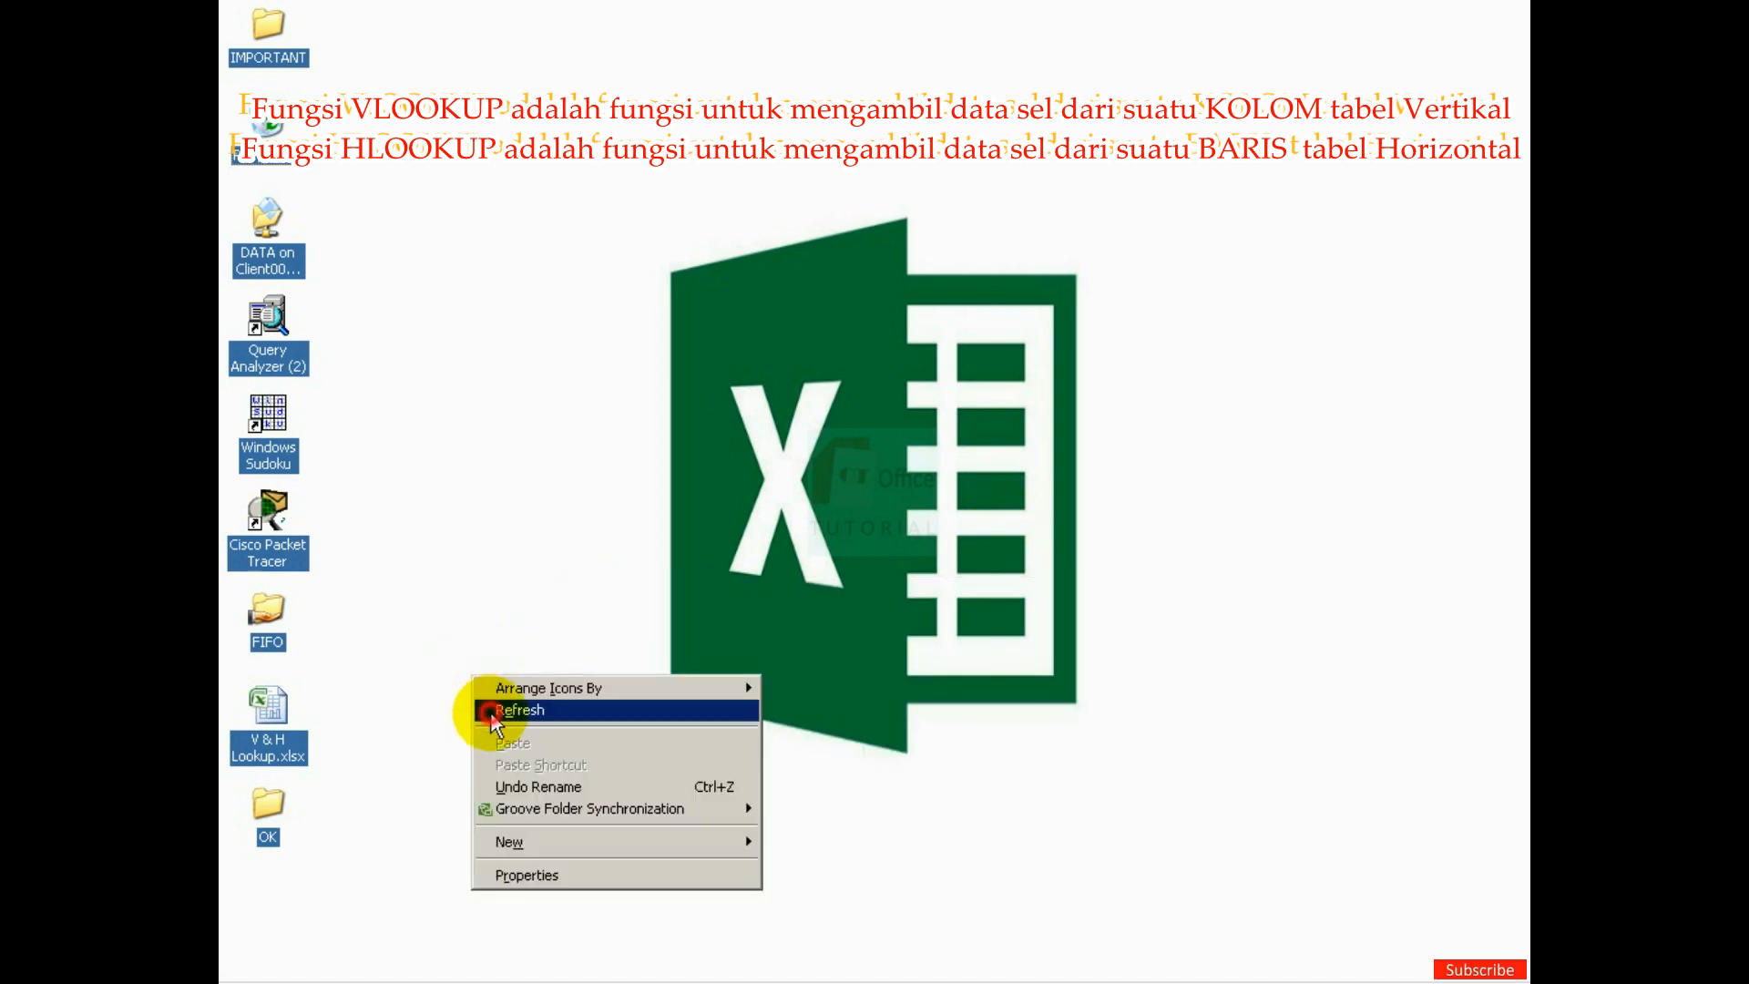
pyautogui.click(492, 709)
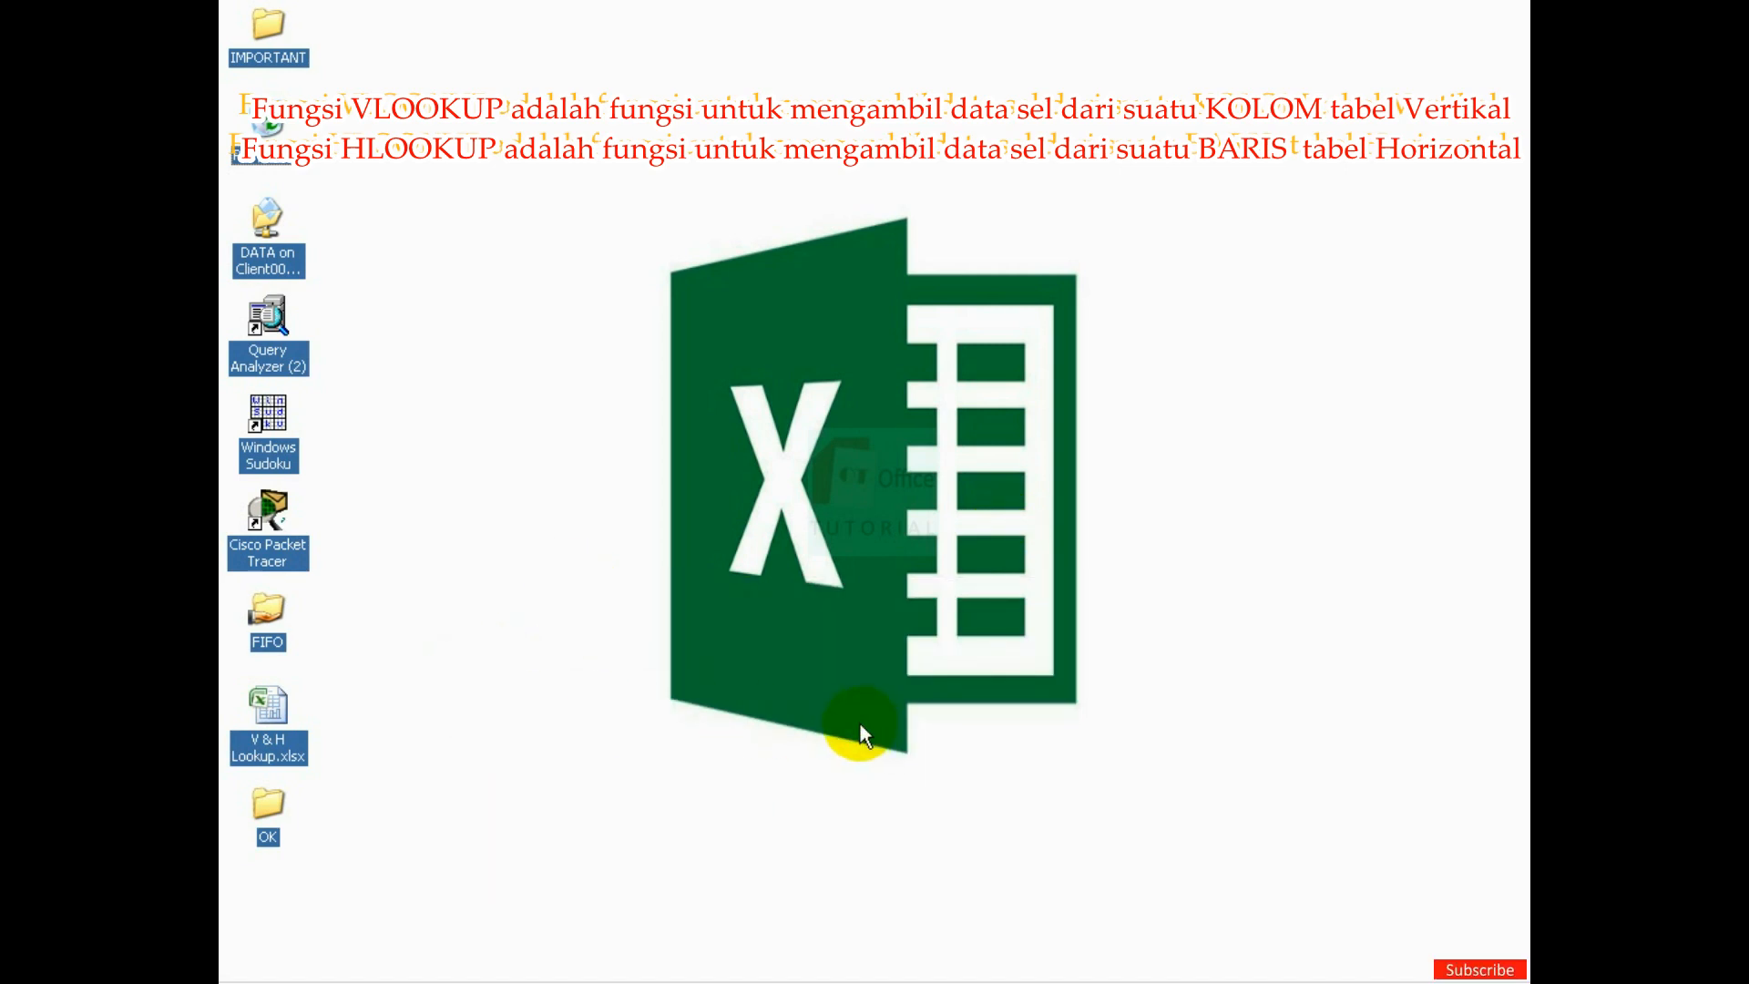
# Open the V & H Lookup.xlsx workbook from the desktop and look over the book records on the Item_Barang sheet
pyautogui.doubleClick(286, 741)
pyautogui.click(728, 631)
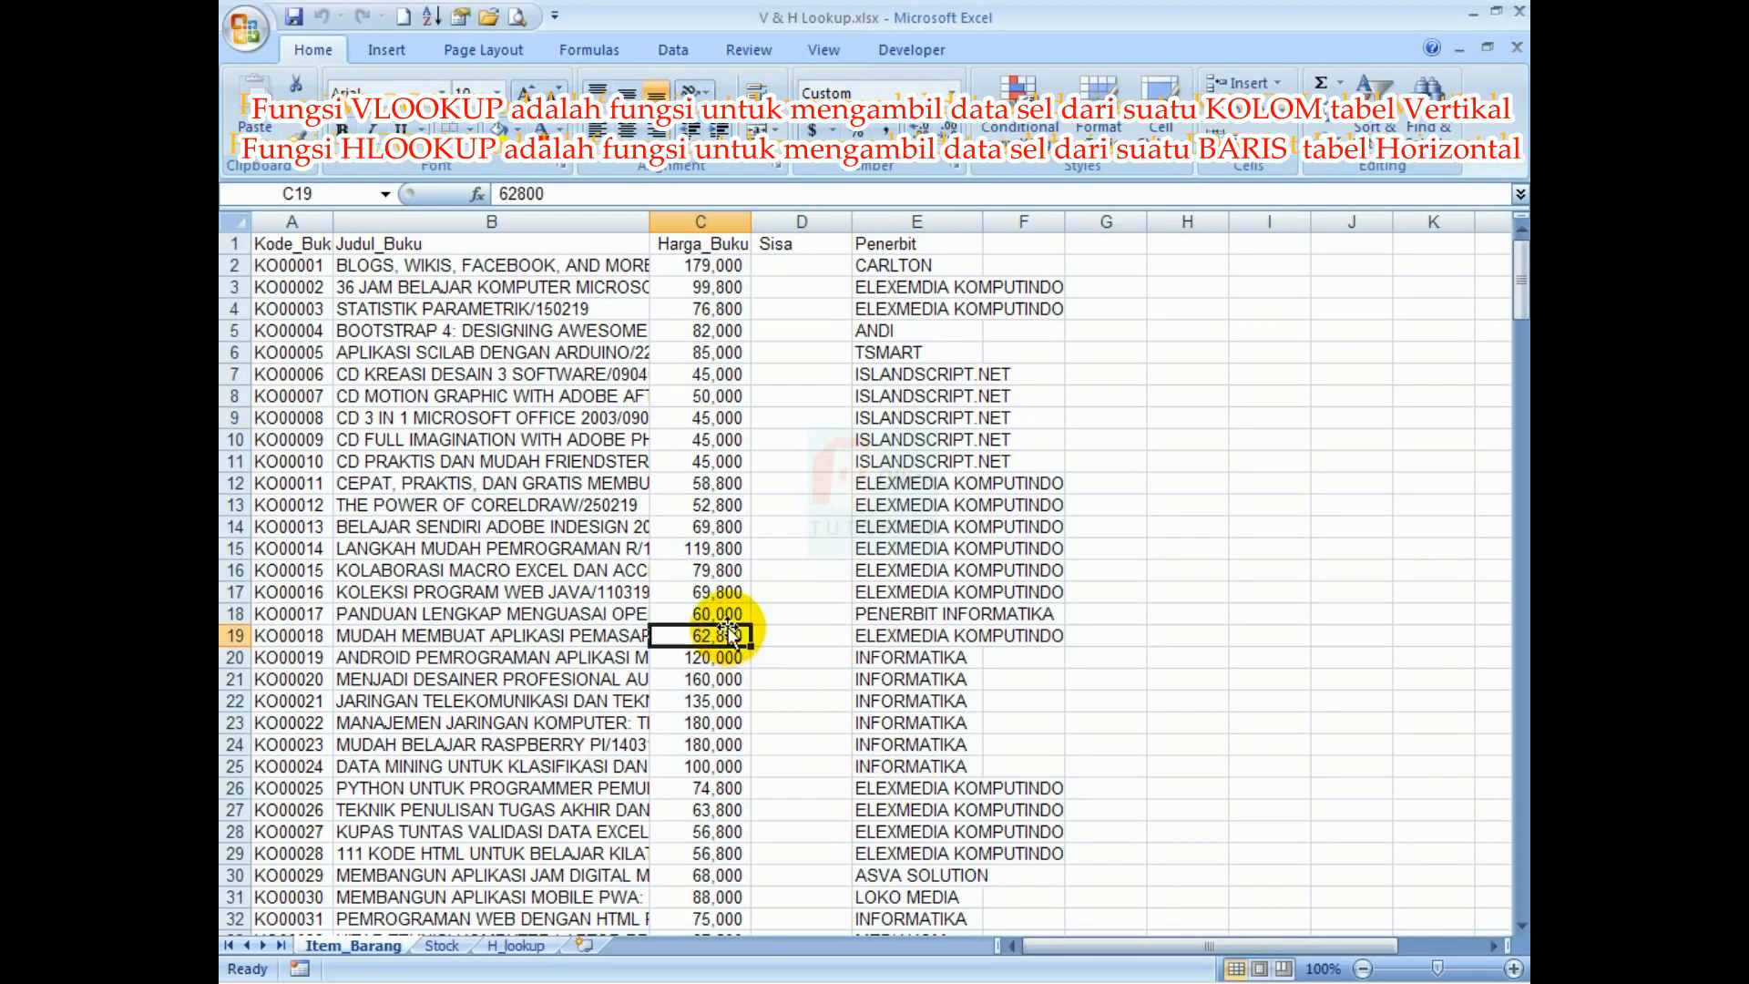
pyautogui.scroll(-11, 692, 637)
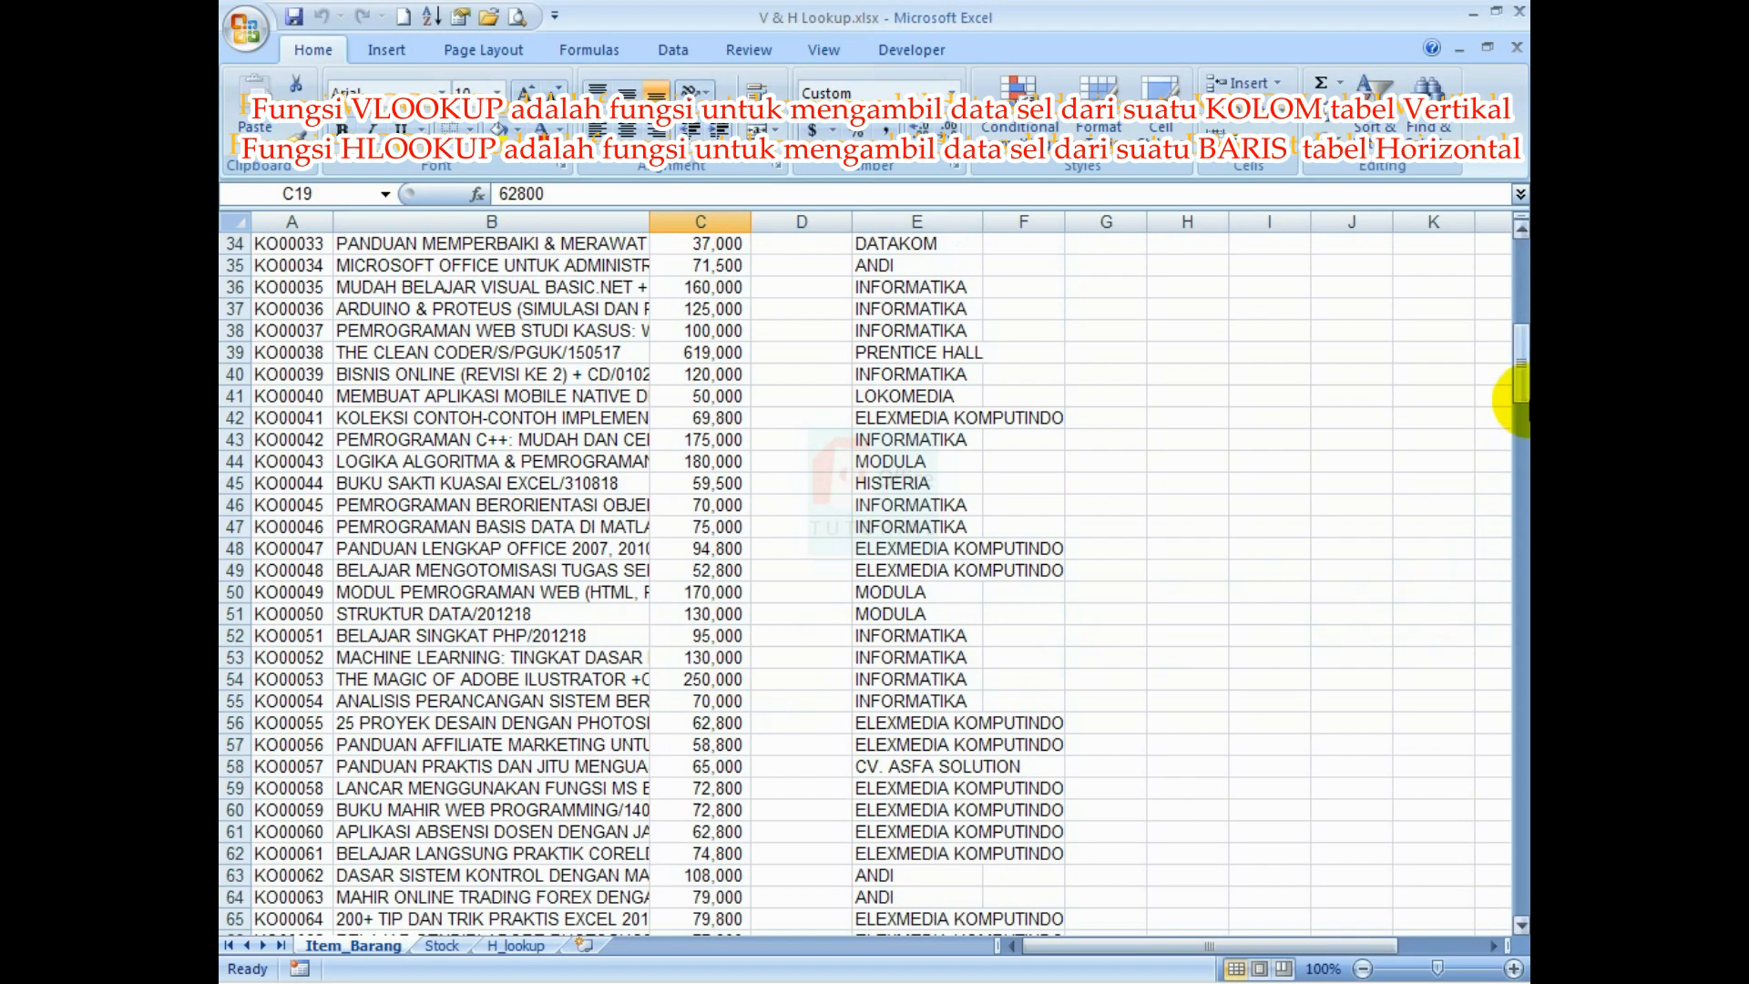
pyautogui.moveTo(1519, 362); pyautogui.dragTo(1518, 236)
pyautogui.click(924, 482)
pyautogui.click(355, 328)
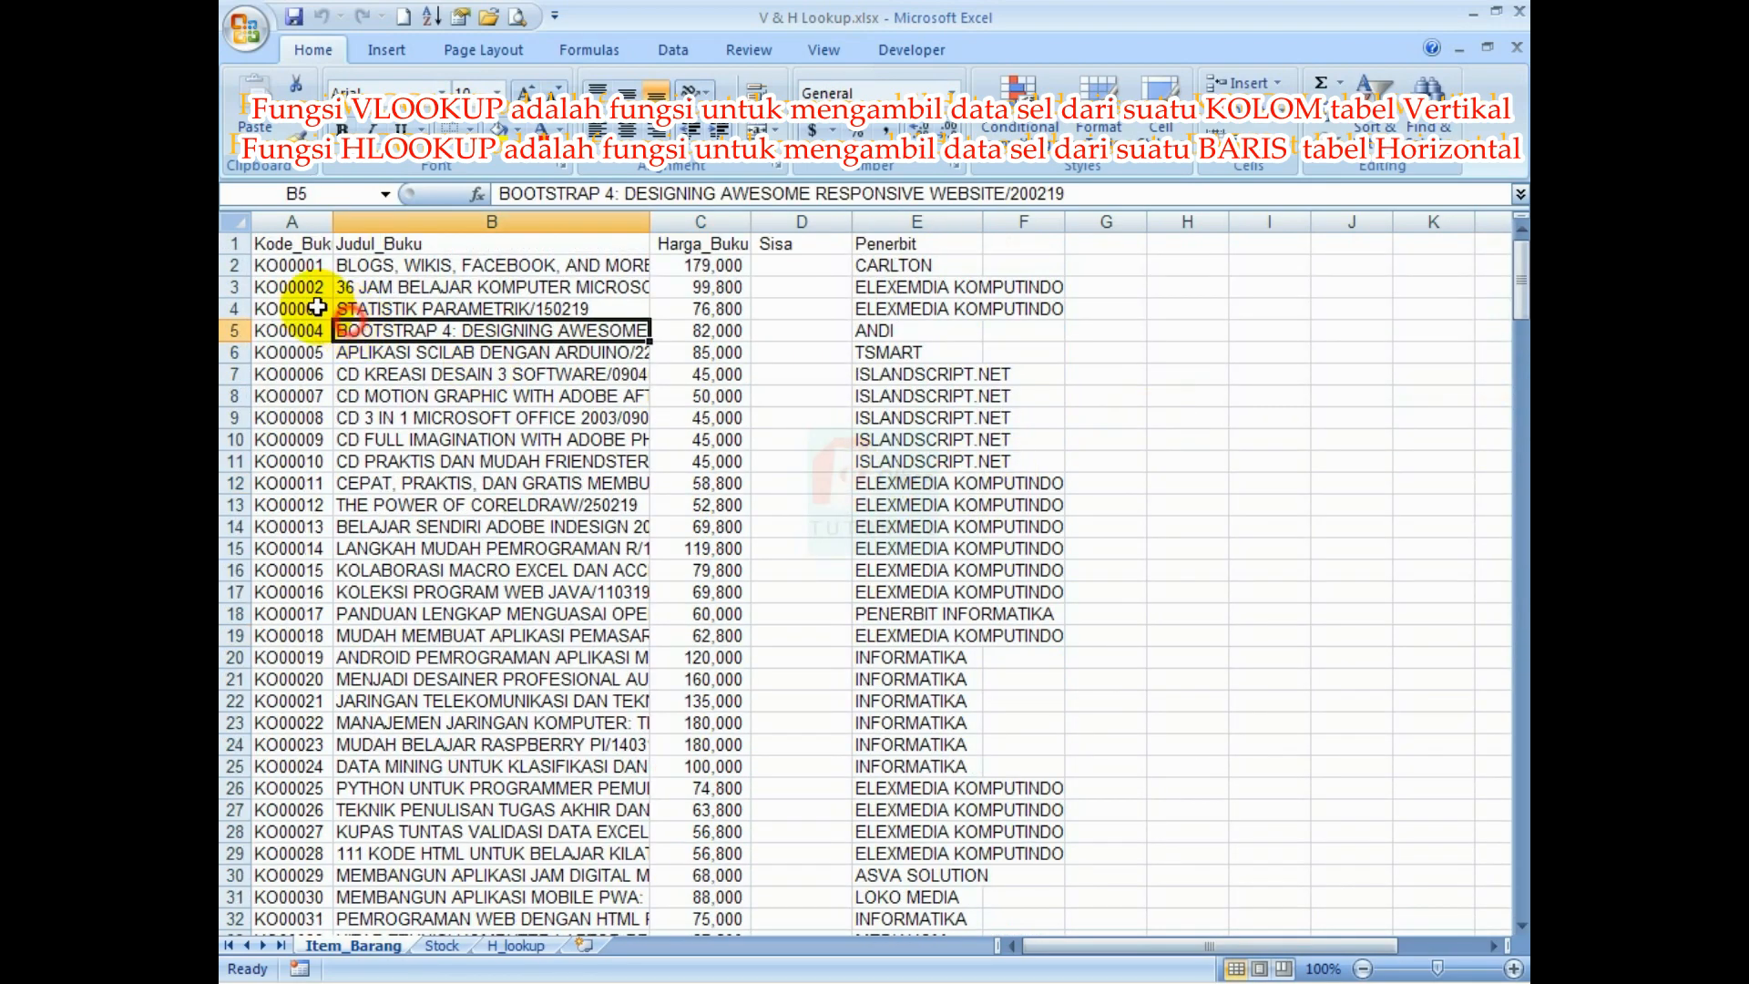
pyautogui.click(282, 287)
# Make the header row of the Item_Barang sheet bold
pyautogui.click(234, 243)
pyautogui.click(377, 455)
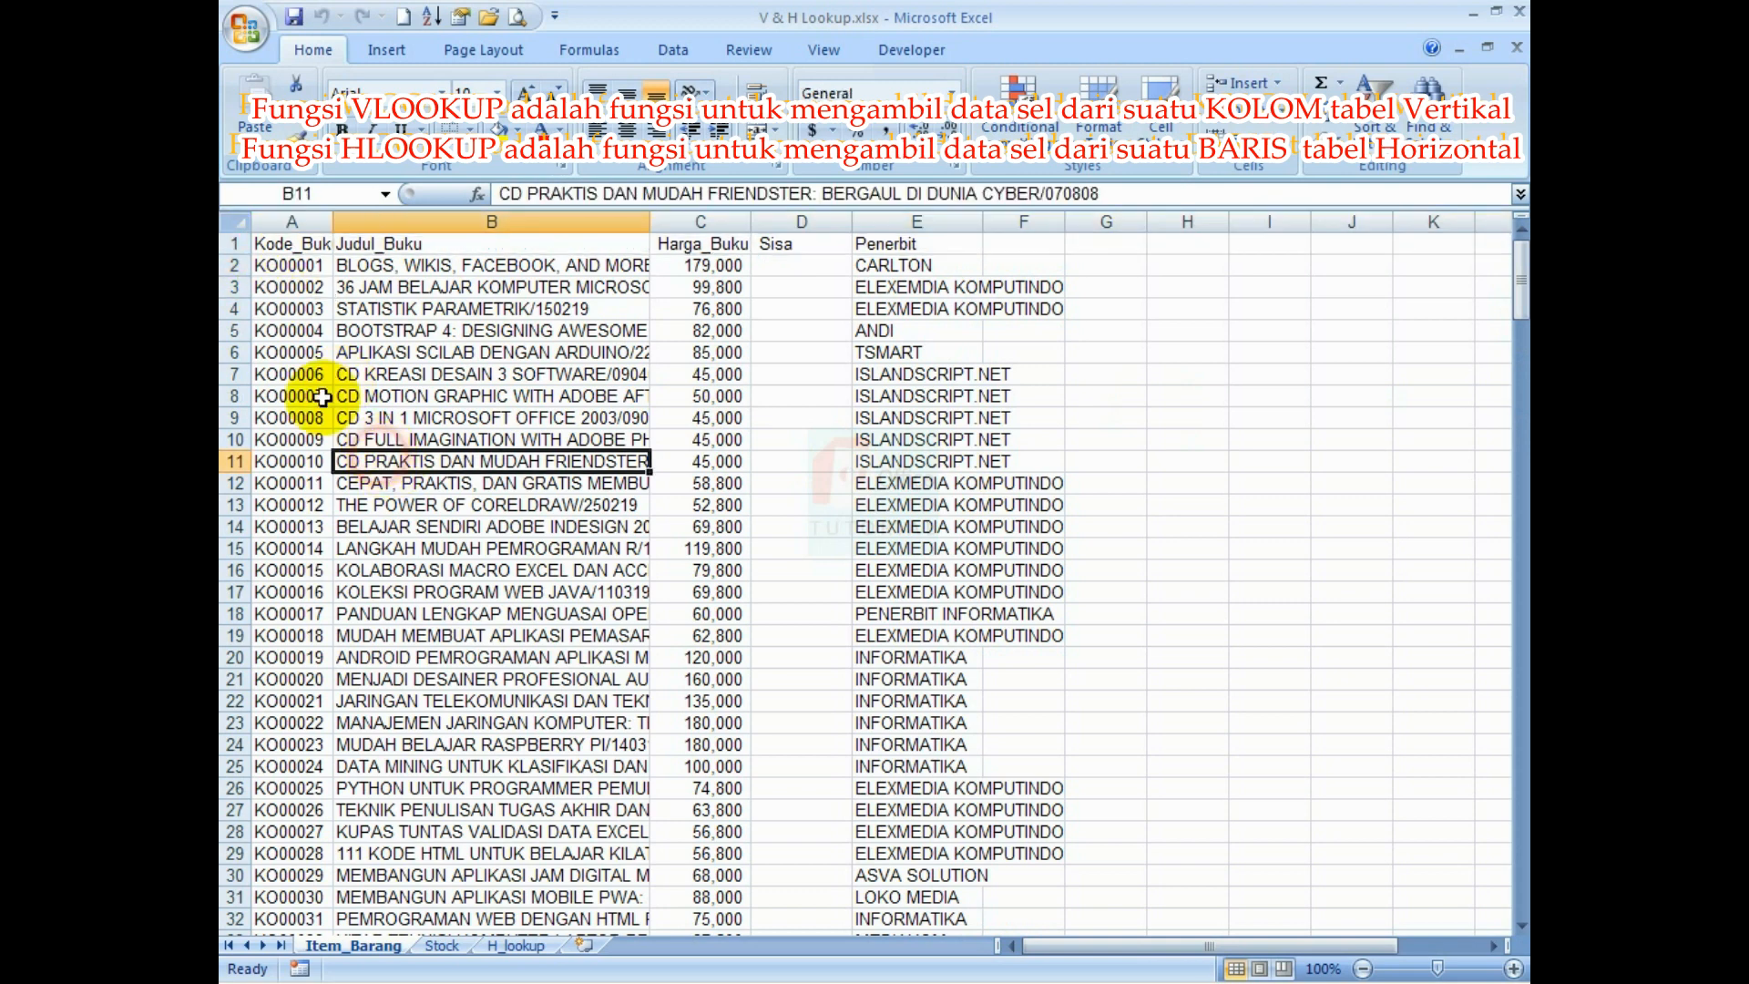
pyautogui.click(234, 243)
pyautogui.click(364, 330)
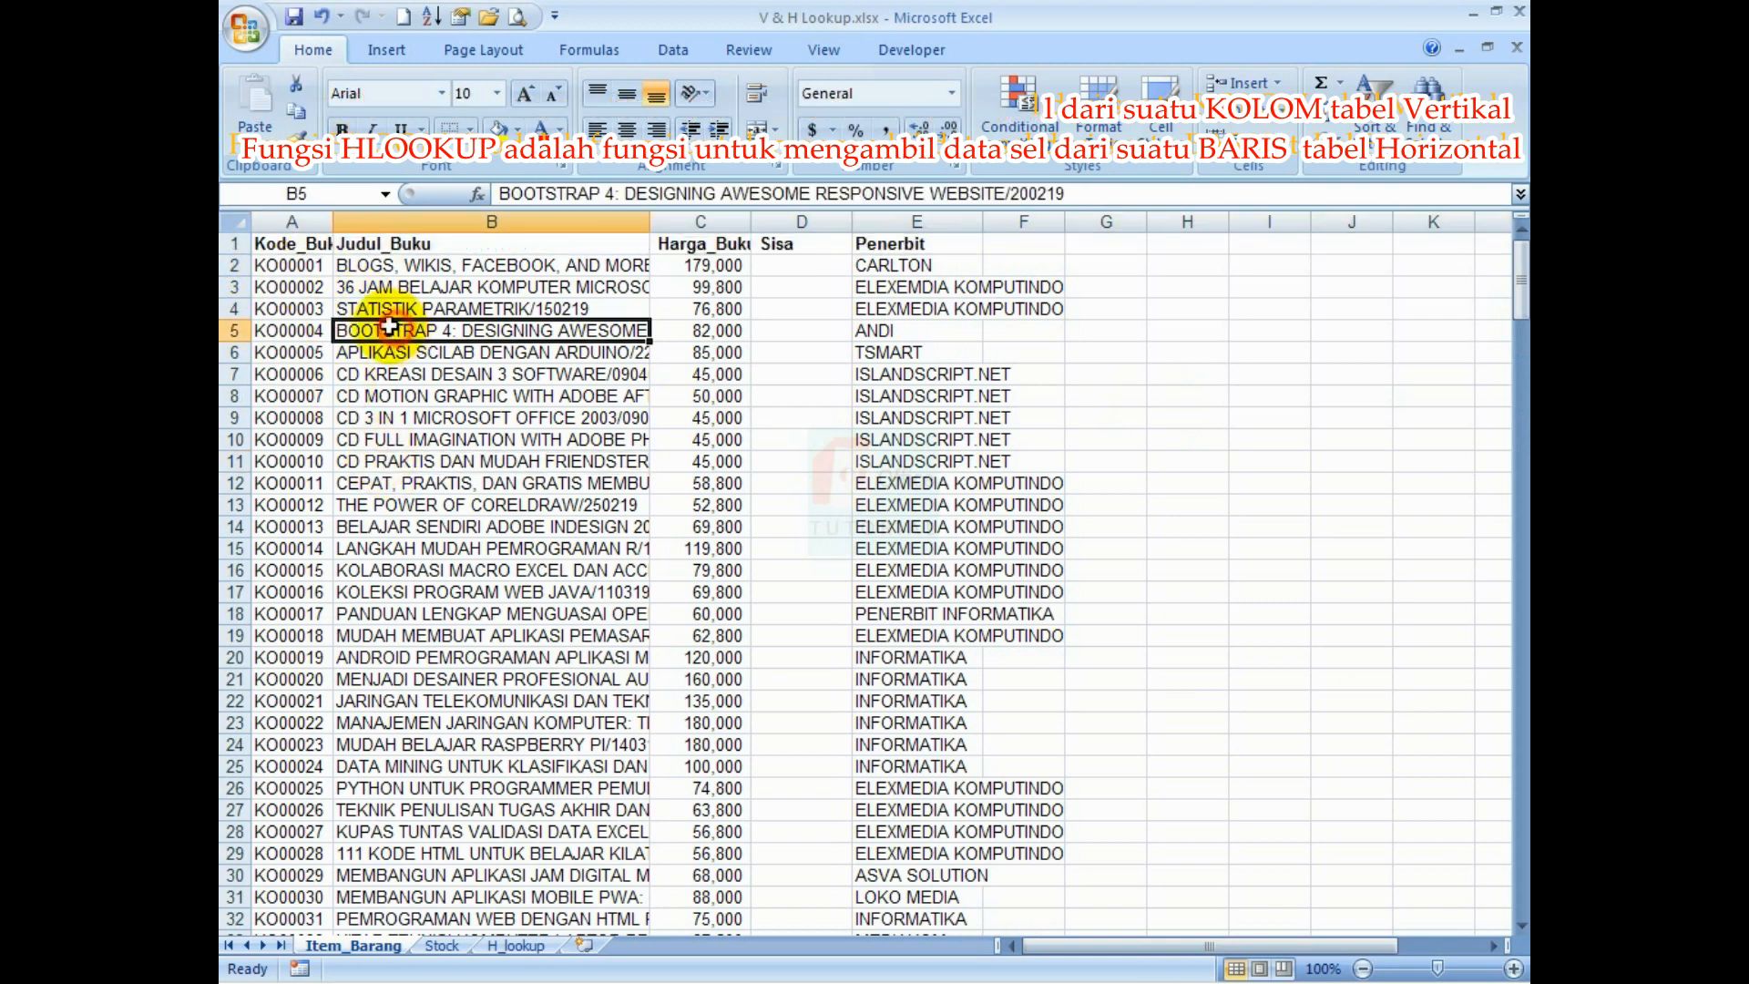
pyautogui.click(234, 243)
pyautogui.hotkey('ctrl', 'b')
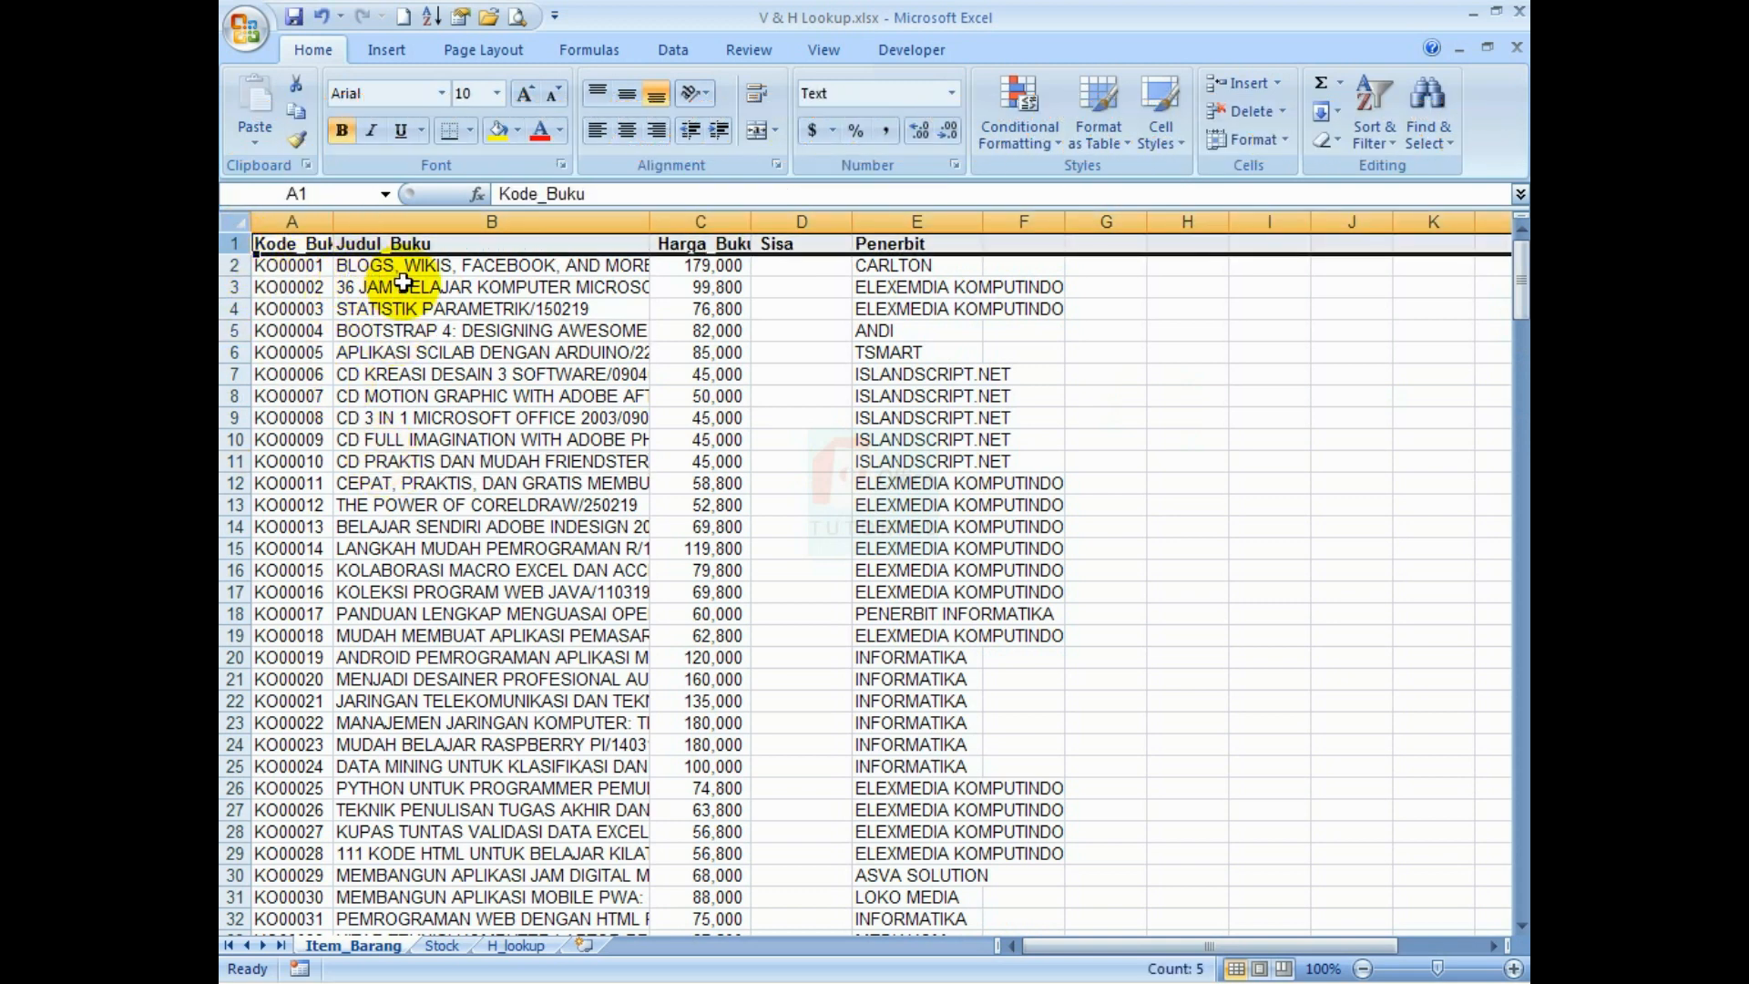
# Set the font size of the whole Item_Barang sheet to 12
pyautogui.hotkey('ctrl', 'a')
pyautogui.click(505, 95)
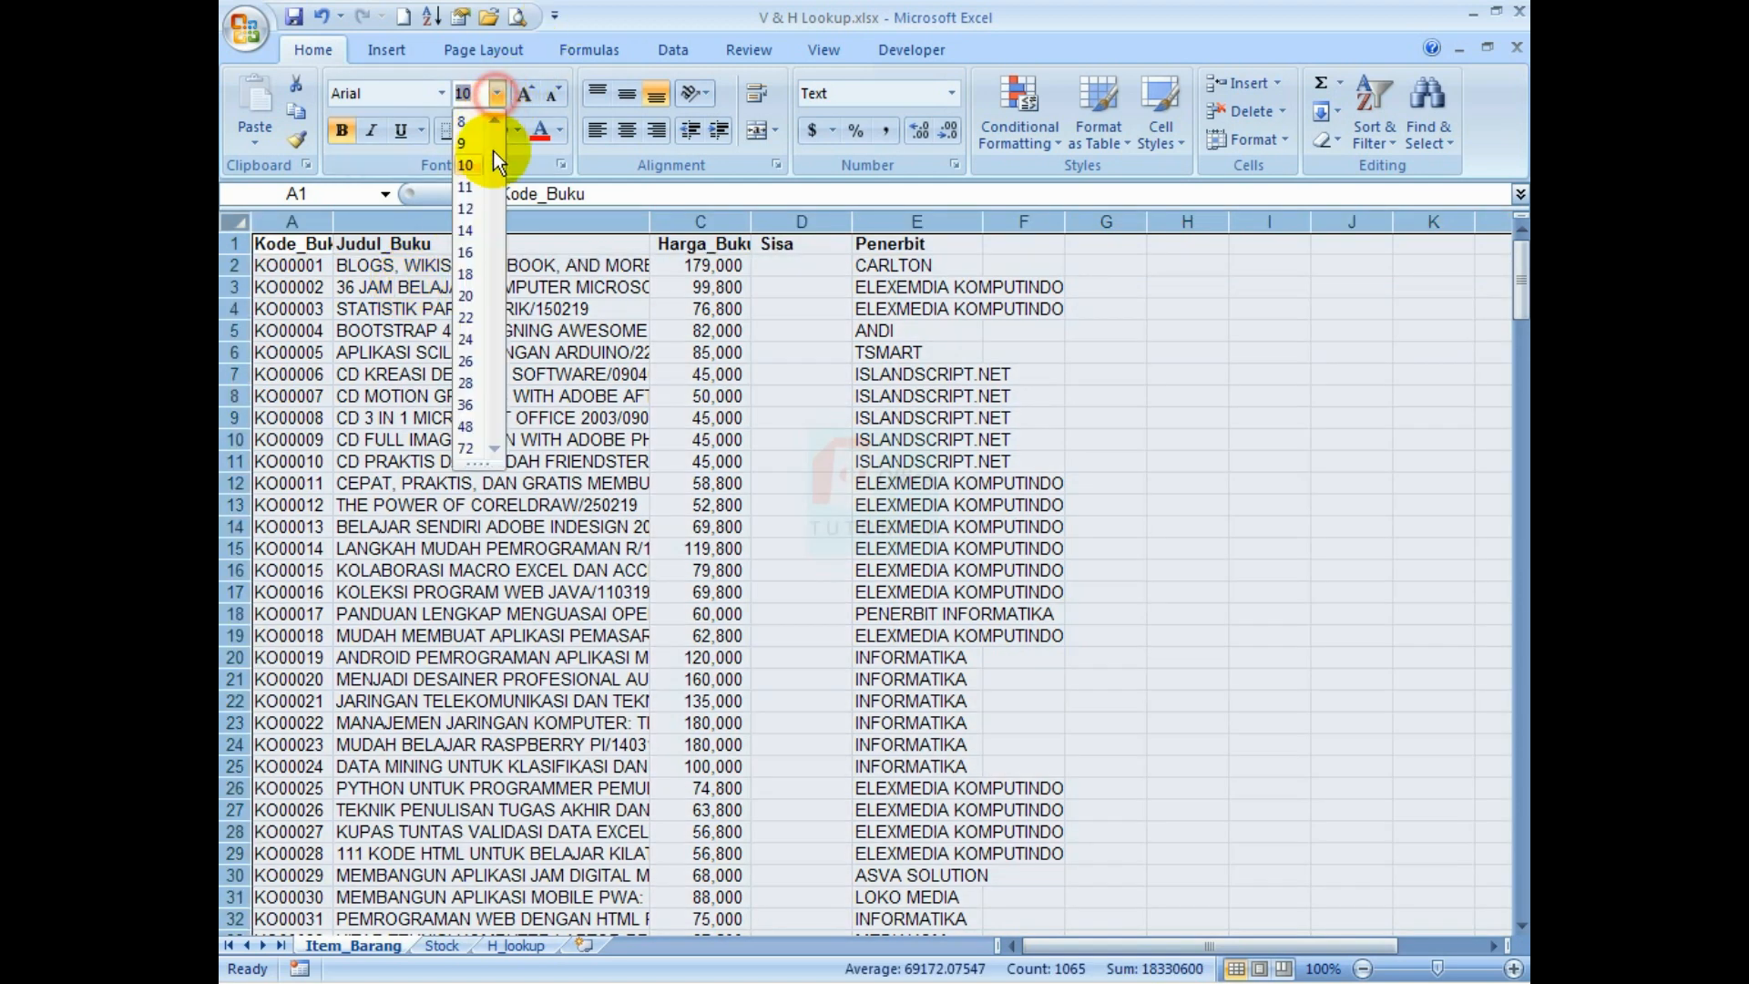
pyautogui.click(466, 182)
pyautogui.click(474, 324)
# Freeze the top row of the Item_Barang sheet so the headers remain in view
pyautogui.click(235, 246)
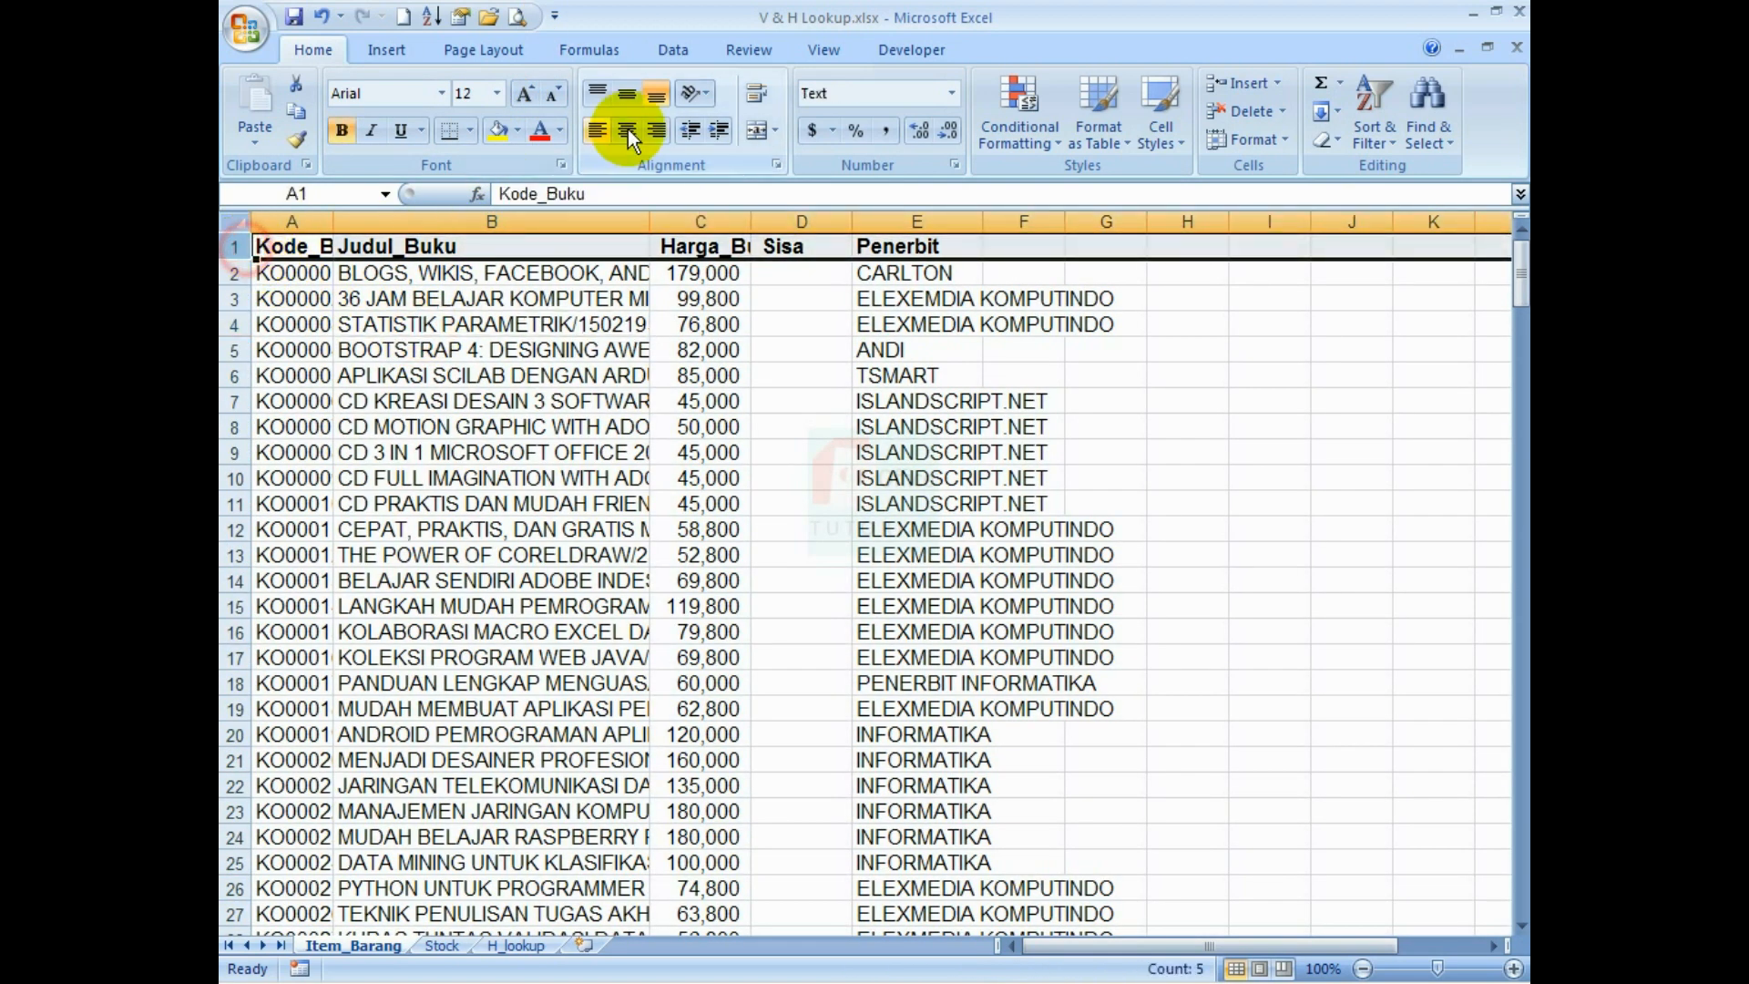
pyautogui.click(823, 49)
pyautogui.click(1044, 144)
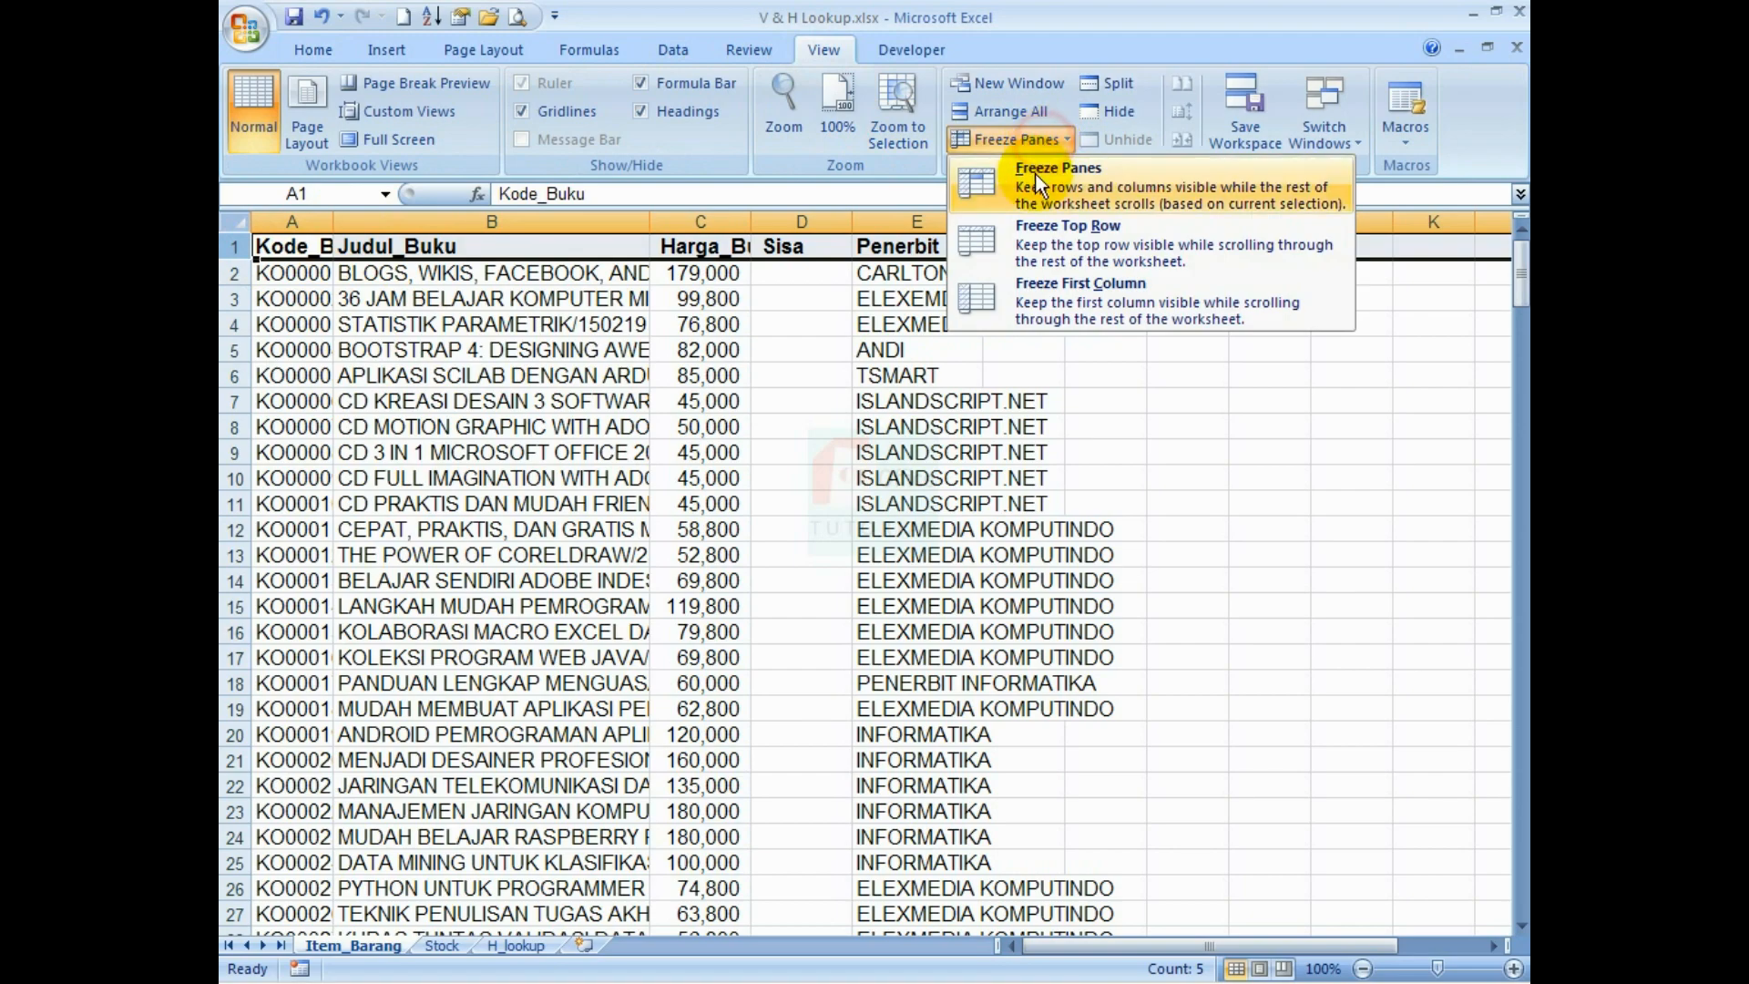
pyautogui.click(1040, 237)
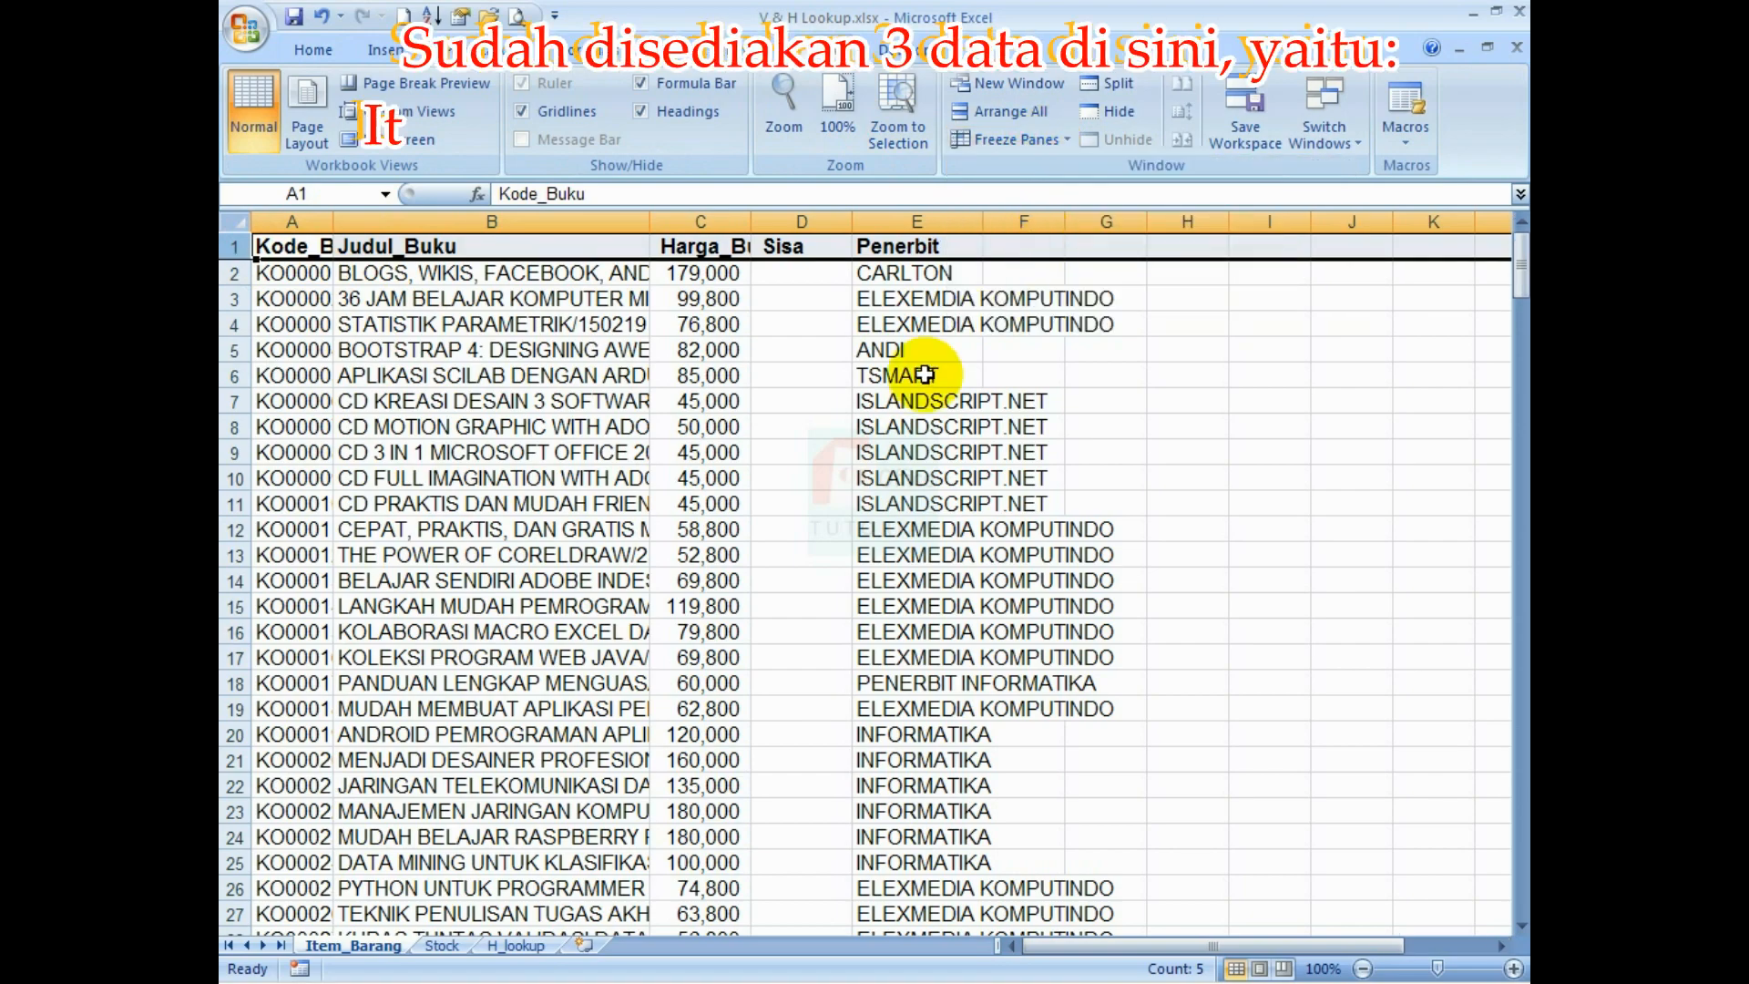
# Examine the book codes, titles, prices and publishers listed in the Item_Barang table
pyautogui.click(701, 426)
pyautogui.scroll(-5, 642, 560)
pyautogui.scroll(-10, 642, 561)
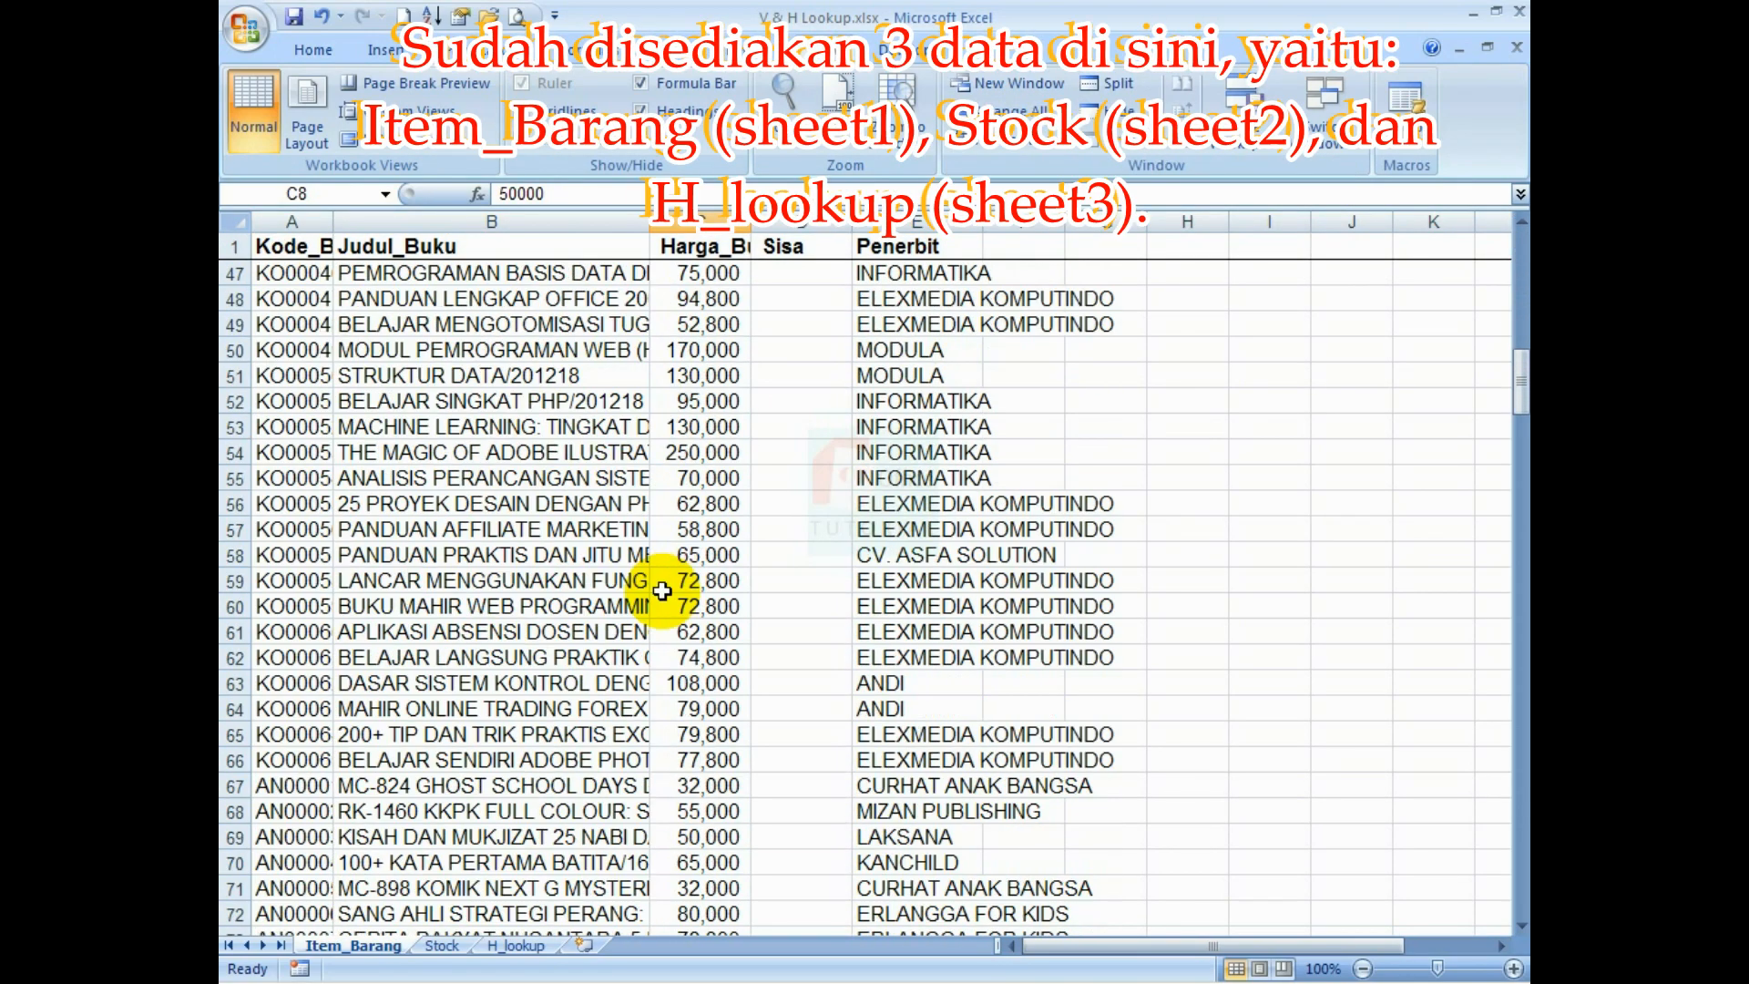
pyautogui.scroll(9, 662, 590)
pyautogui.scroll(2, 662, 590)
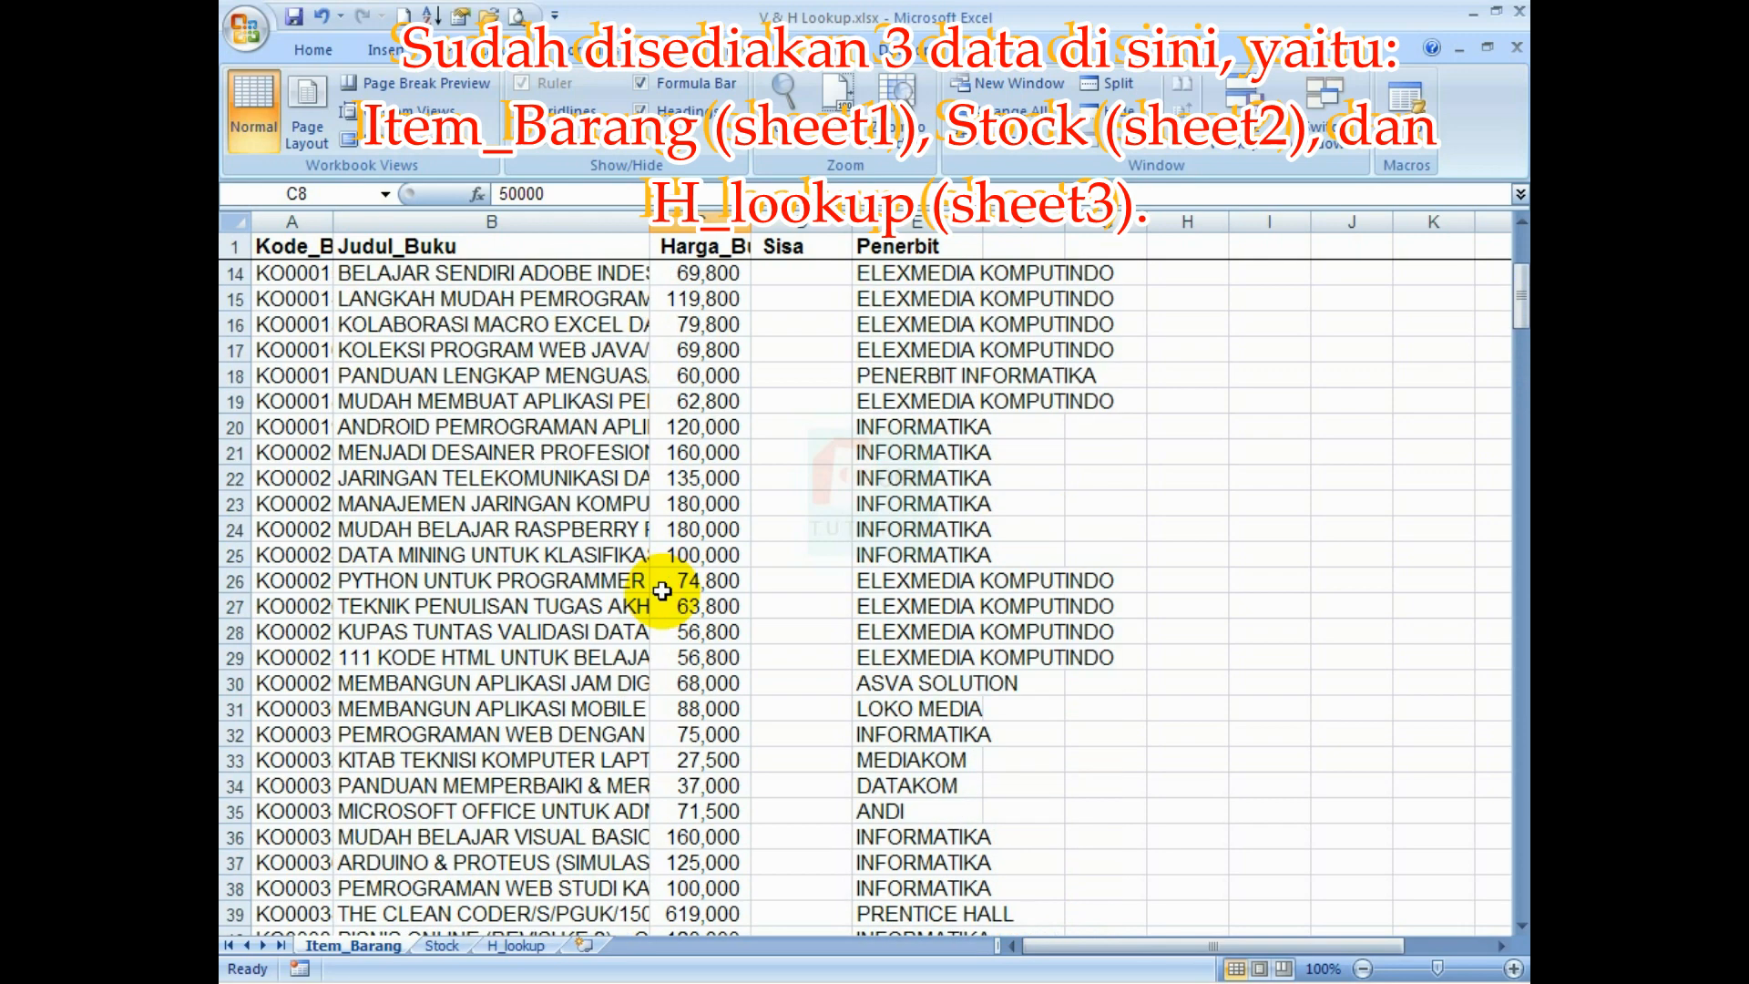
pyautogui.scroll(4, 662, 590)
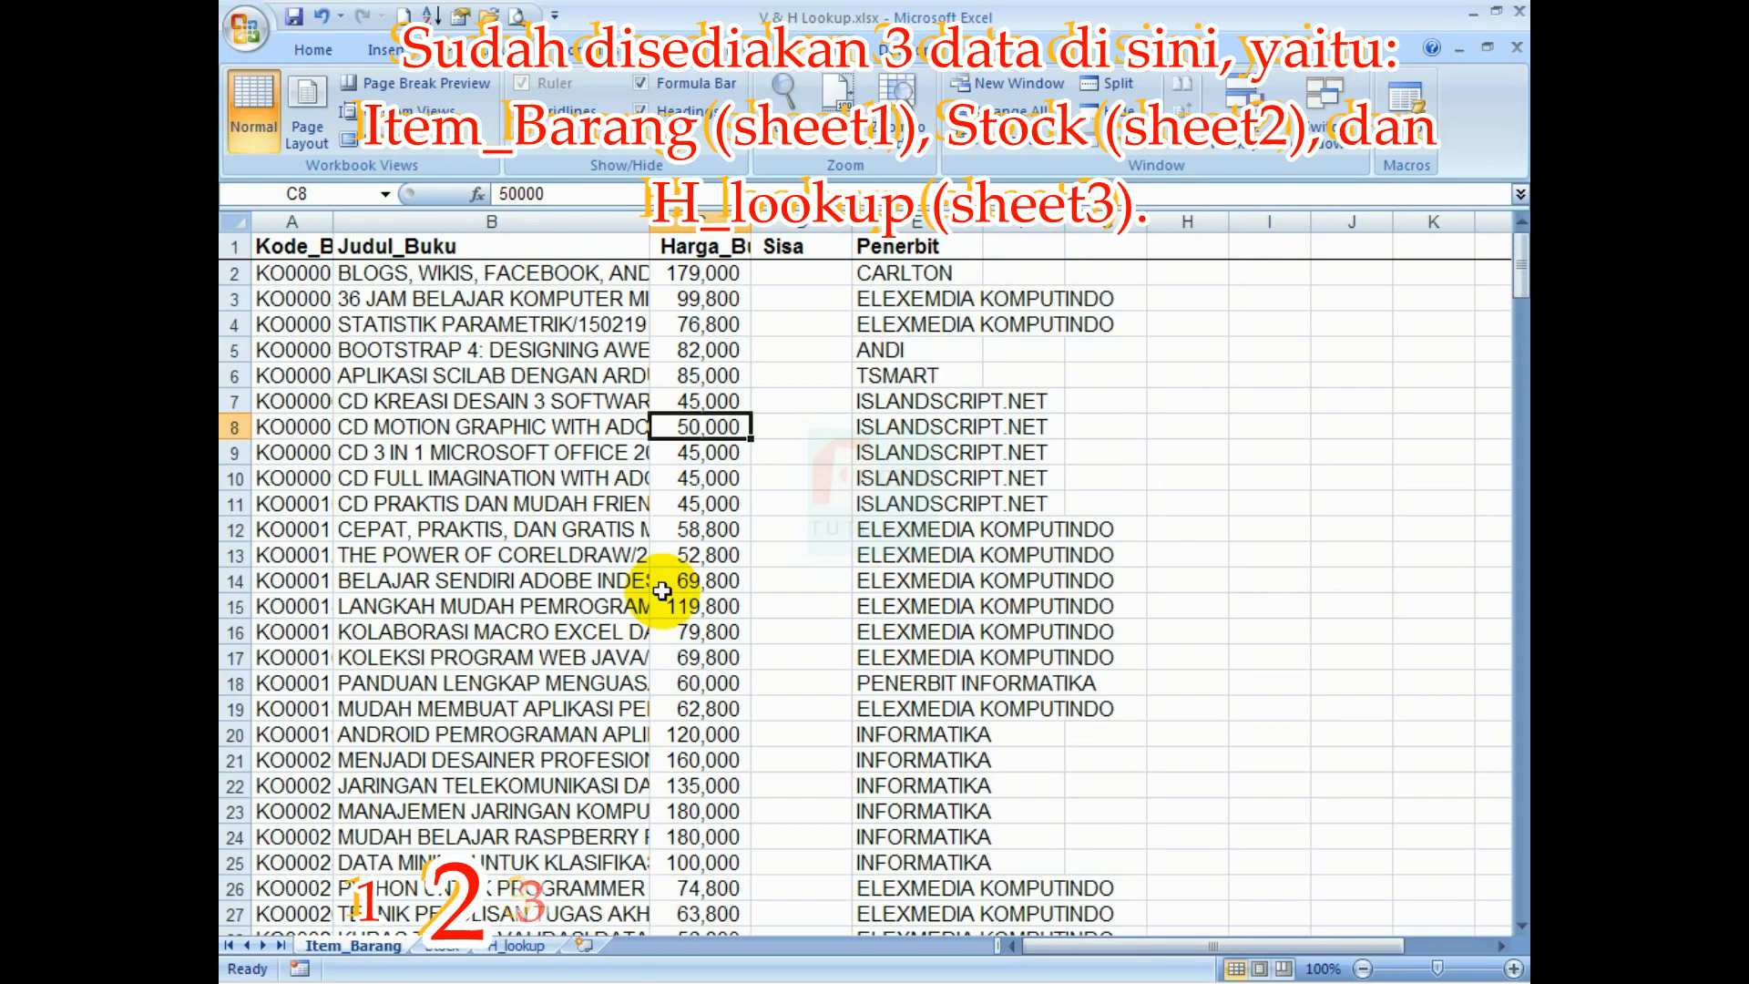
pyautogui.scroll(-1, 663, 590)
pyautogui.scroll(-19, 662, 594)
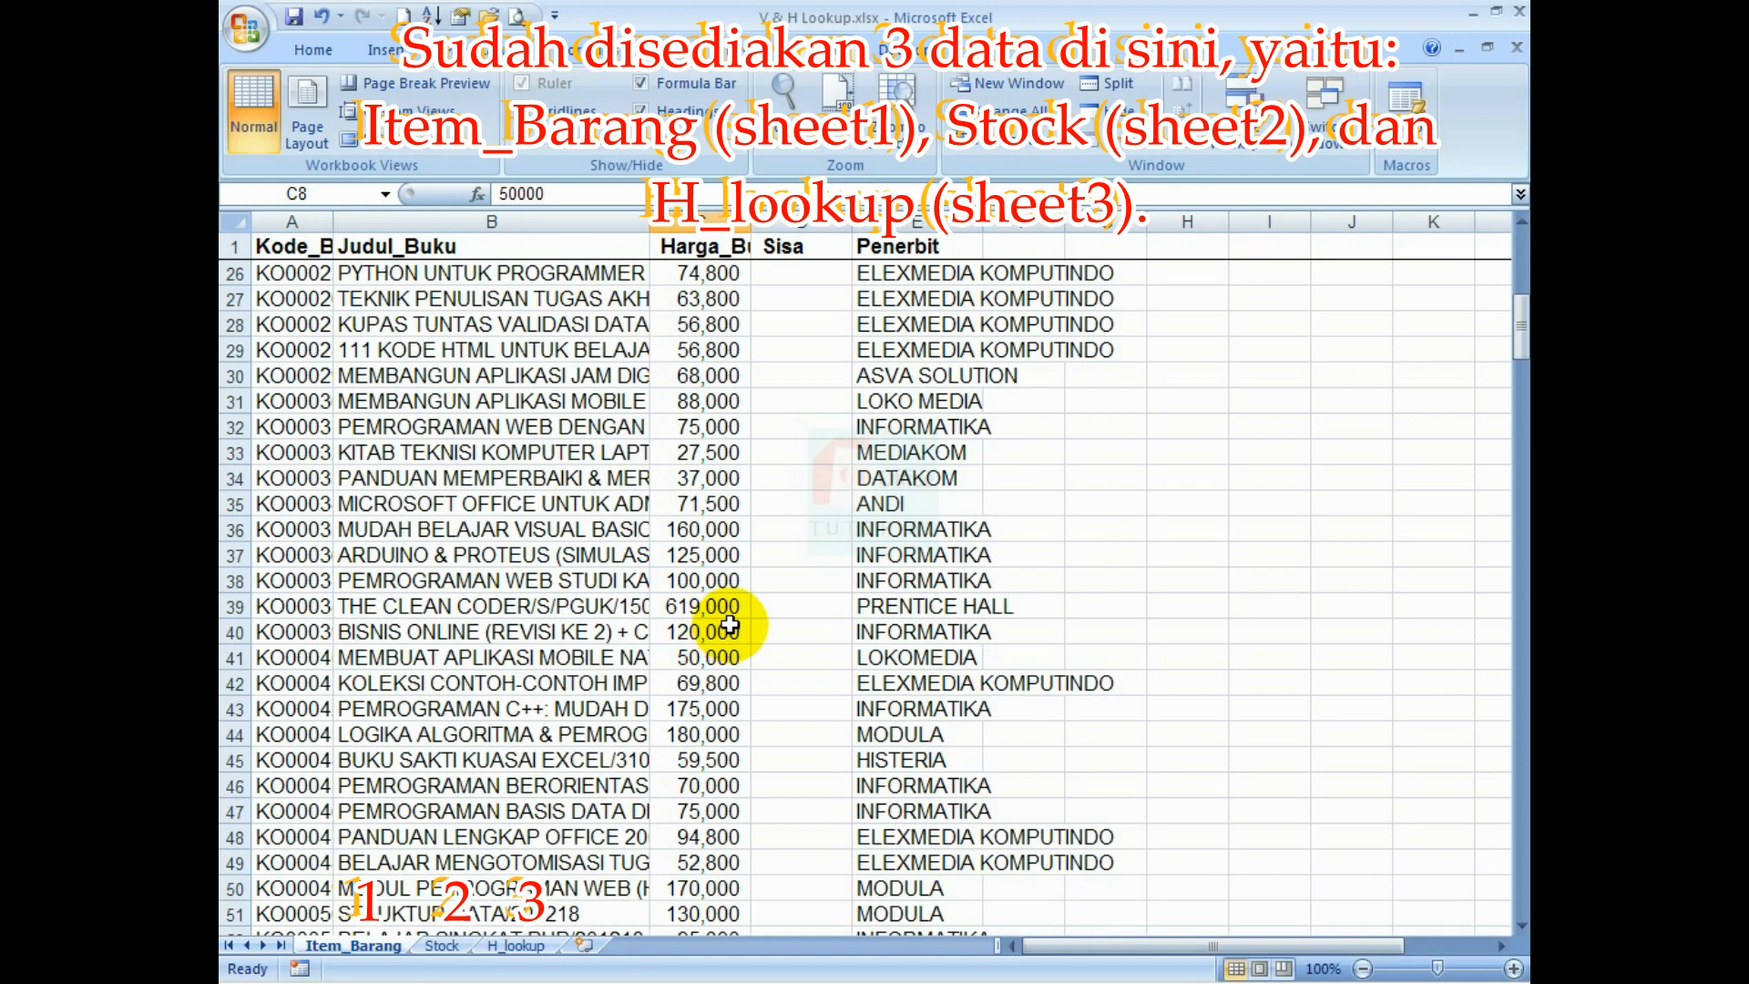
pyautogui.scroll(10, 811, 638)
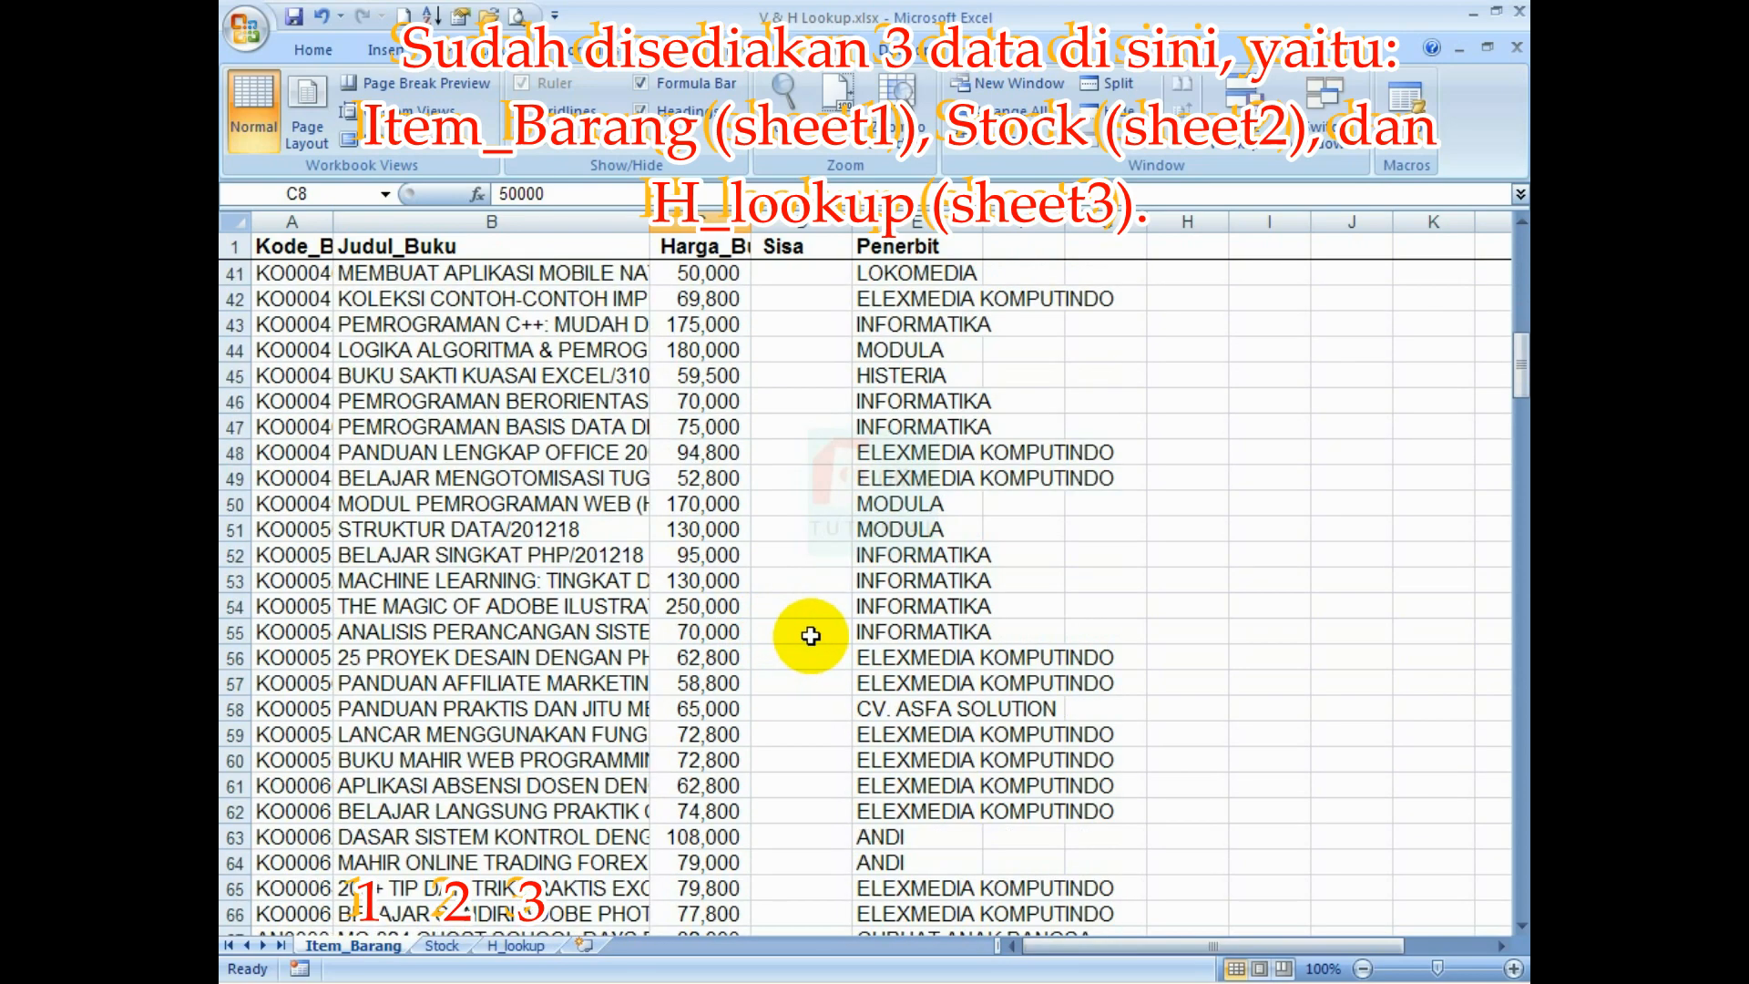
pyautogui.scroll(10, 811, 637)
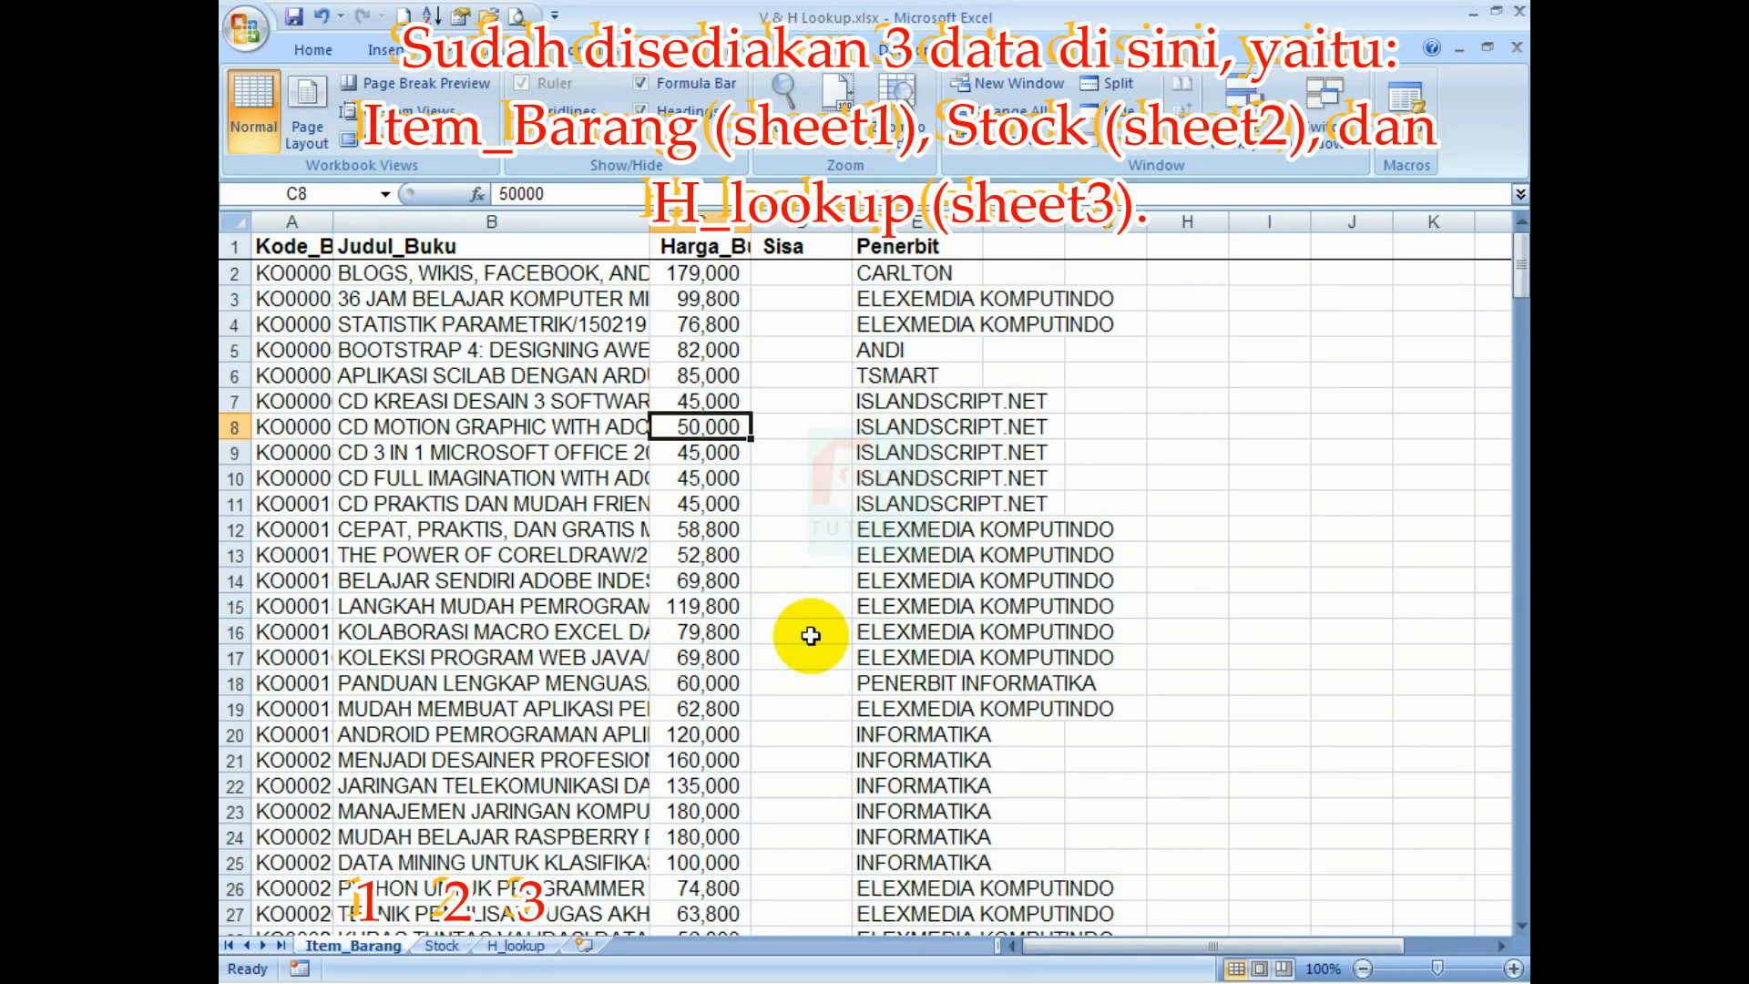
# Auto-fit the width of the Kode_Buku column on Item_Barang and check the book codes and titles below
pyautogui.doubleClick(333, 221)
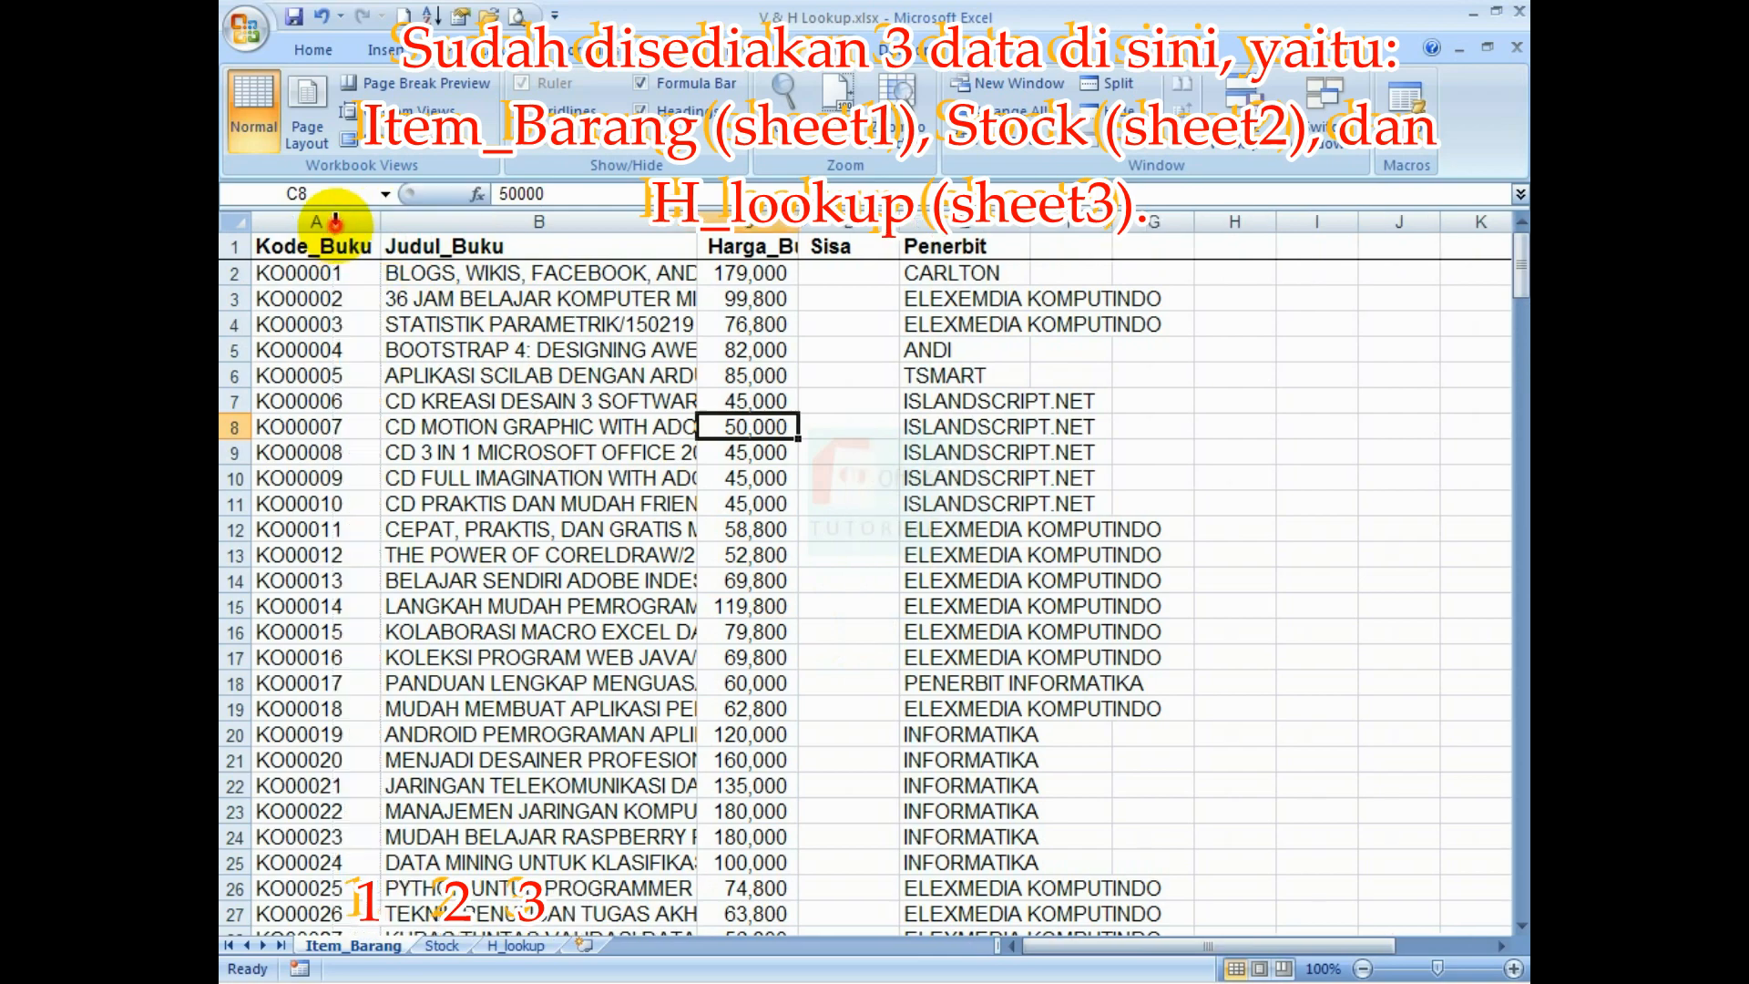
pyautogui.click(421, 335)
pyautogui.scroll(-6, 421, 339)
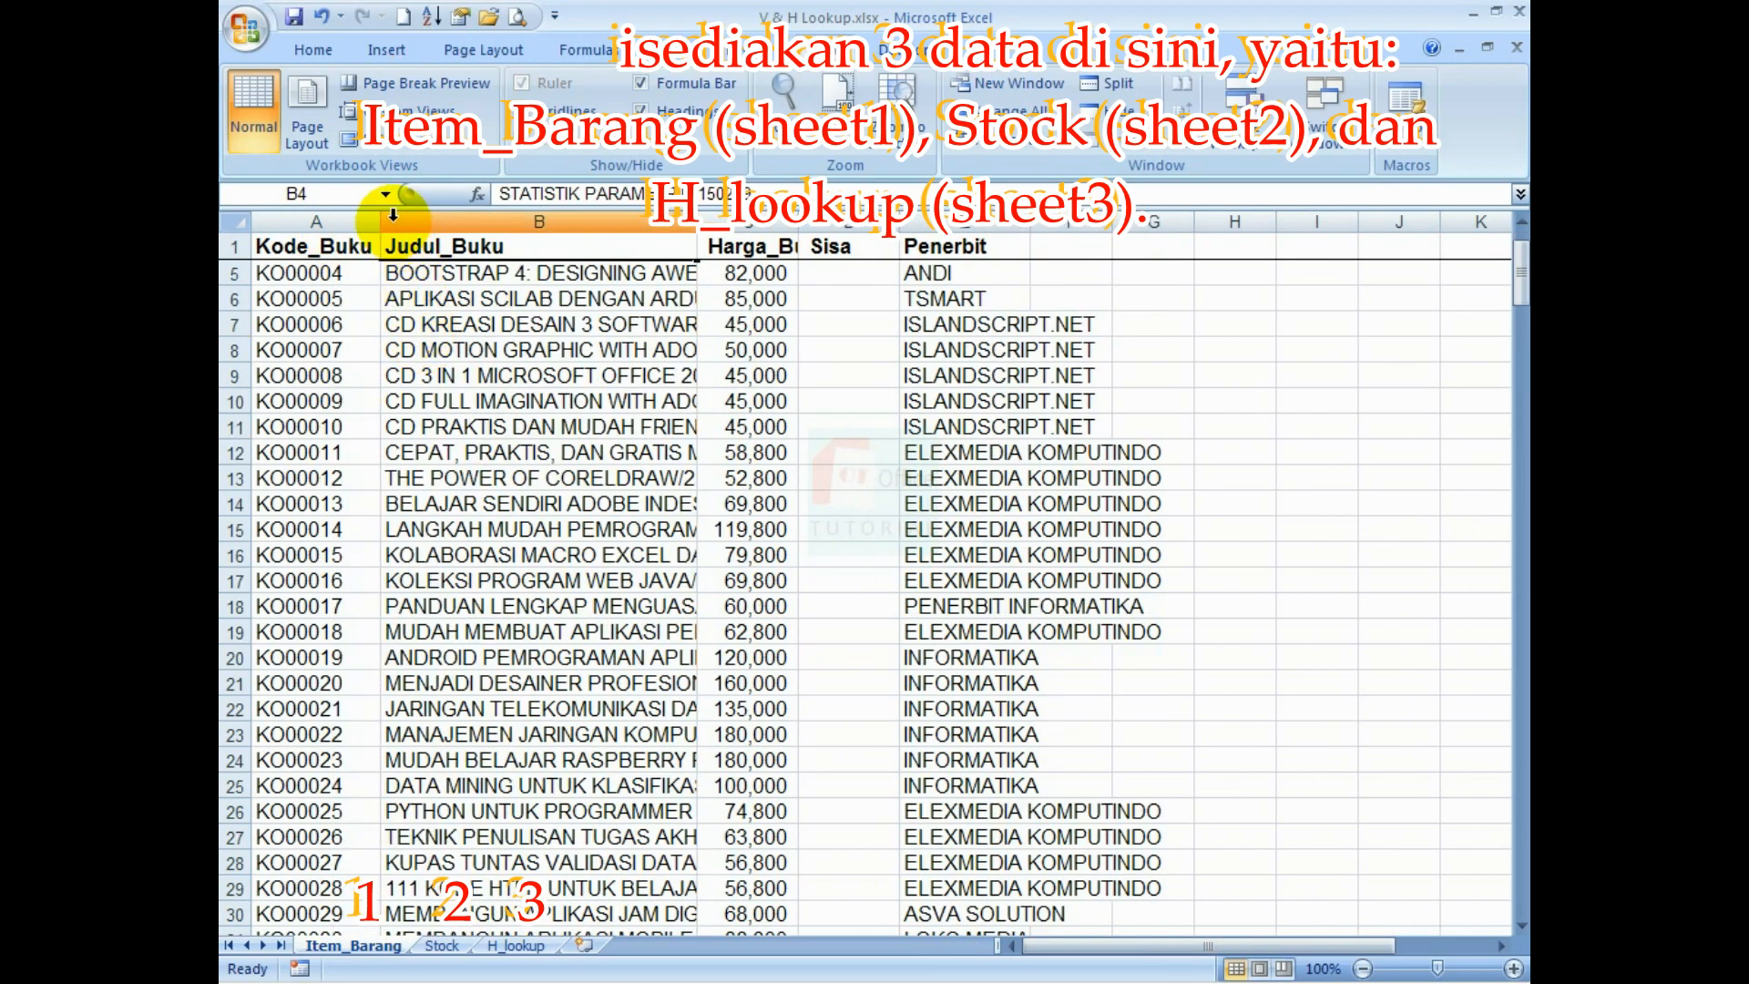
pyautogui.scroll(-2, 574, 491)
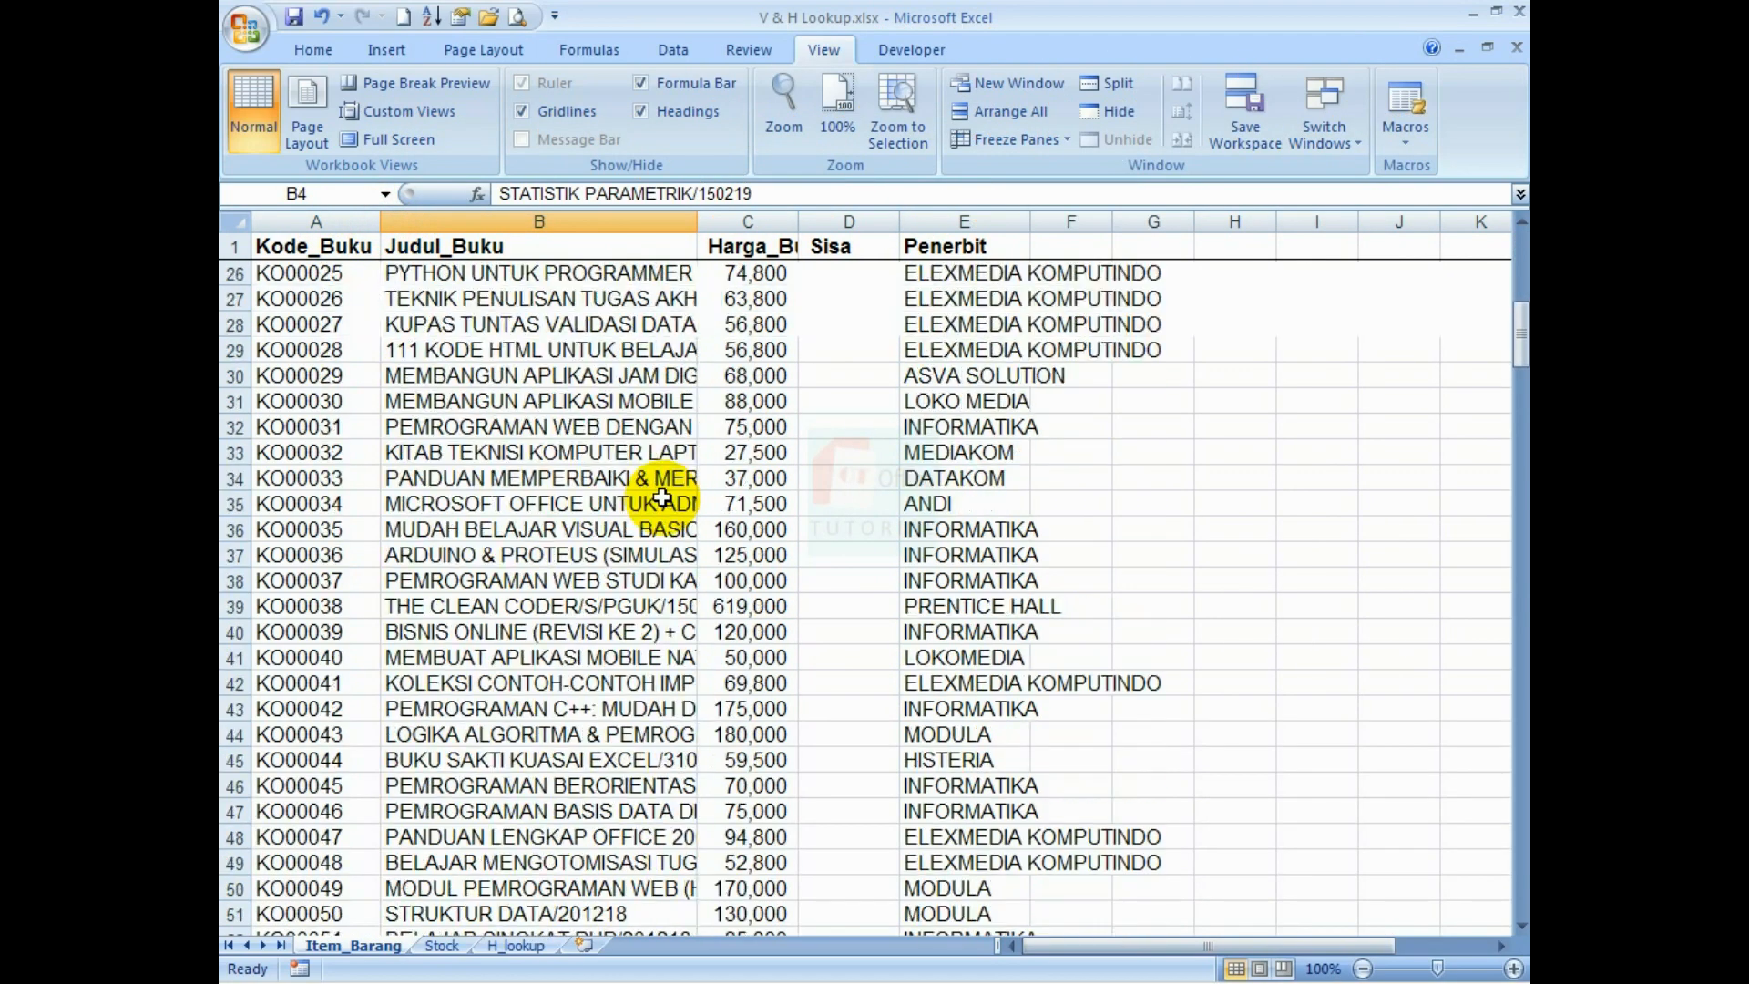
pyautogui.scroll(8, 864, 312)
# Enter the placeholder ??? in cell D2, the first record of the Sisa column
pyautogui.click(836, 280)
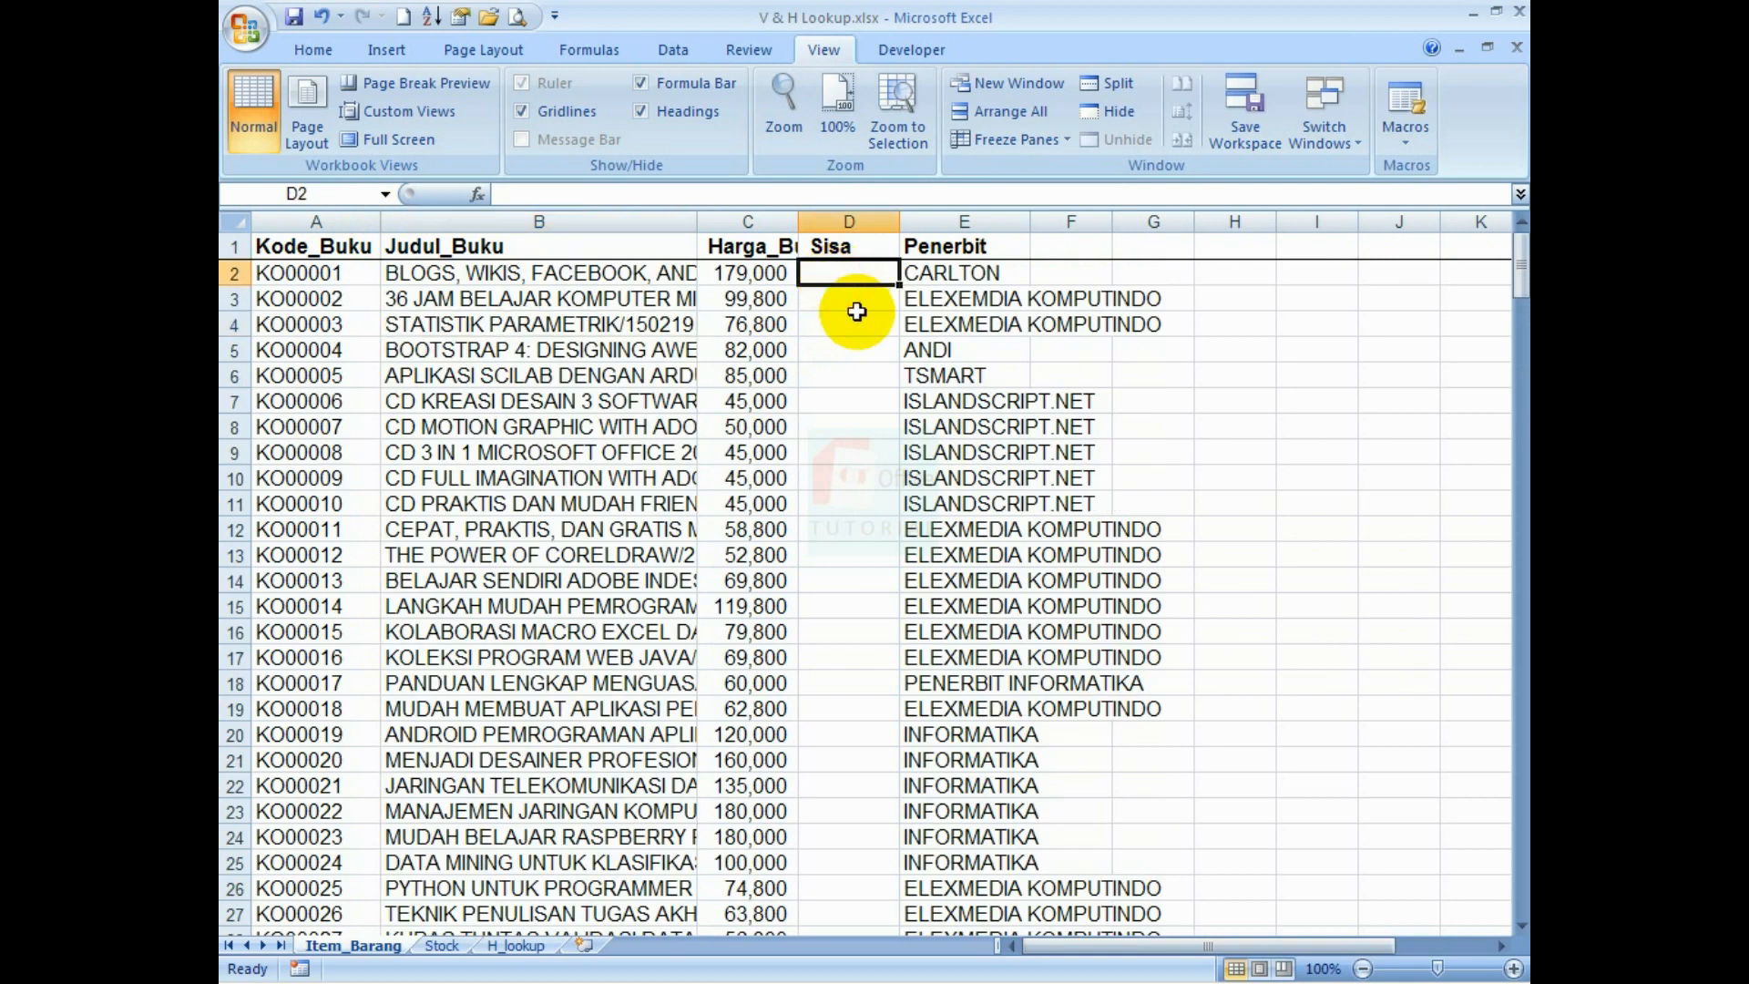
pyautogui.scroll(-1, 660, 605)
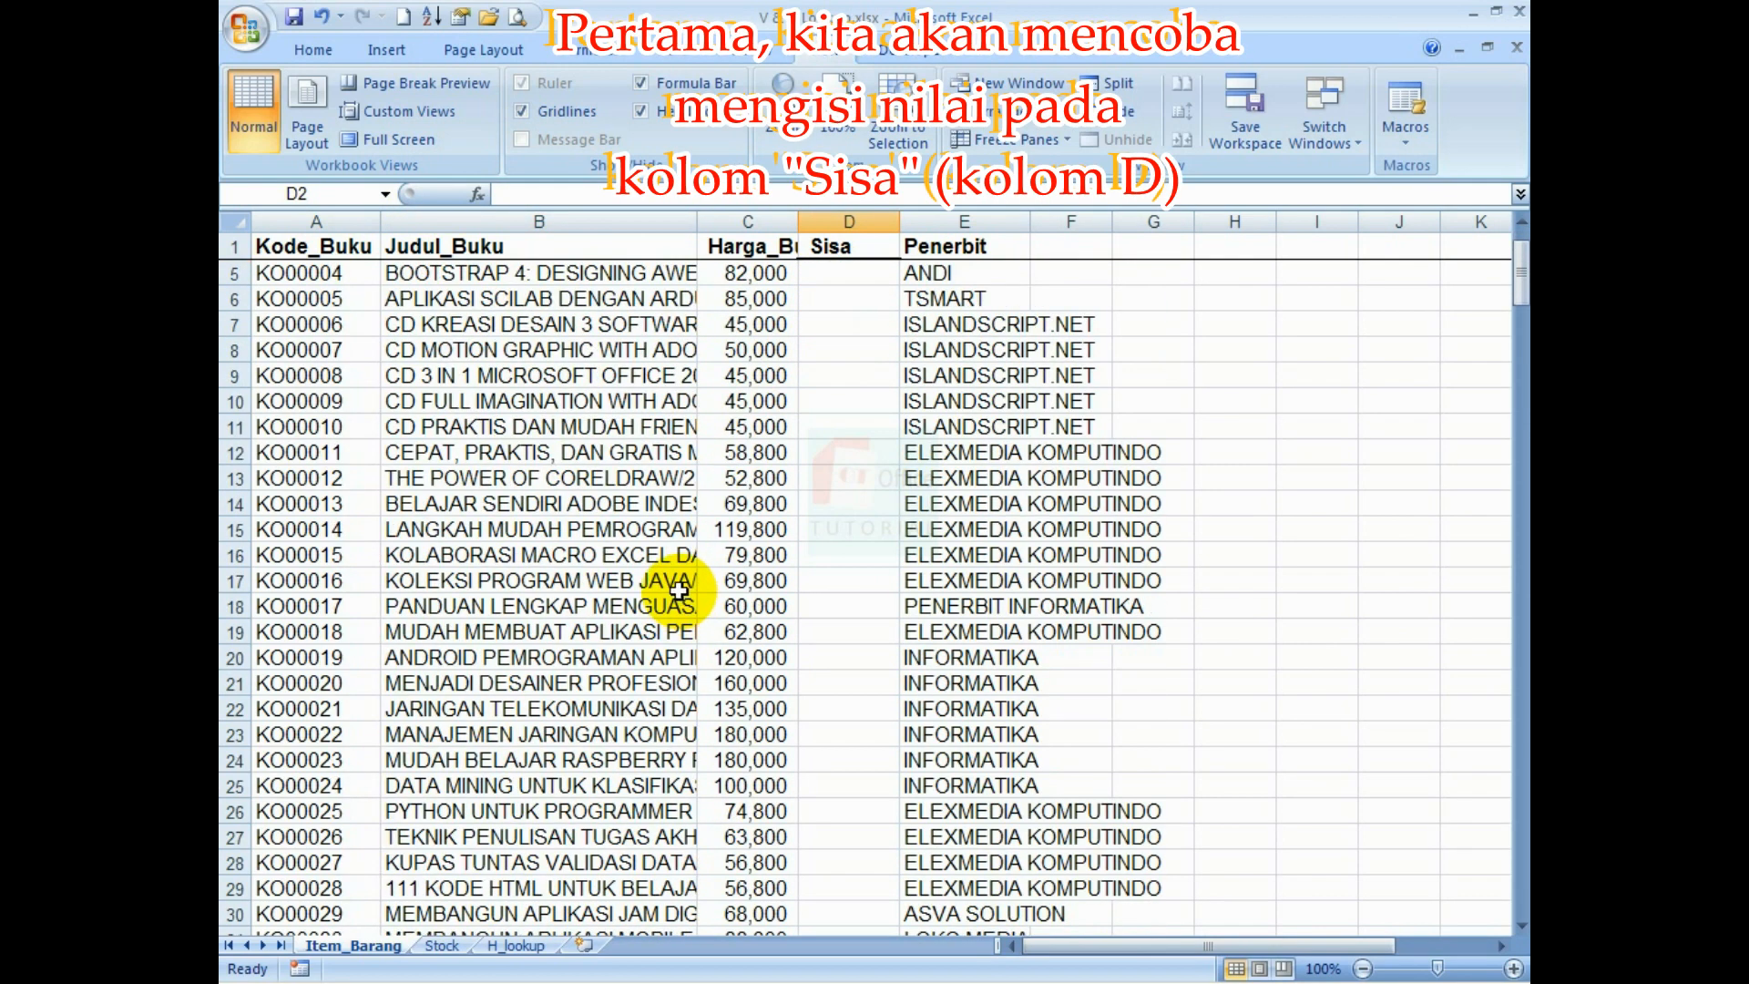
pyautogui.scroll(1, 671, 578)
pyautogui.write('??')
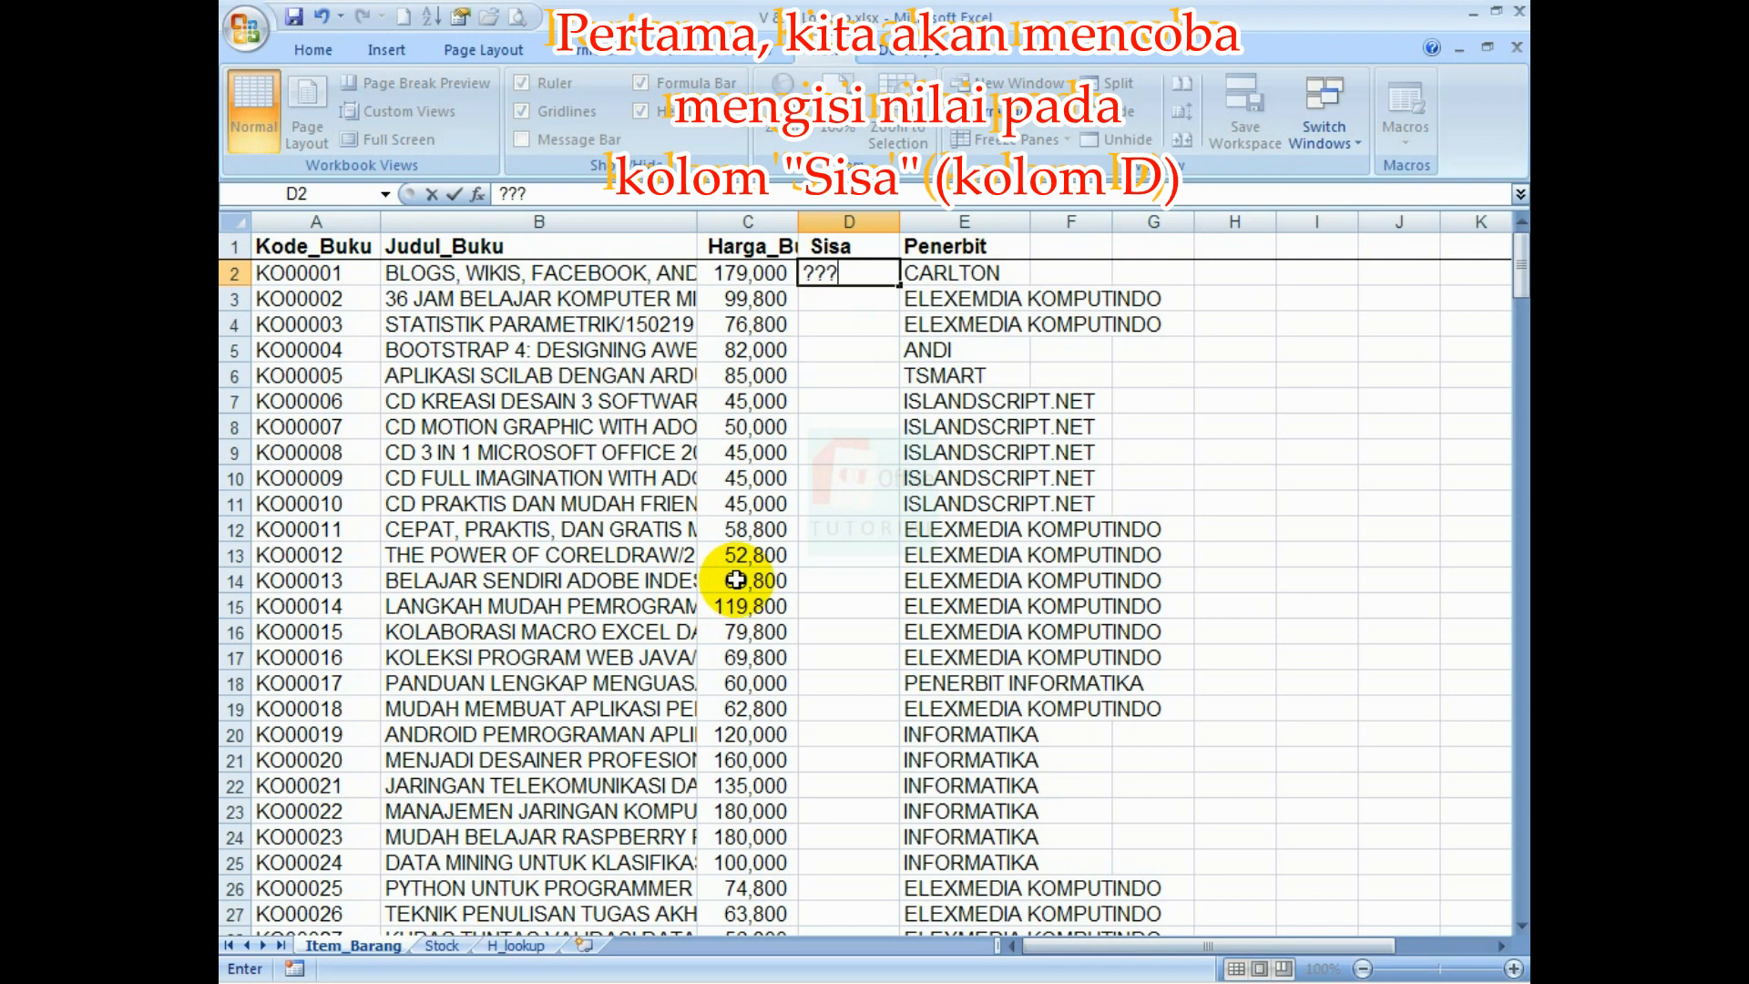
pyautogui.press('Return')
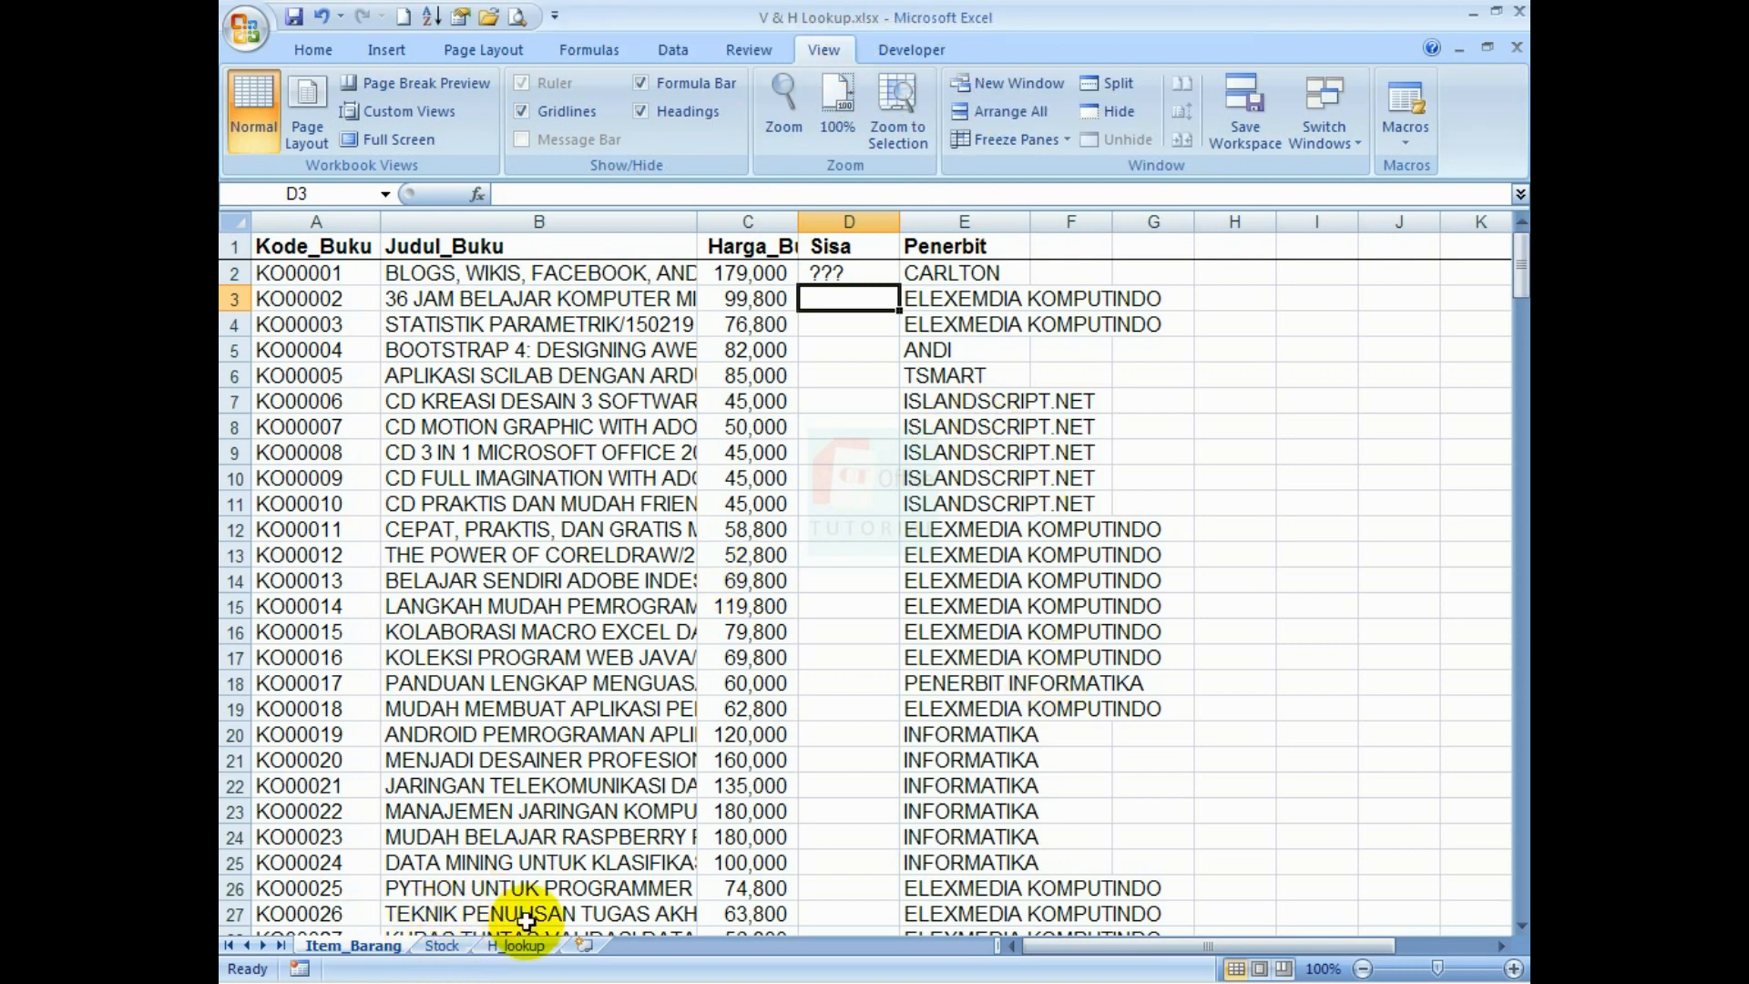
pyautogui.click(842, 273)
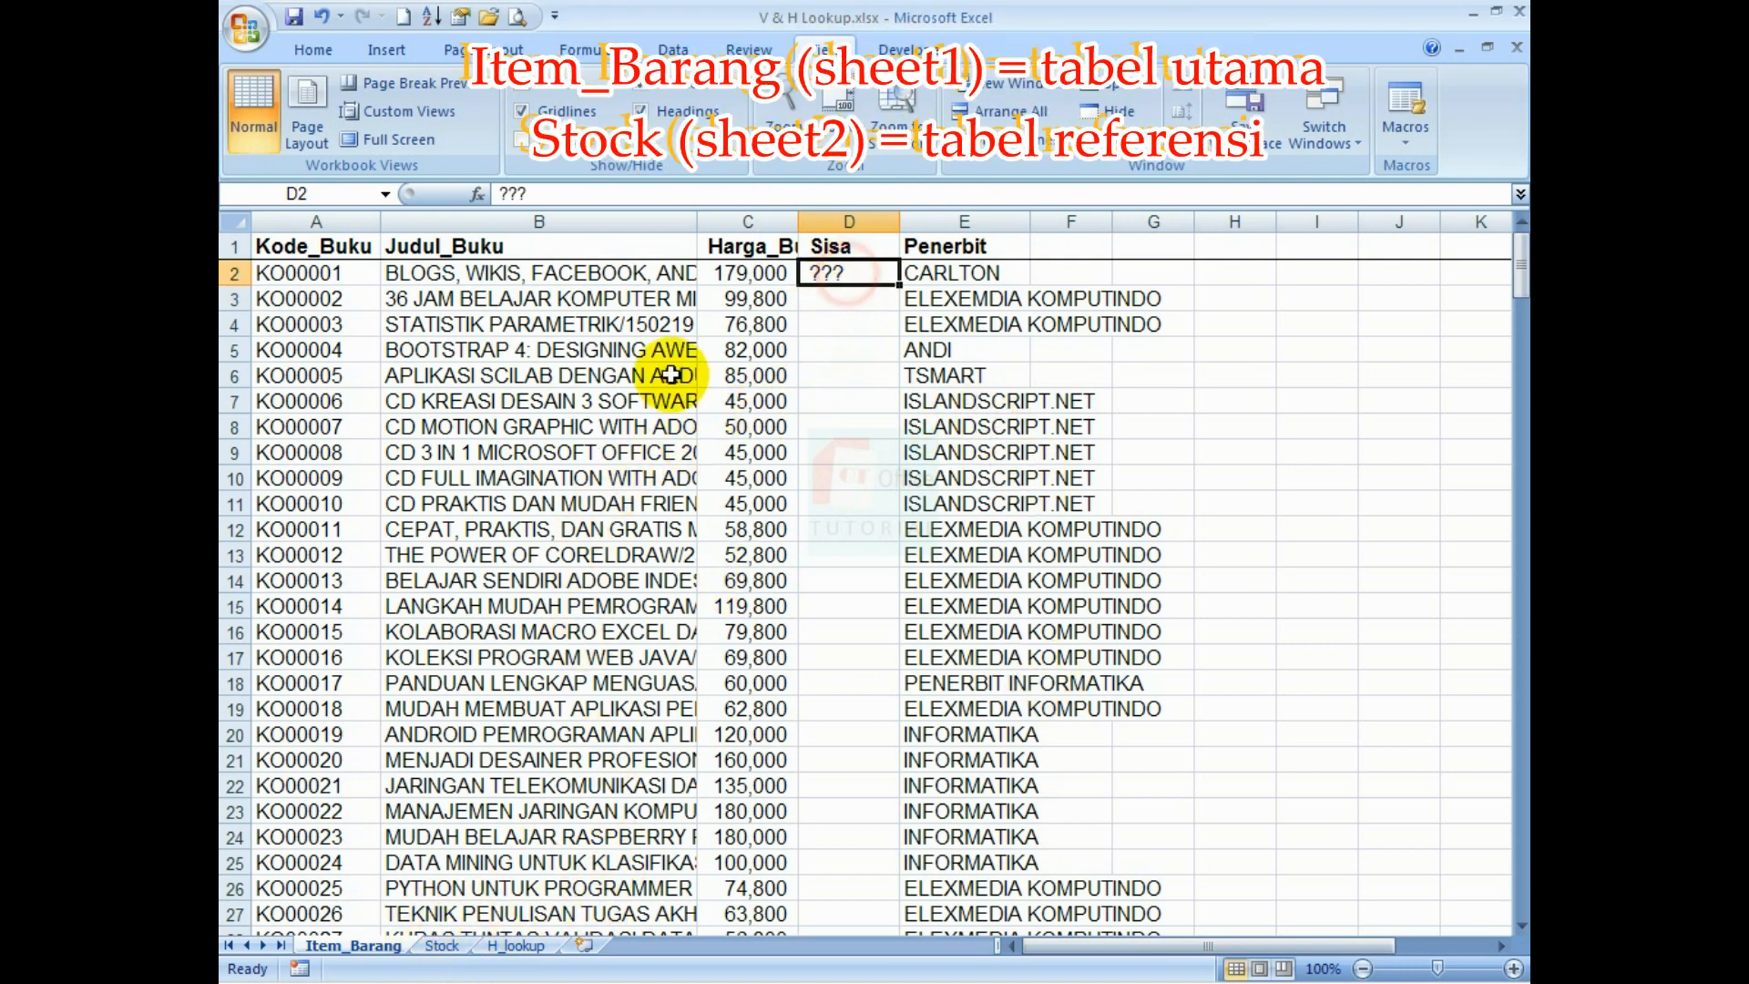
pyautogui.click(400, 631)
# Make the header row of the Stock sheet bold
pyautogui.click(444, 945)
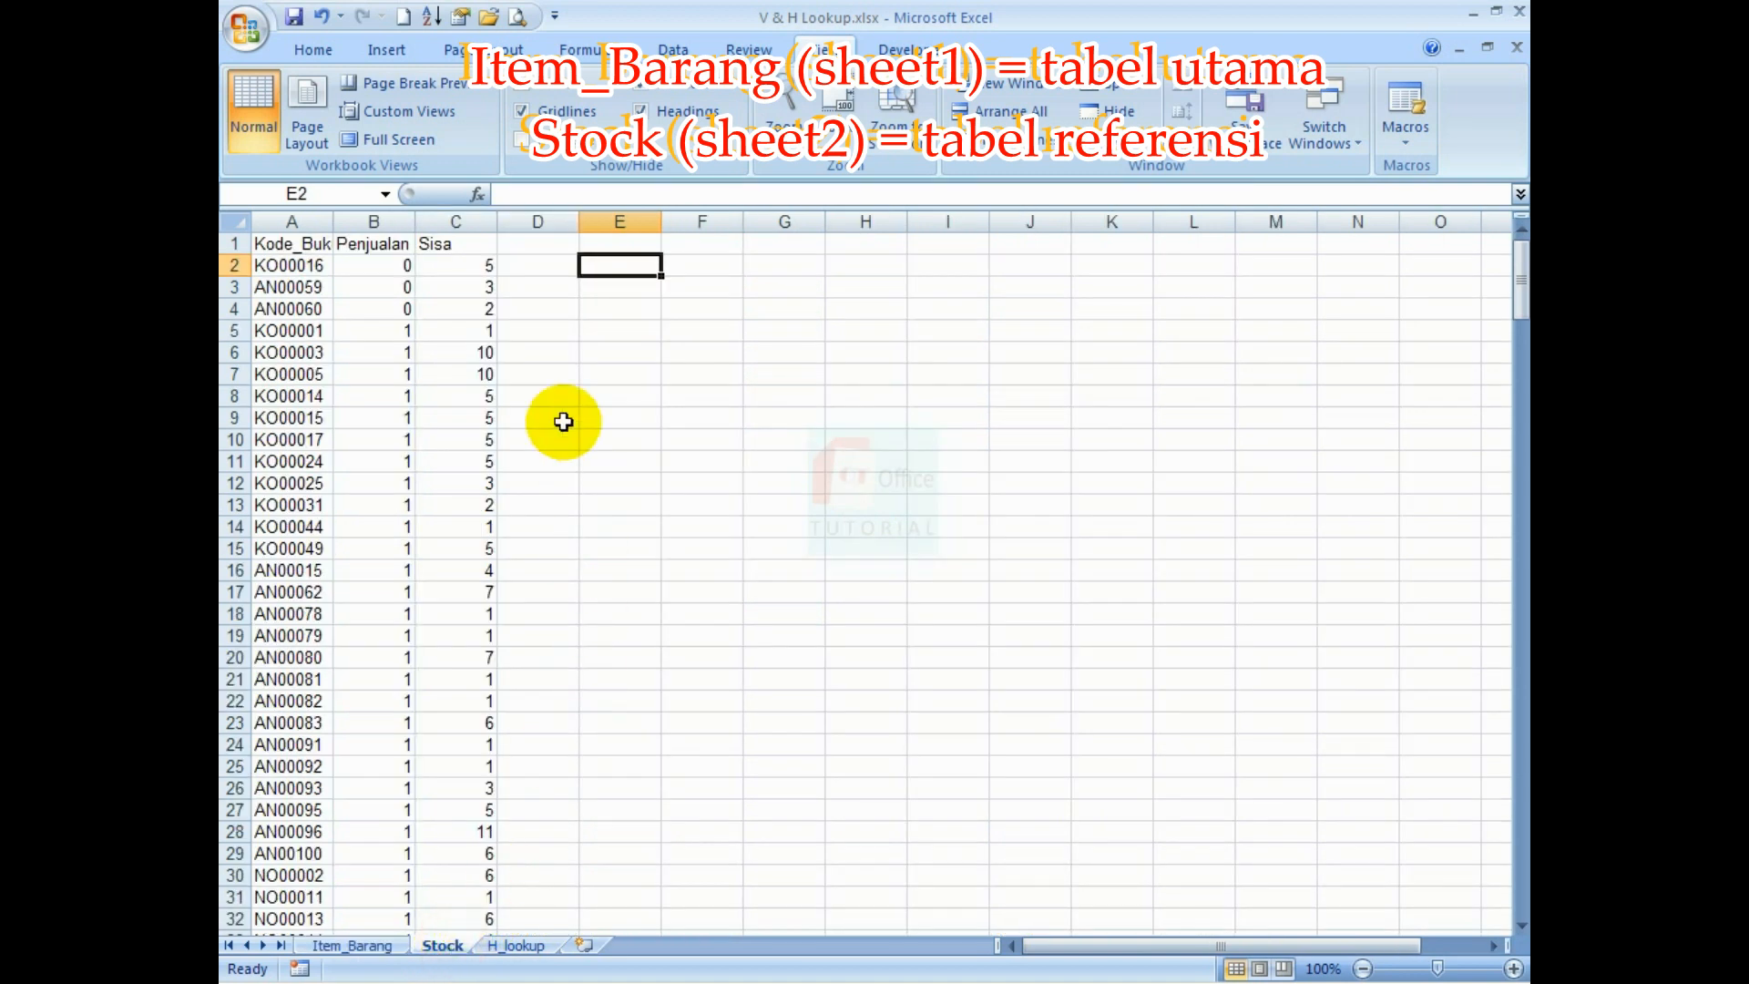
pyautogui.click(260, 244)
pyautogui.click(228, 244)
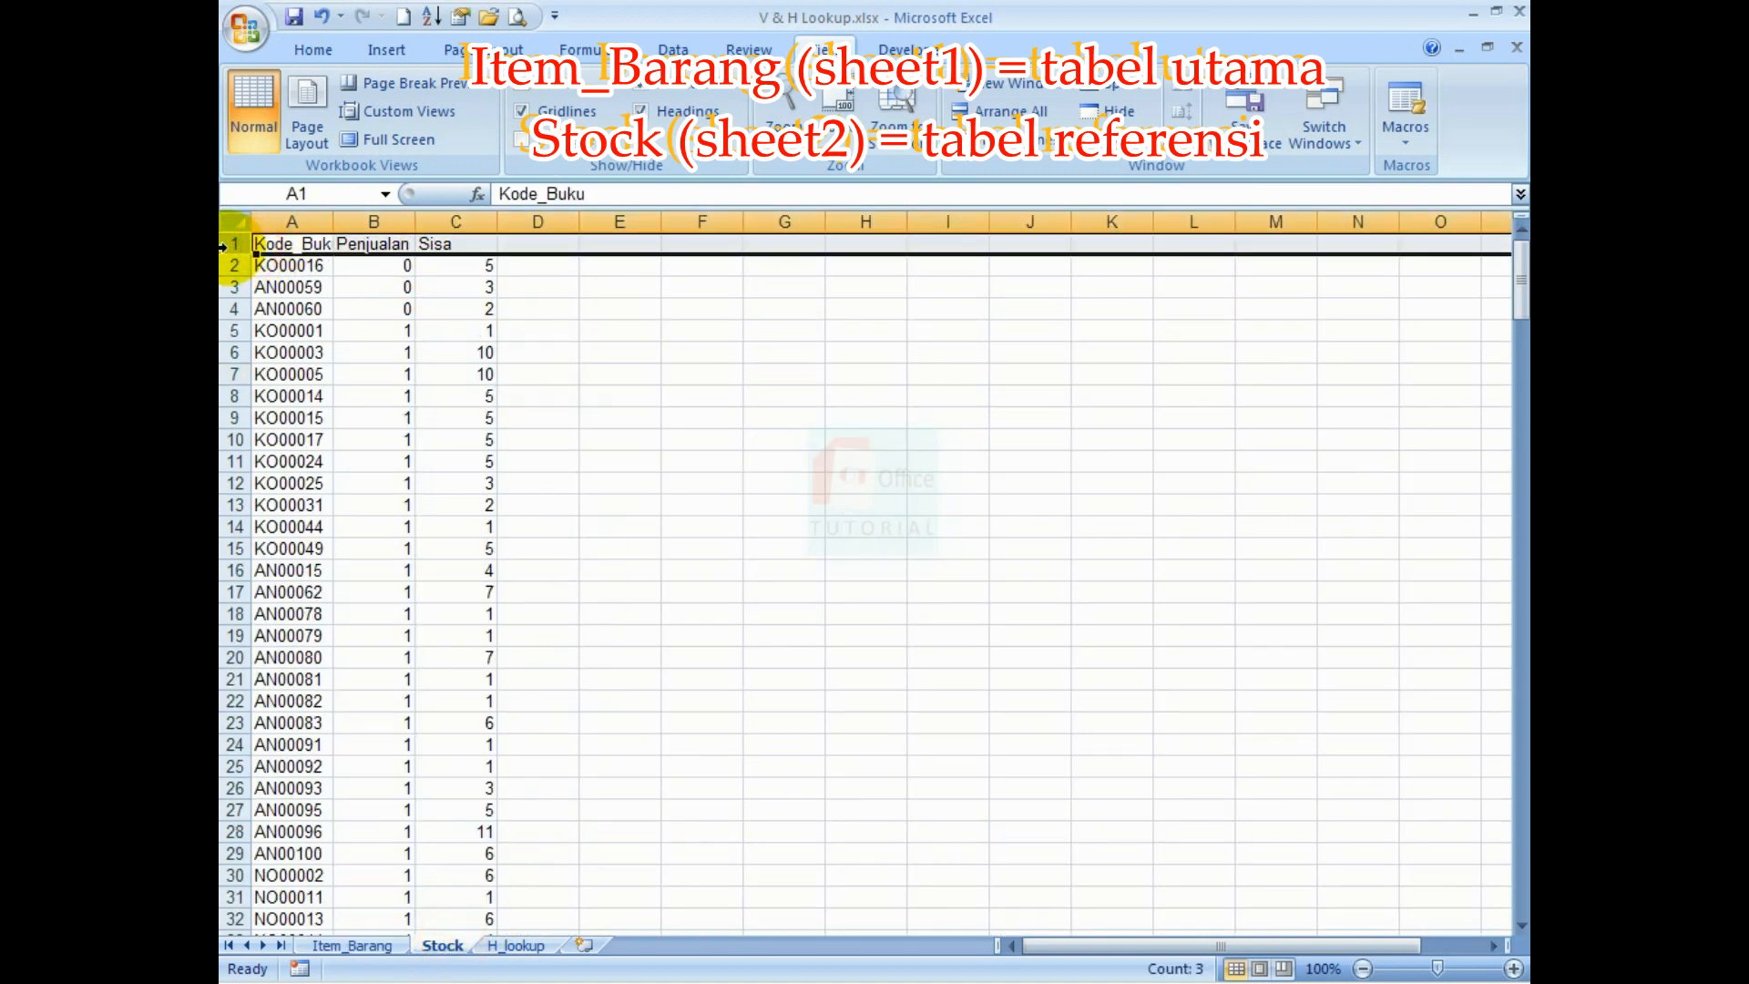
pyautogui.hotkey('ctrl', 'b')
# Increase the font size of the entire Stock sheet to 12
pyautogui.click(235, 221)
pyautogui.click(313, 49)
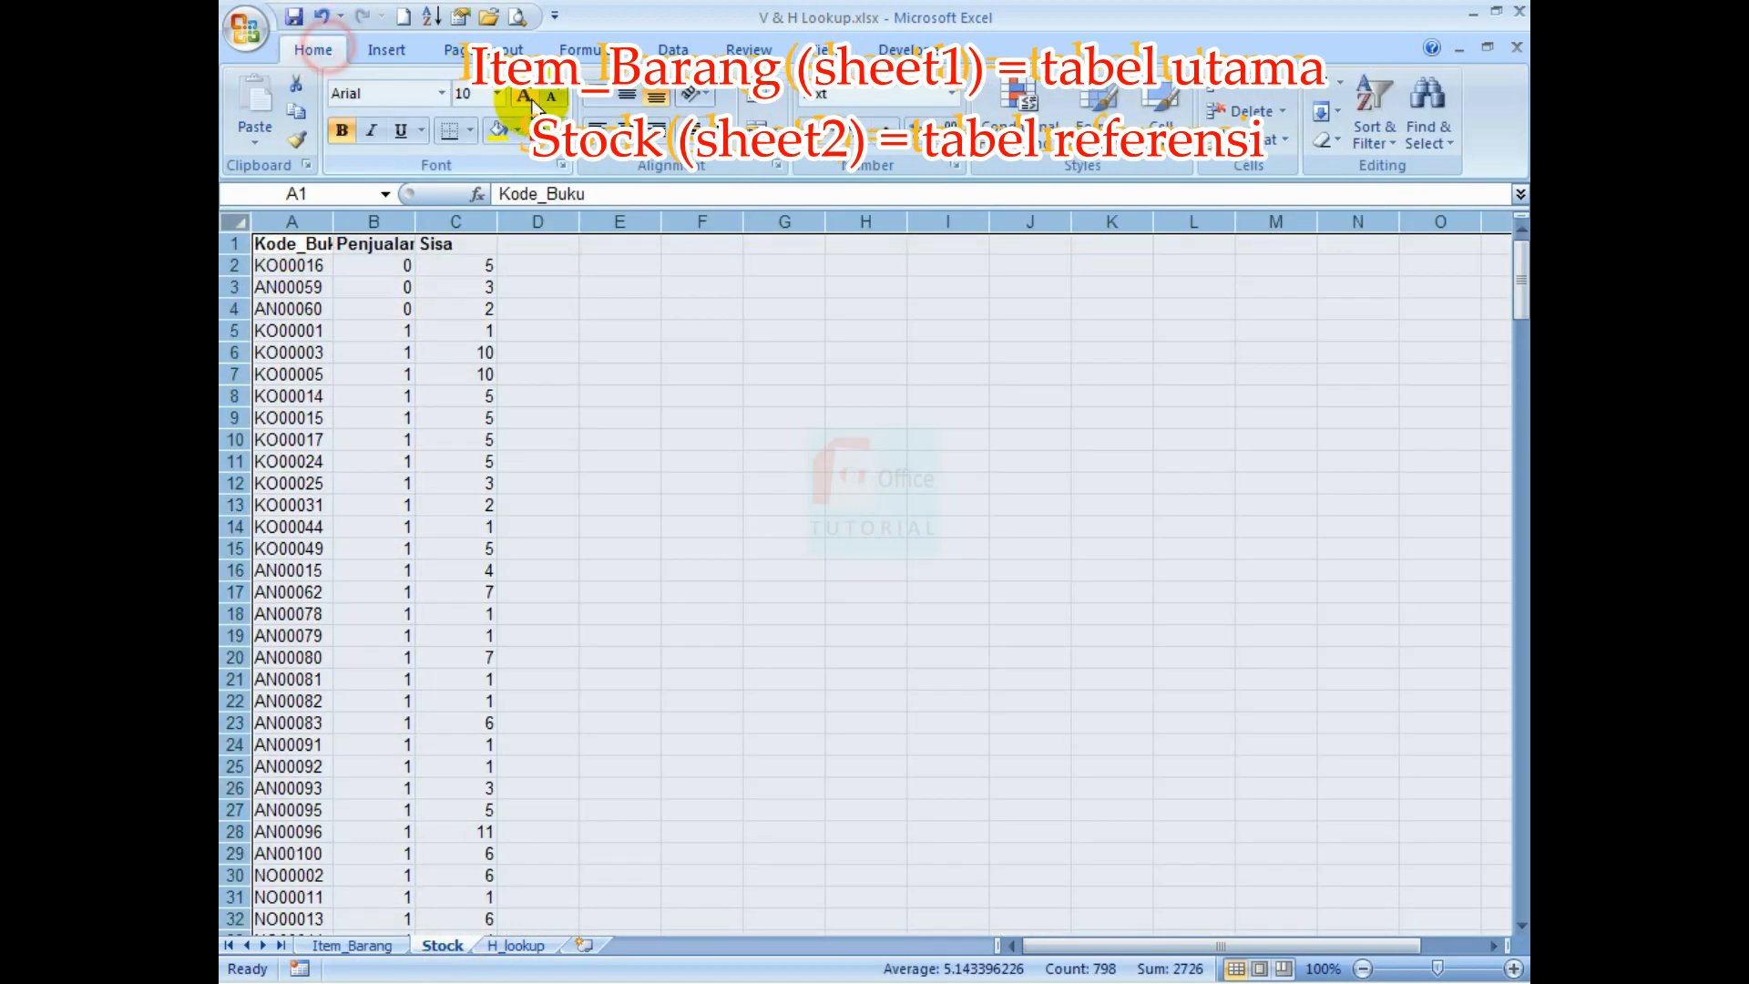
pyautogui.click(496, 94)
pyautogui.click(466, 207)
pyautogui.click(474, 374)
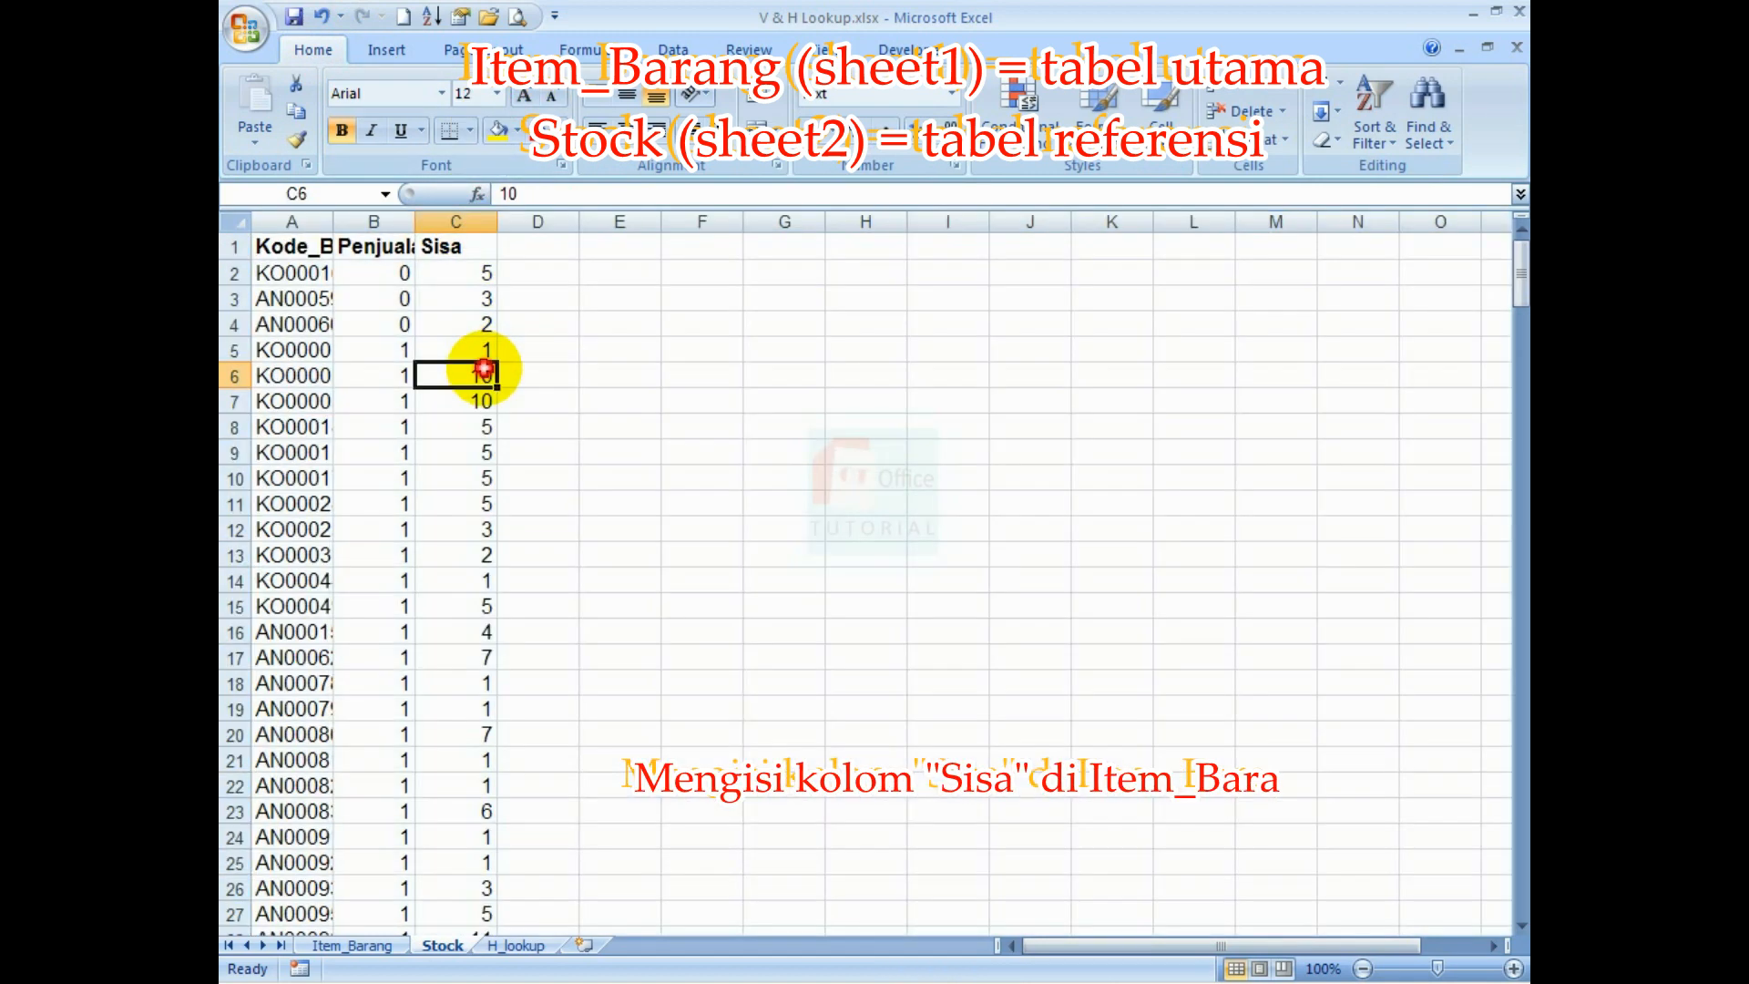
# Auto-fit the widths of the Kode_Buku and Penjualan columns on the Stock sheet
pyautogui.doubleClick(329, 226)
pyautogui.click(371, 301)
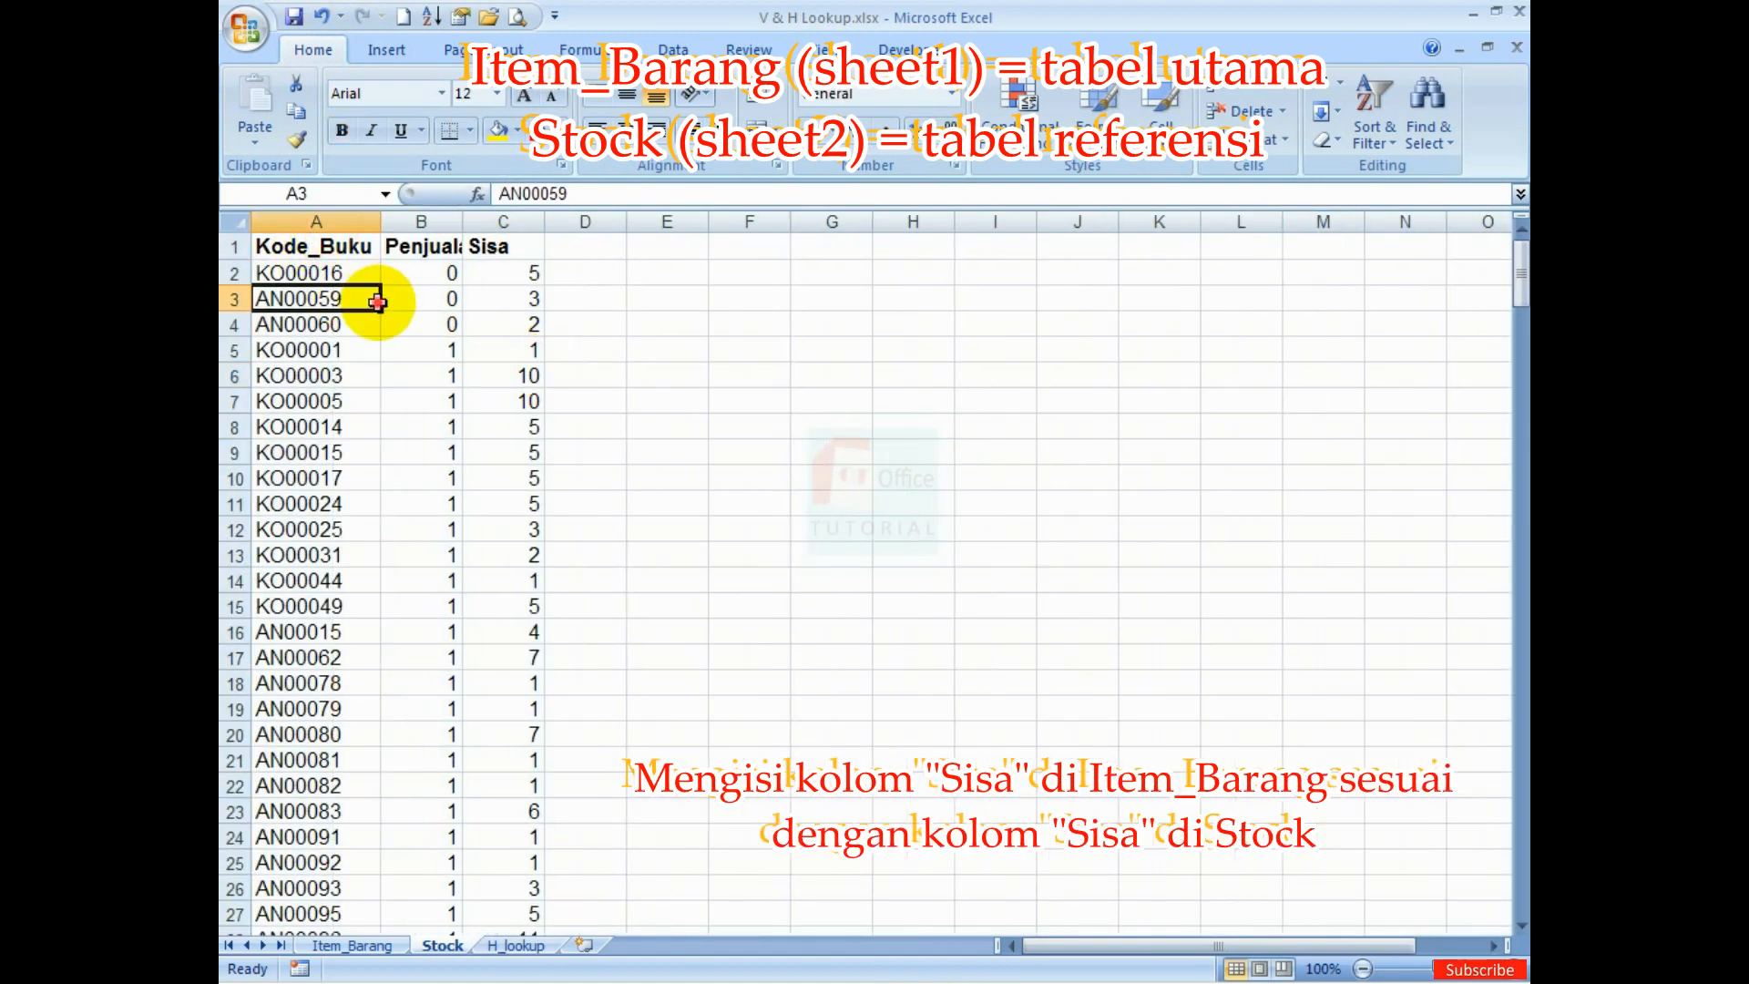
pyautogui.doubleClick(462, 221)
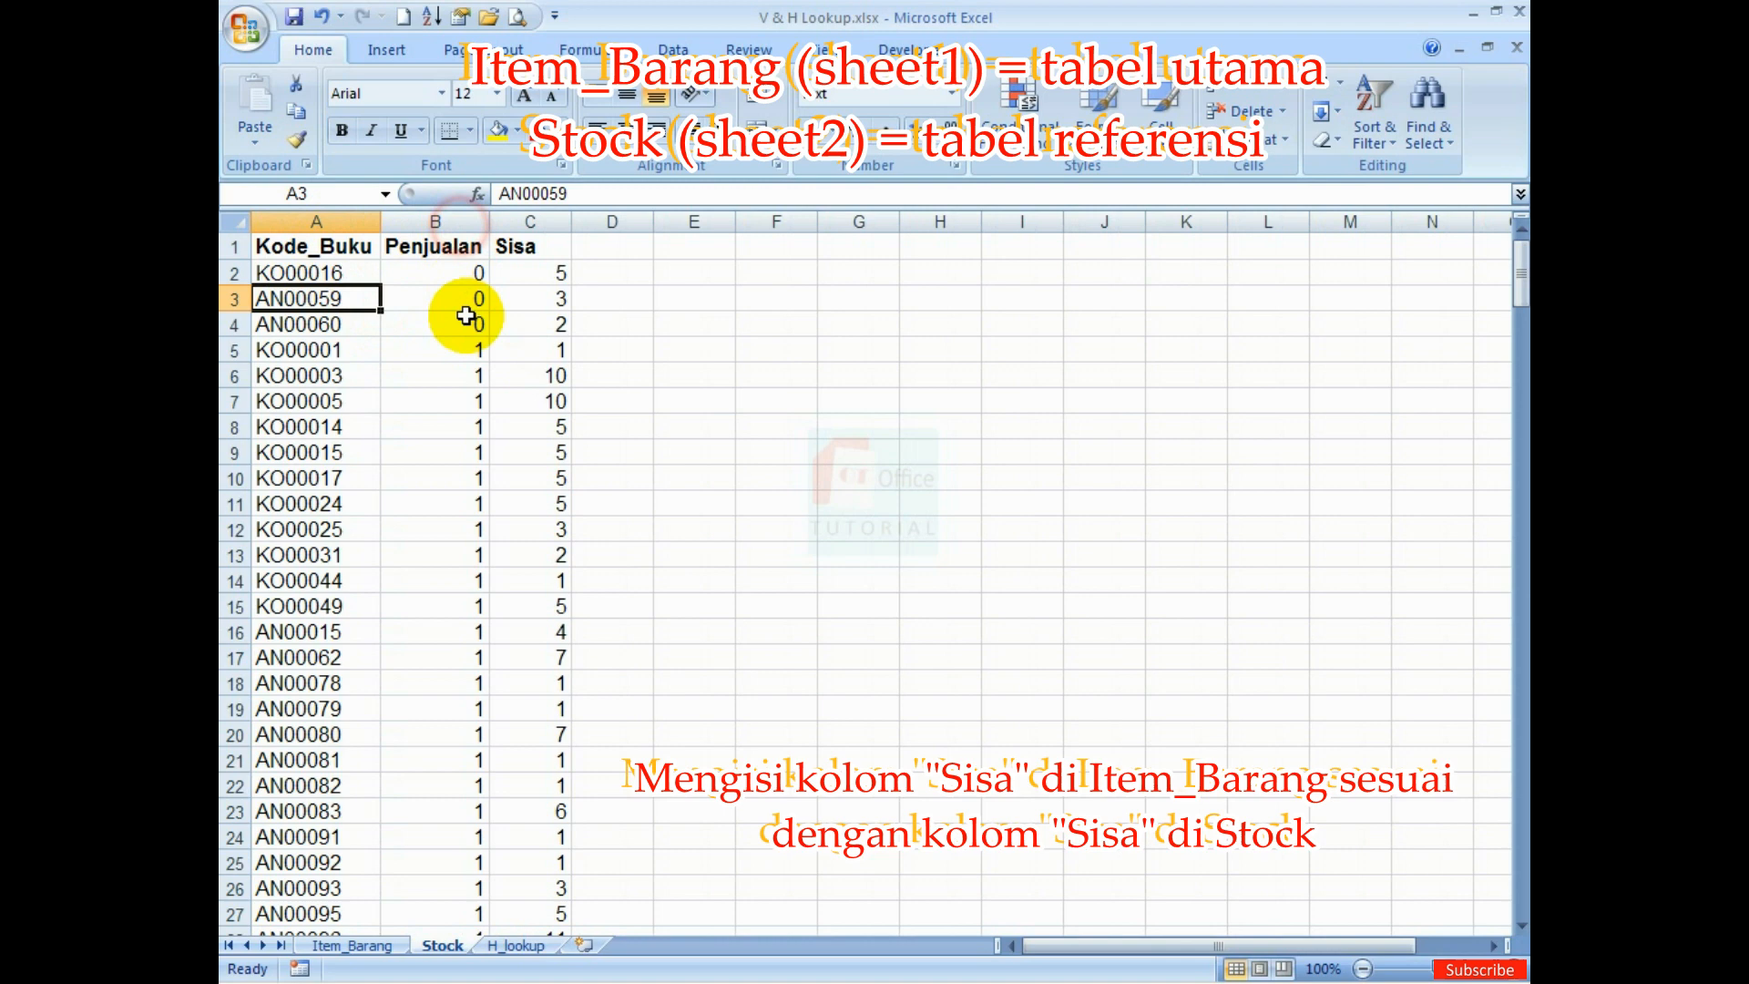
# Freeze the top row of the Stock sheet so its headers remain in view
pyautogui.click(235, 246)
pyautogui.click(824, 49)
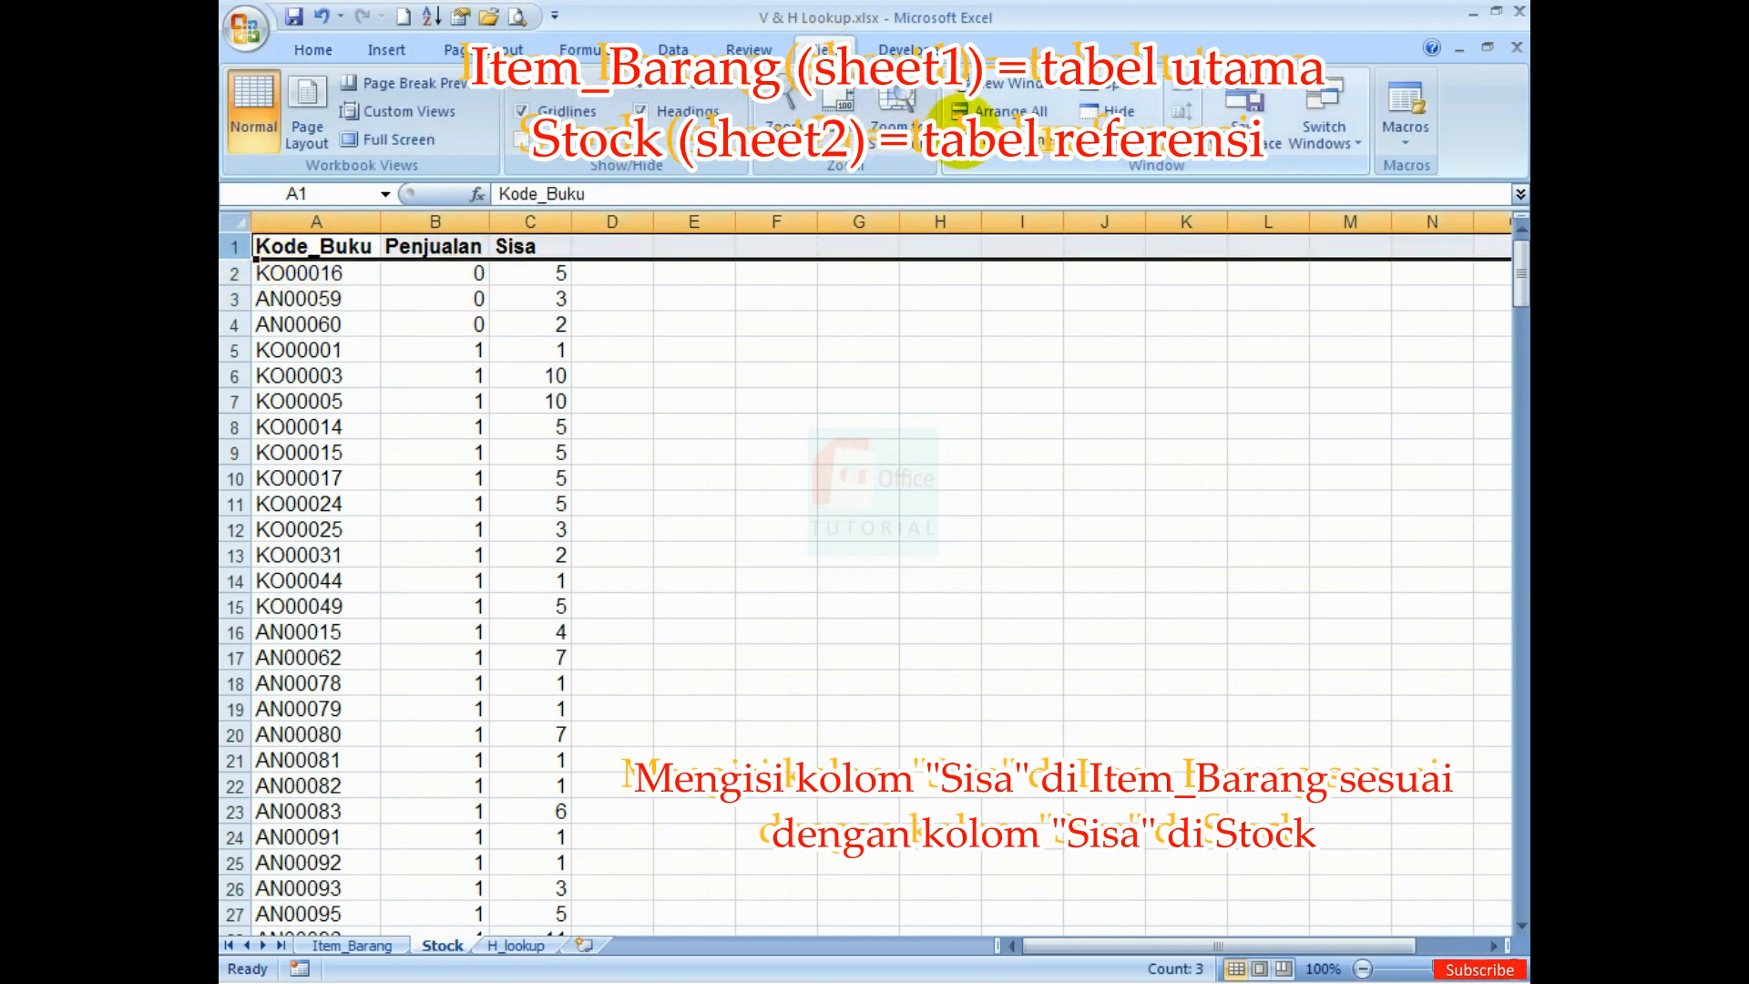
pyautogui.click(967, 139)
pyautogui.click(1014, 227)
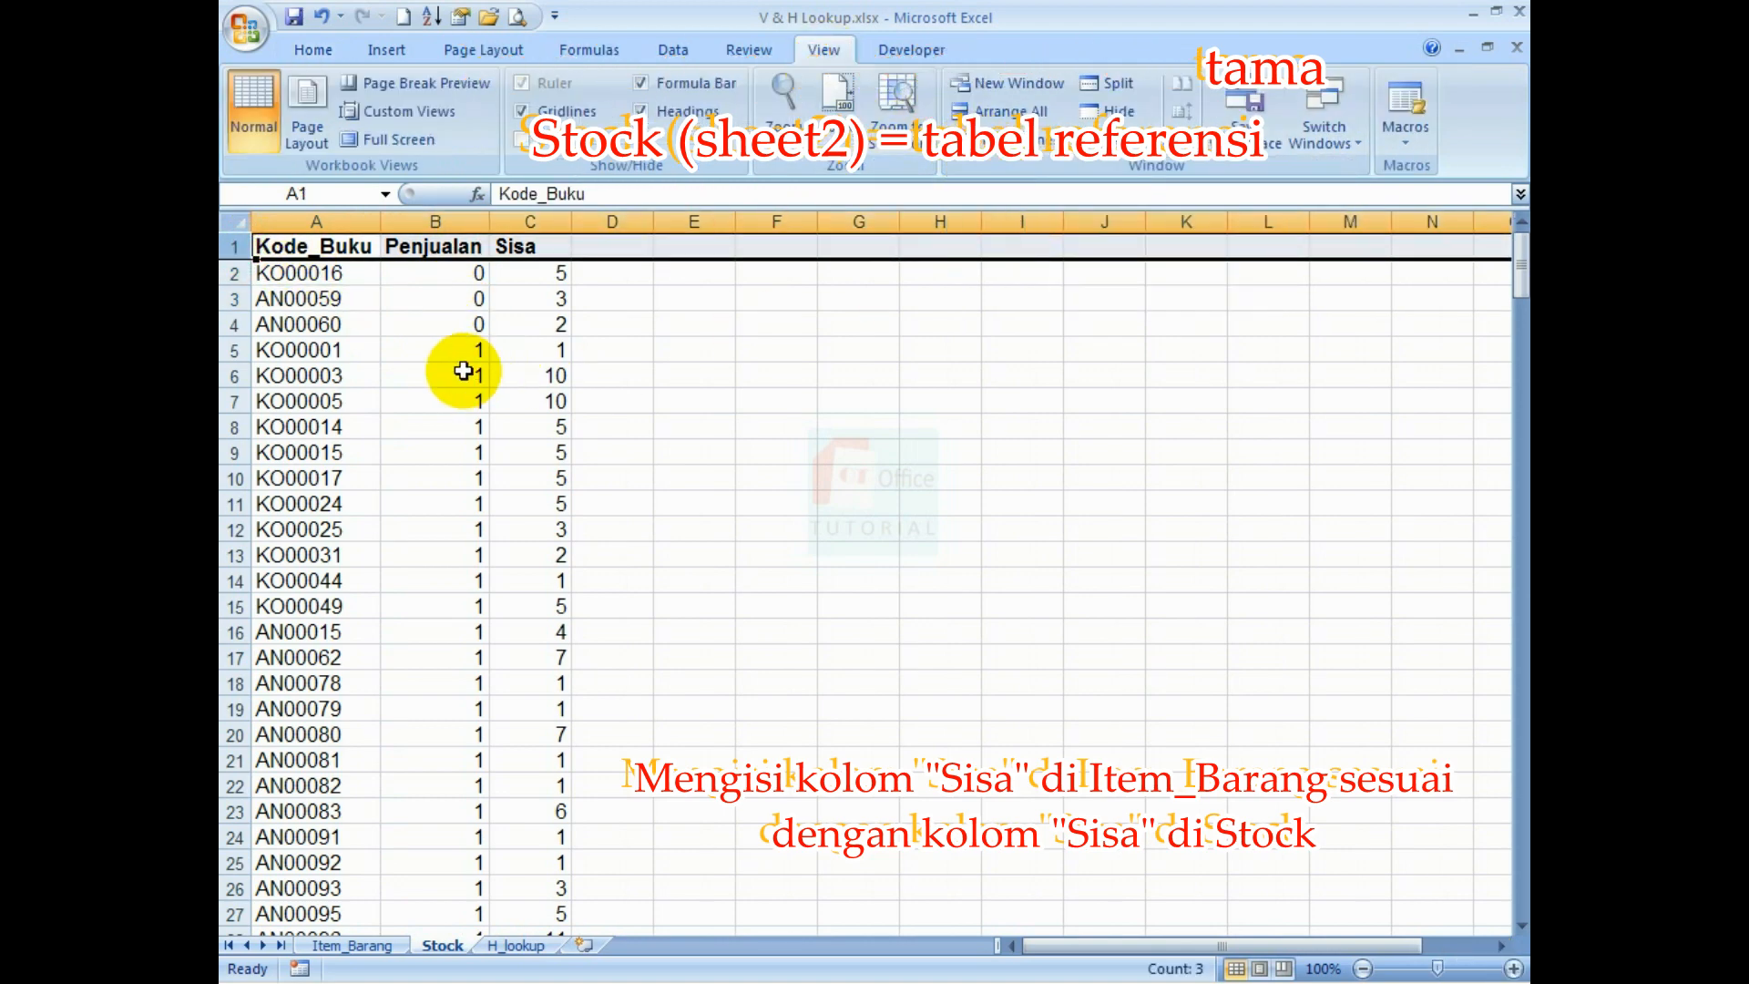
# Examine the book codes, sales and remaining quantities listed in the Stock table
pyautogui.click(461, 373)
pyautogui.scroll(-10, 446, 428)
pyautogui.scroll(-18, 442, 470)
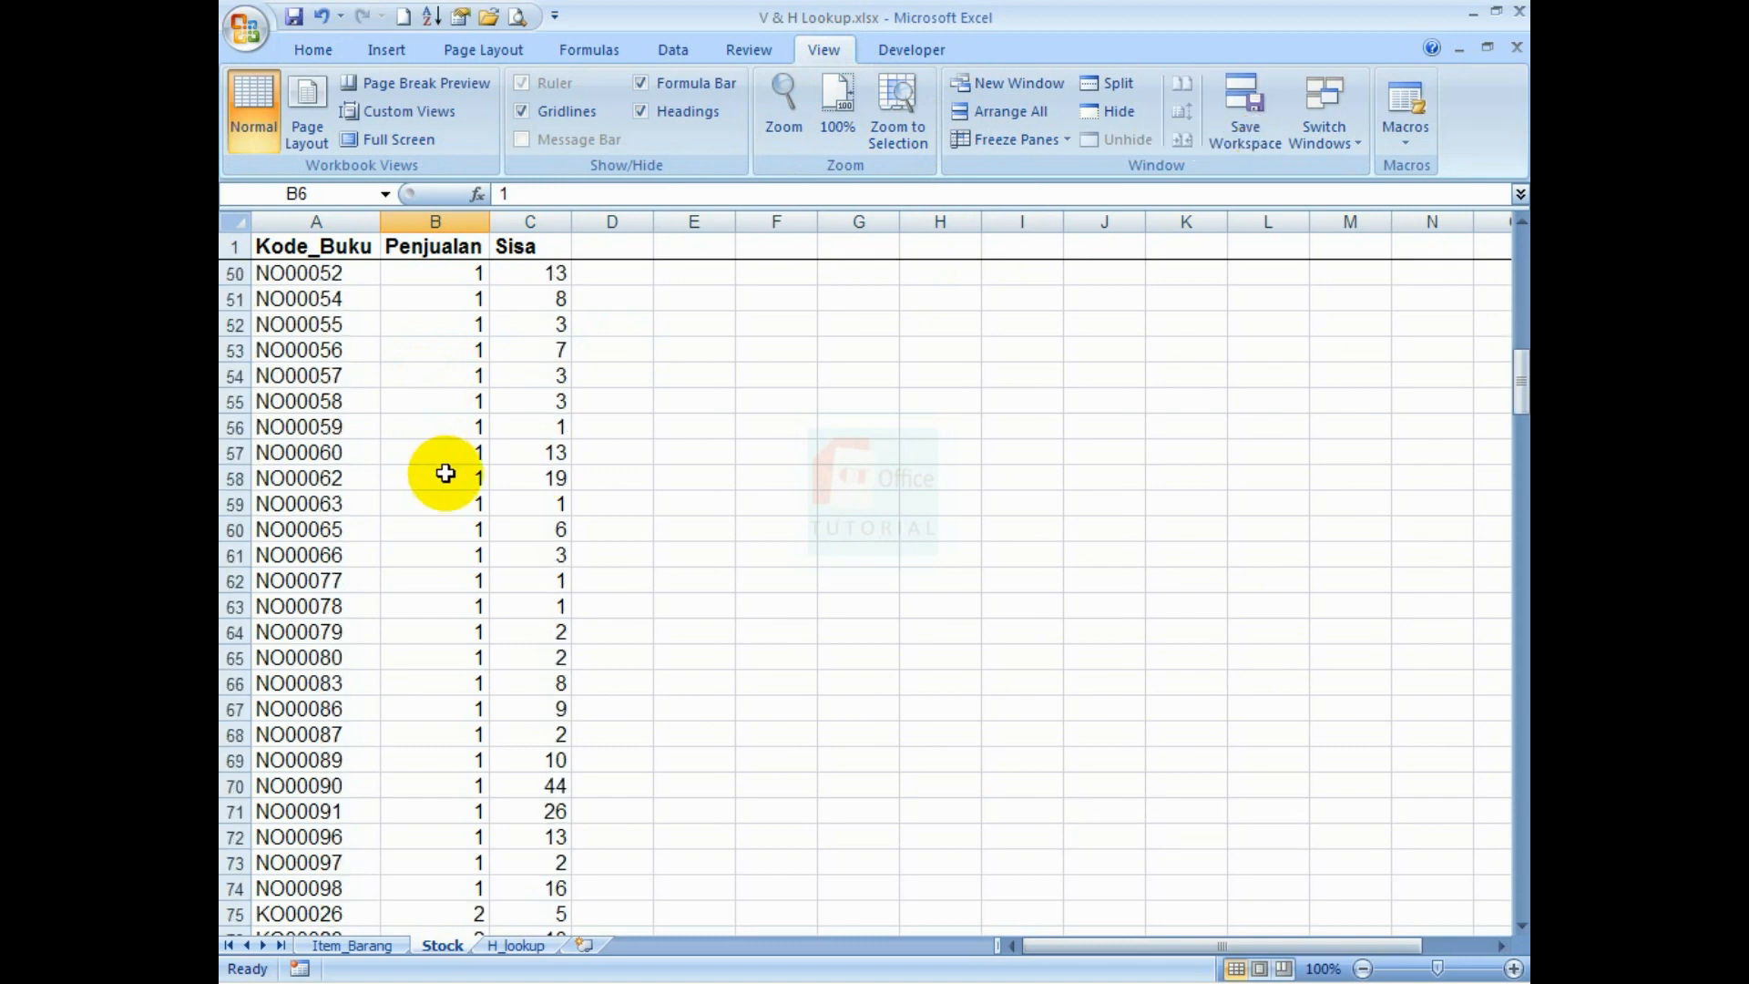
pyautogui.scroll(9, 474, 510)
pyautogui.scroll(19, 475, 510)
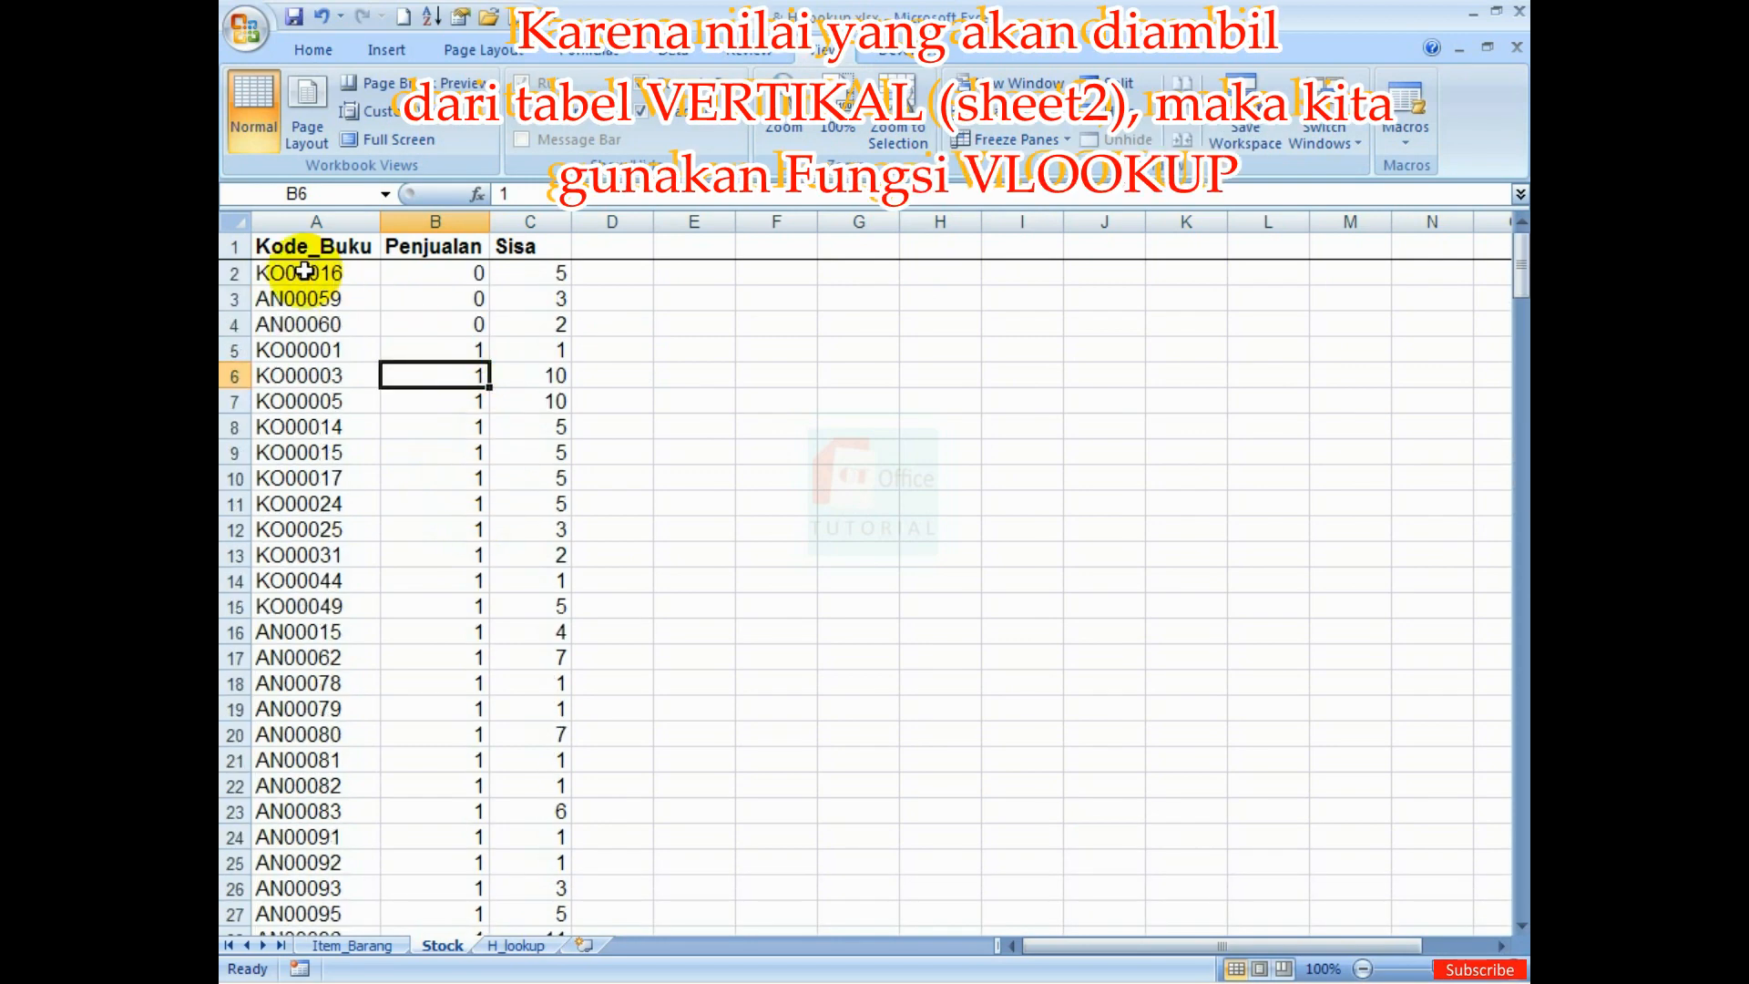
pyautogui.click(235, 222)
pyautogui.click(333, 324)
pyautogui.click(410, 373)
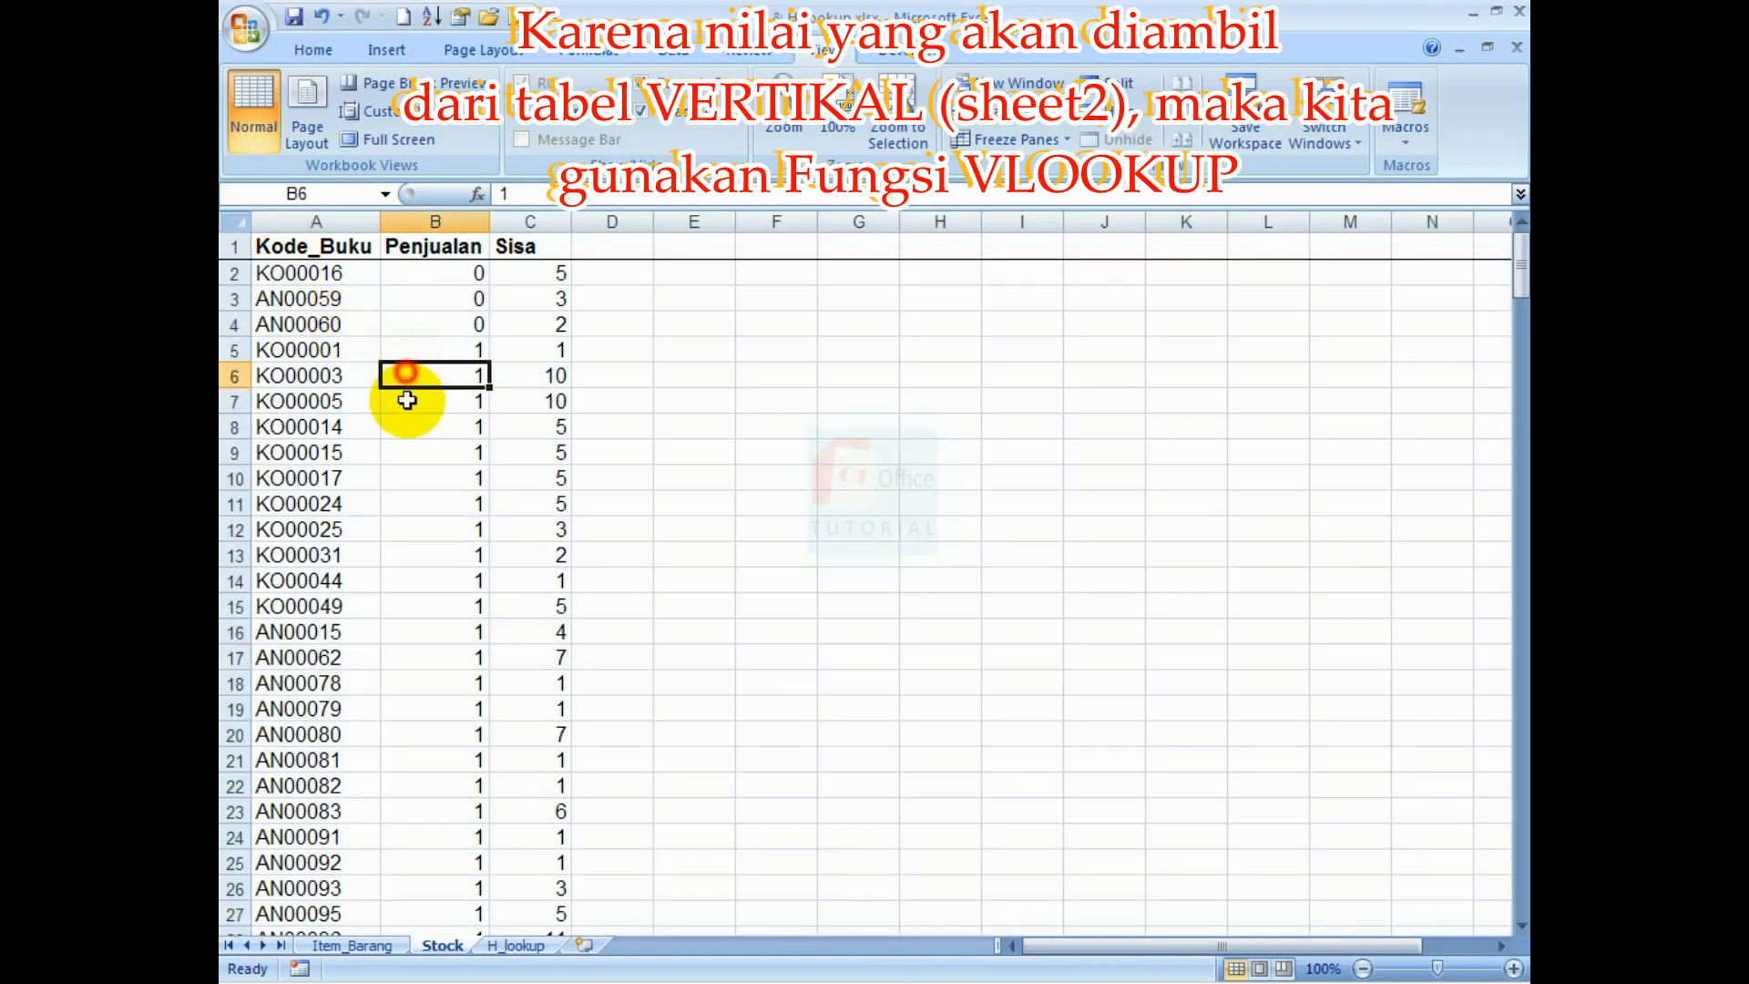
# Return to the Item_Barang sheet and review its book records and the first record of the Sisa column
pyautogui.click(369, 941)
pyautogui.click(515, 529)
pyautogui.click(507, 347)
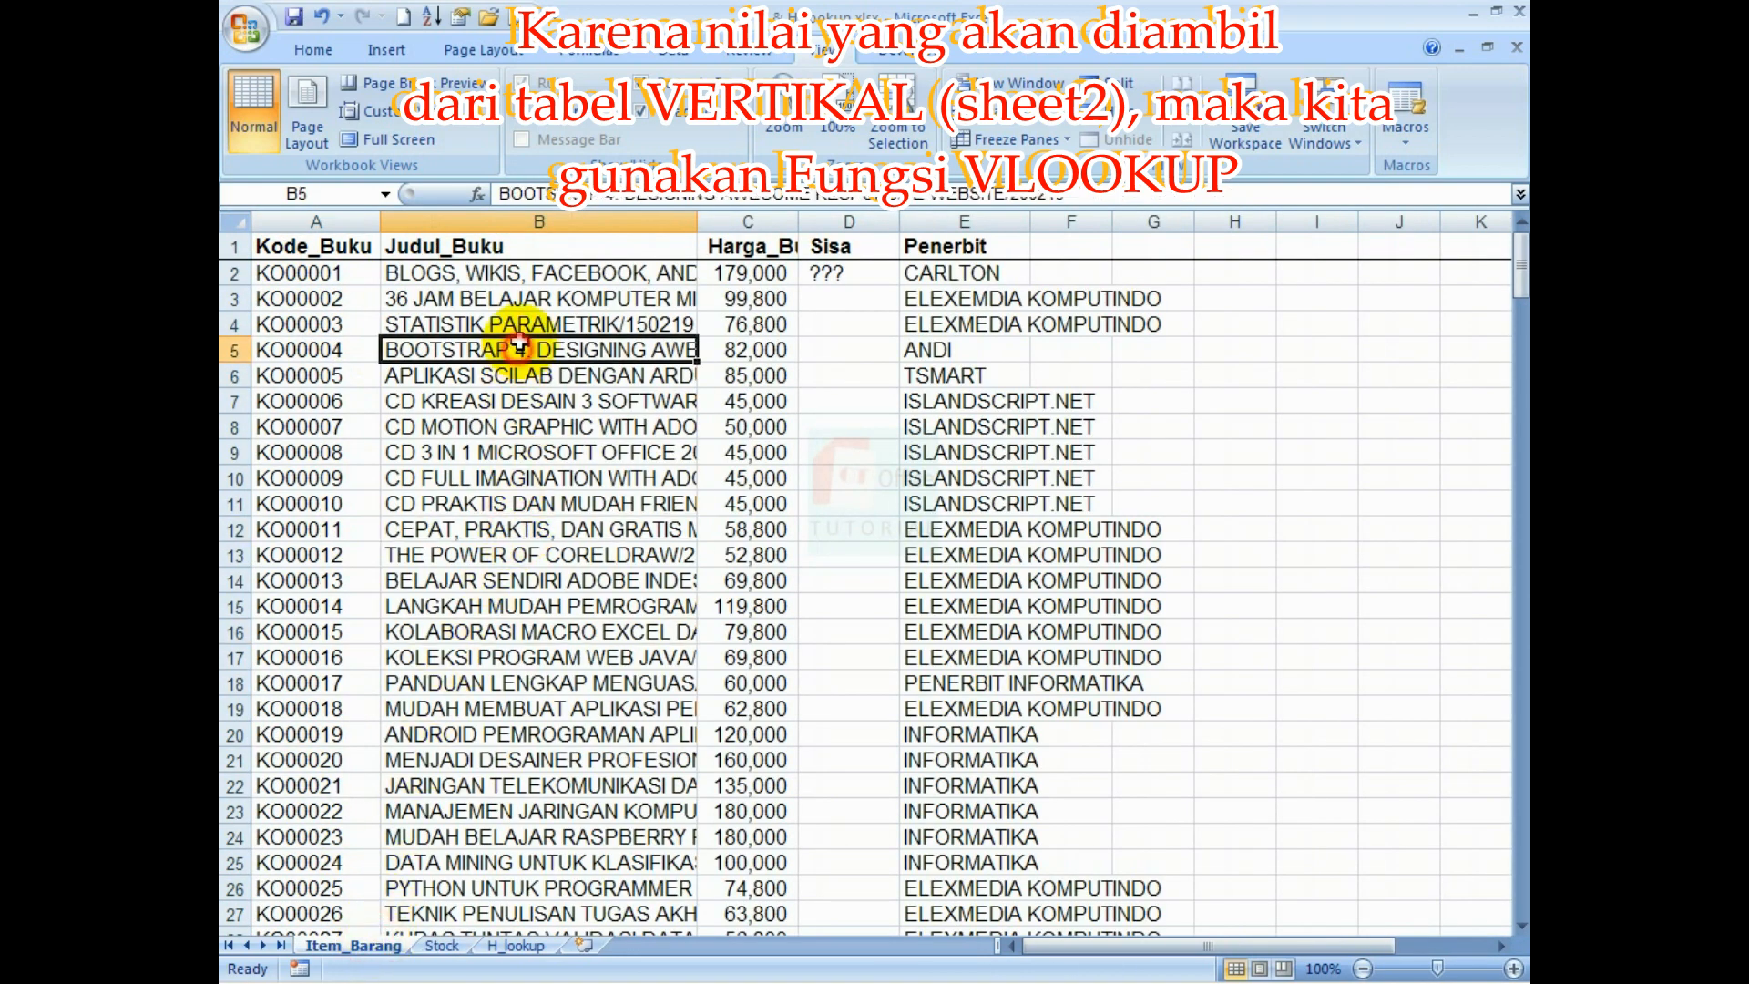
pyautogui.click(847, 275)
pyautogui.scroll(-1, 473, 428)
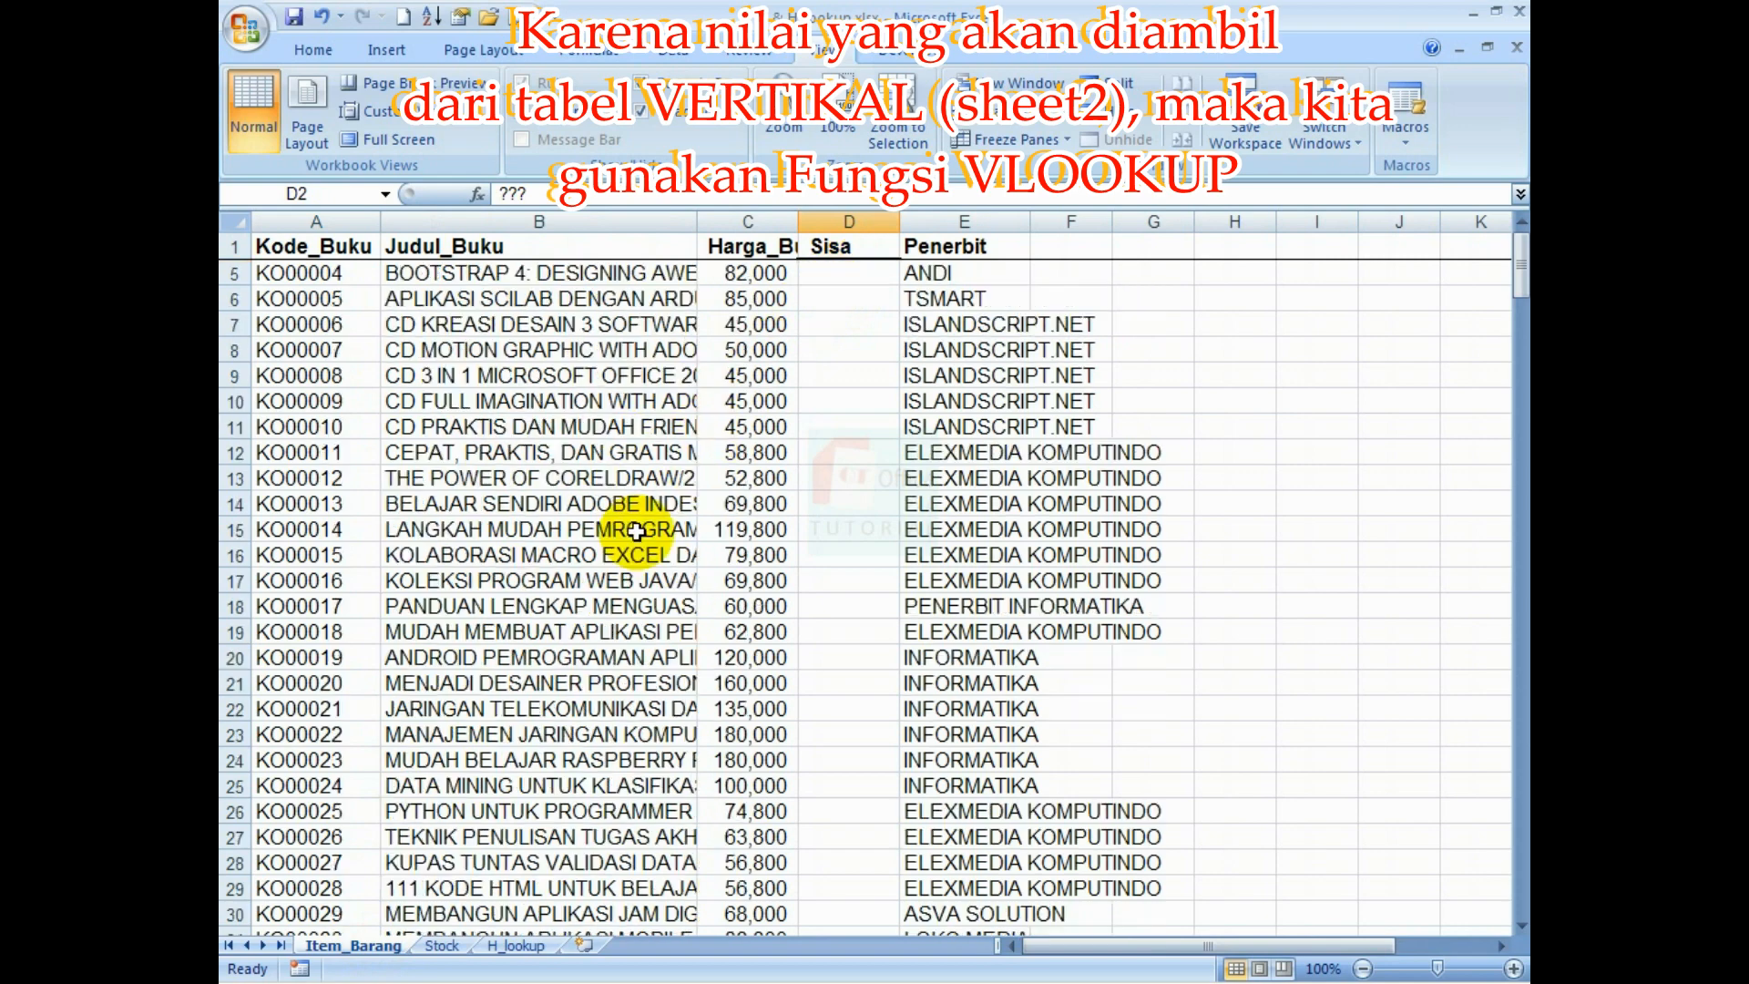
pyautogui.scroll(1, 649, 529)
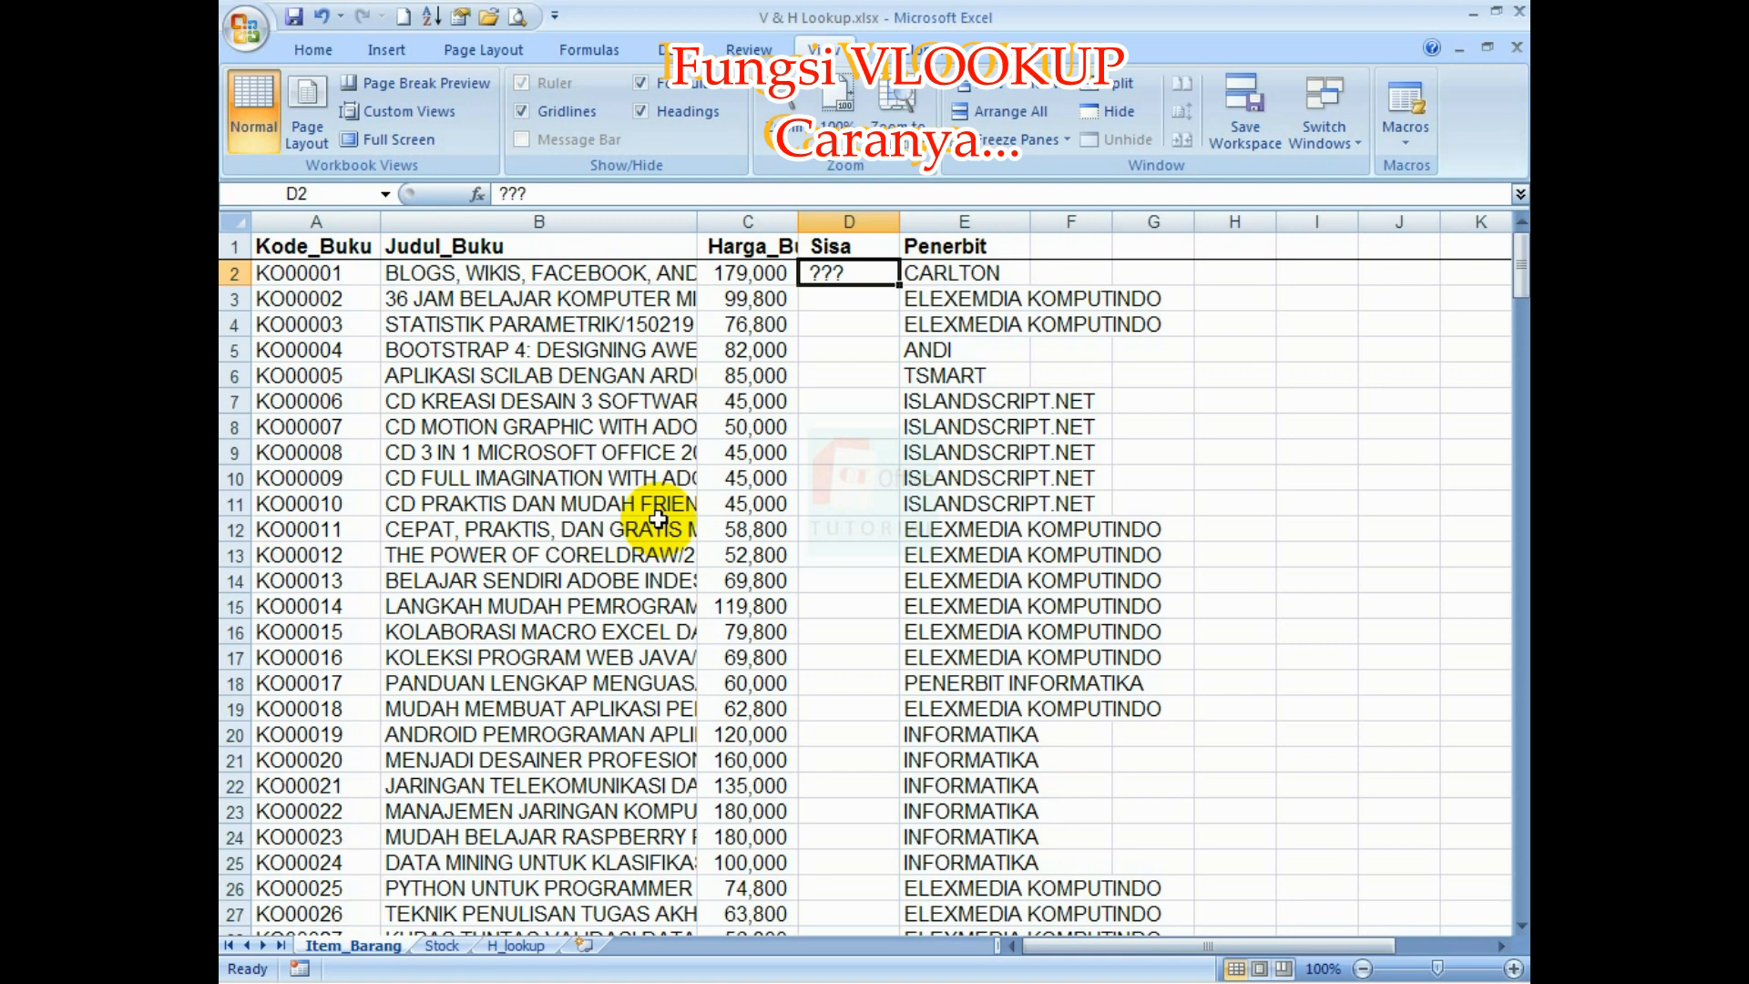
pyautogui.click(847, 477)
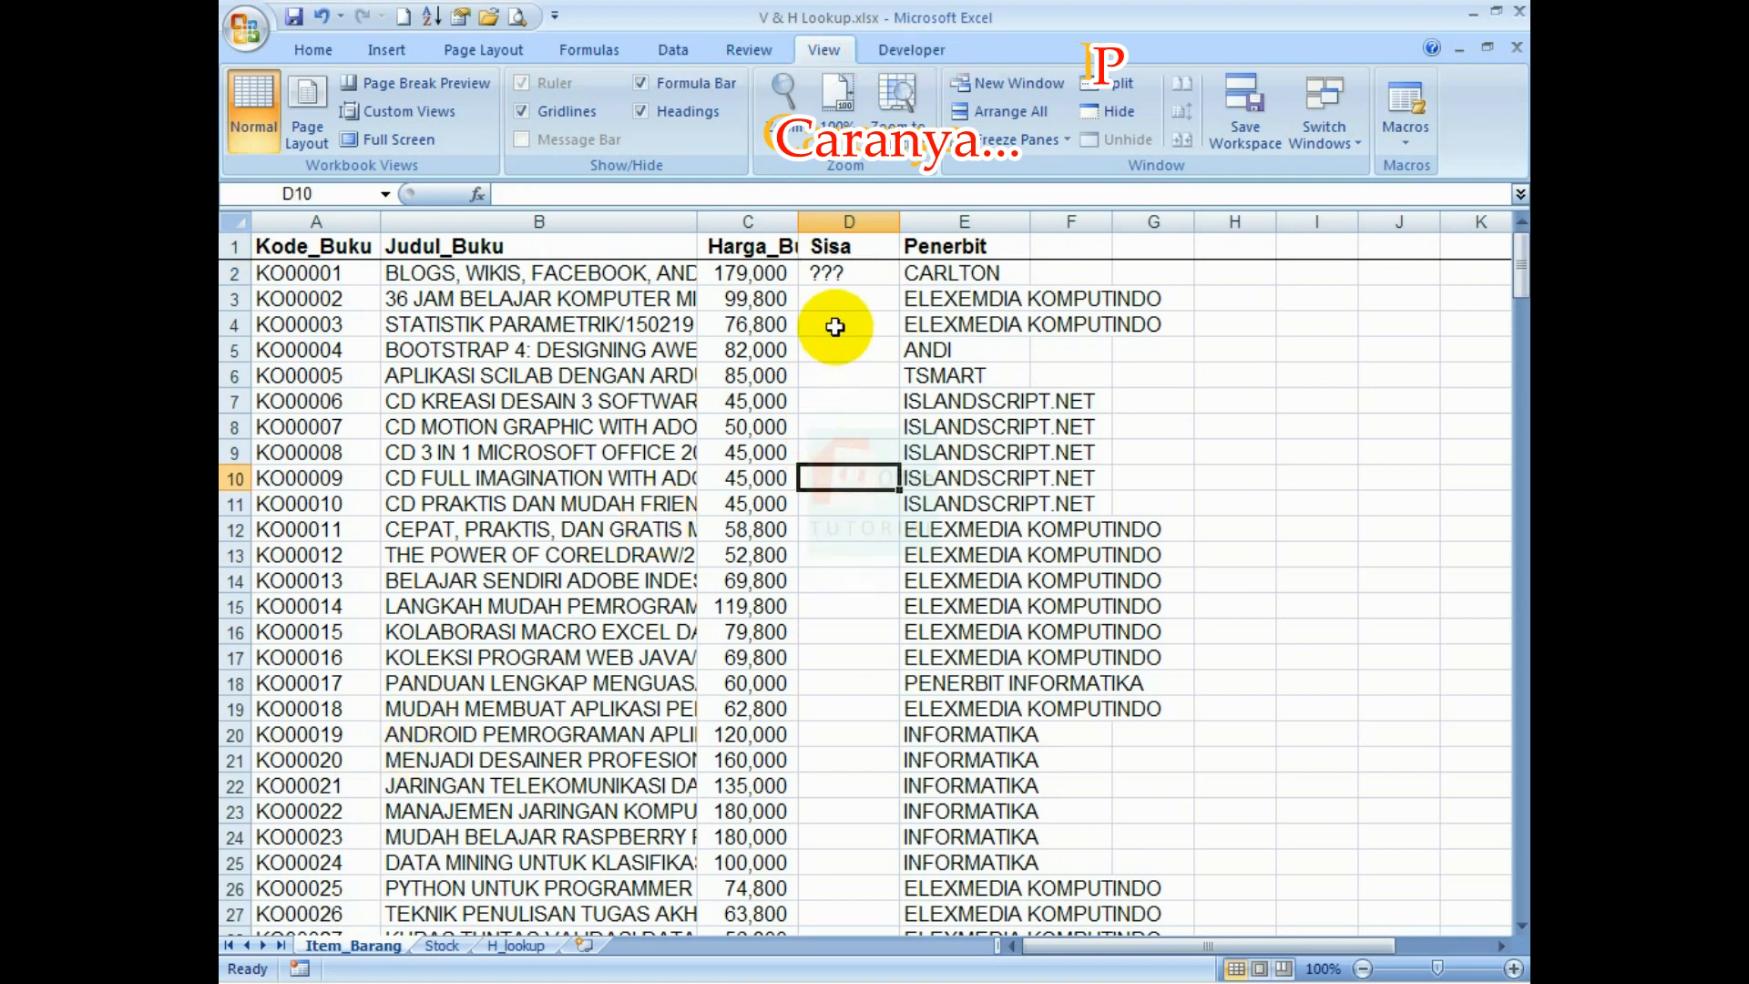
pyautogui.click(846, 273)
# Write the Indonesian syntax example =VLOOKUP(nilai_kunci, tabel_data, nomor_index_kolom) in cell H2 of Item_Barang
pyautogui.click(1229, 269)
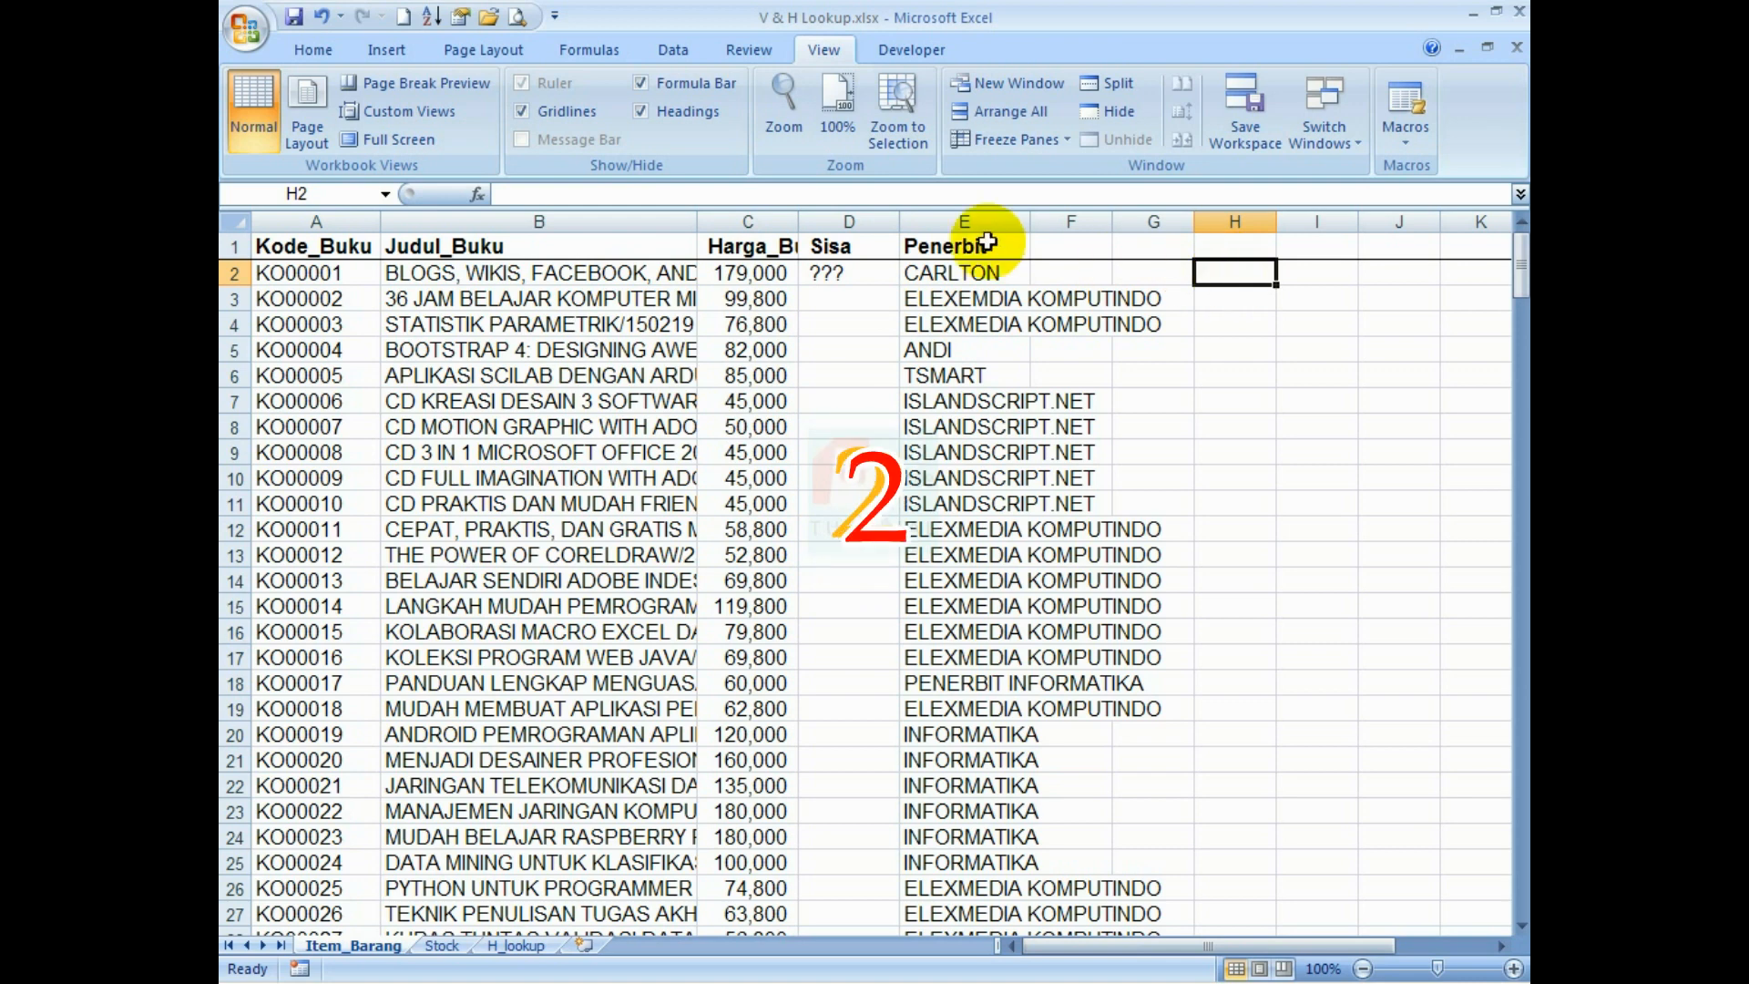
pyautogui.click(680, 194)
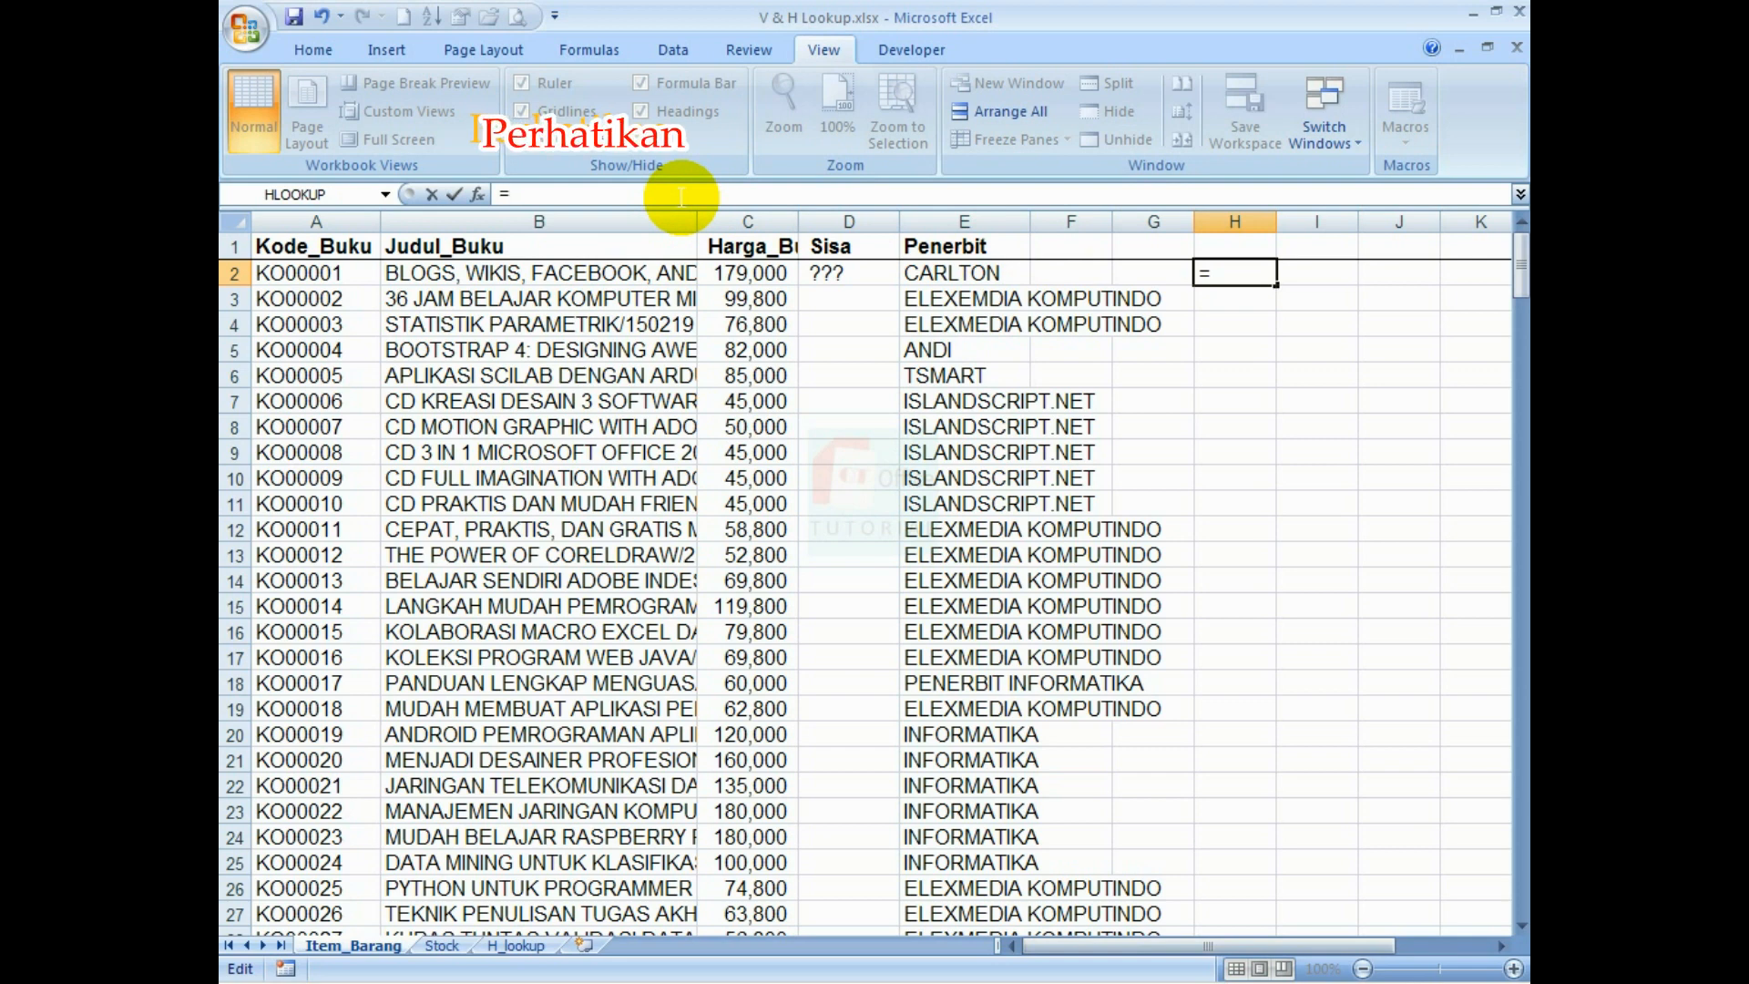
pyautogui.write('=VLOOKUP')
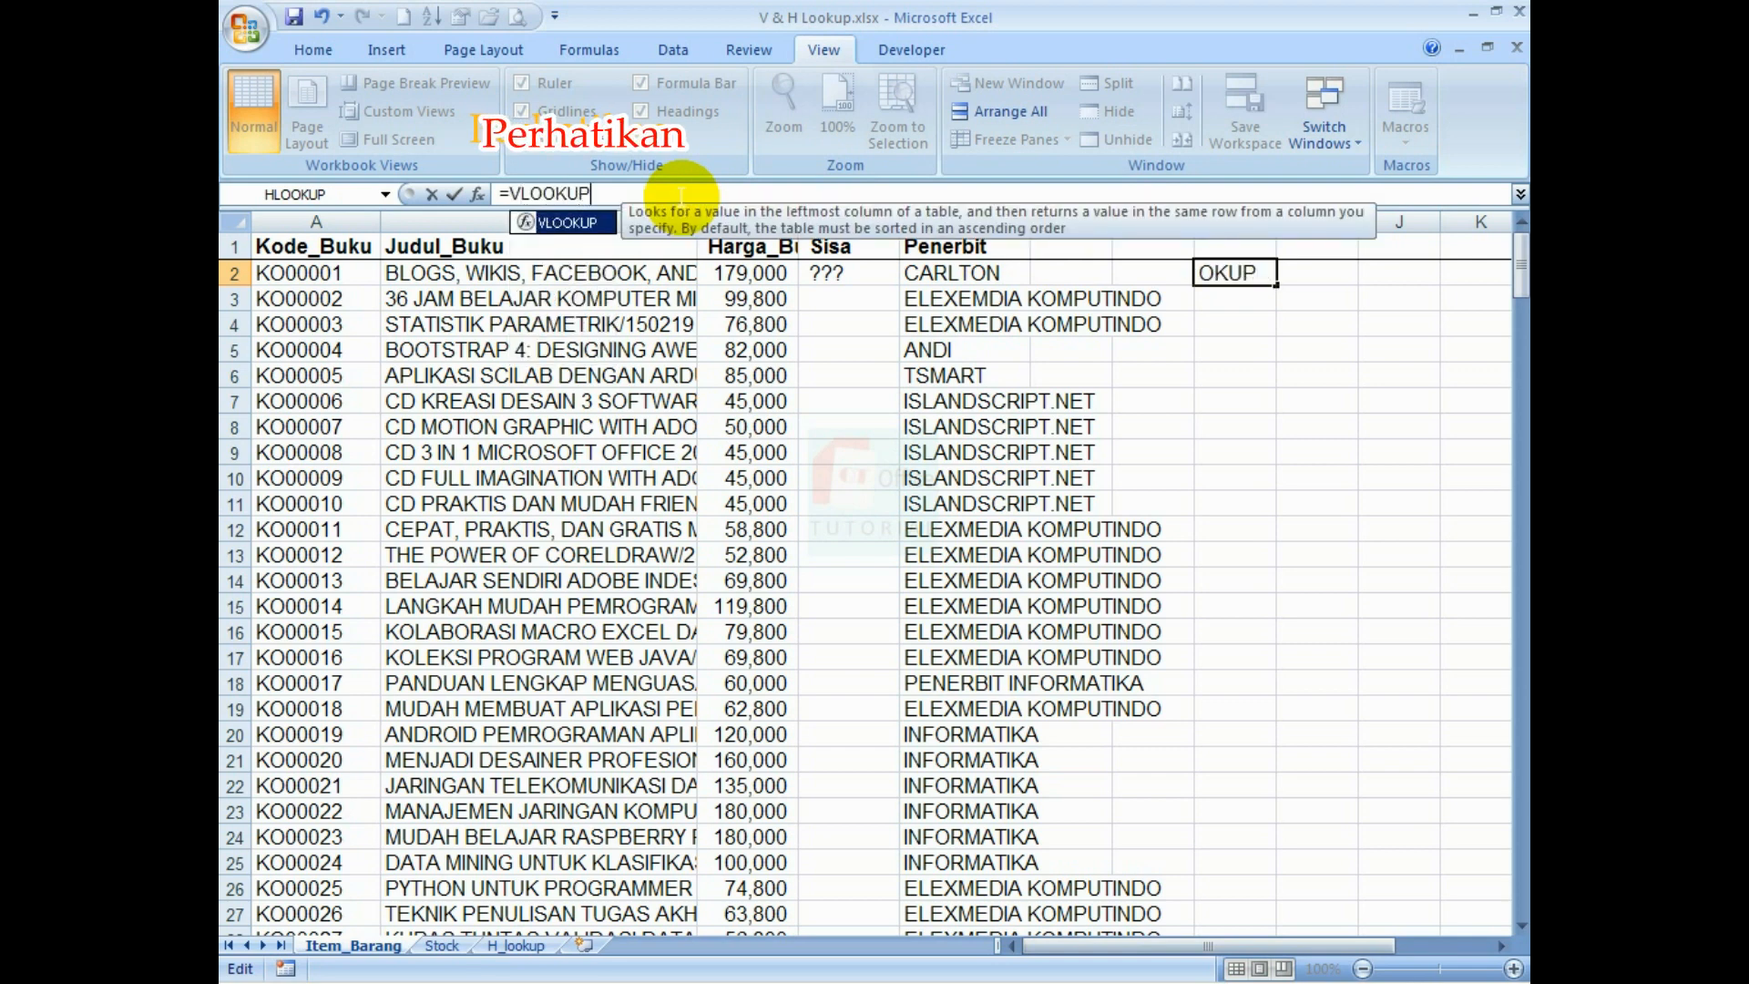
pyautogui.write('(')
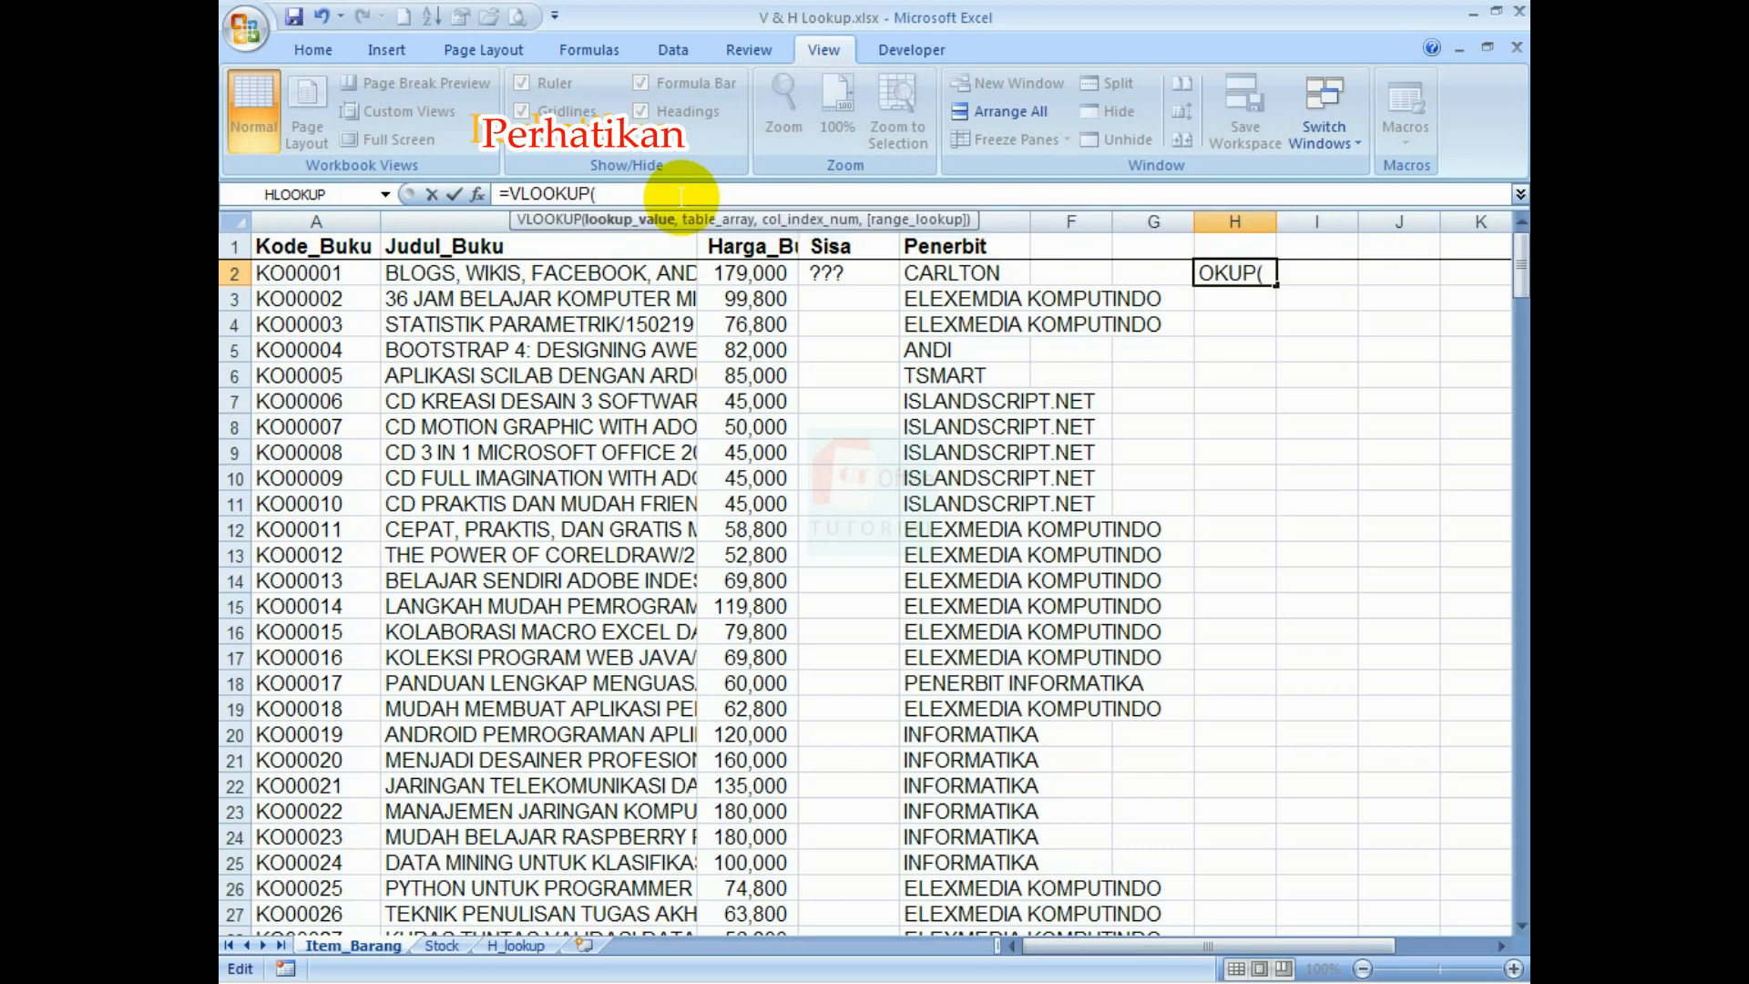
pyautogui.write('nil')
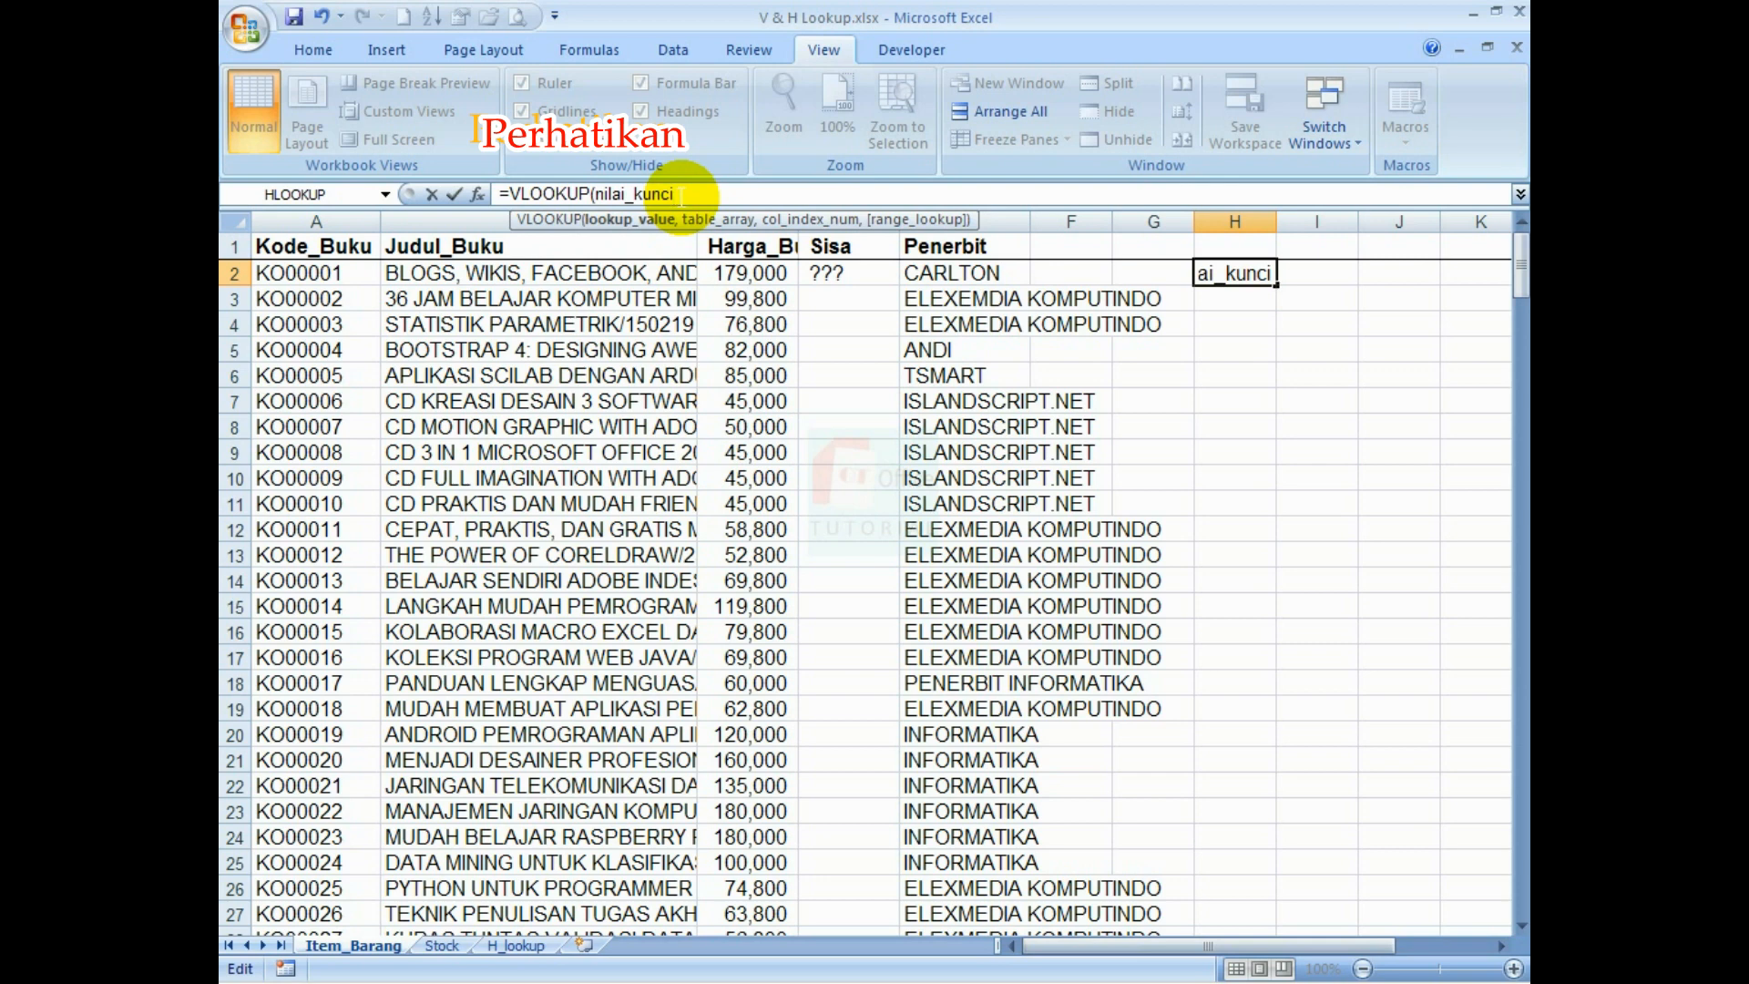
pyautogui.write('ai_kunci, tabel')
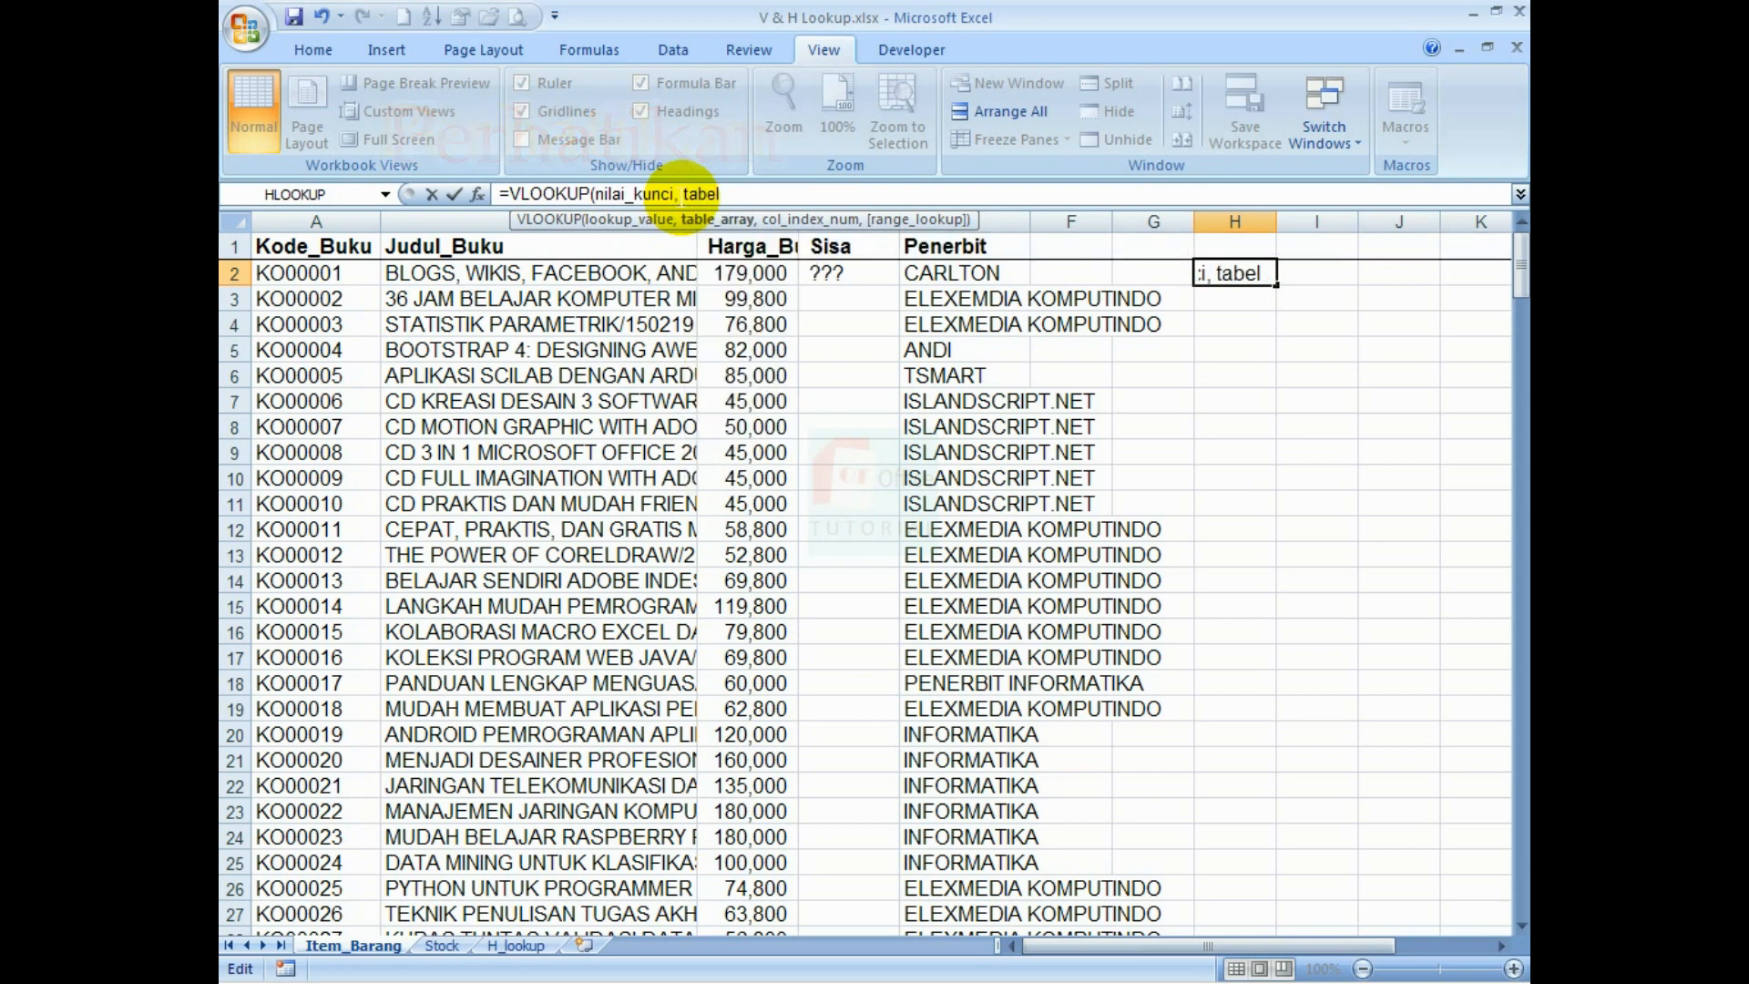
pyautogui.write('_data')
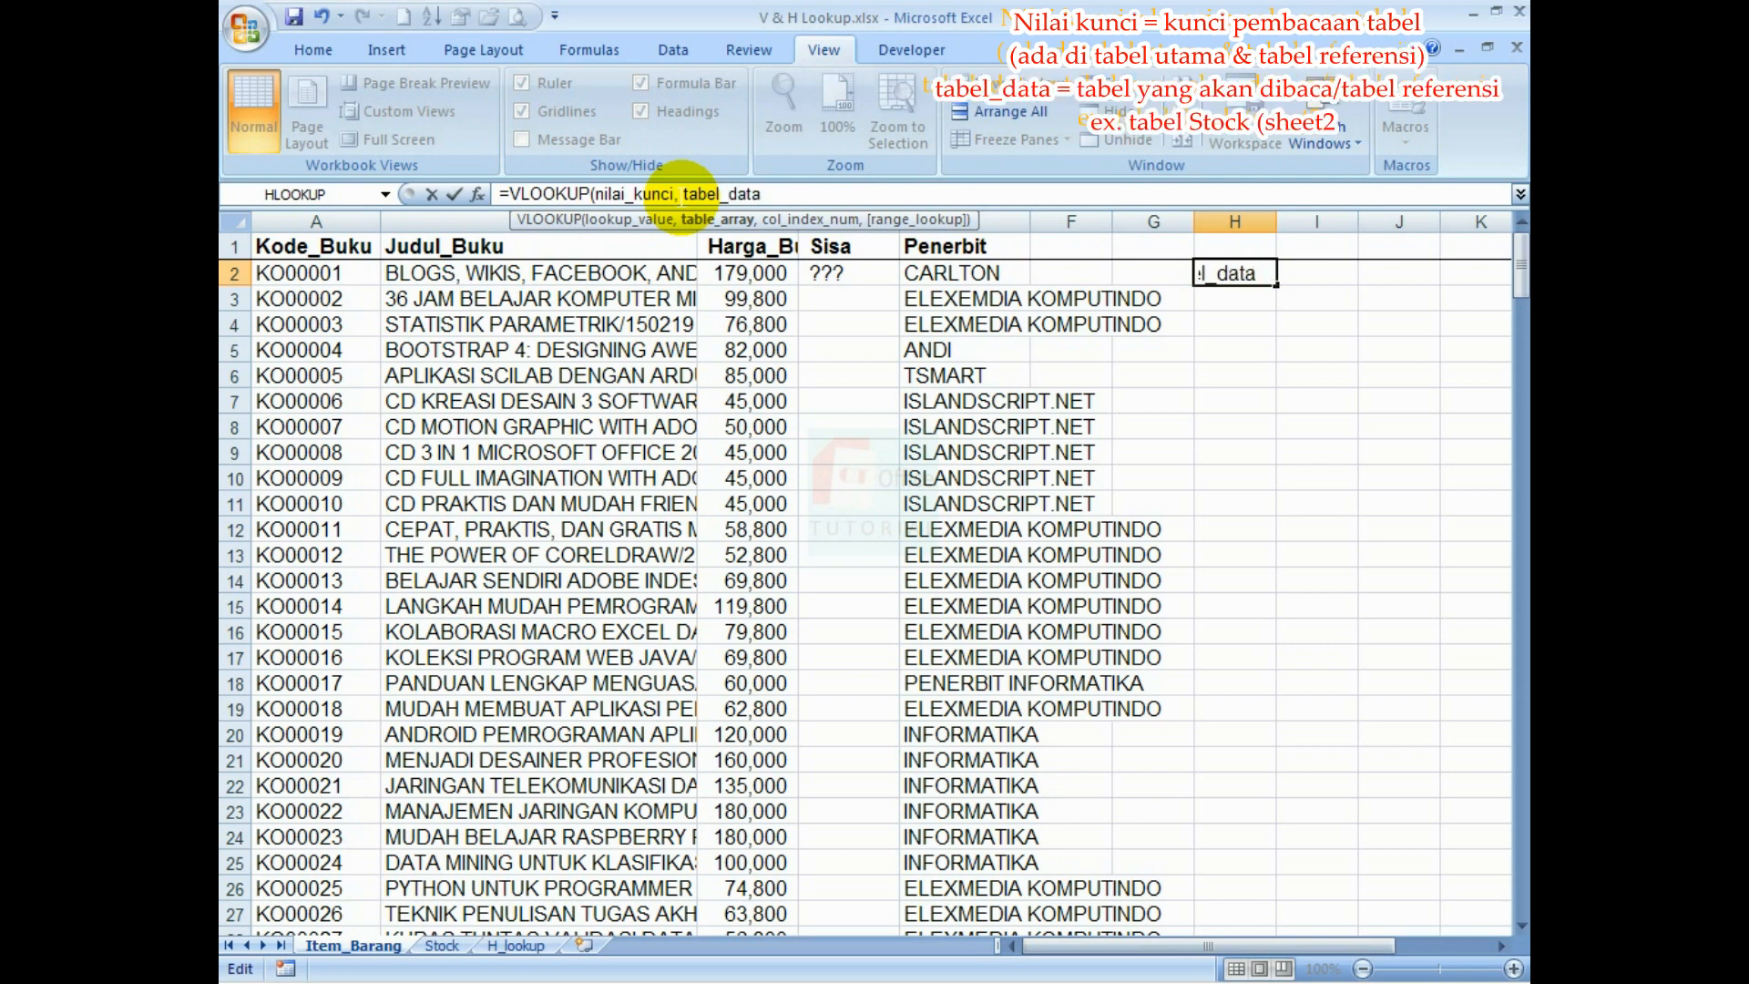
pyautogui.write(',')
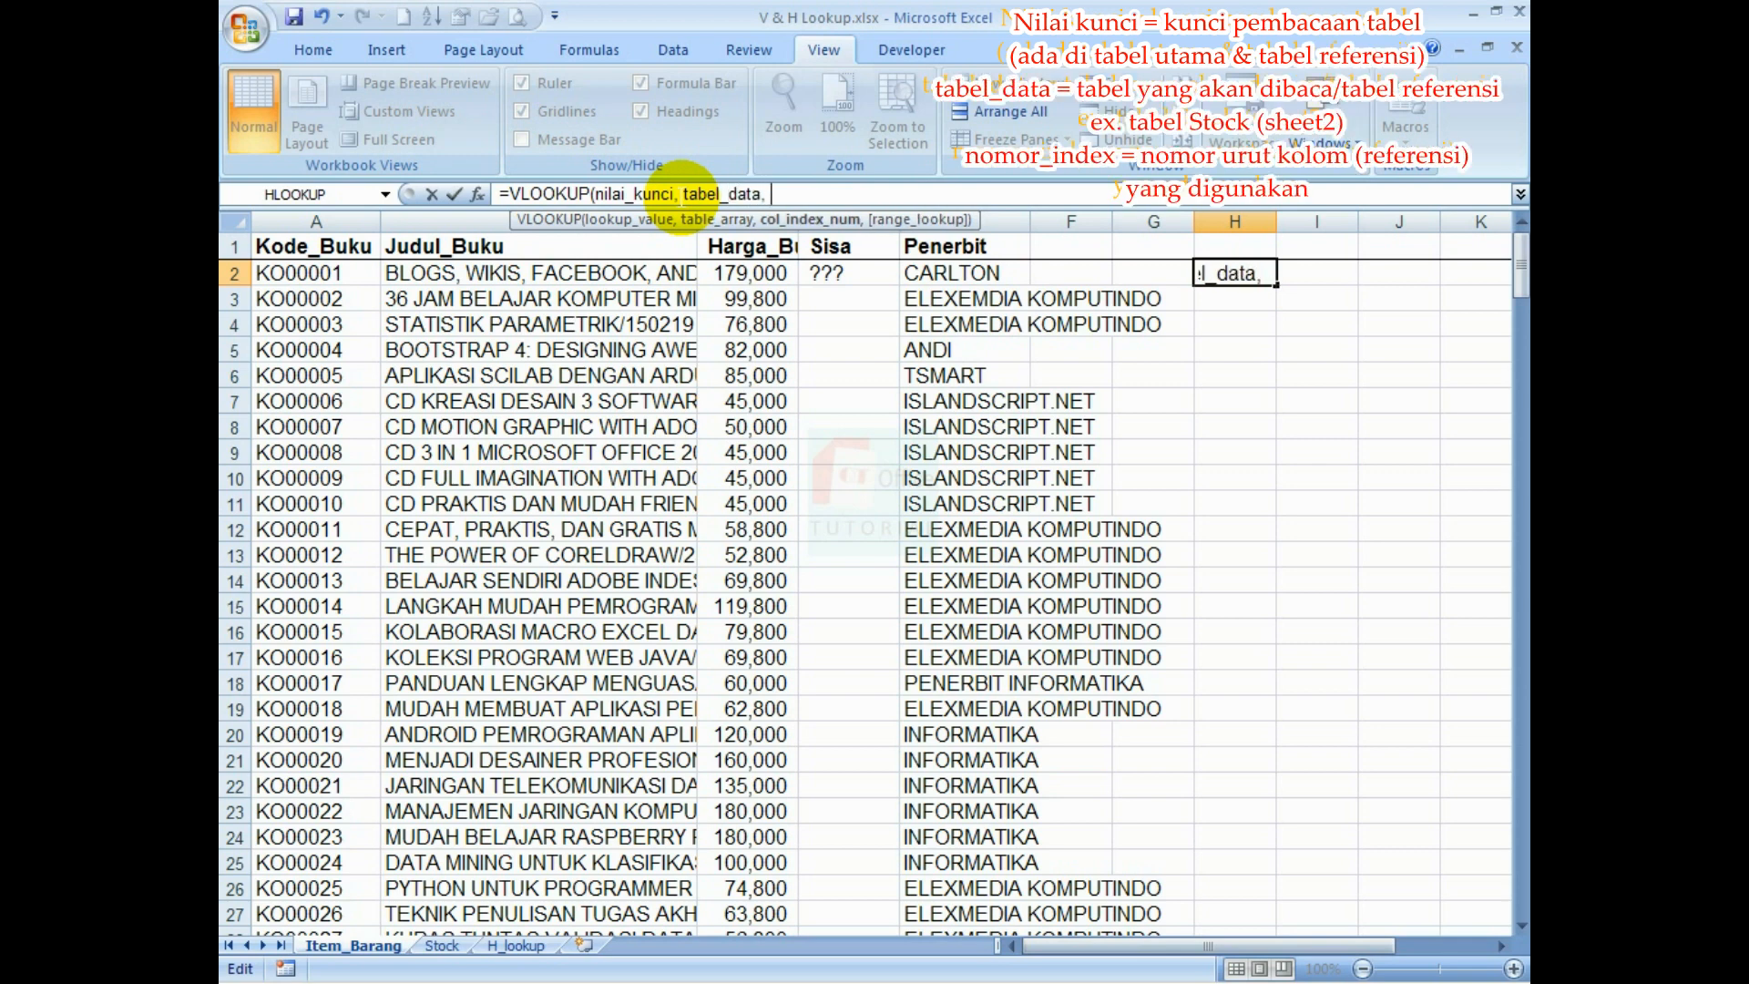
pyautogui.write(' nomor_index_kolom')
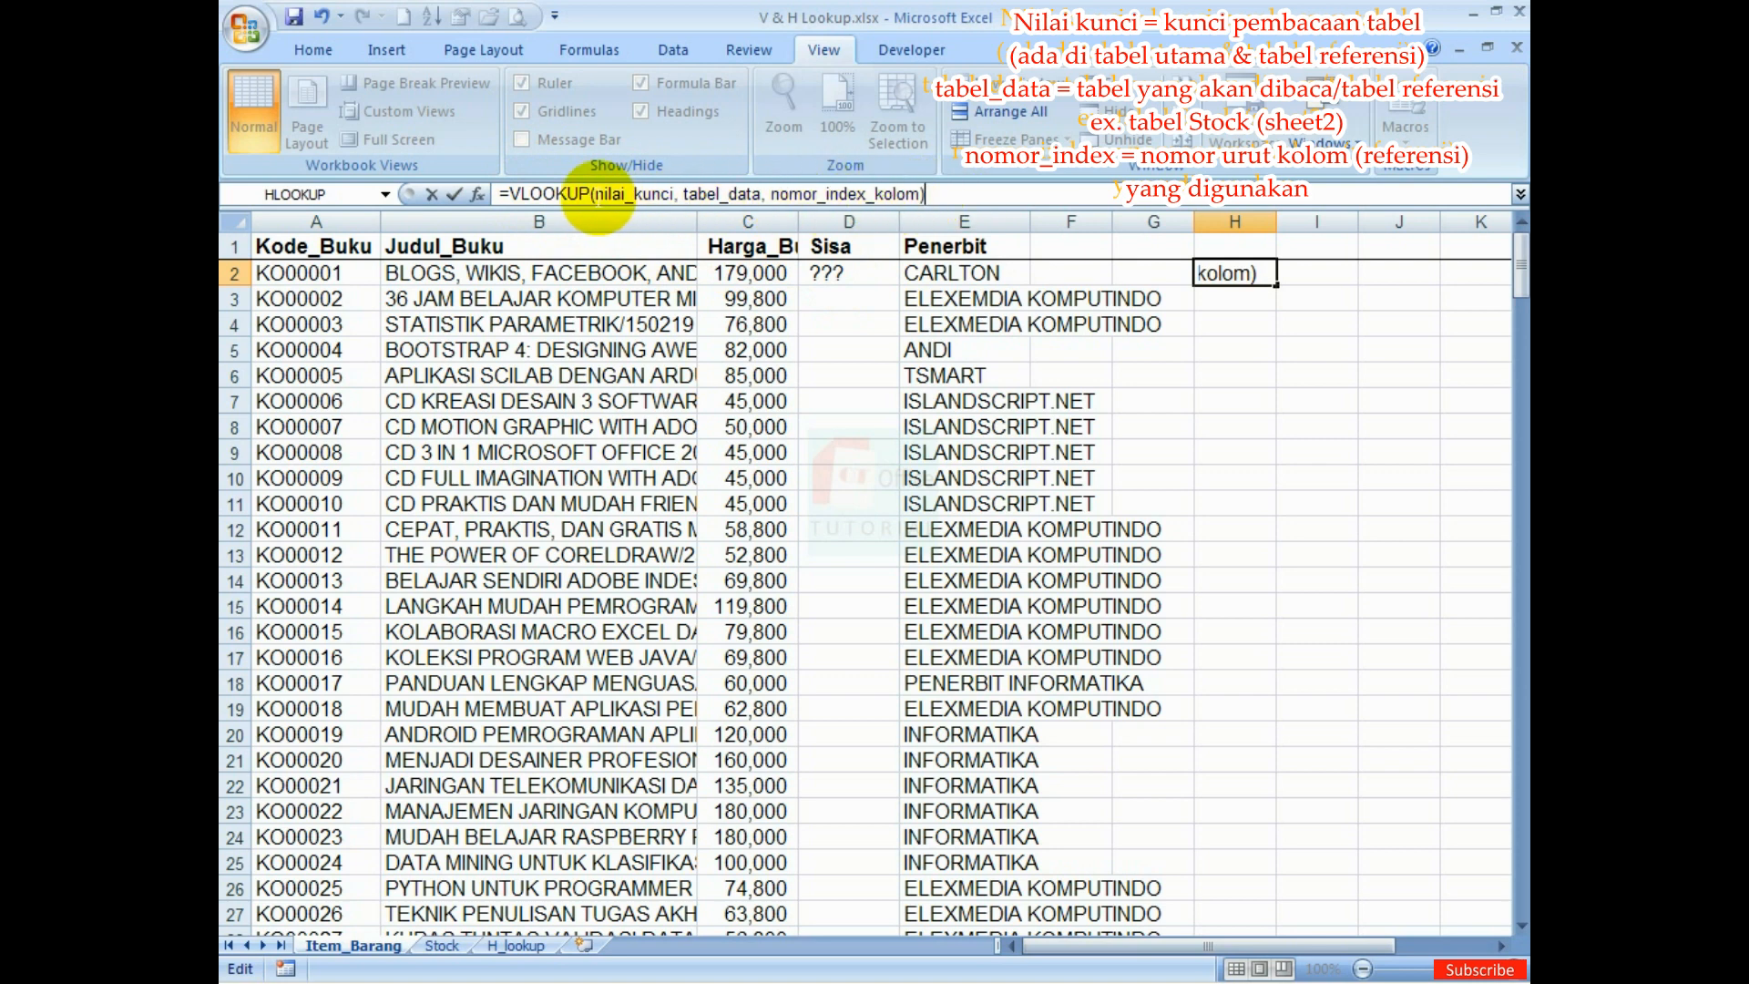
# Clear the Indonesian syntax example from cell H2 and write an empty =VLOOKUP() there, ready for its arguments
pyautogui.moveTo(925, 194); pyautogui.dragTo(515, 194)
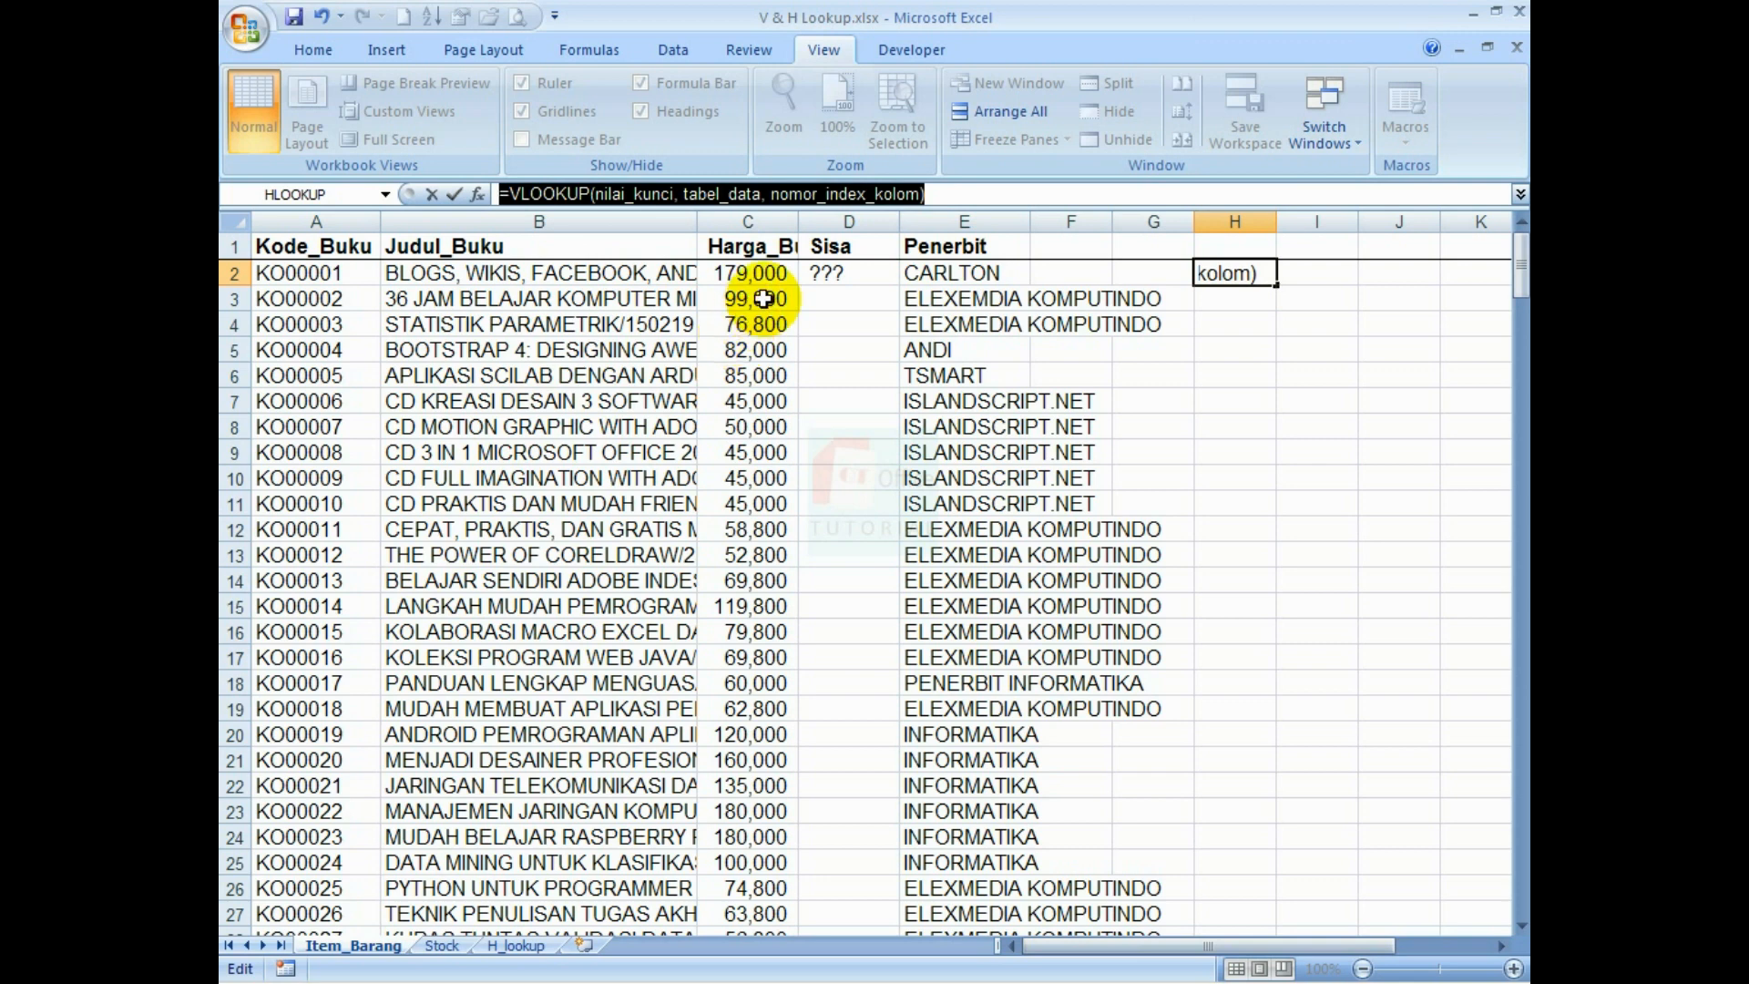
pyautogui.write('a')
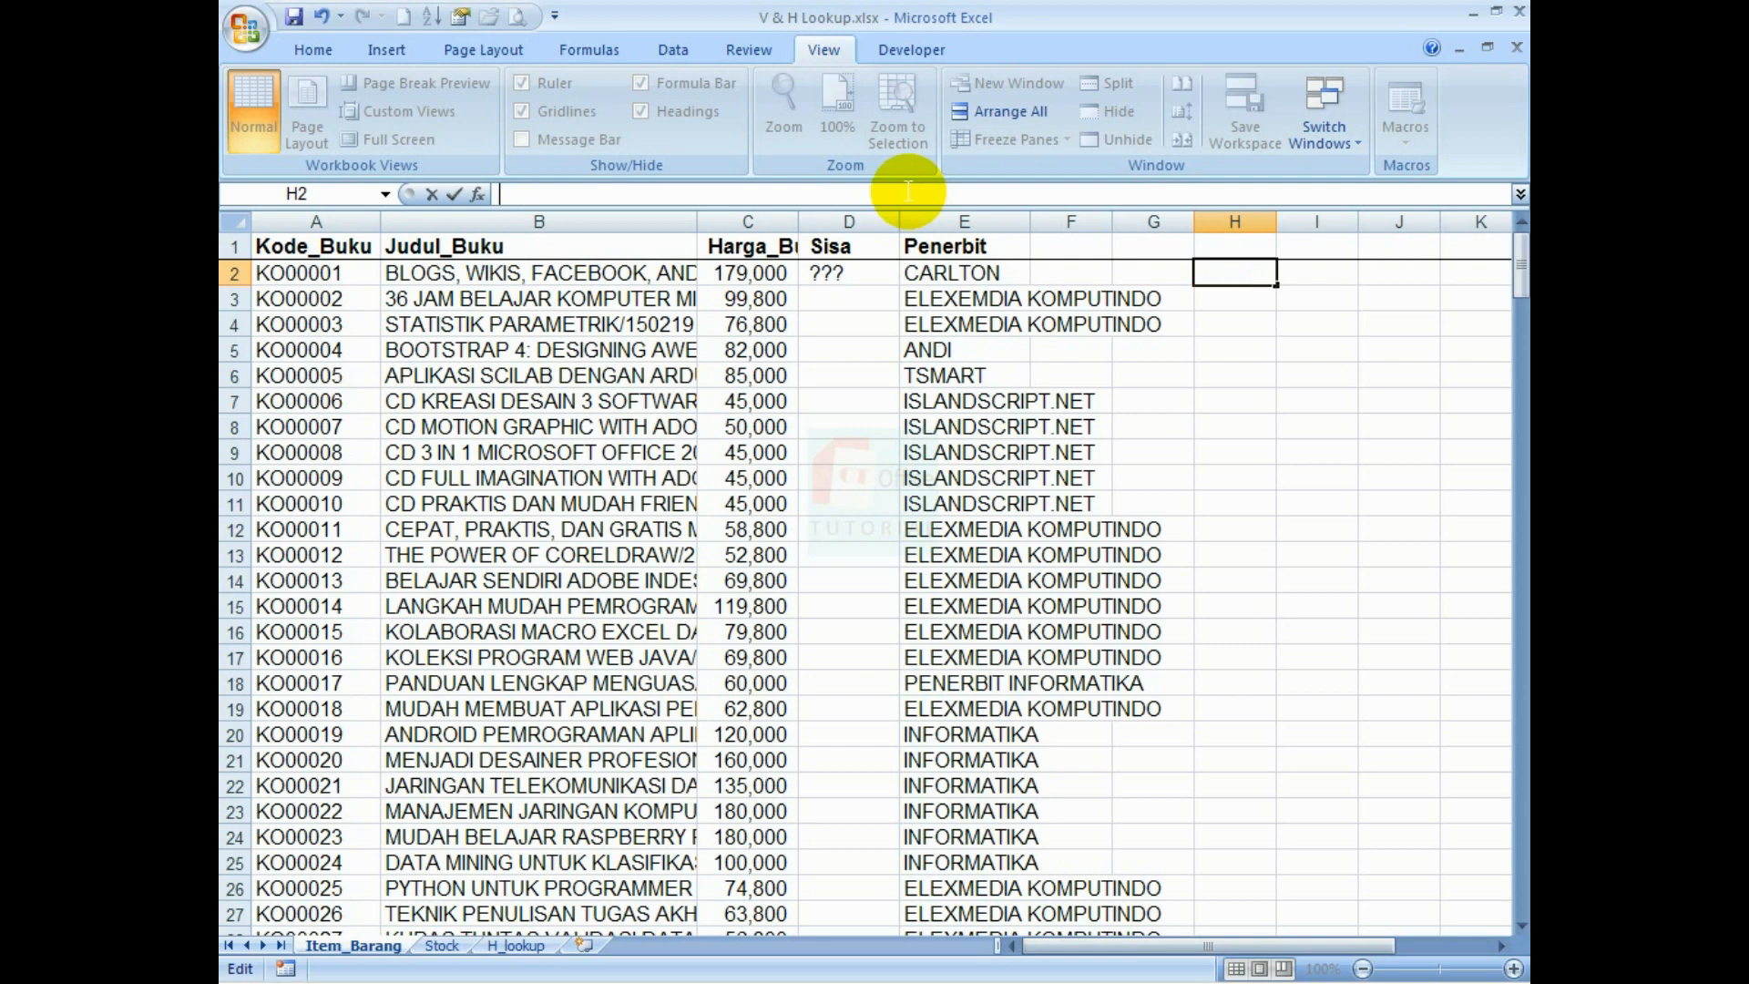
pyautogui.write('LOO')
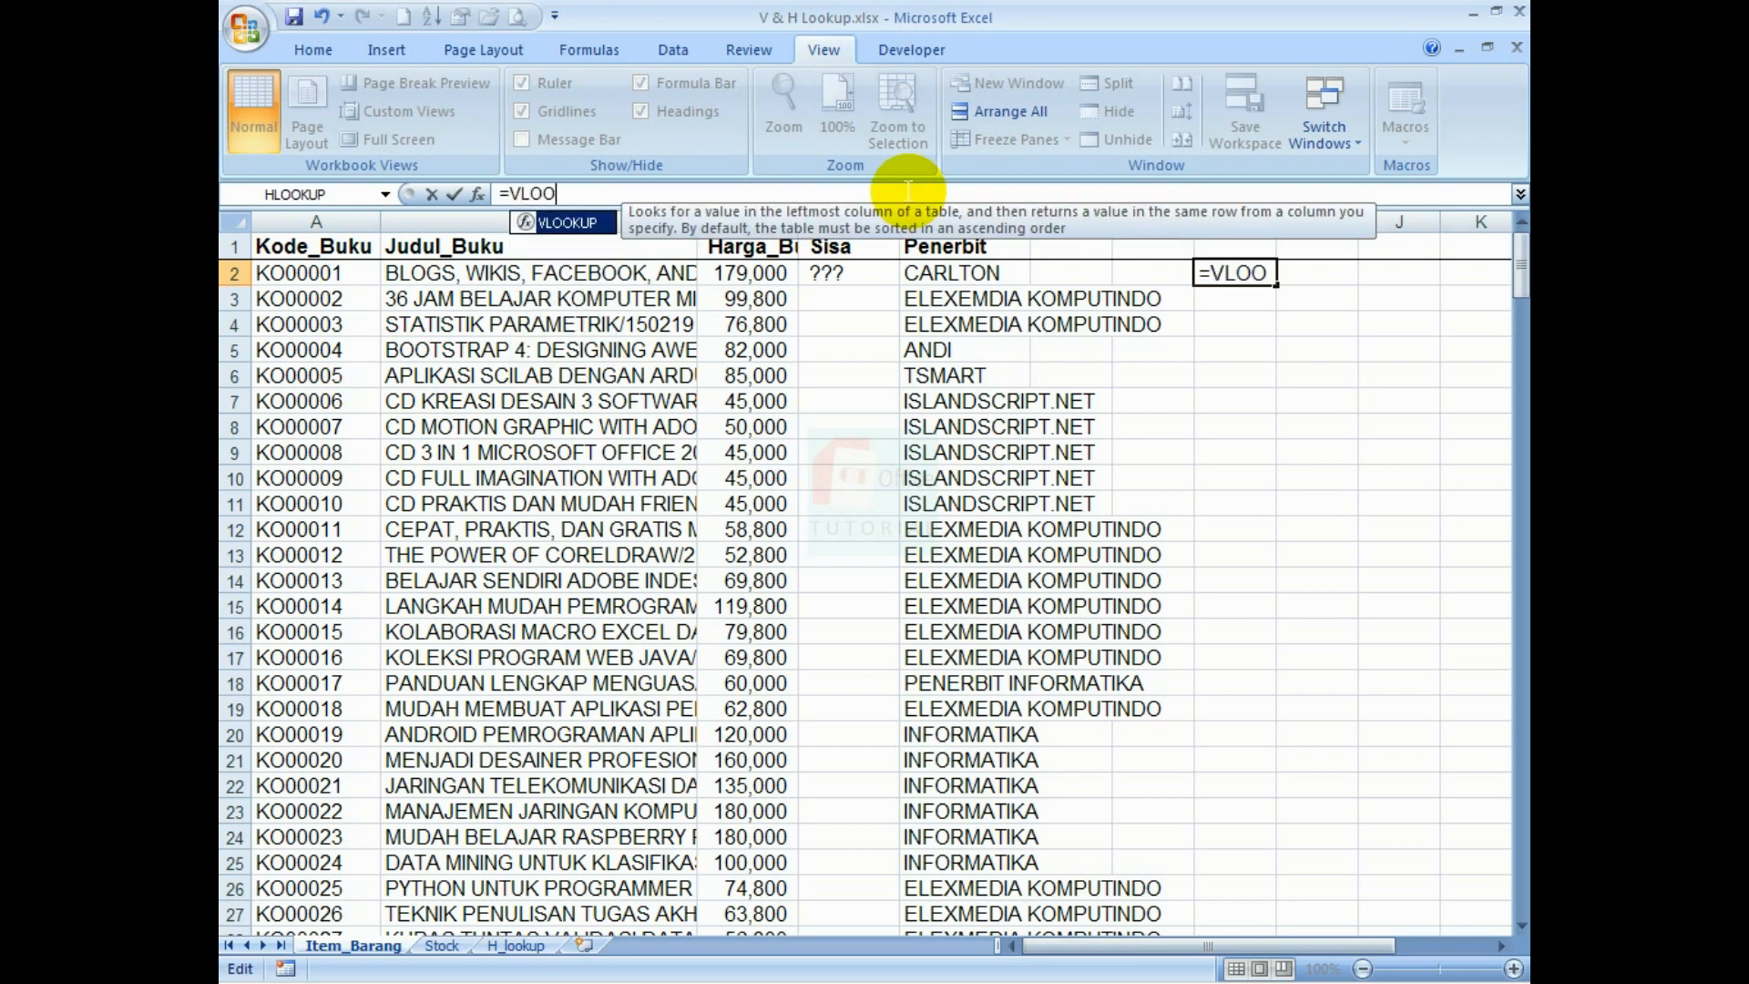
pyautogui.write('KUP(')
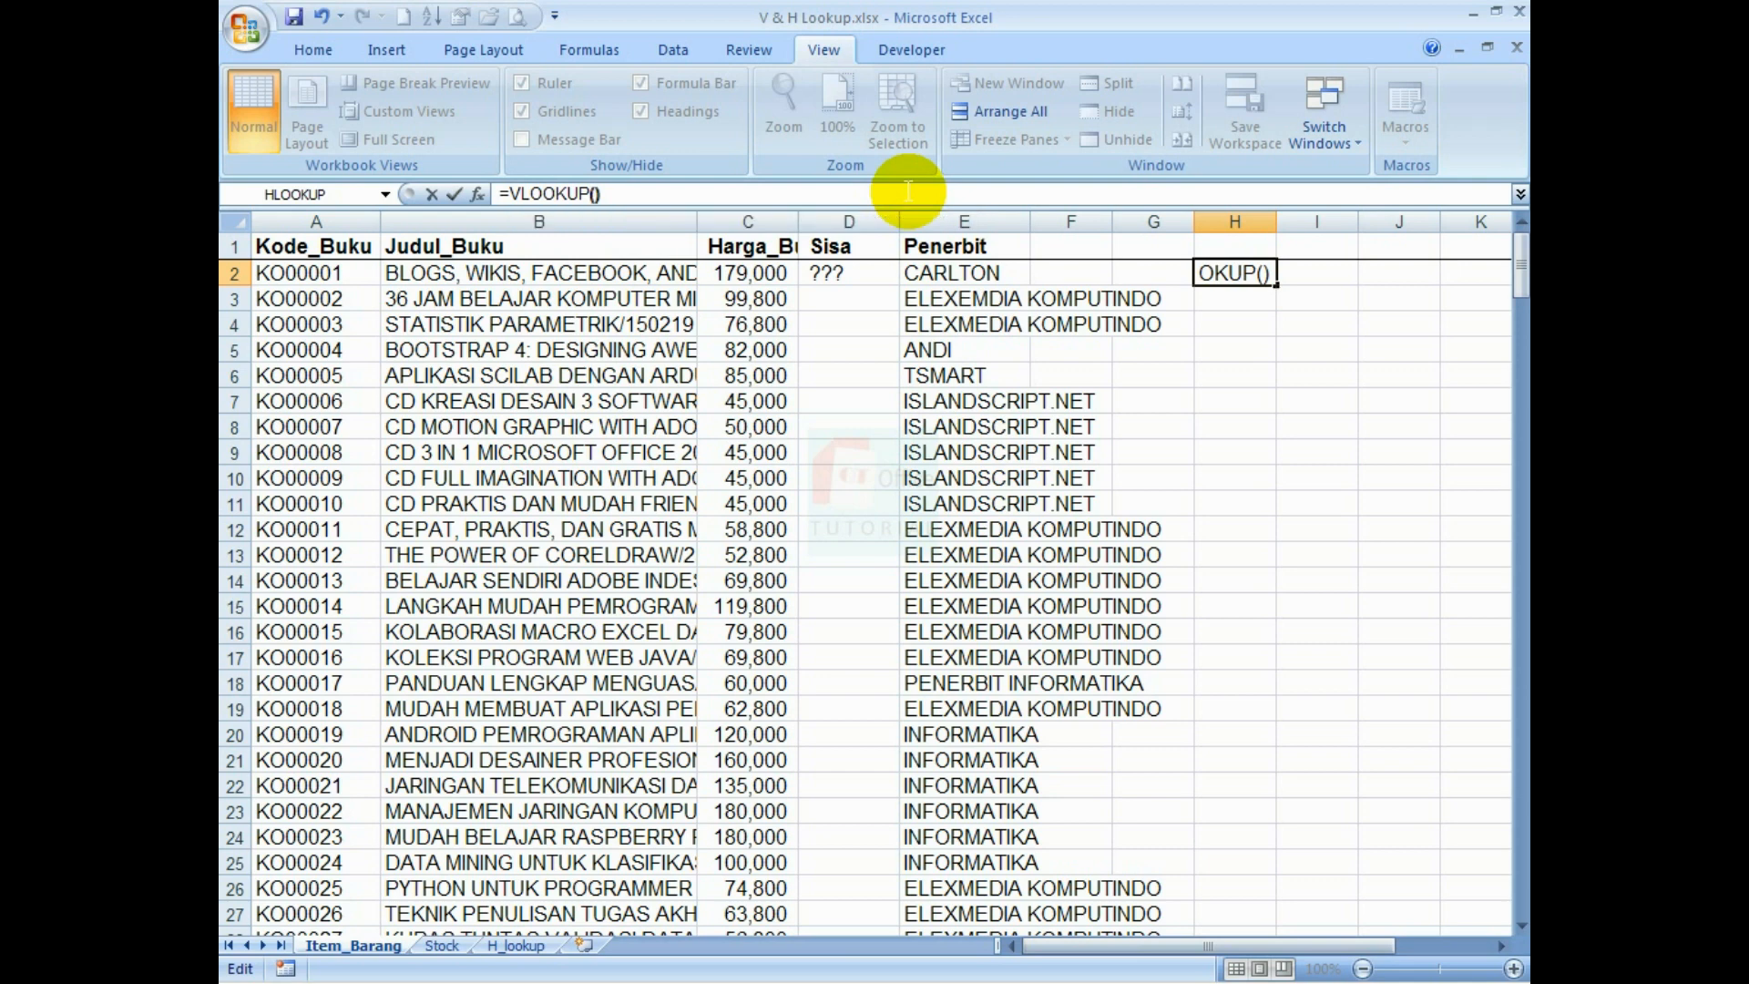
pyautogui.click(598, 206)
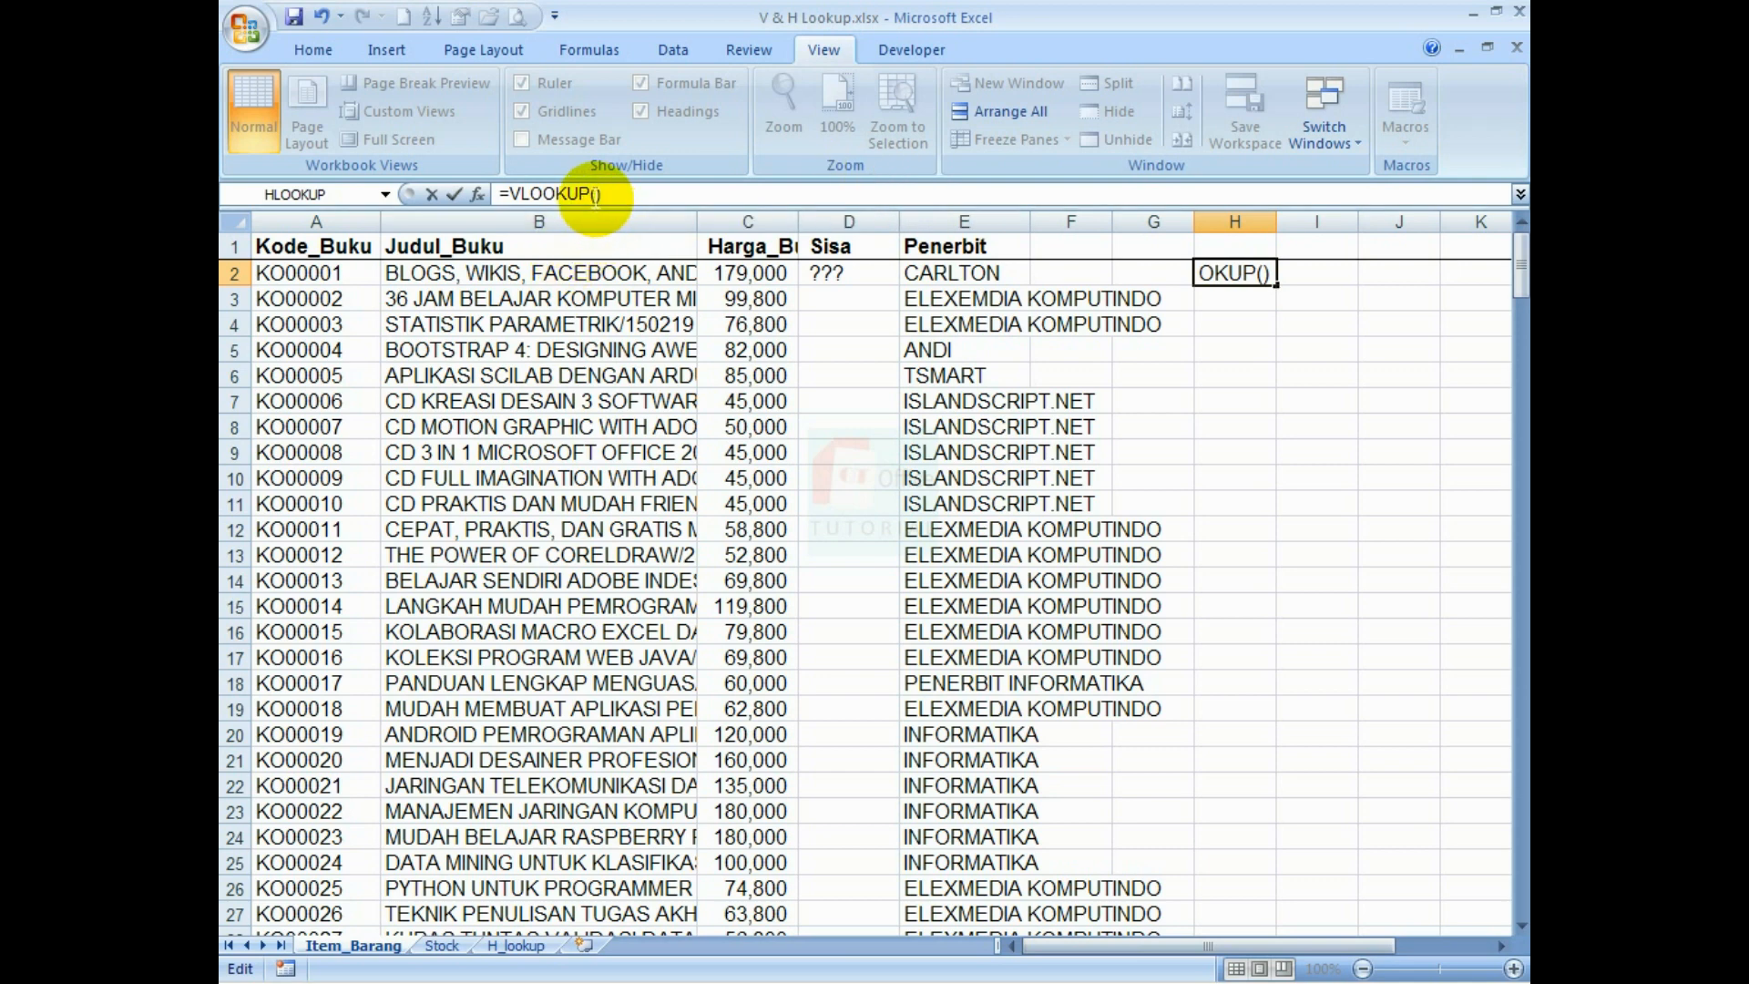
pyautogui.click(594, 197)
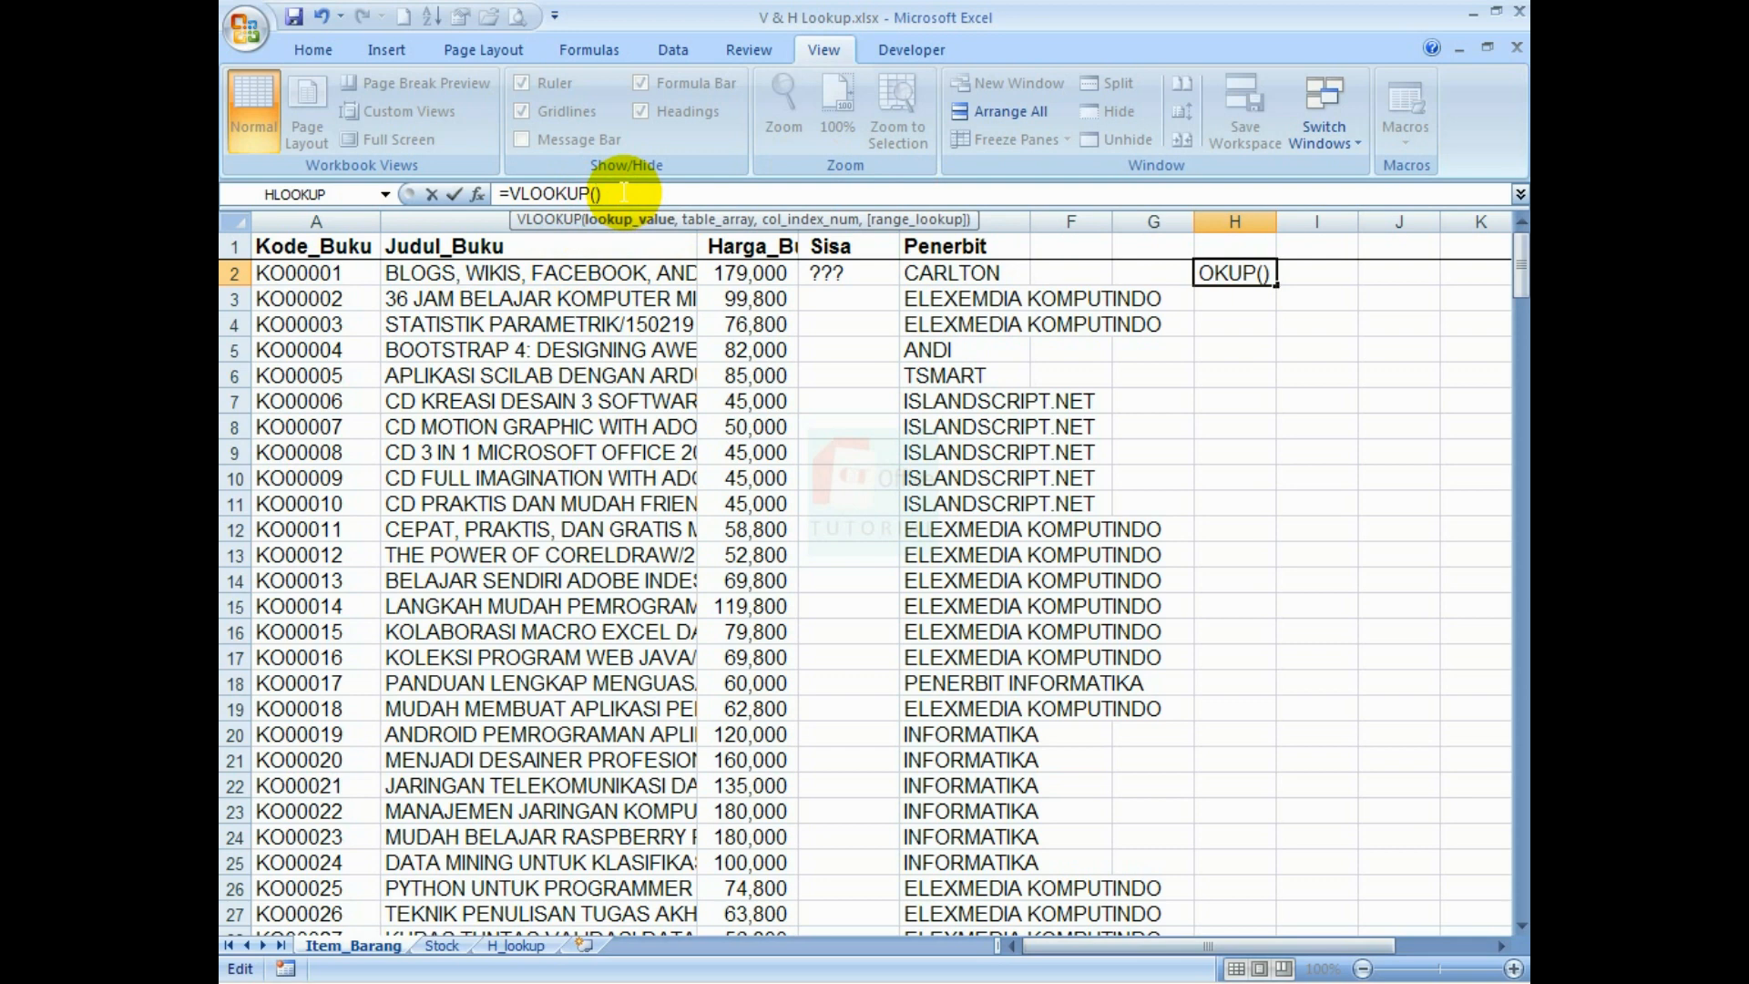
# Complete the VLOOKUP syntax example in cell H2 of Item_Barang with the arguments lookup_value,table_array,col_index_num
pyautogui.write('Loo')
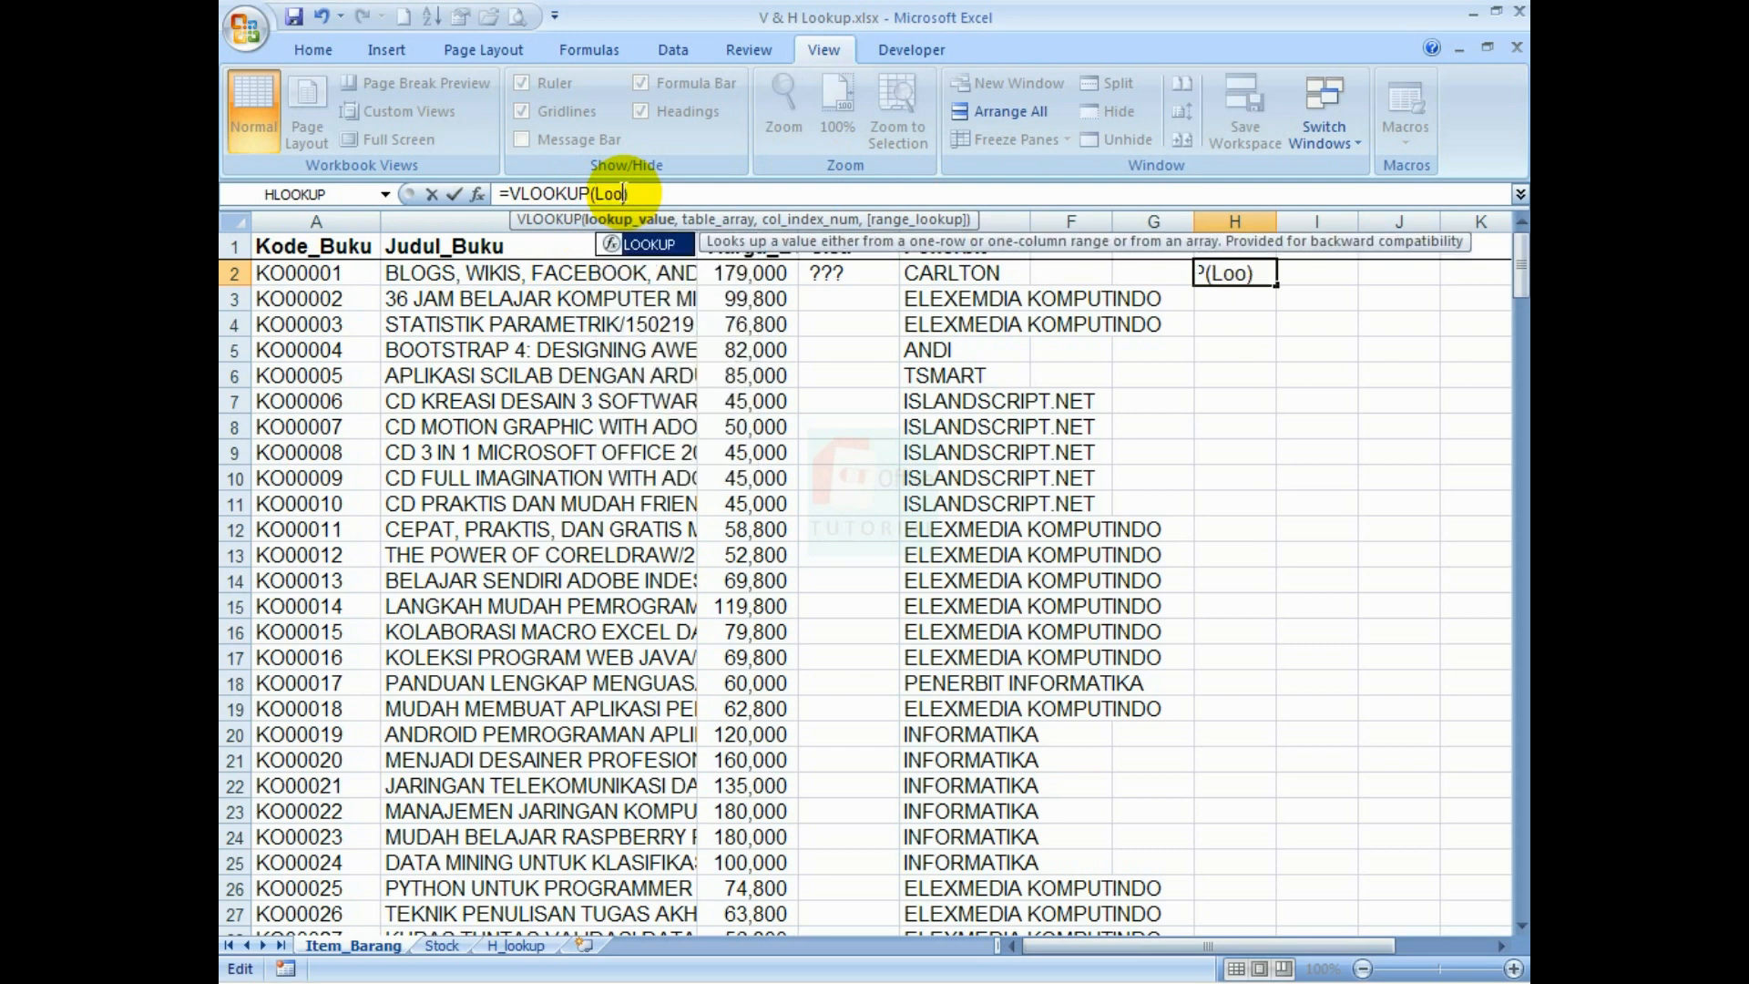
pyautogui.press('BackSpace')
pyautogui.press('BackSpace')
pyautogui.press('BackSpace')
pyautogui.write('lookup_value,')
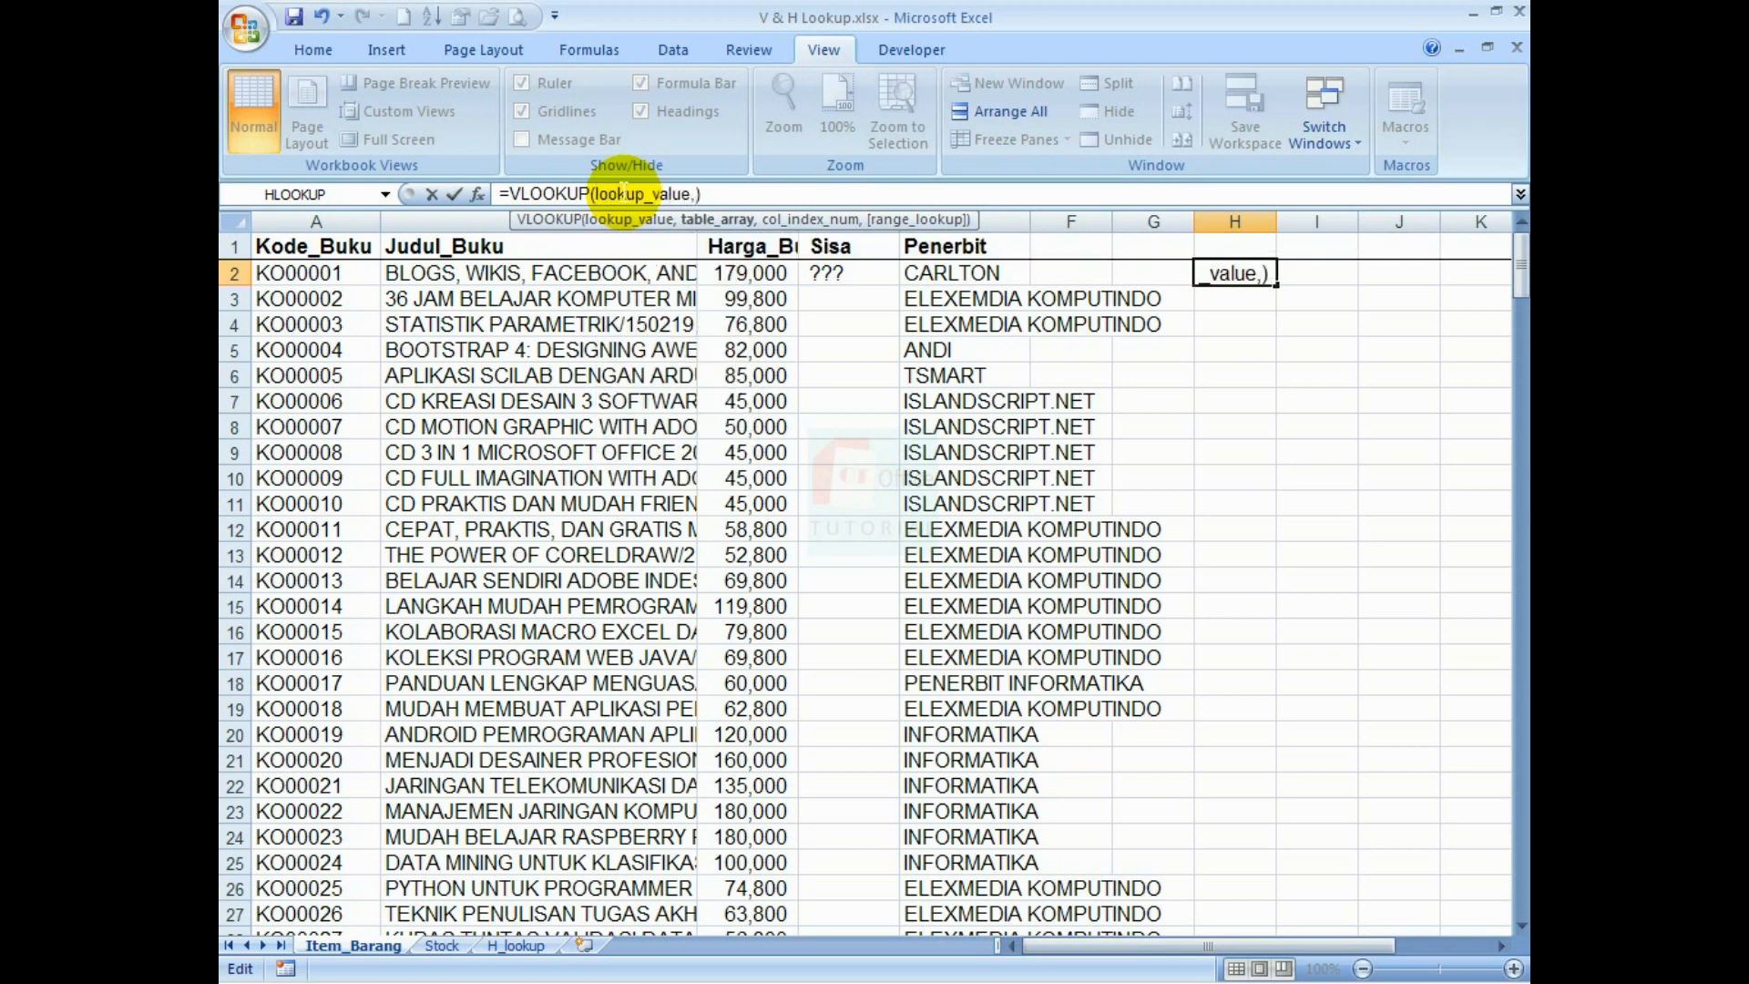
pyautogui.write('table_array,')
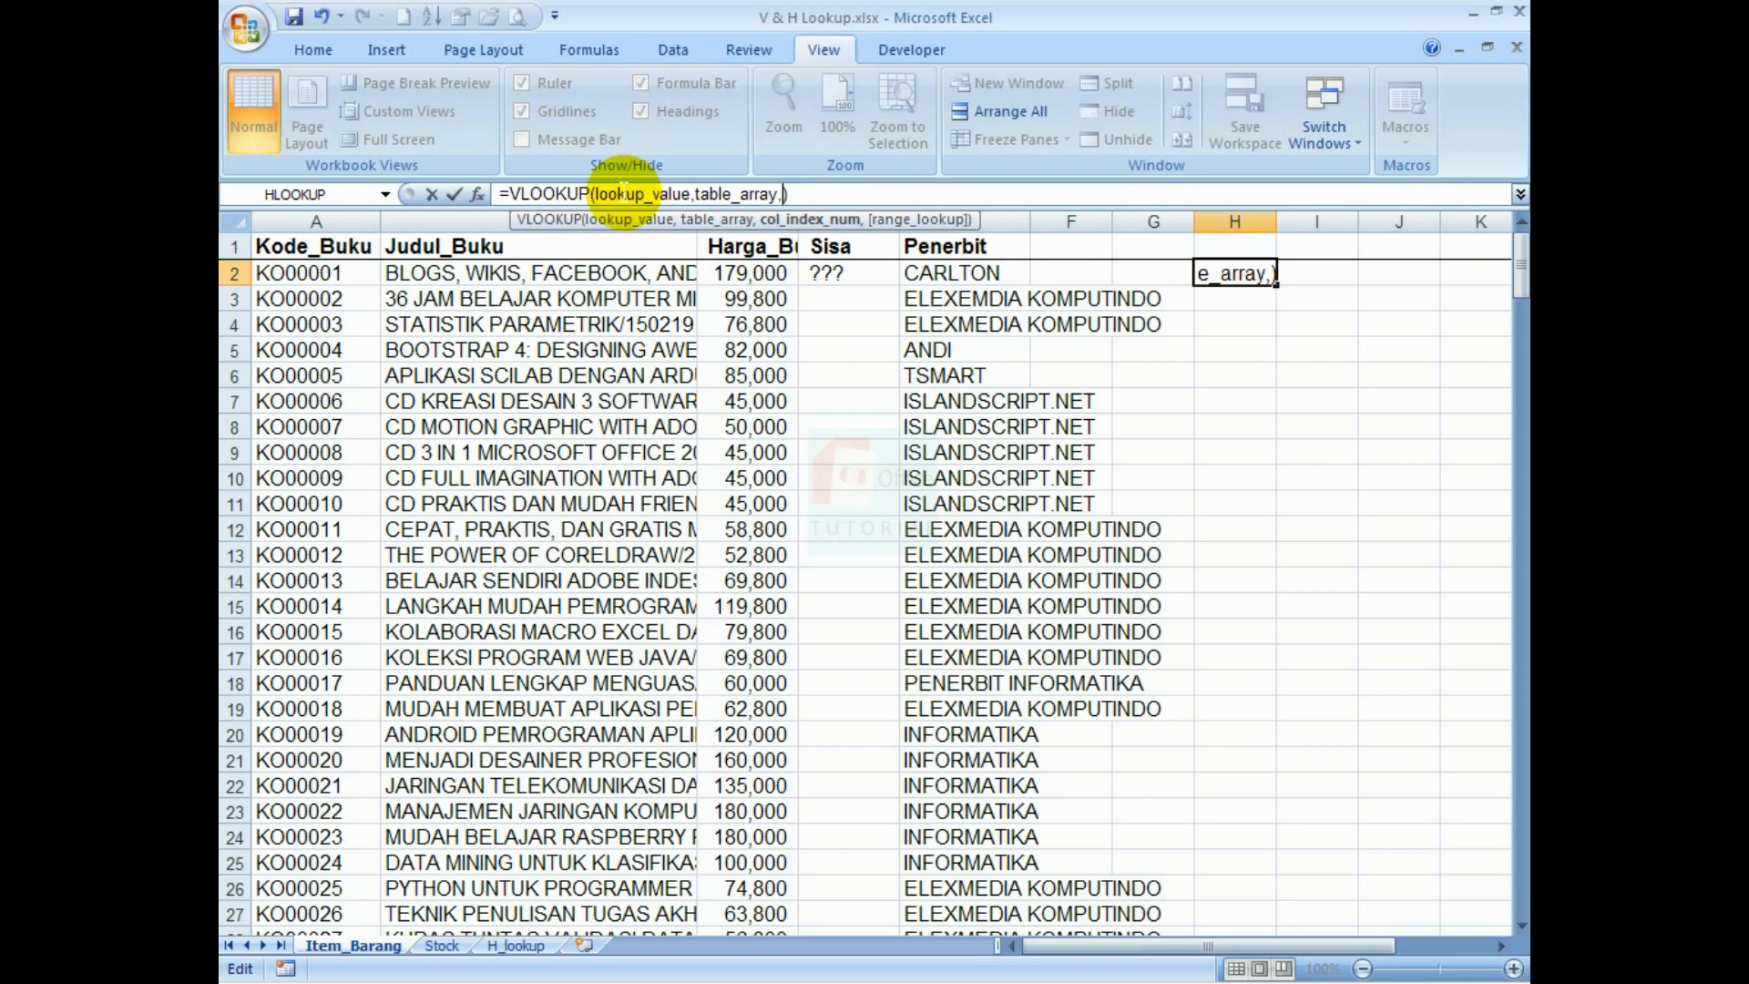
pyautogui.write('col_index_num')
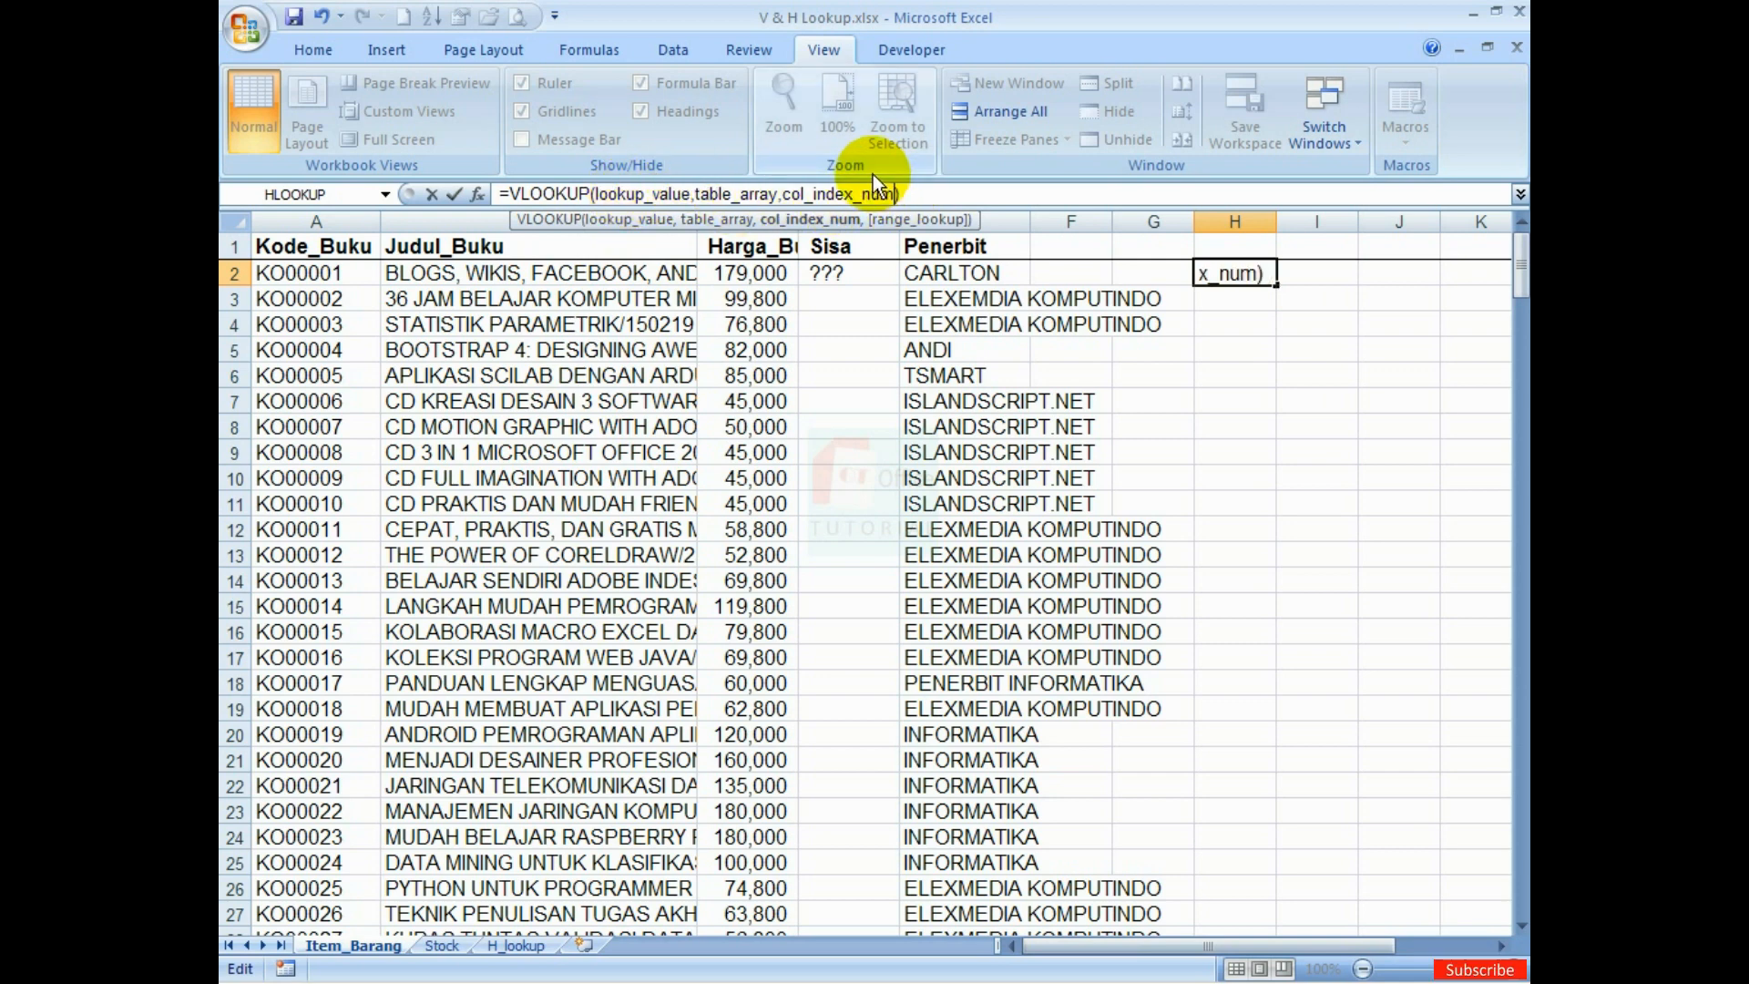
# Try true as the optional fourth argument of the H2 example, remove it, and discard the whole example
pyautogui.write(',')
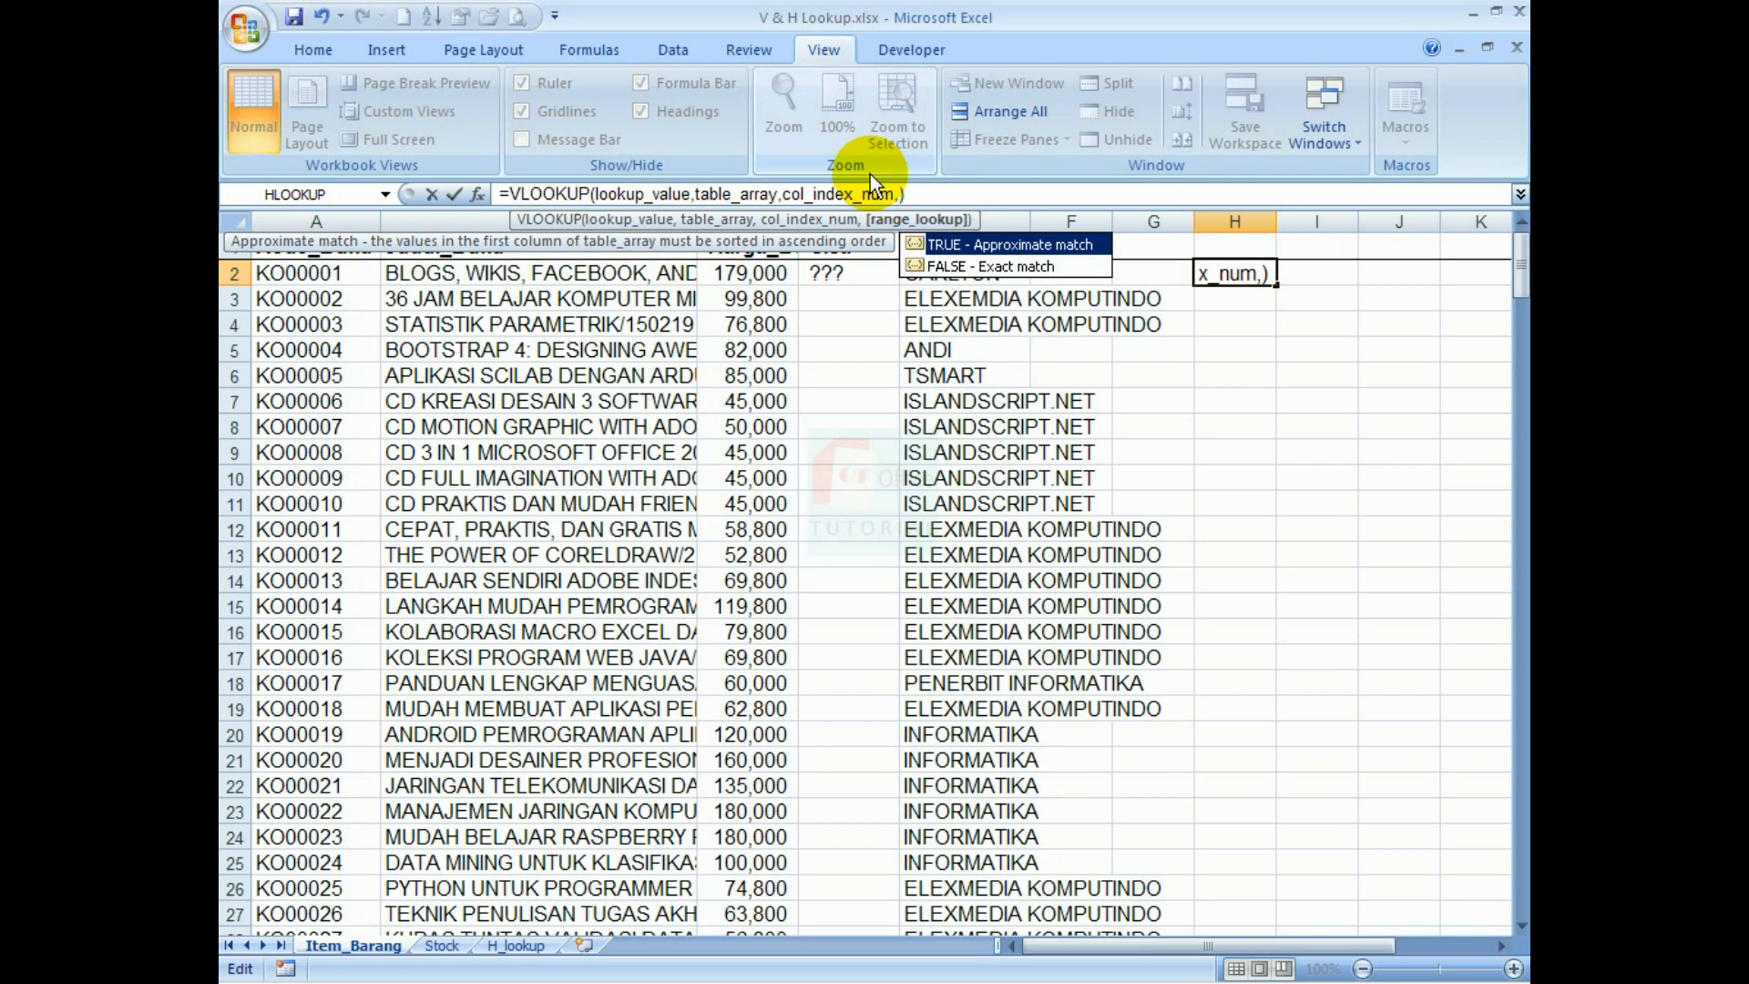
pyautogui.write('true')
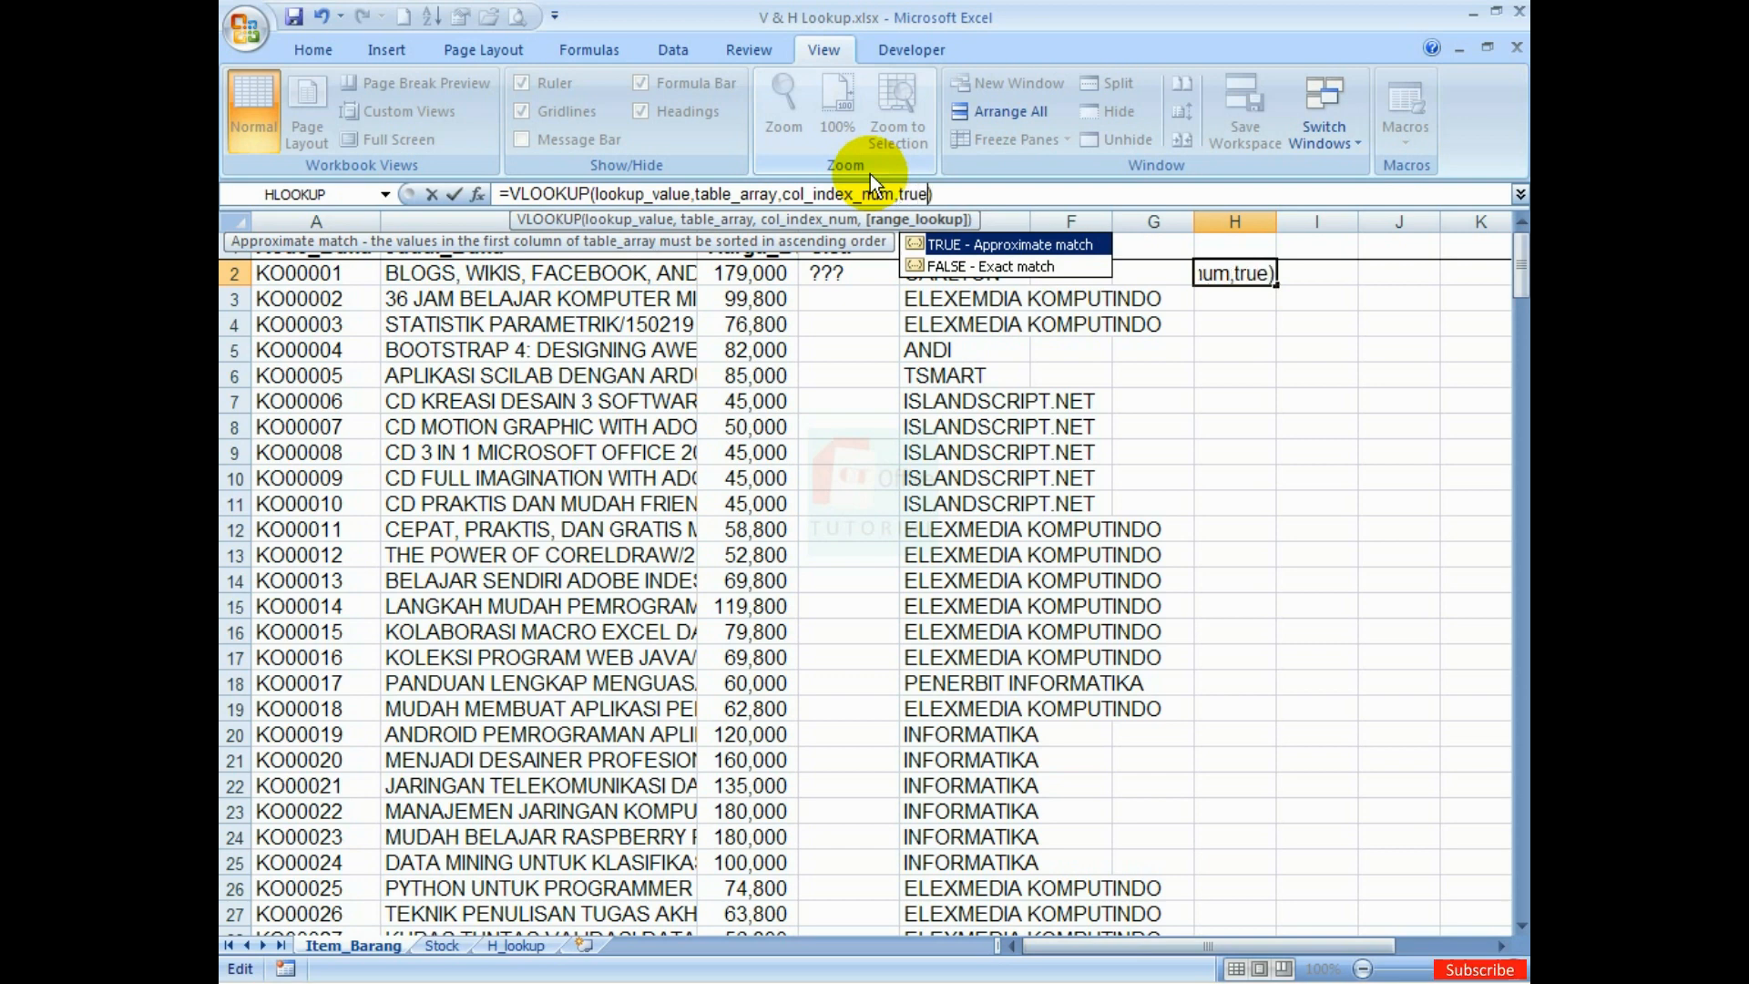
pyautogui.press('BackSpace')
pyautogui.press('BackSpace')
pyautogui.press('BackSpace')
pyautogui.press('BackSpace')
pyautogui.press('BackSpace')
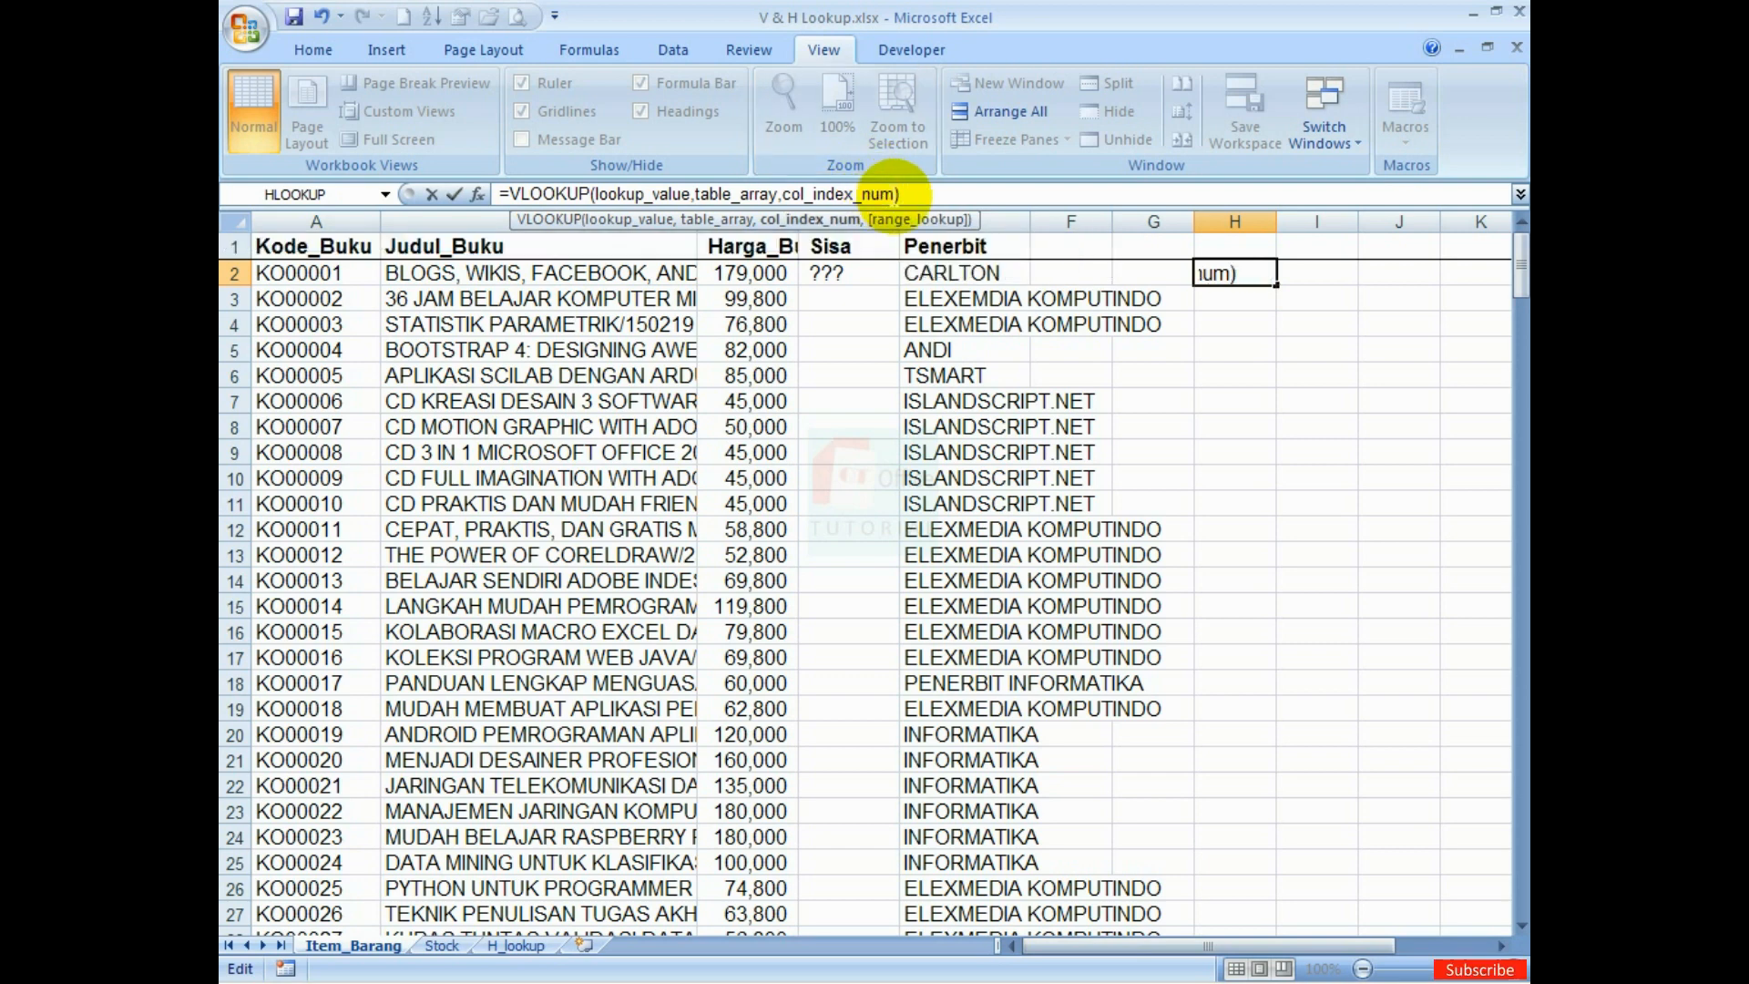
pyautogui.moveTo(896, 193); pyautogui.dragTo(507, 194)
pyautogui.press('Escape')
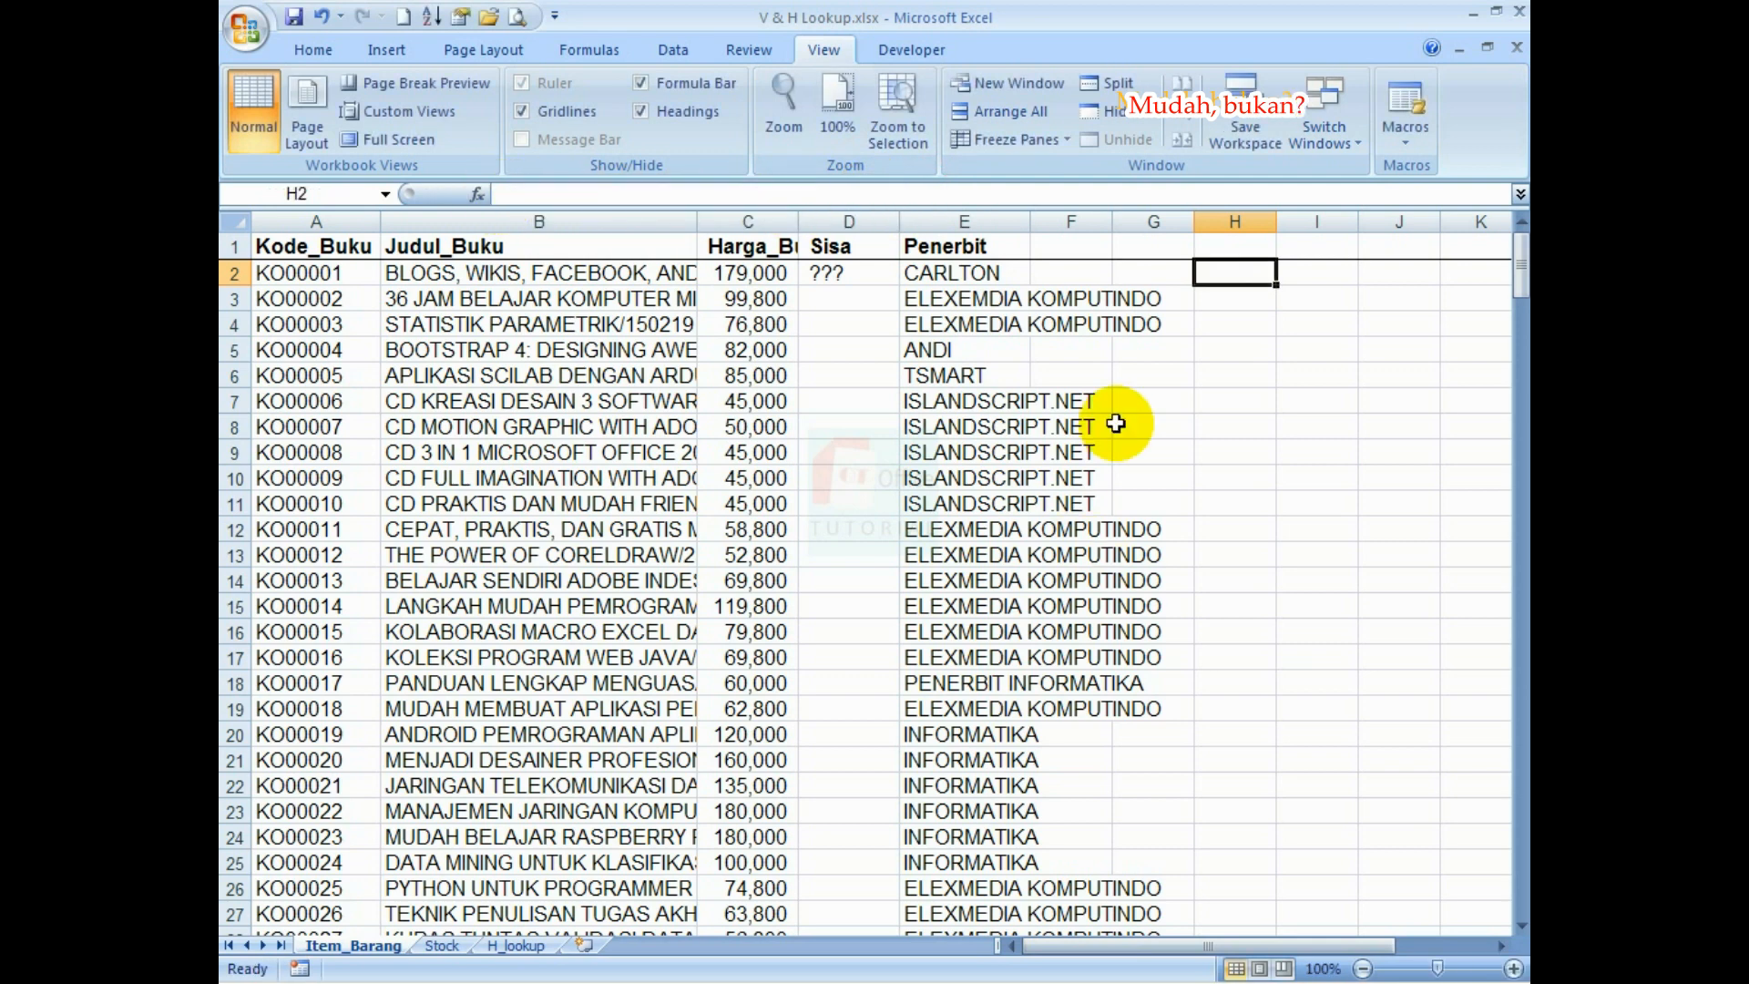
# Replace the ??? placeholder in cell D2 of Item_Barang with a VLOOKUP formula that uses A2 as its lookup value
pyautogui.click(825, 273)
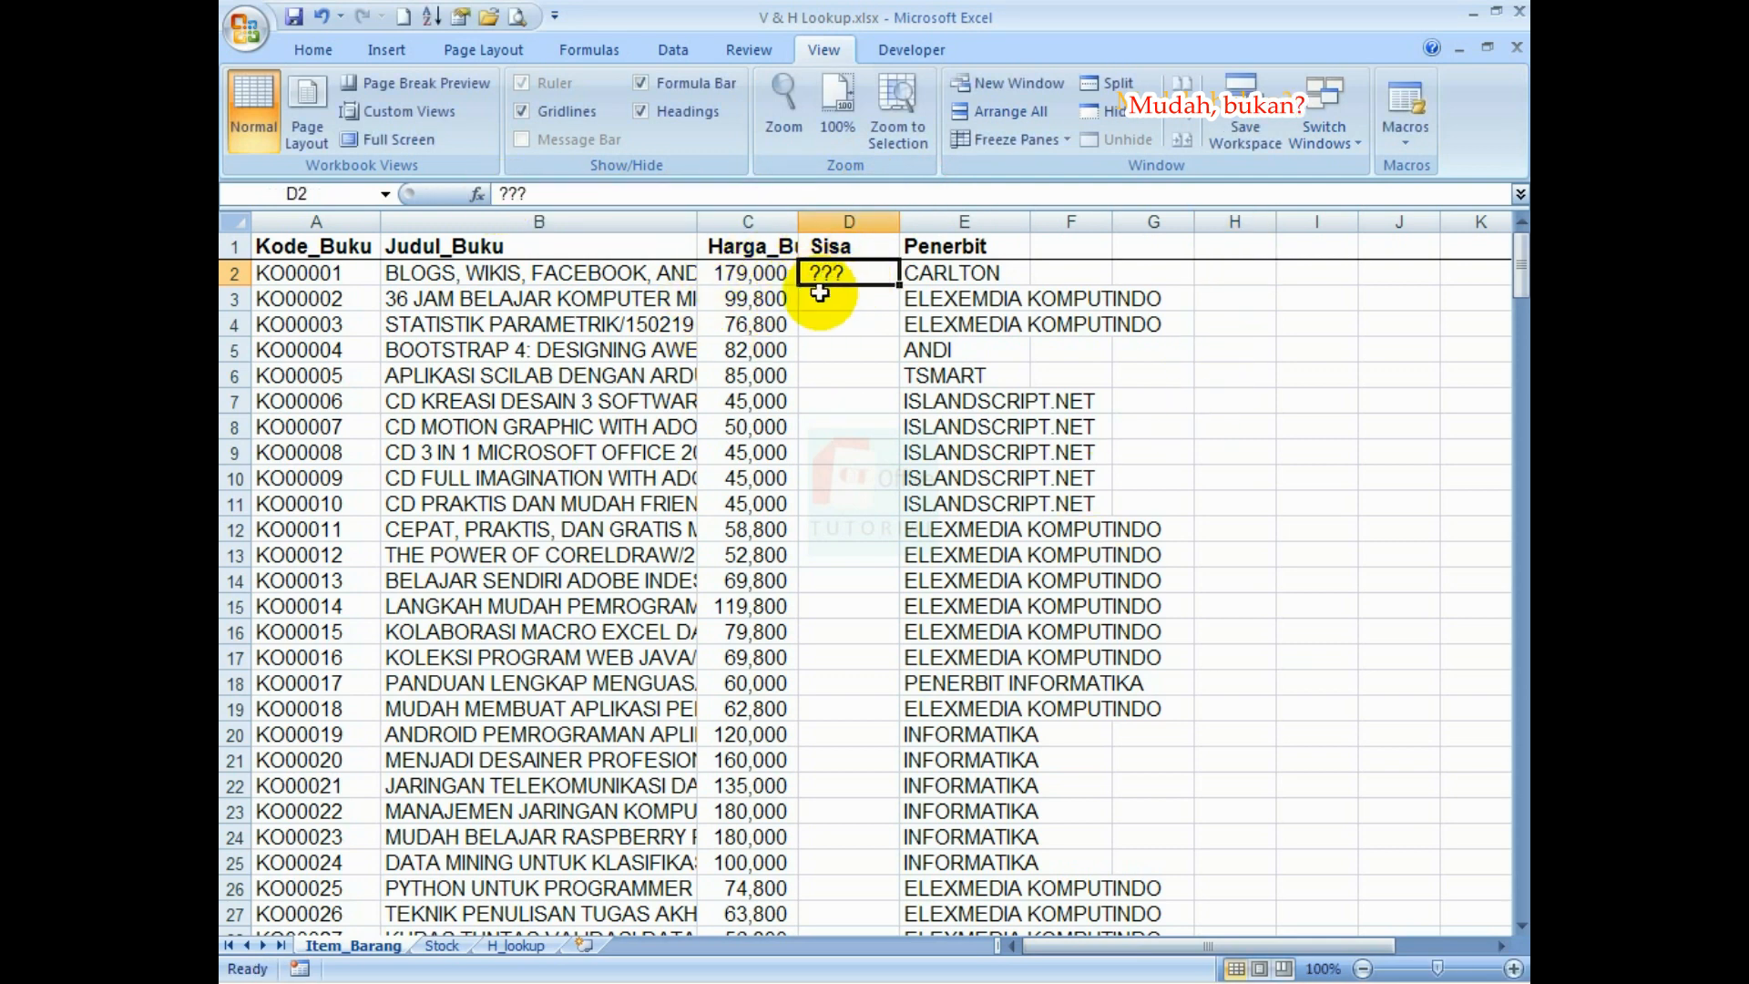
pyautogui.click(444, 946)
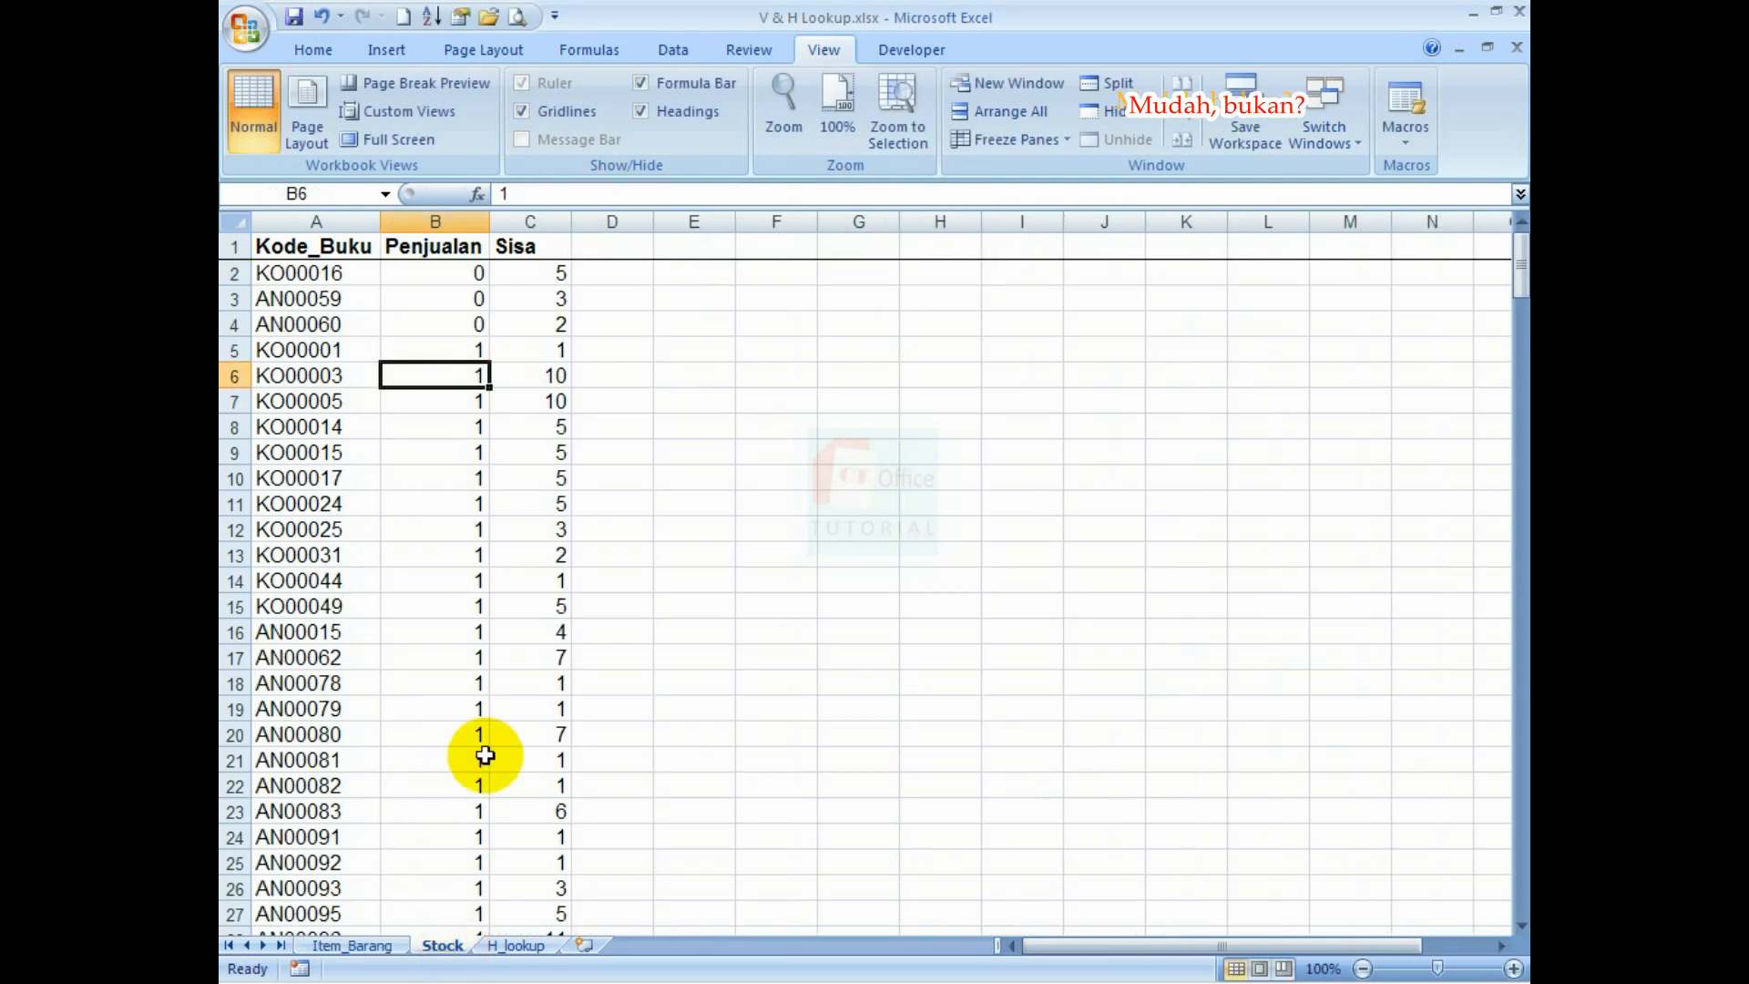
pyautogui.click(558, 273)
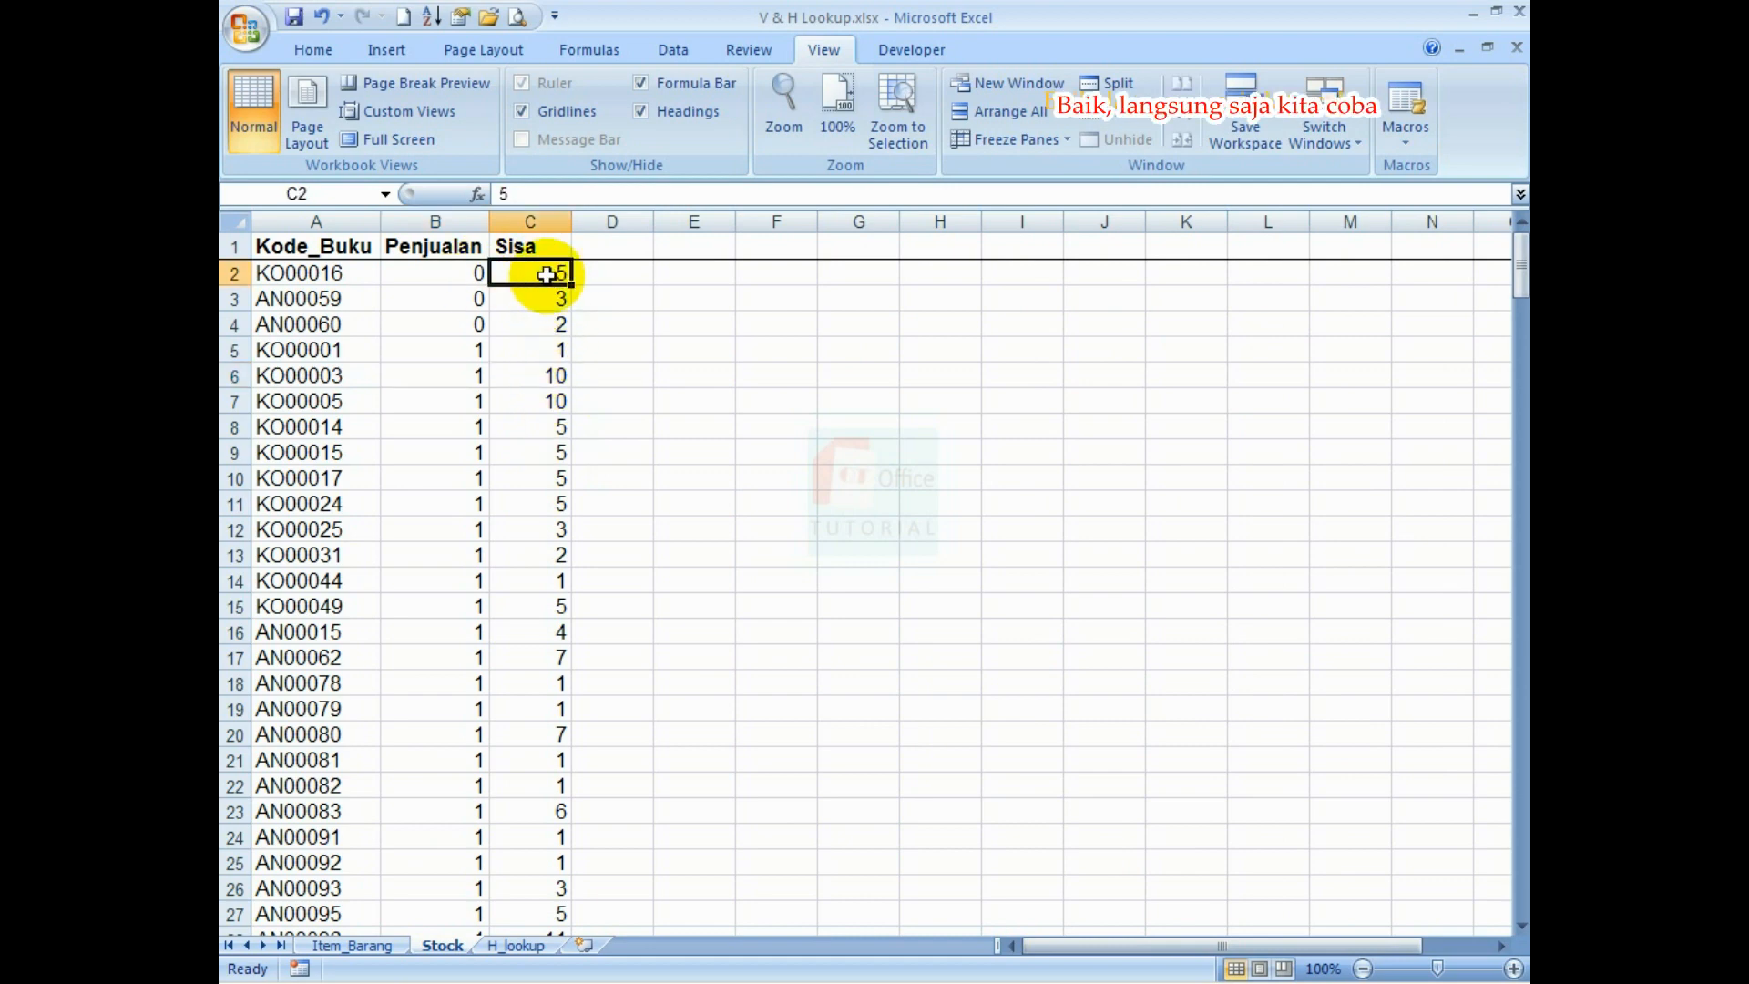
pyautogui.click(360, 946)
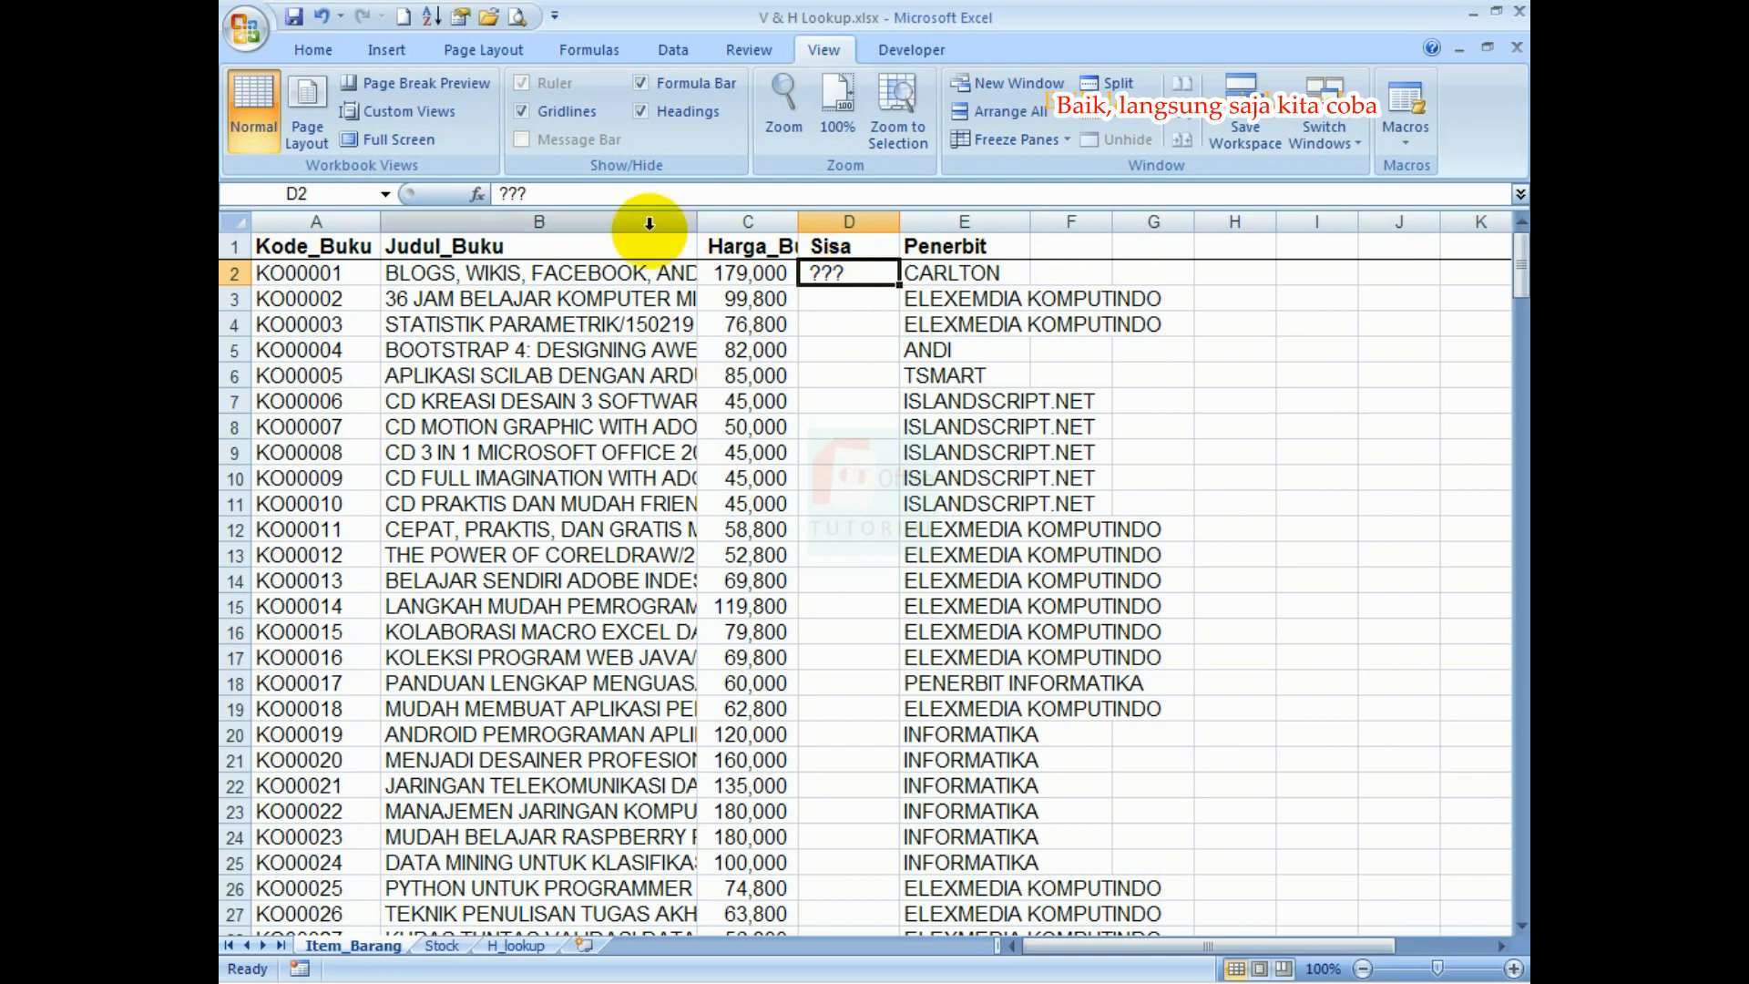
pyautogui.moveTo(592, 194); pyautogui.dragTo(307, 202)
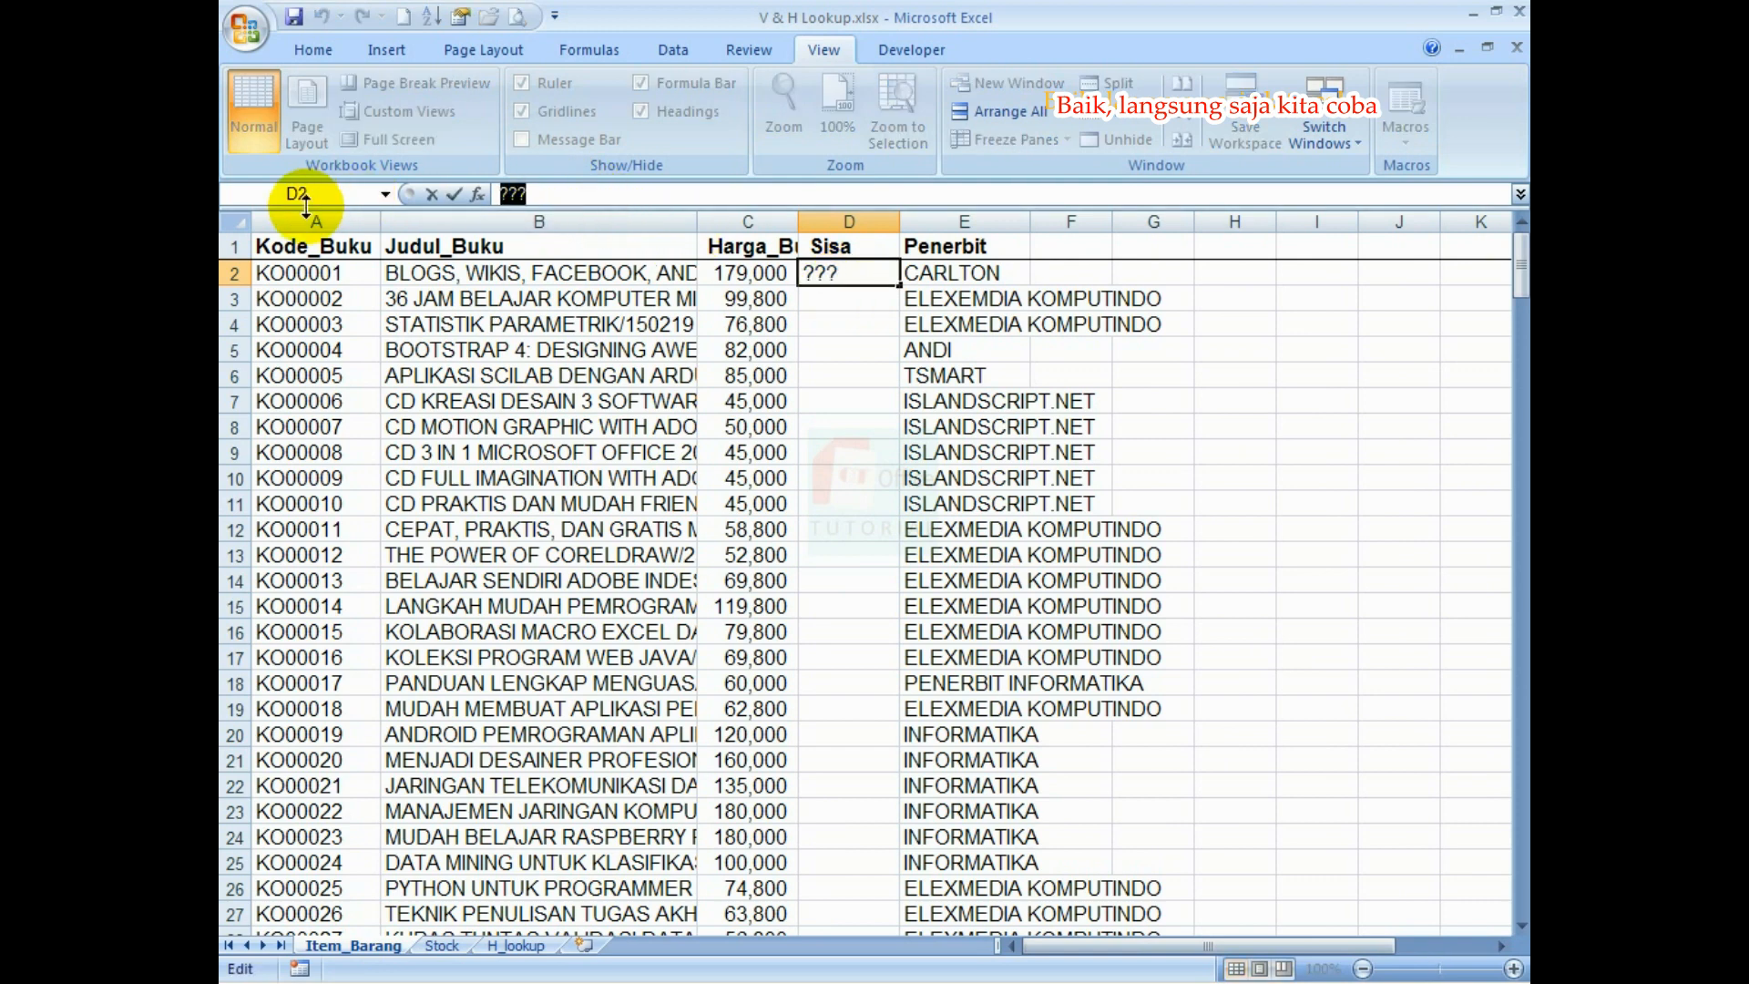
pyautogui.write('=V')
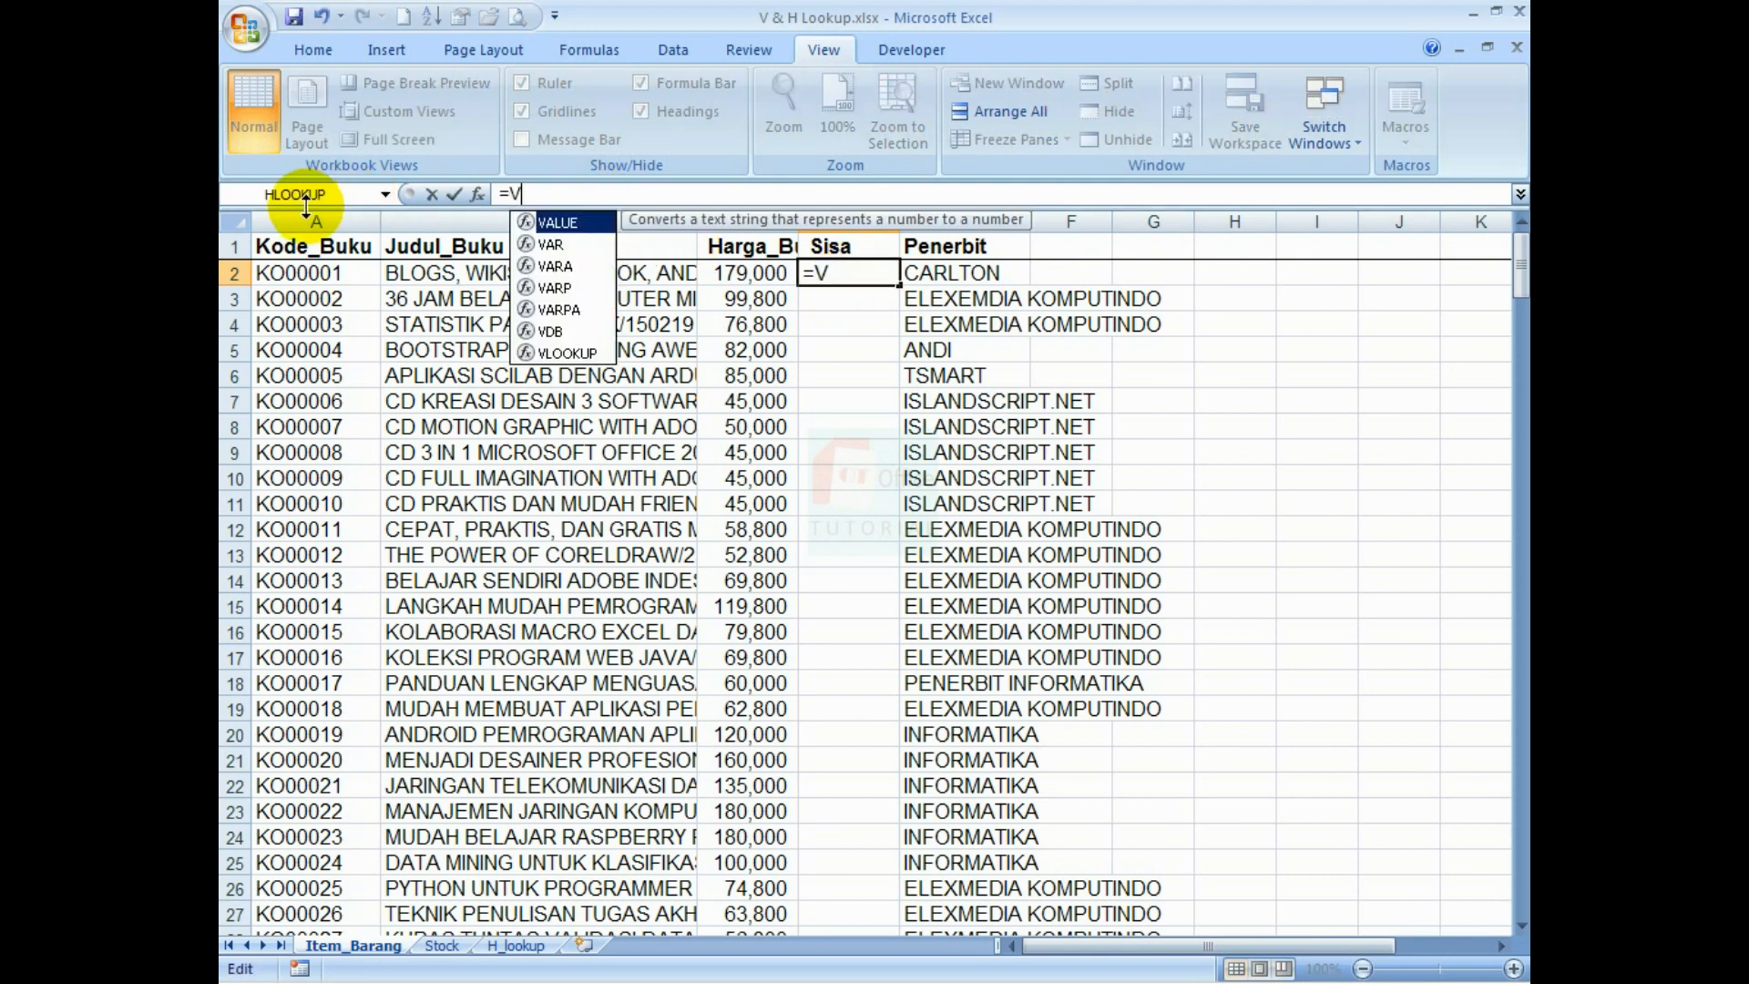
pyautogui.write('LOOKUP(')
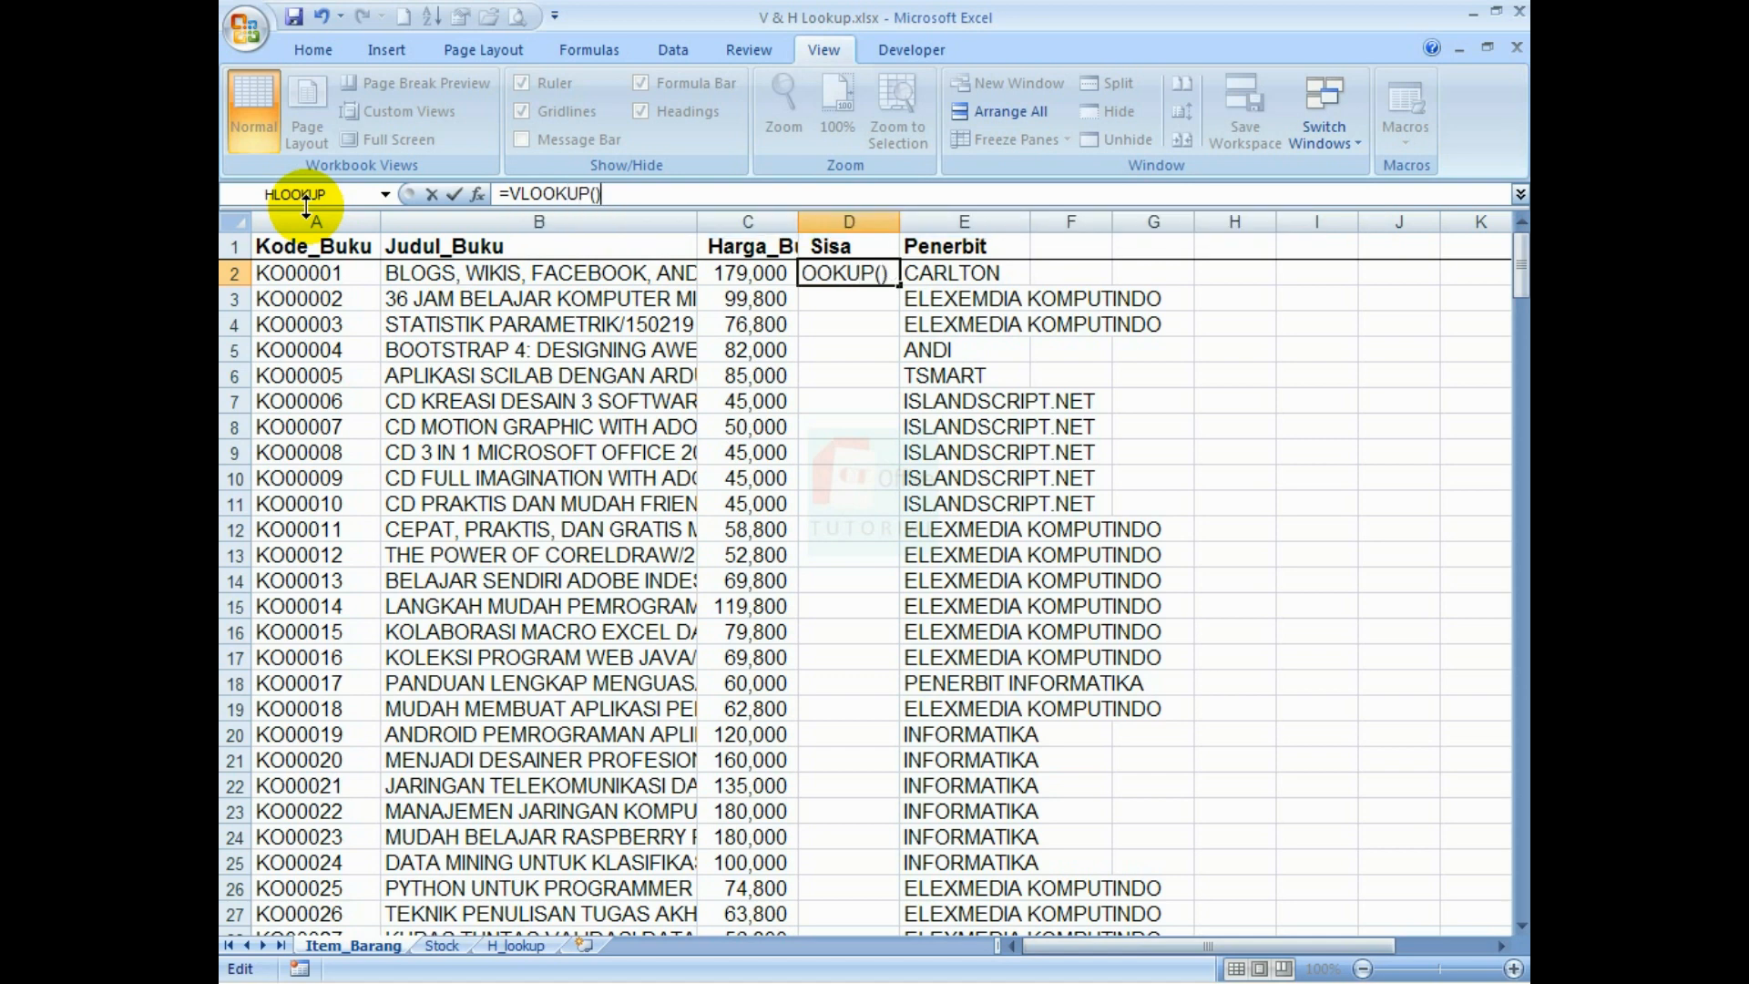
pyautogui.click(291, 274)
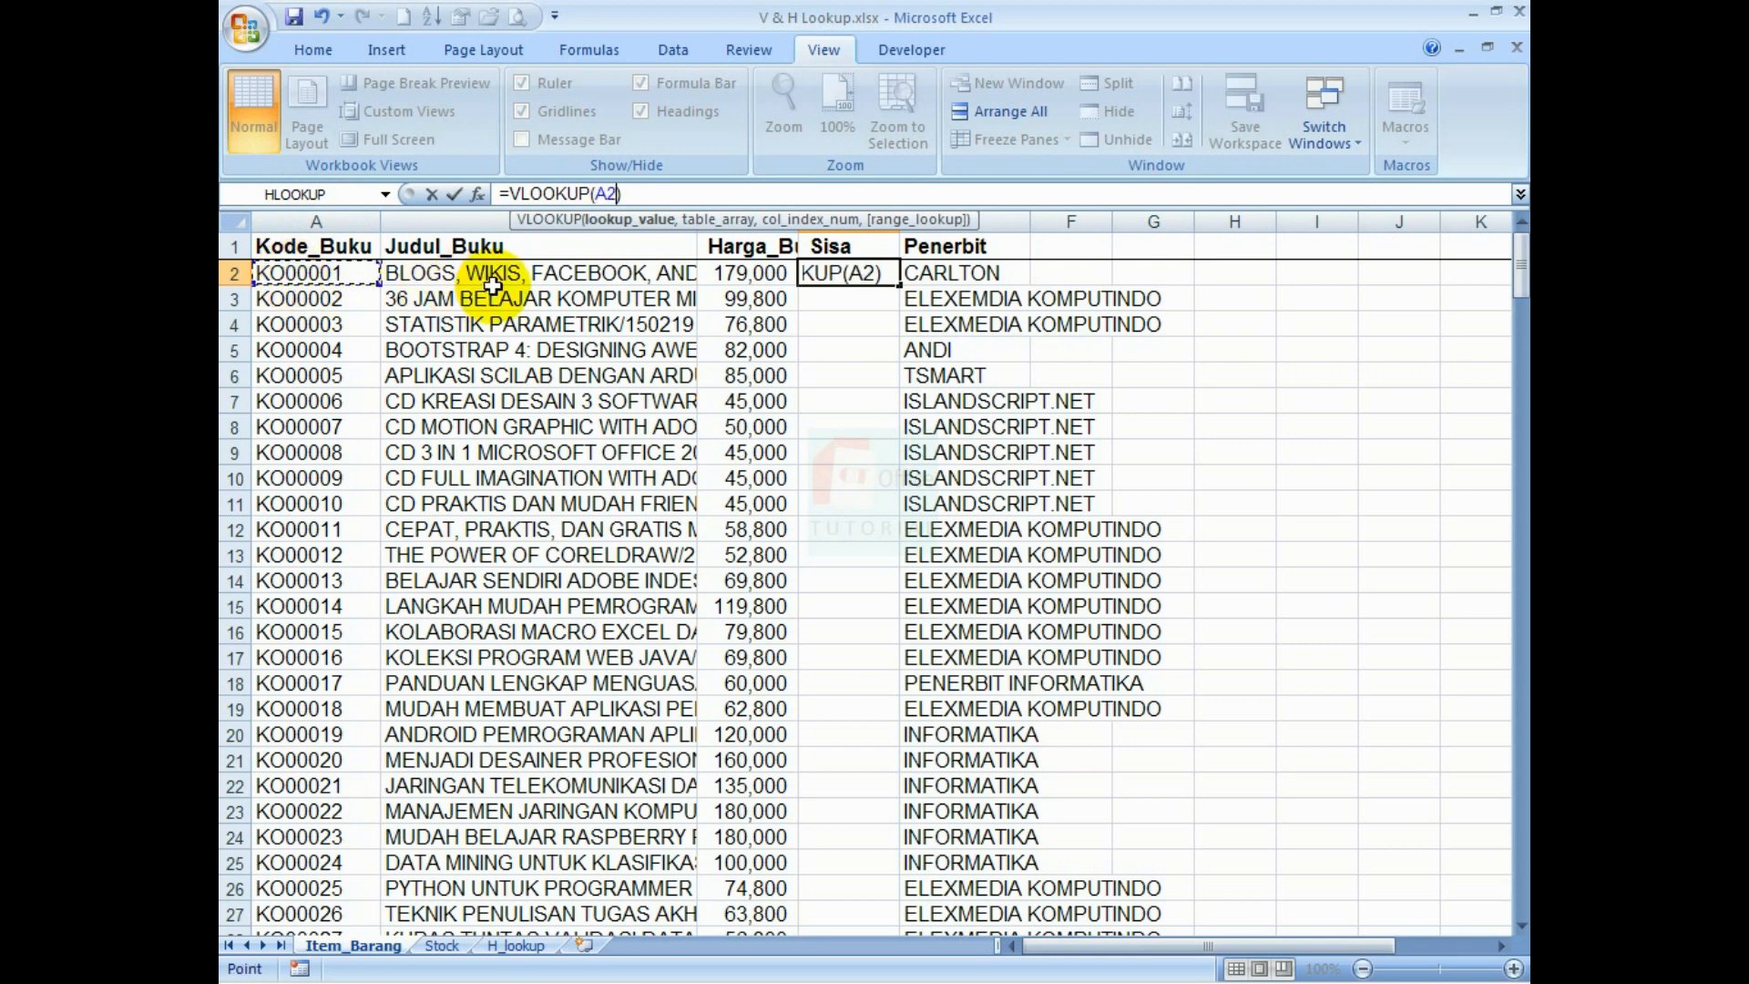
pyautogui.write(',')
# Set the formula's table array to range A2:C266 of the Stock sheet, locked as the absolute reference Stock!$A$2:$C$266
pyautogui.click(445, 947)
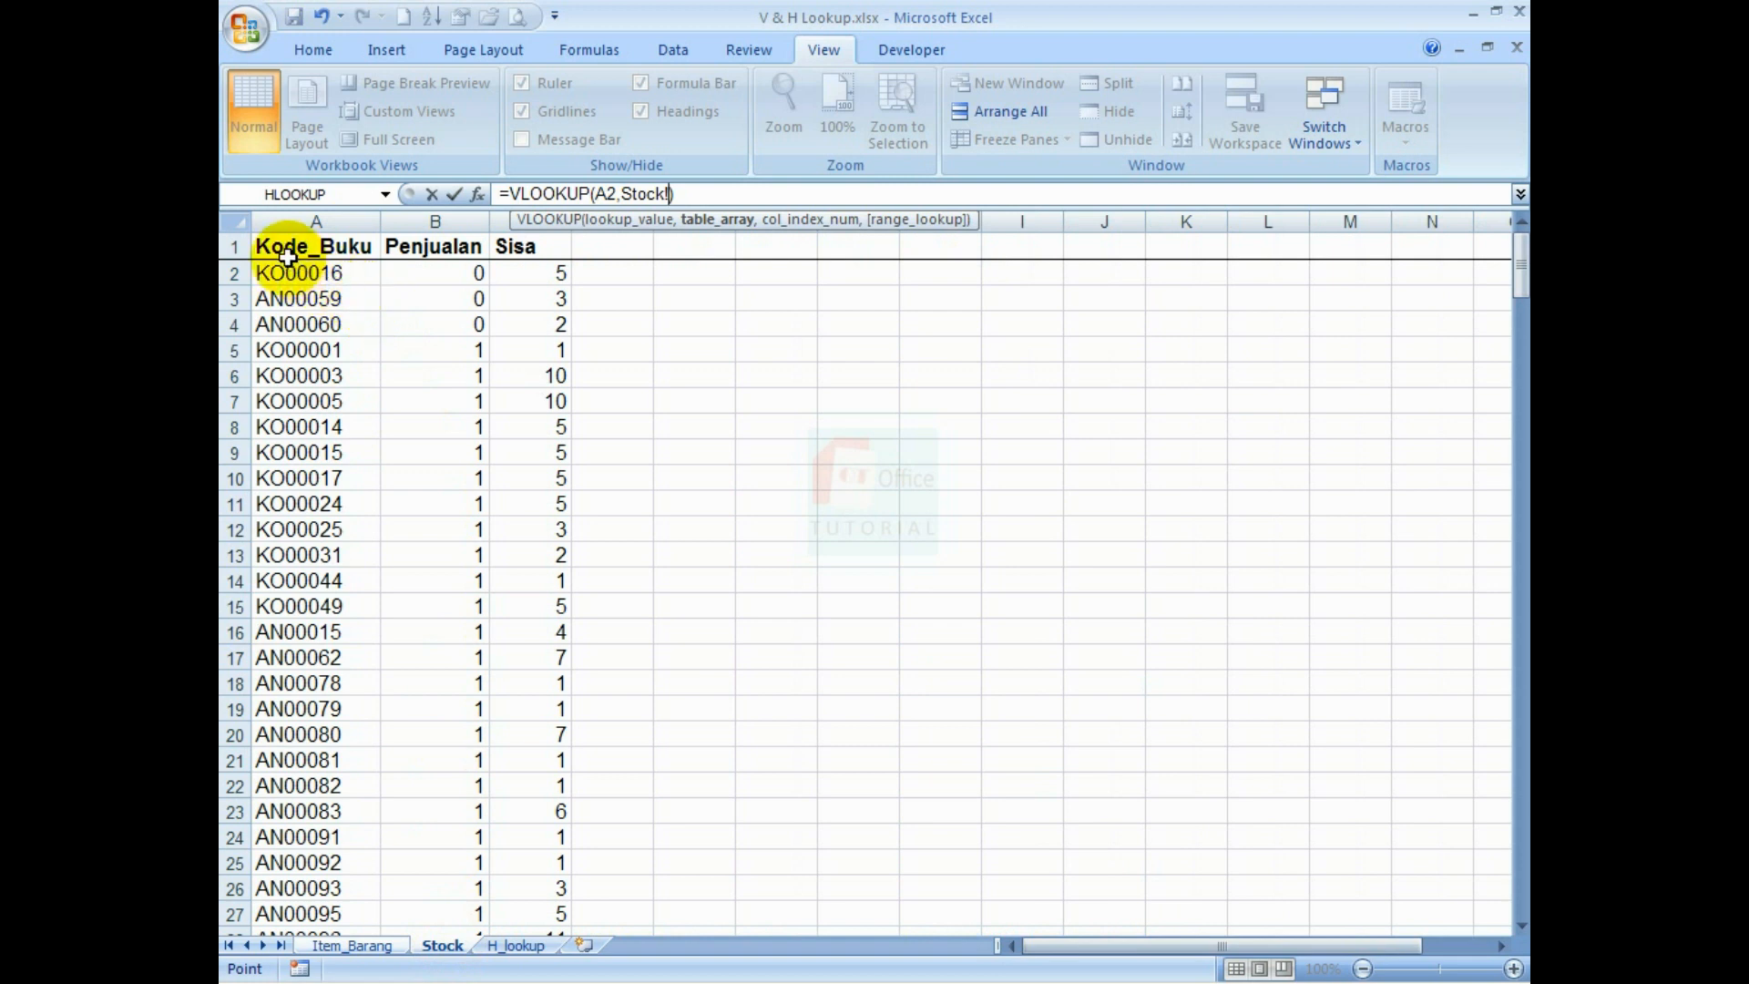
pyautogui.moveTo(271, 271); pyautogui.dragTo(515, 272)
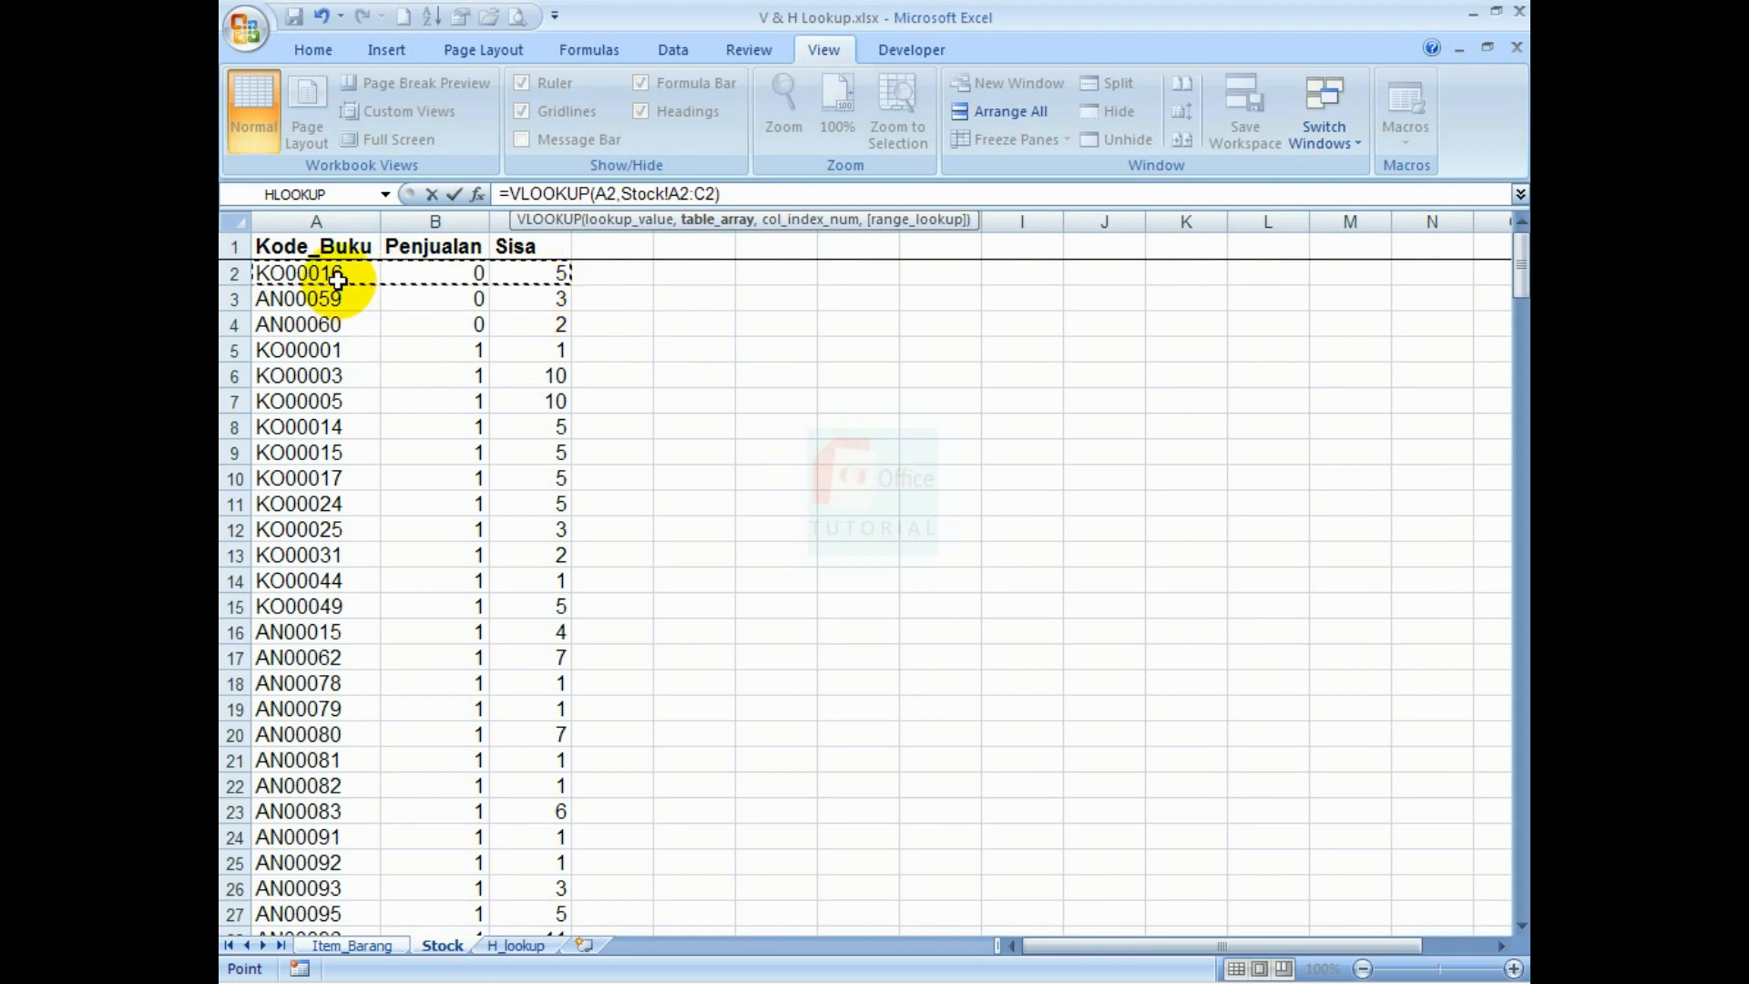
pyautogui.moveTo(333, 273); pyautogui.dragTo(559, 850)
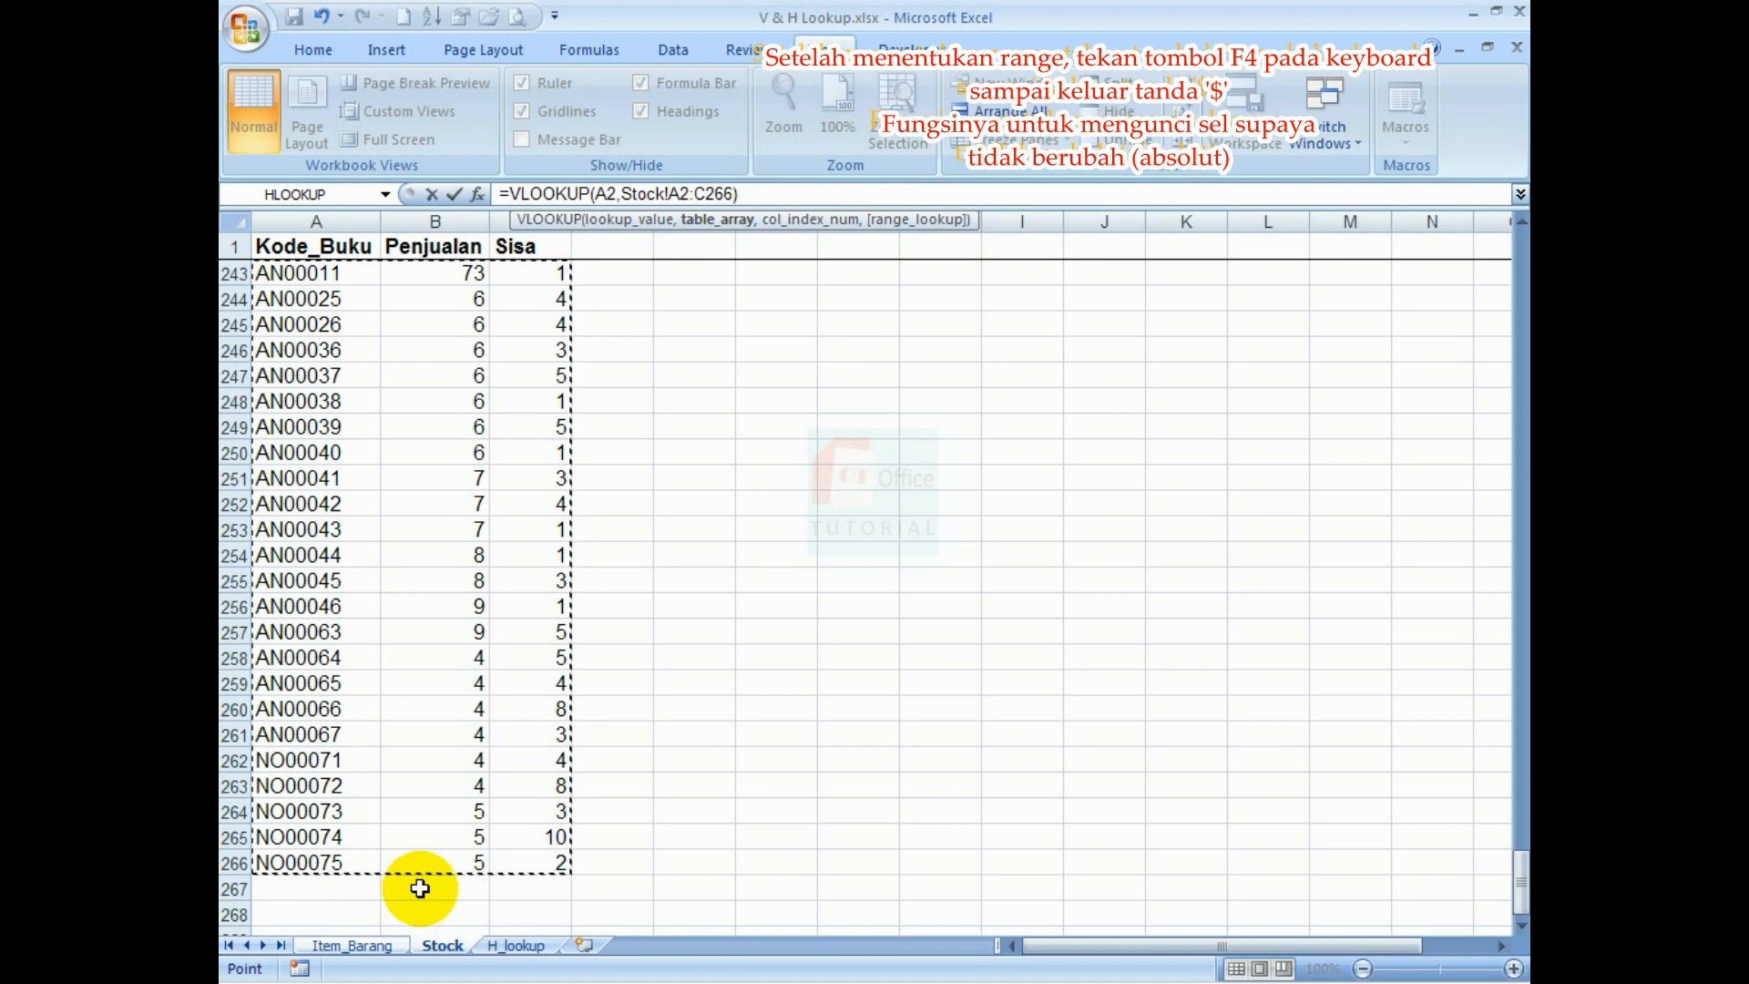
pyautogui.press('F4')
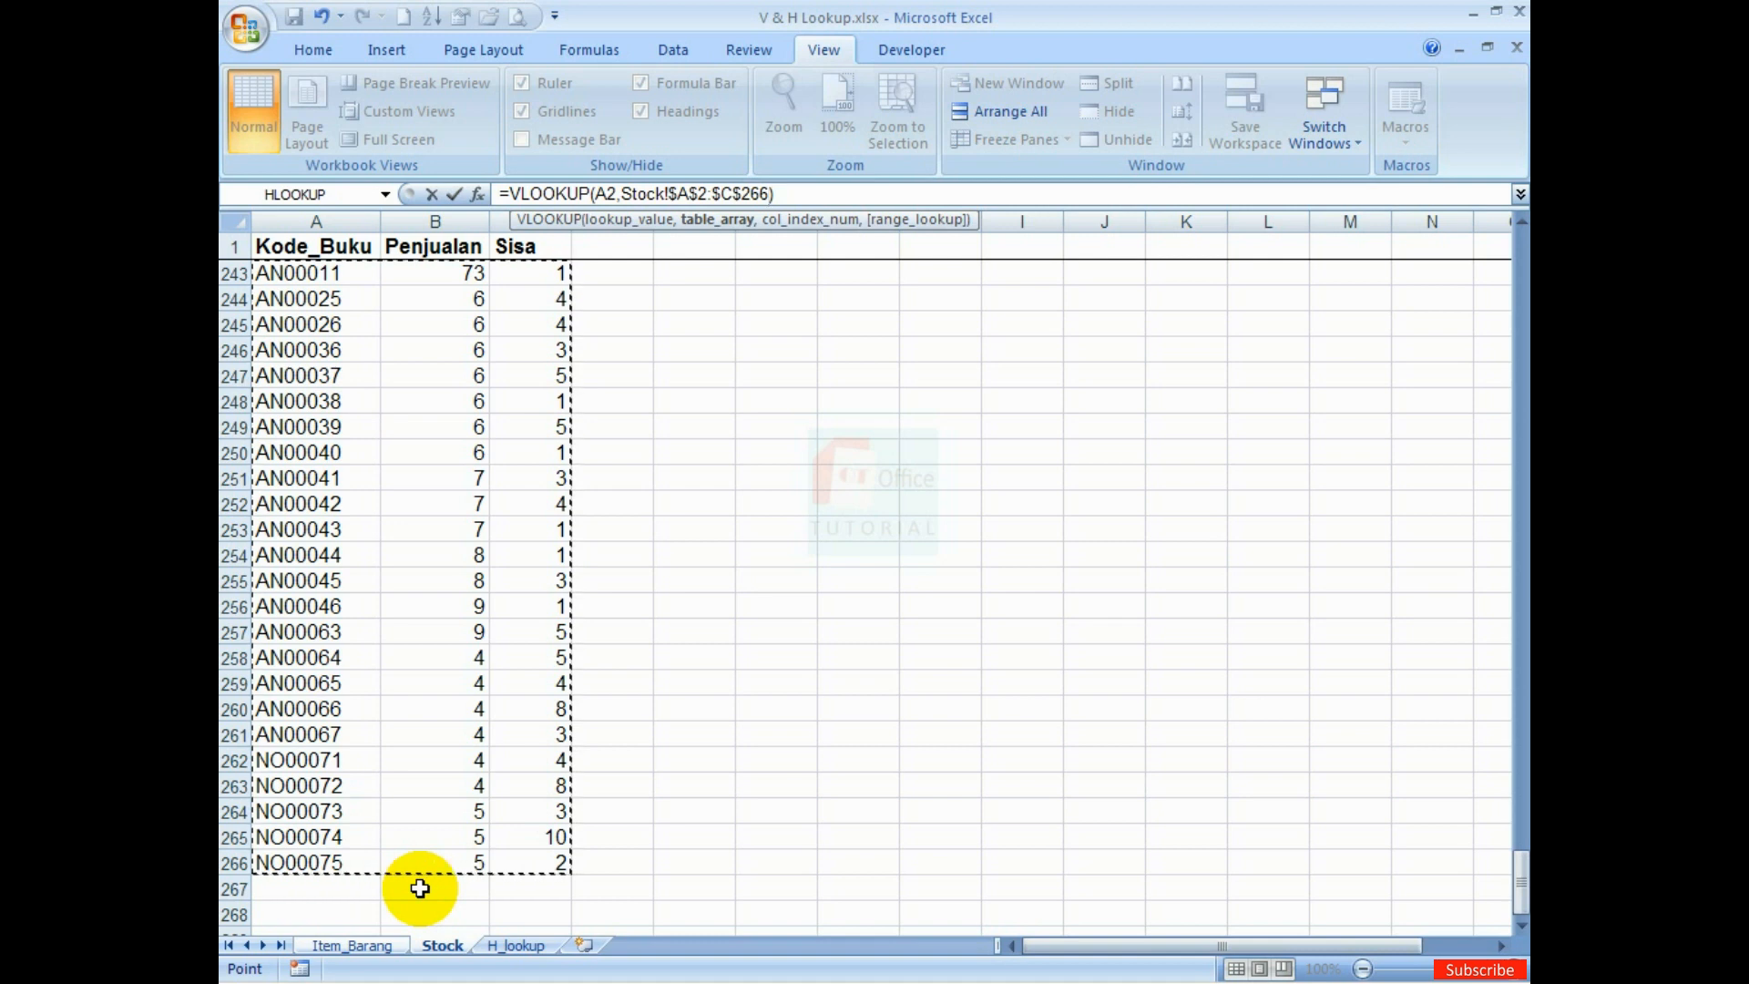
pyautogui.write(',')
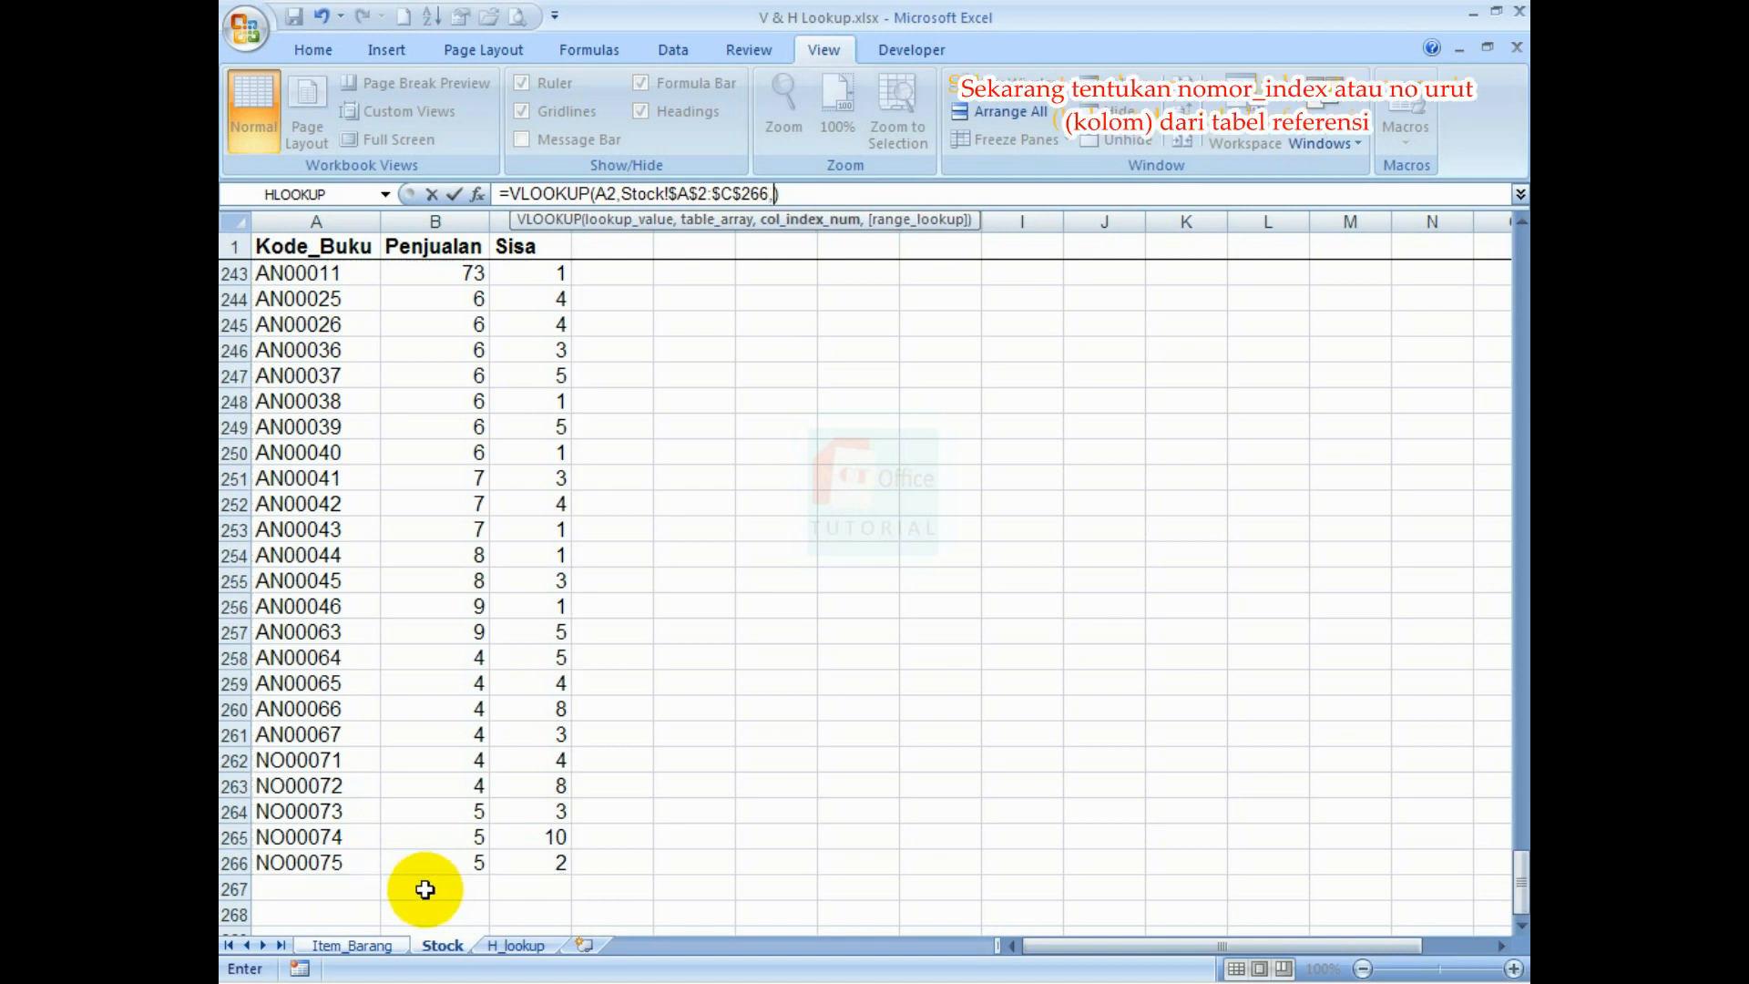
# Finish the D2 formula with column index 3 for Sisa and range lookup 0, and enter it
pyautogui.moveTo(1516, 876); pyautogui.dragTo(1517, 219)
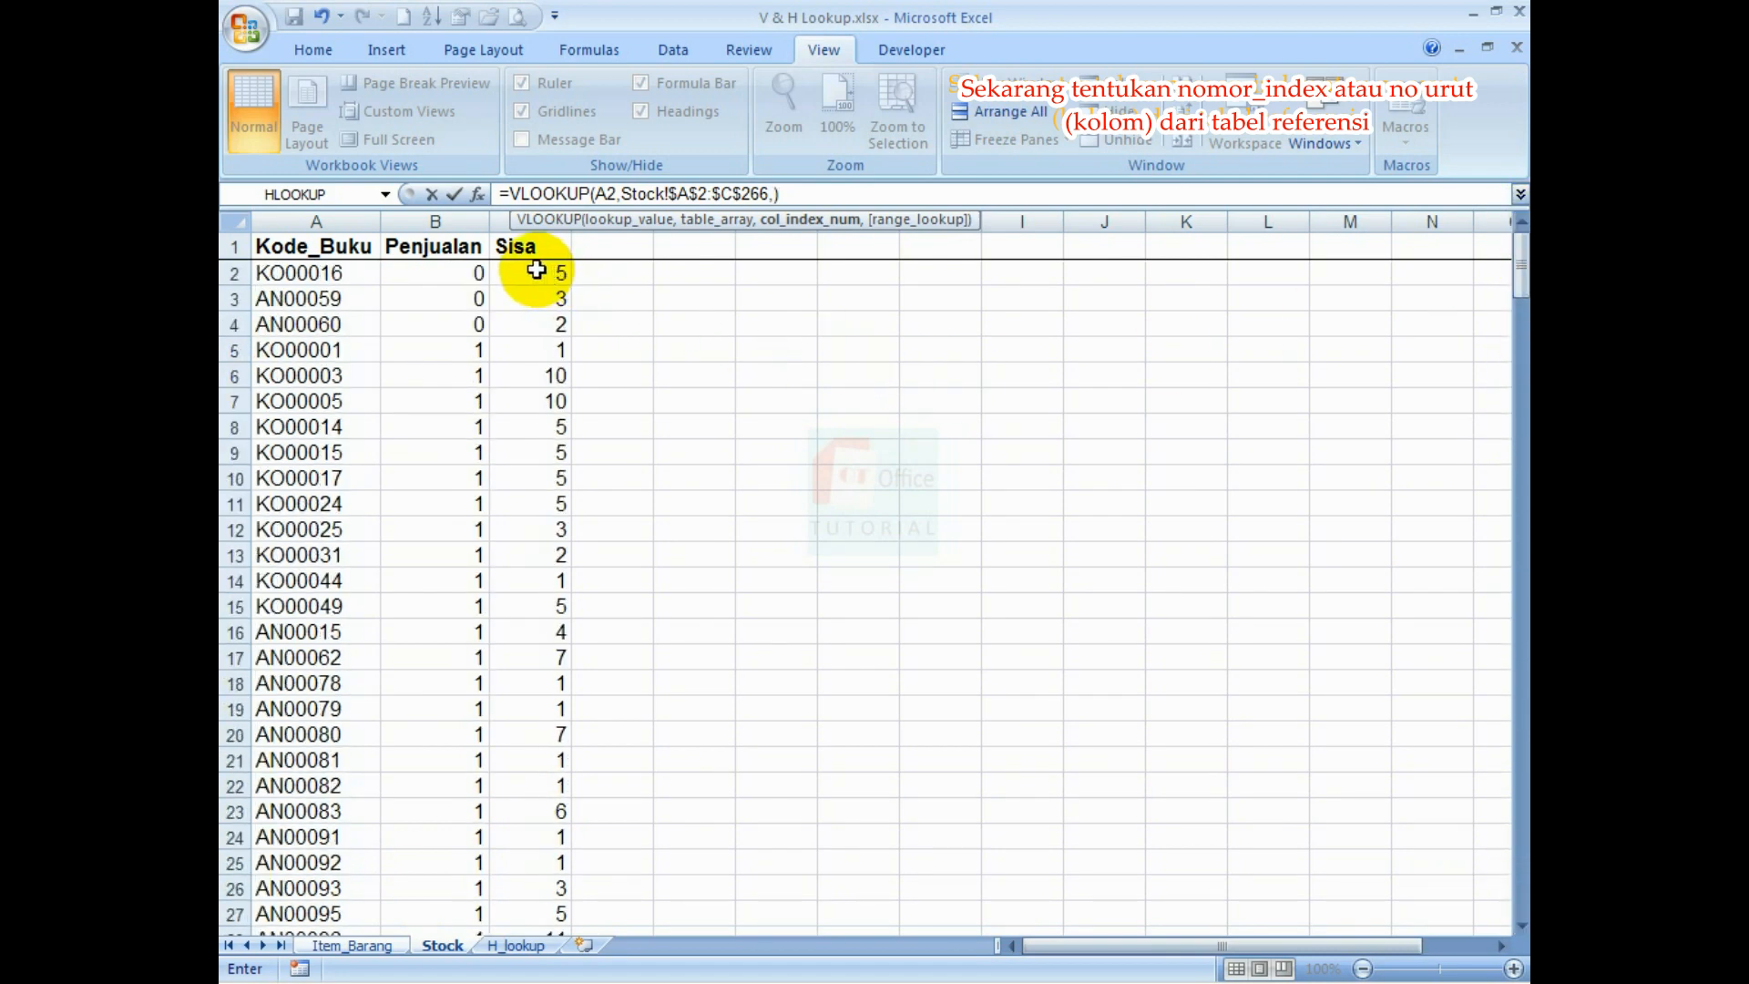
pyautogui.click(503, 218)
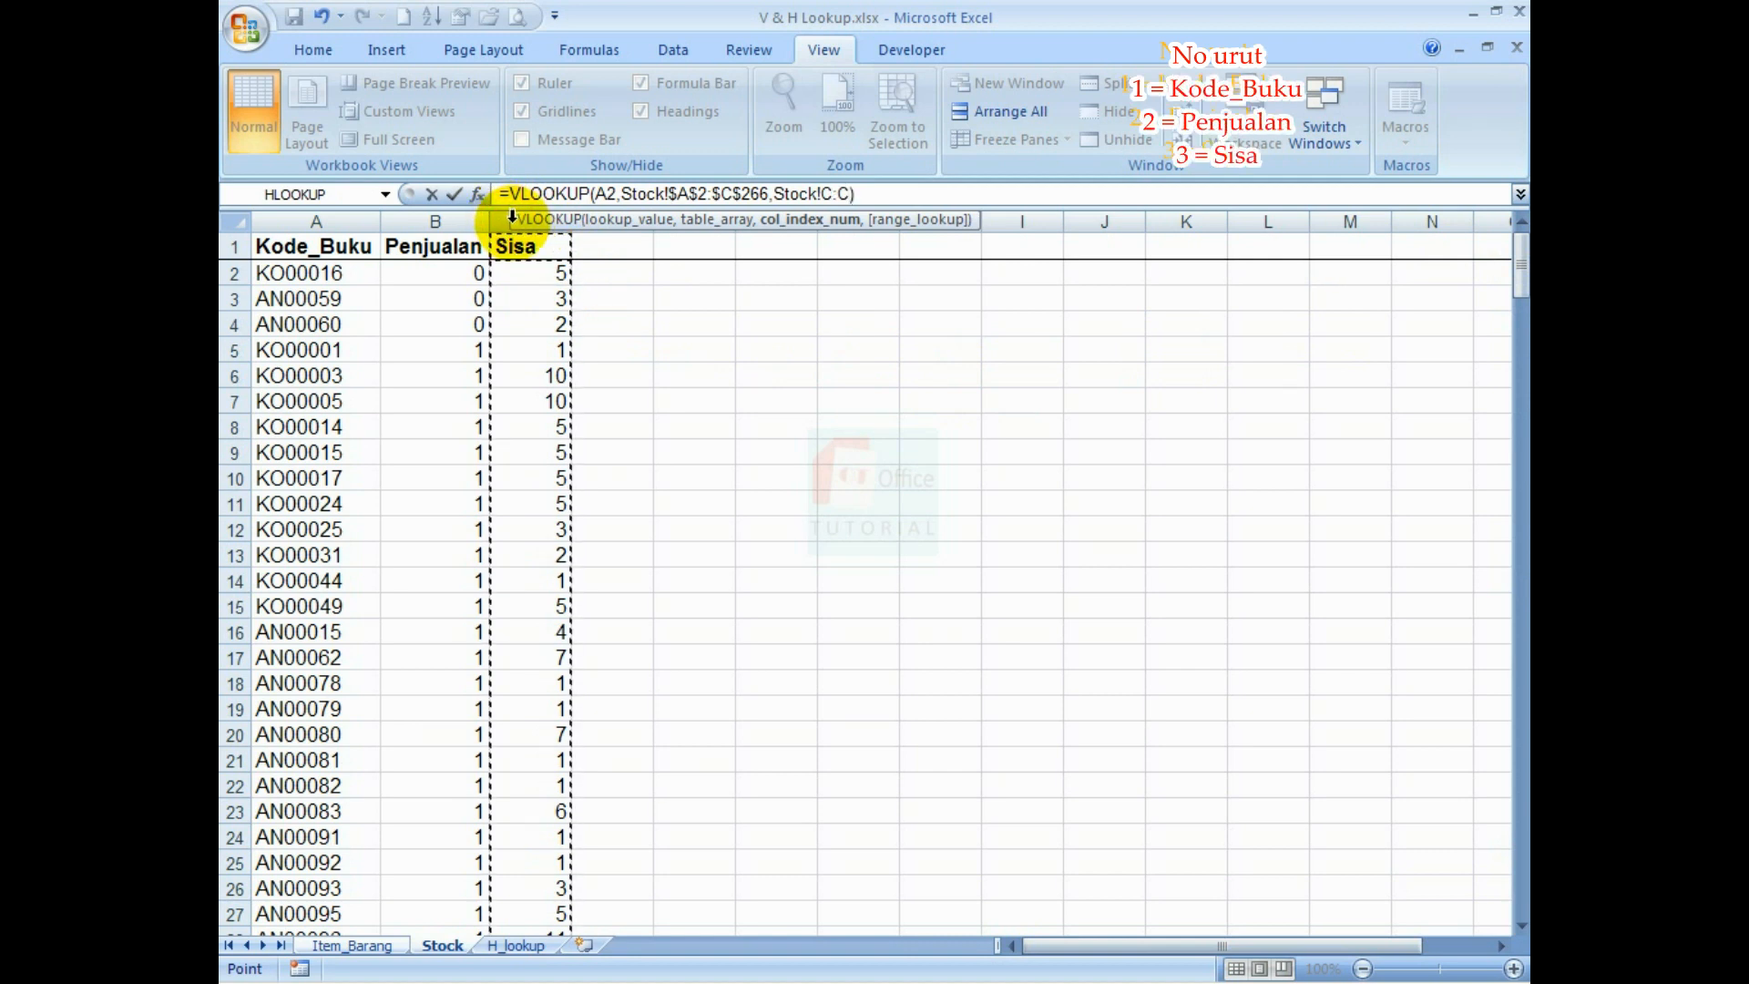
pyautogui.click(432, 221)
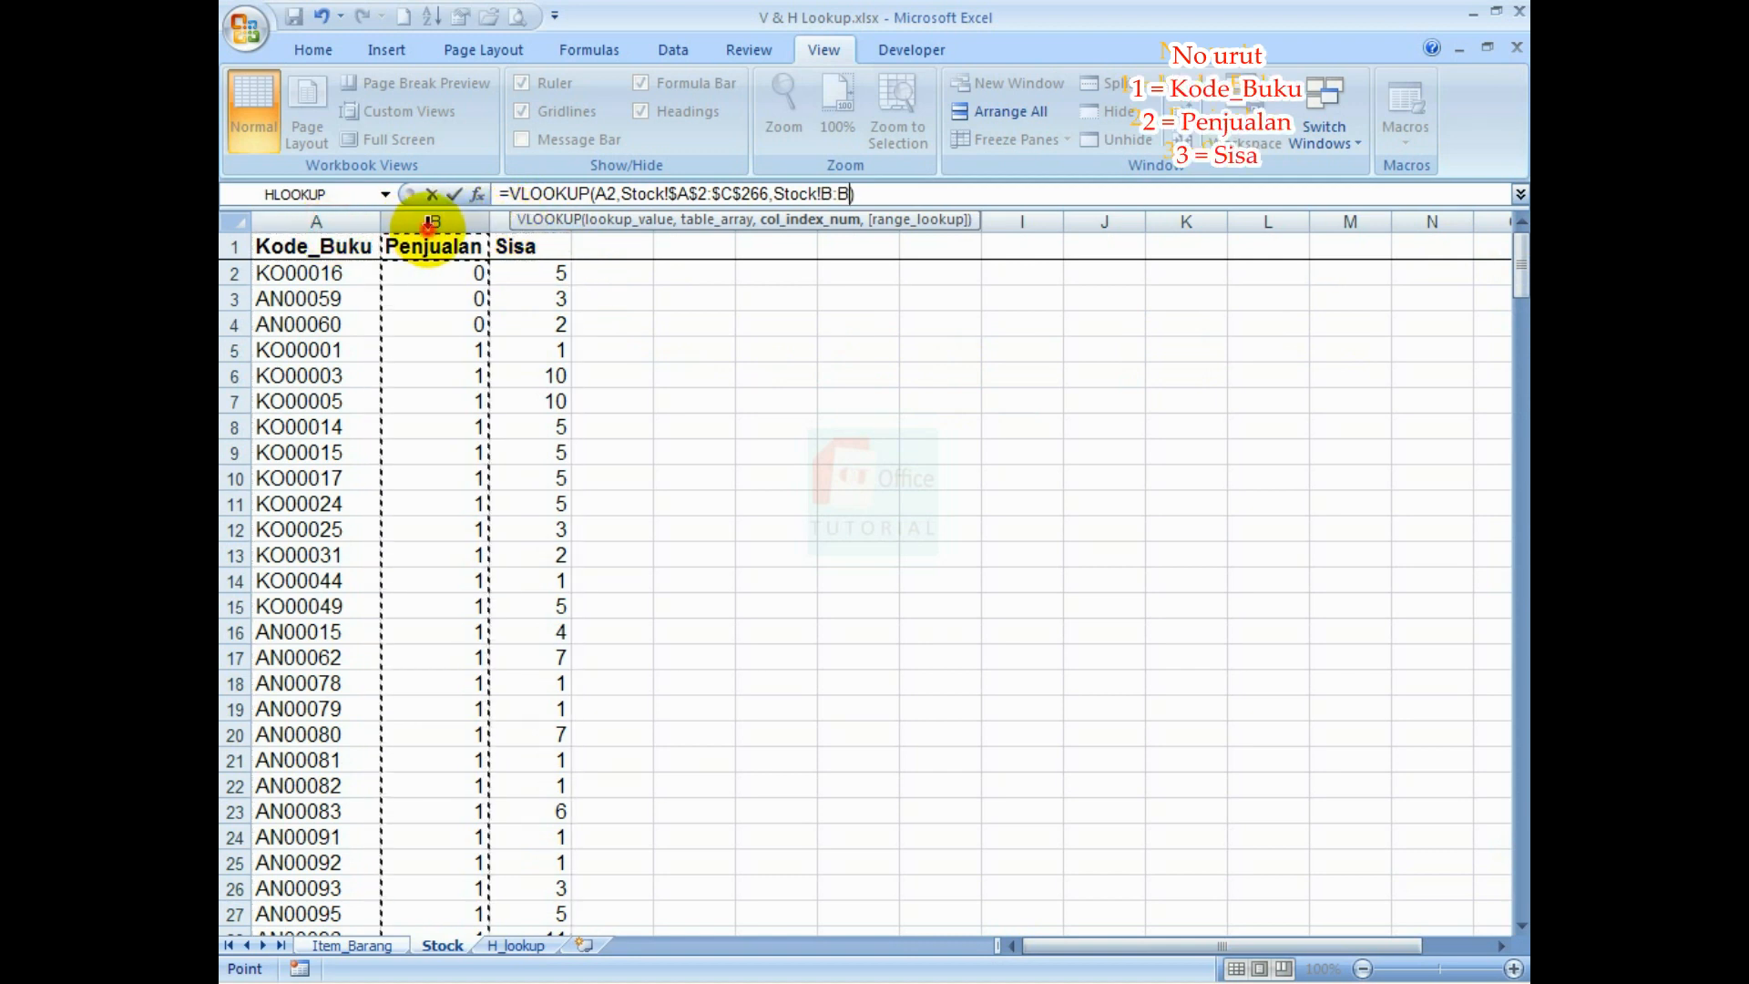
pyautogui.click(501, 221)
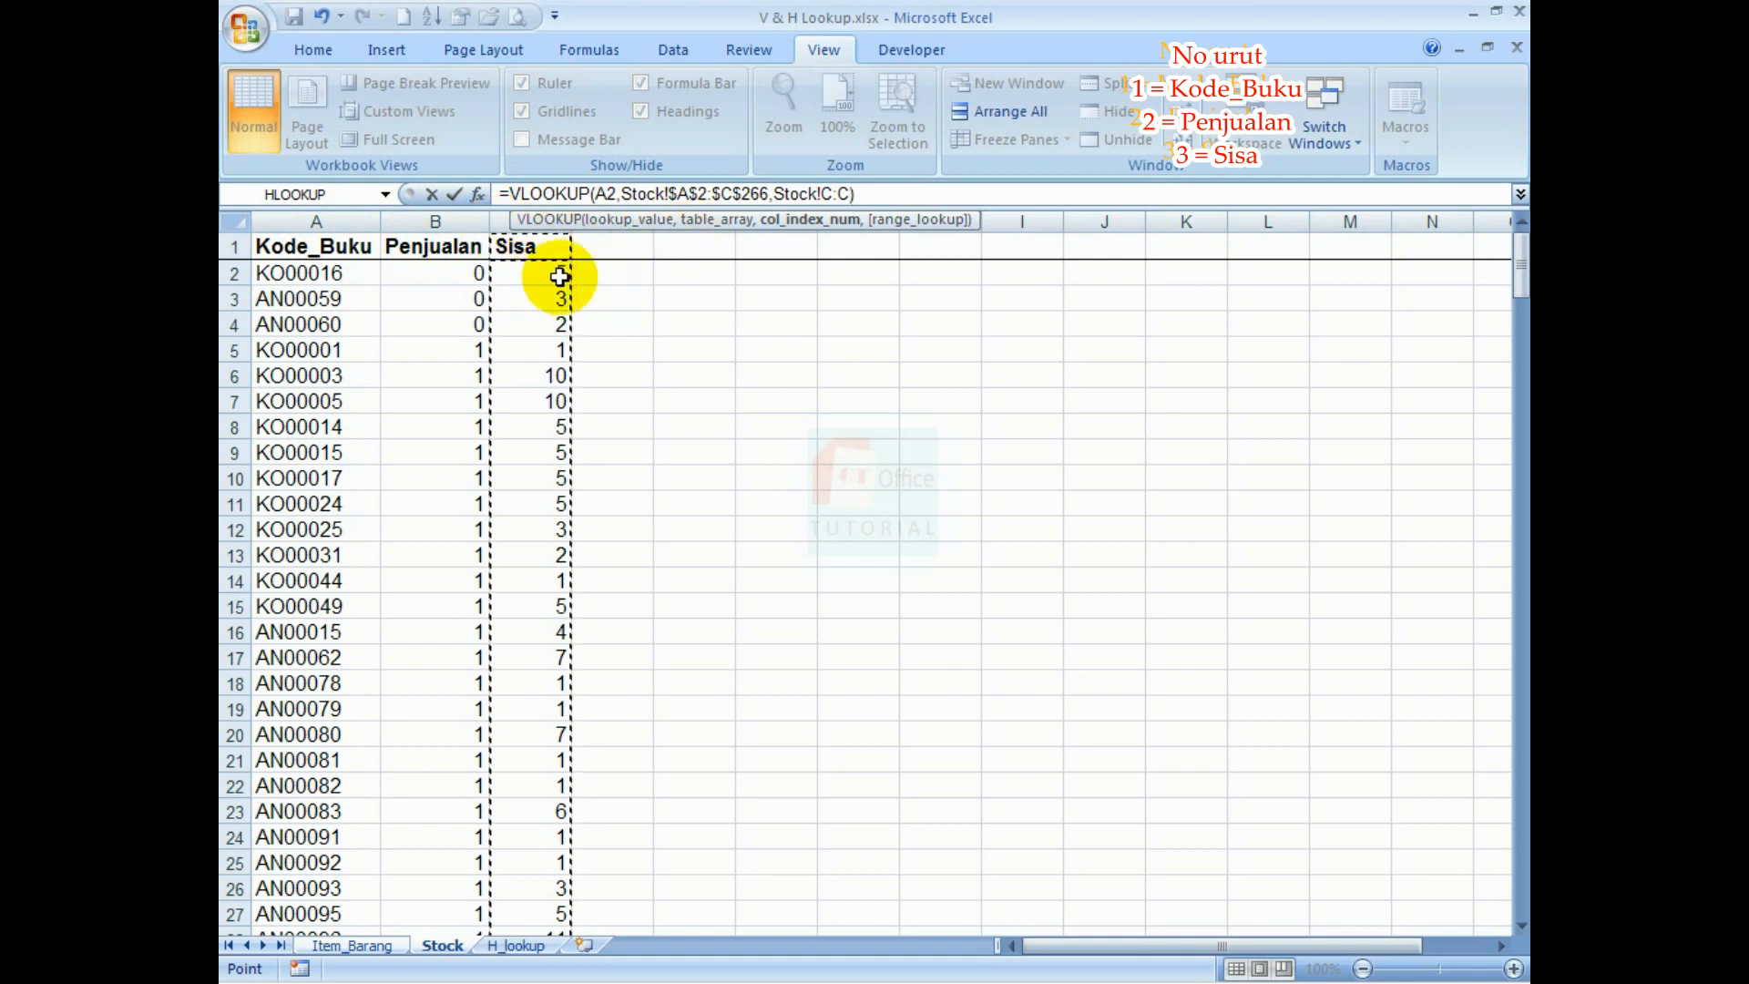
pyautogui.click(777, 222)
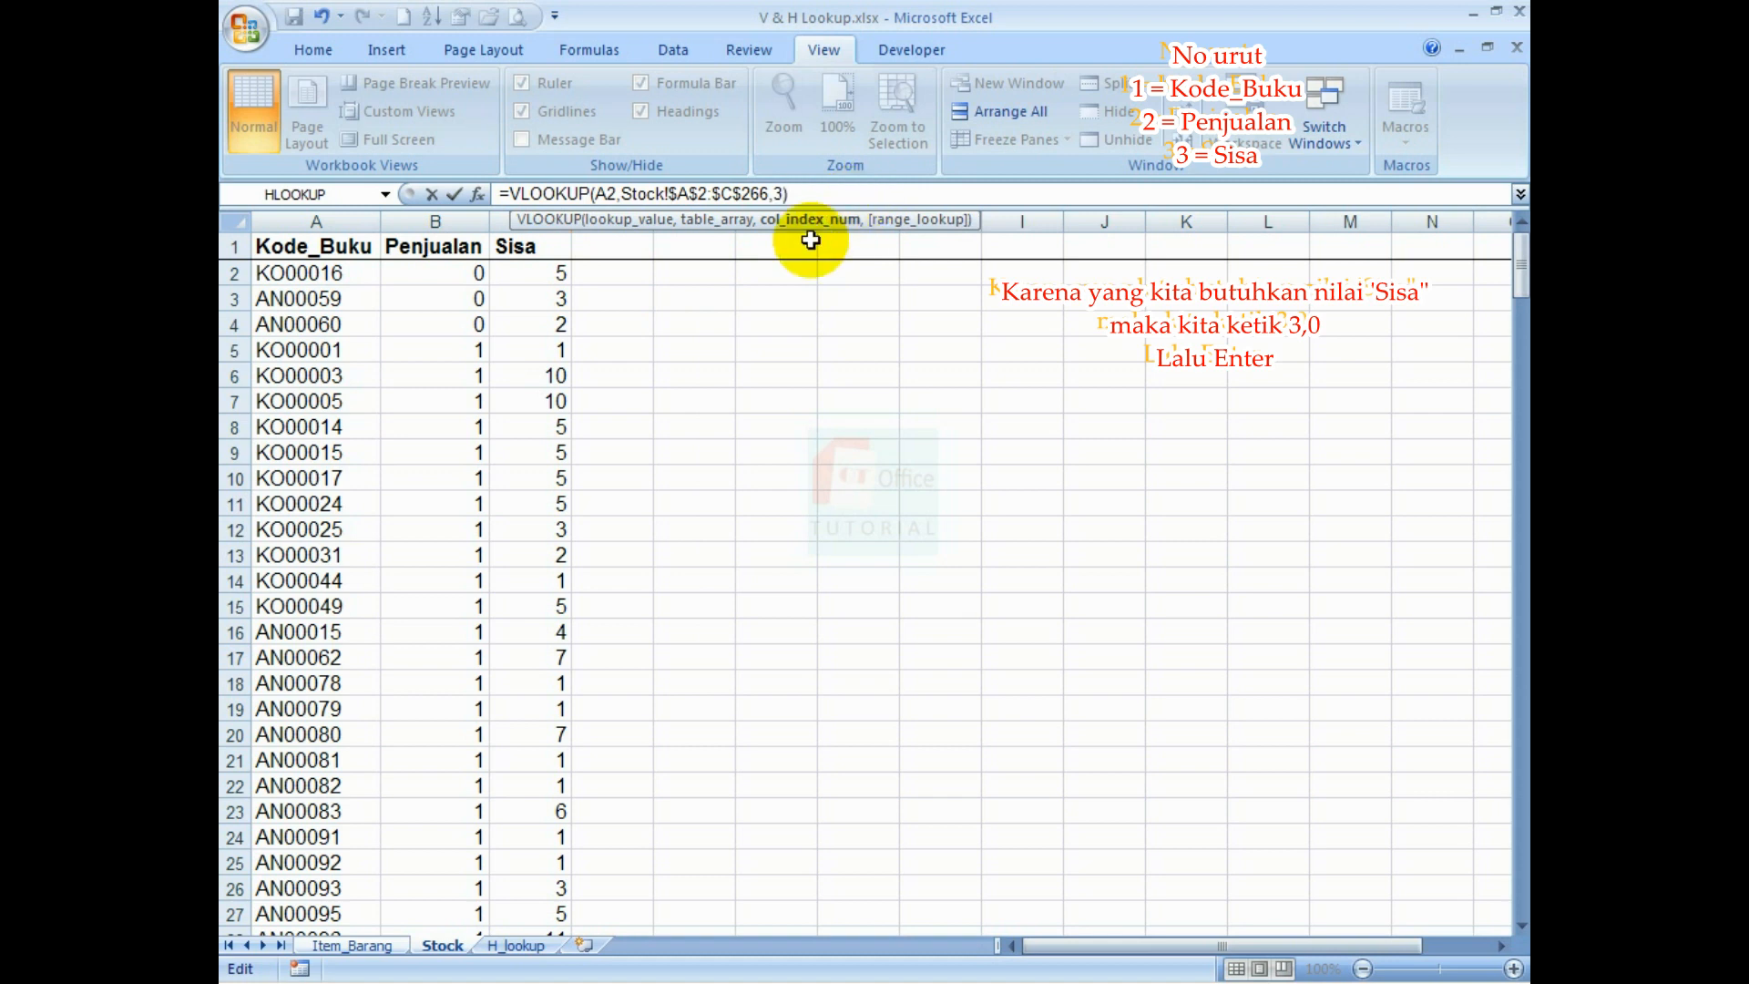
pyautogui.write('3,')
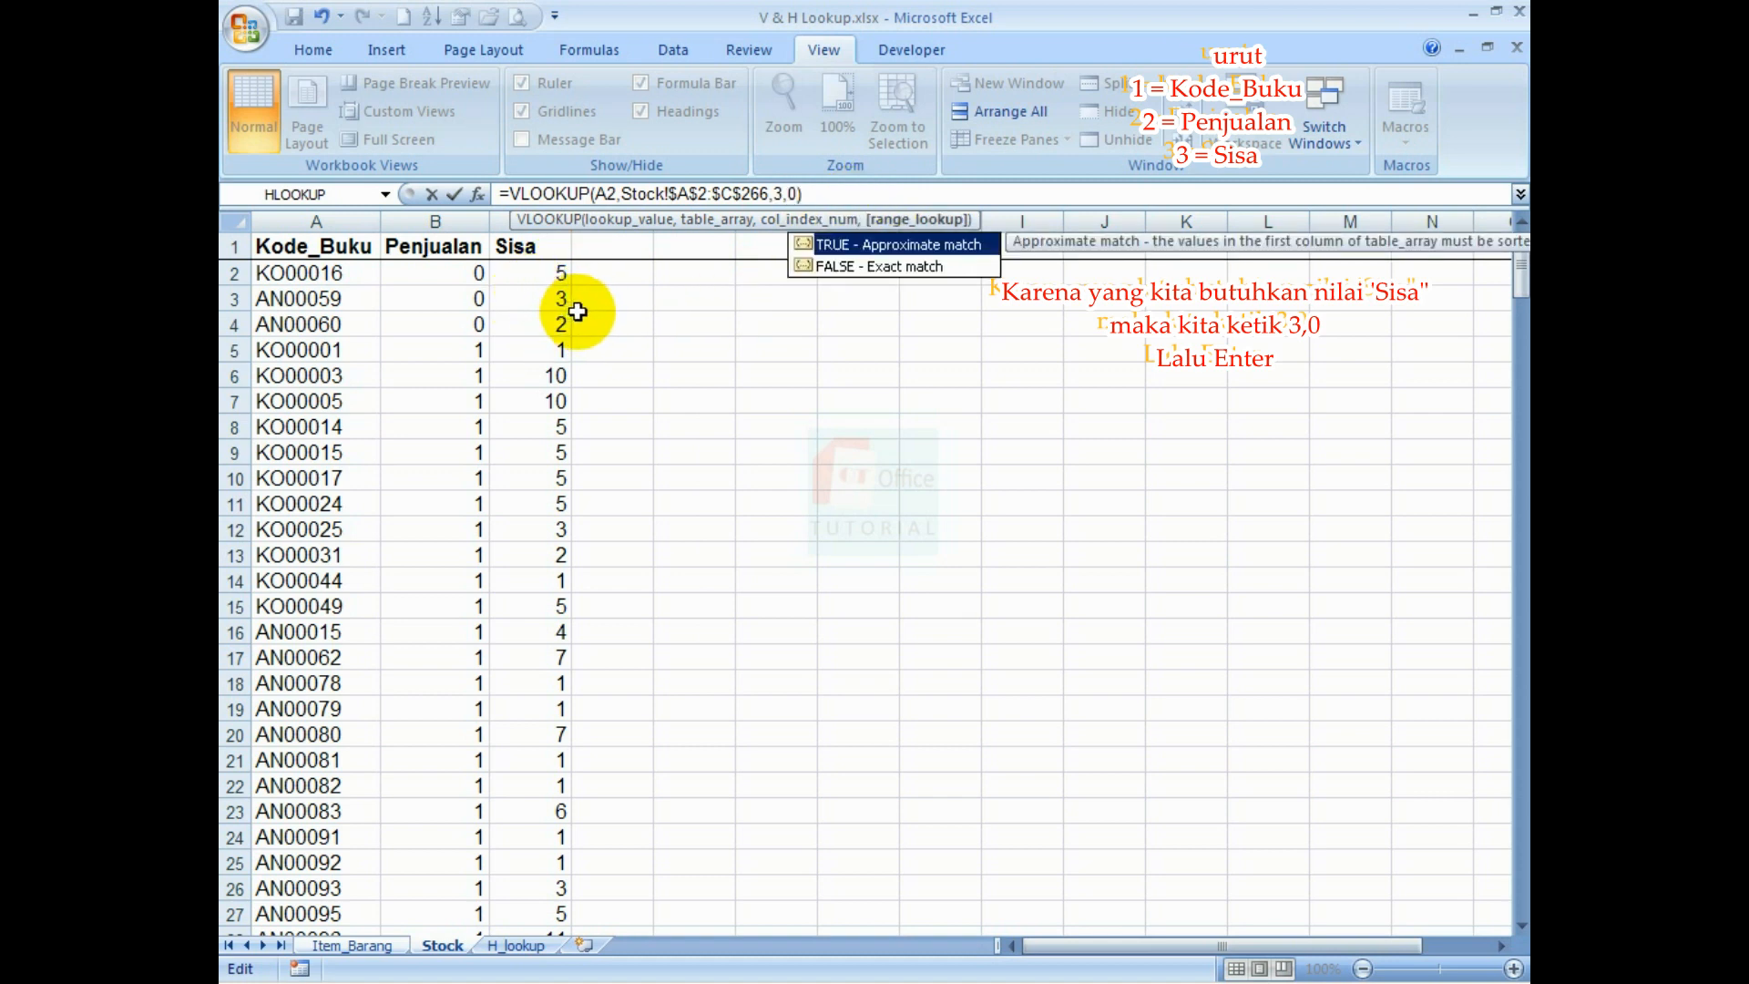
pyautogui.write('0')
pyautogui.press('Return')
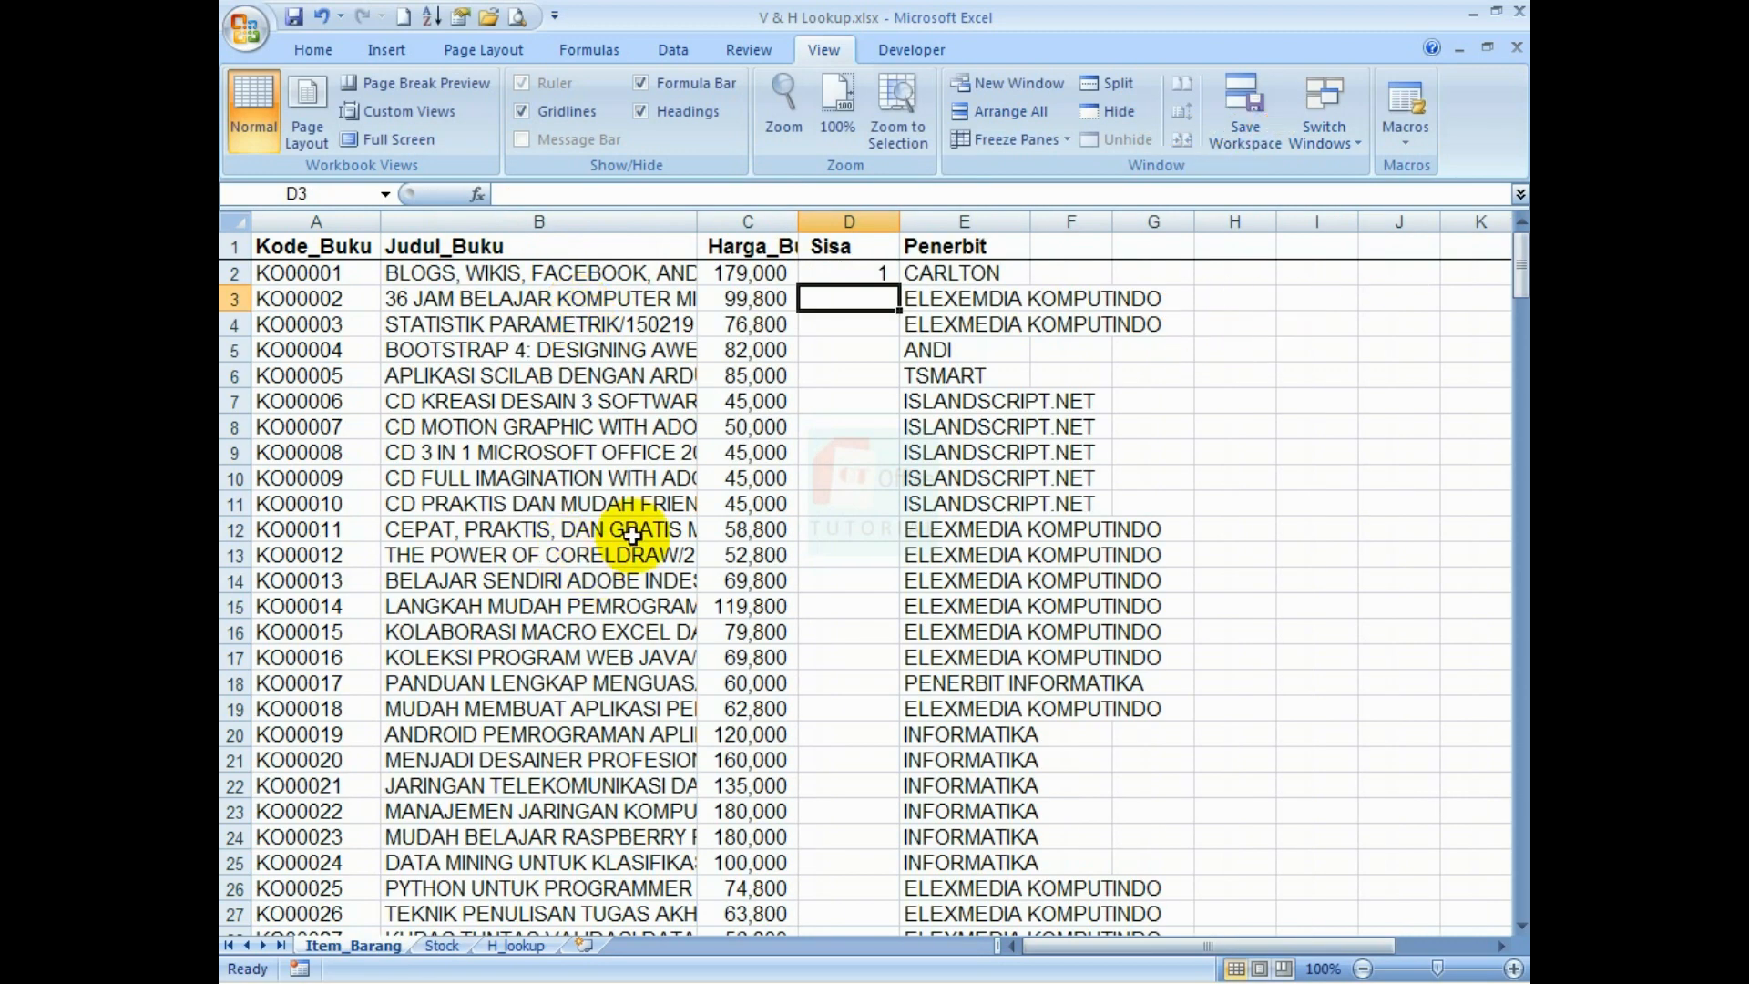
# Fill the VLOOKUP formula from D2 down the whole Sisa column and review the filled rows
pyautogui.click(847, 275)
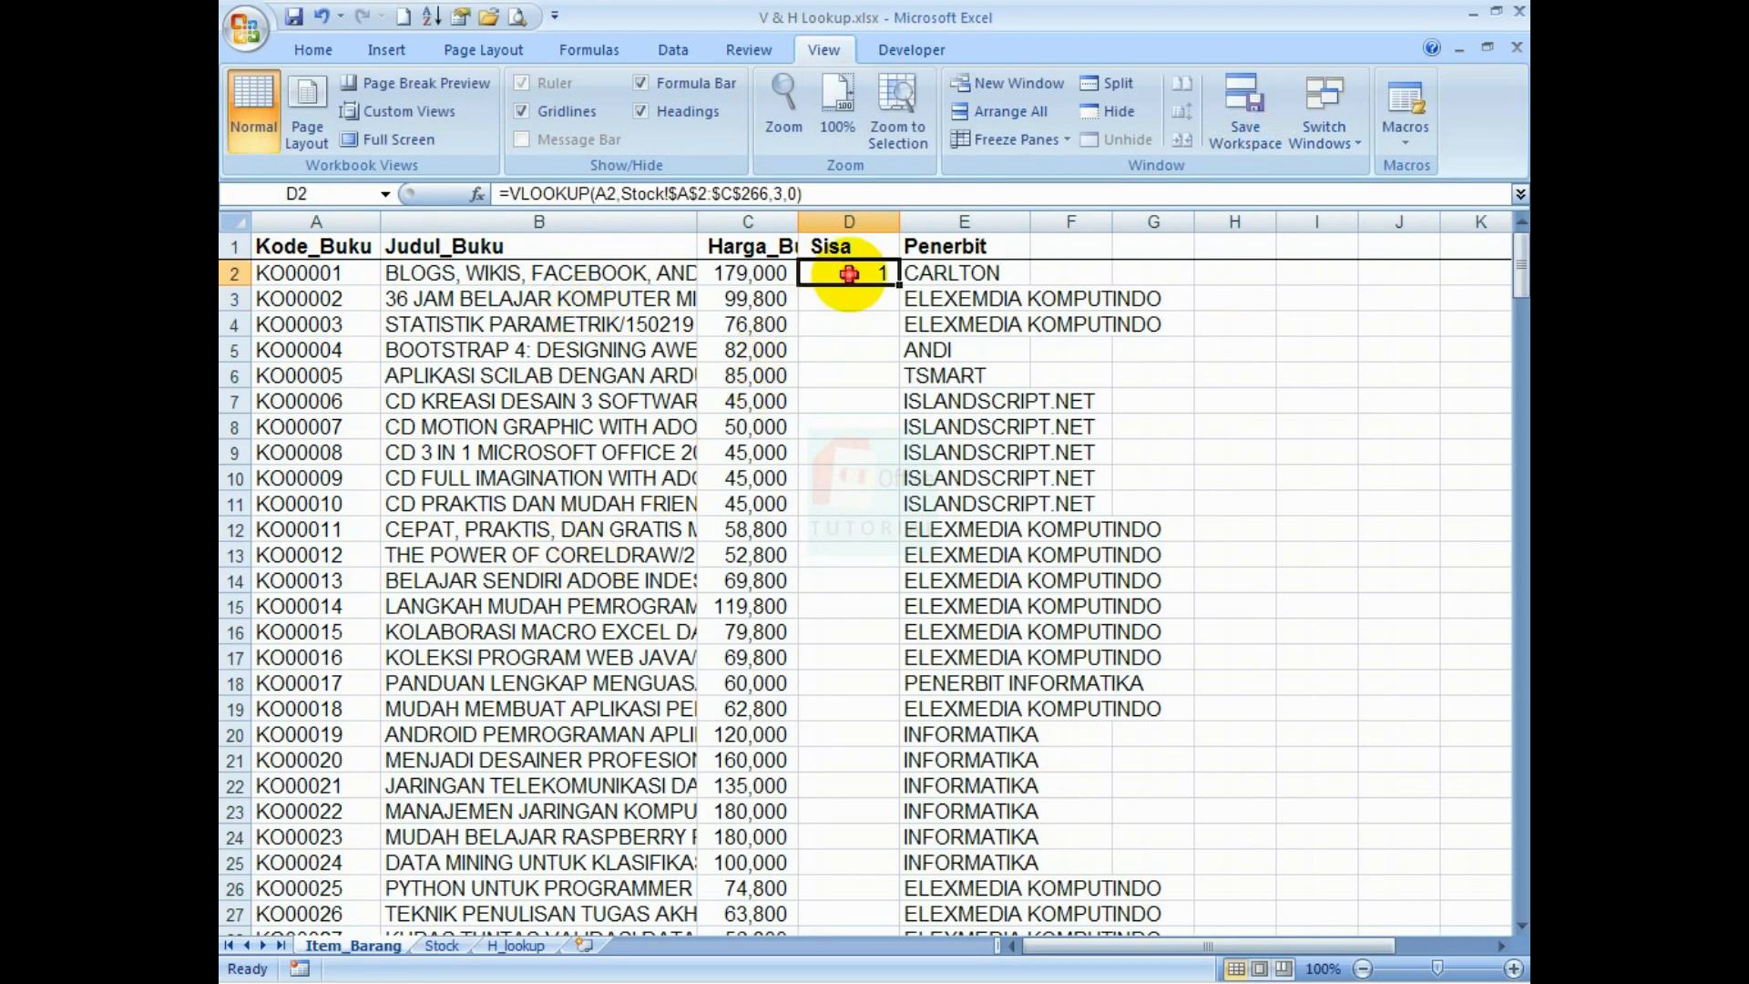
pyautogui.doubleClick(899, 285)
pyautogui.click(856, 350)
pyautogui.scroll(-7, 862, 456)
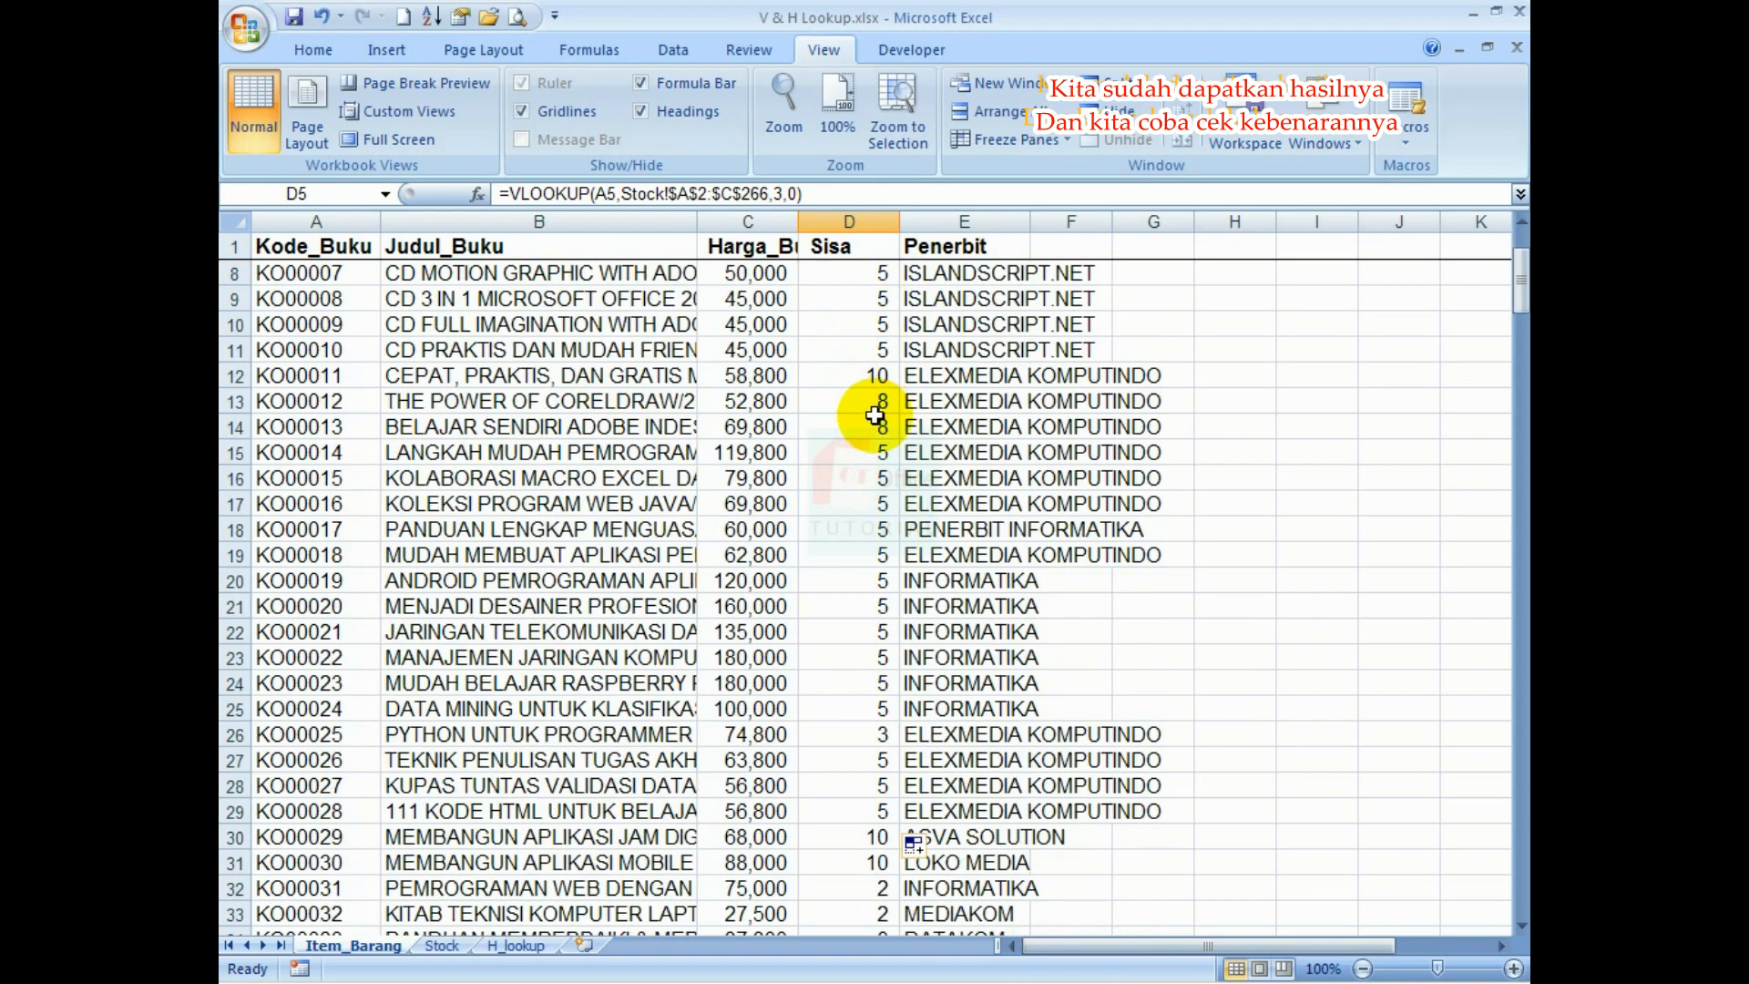
pyautogui.scroll(7, 861, 592)
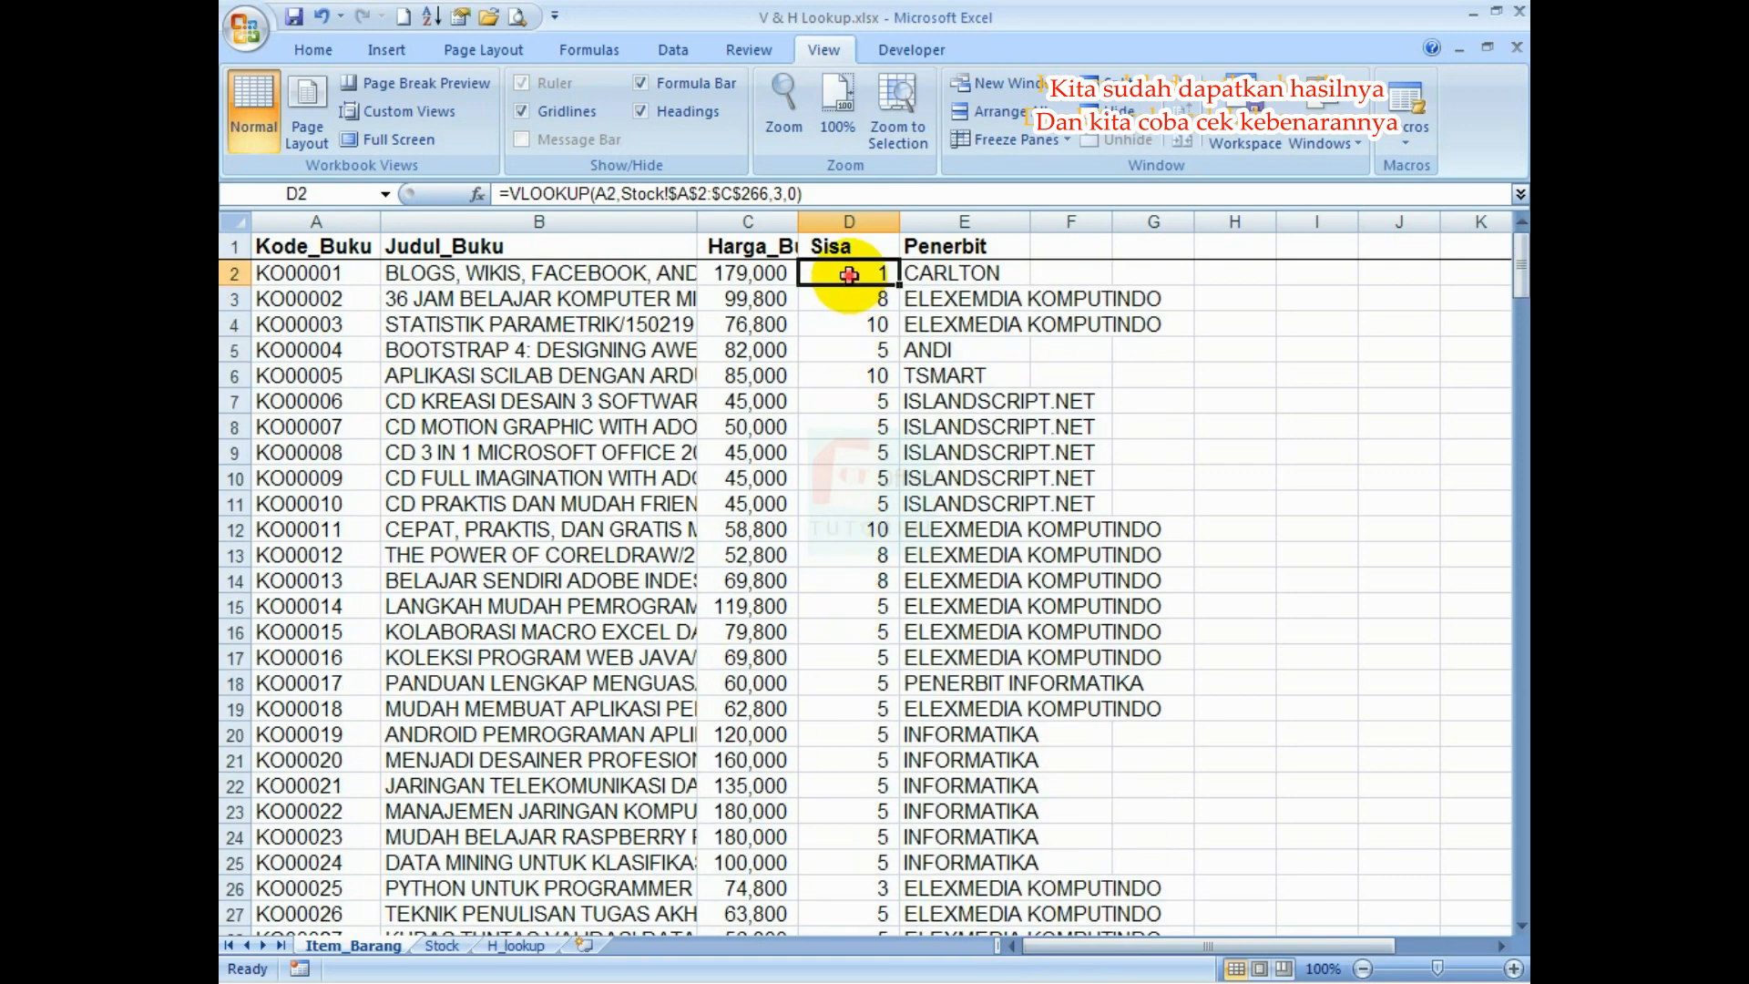
# Find book code KO00001 in the Stock sheet's Kode_Buku column and compare its Sisa value with D2 on Item_Barang
pyautogui.click(301, 273)
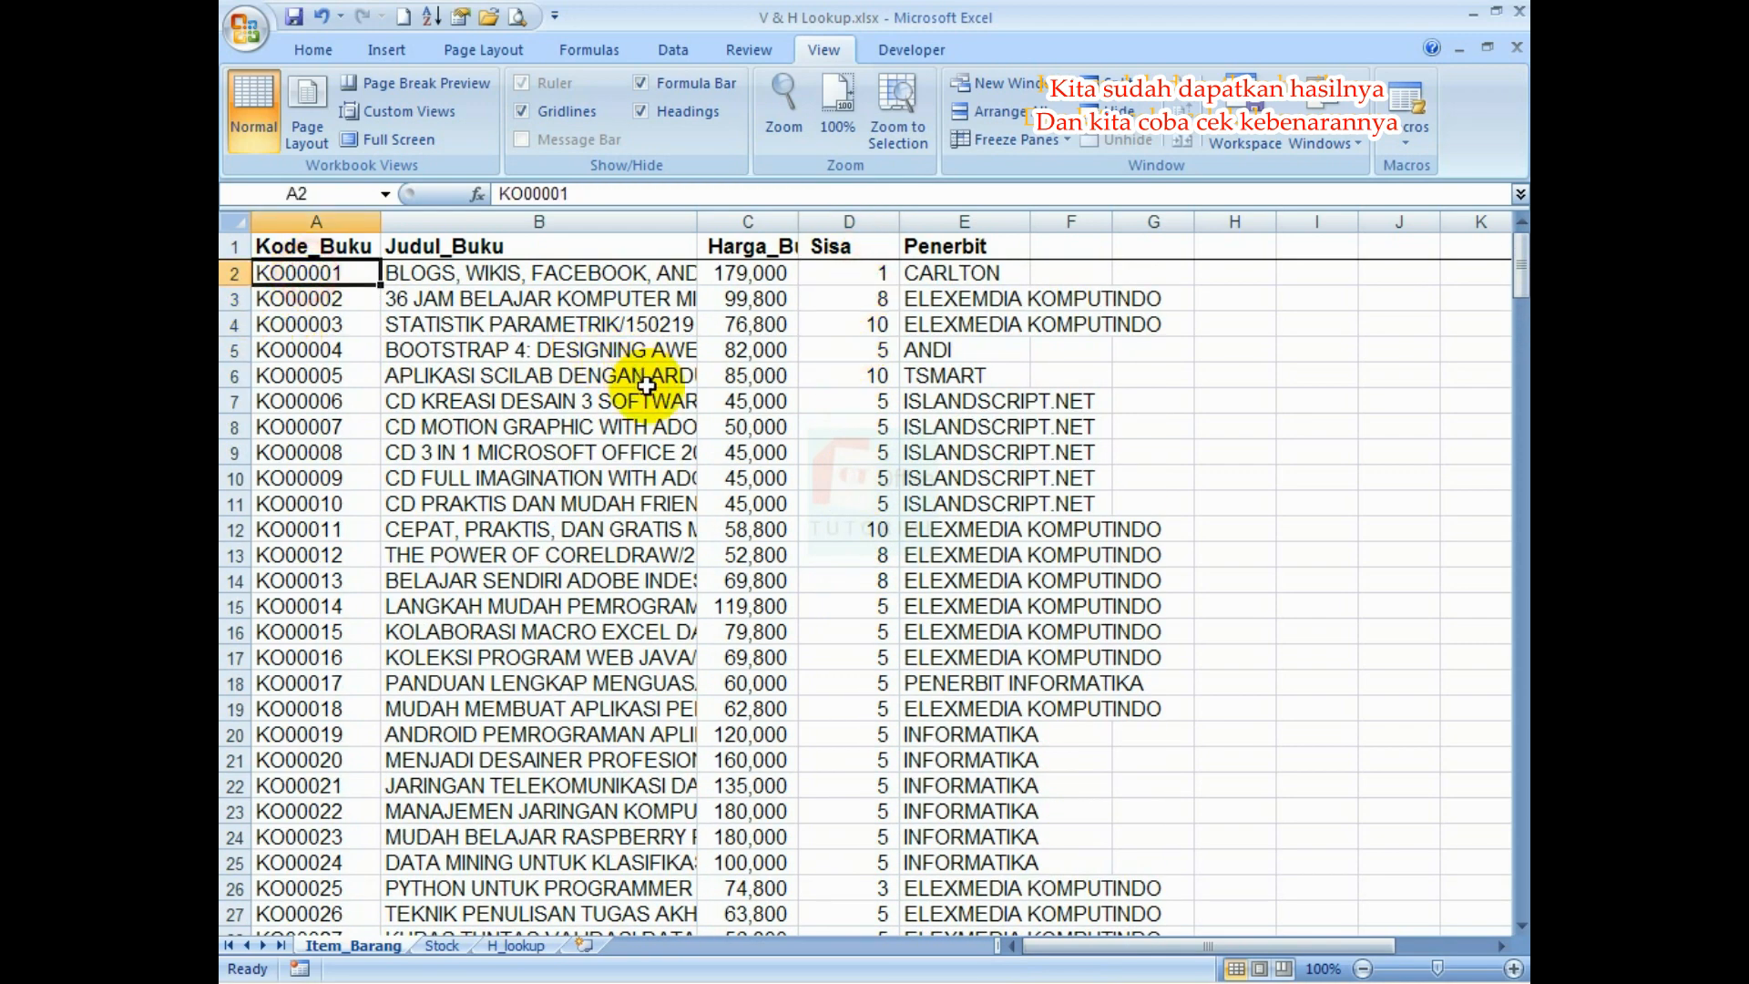
pyautogui.hotkey('ctrl', 'c')
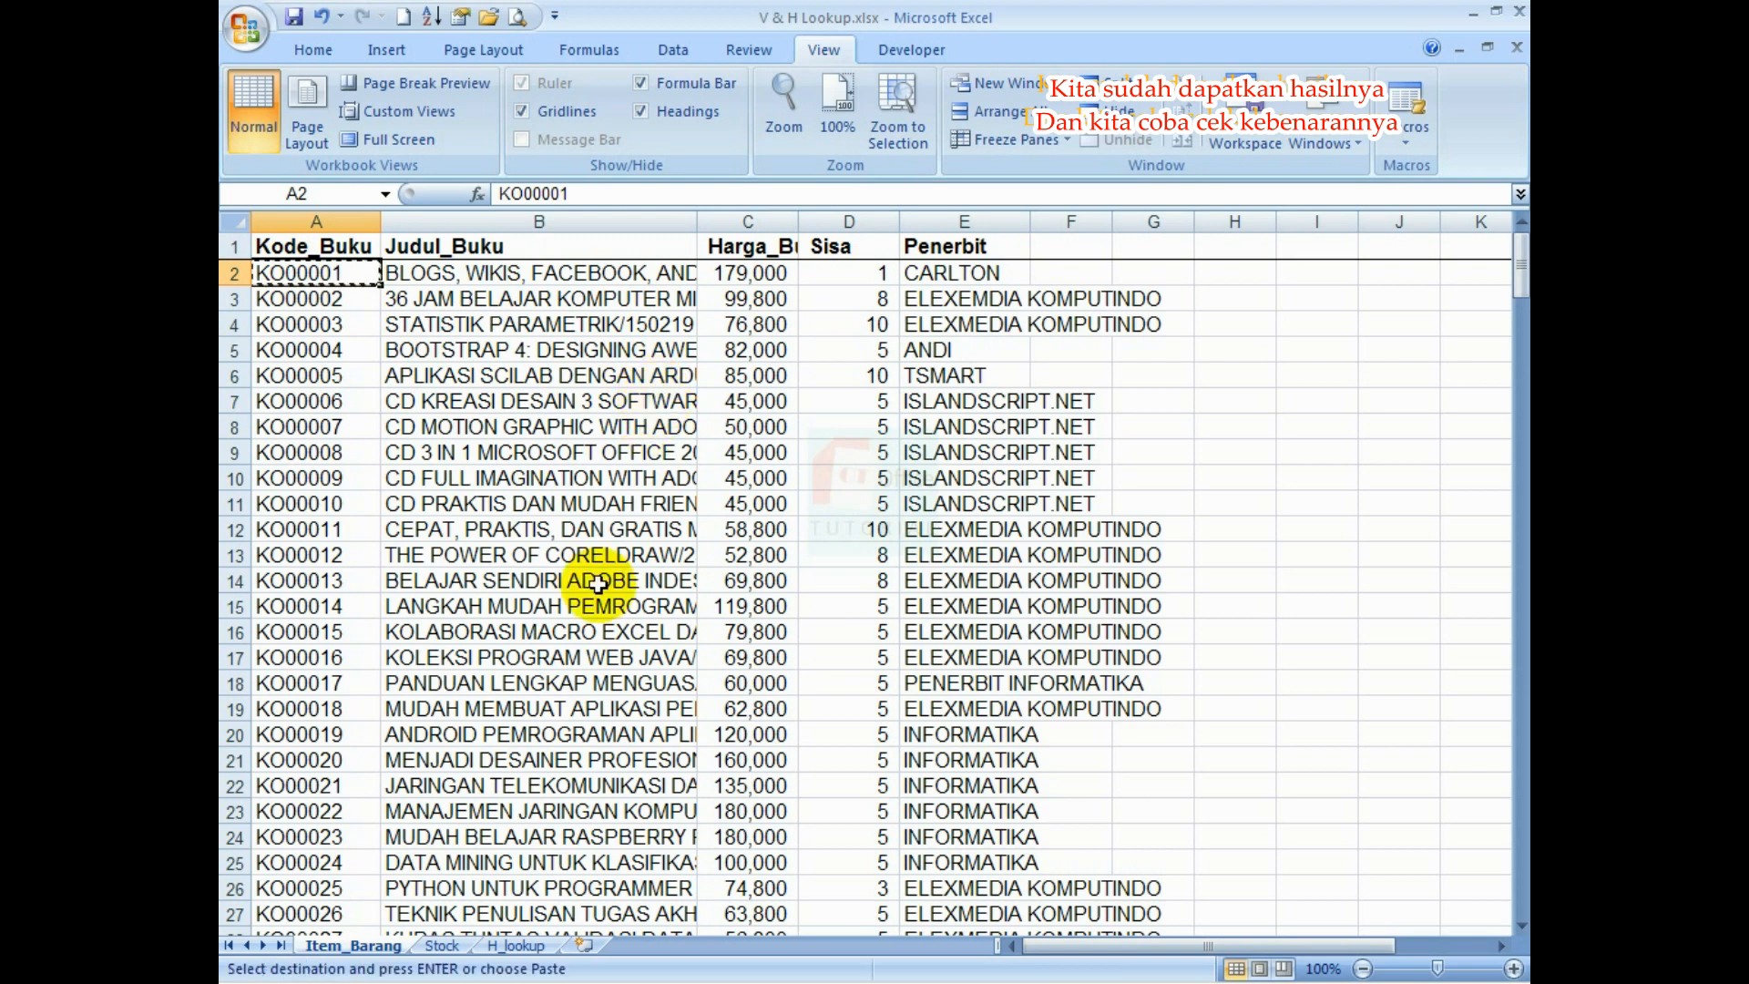
pyautogui.click(443, 945)
pyautogui.click(341, 222)
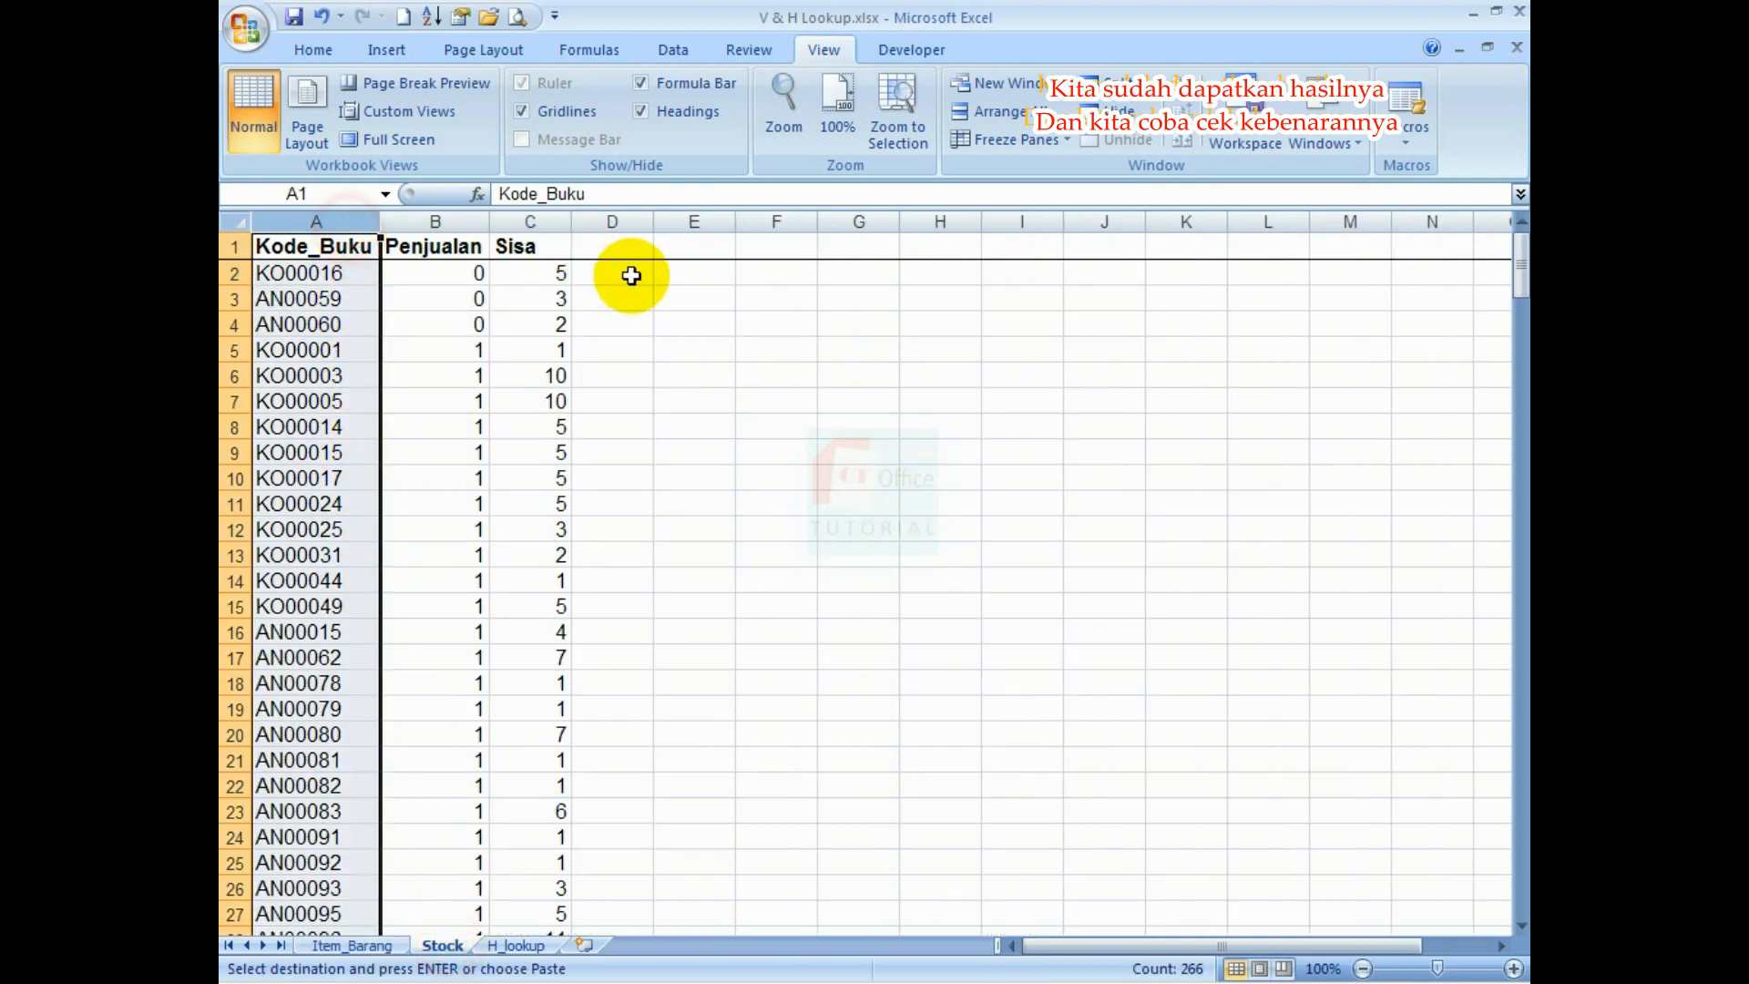
pyautogui.hotkey('ctrl', 'f')
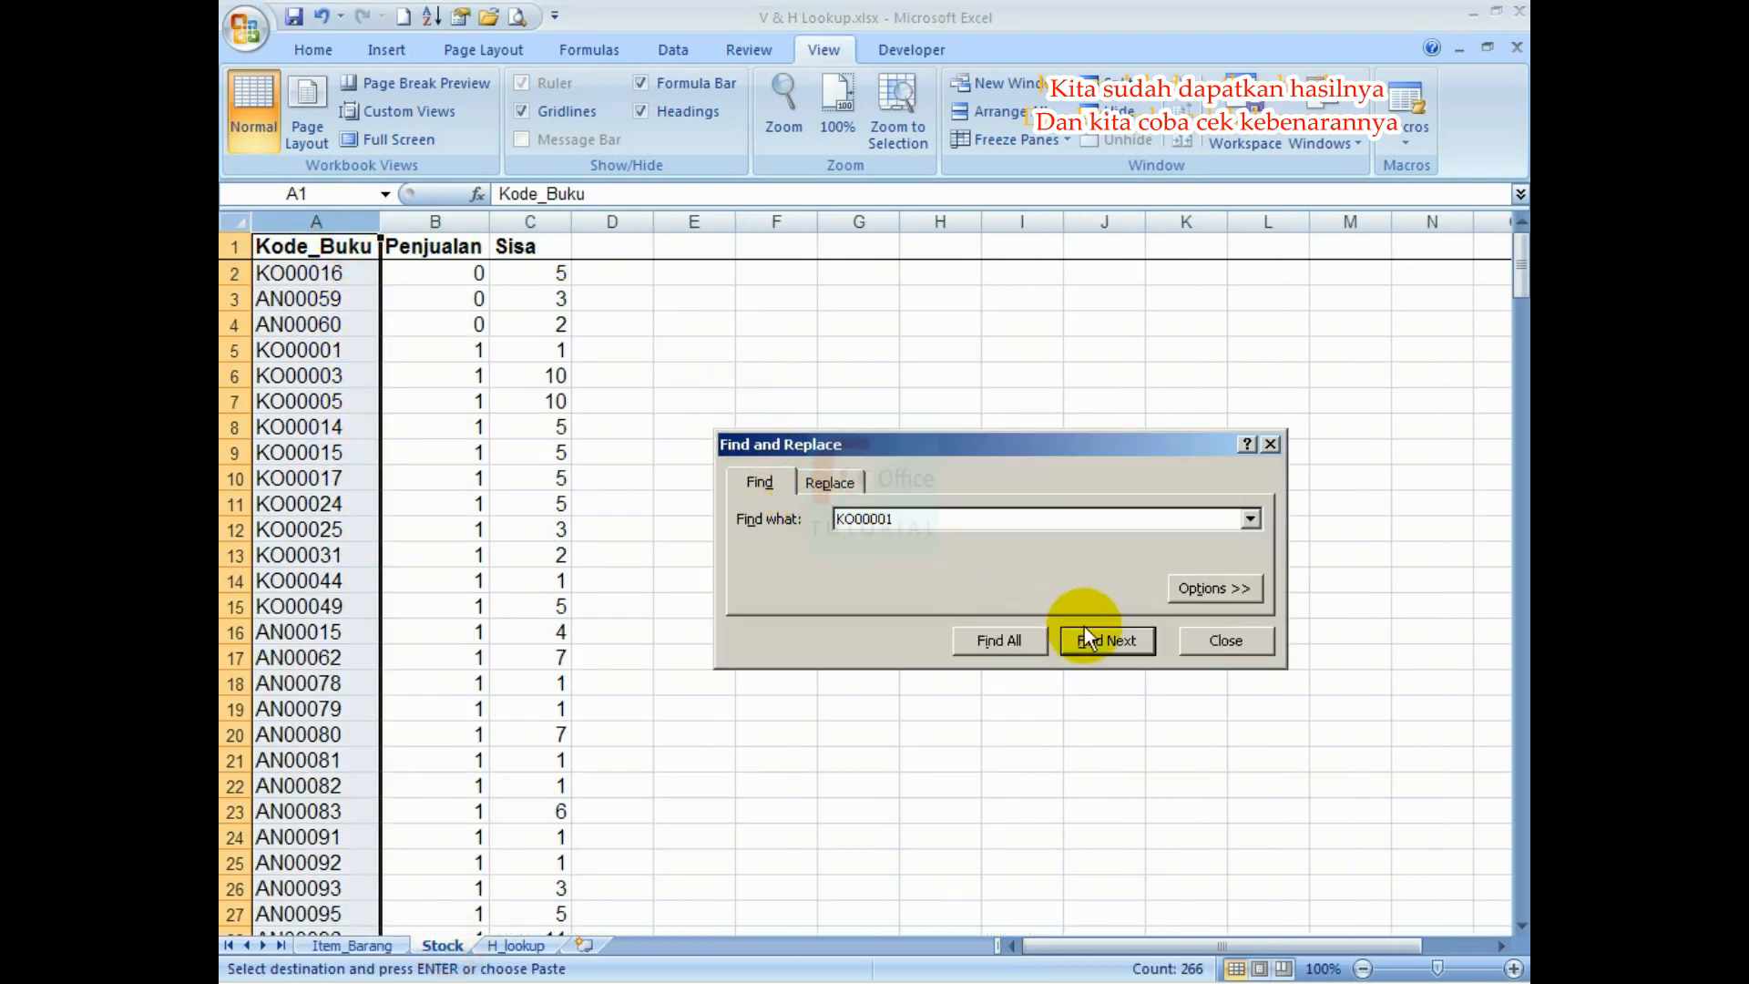
pyautogui.click(1090, 643)
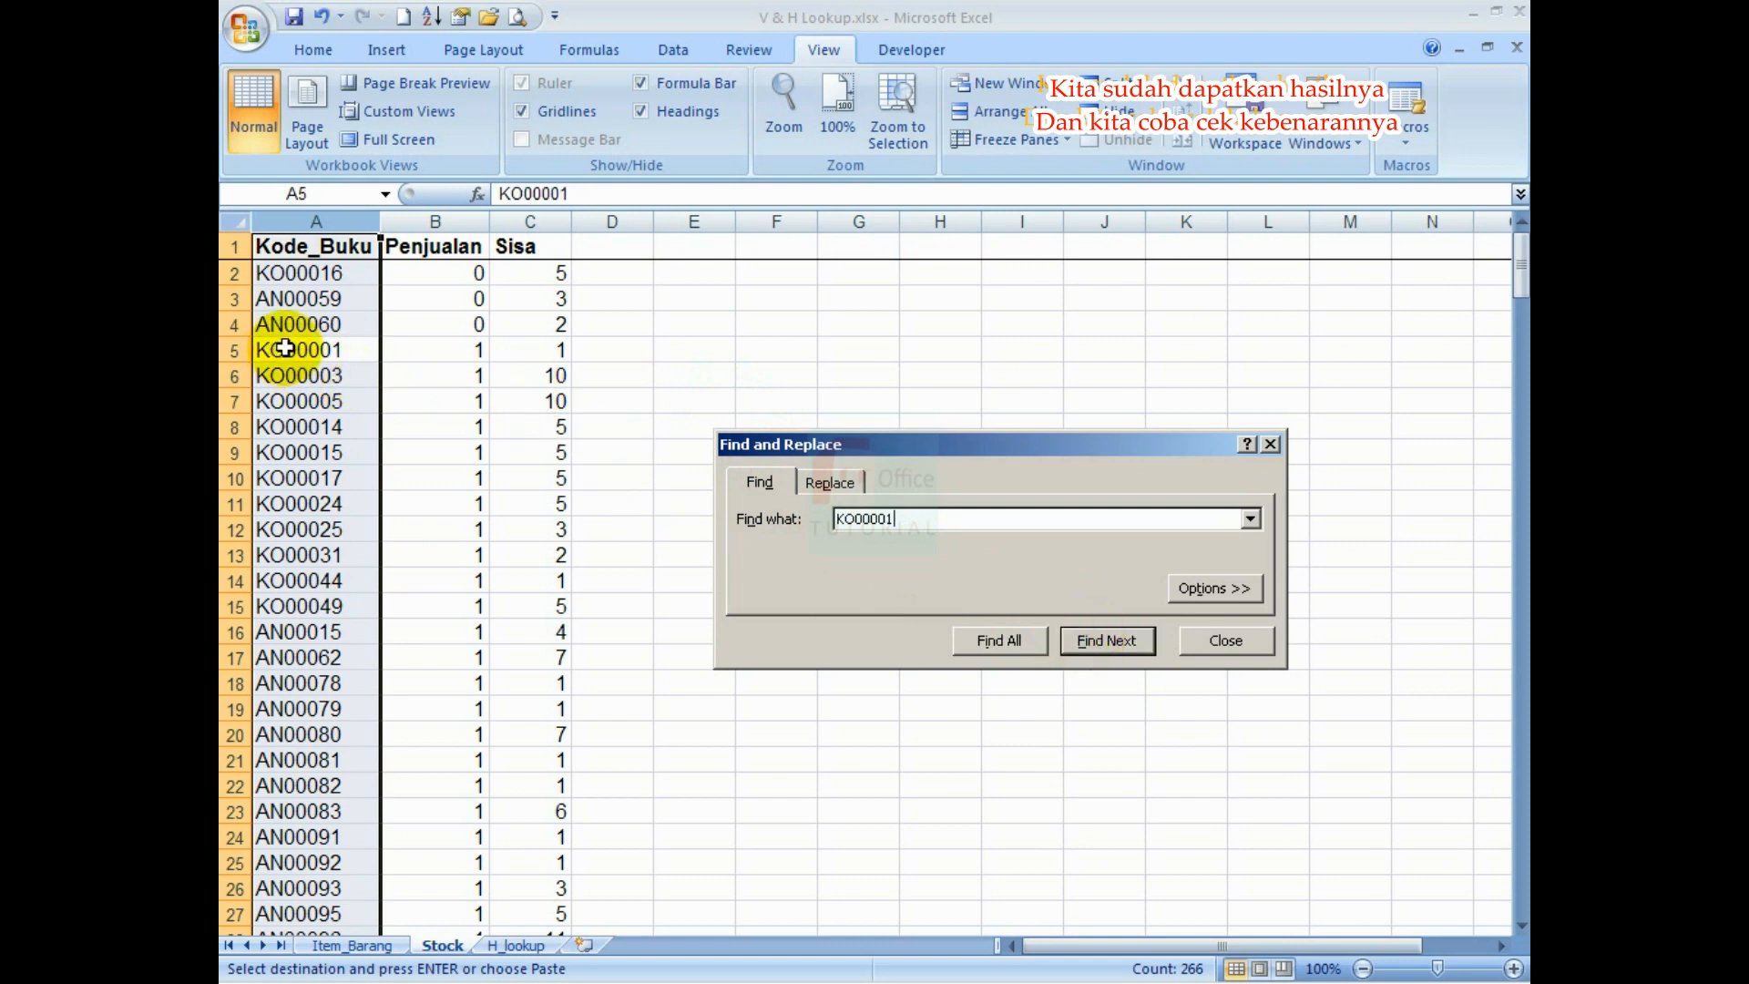
pyautogui.moveTo(273, 350); pyautogui.dragTo(531, 350)
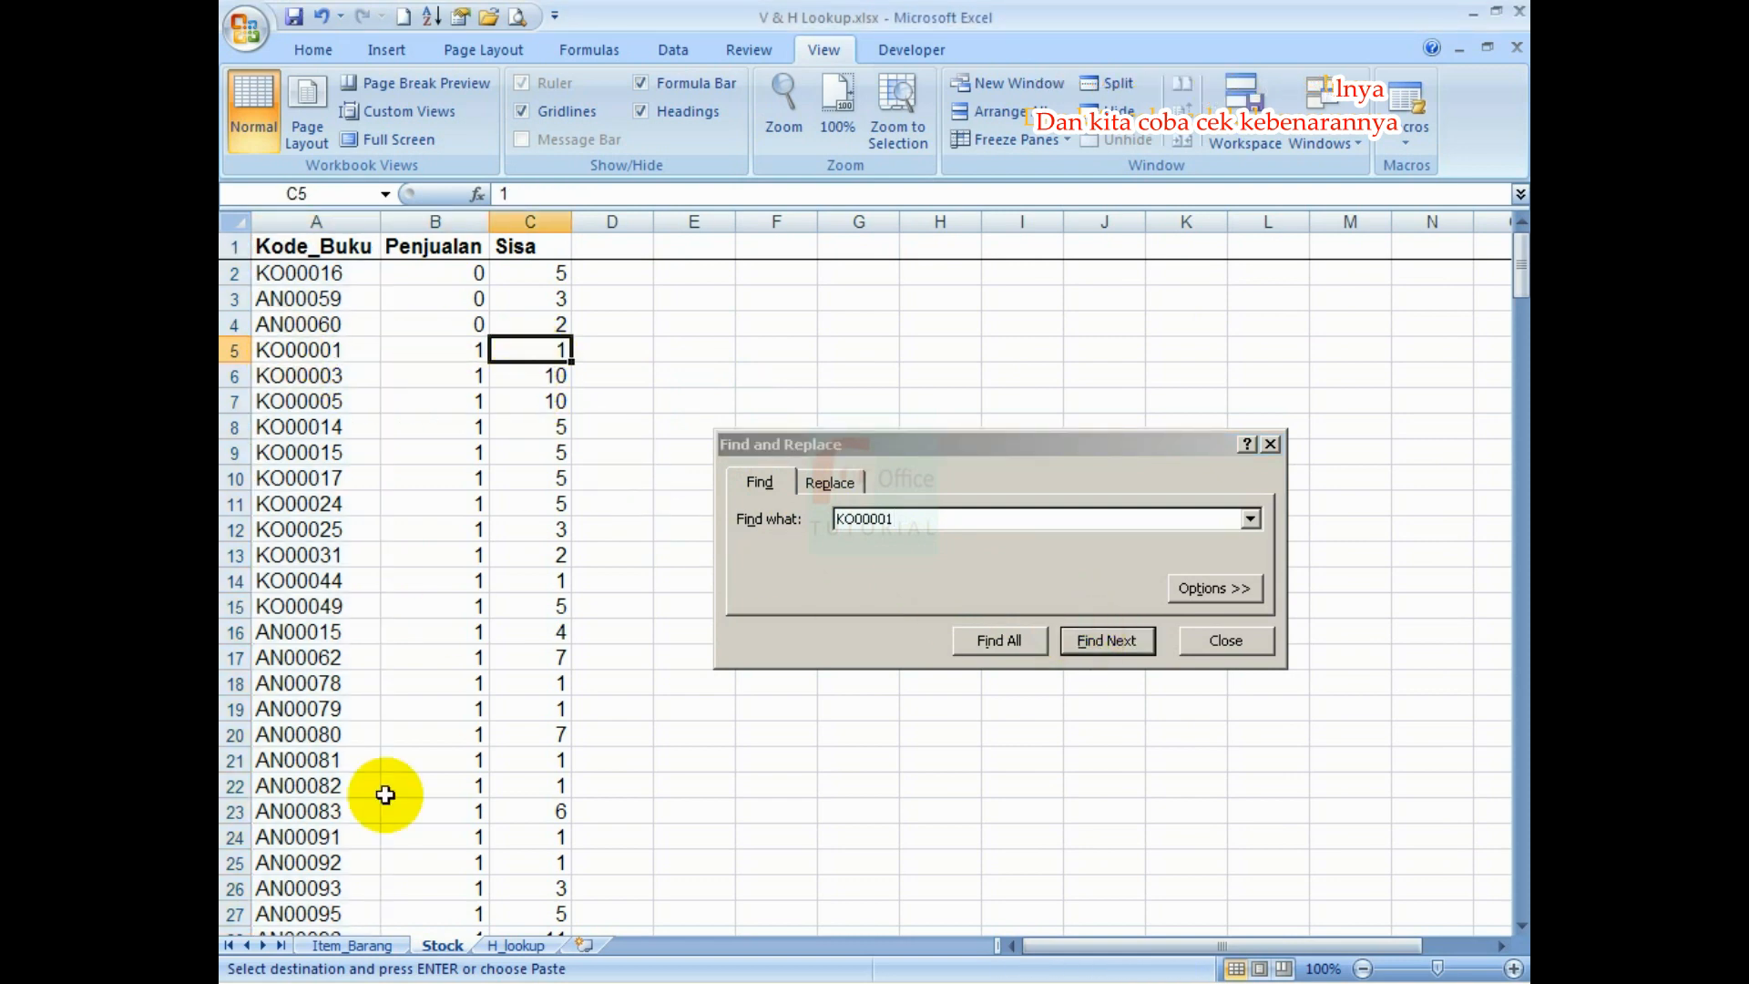
pyautogui.click(370, 947)
pyautogui.click(843, 273)
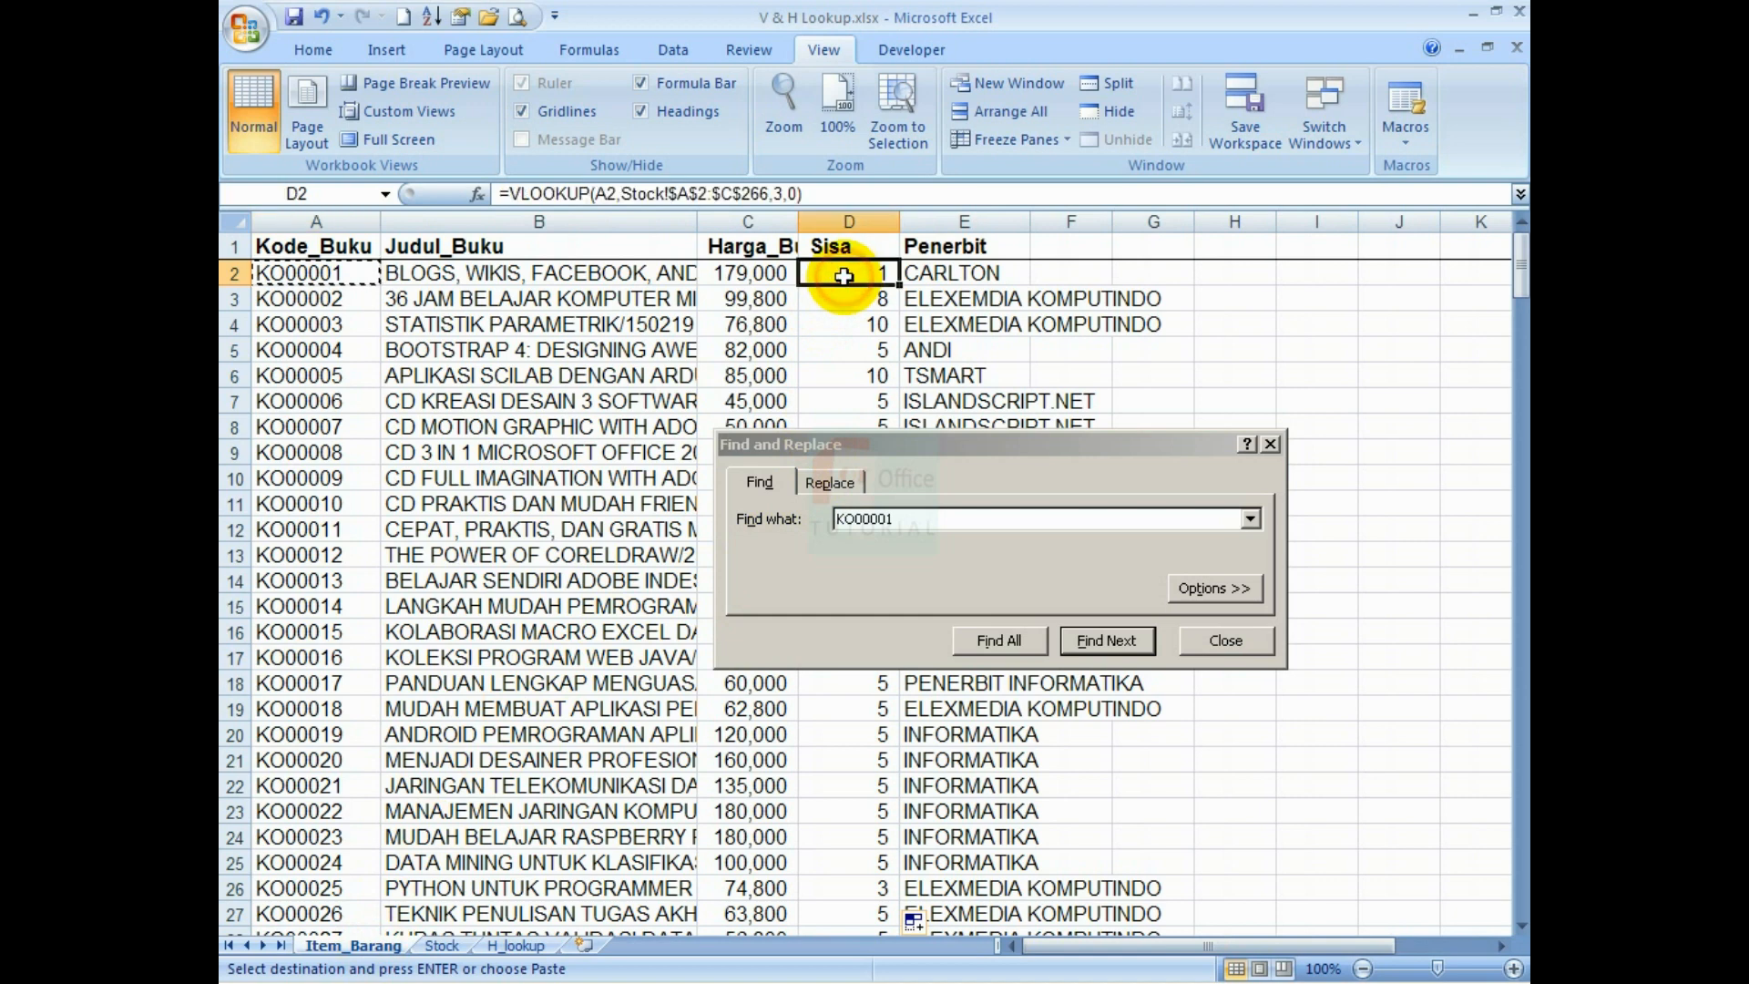
# Find book code KO00002 in the Stock sheet and compare its Sisa value with the VLOOKUP formula cell D3 on Item_Barang
pyautogui.click(339, 297)
pyautogui.hotkey('ctrl', 'c')
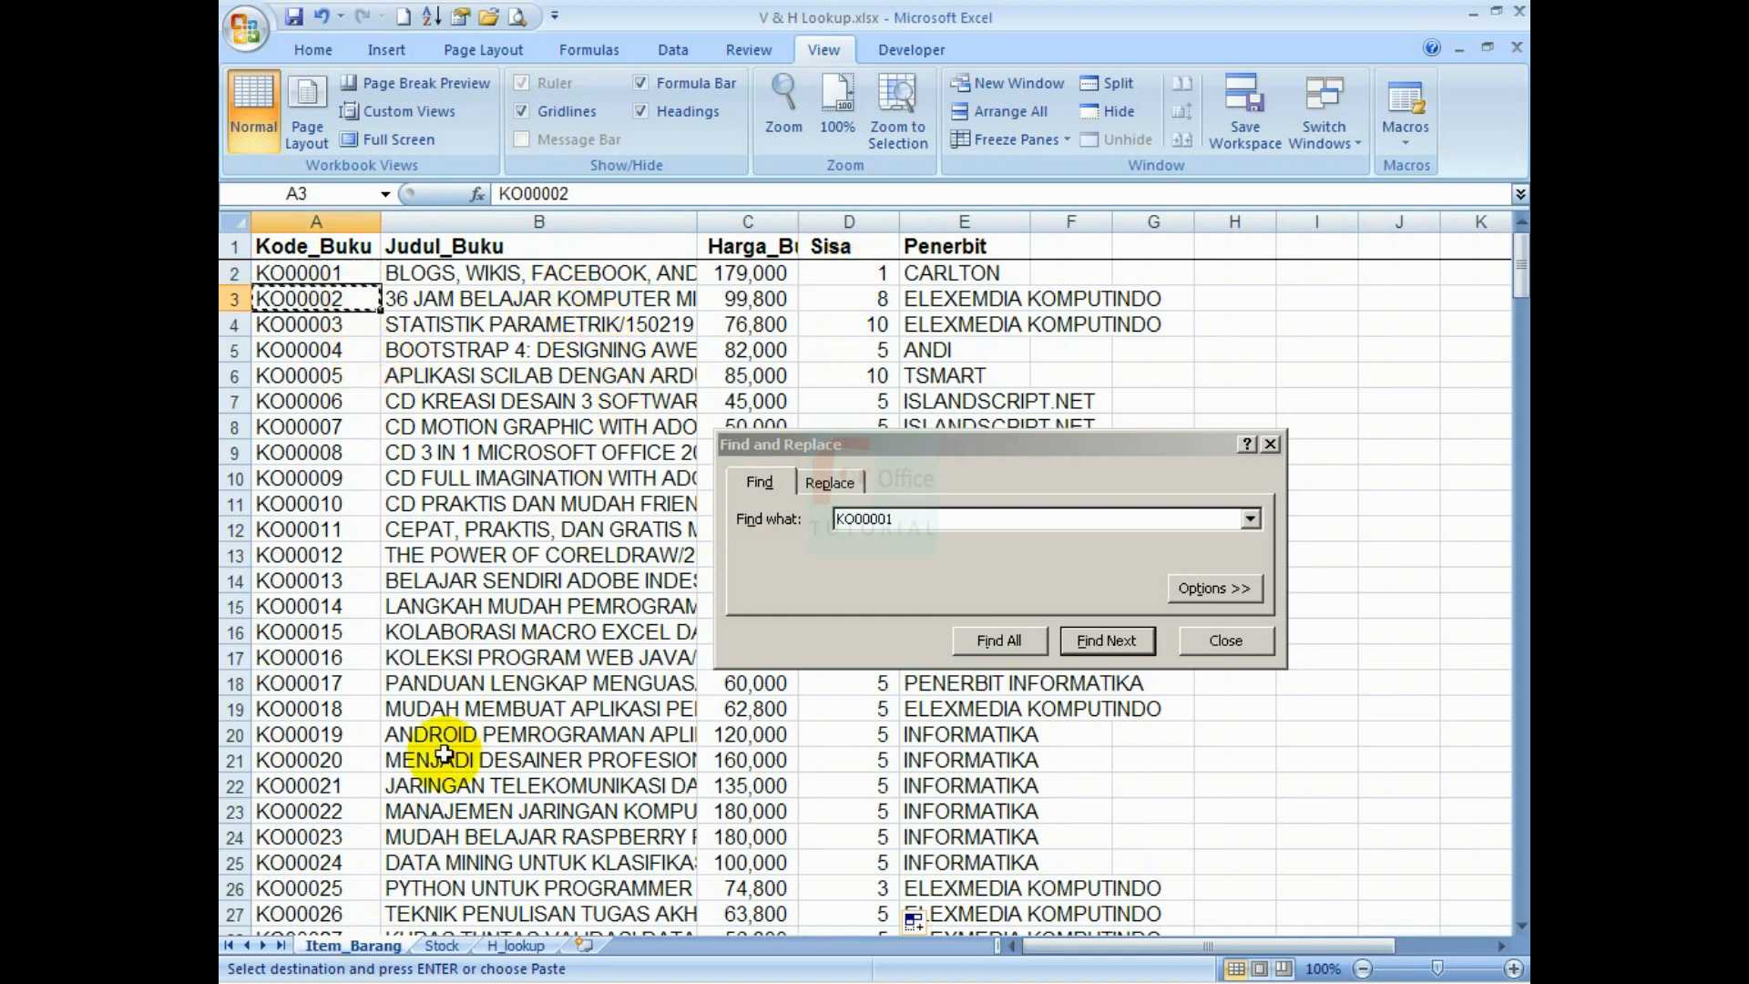
pyautogui.click(437, 946)
pyautogui.doubleClick(897, 521)
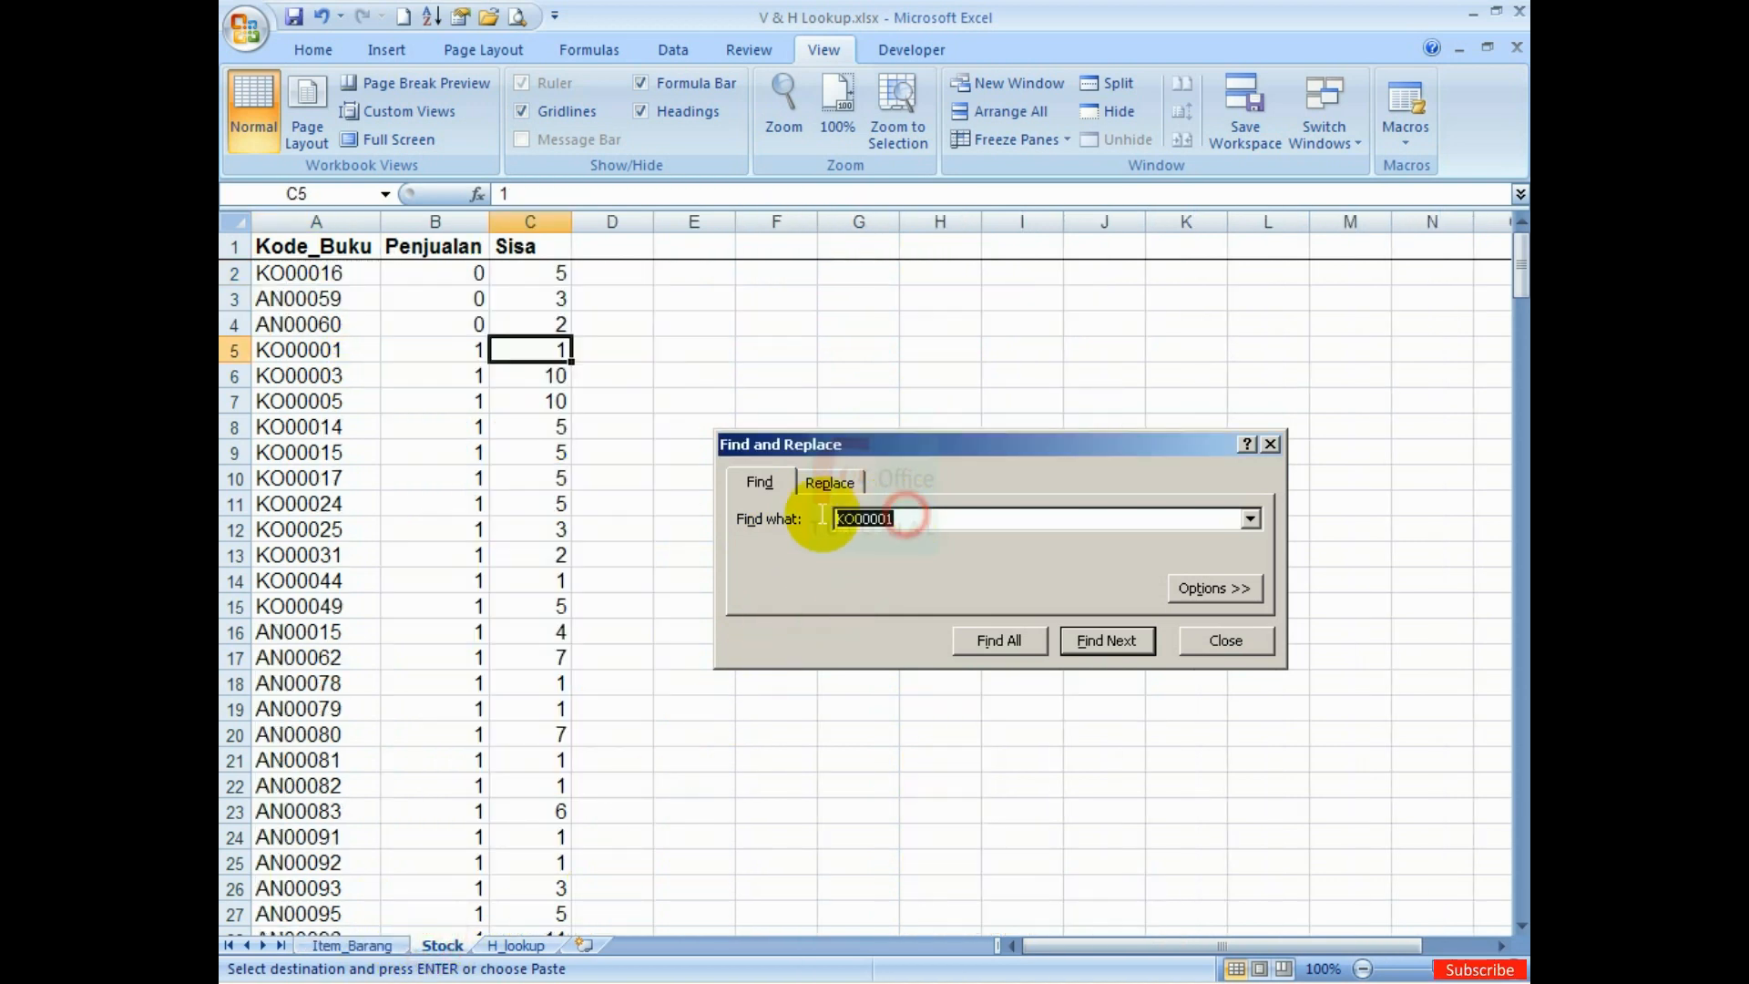
pyautogui.hotkey('ctrl', 'v')
pyautogui.click(1127, 645)
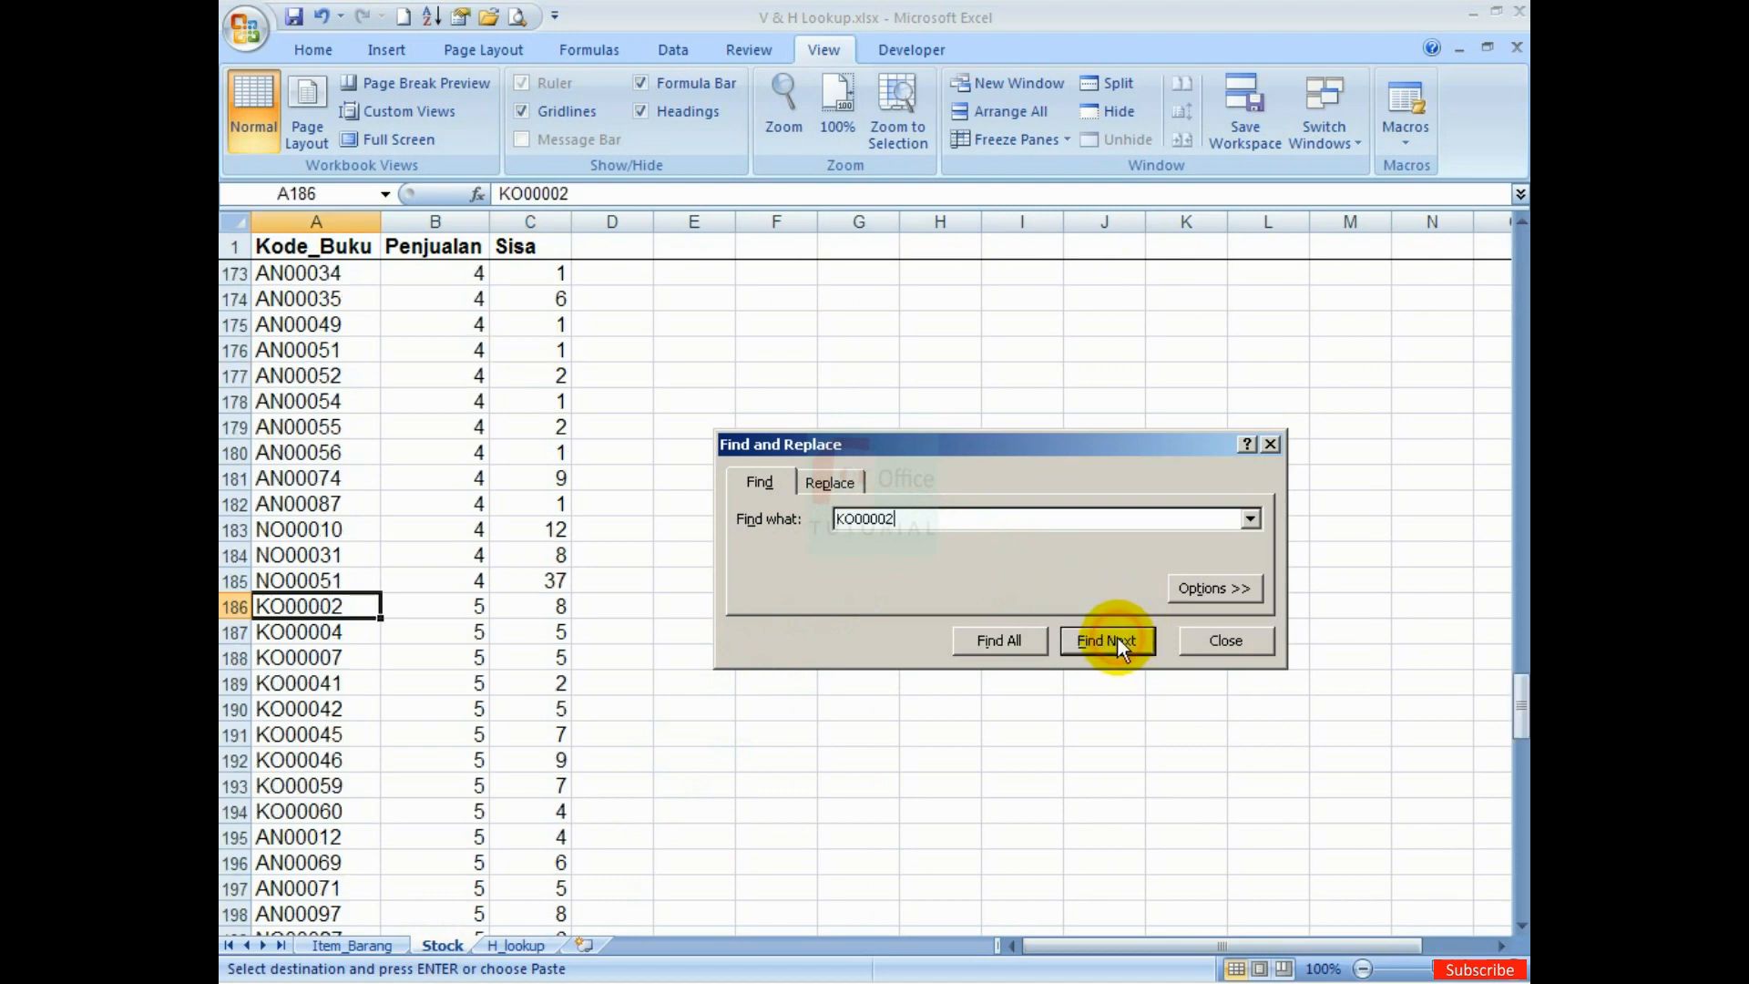
pyautogui.click(533, 604)
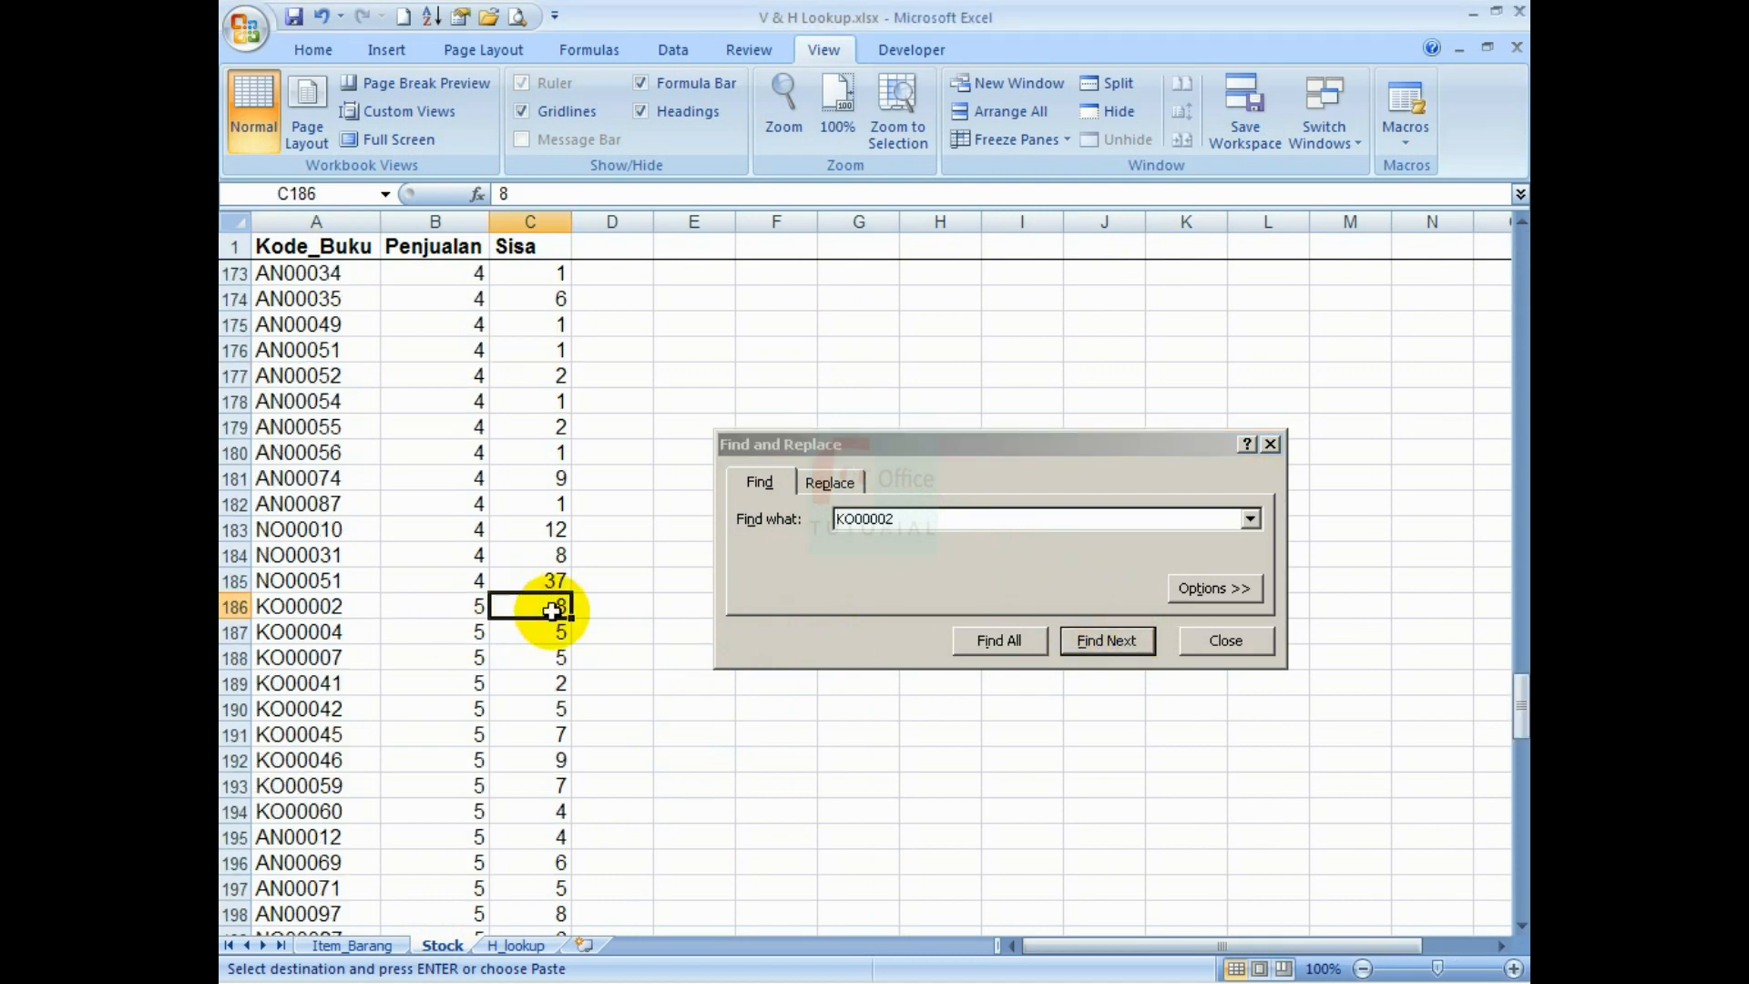
pyautogui.click(369, 945)
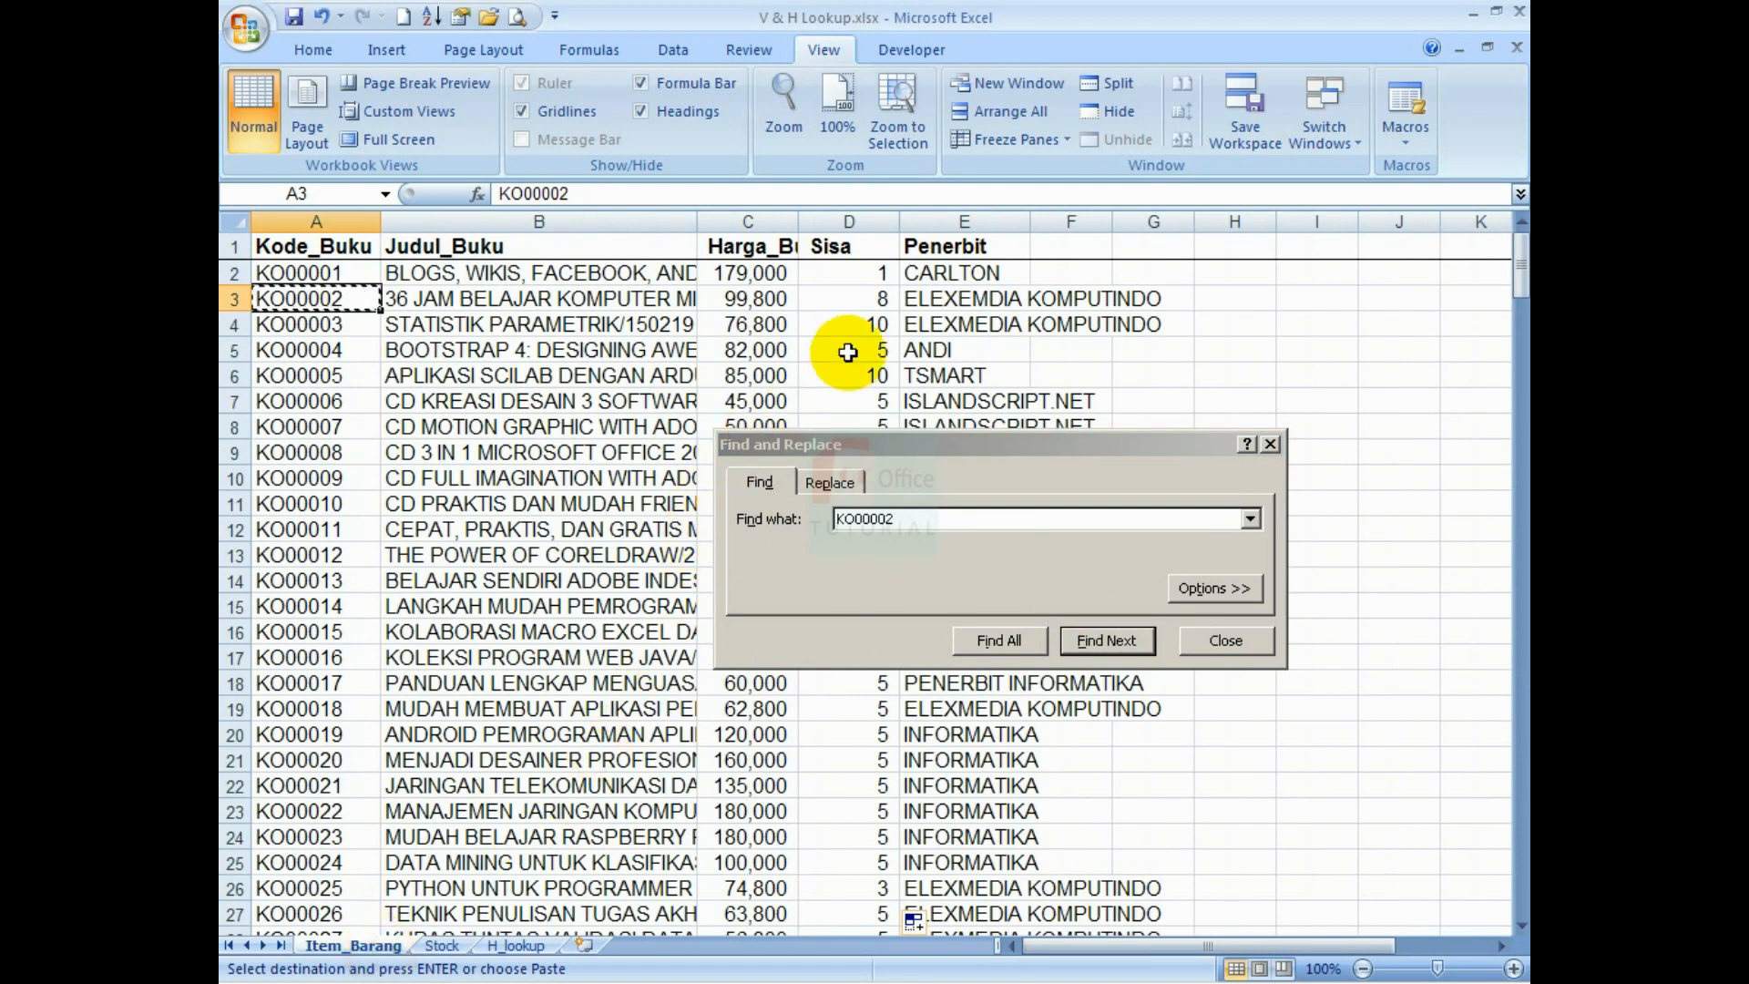
pyautogui.doubleClick(865, 299)
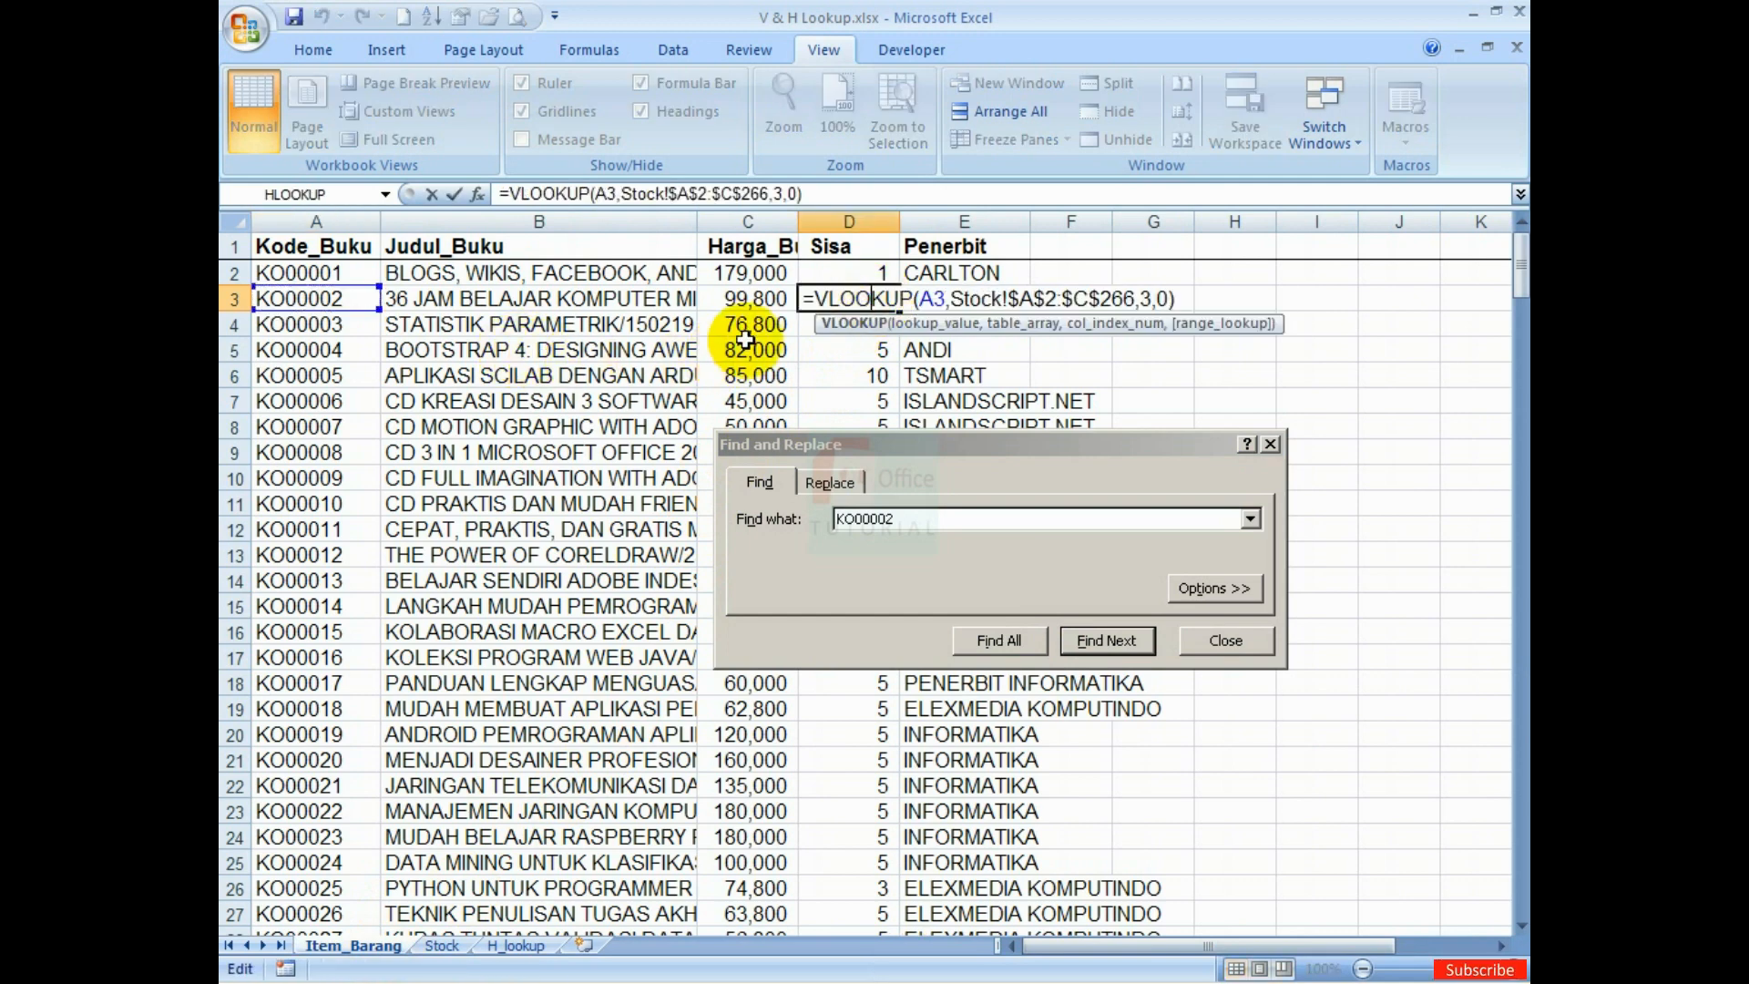
pyautogui.press('Return')
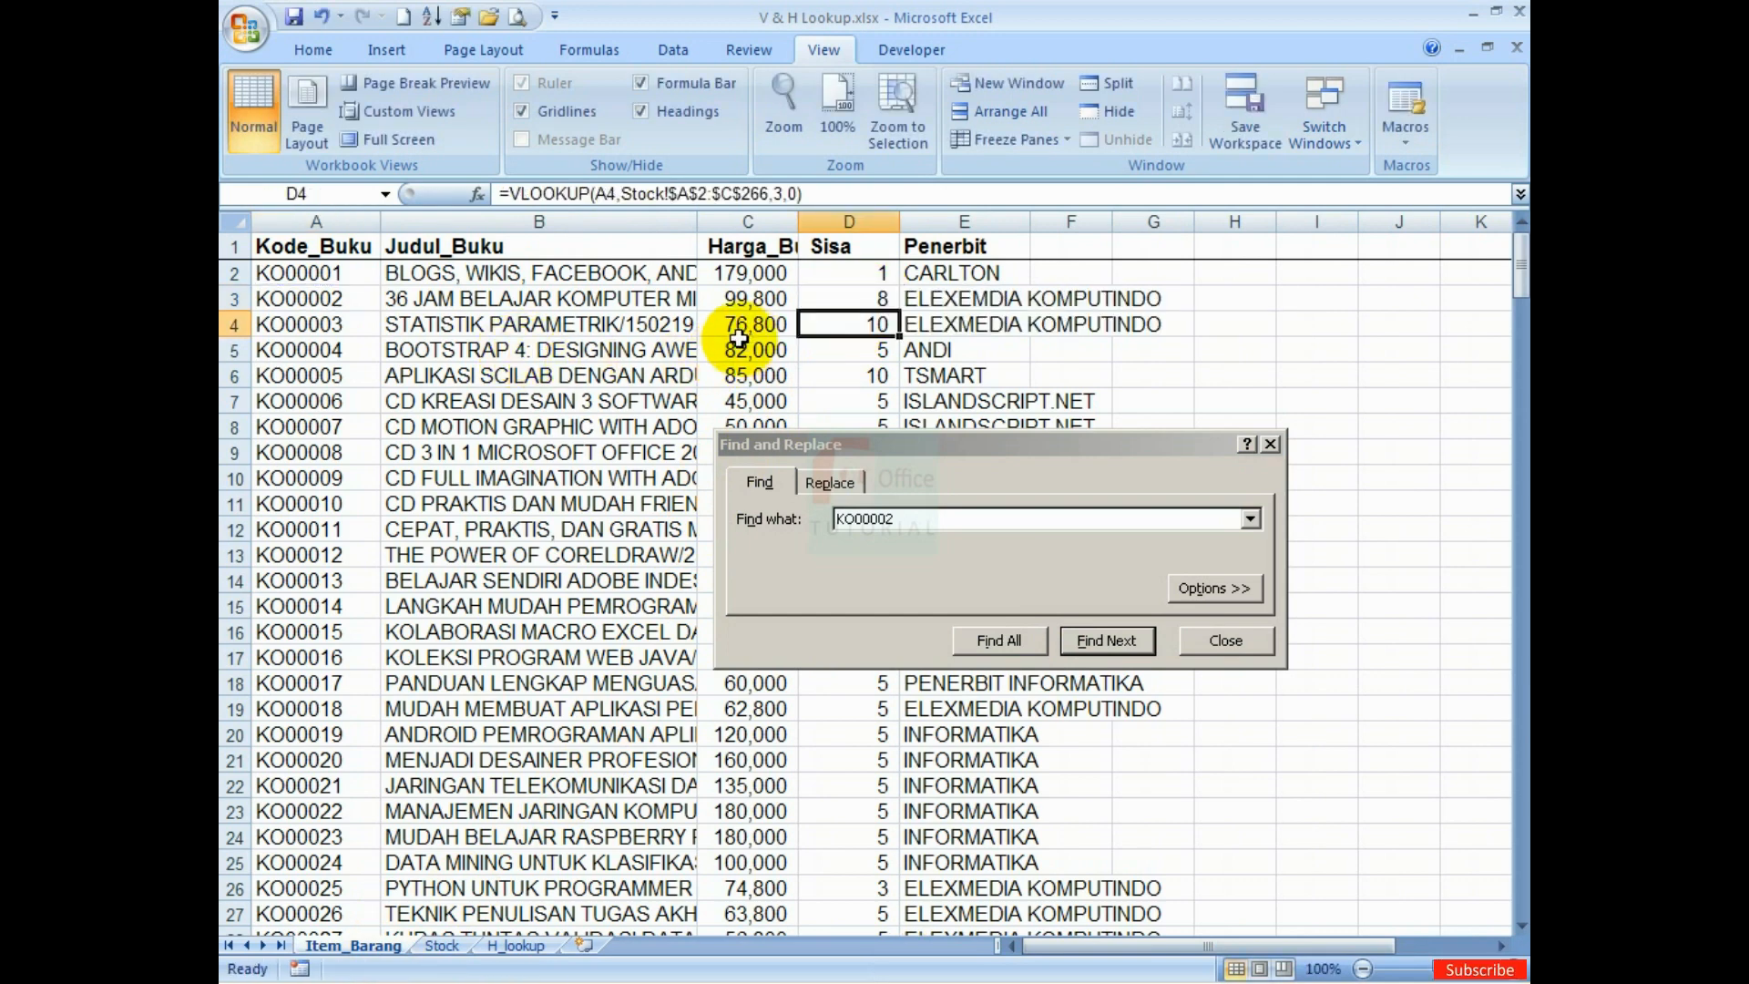
# Find book code KO00003 in the Stock sheet and compare its Sisa value with cell D4 on Item_Barang
pyautogui.click(339, 325)
pyautogui.hotkey('ctrl', 'c')
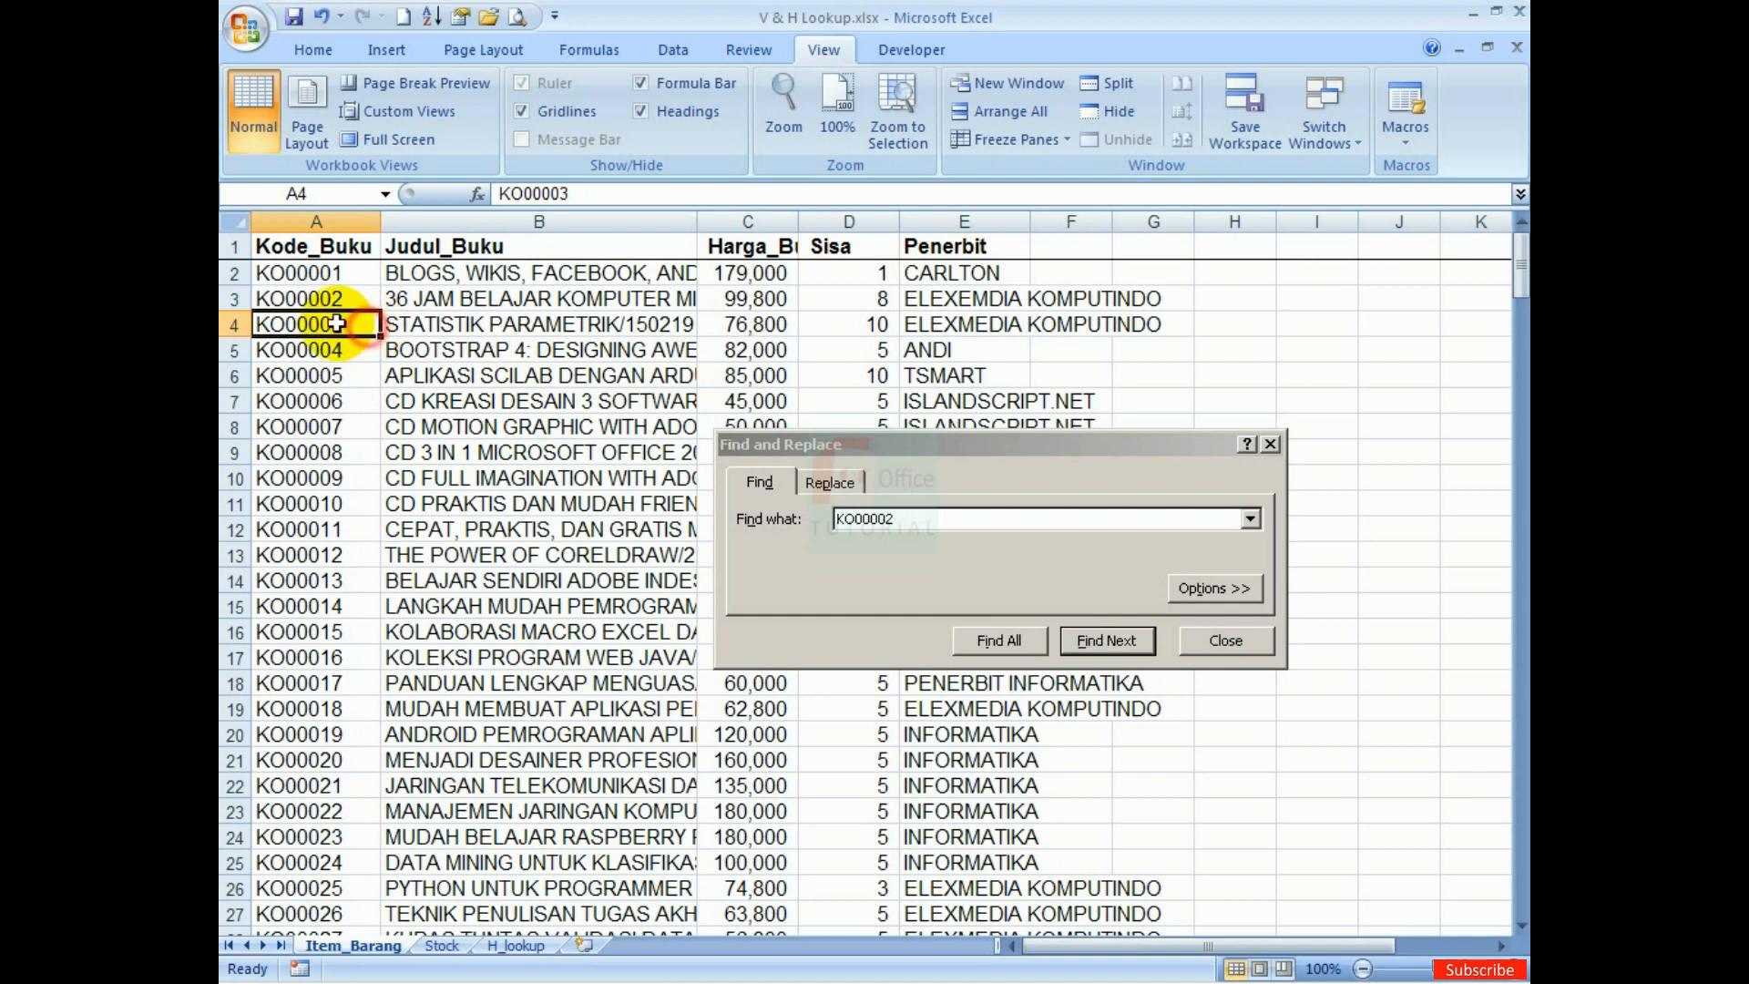
pyautogui.click(441, 945)
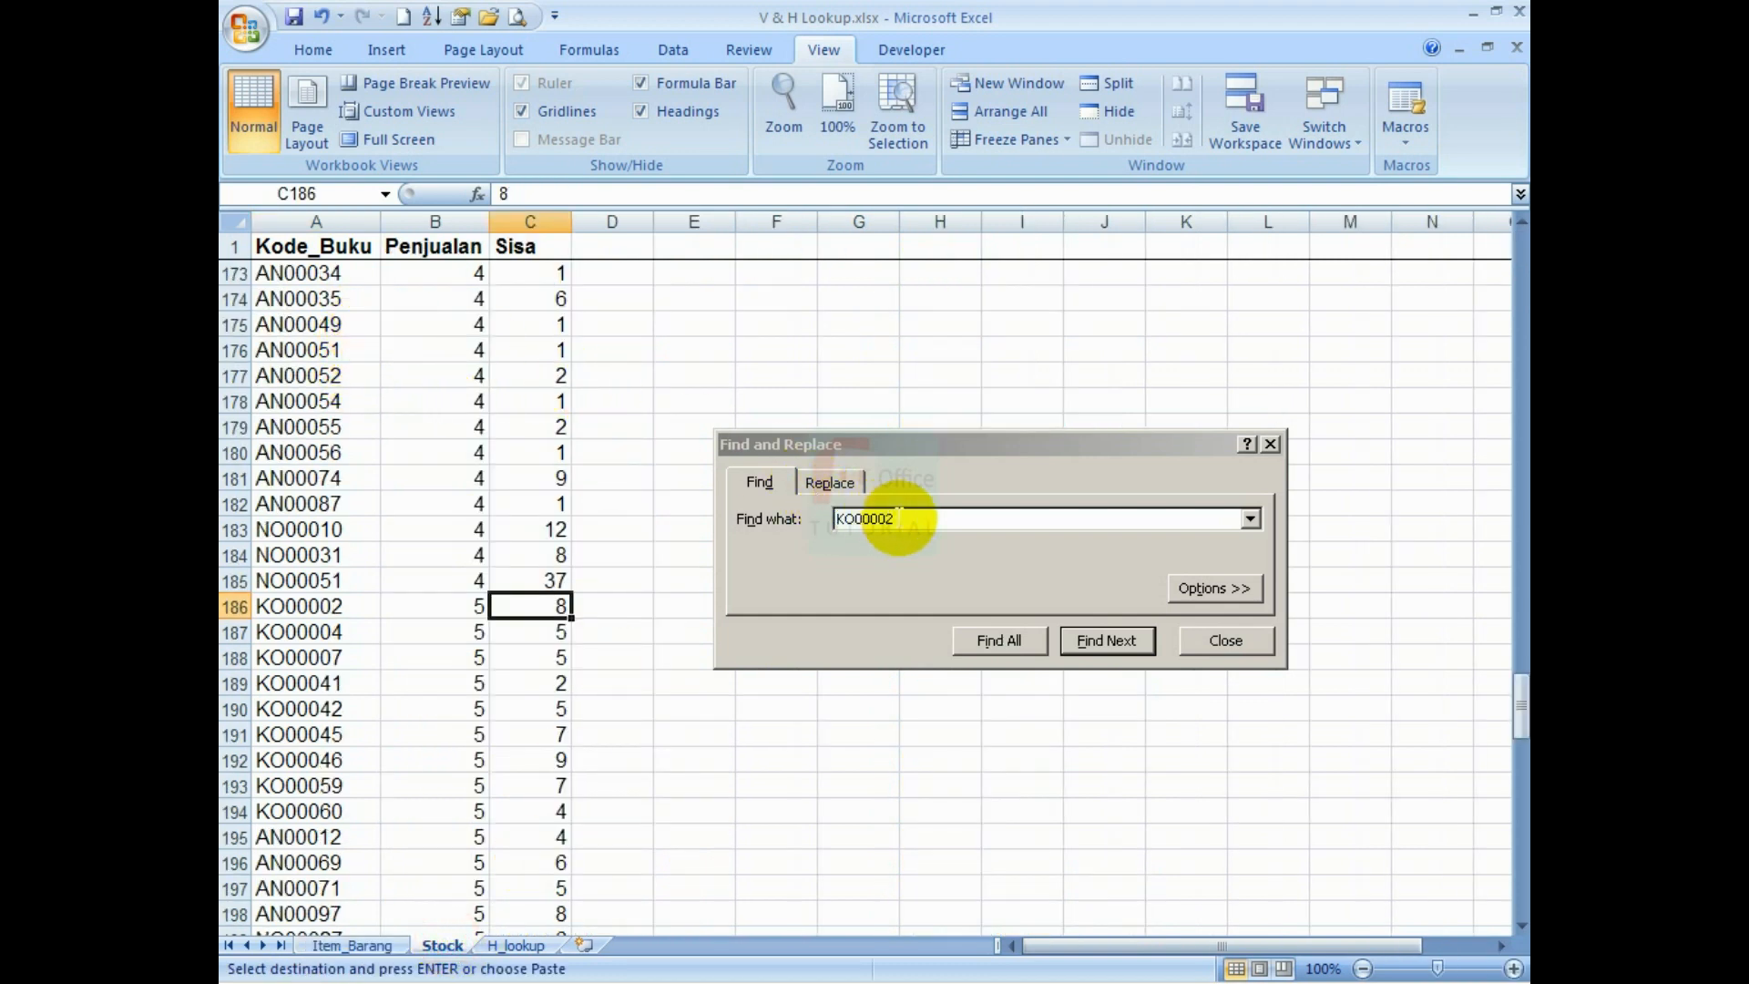
pyautogui.click(902, 519)
pyautogui.moveTo(929, 517); pyautogui.dragTo(791, 521)
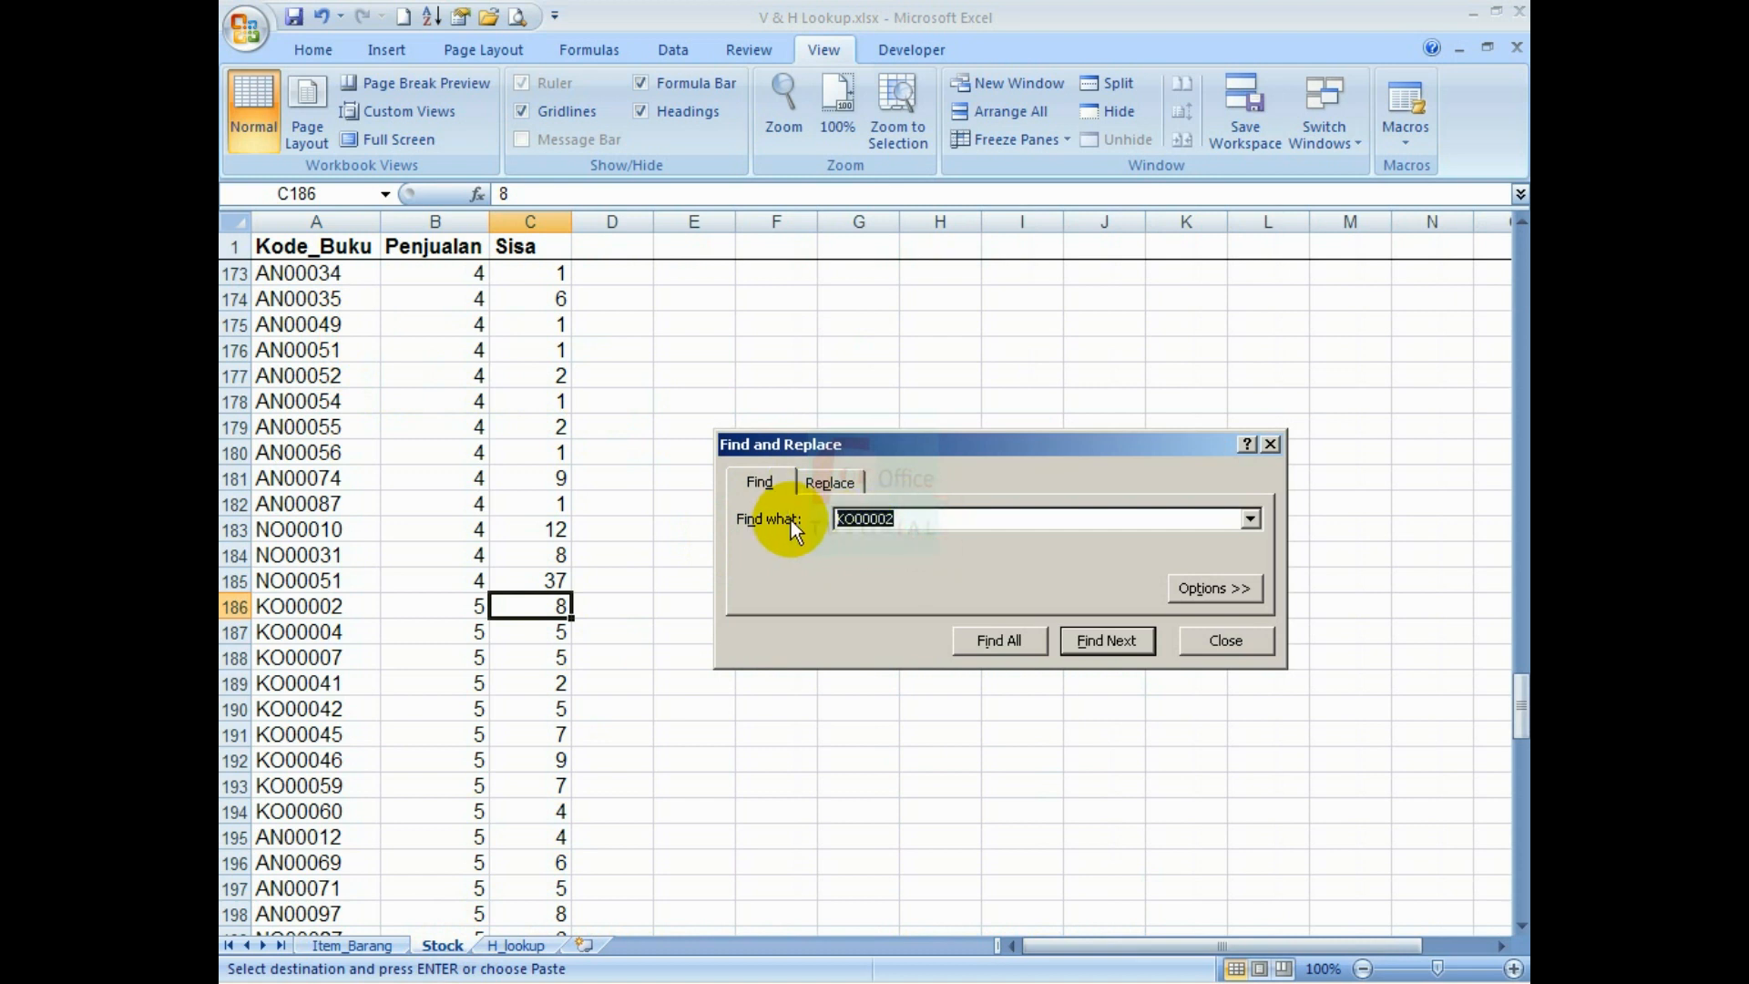
pyautogui.hotkey('ctrl', 'v')
pyautogui.click(1100, 638)
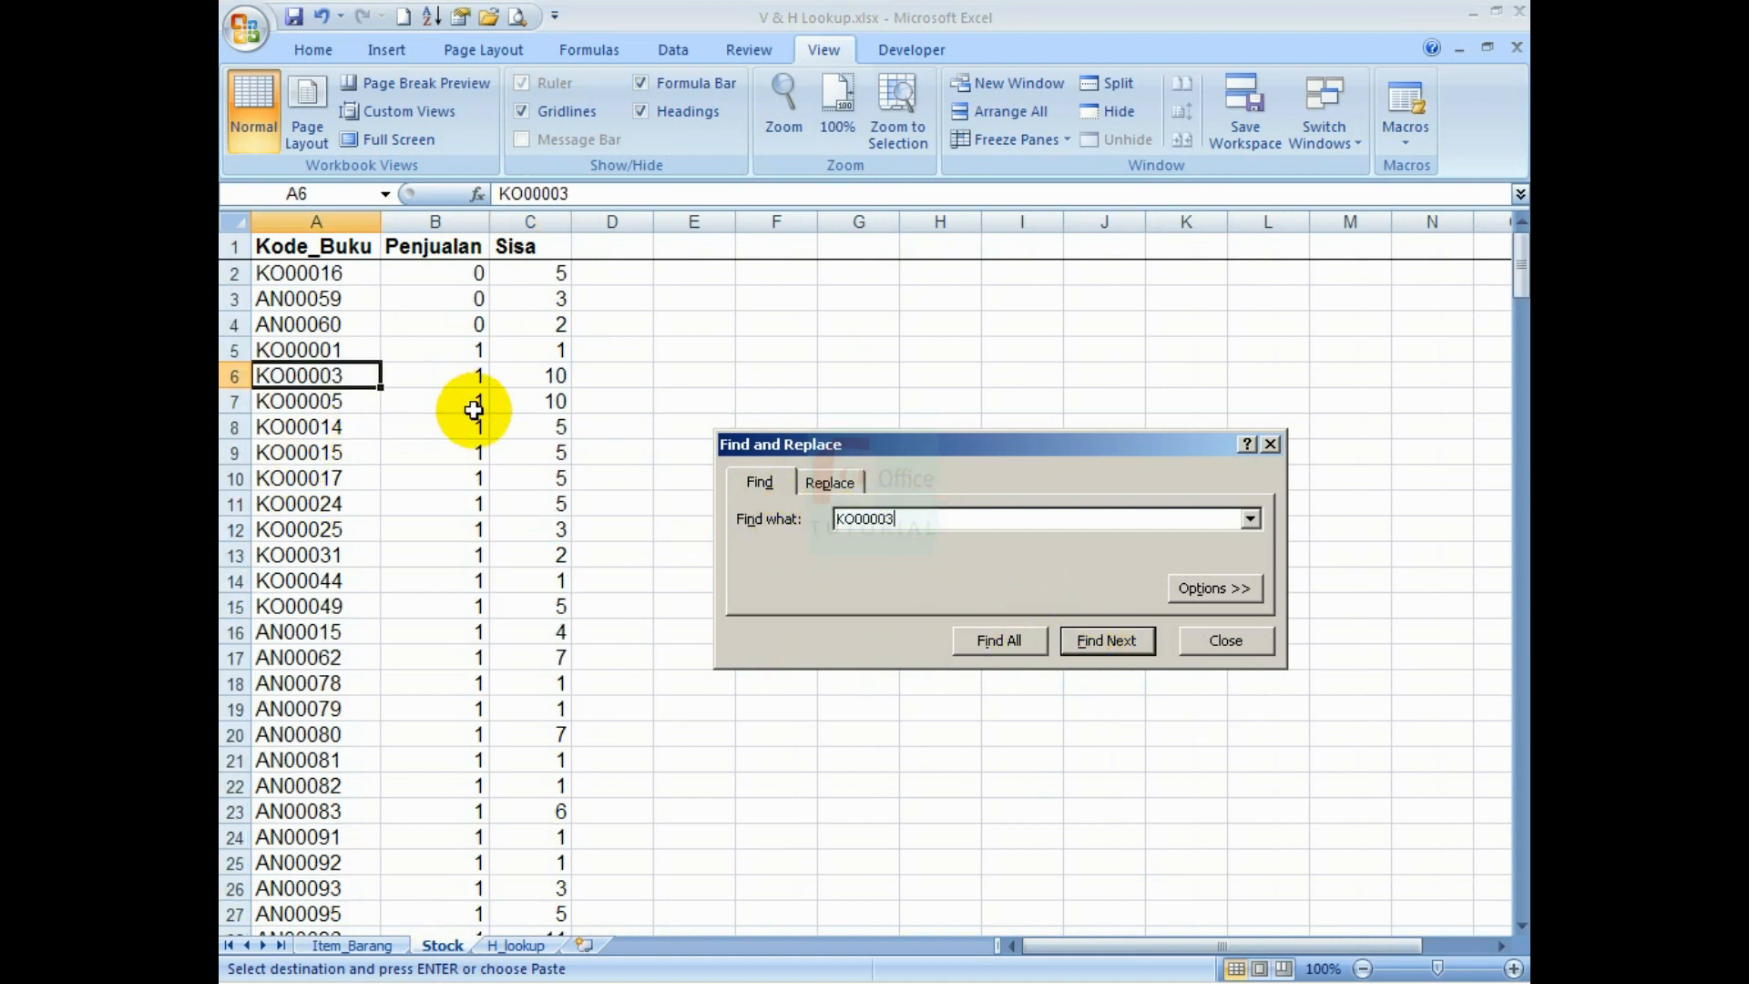
pyautogui.click(545, 373)
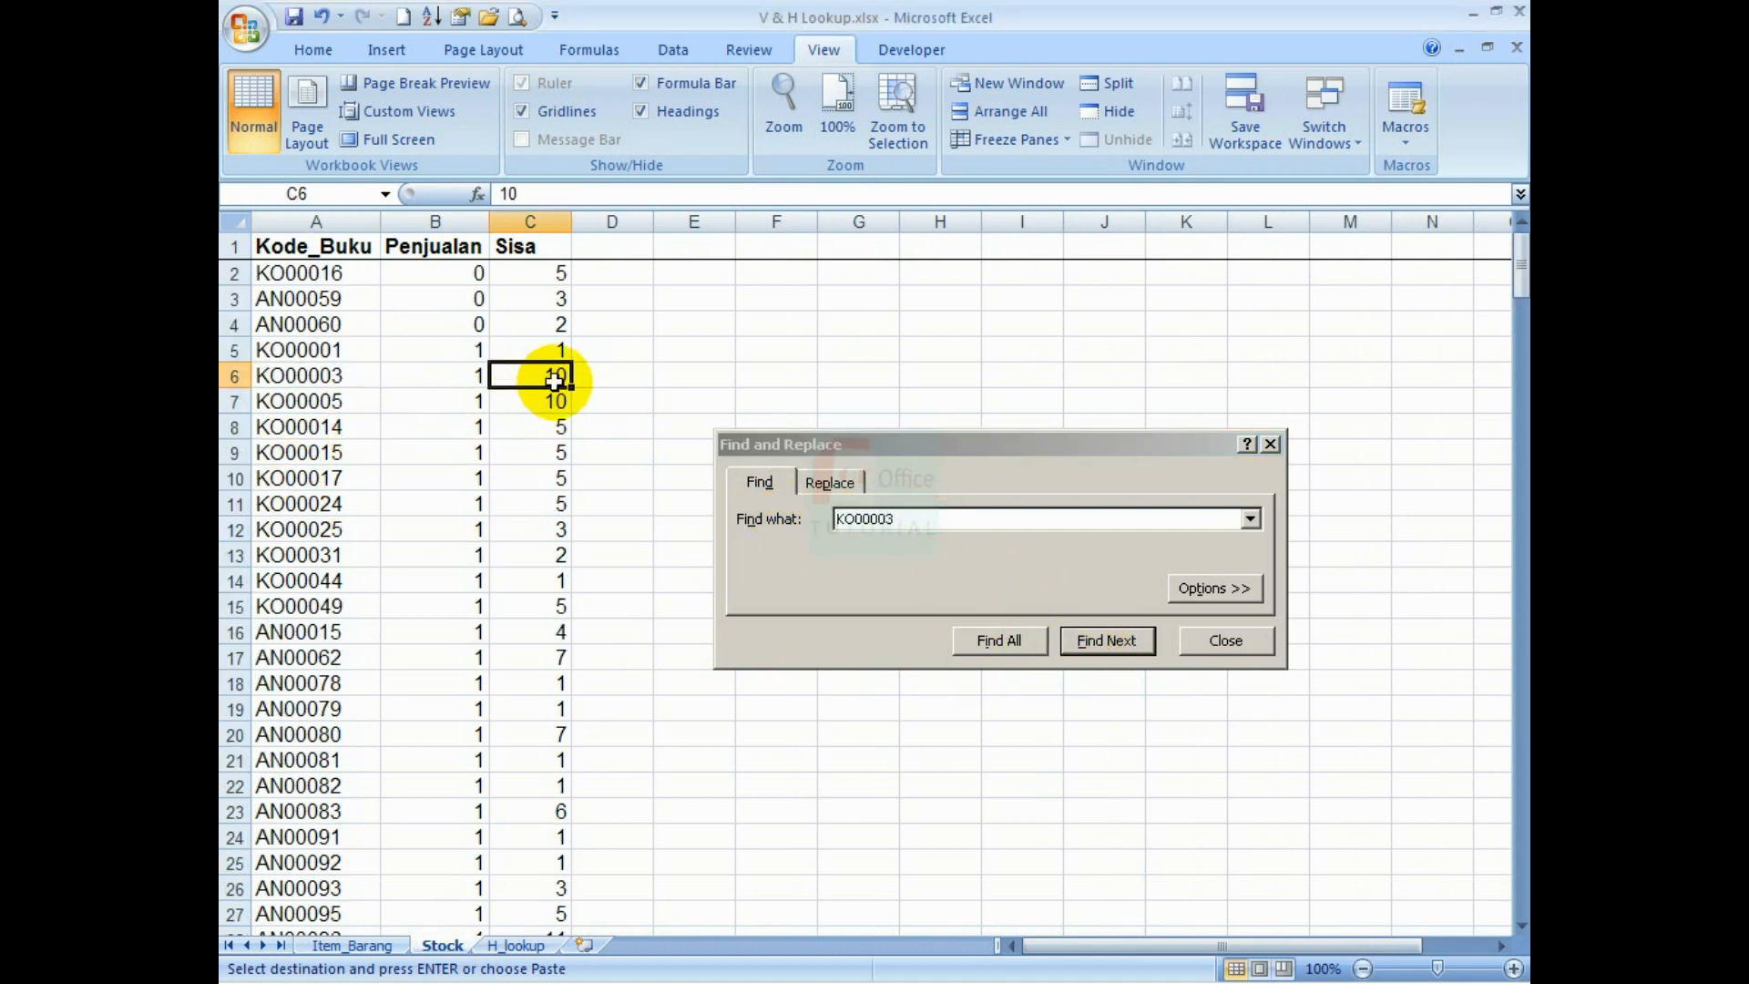
pyautogui.click(352, 944)
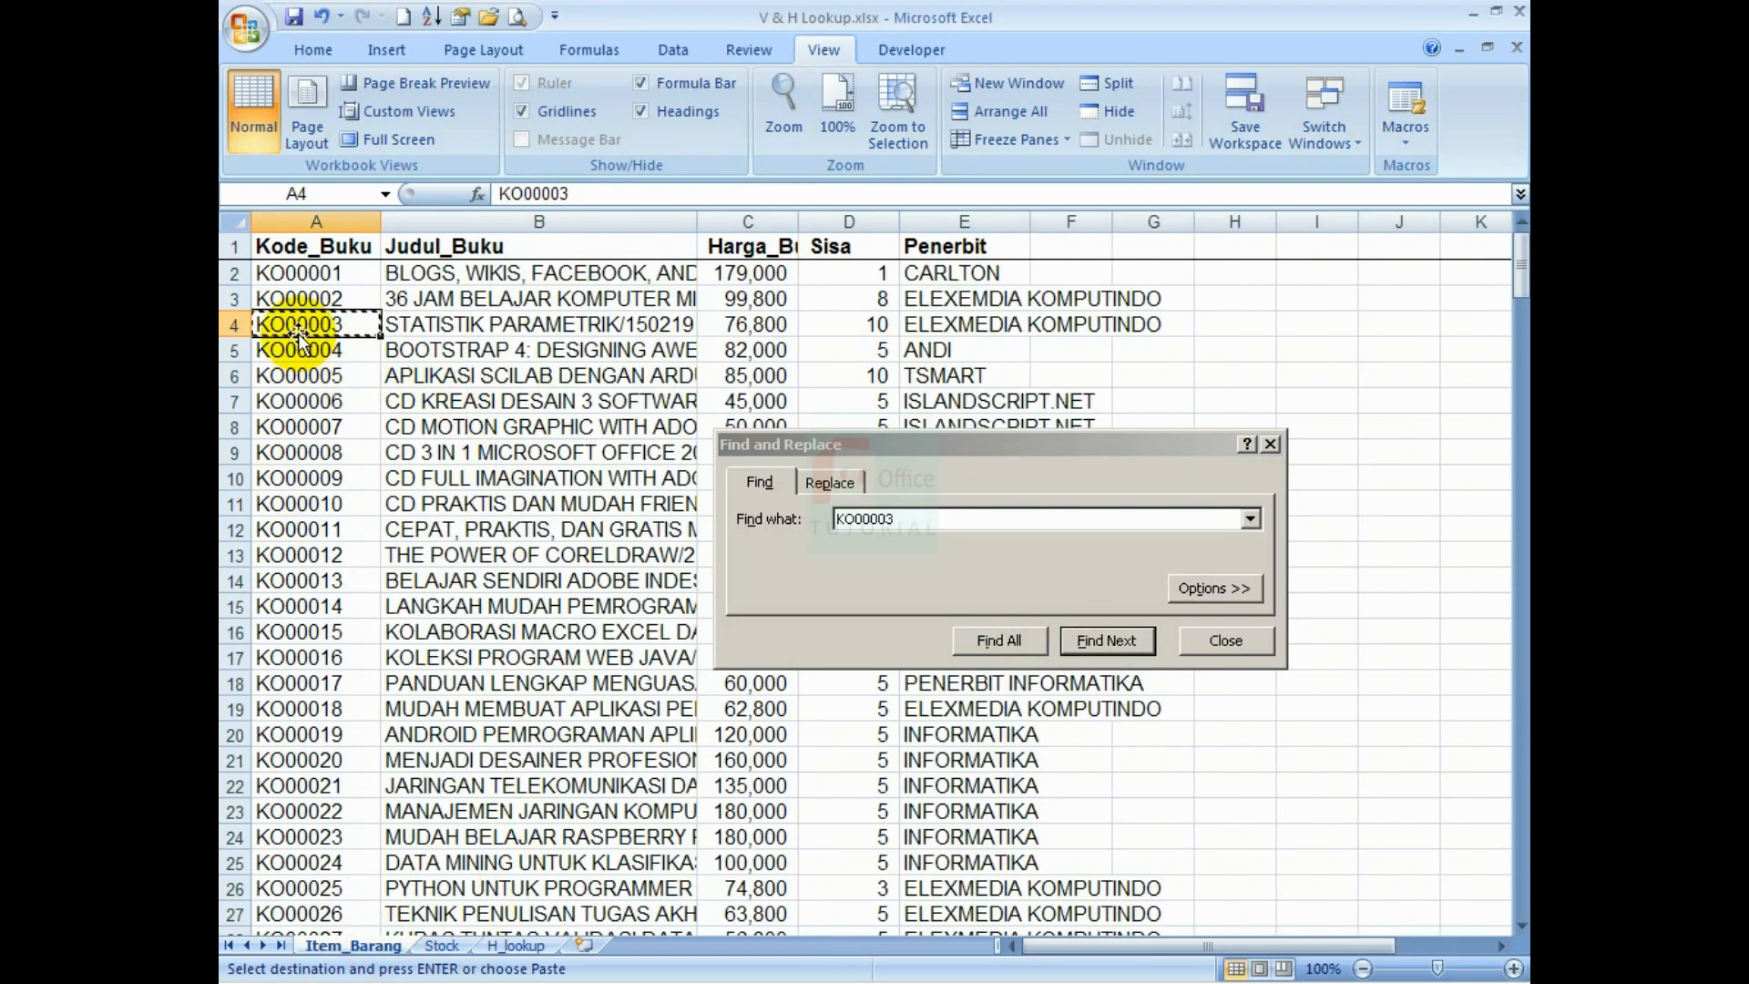
pyautogui.click(847, 324)
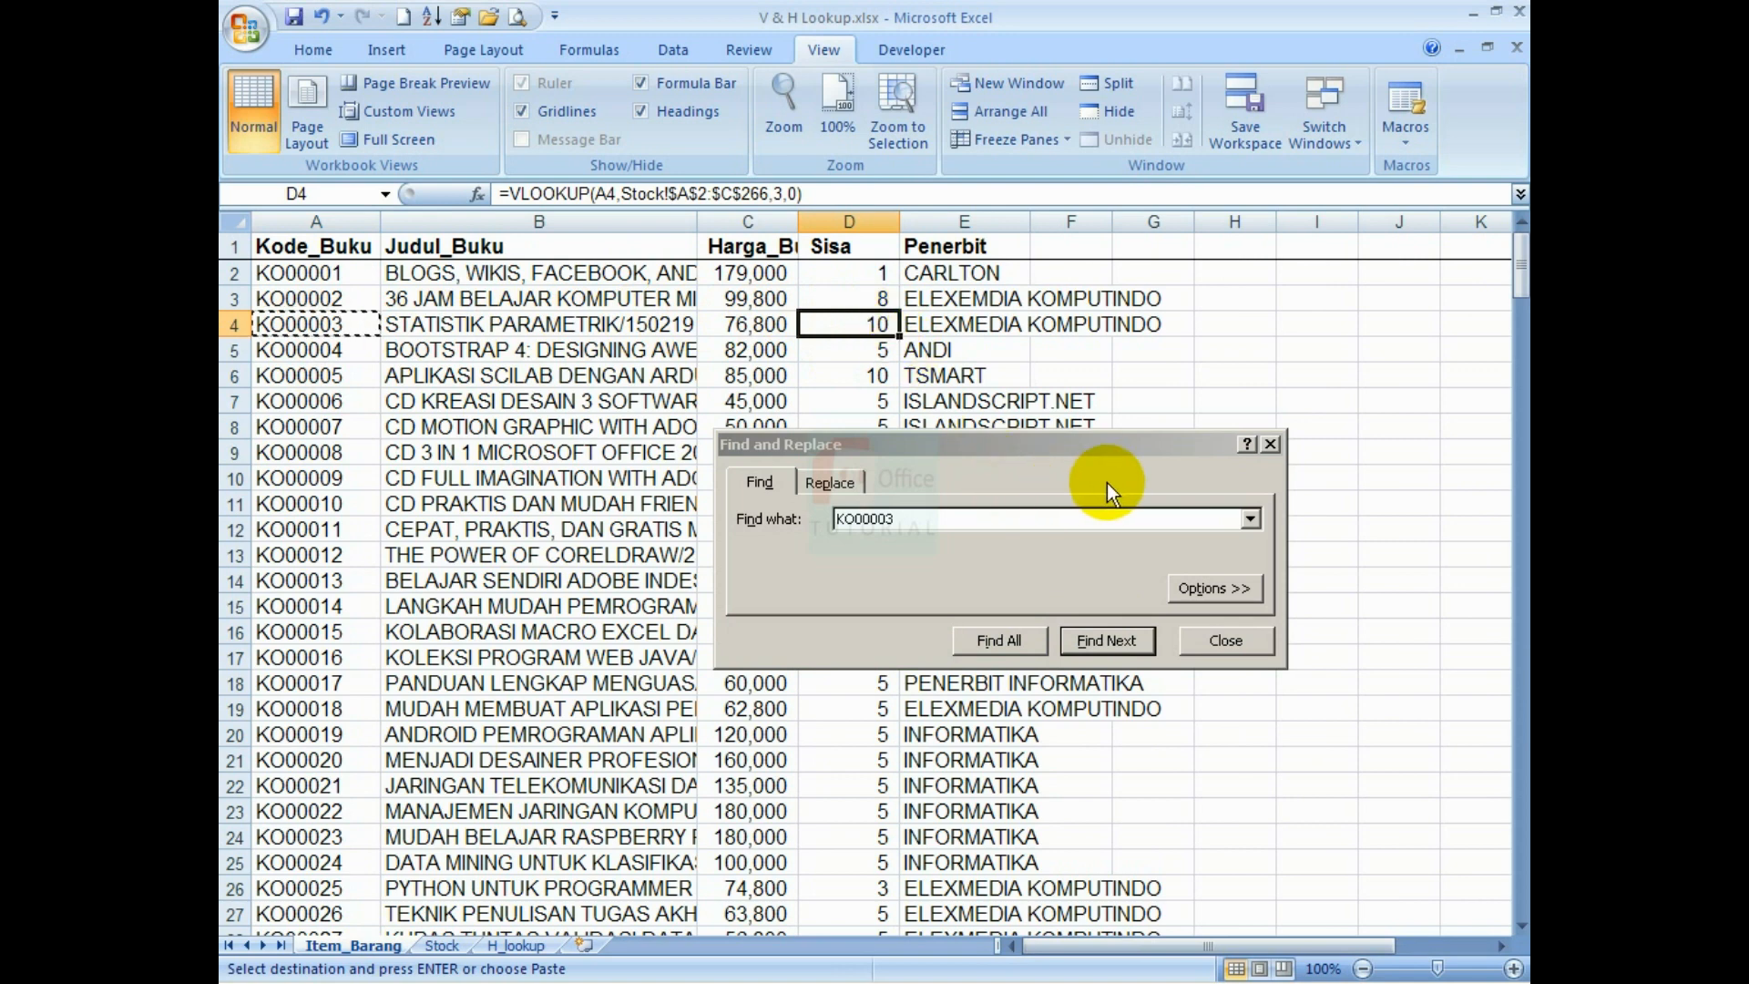
# Move the Find and Replace dialog off the Penerbit column and close it
pyautogui.click(1101, 450)
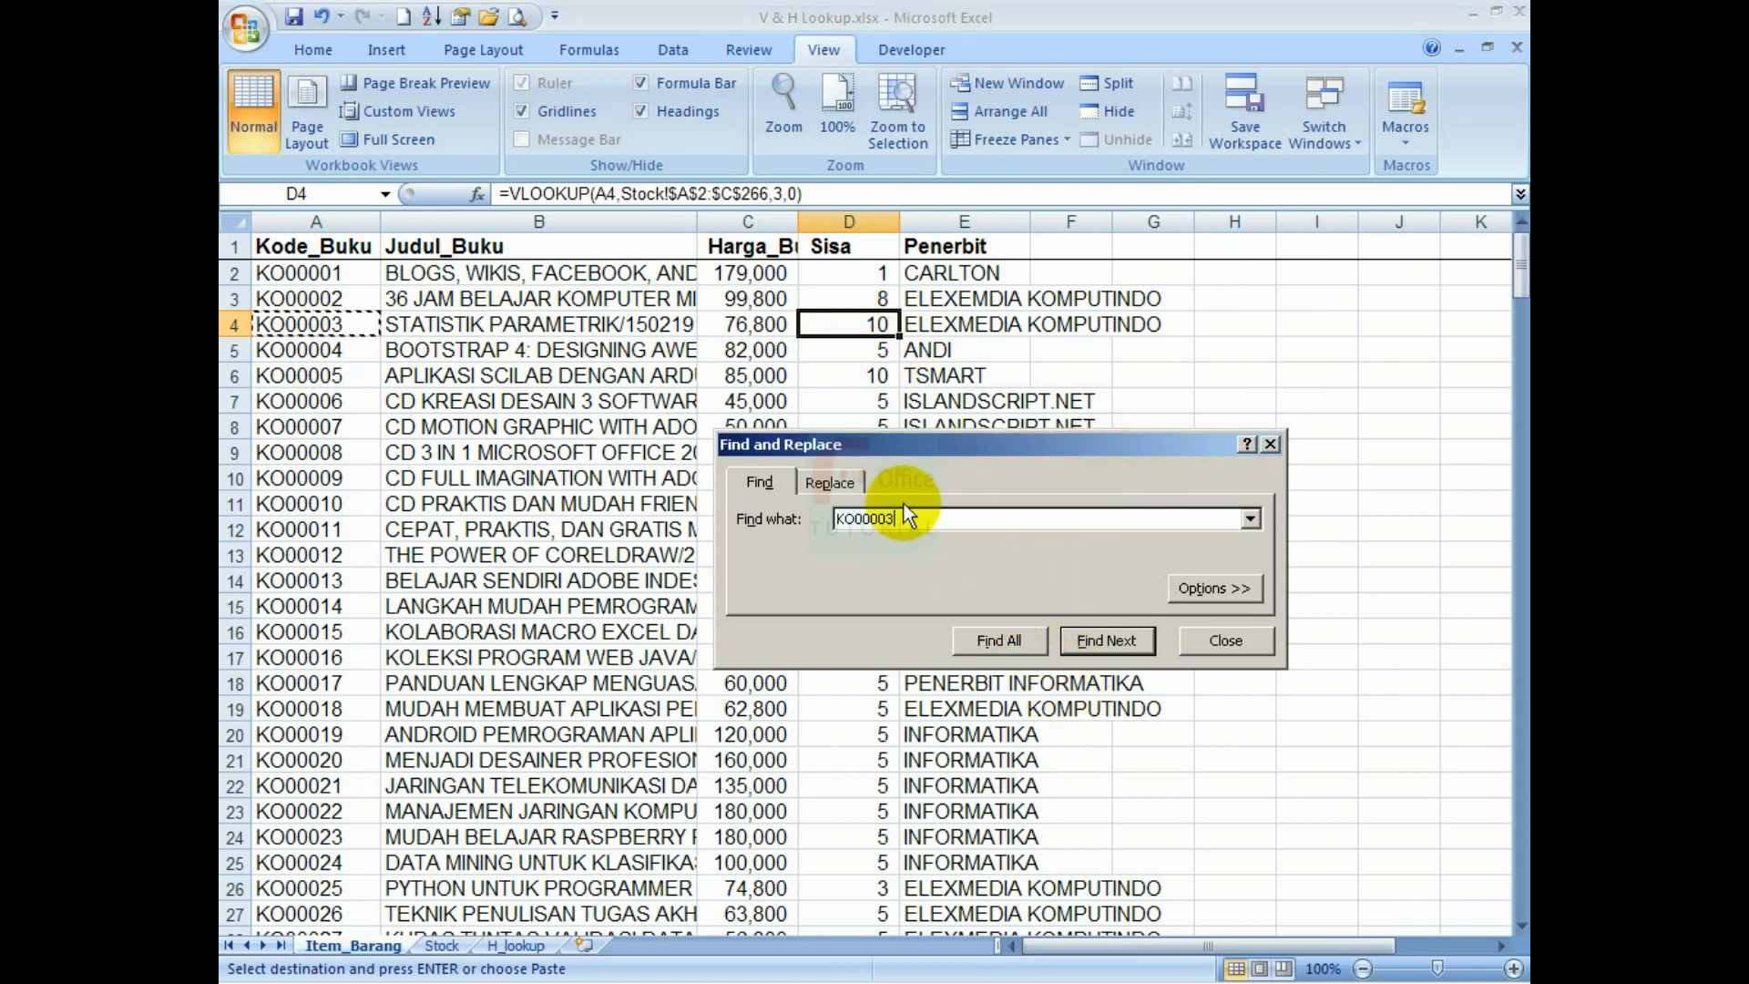
pyautogui.rightClick(961, 223)
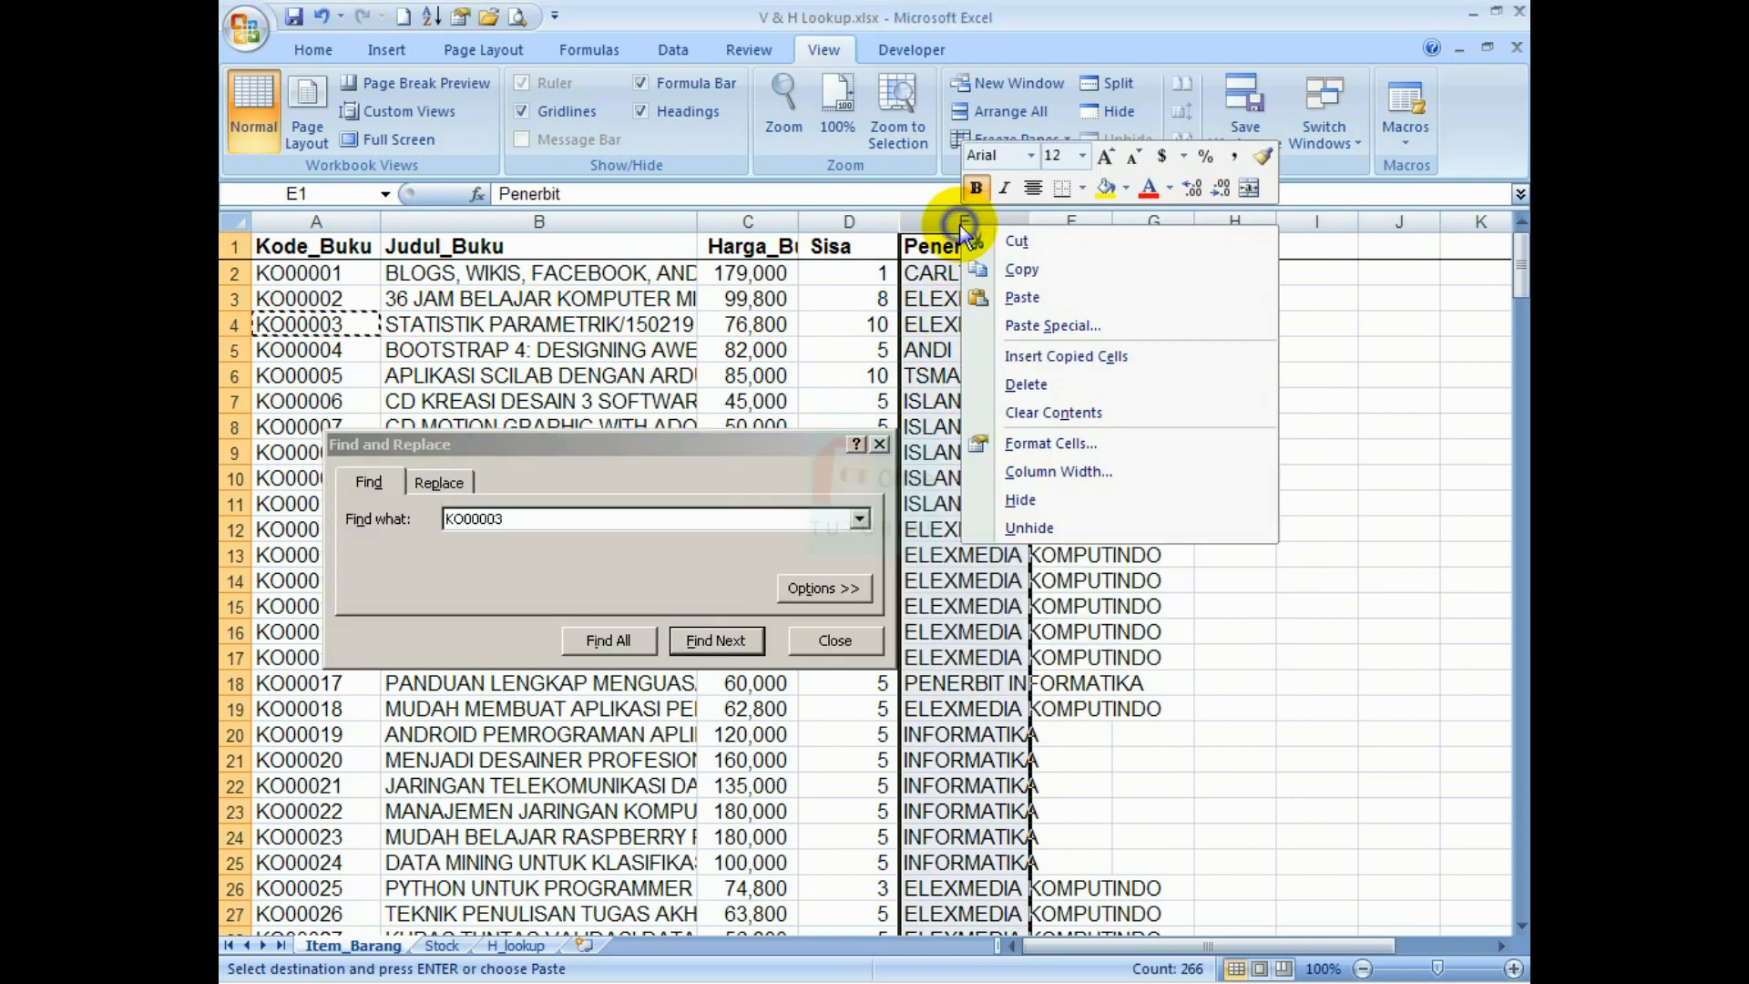
pyautogui.click(837, 642)
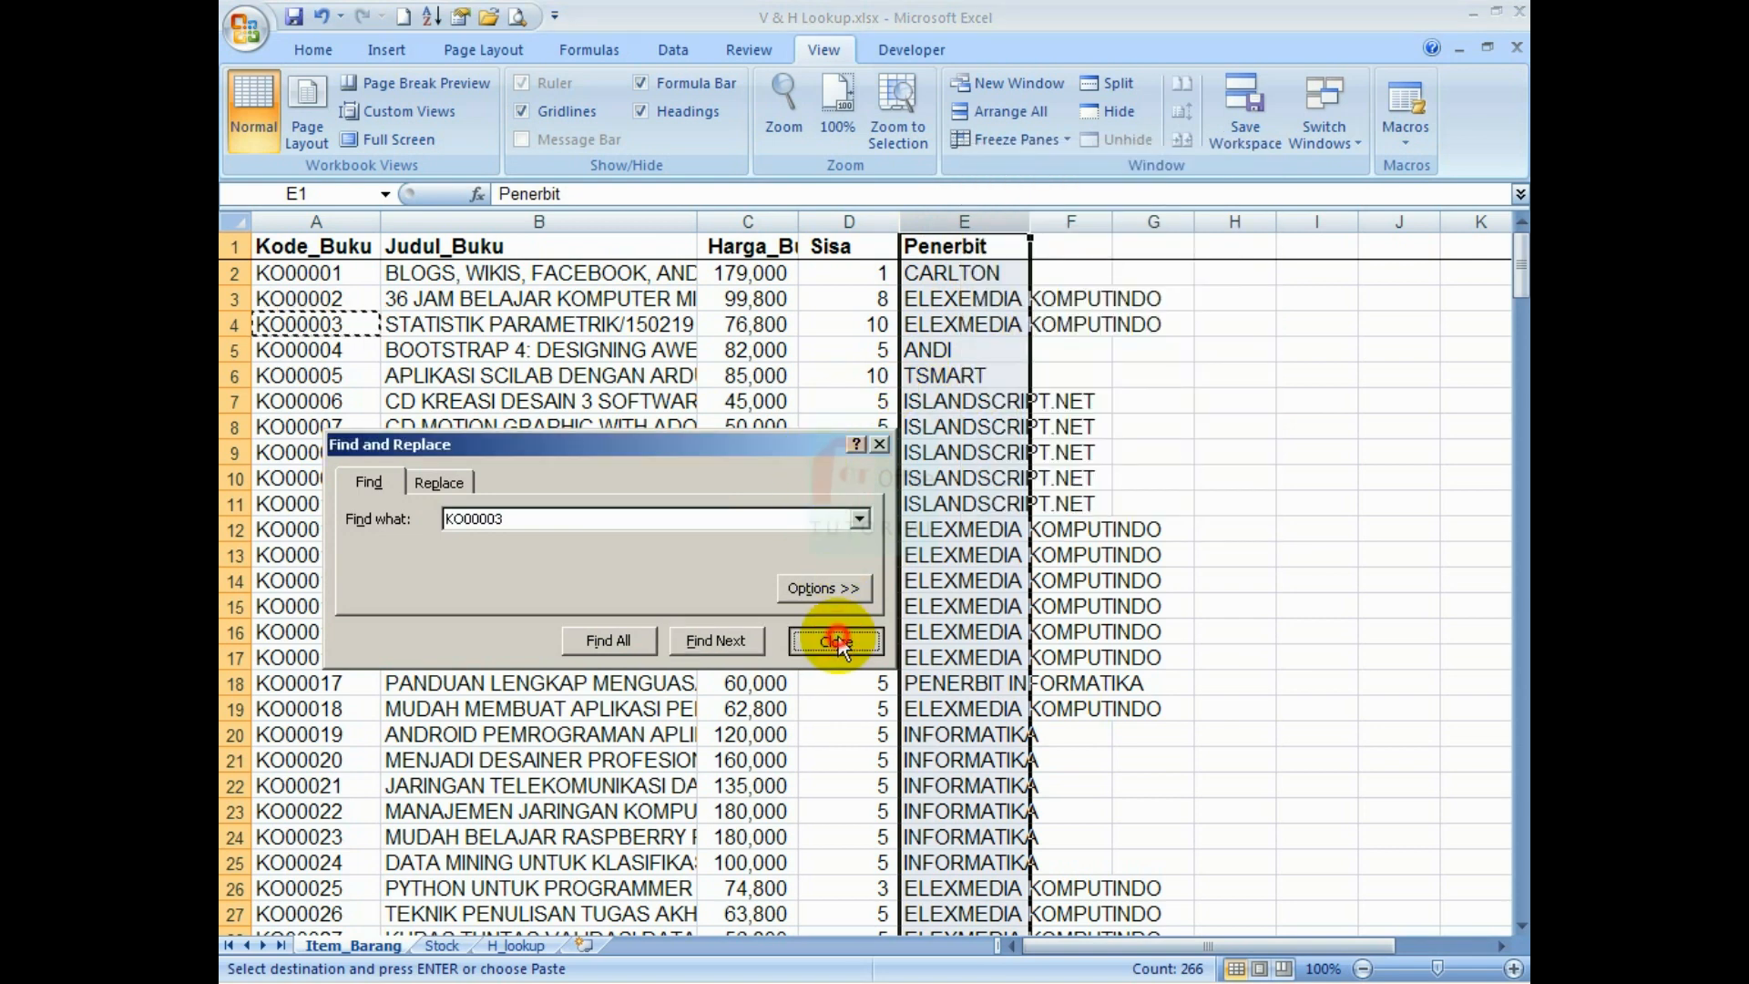
pyautogui.click(838, 642)
pyautogui.click(1243, 412)
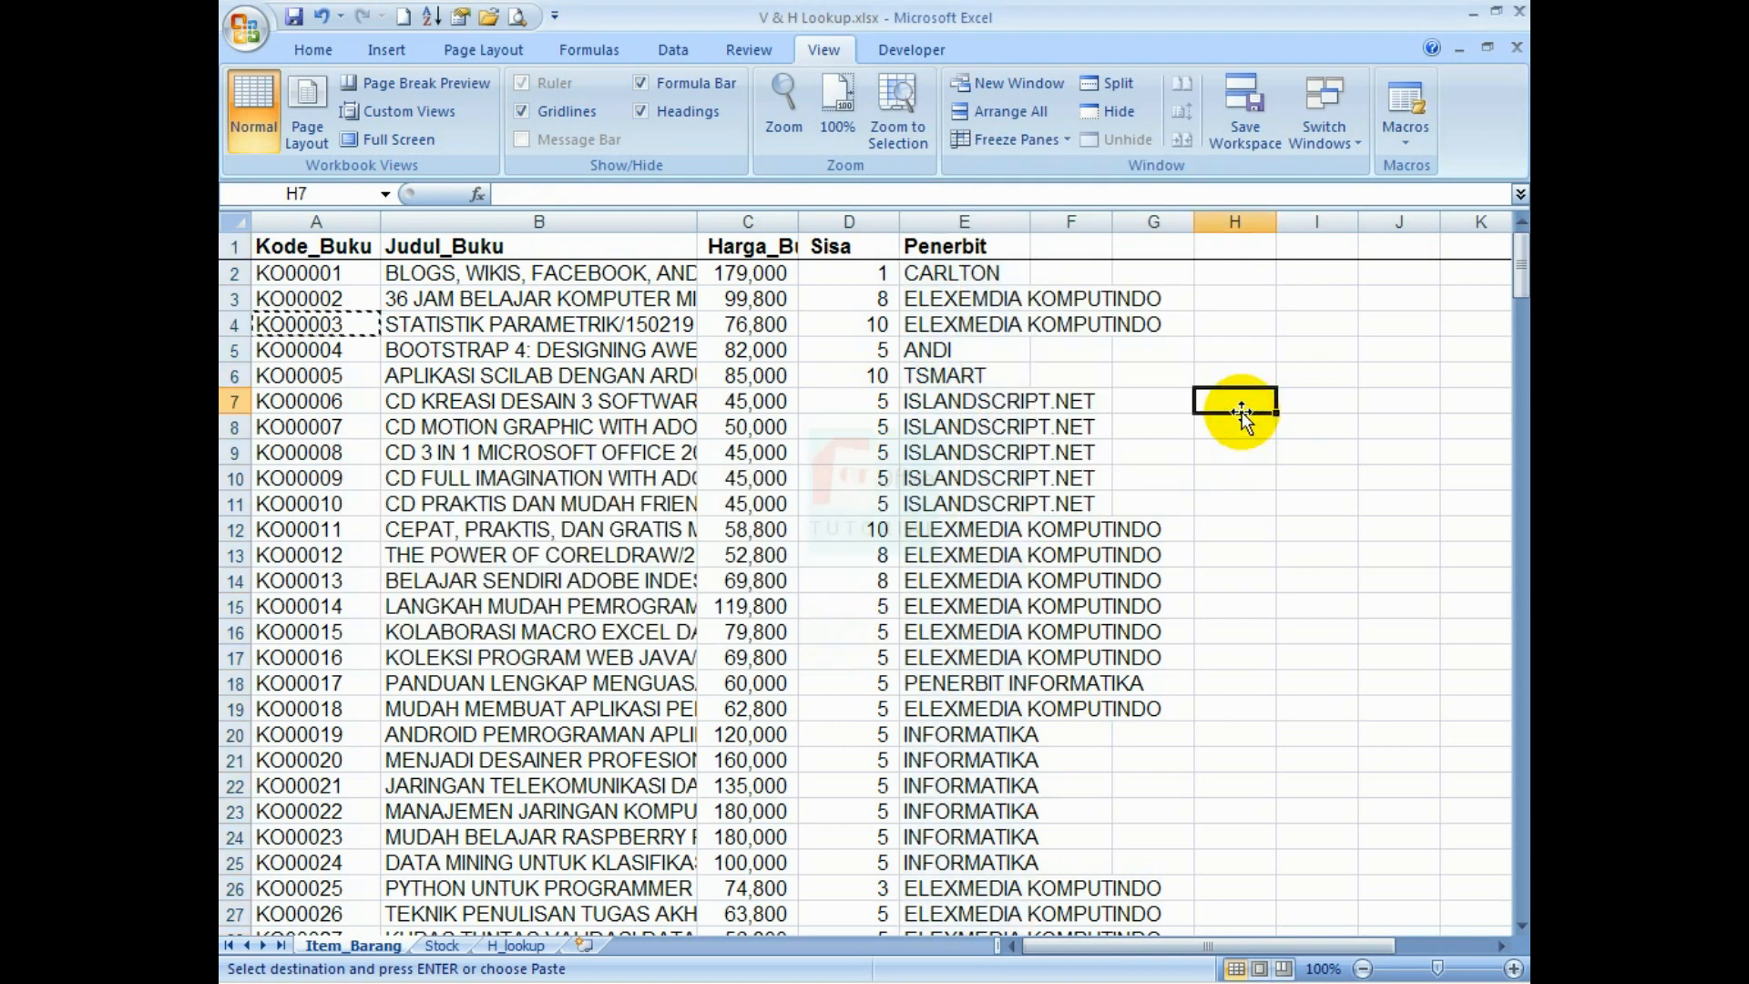
pyautogui.write('p')
pyautogui.press('BackSpace')
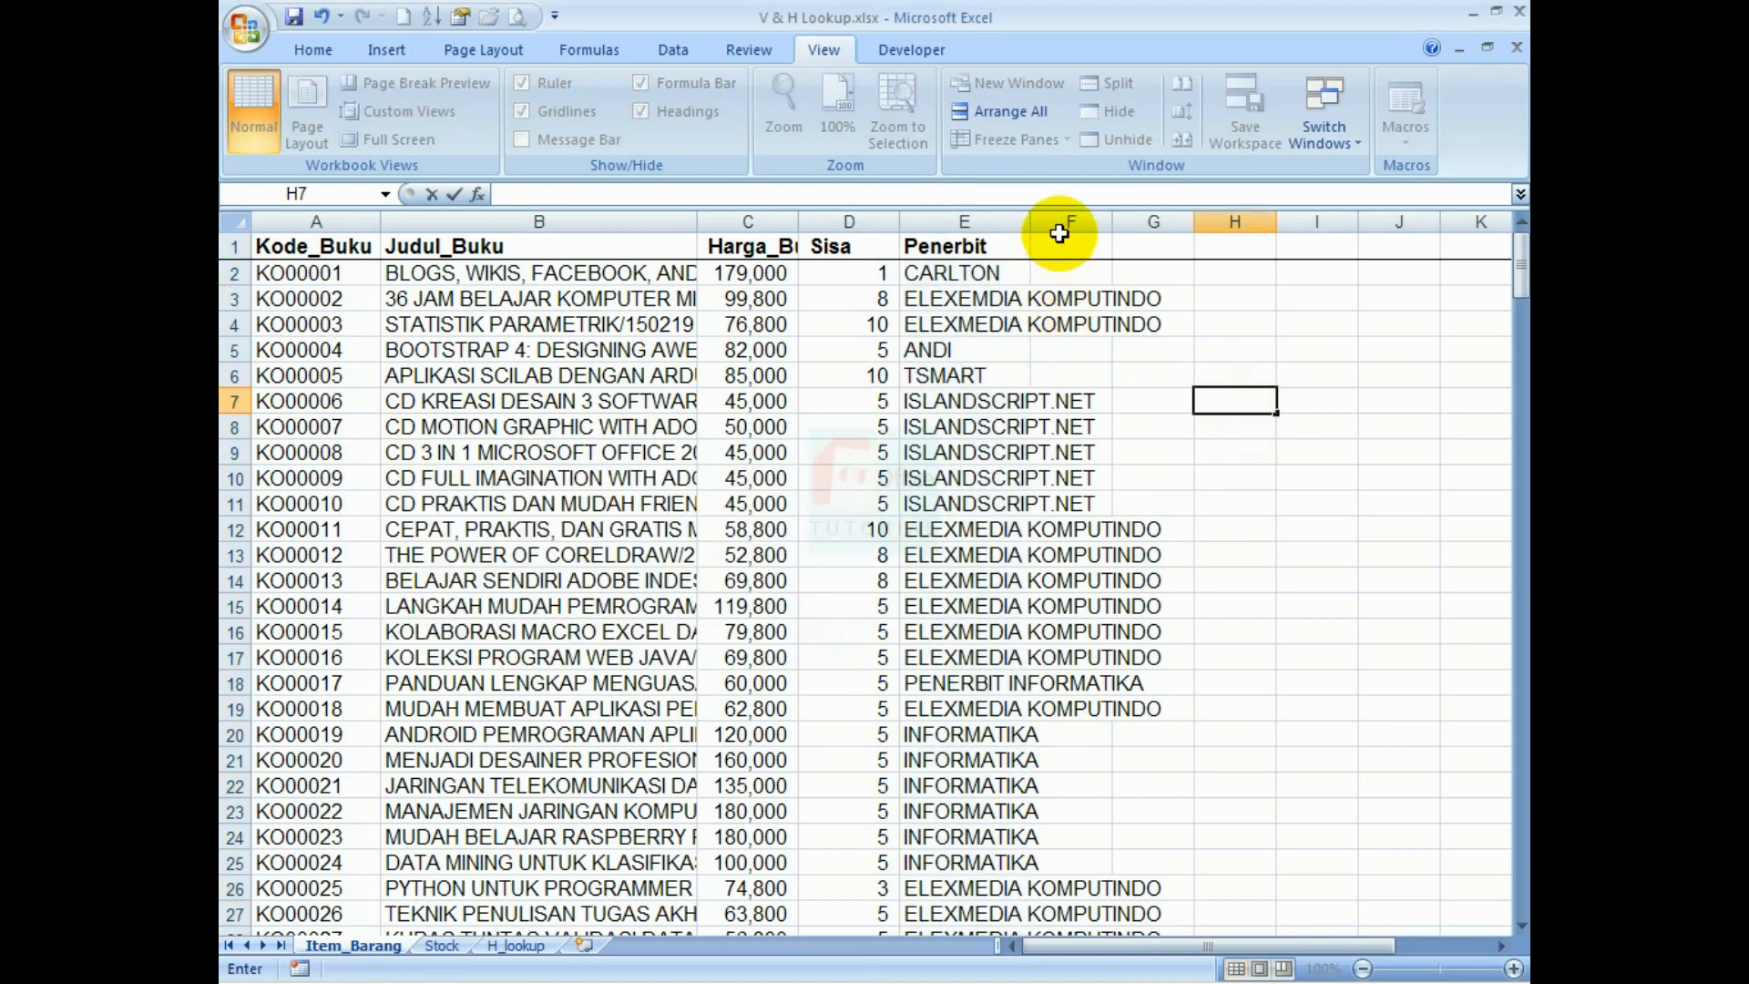
# Insert a new column before Sisa on Item_Barang and enter the header Penjualan in D1
pyautogui.rightClick(938, 222)
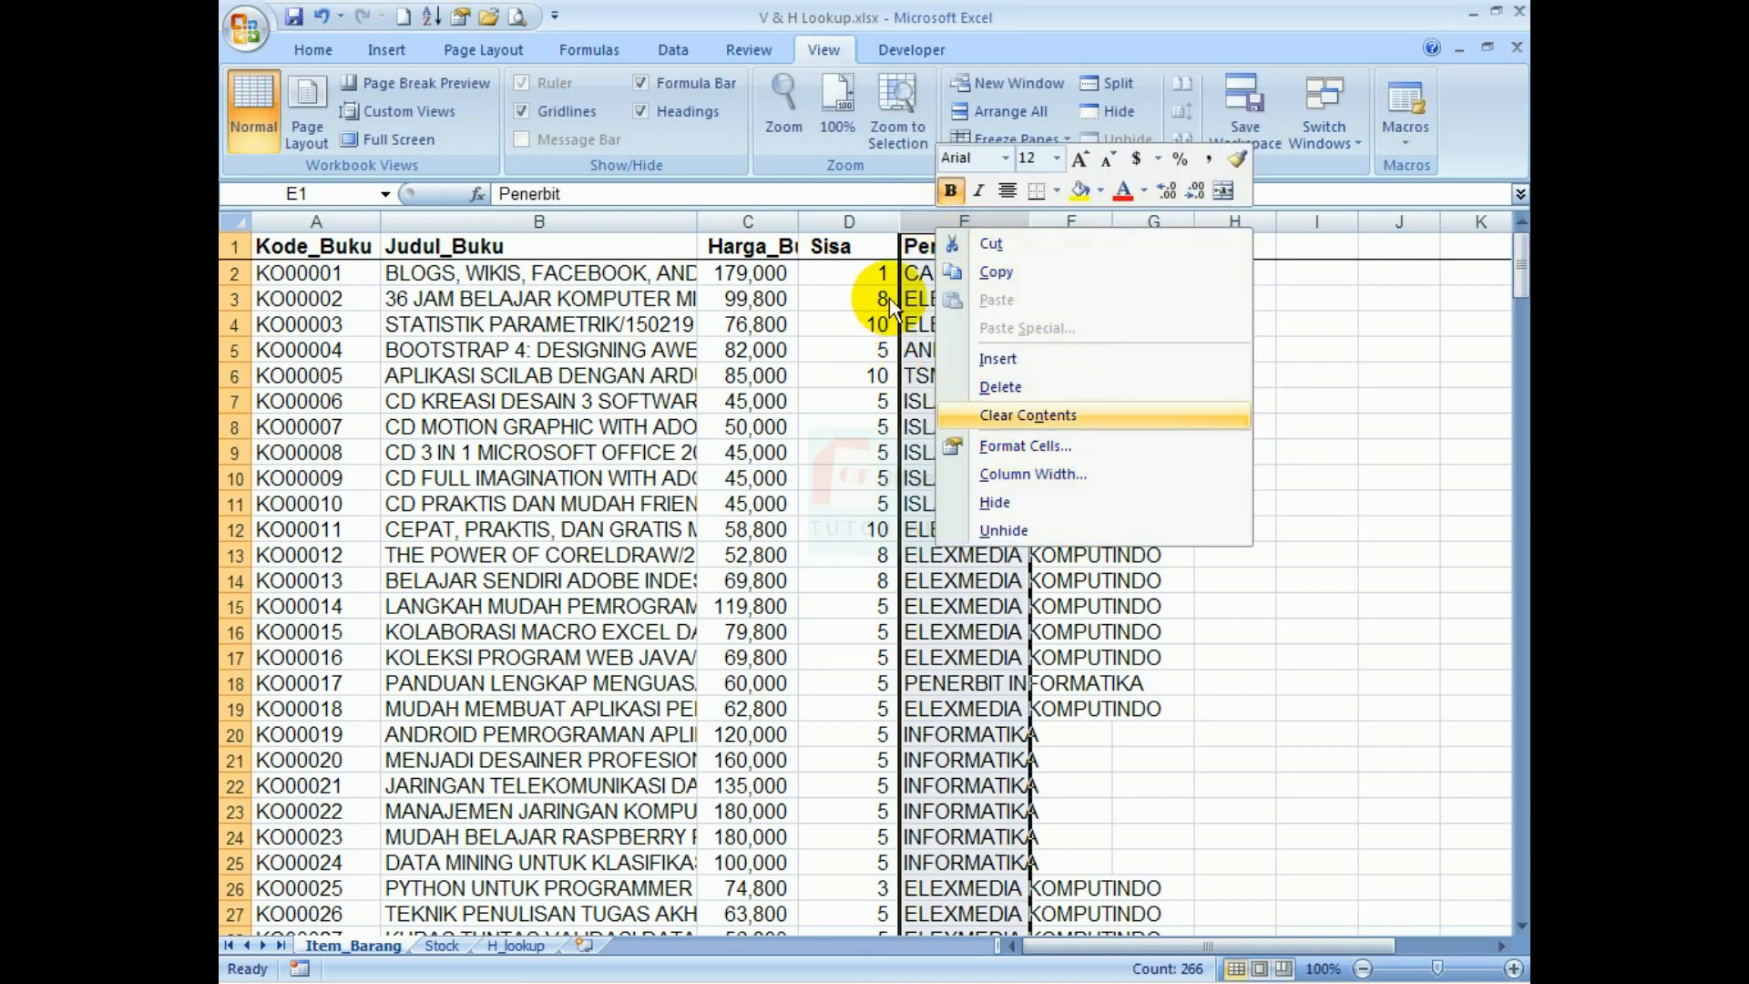
pyautogui.click(849, 222)
pyautogui.rightClick(849, 220)
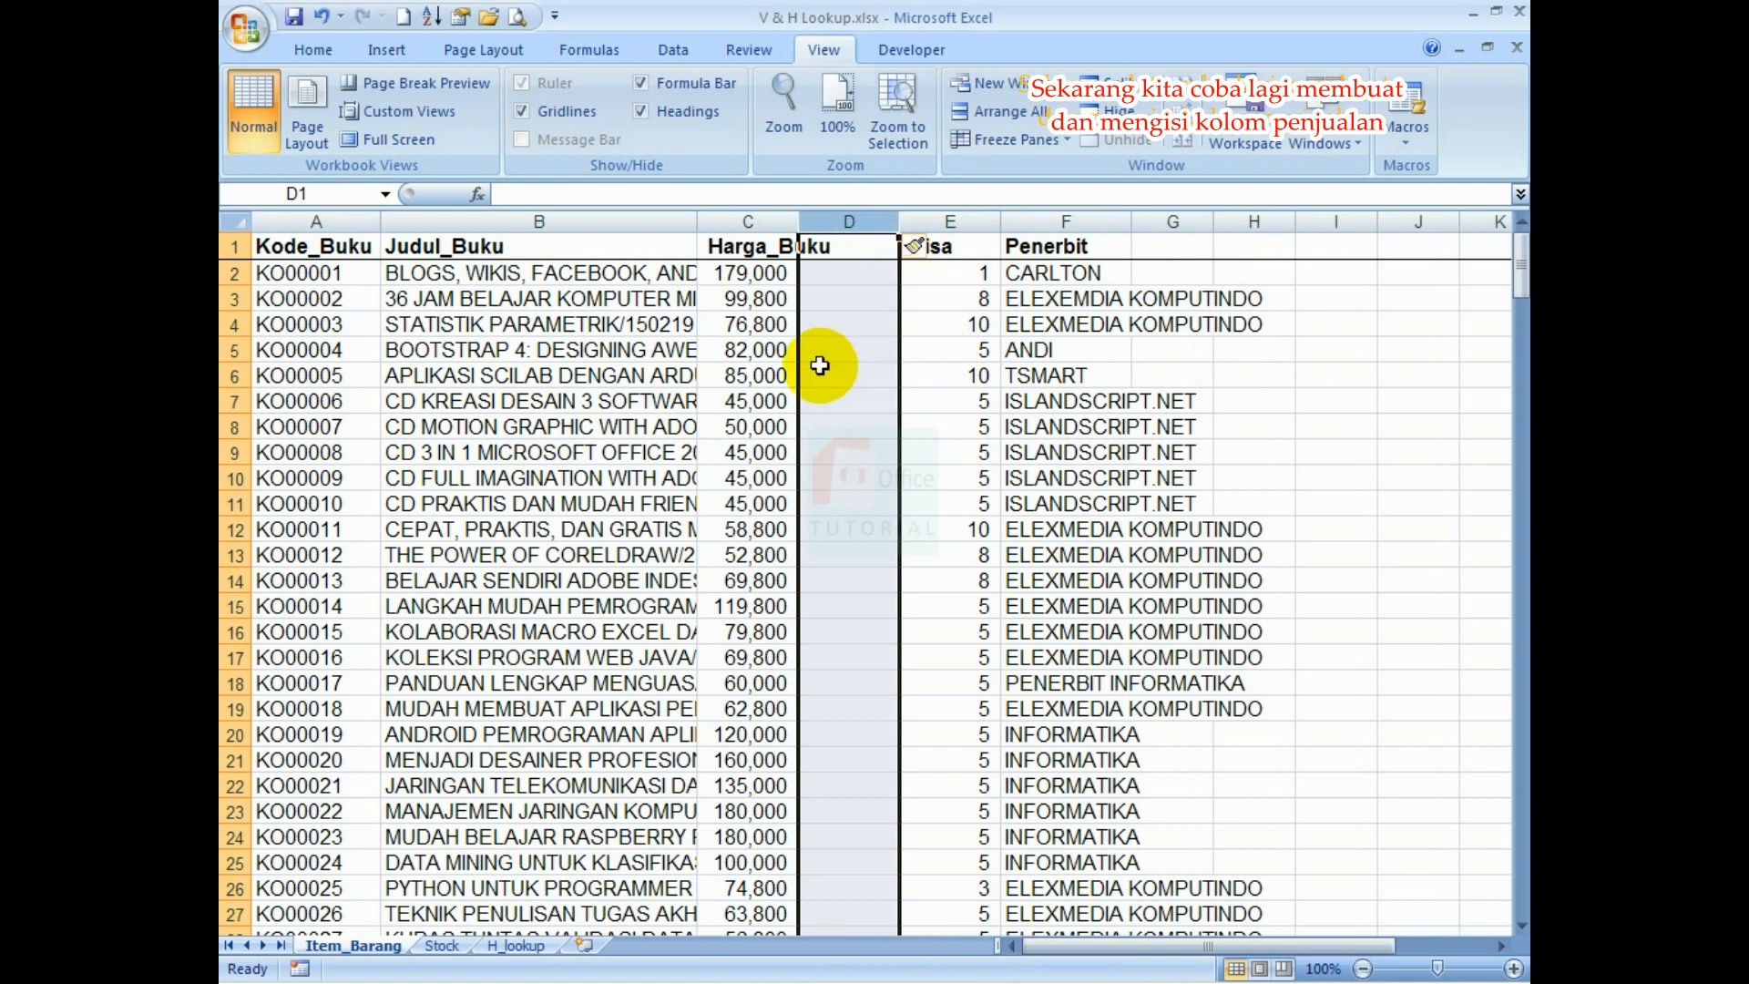
pyautogui.click(831, 369)
pyautogui.click(856, 252)
pyautogui.write('Penjualan')
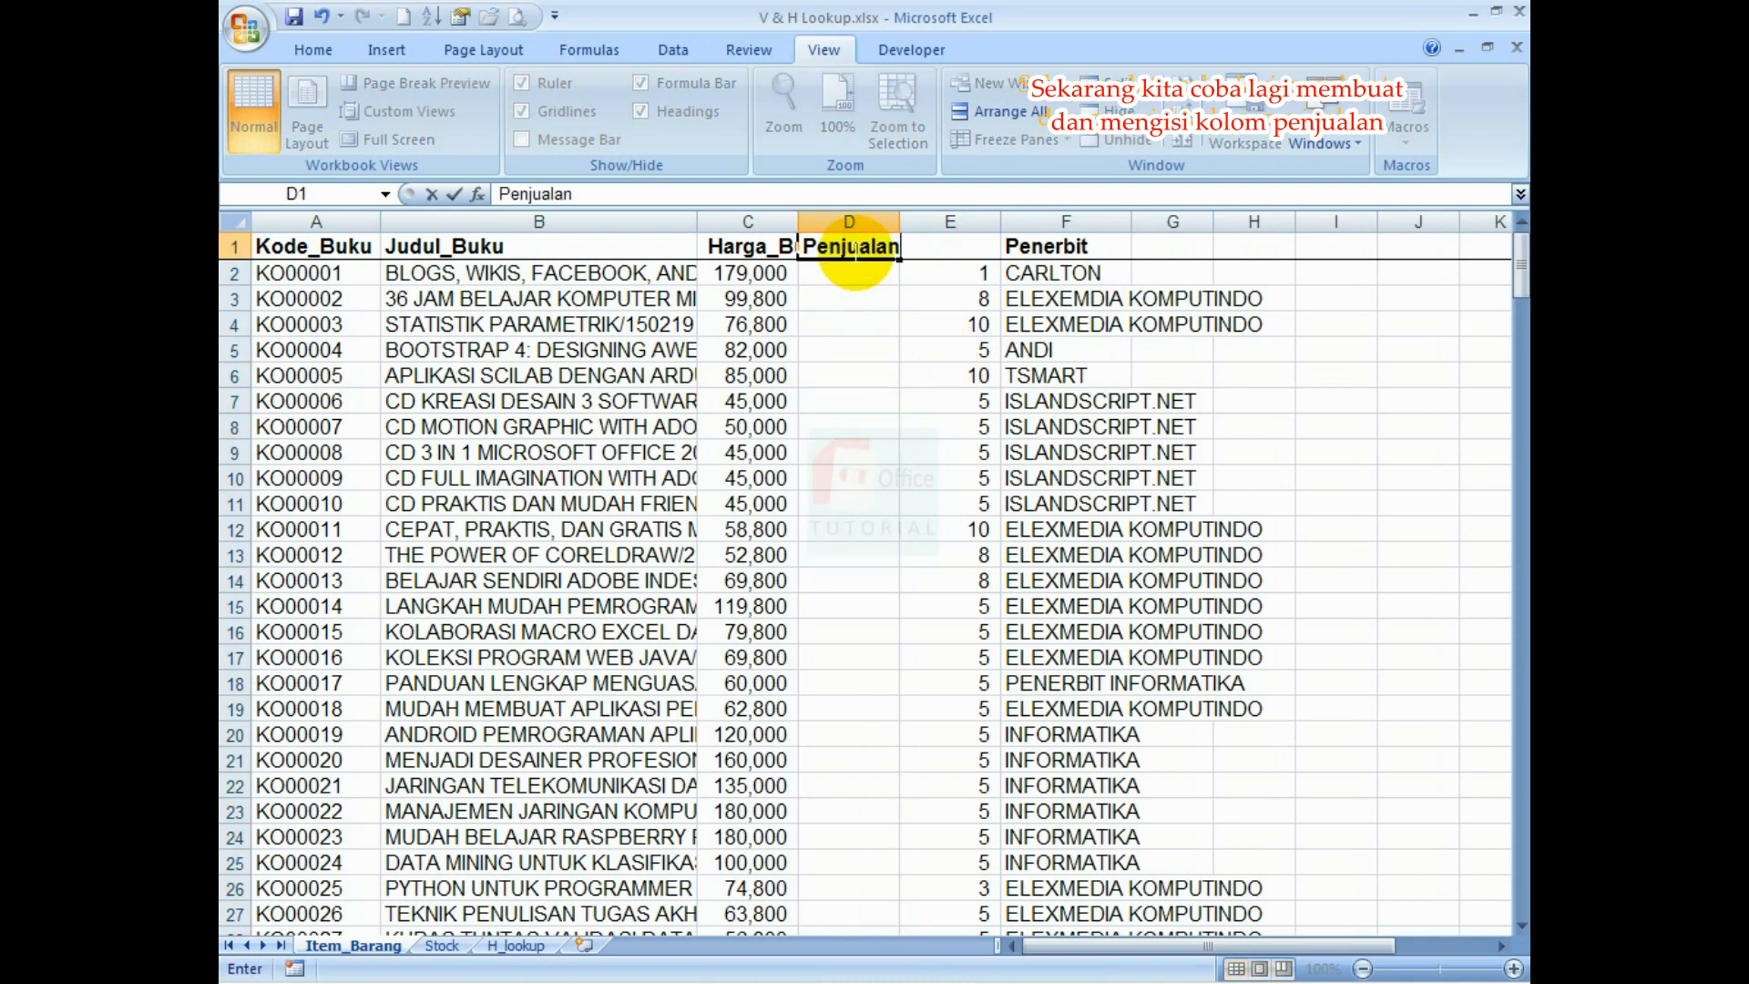
pyautogui.press('Return')
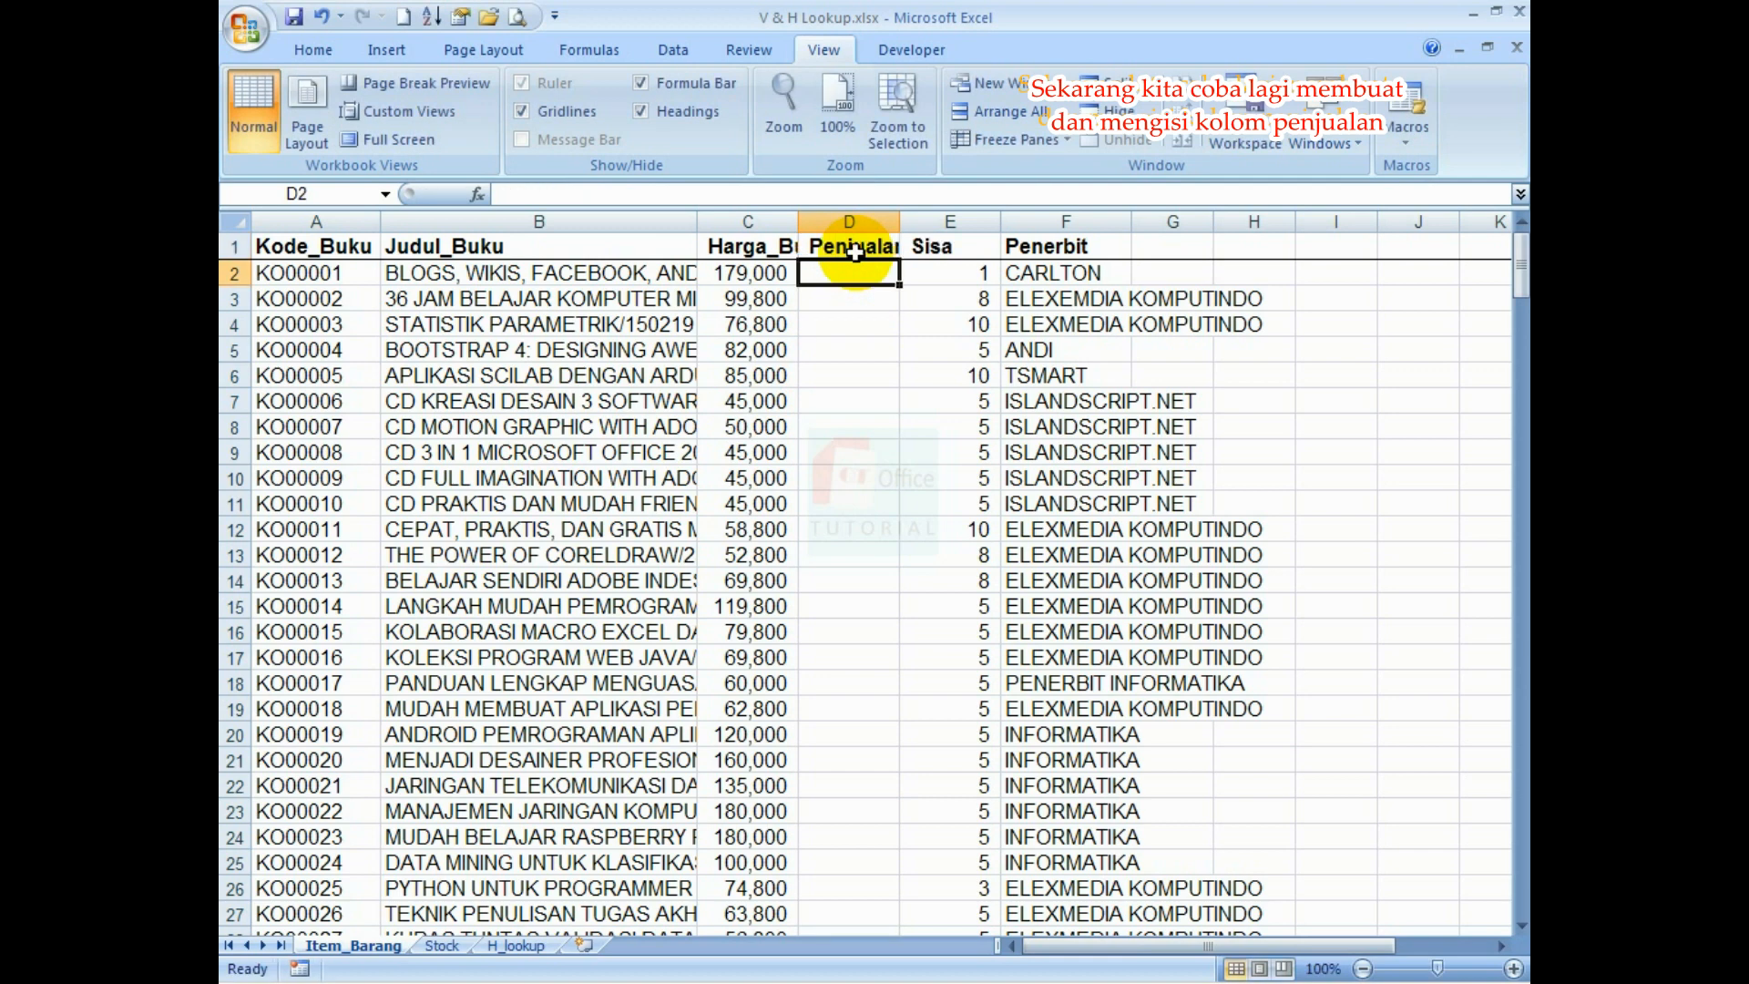
# Start a VLOOKUP function in D2 under Penjualan on Item_Barang with A2 as the lookup value
pyautogui.click(859, 319)
pyautogui.click(860, 276)
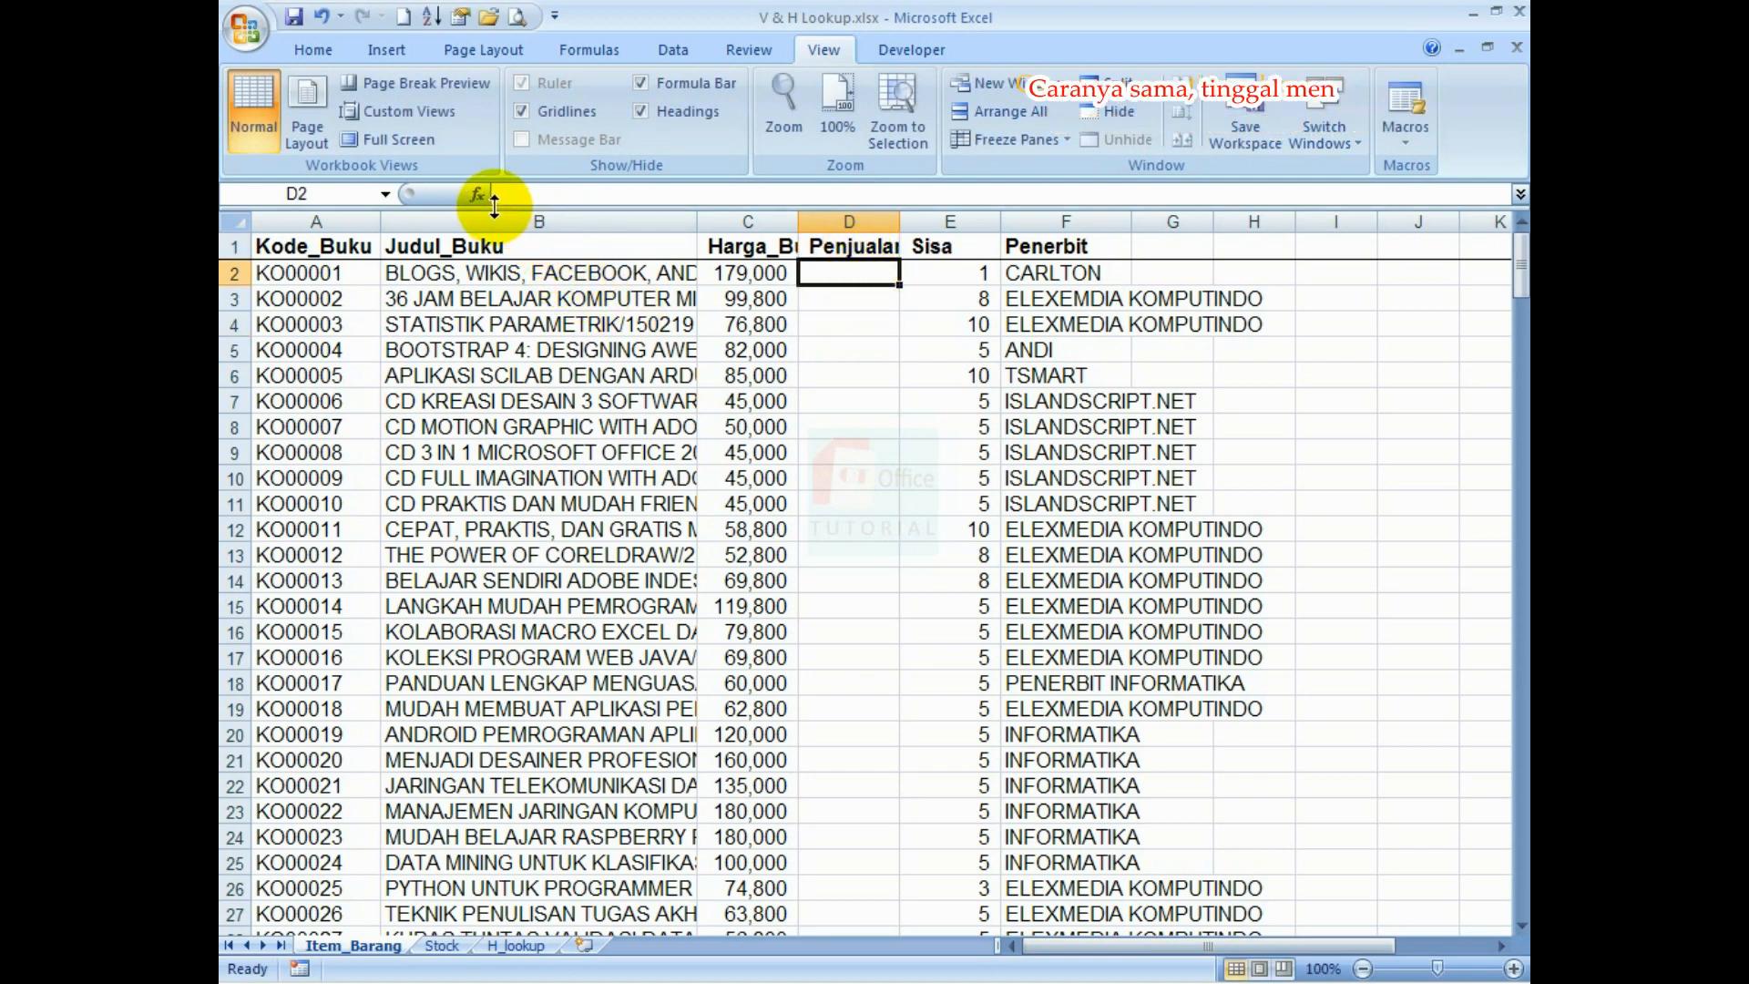
pyautogui.click(477, 195)
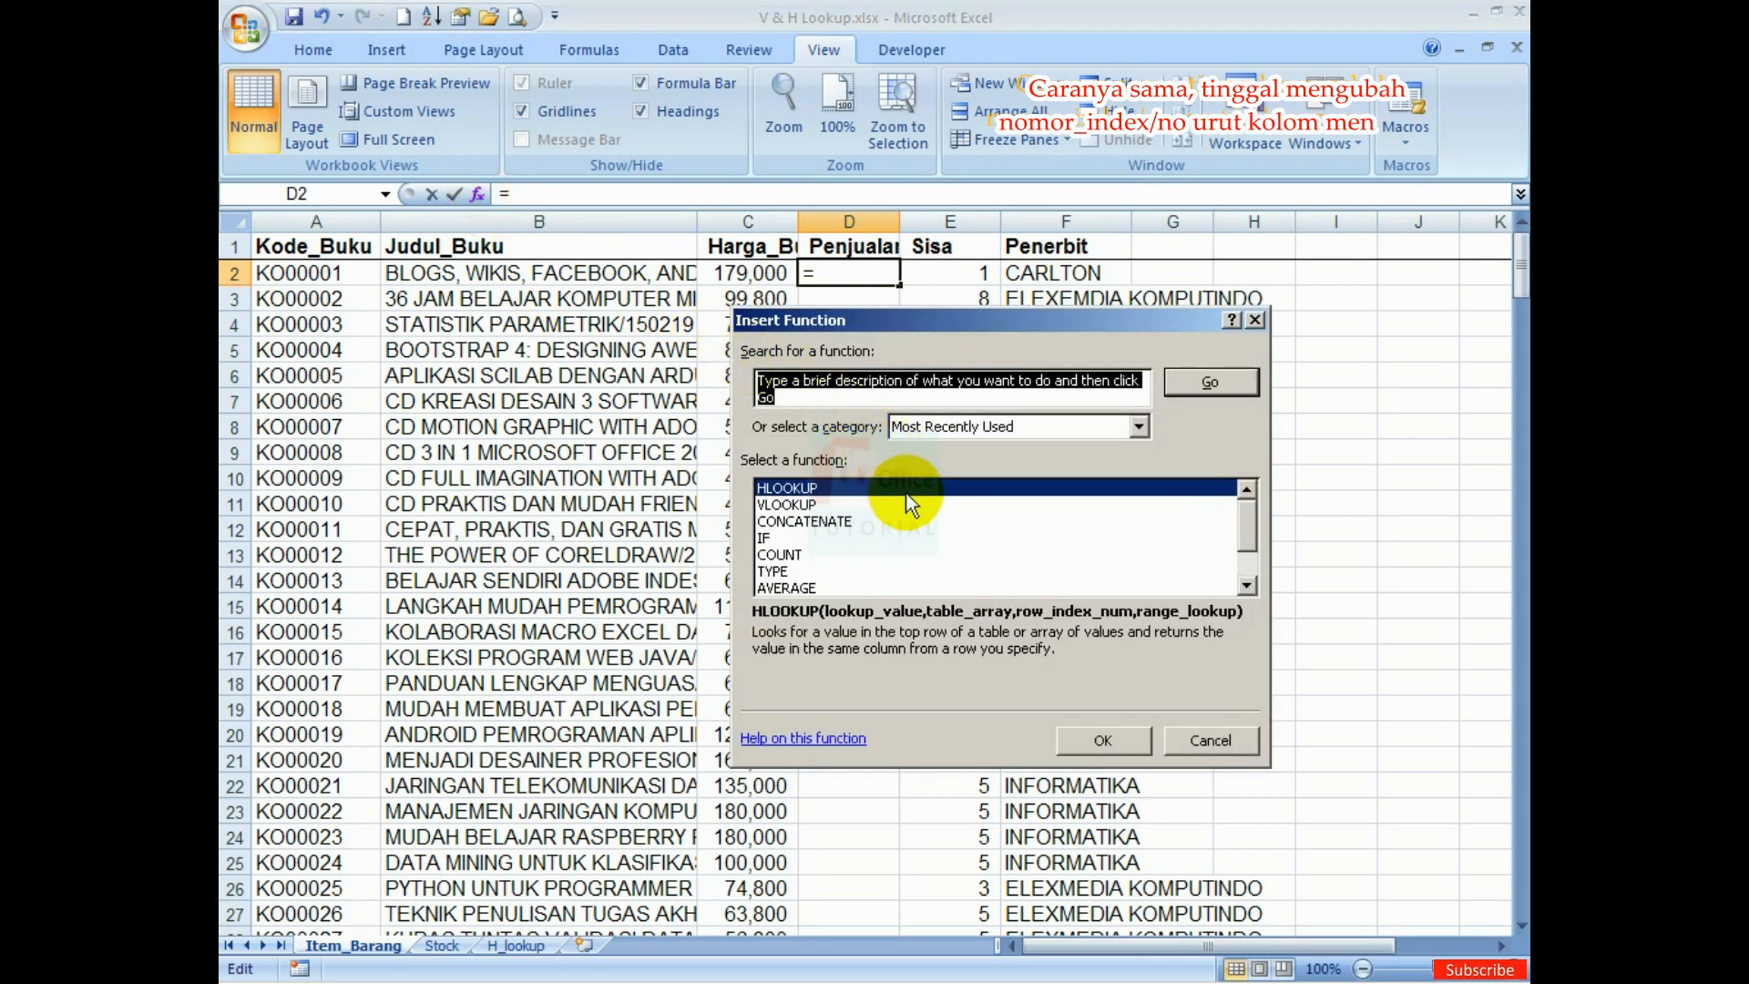
pyautogui.click(787, 504)
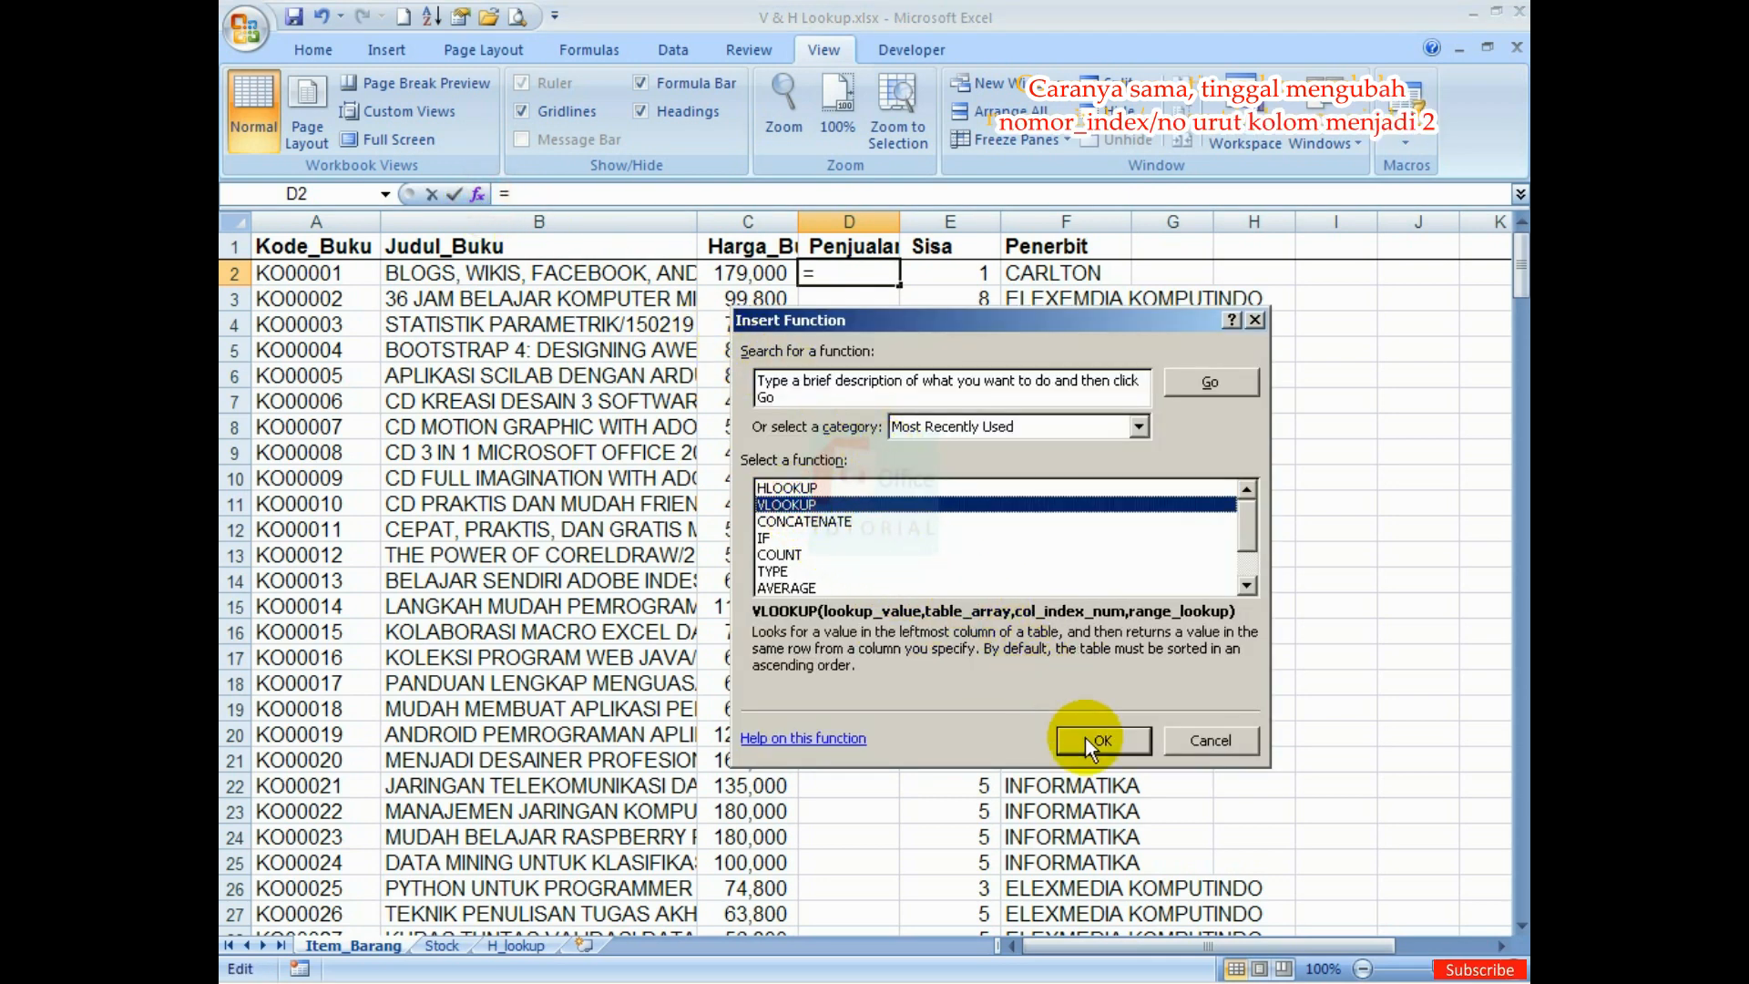
pyautogui.click(1098, 739)
pyautogui.click(312, 273)
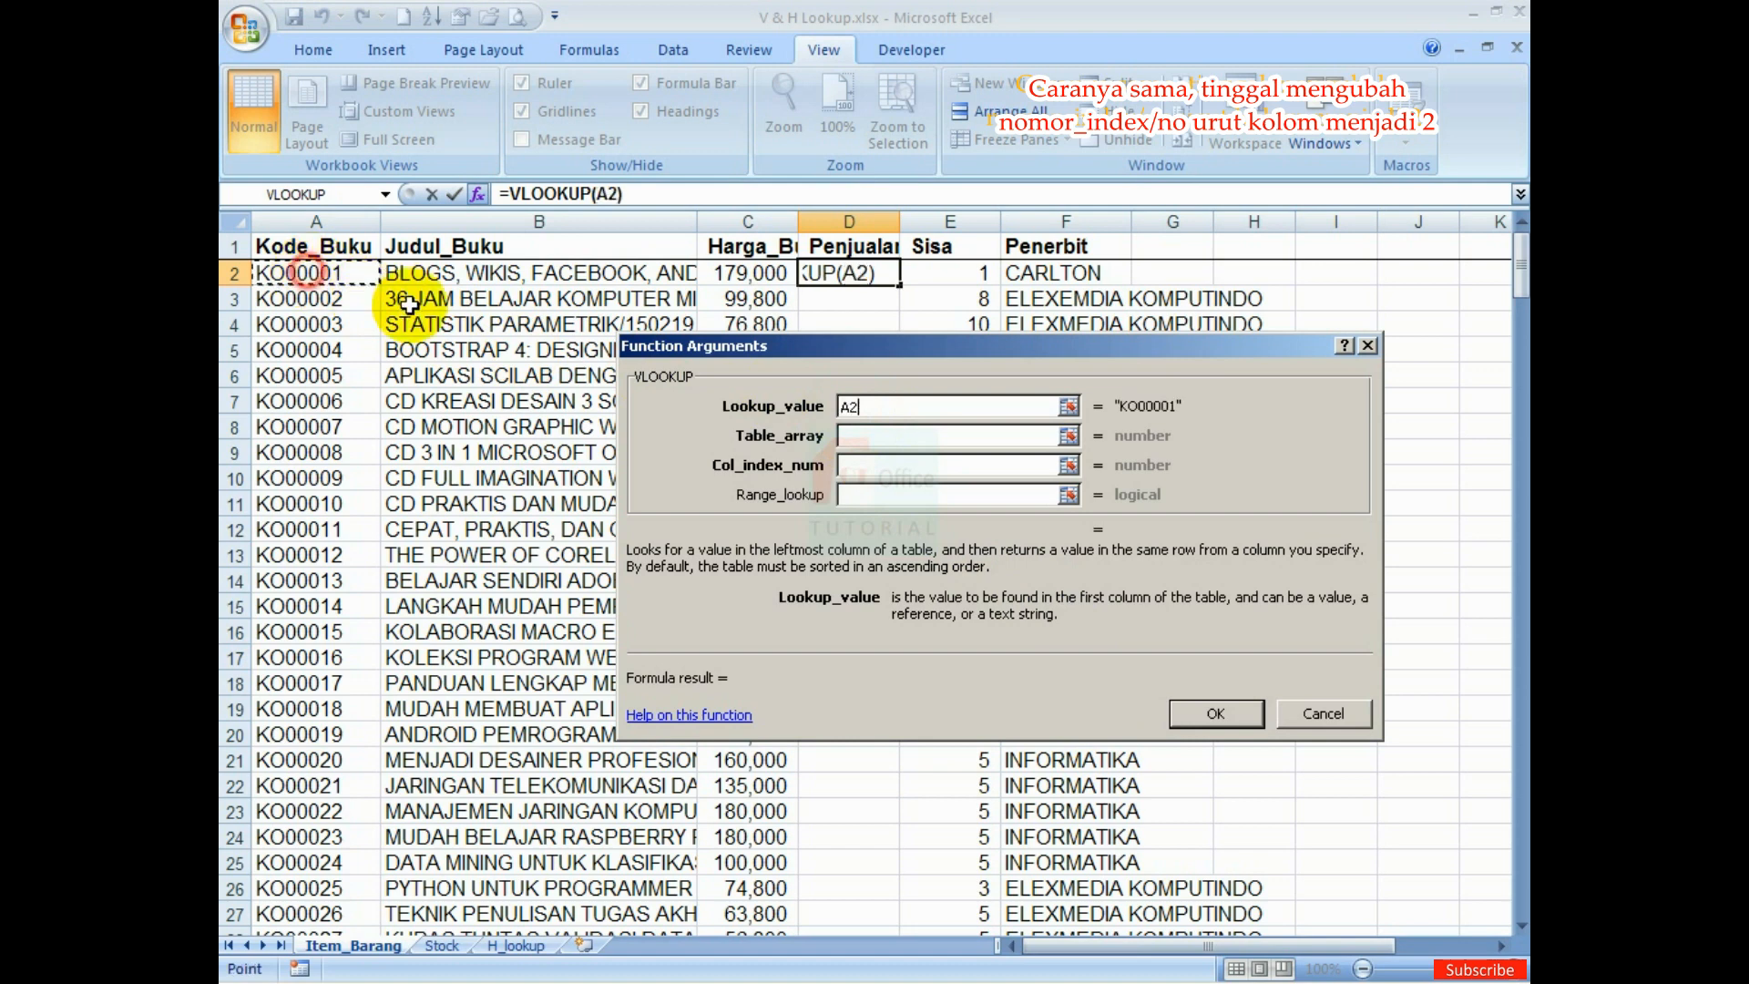
# Set the VLOOKUP table array to the absolute range Stock!$A$2:$C$266
pyautogui.click(851, 435)
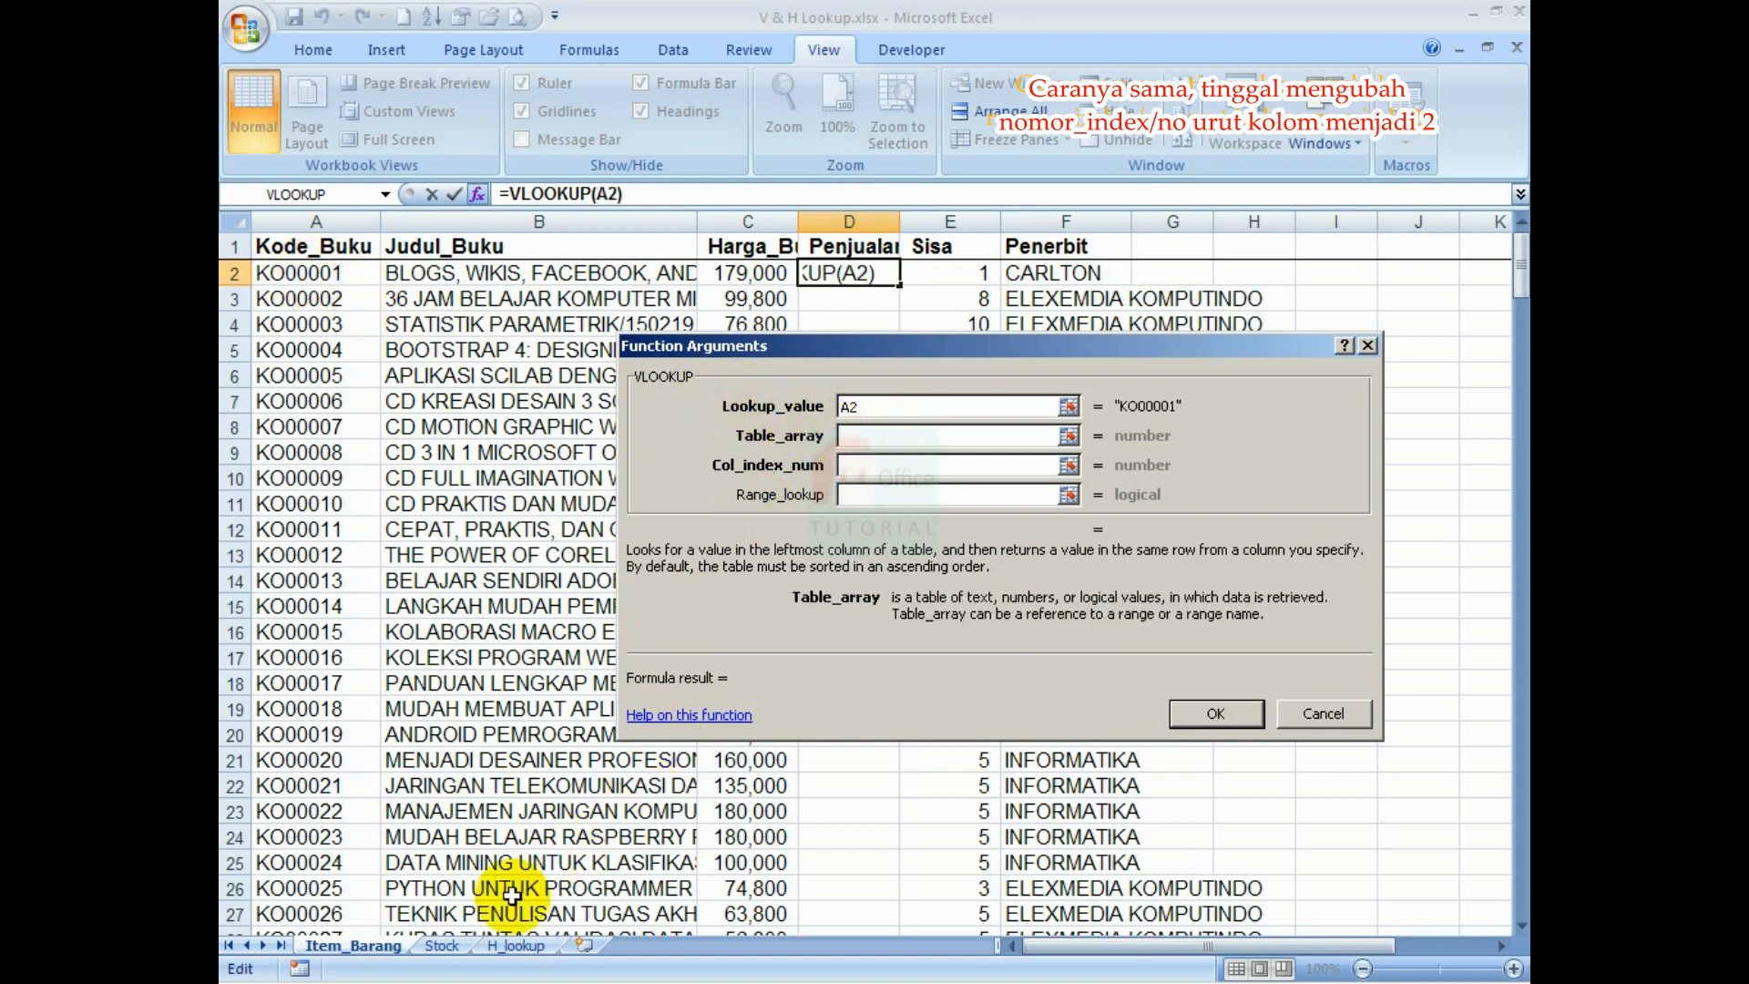
pyautogui.click(442, 944)
pyautogui.moveTo(296, 273); pyautogui.dragTo(515, 349)
pyautogui.hotkey('ctrl', 'shift', 'Down')
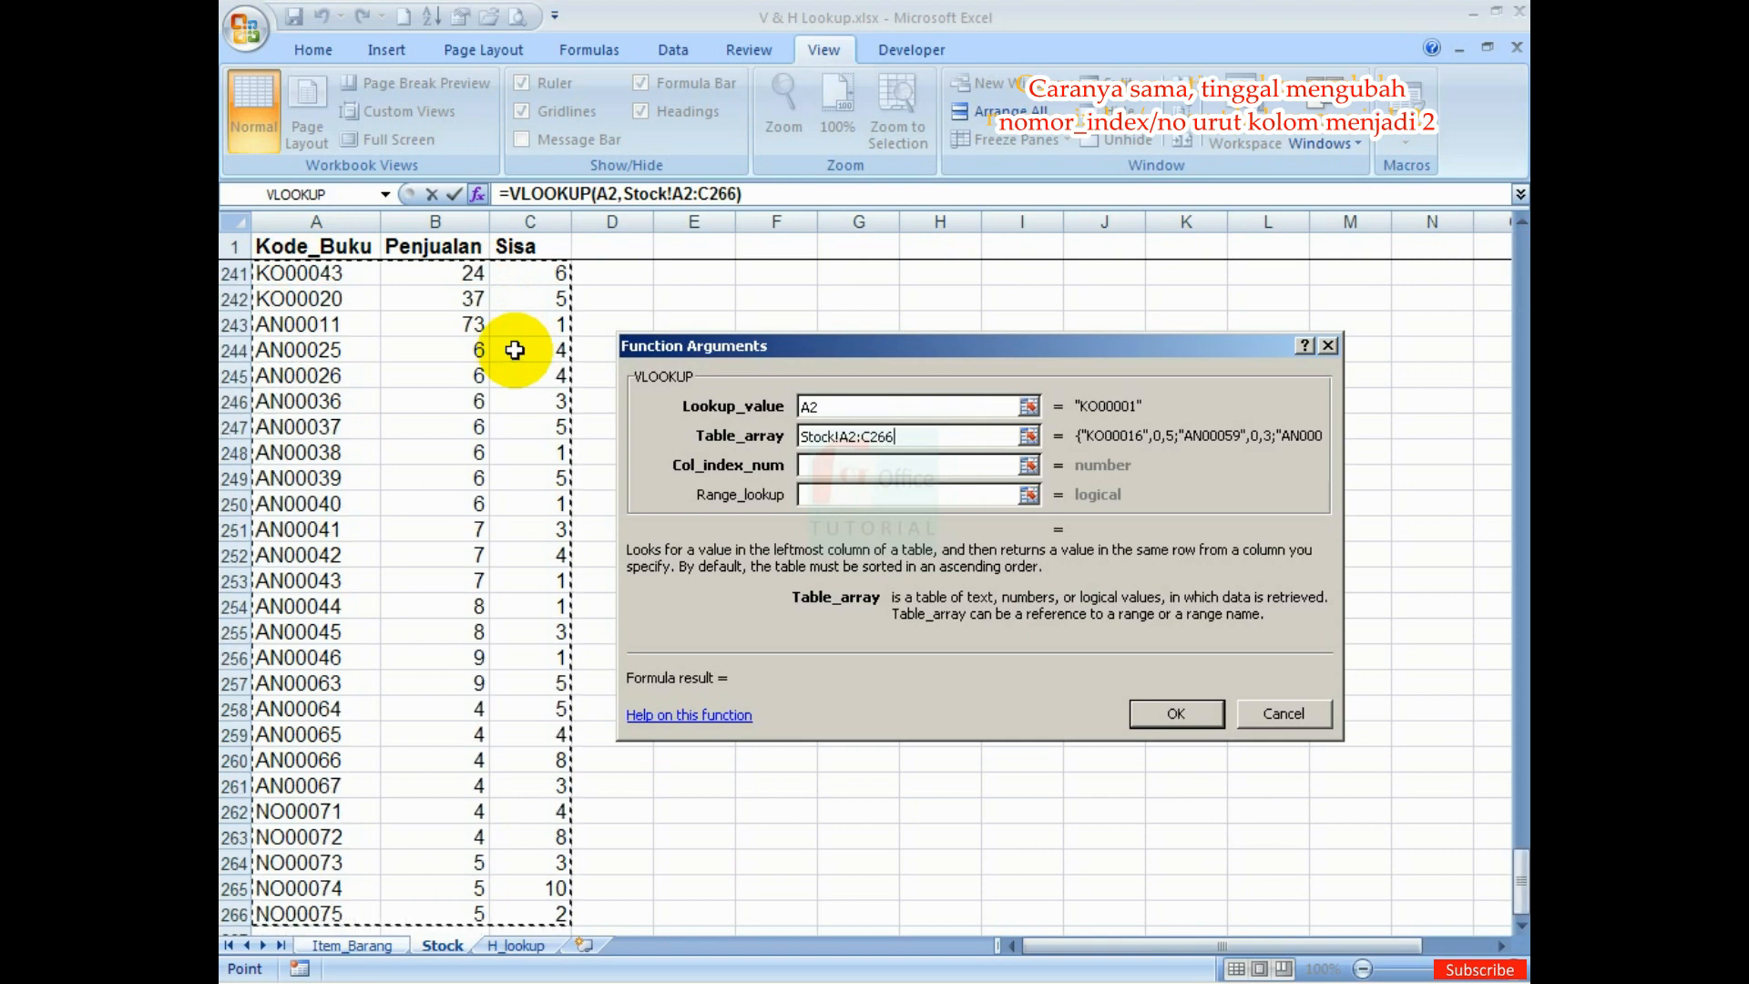
pyautogui.click(833, 465)
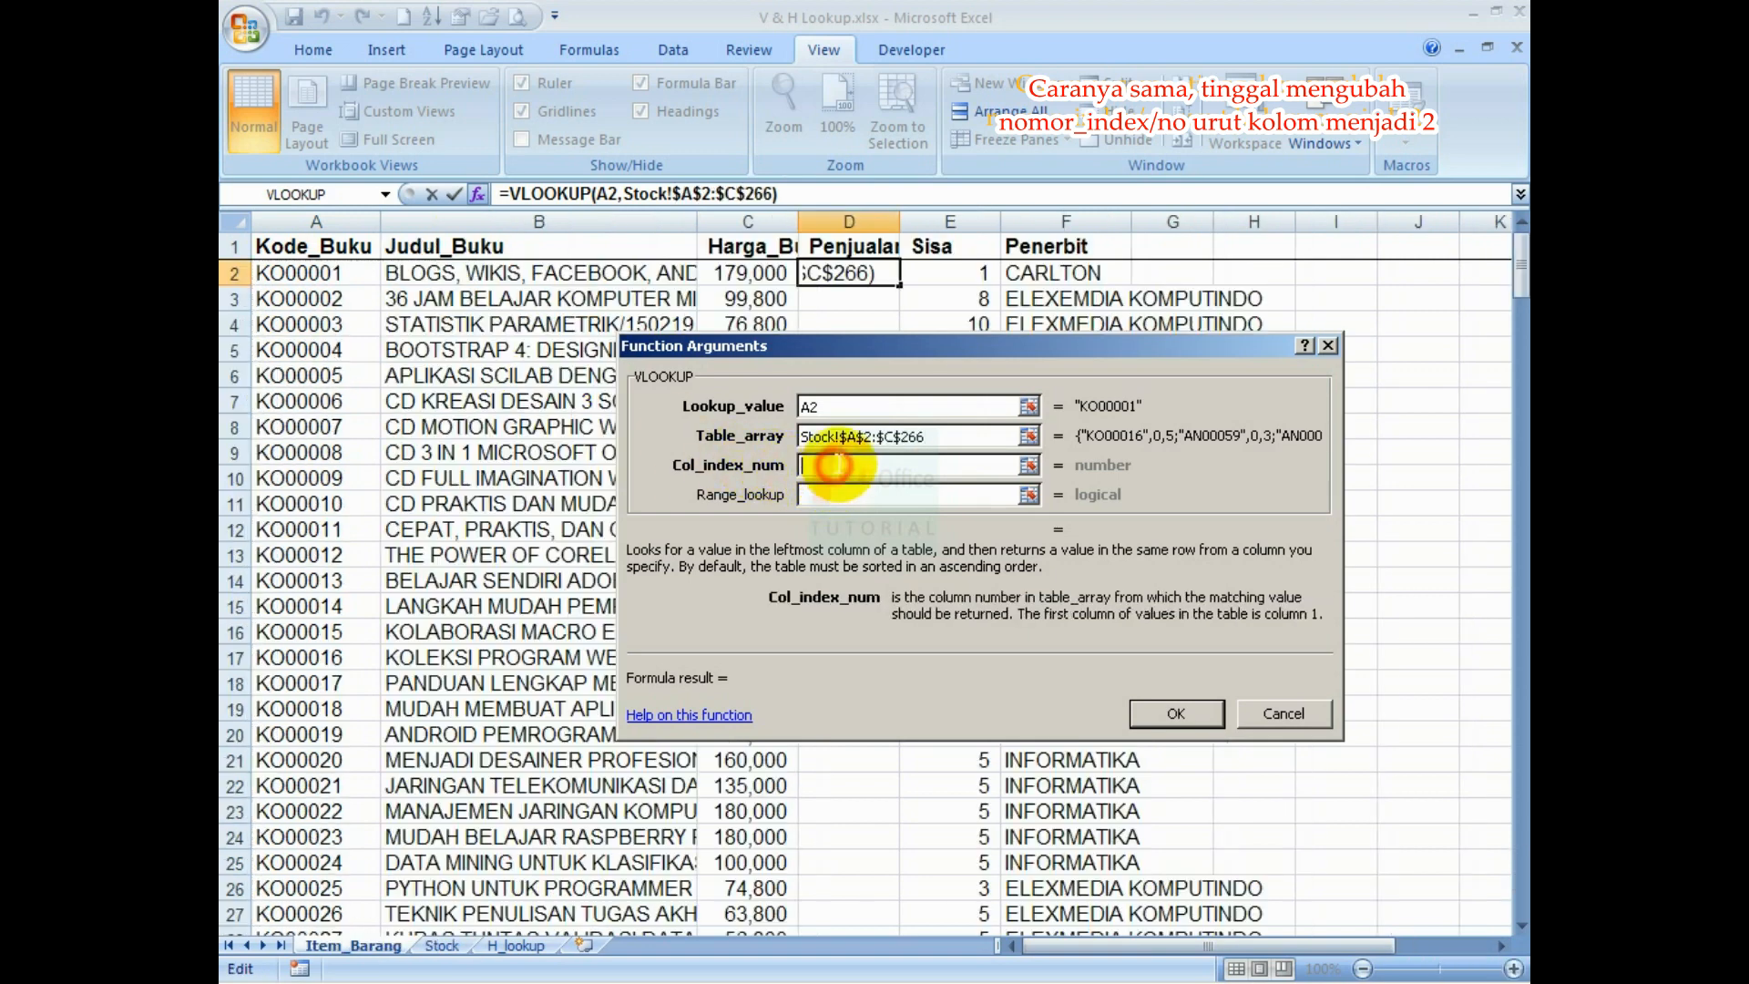
pyautogui.click(442, 945)
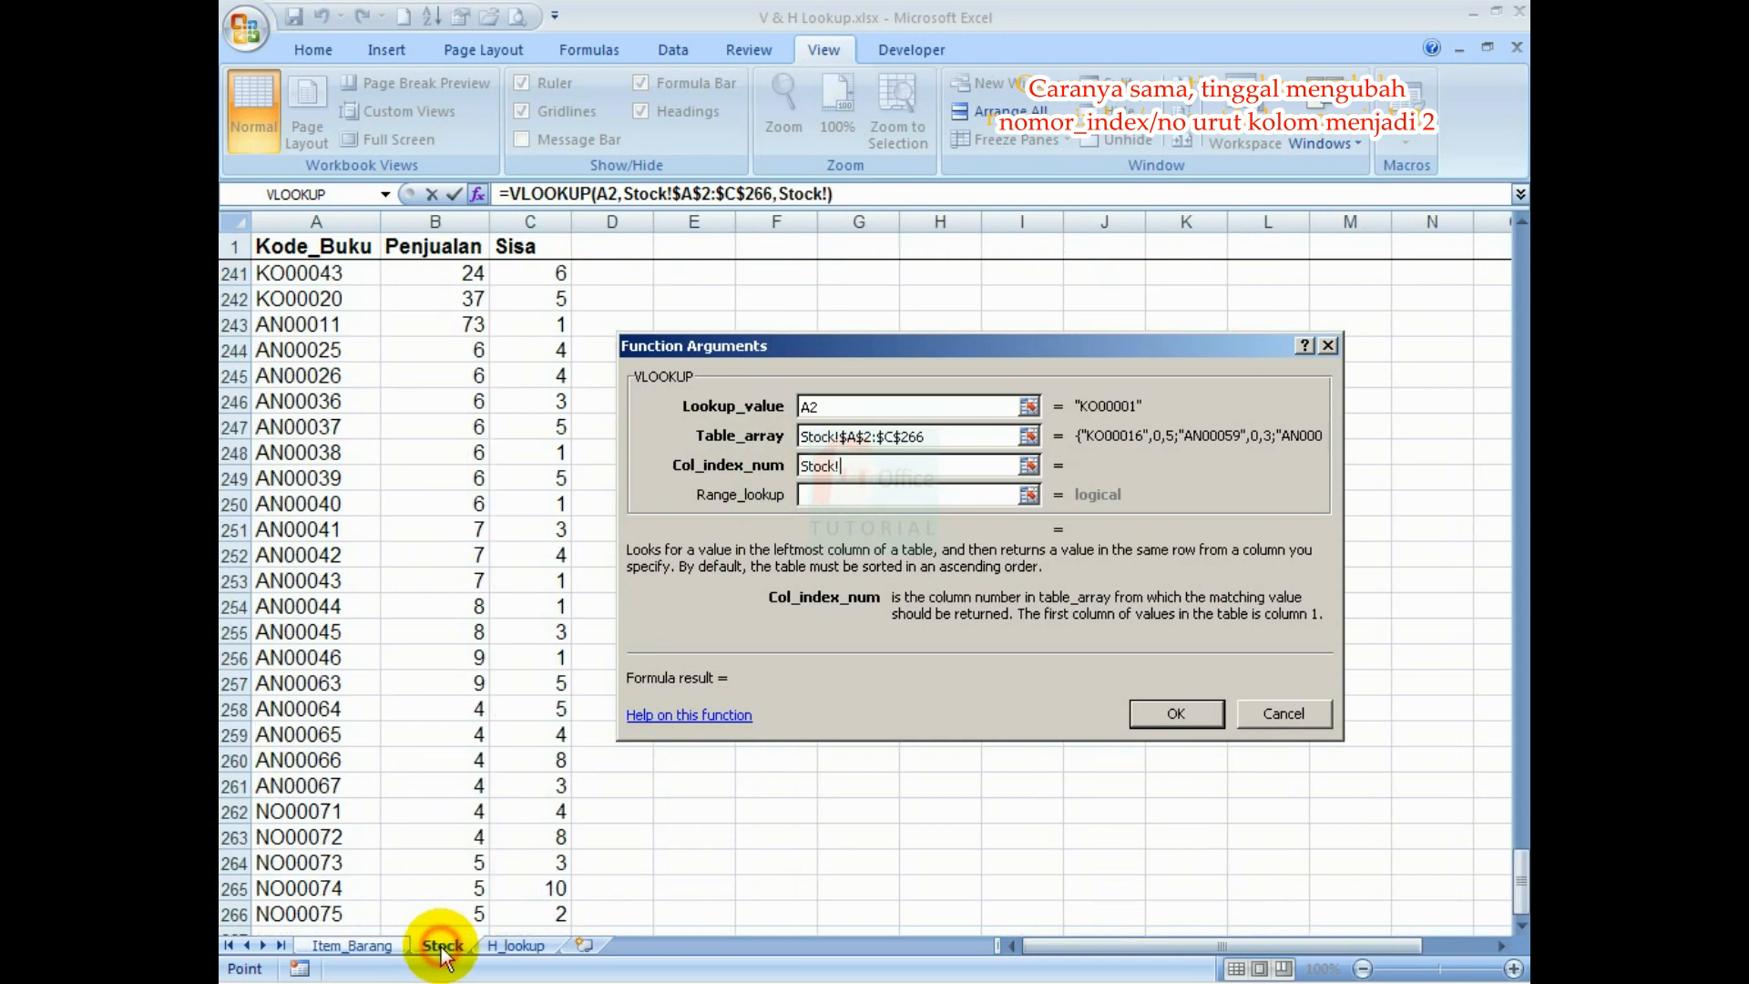
pyautogui.click(334, 221)
pyautogui.click(416, 222)
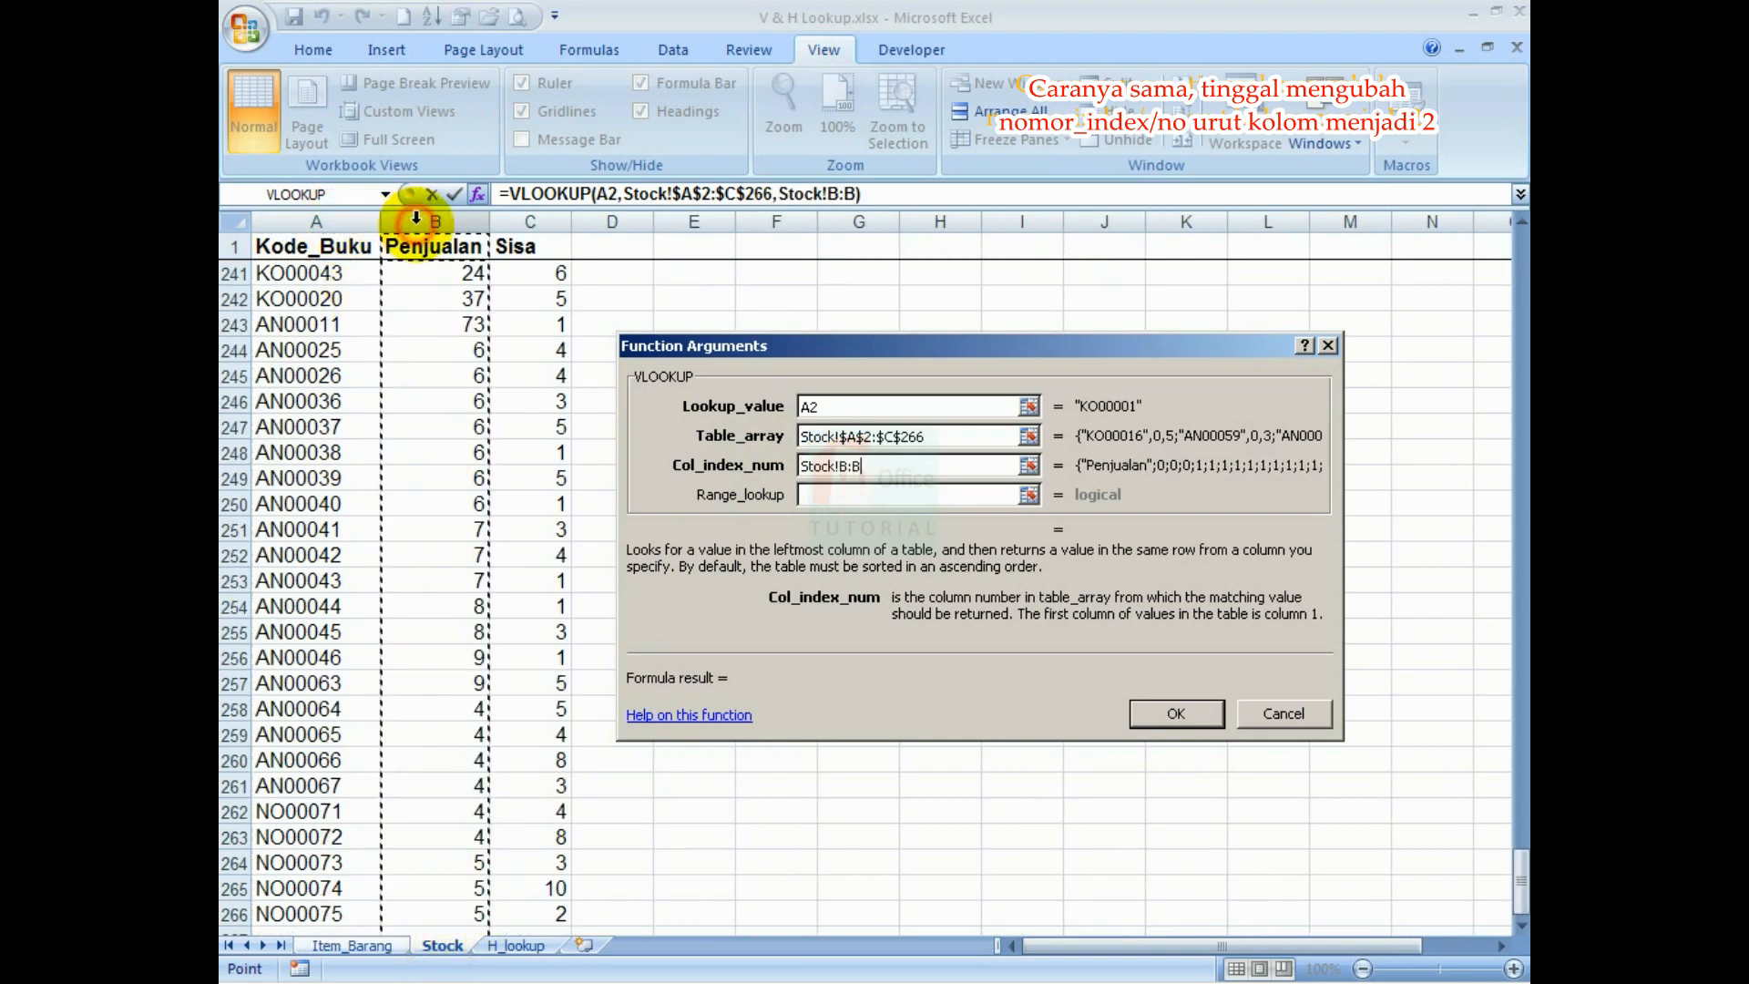
pyautogui.moveTo(421, 219); pyautogui.dragTo(437, 221)
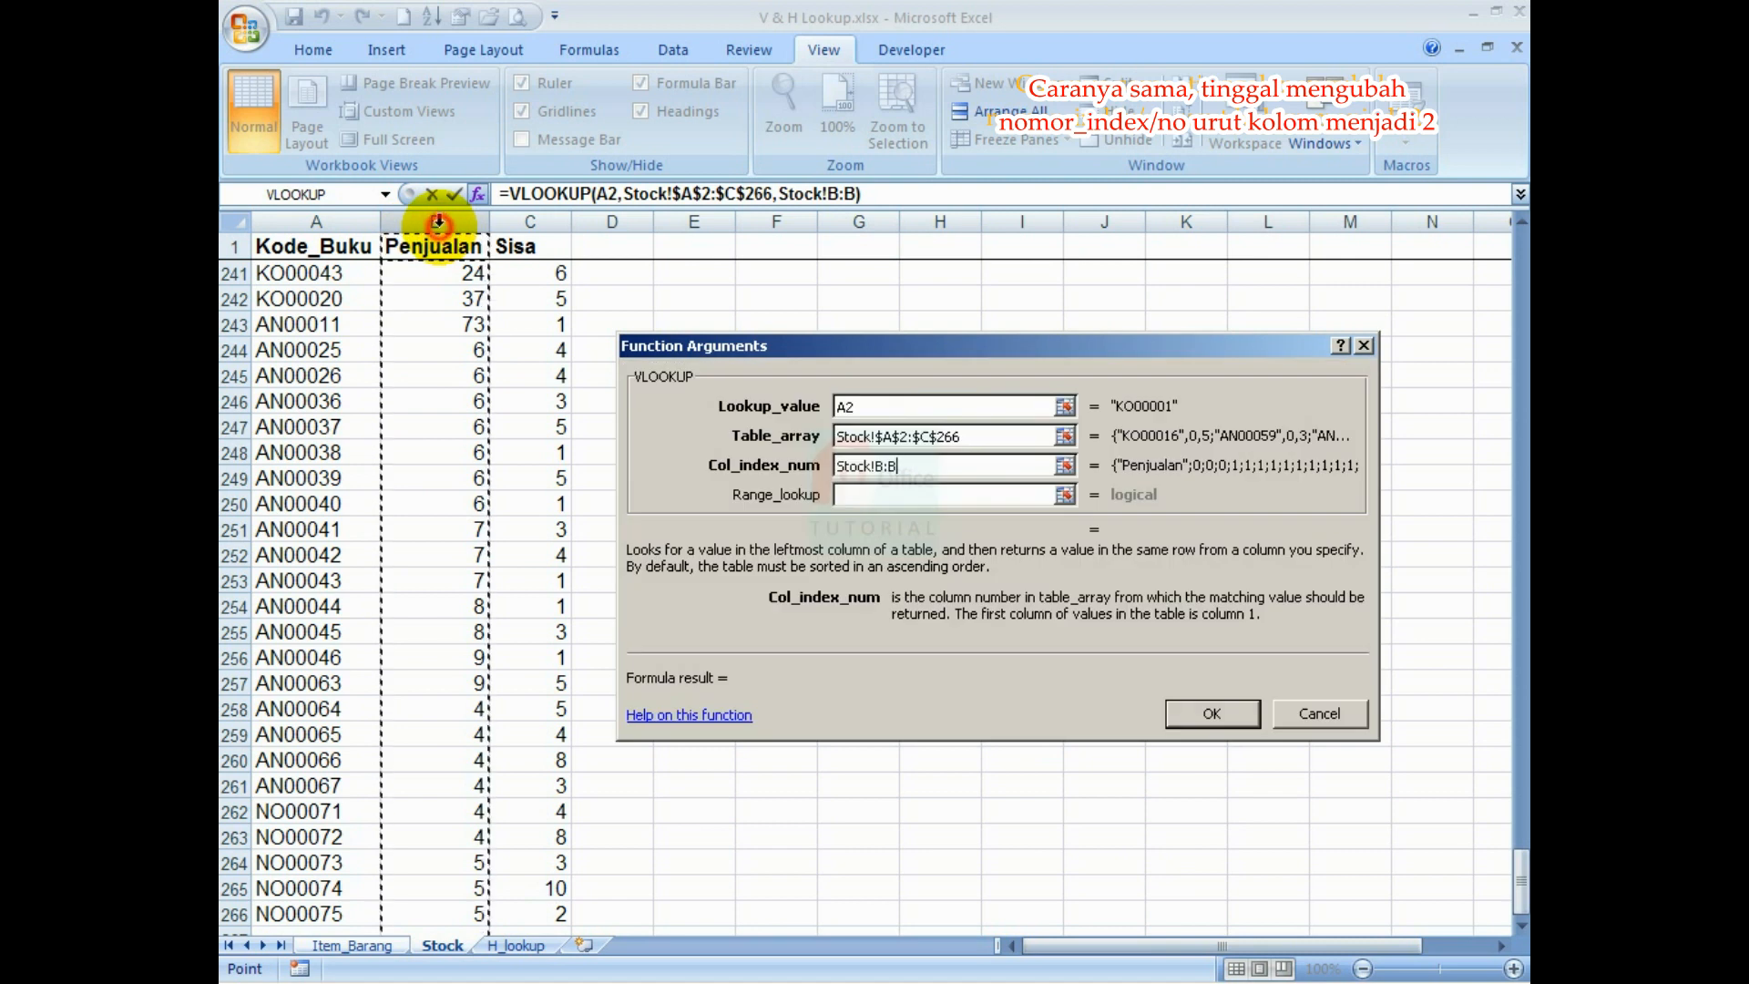
# Set the column index number to 2 and the range lookup to 0, and confirm the VLOOKUP formula
pyautogui.moveTo(938, 468); pyautogui.dragTo(756, 467)
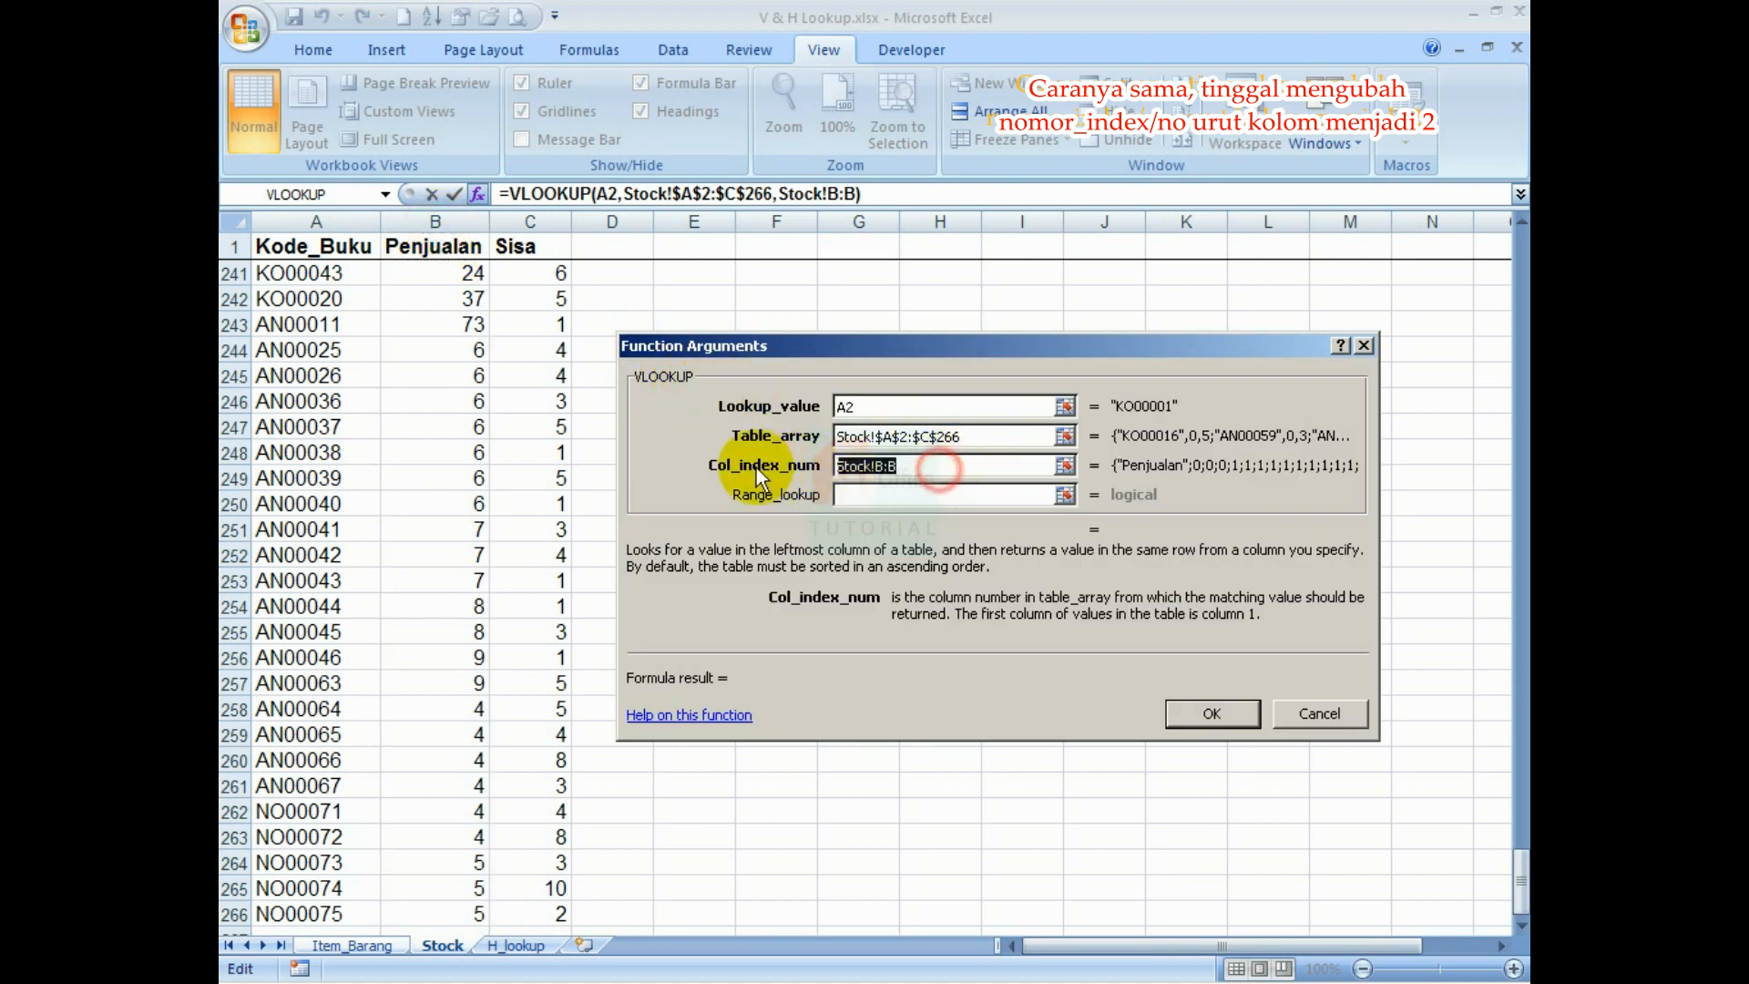
pyautogui.write('2')
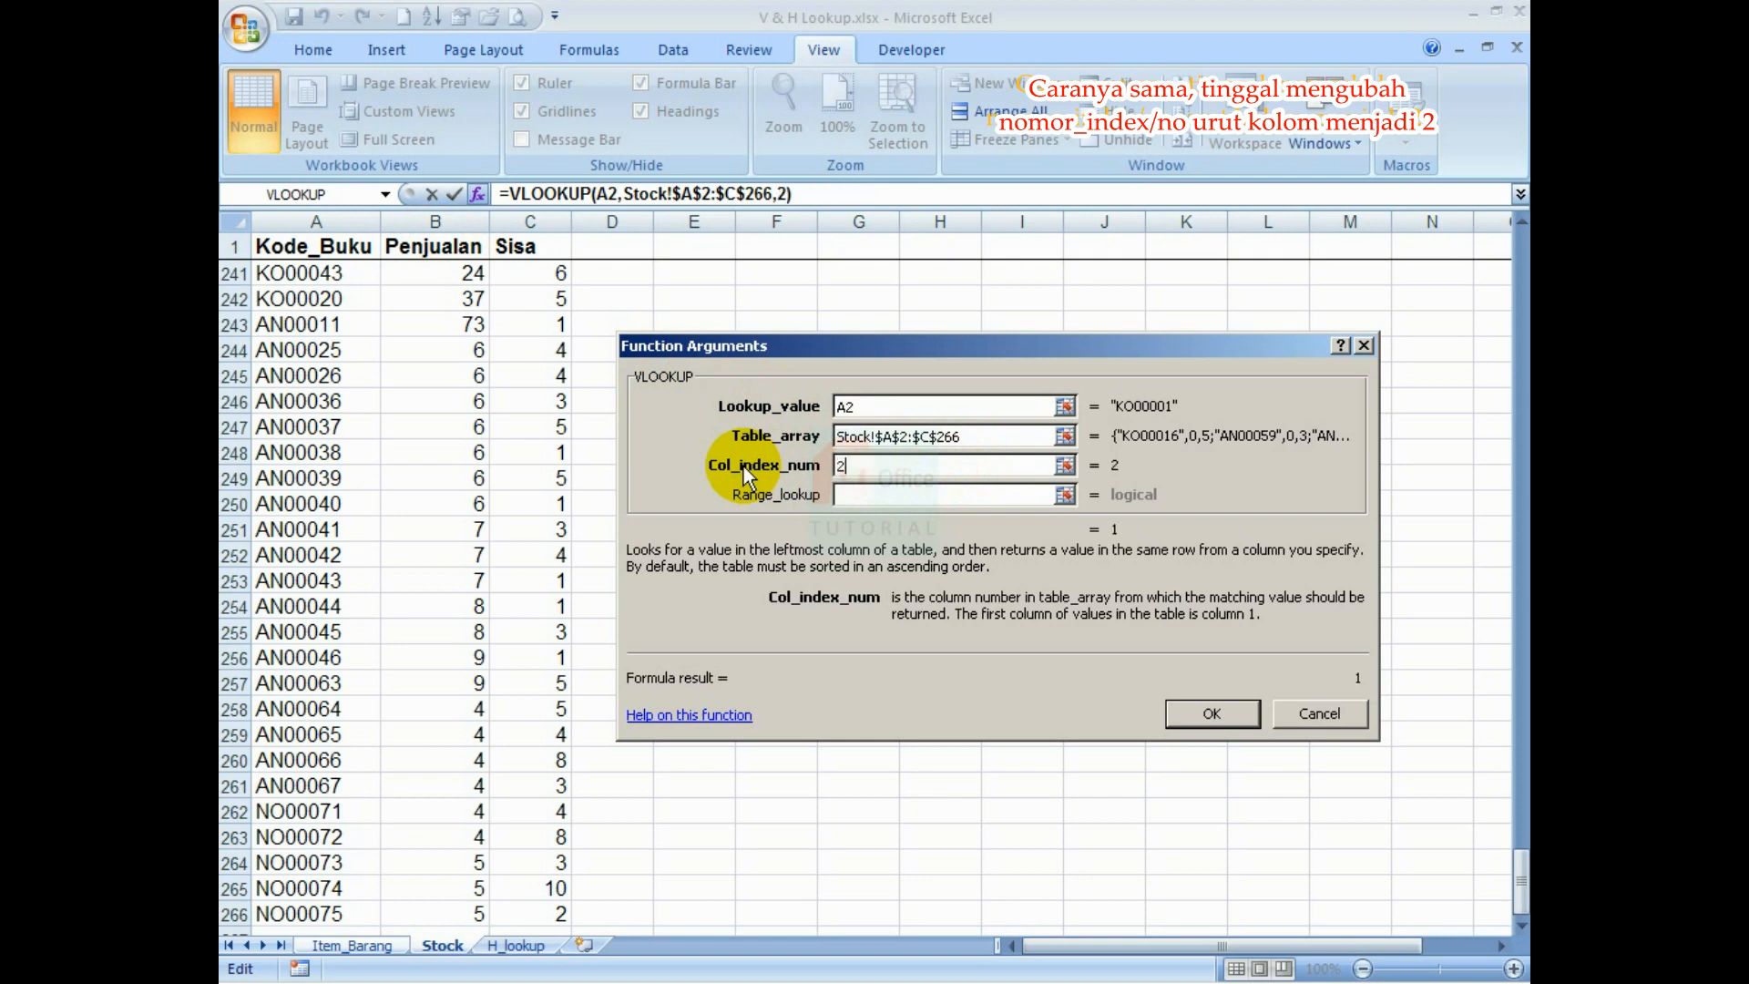
pyautogui.click(863, 495)
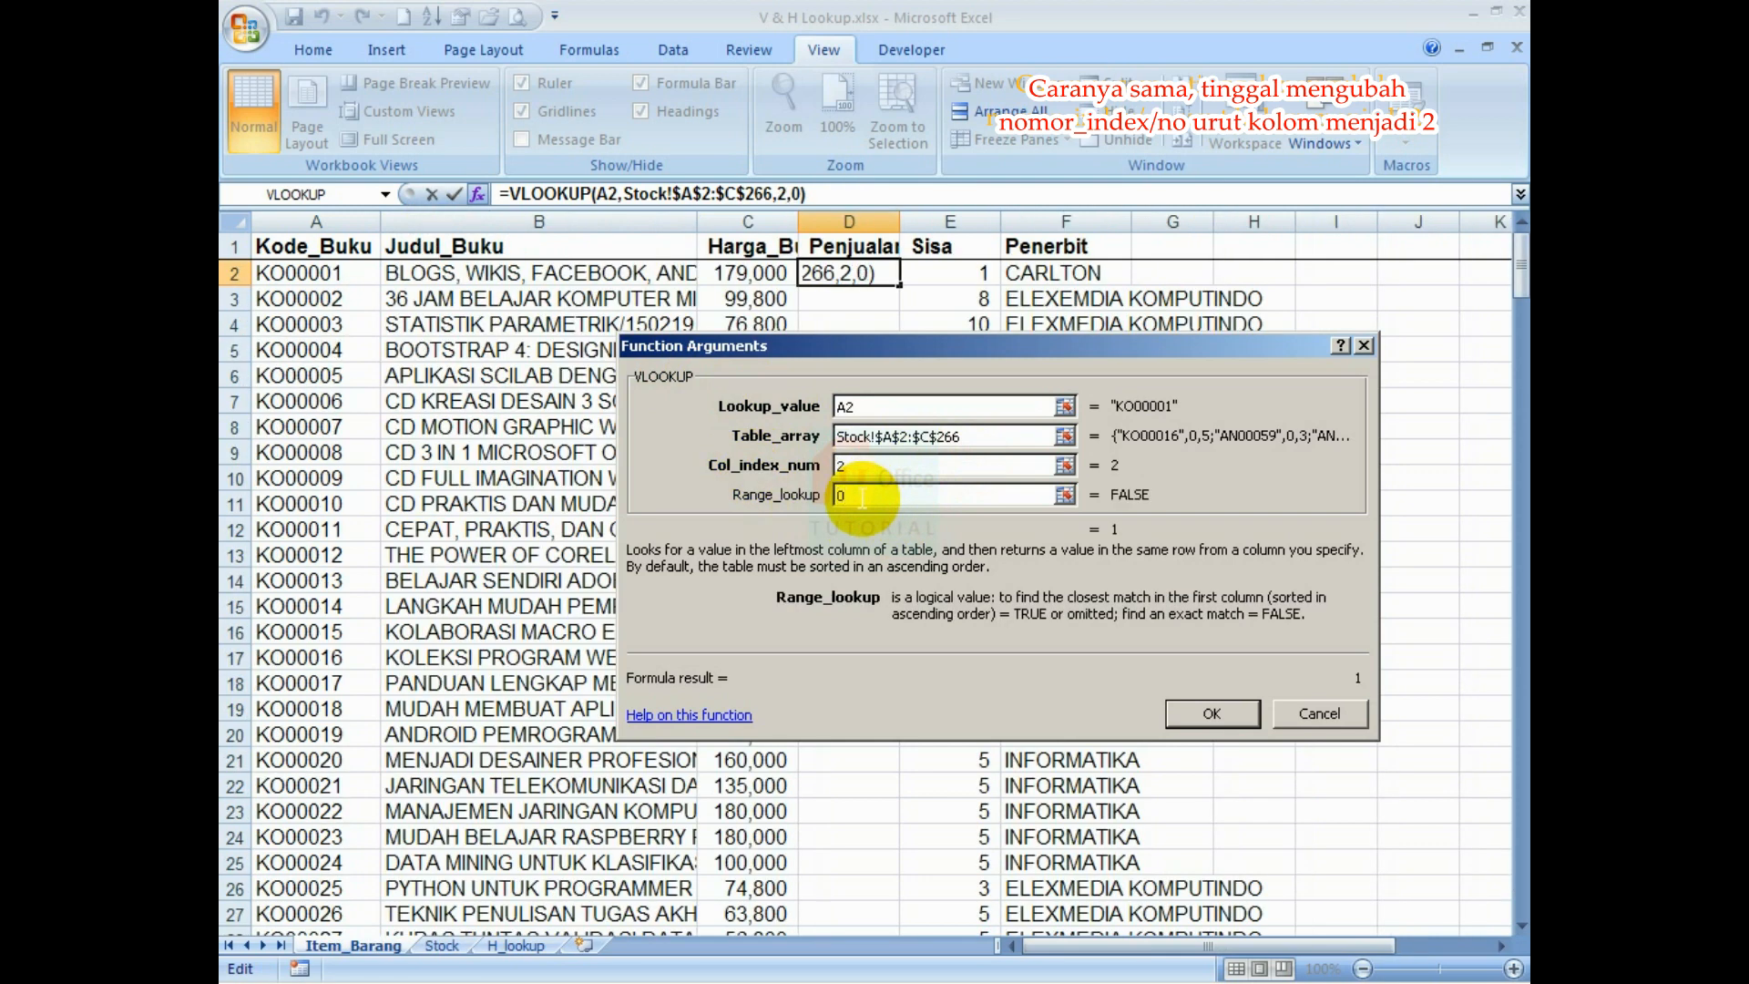
pyautogui.press('Return')
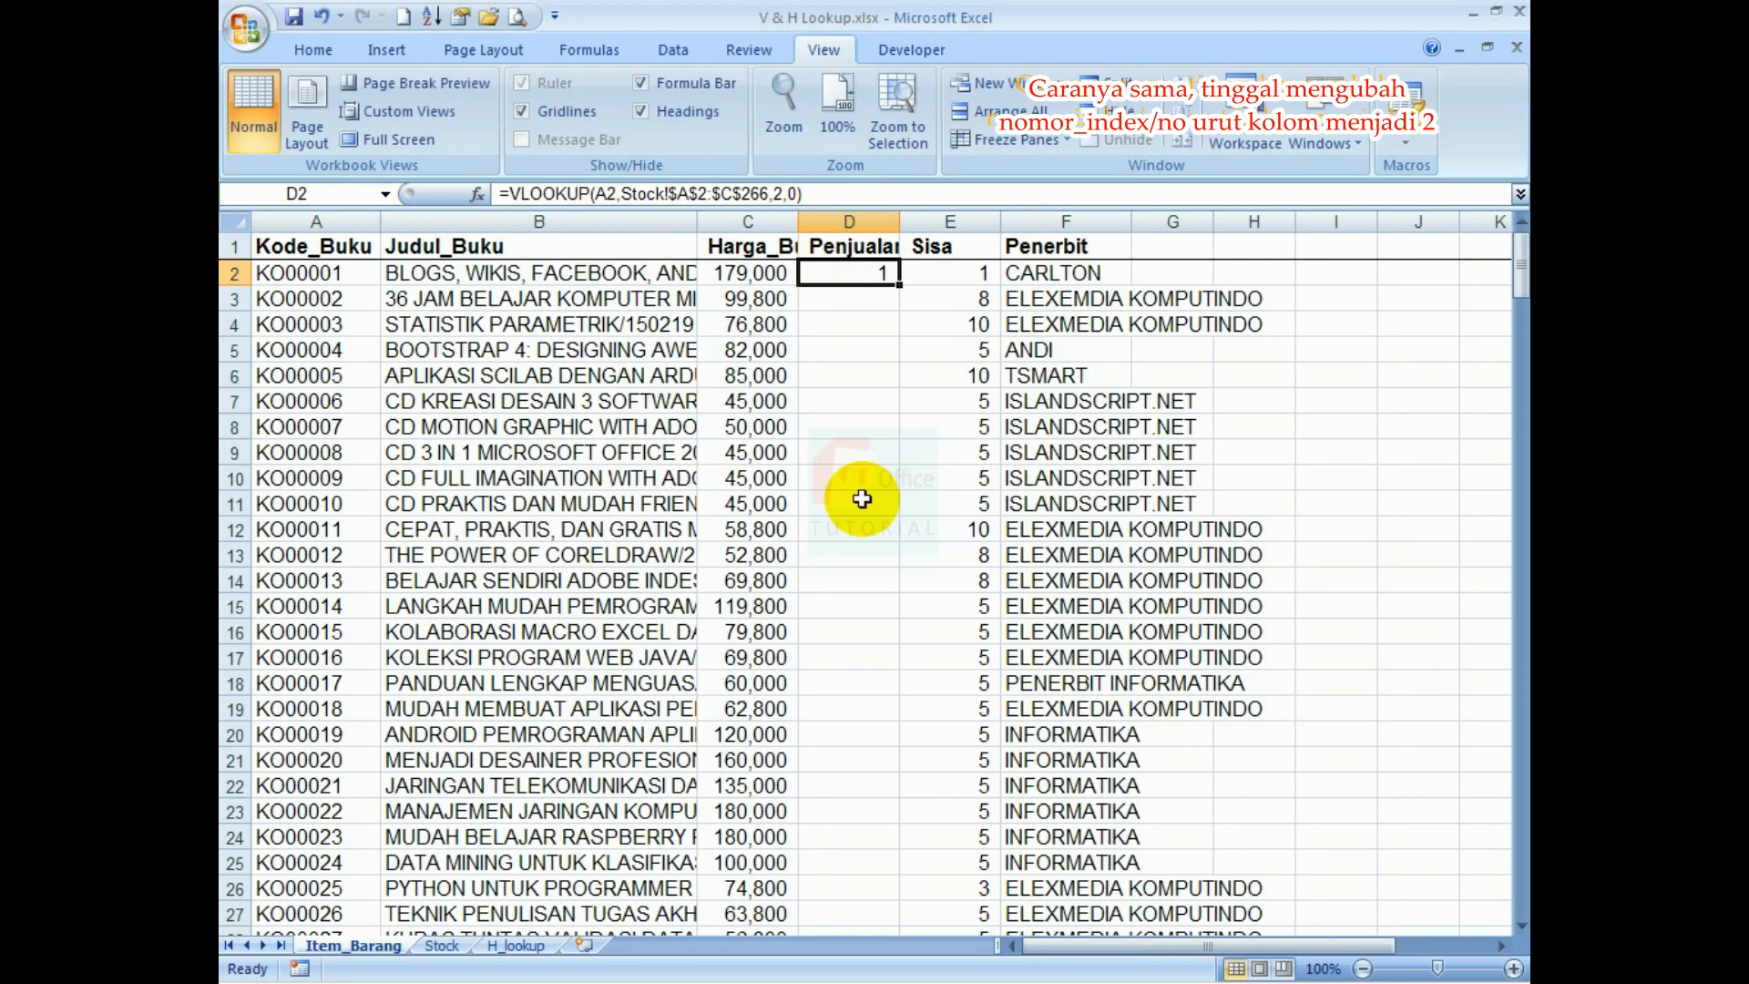
# Fill the VLOOKUP formula from D2 down the Penjualan column and widen the column to fit its header
pyautogui.doubleClick(904, 288)
pyautogui.click(872, 426)
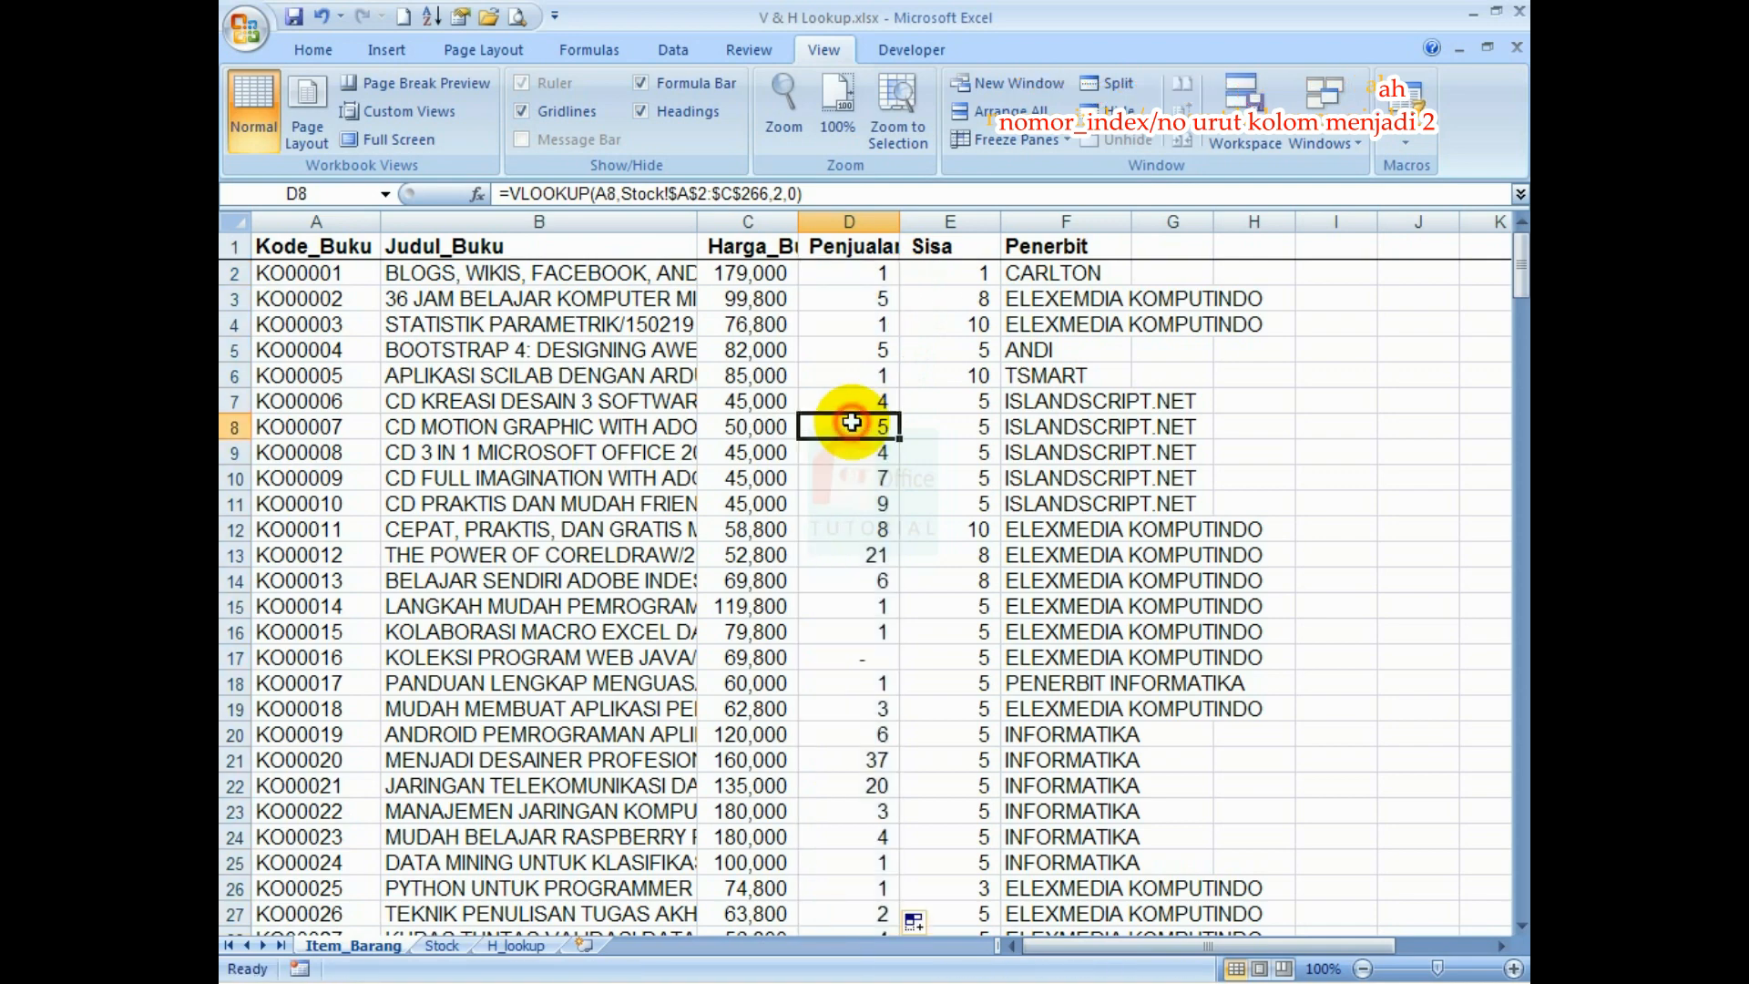
pyautogui.scroll(-4, 873, 529)
pyautogui.scroll(4, 872, 531)
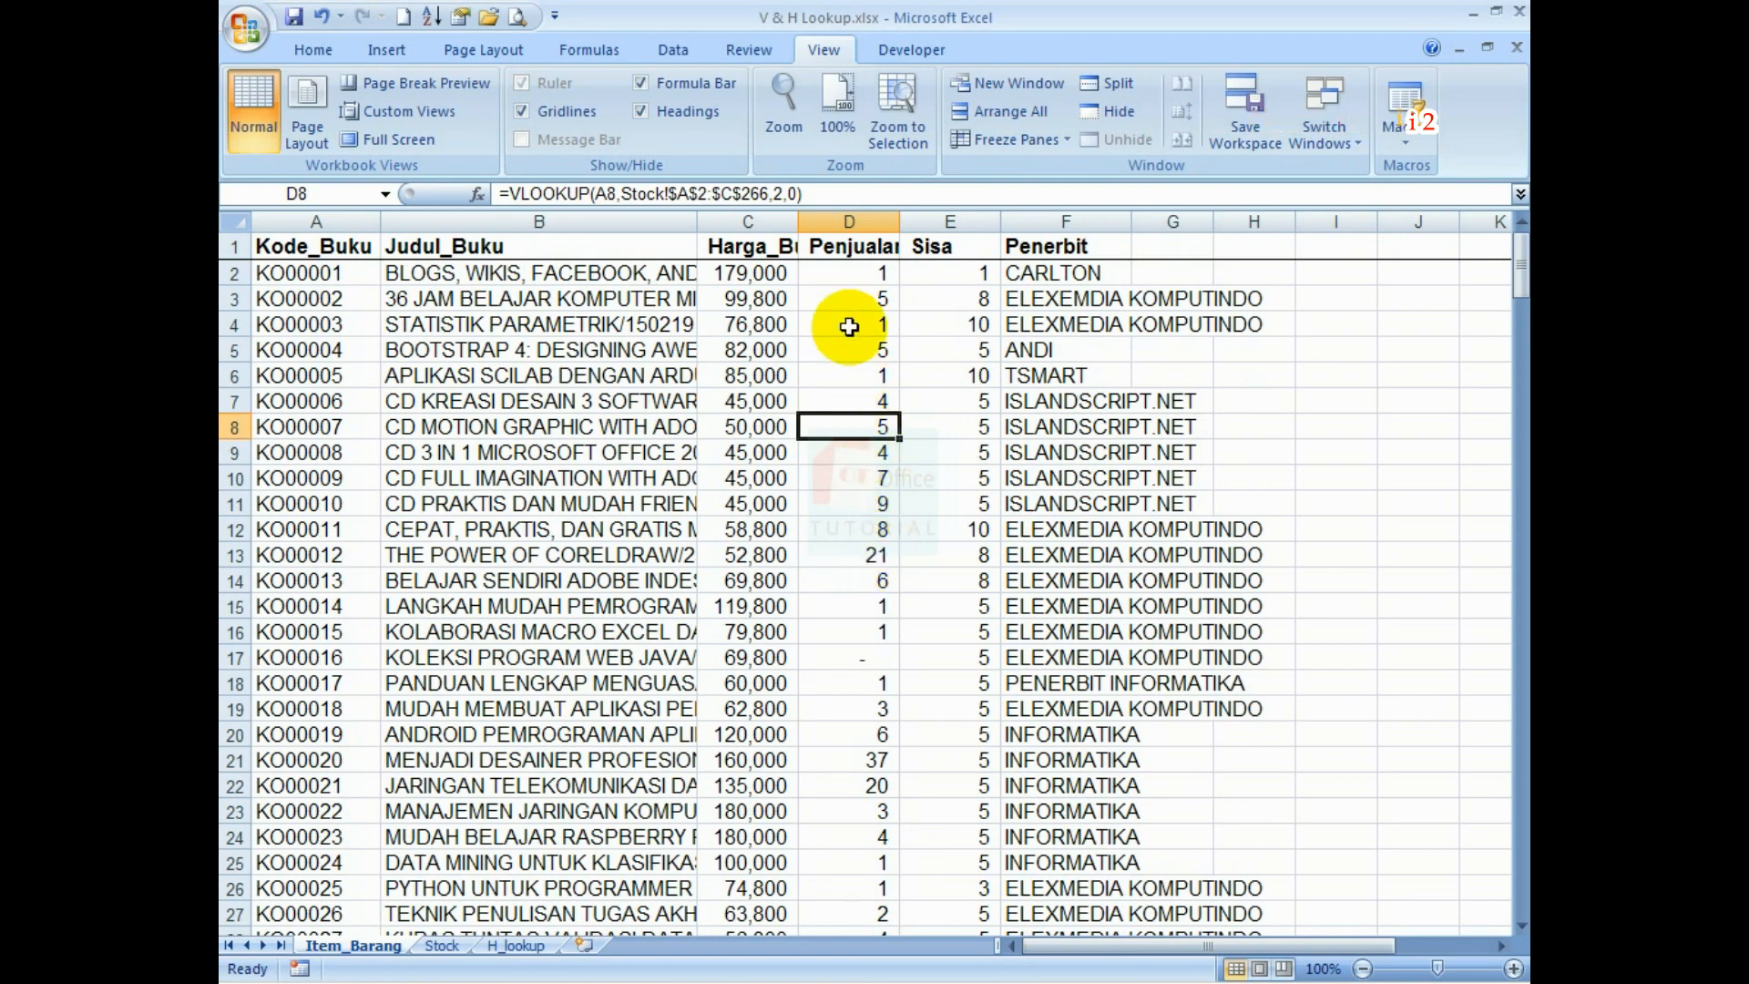
pyautogui.click(849, 325)
pyautogui.moveTo(900, 221); pyautogui.dragTo(951, 221)
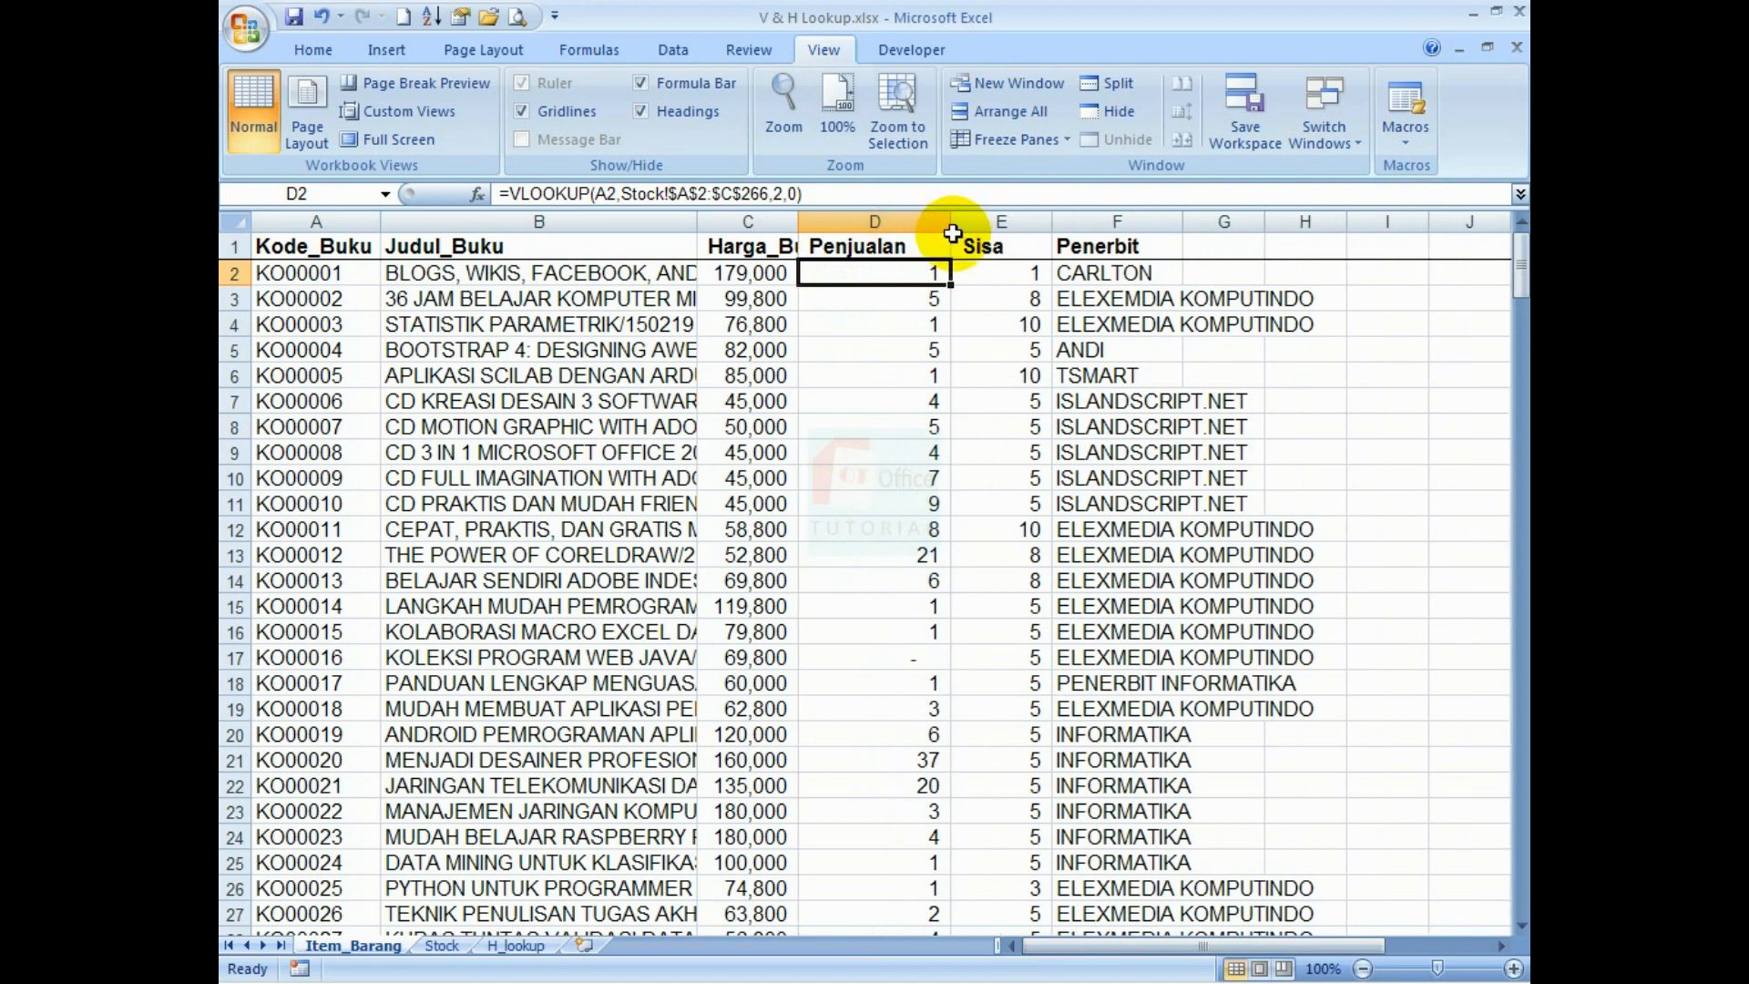
pyautogui.click(892, 371)
pyautogui.click(888, 399)
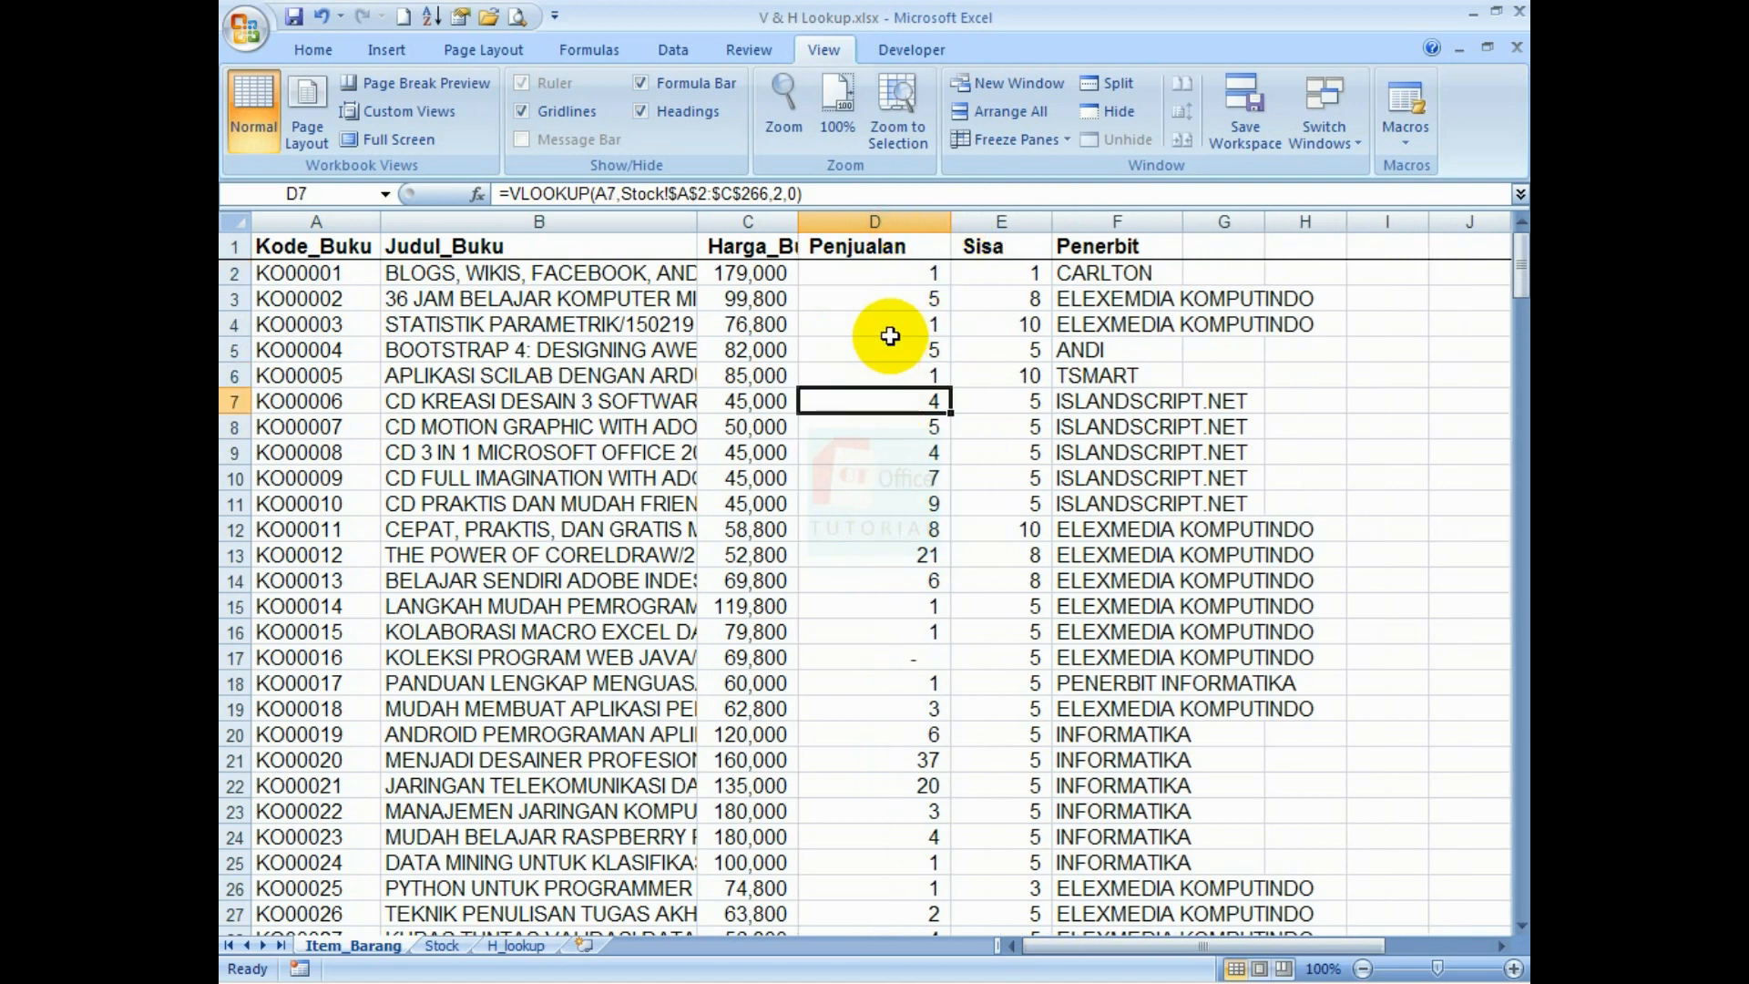
# Find book code KO00001 in the Stock sheet and compare its Penjualan value with cell D2 on Item_Barang
pyautogui.click(313, 275)
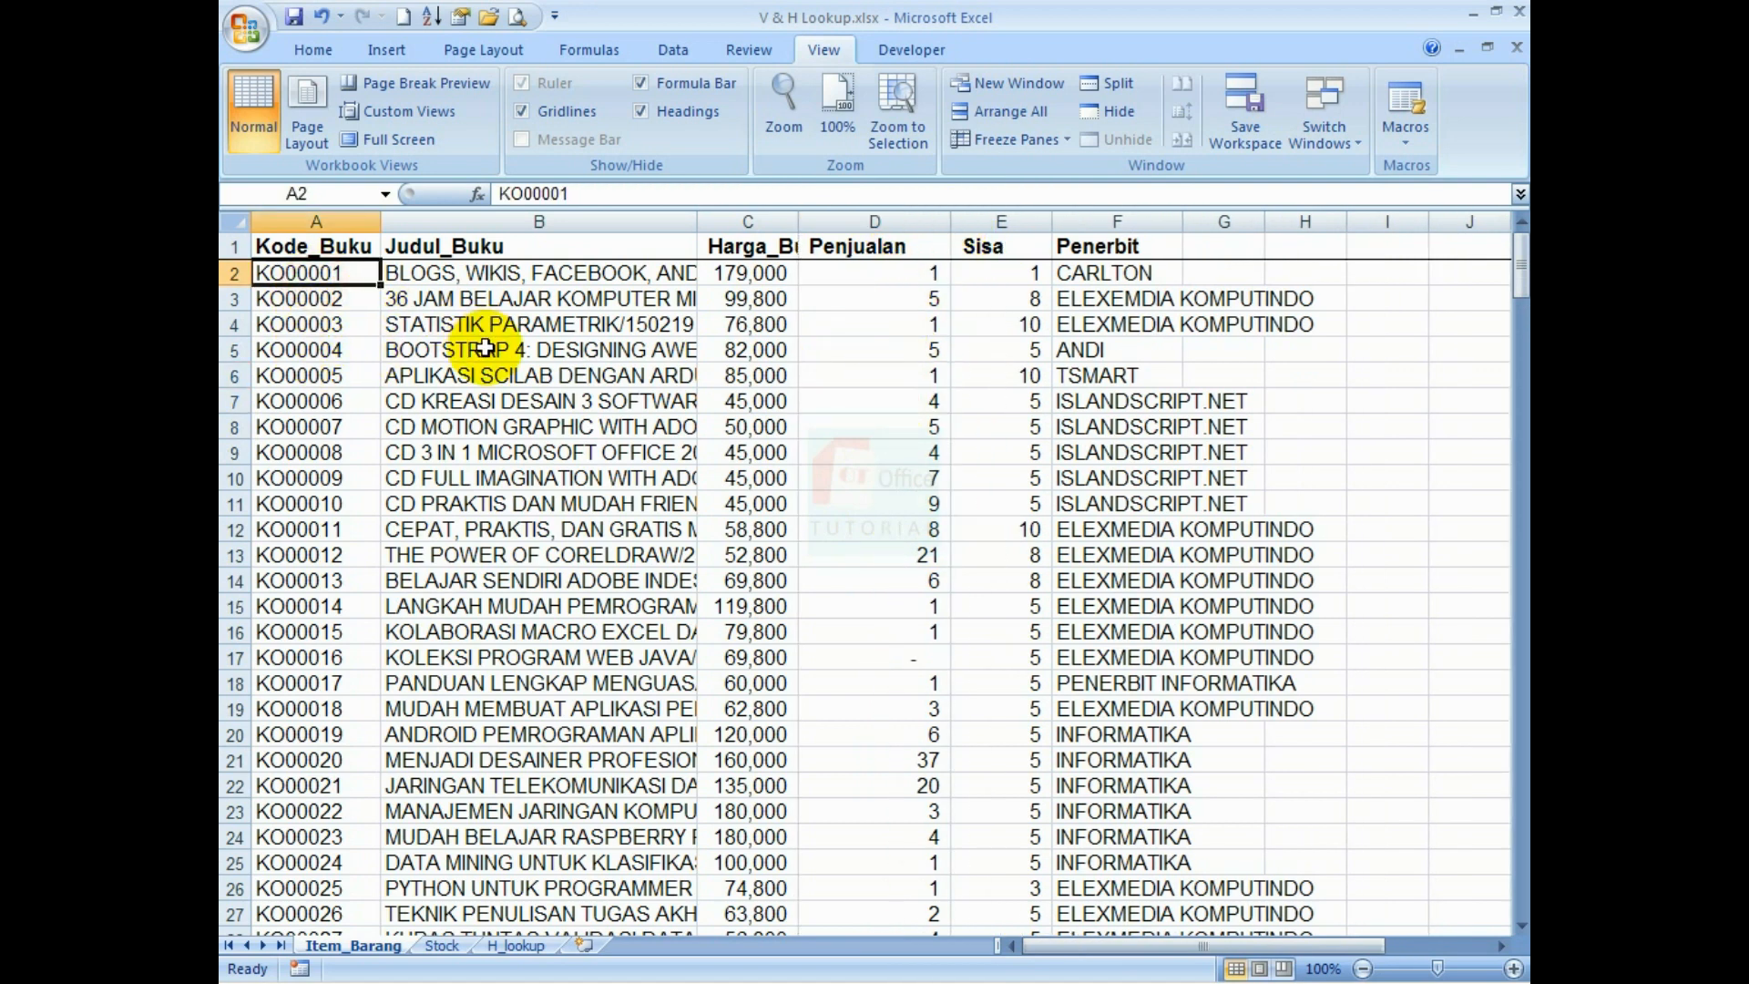
pyautogui.hotkey('ctrl', 'c')
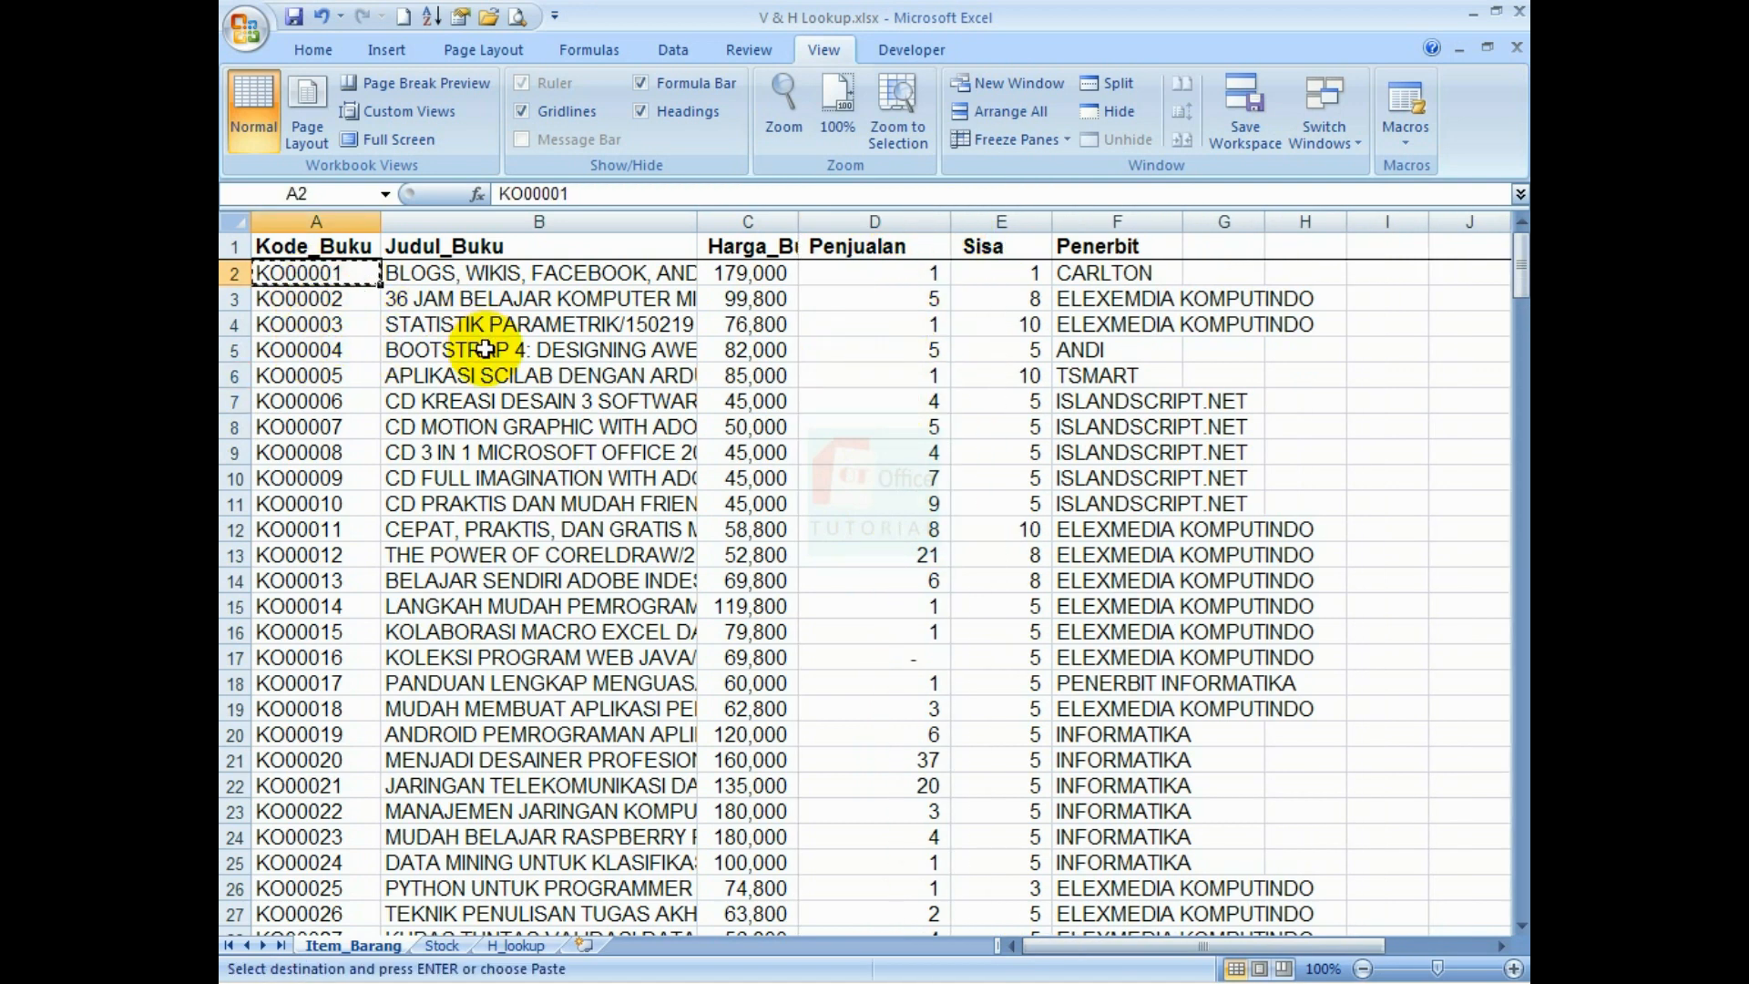
pyautogui.click(443, 947)
pyautogui.hotkey('ctrl', 'f')
pyautogui.hotkey('ctrl', 'v')
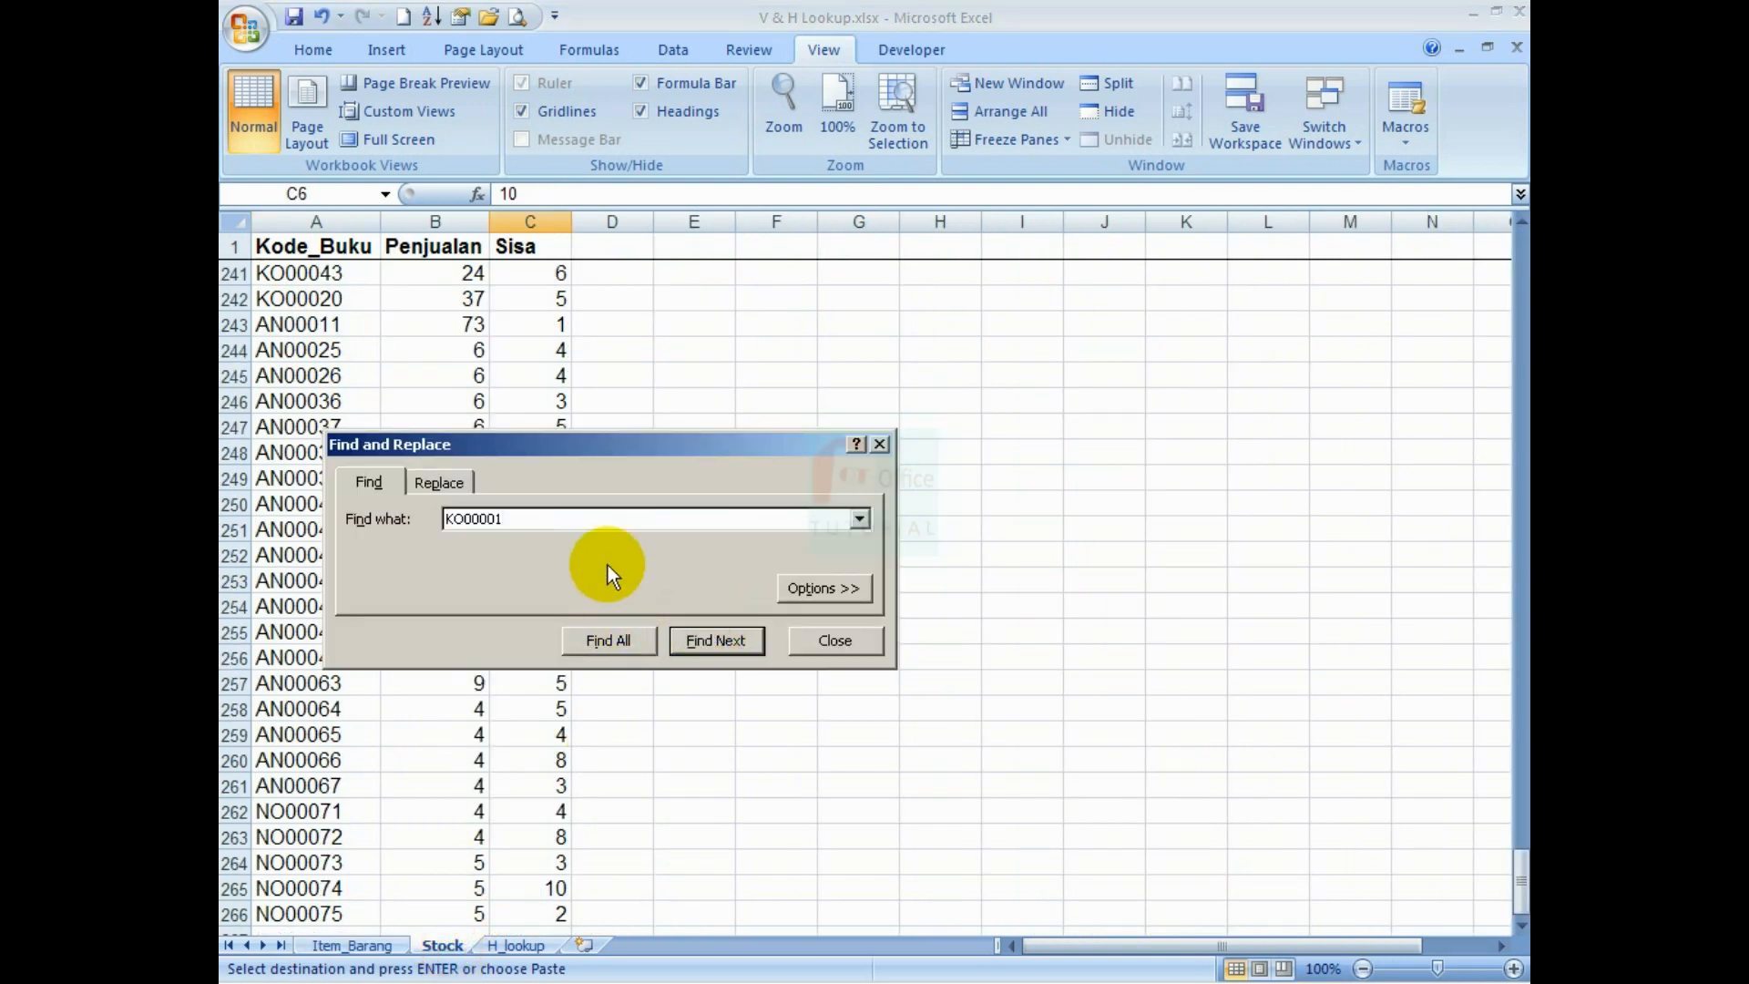
pyautogui.click(692, 642)
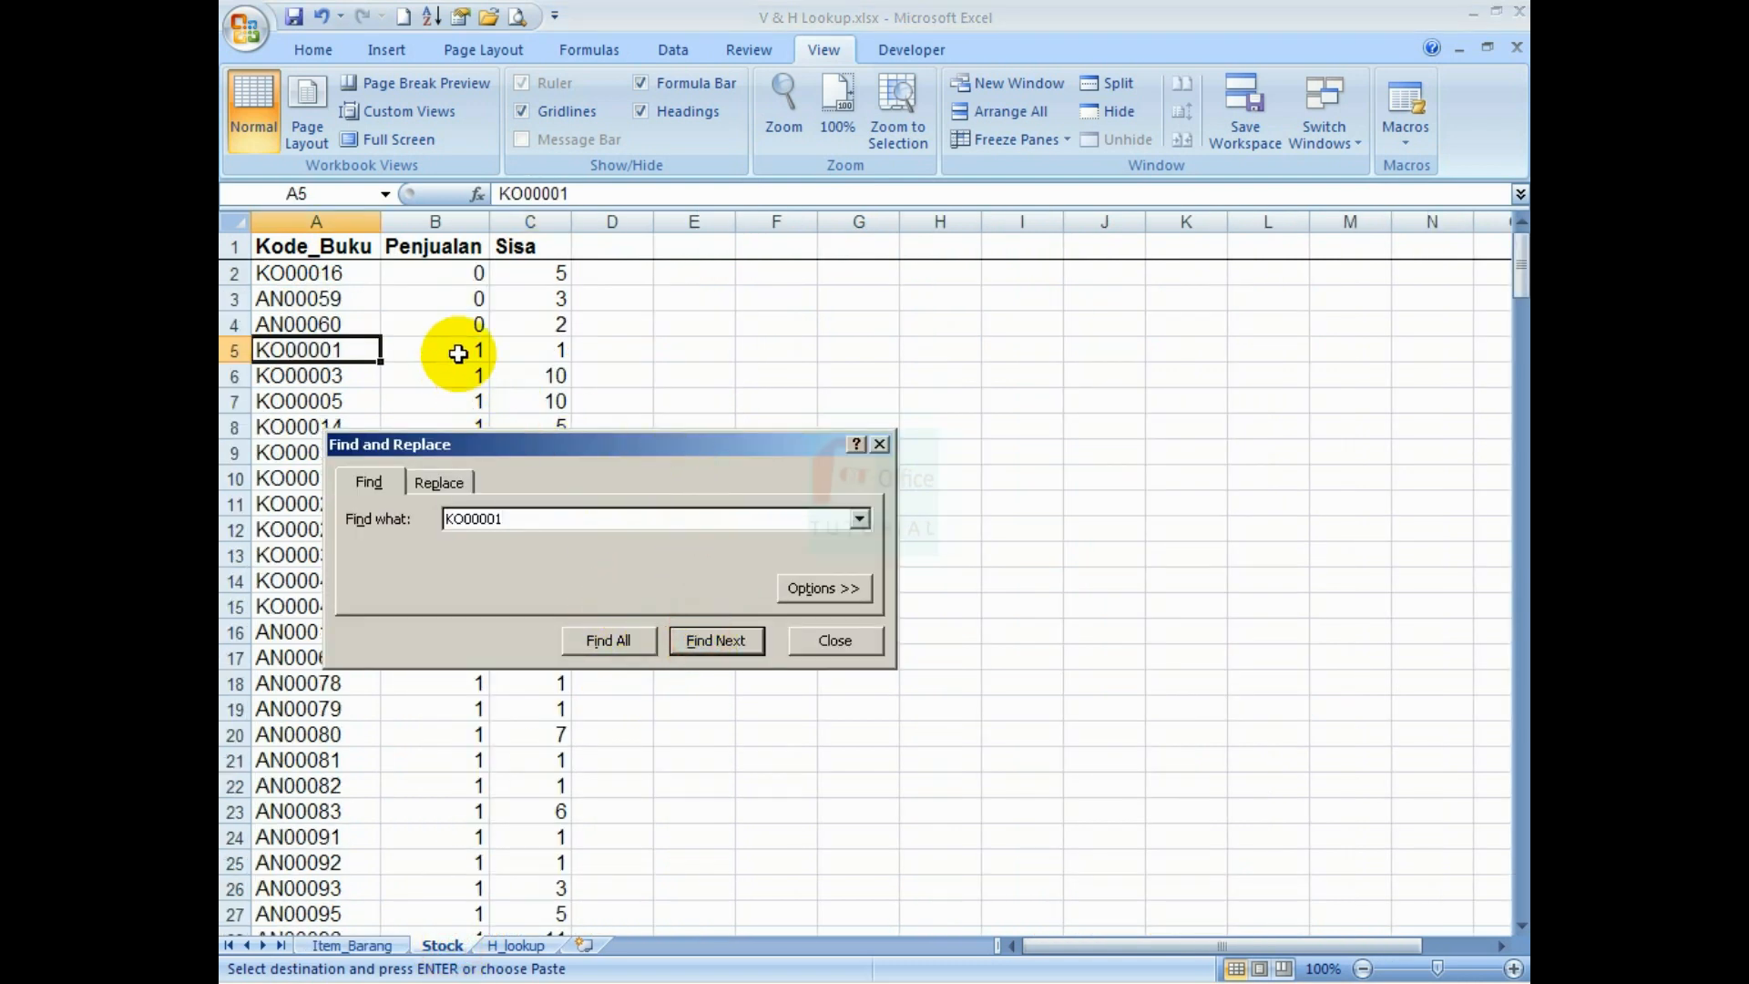
pyautogui.click(458, 353)
pyautogui.doubleClick(438, 351)
pyautogui.moveTo(462, 348); pyautogui.dragTo(537, 349)
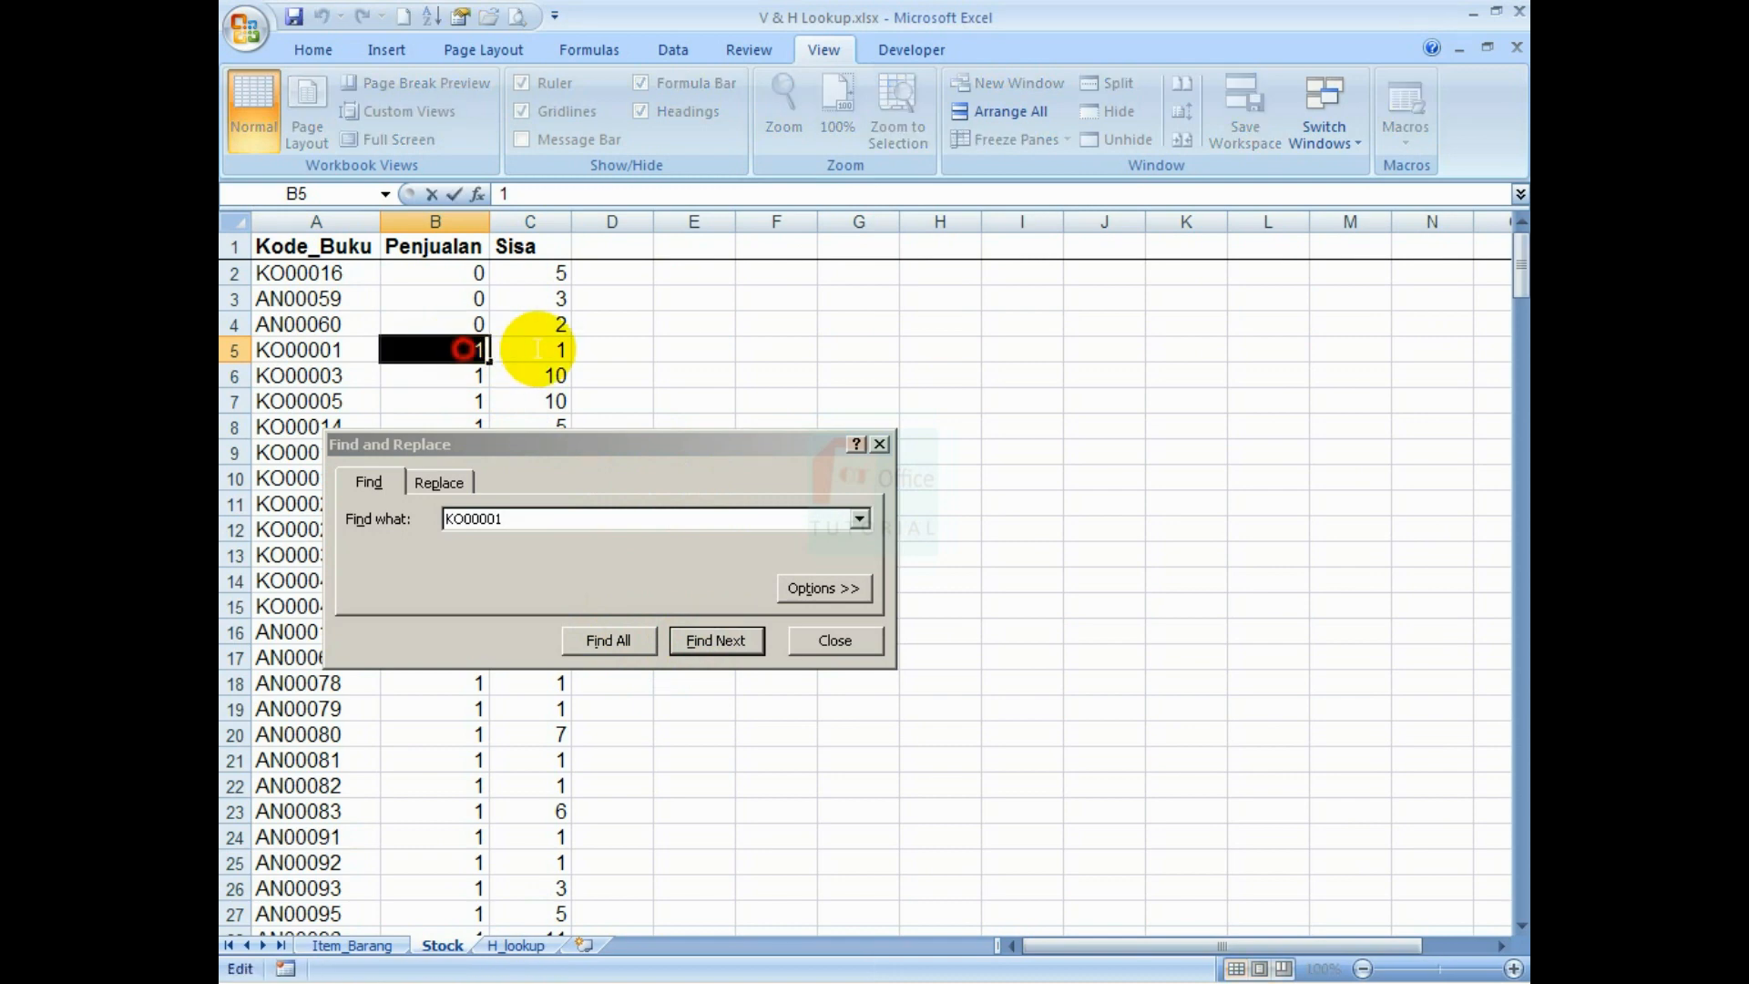
pyautogui.click(463, 351)
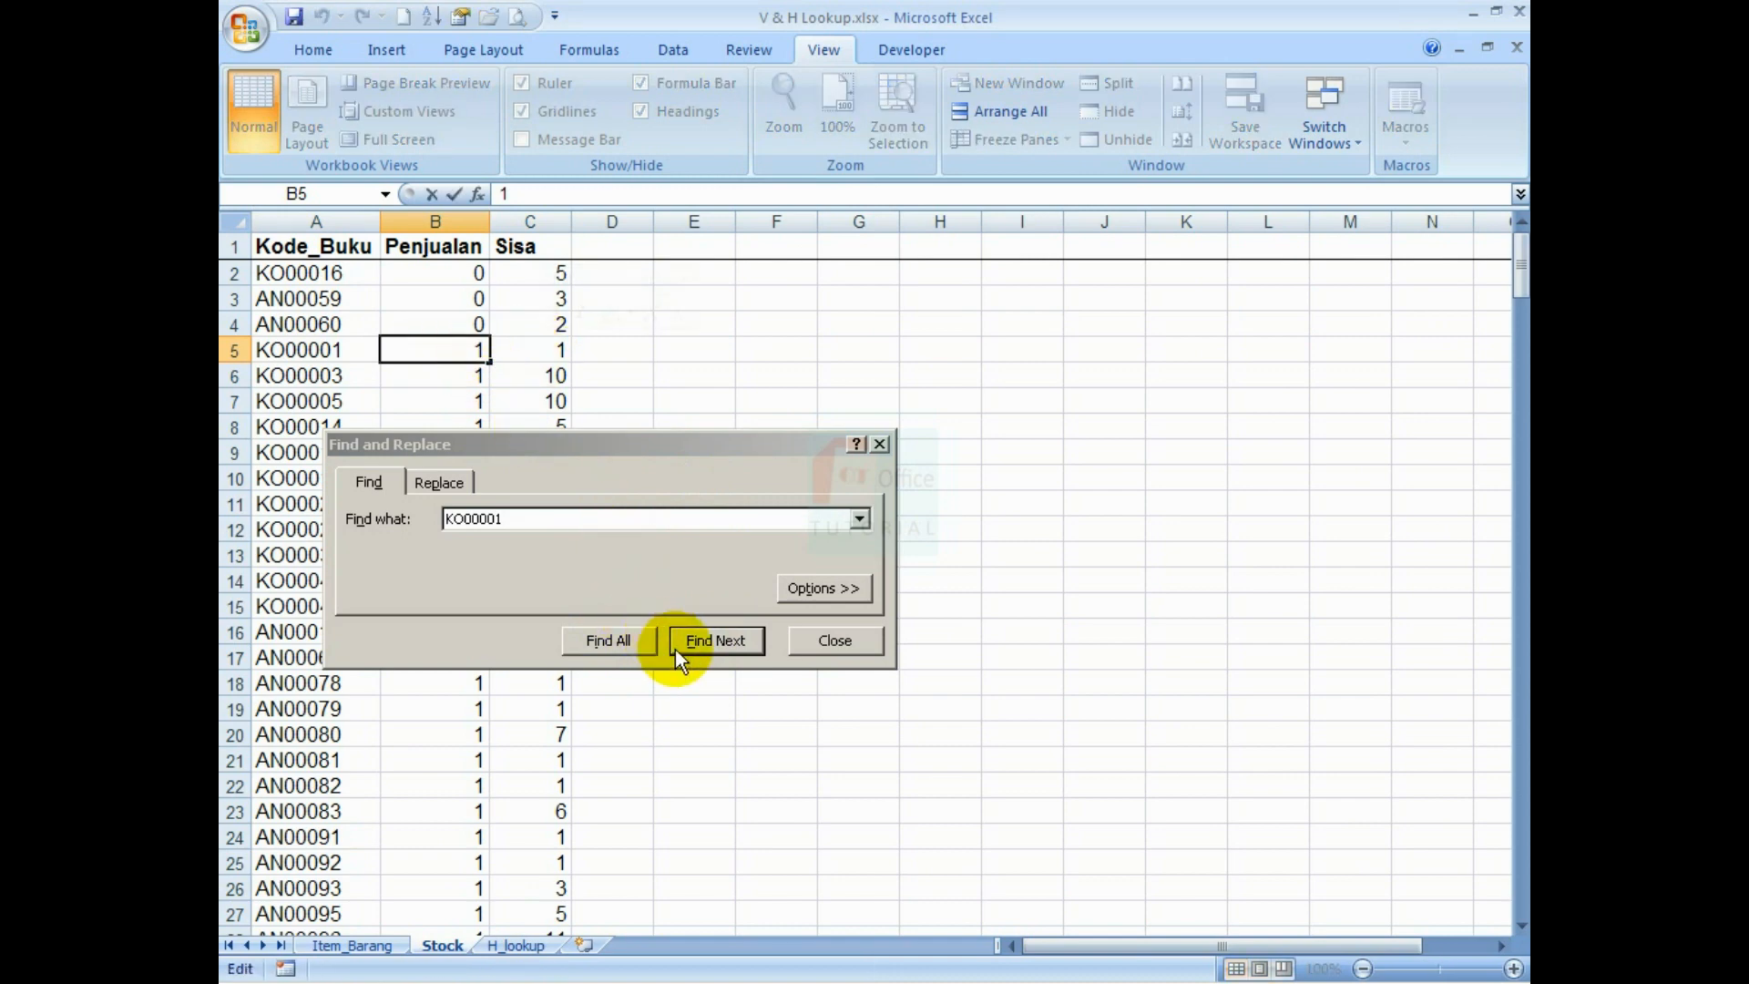
pyautogui.click(347, 945)
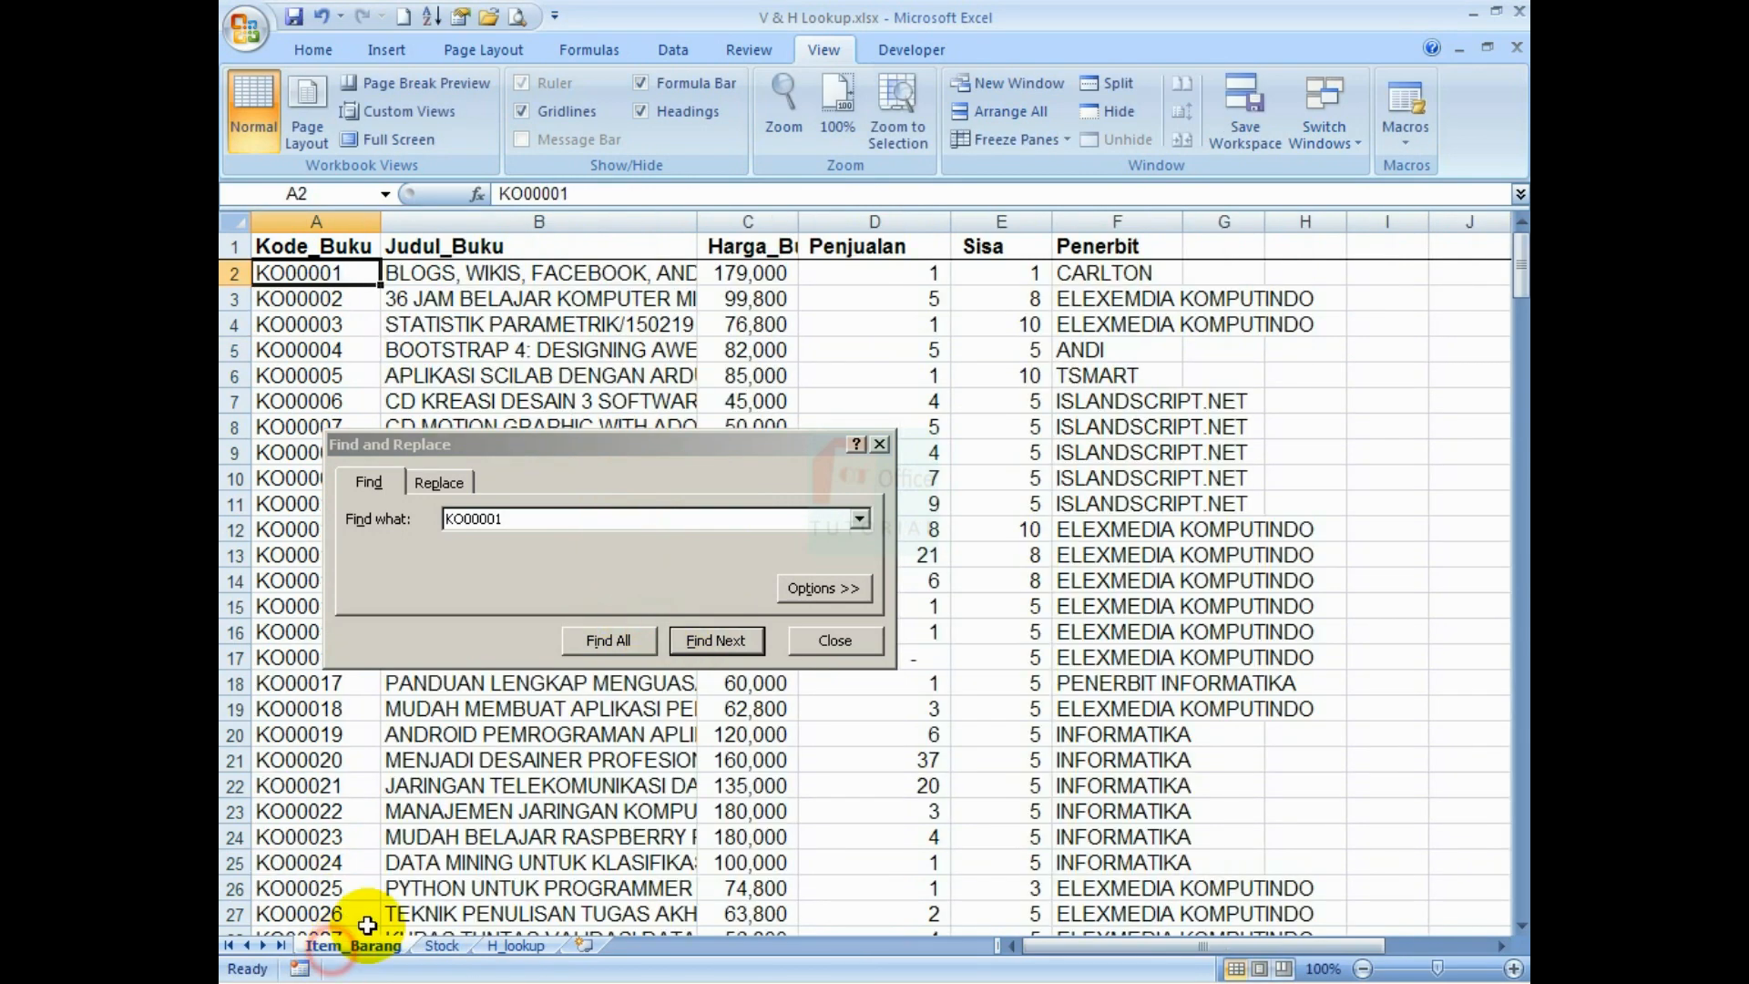
# Find book code KO00002 in the Stock sheet and compare its Penjualan value with cell D3 on Item_Barang
pyautogui.click(333, 300)
pyautogui.click(897, 300)
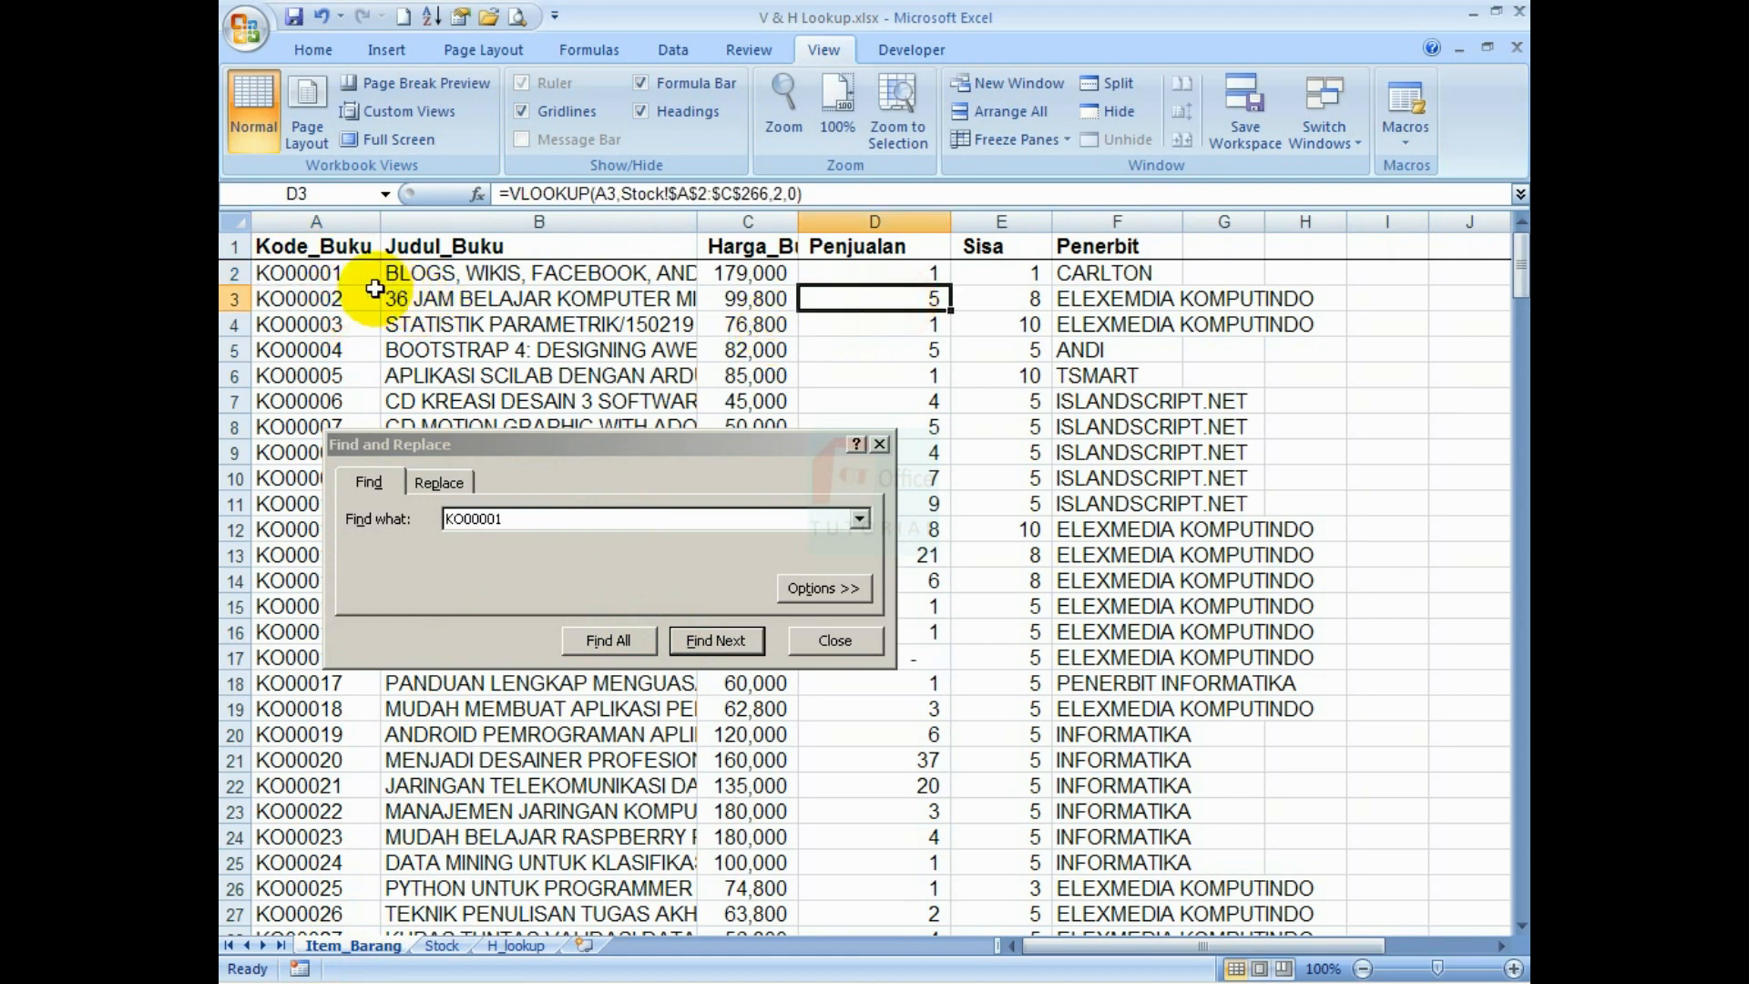
pyautogui.click(314, 296)
pyautogui.hotkey('ctrl', 'c')
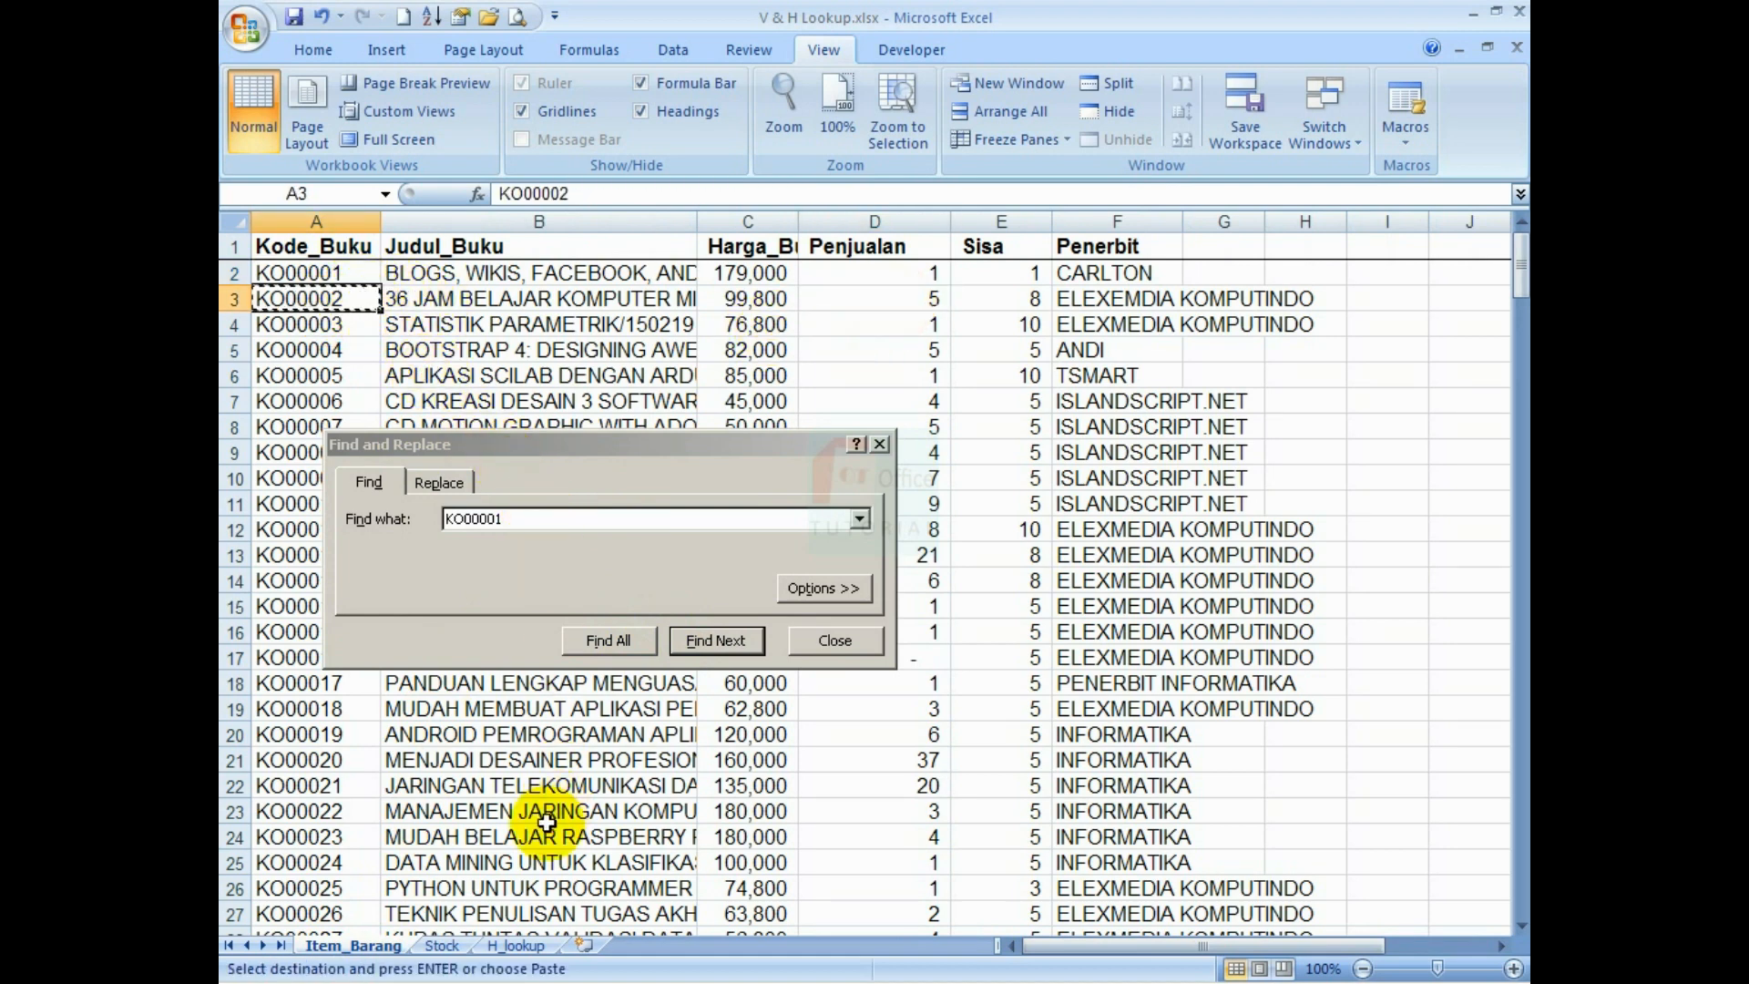
pyautogui.click(444, 944)
pyautogui.moveTo(507, 519); pyautogui.dragTo(329, 519)
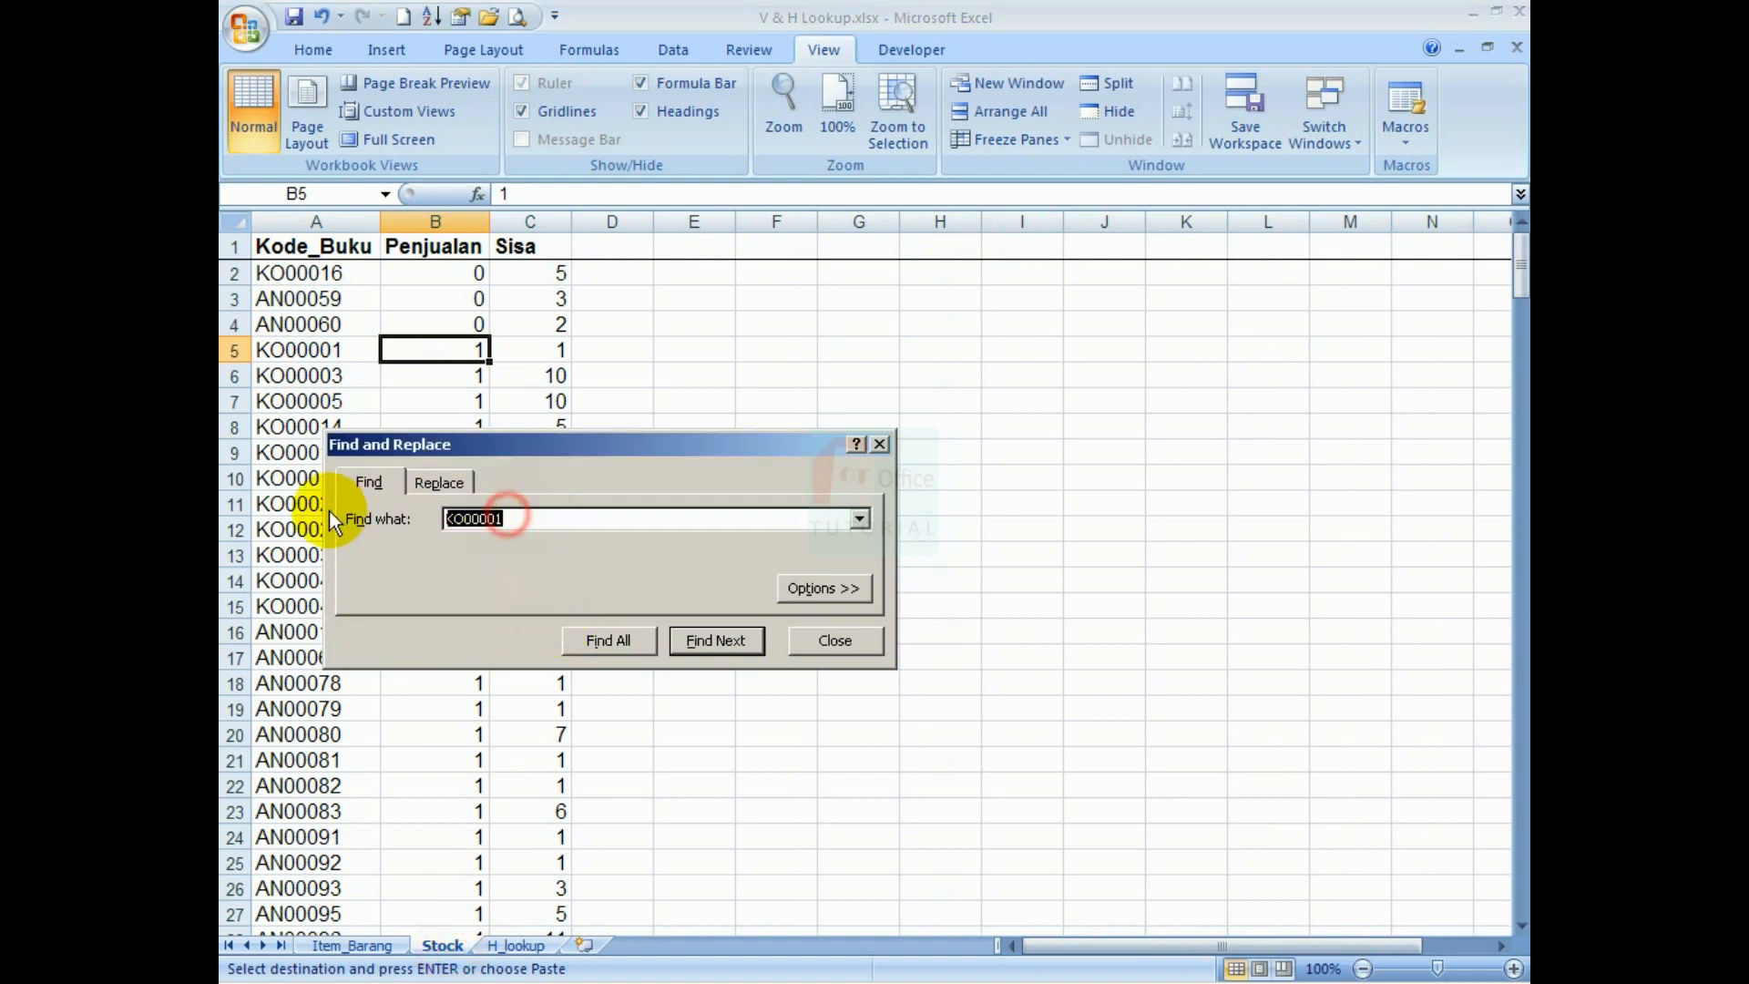
pyautogui.click(697, 643)
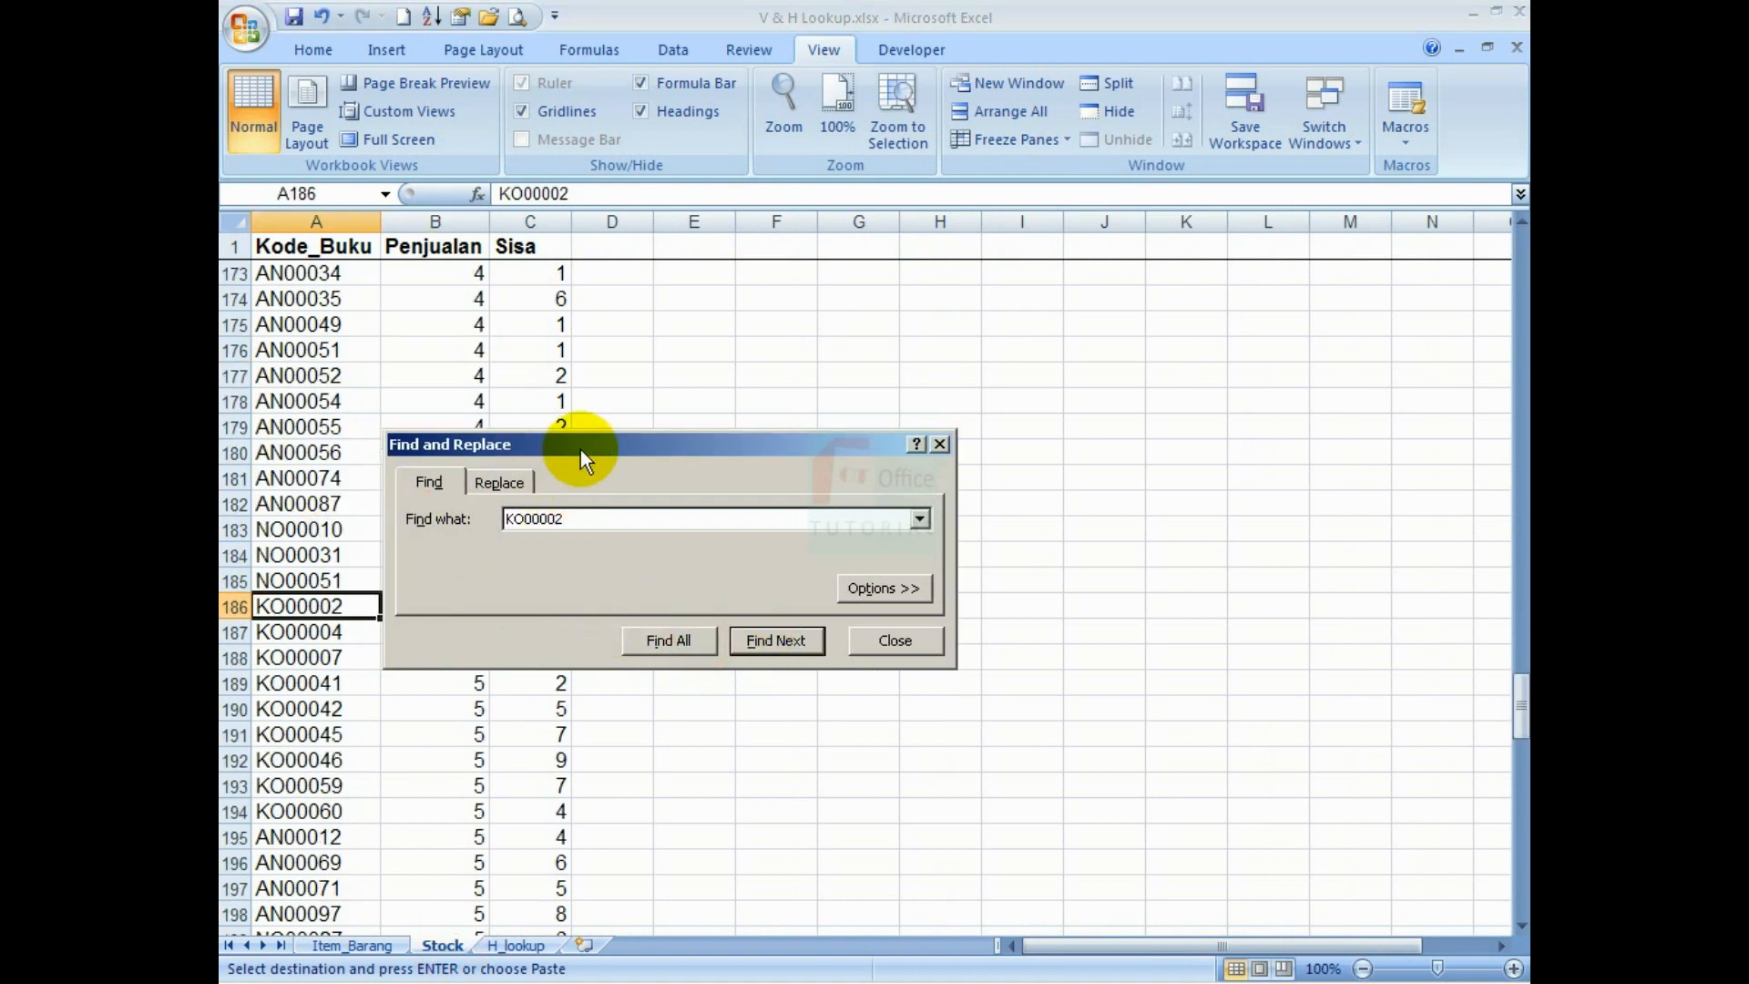
pyautogui.moveTo(581, 450); pyautogui.dragTo(986, 390)
pyautogui.click(455, 602)
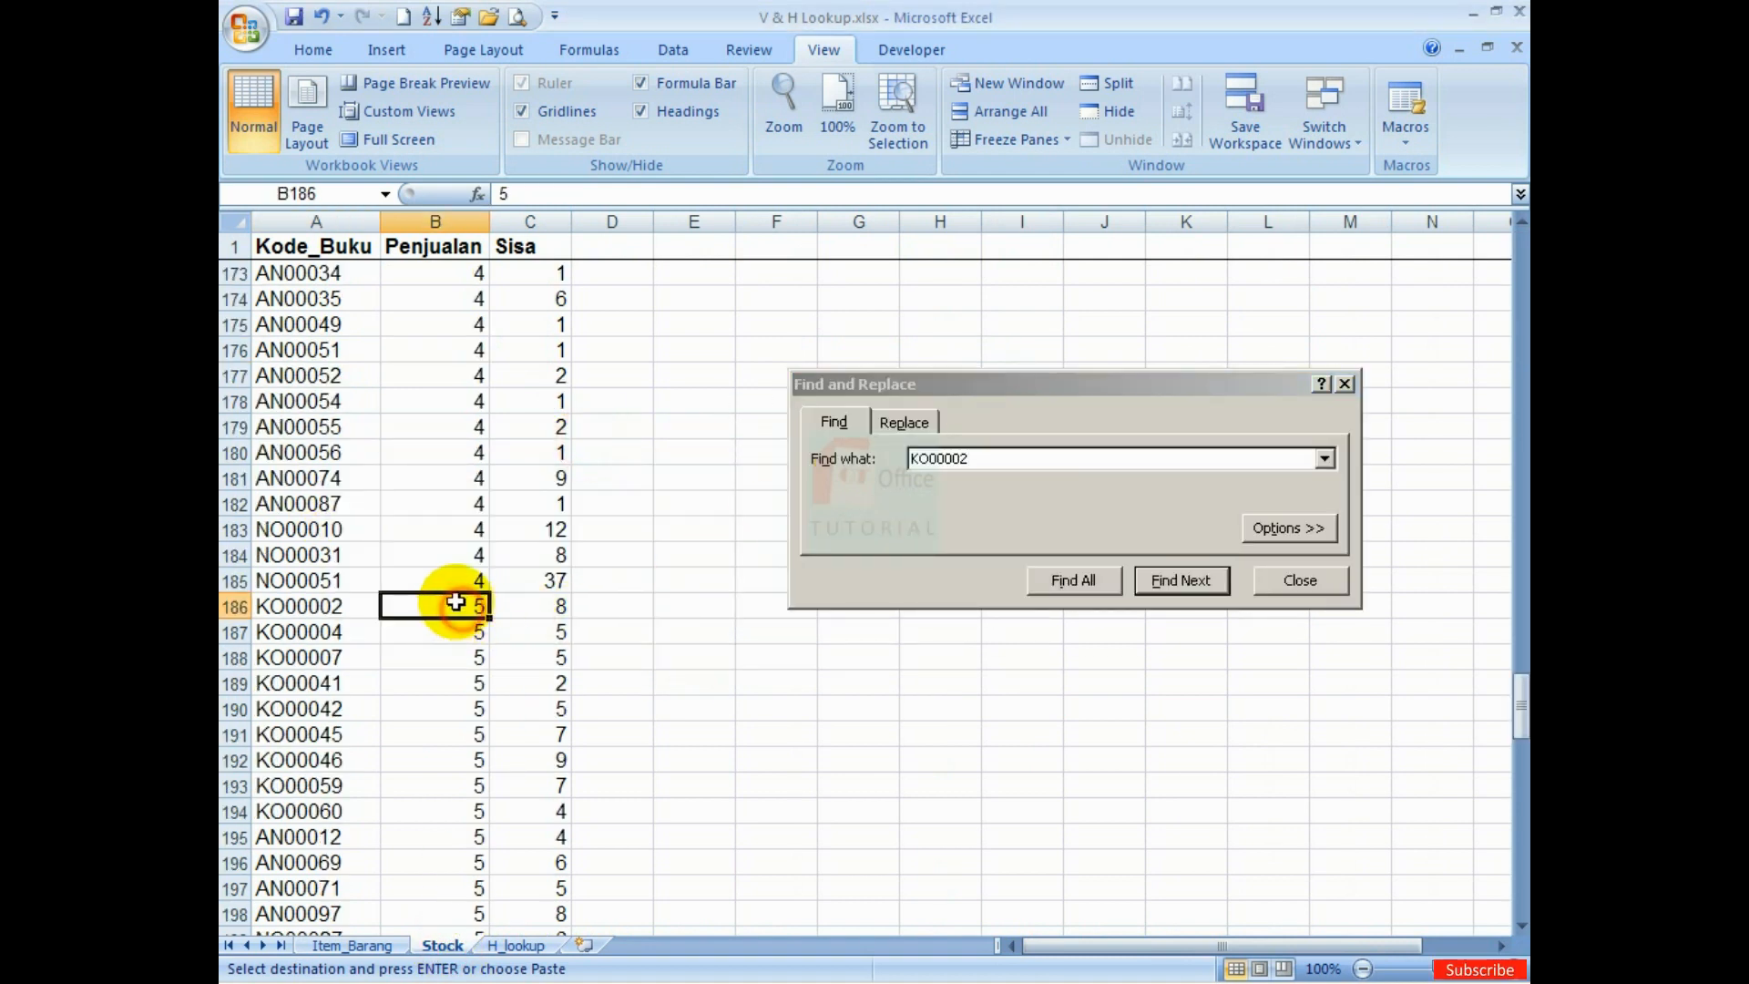
pyautogui.click(353, 944)
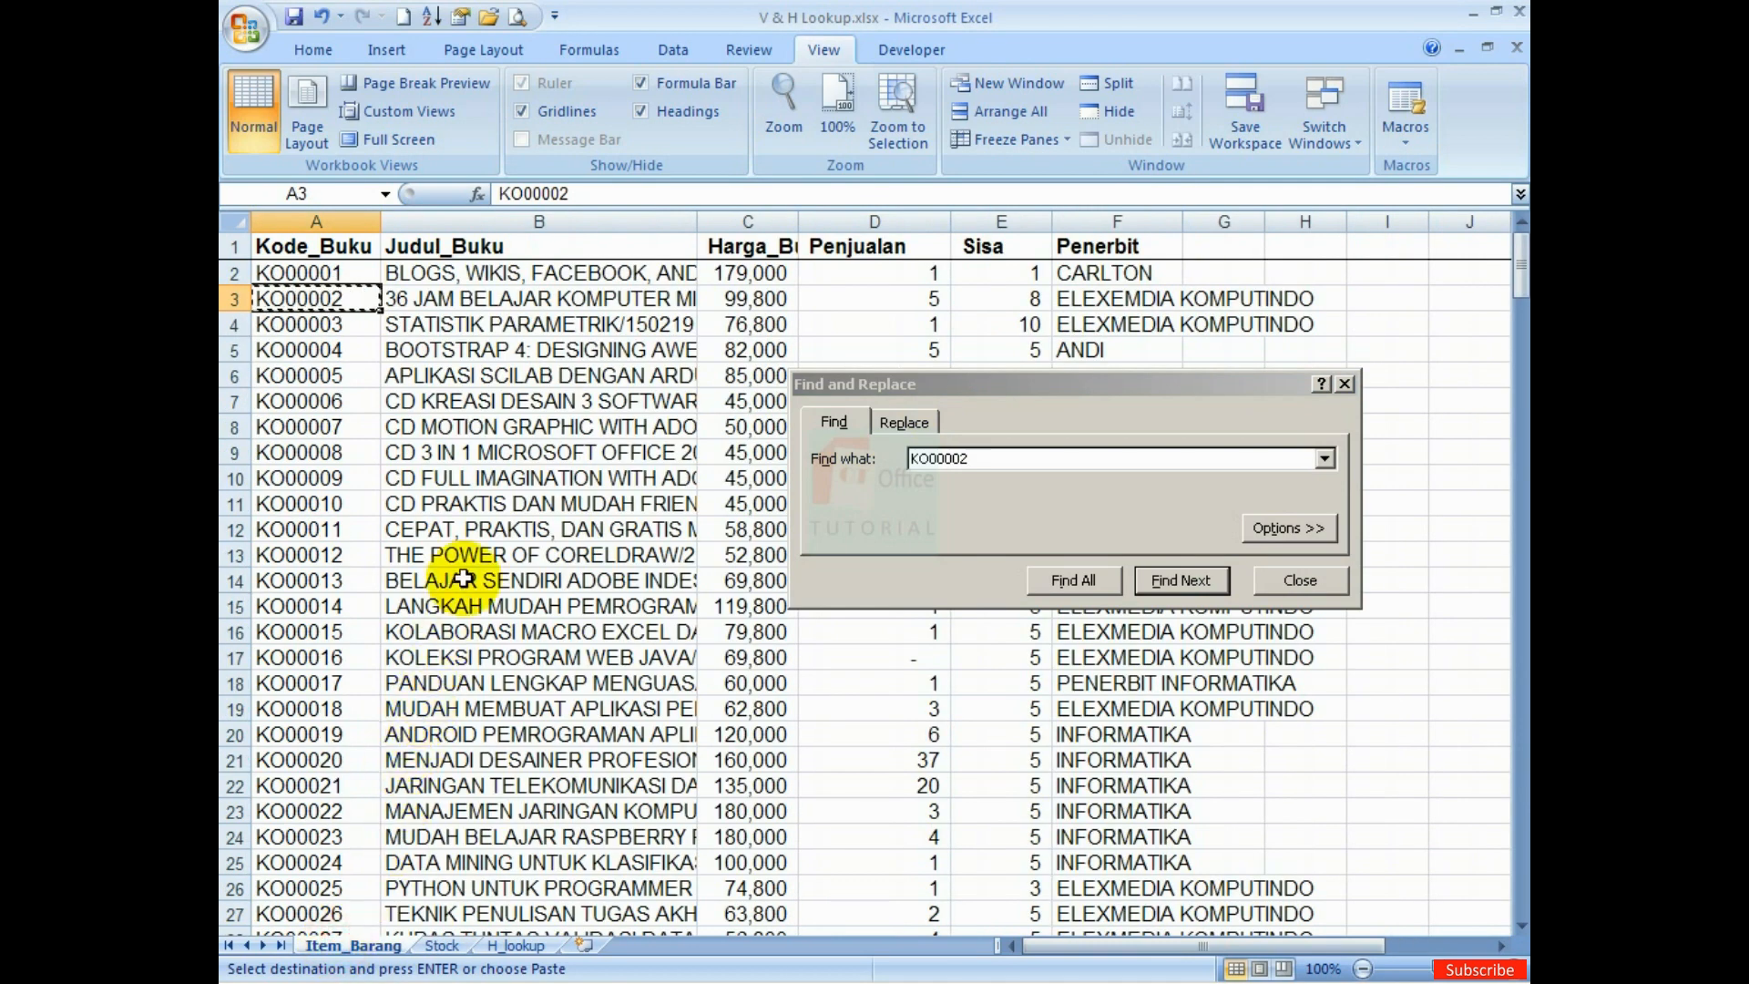
# Recheck the KO00002 row in the Stock sheet against the Penjualan and Sisa columns on Item_Barang
pyautogui.click(442, 944)
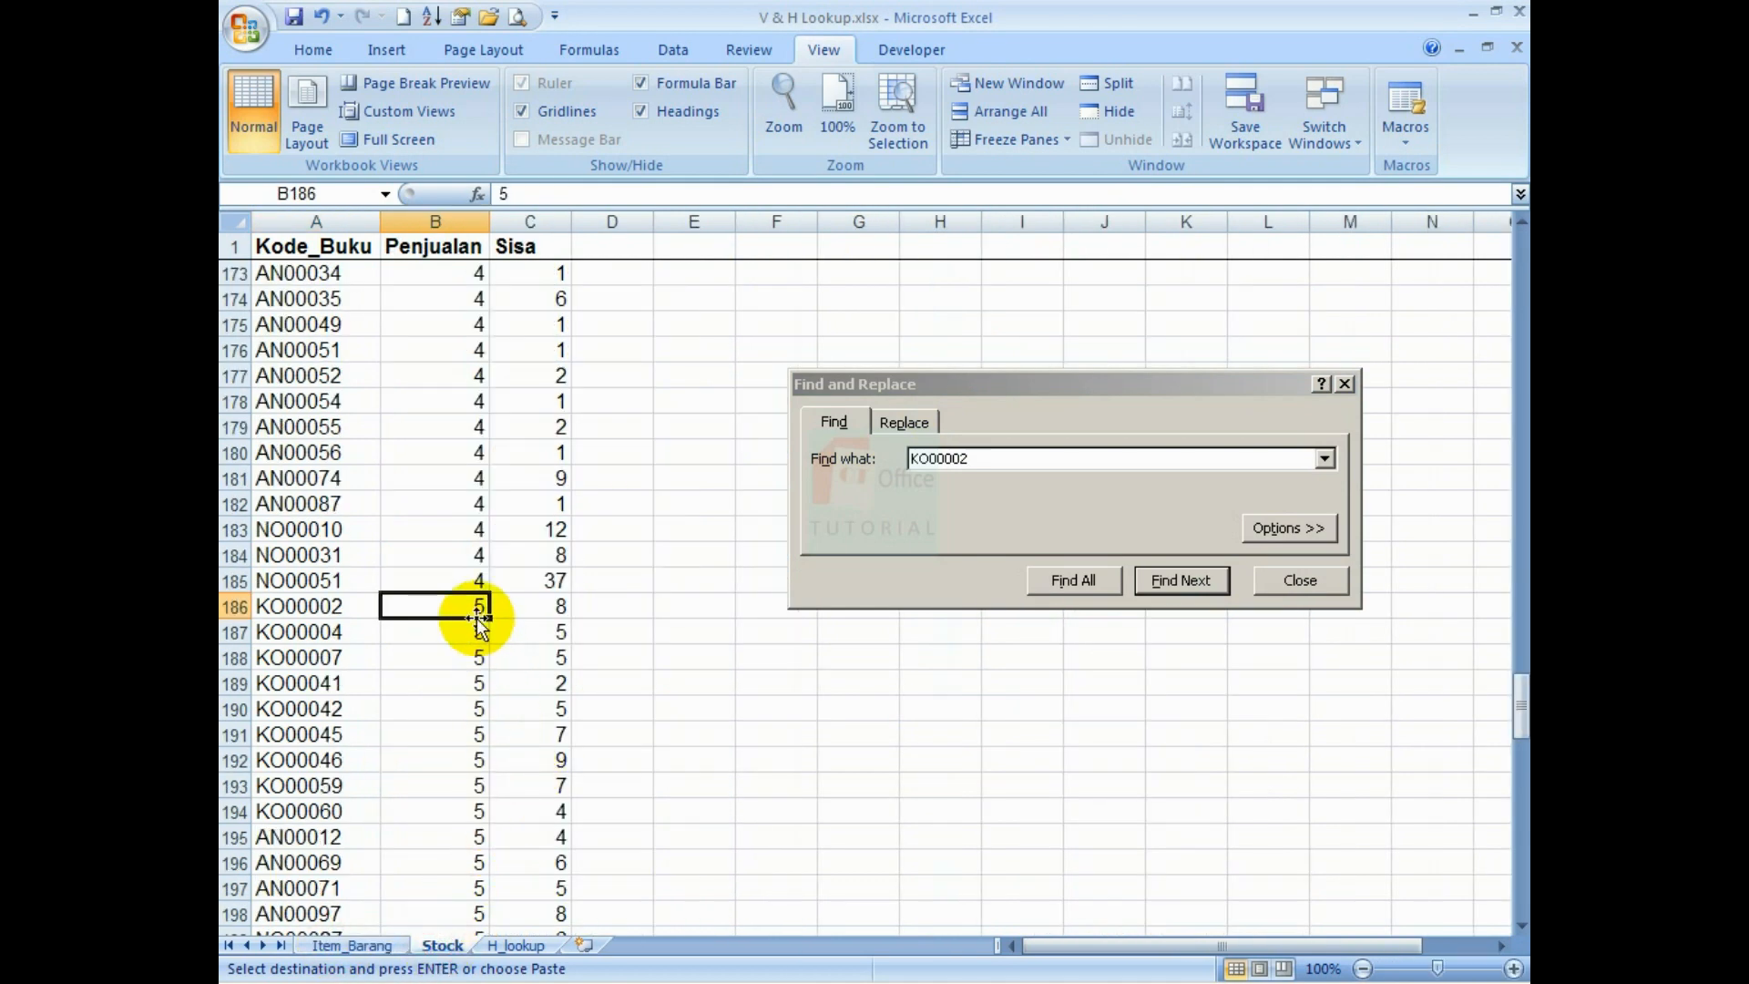
pyautogui.click(697, 584)
pyautogui.click(375, 944)
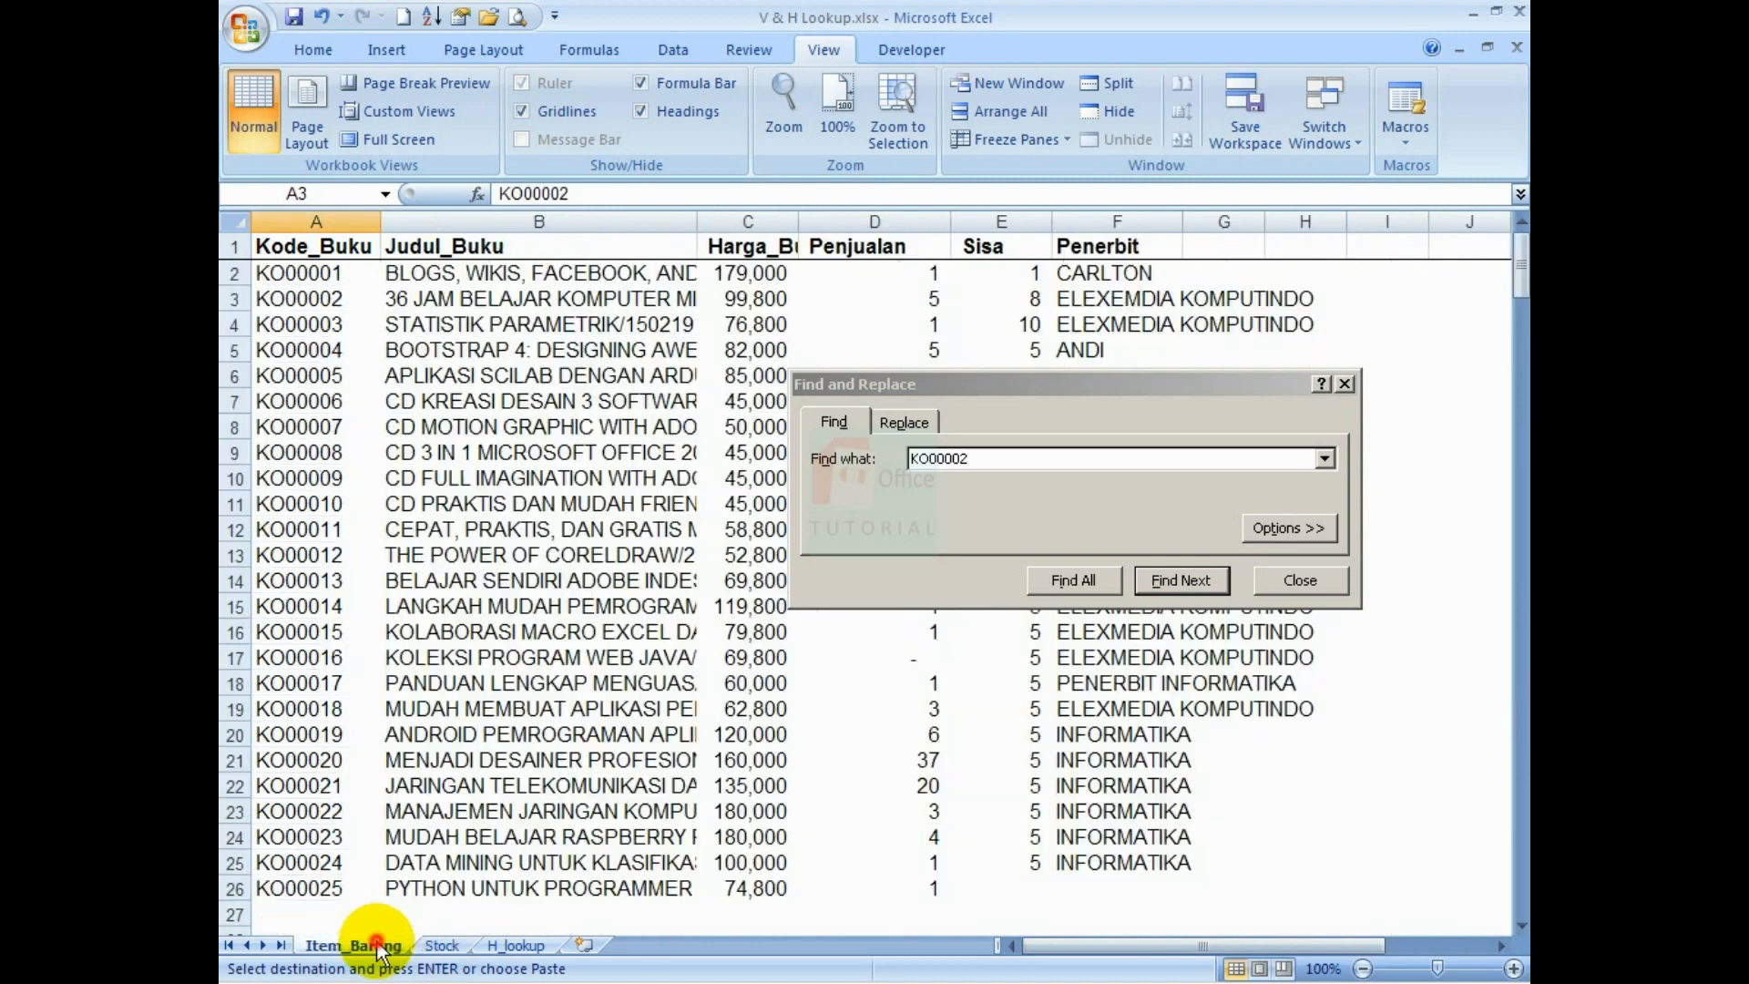
pyautogui.click(460, 321)
pyautogui.click(892, 270)
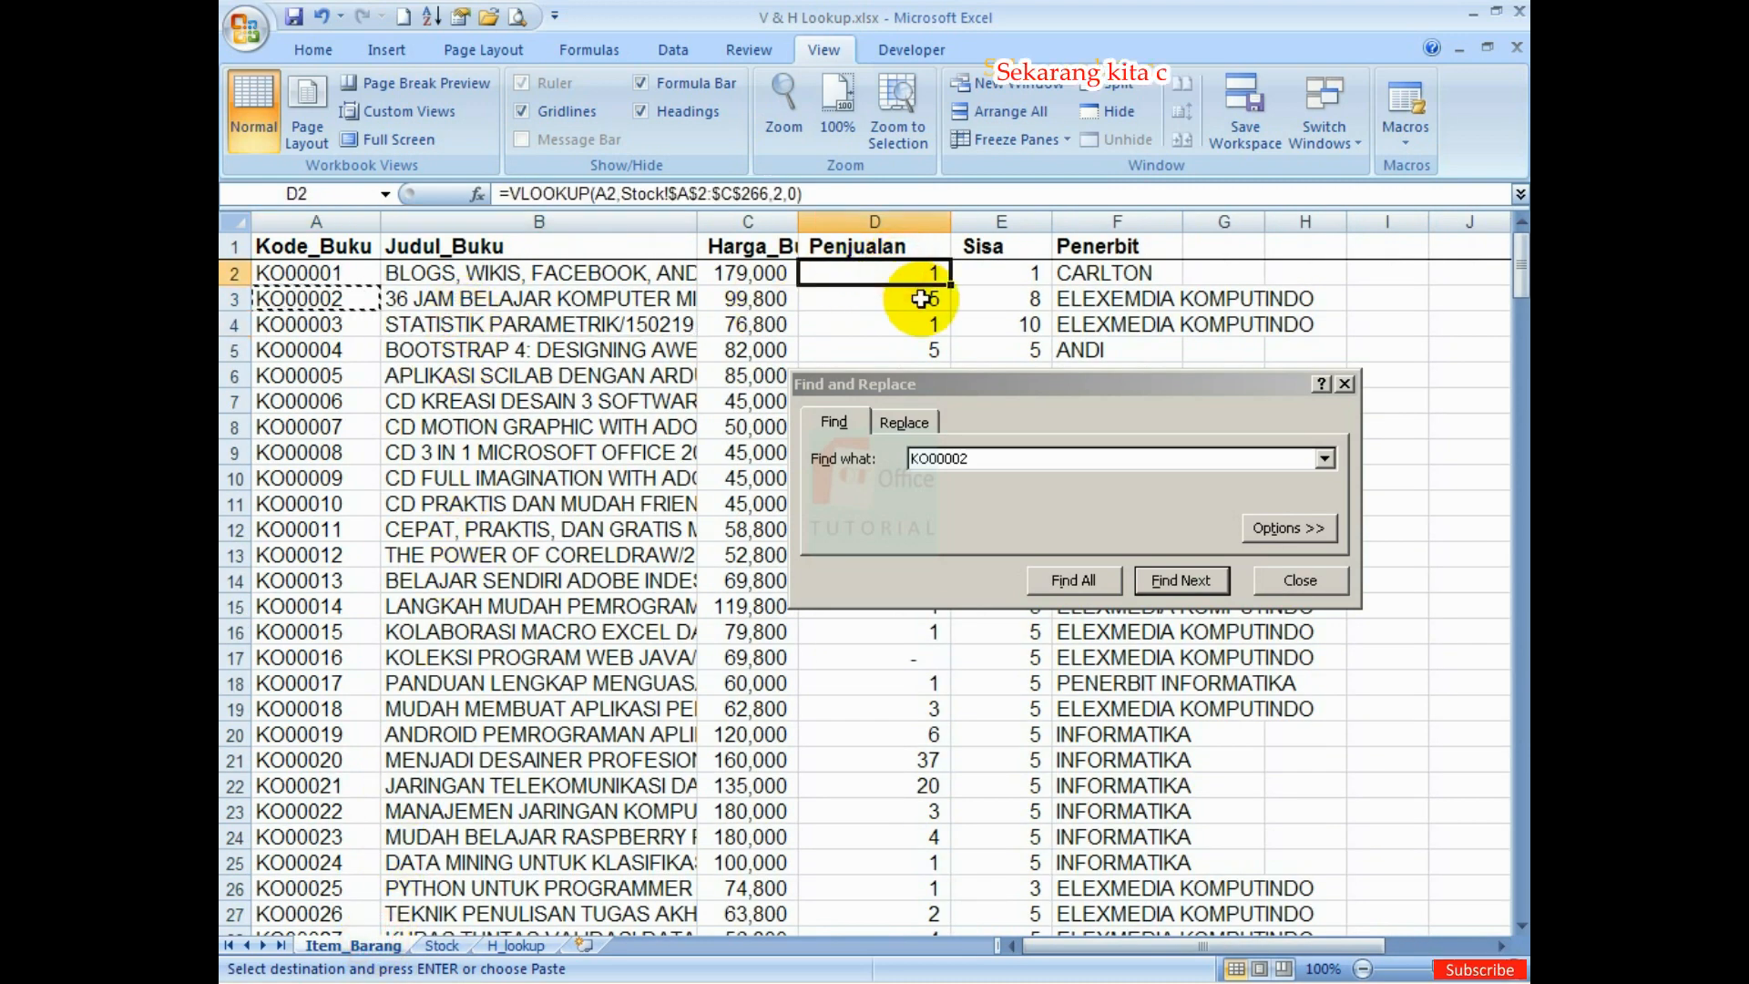
pyautogui.click(993, 299)
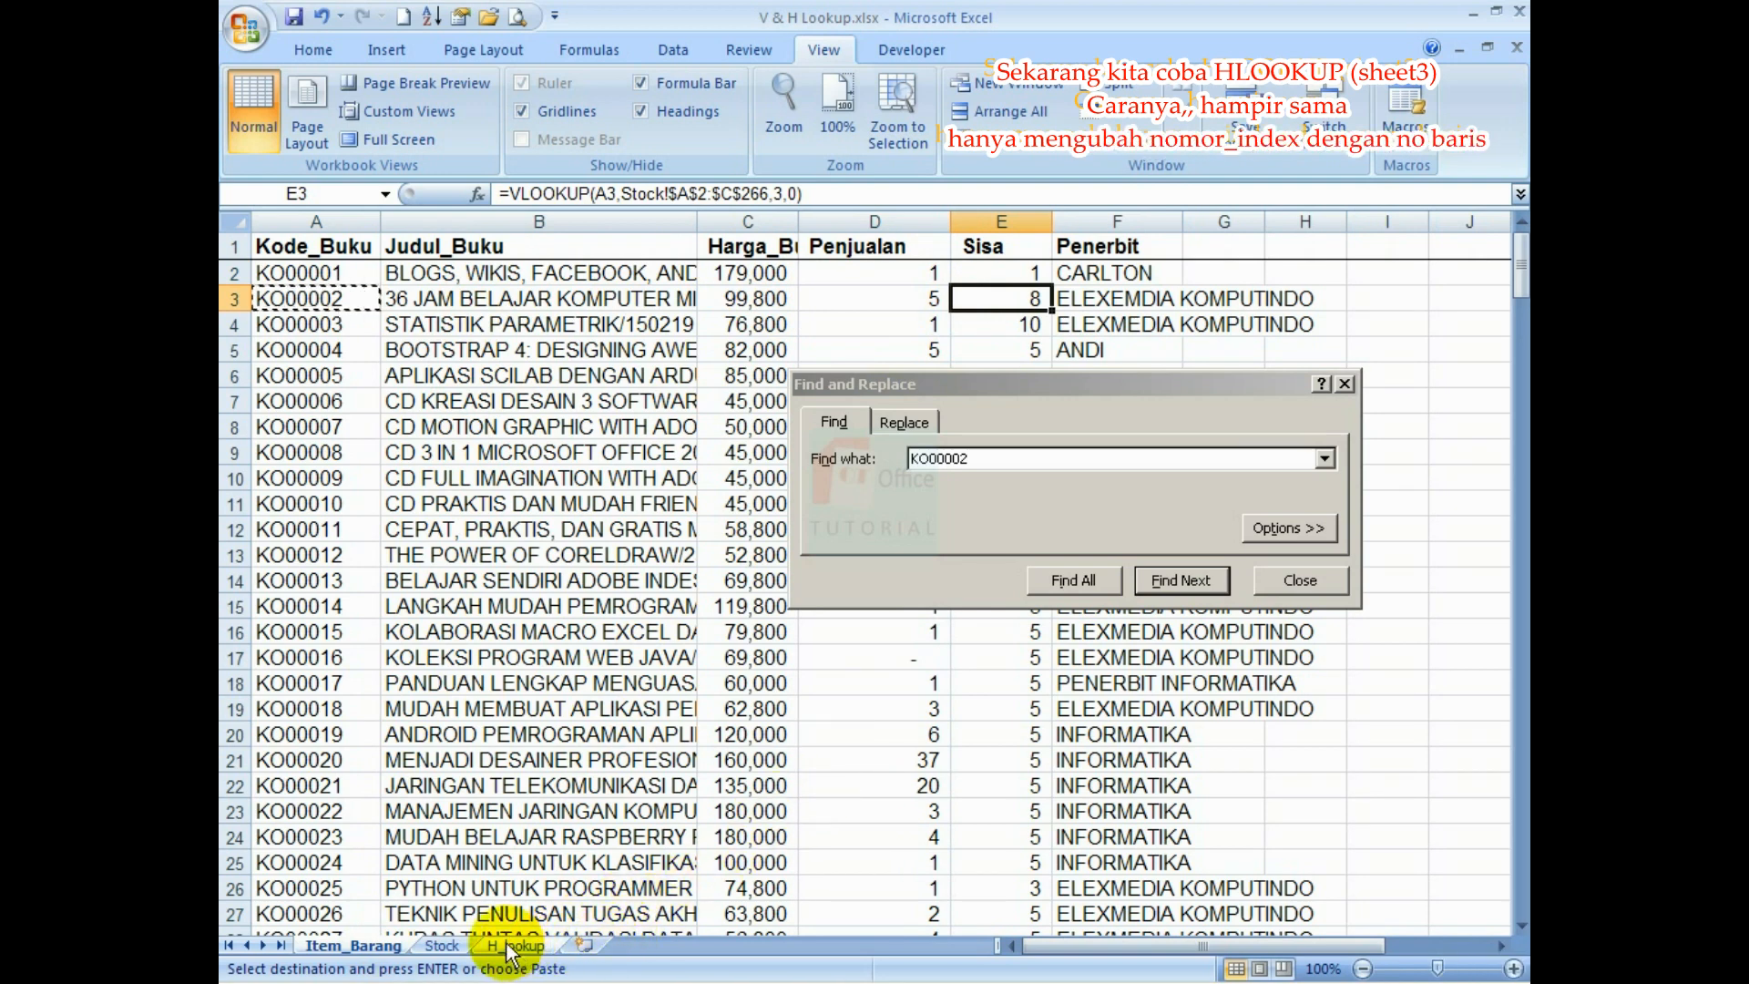
# Close the Find and Replace dialog and open the H_lookup sheet
pyautogui.click(1293, 581)
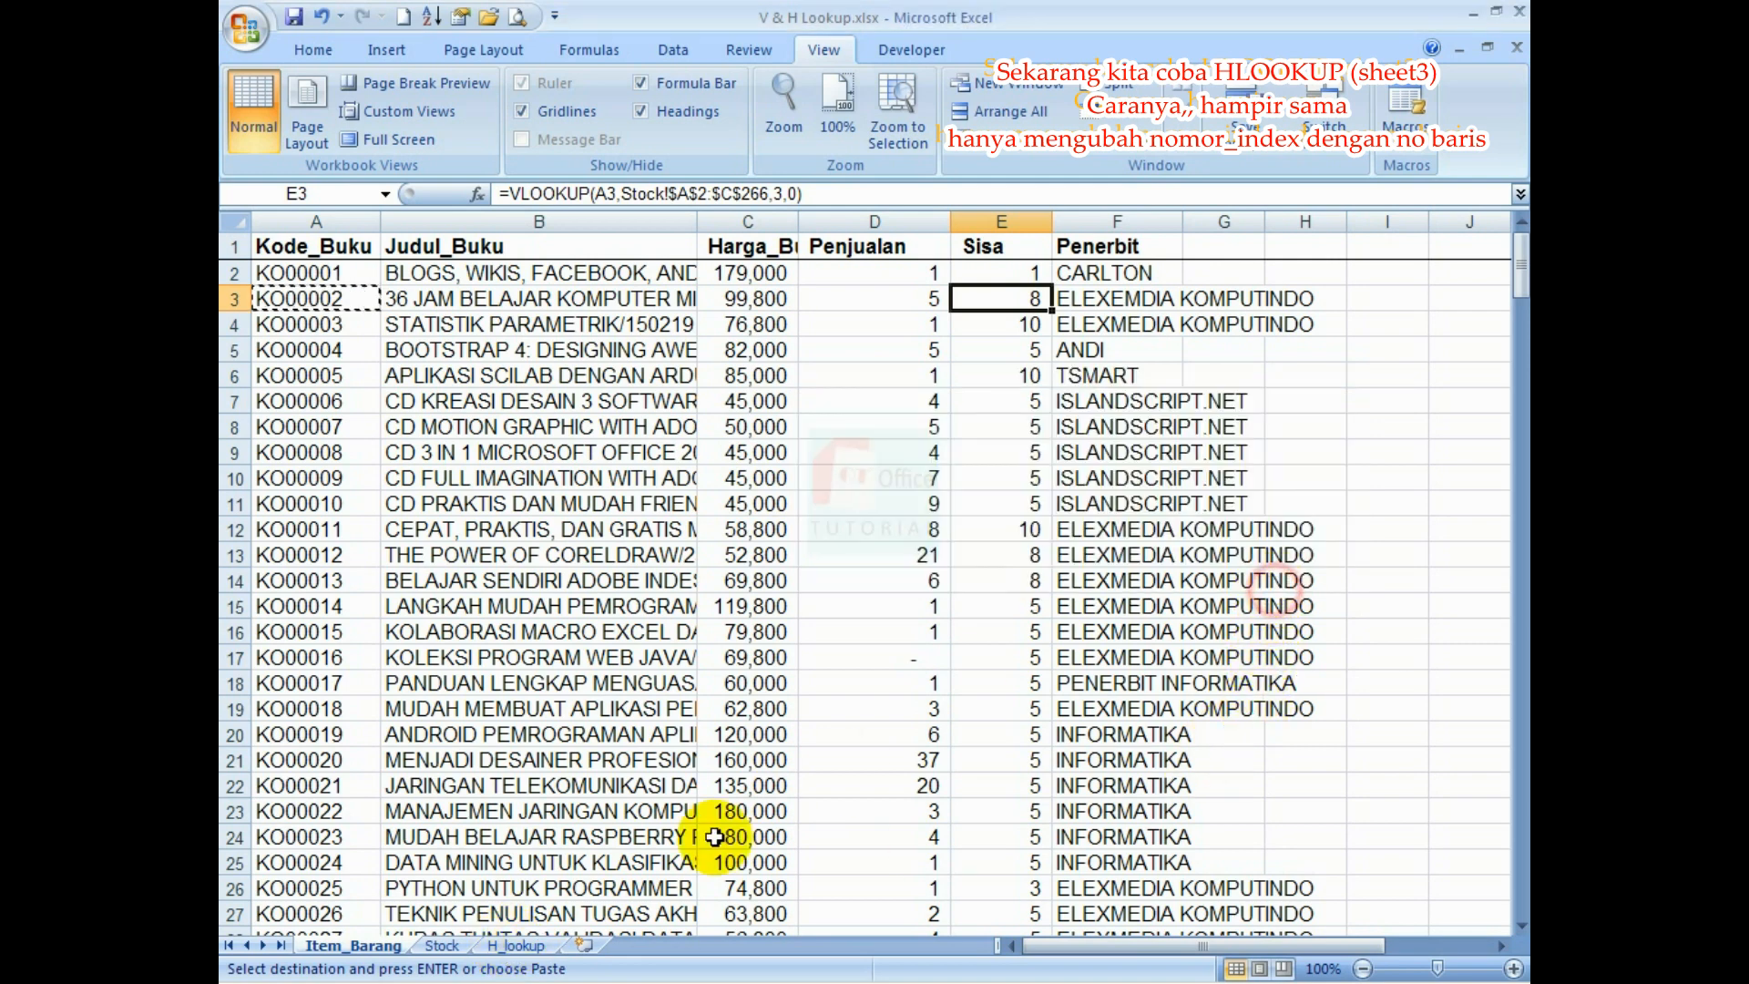
pyautogui.click(525, 950)
pyautogui.click(604, 567)
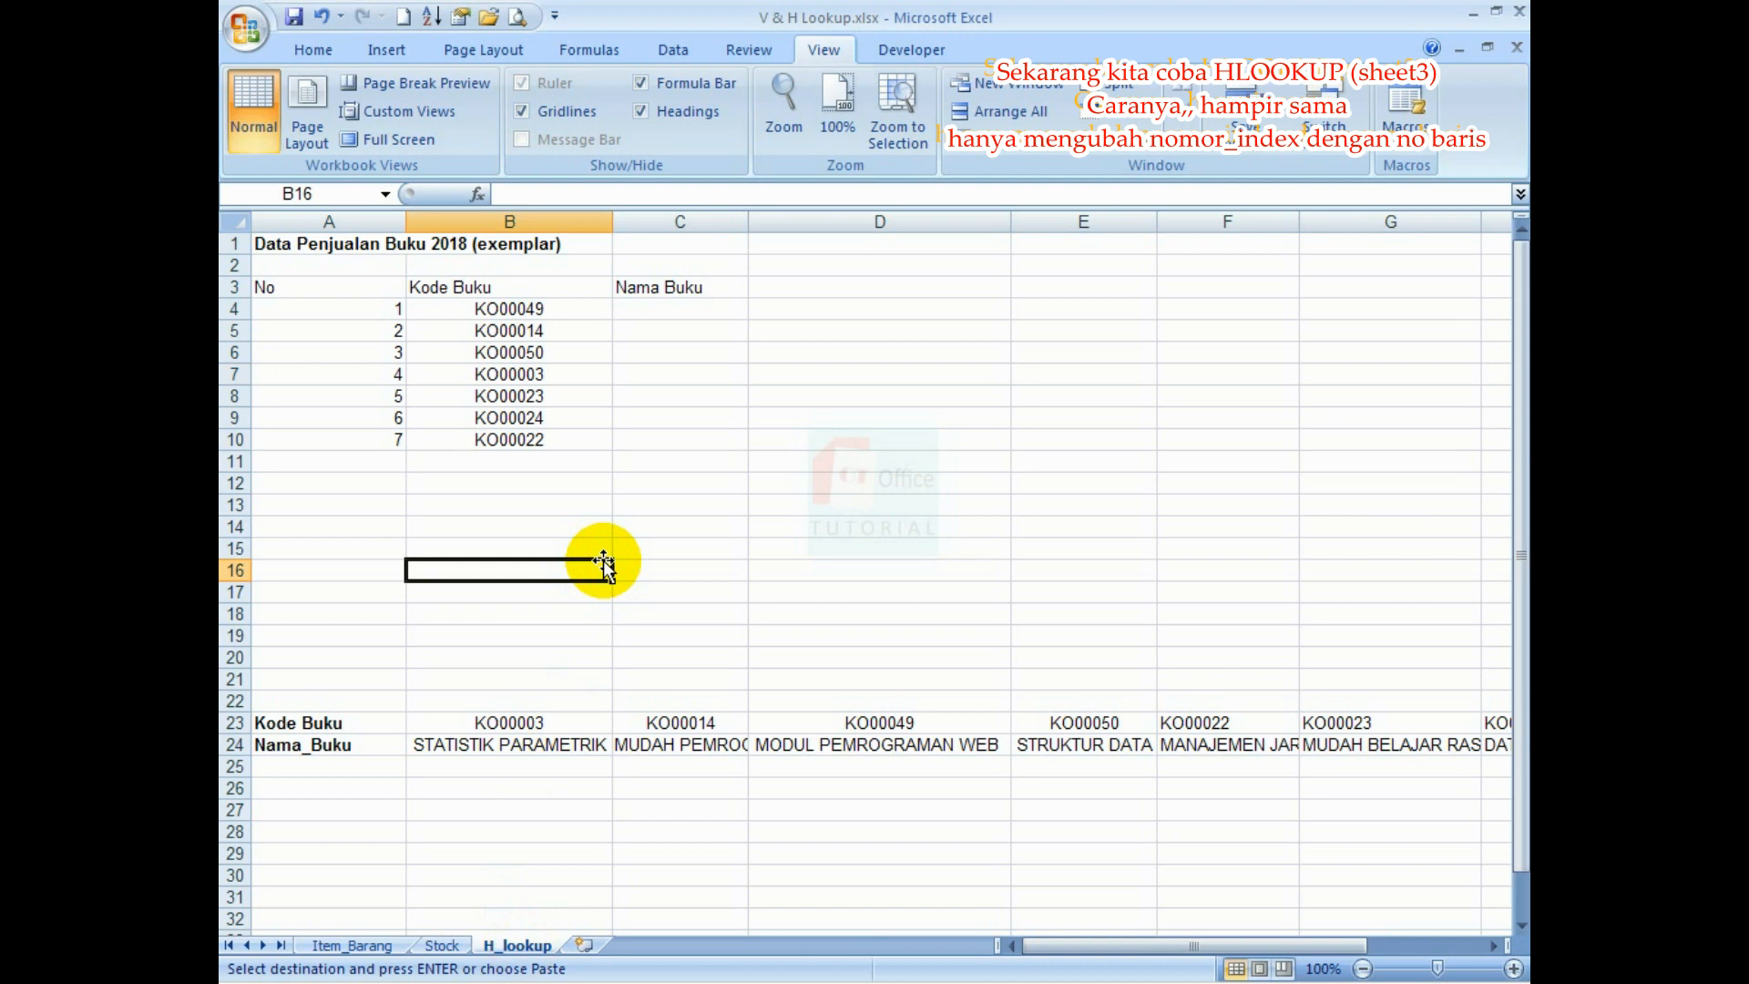
pyautogui.click(682, 510)
pyautogui.moveTo(453, 378); pyautogui.dragTo(443, 400)
pyautogui.click(426, 544)
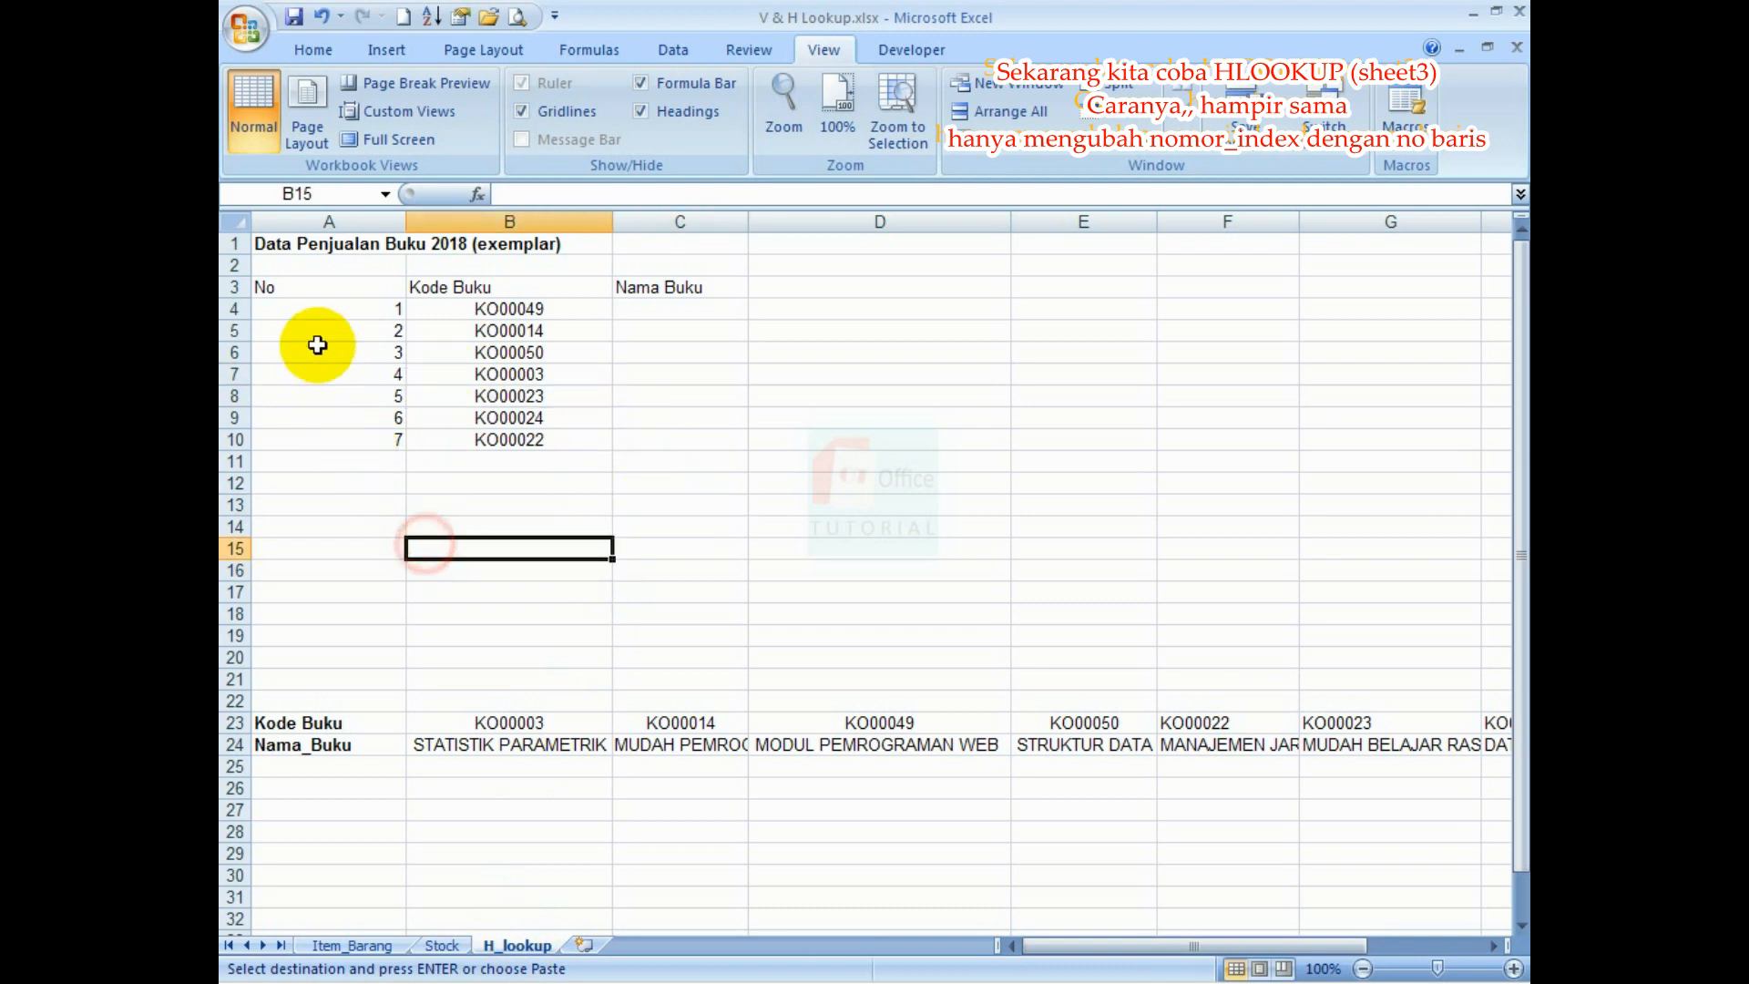
# Apply all borders to the table in A3:C10 and set its font size to 14
pyautogui.moveTo(278, 290); pyautogui.dragTo(665, 444)
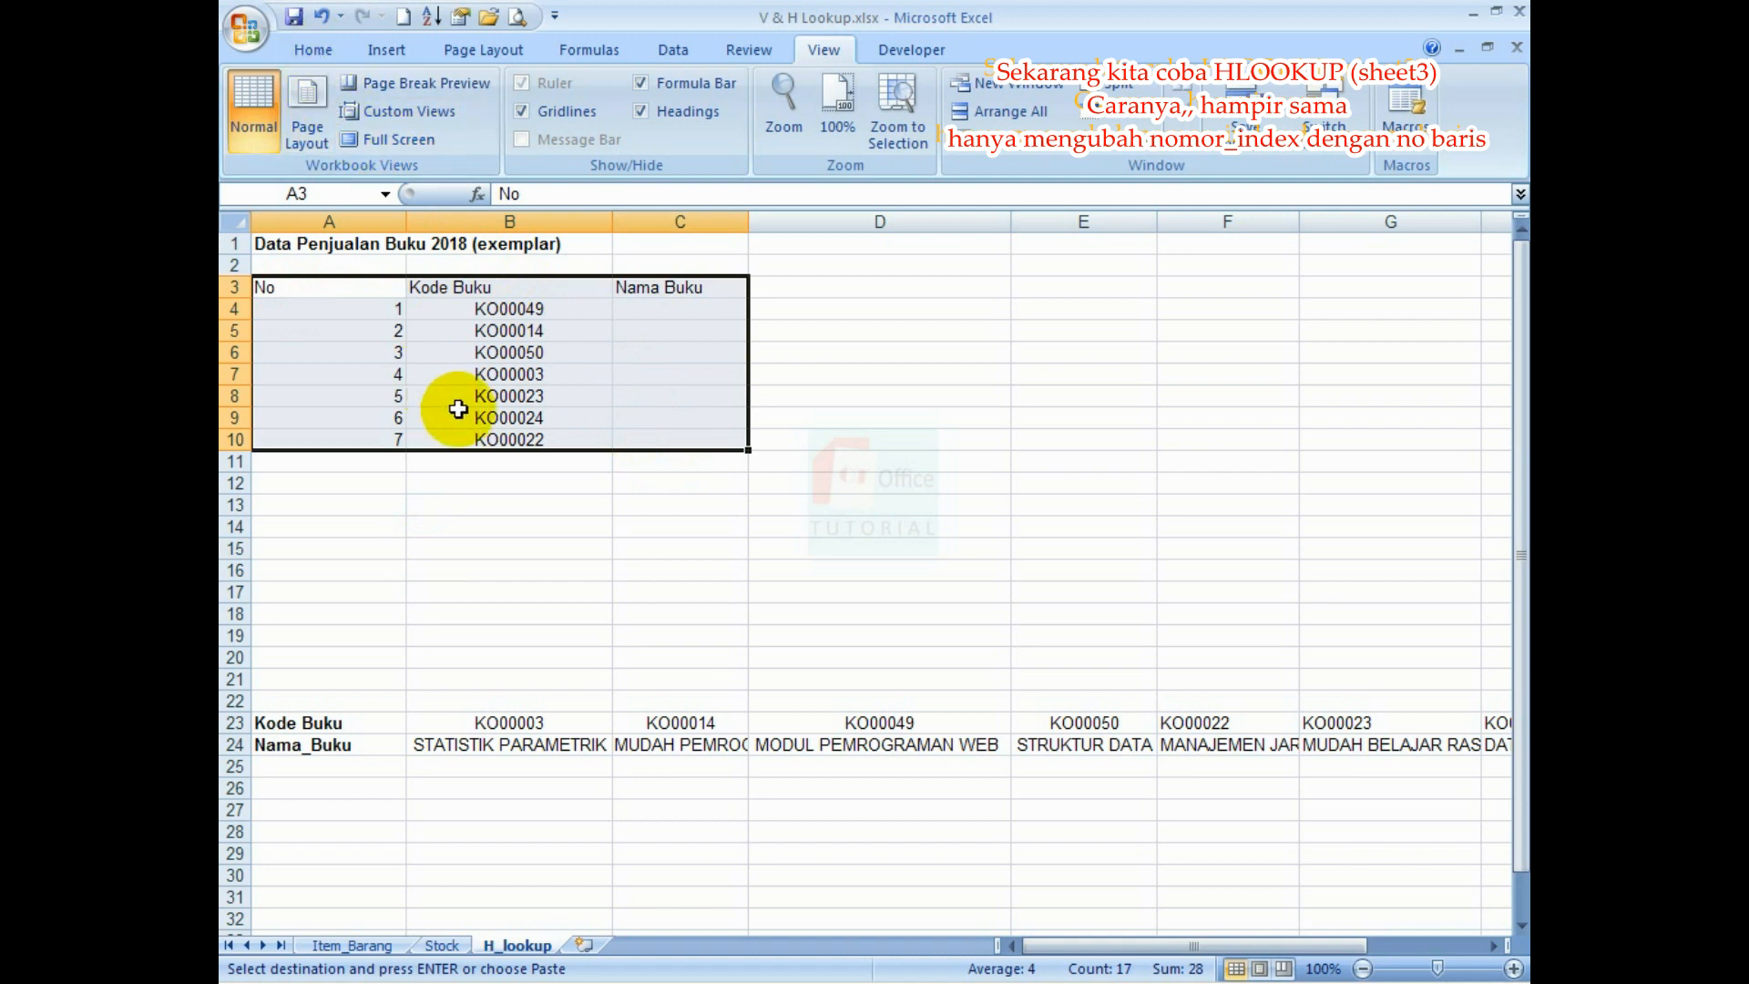
pyautogui.click(317, 50)
pyautogui.click(471, 131)
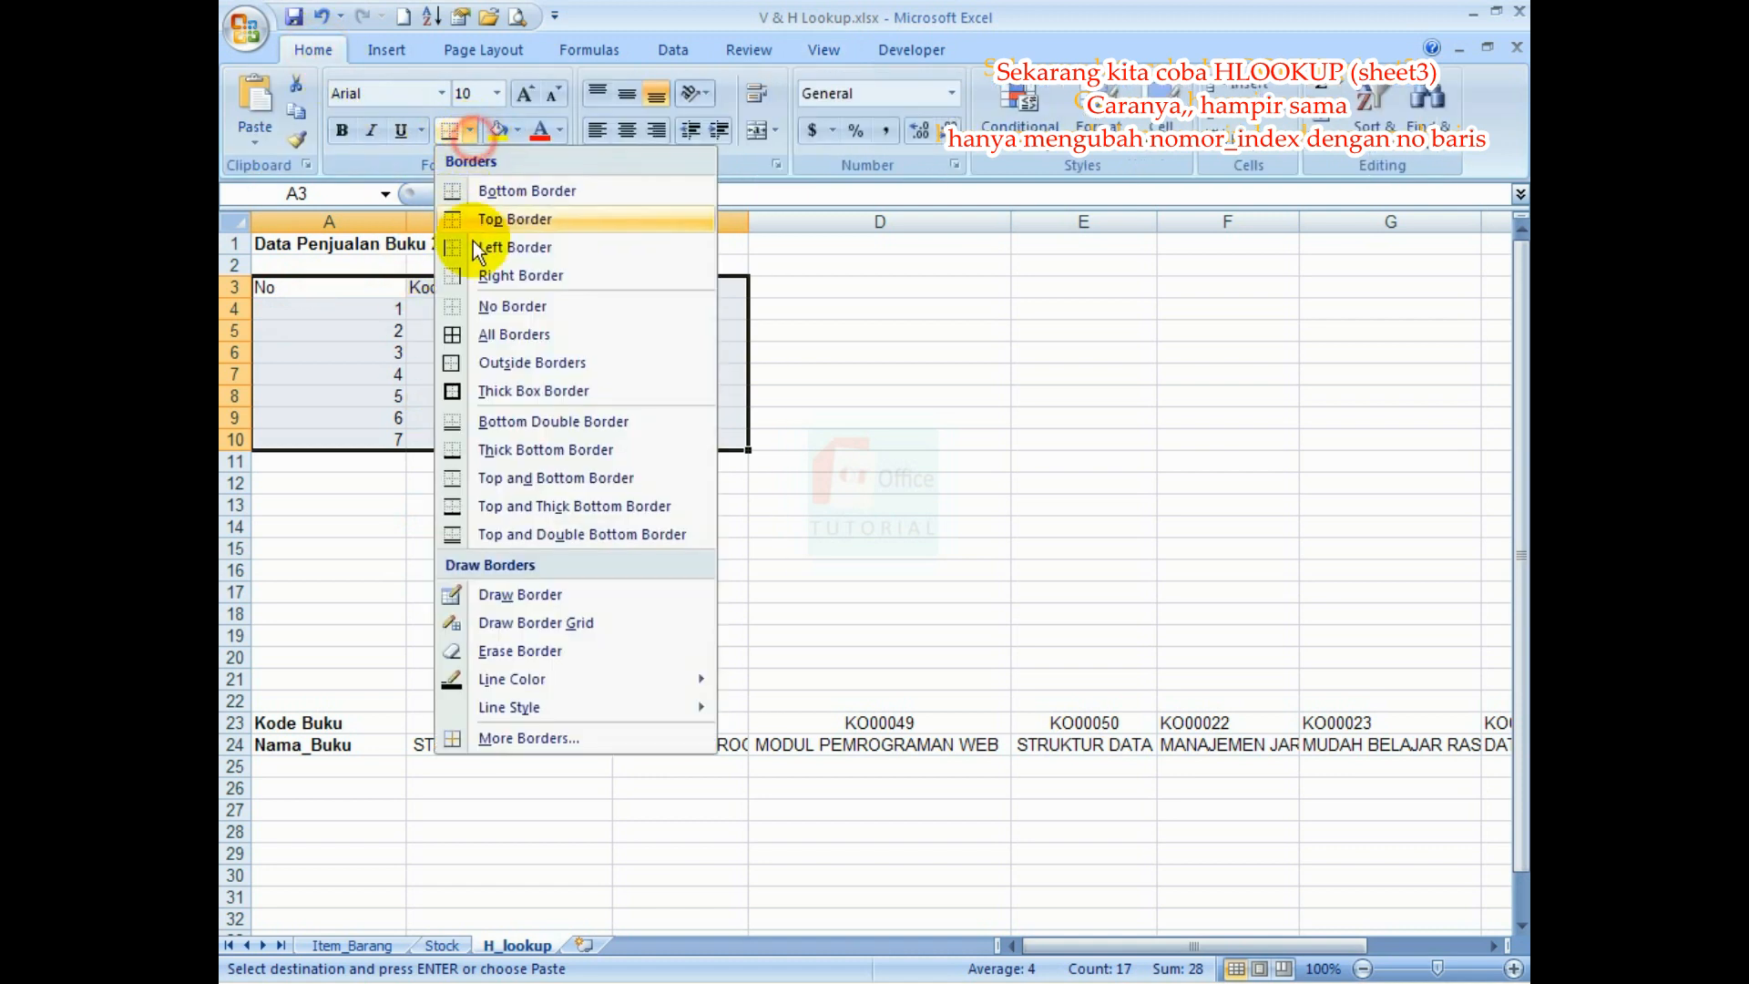
pyautogui.click(485, 342)
pyautogui.click(499, 94)
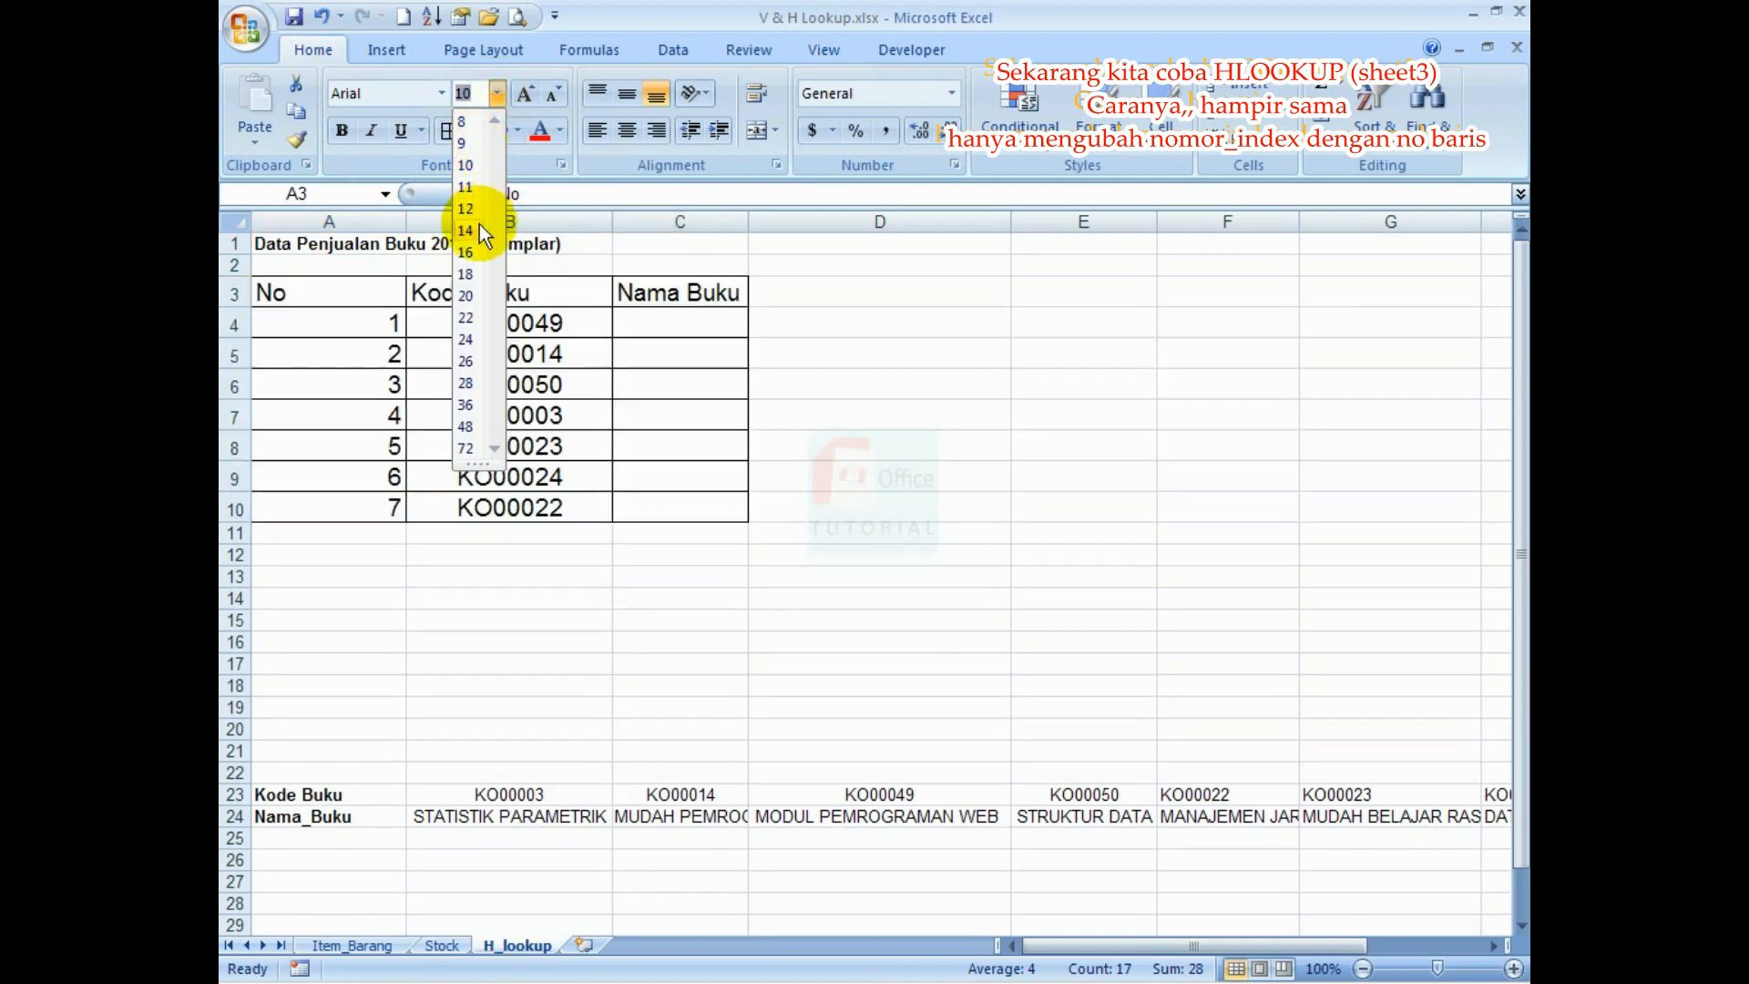
pyautogui.click(473, 228)
# Widen column C to make more room for the Nama Buku entries
pyautogui.click(647, 359)
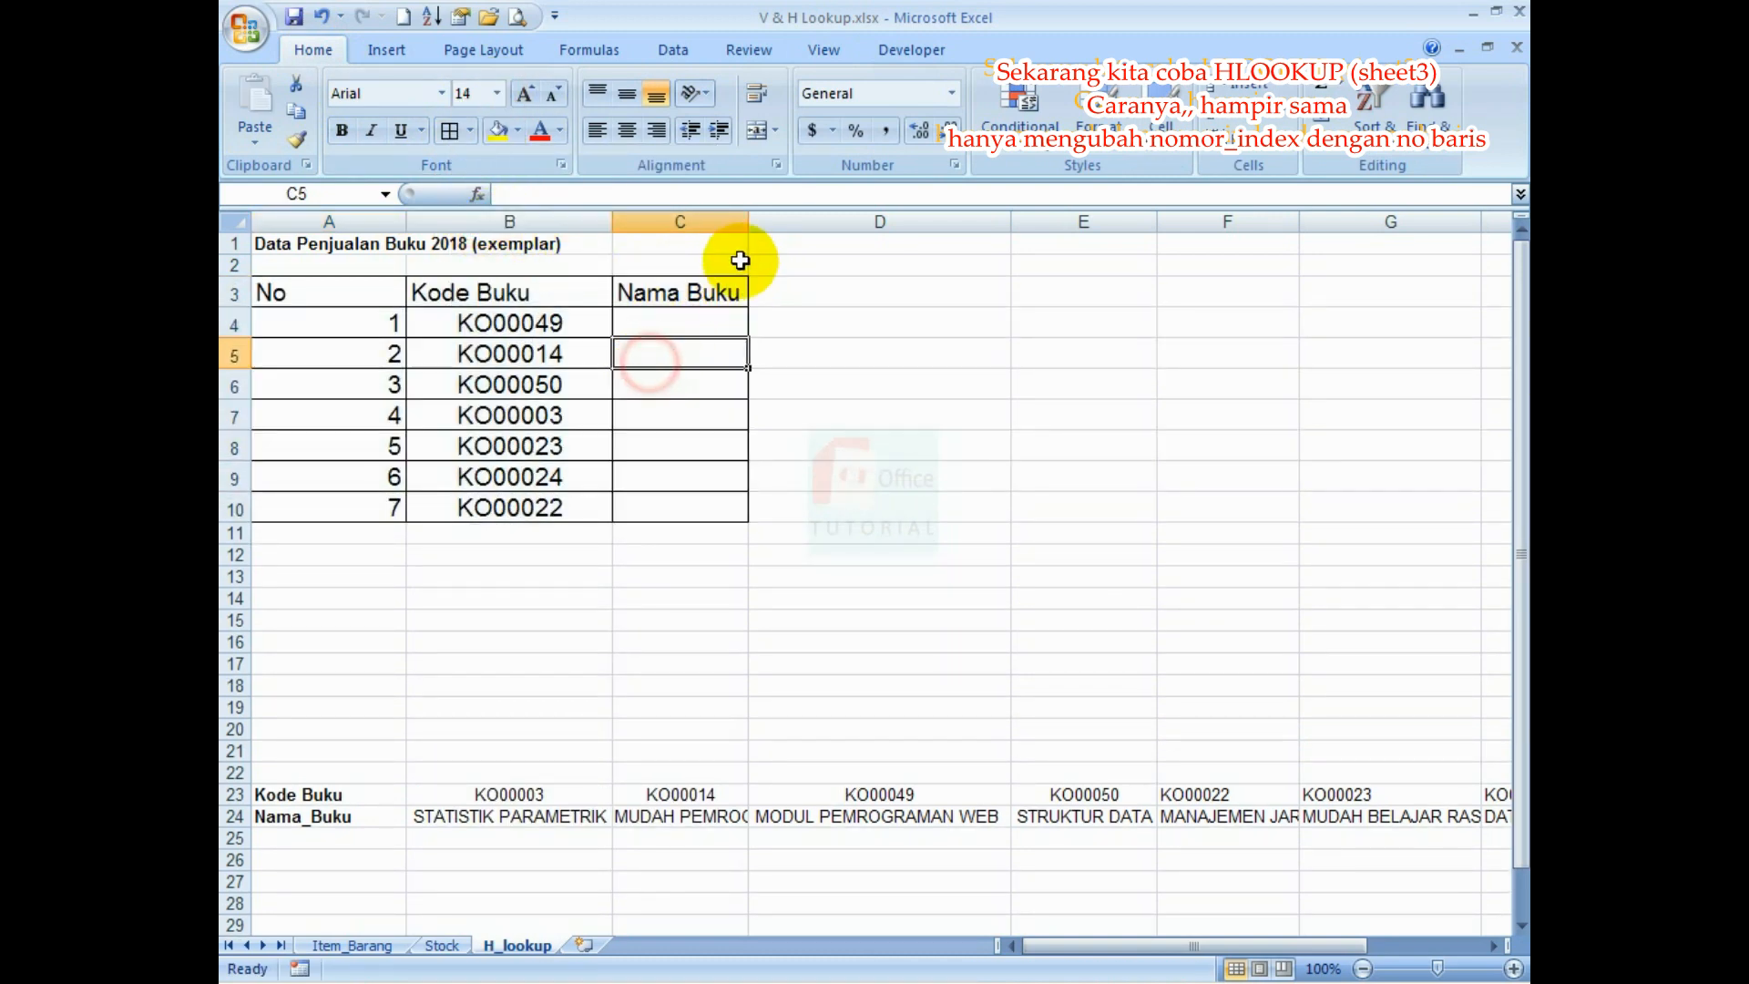
pyautogui.moveTo(748, 221); pyautogui.dragTo(838, 221)
pyautogui.click(506, 388)
# Label the sales table "Tabel Utama" in A2 and the lookup table "Tabel Referensi" in A22
pyautogui.click(351, 265)
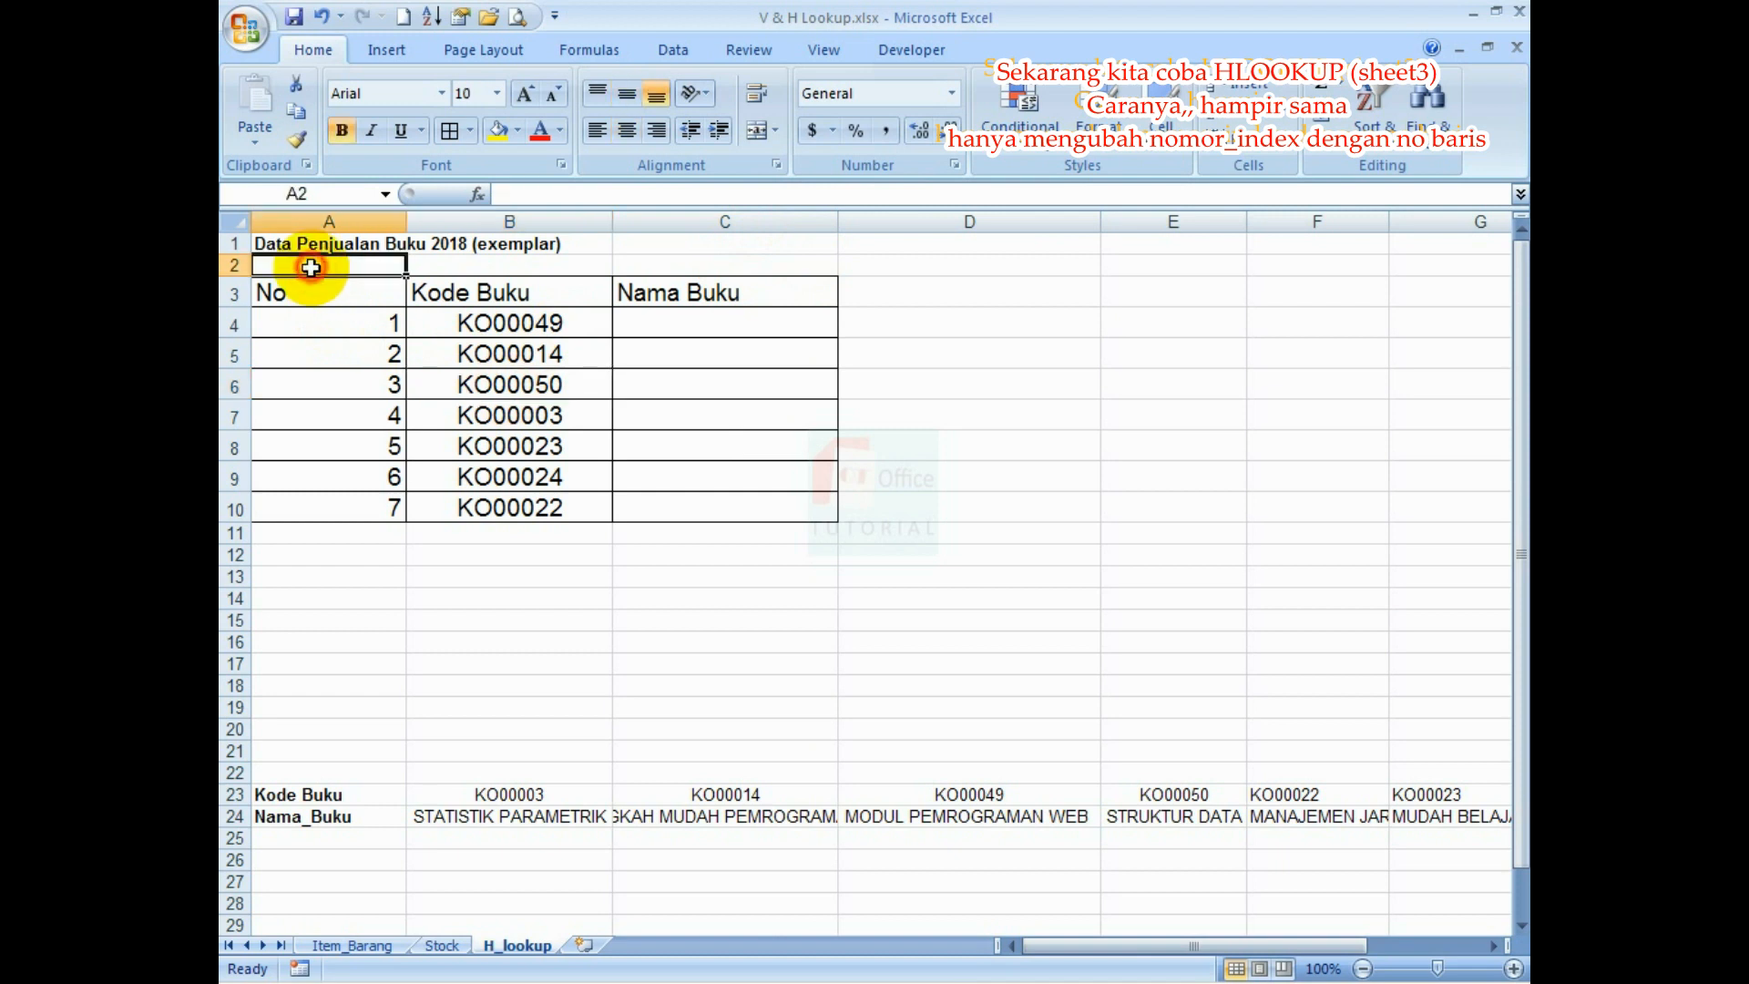
pyautogui.write('Tabel')
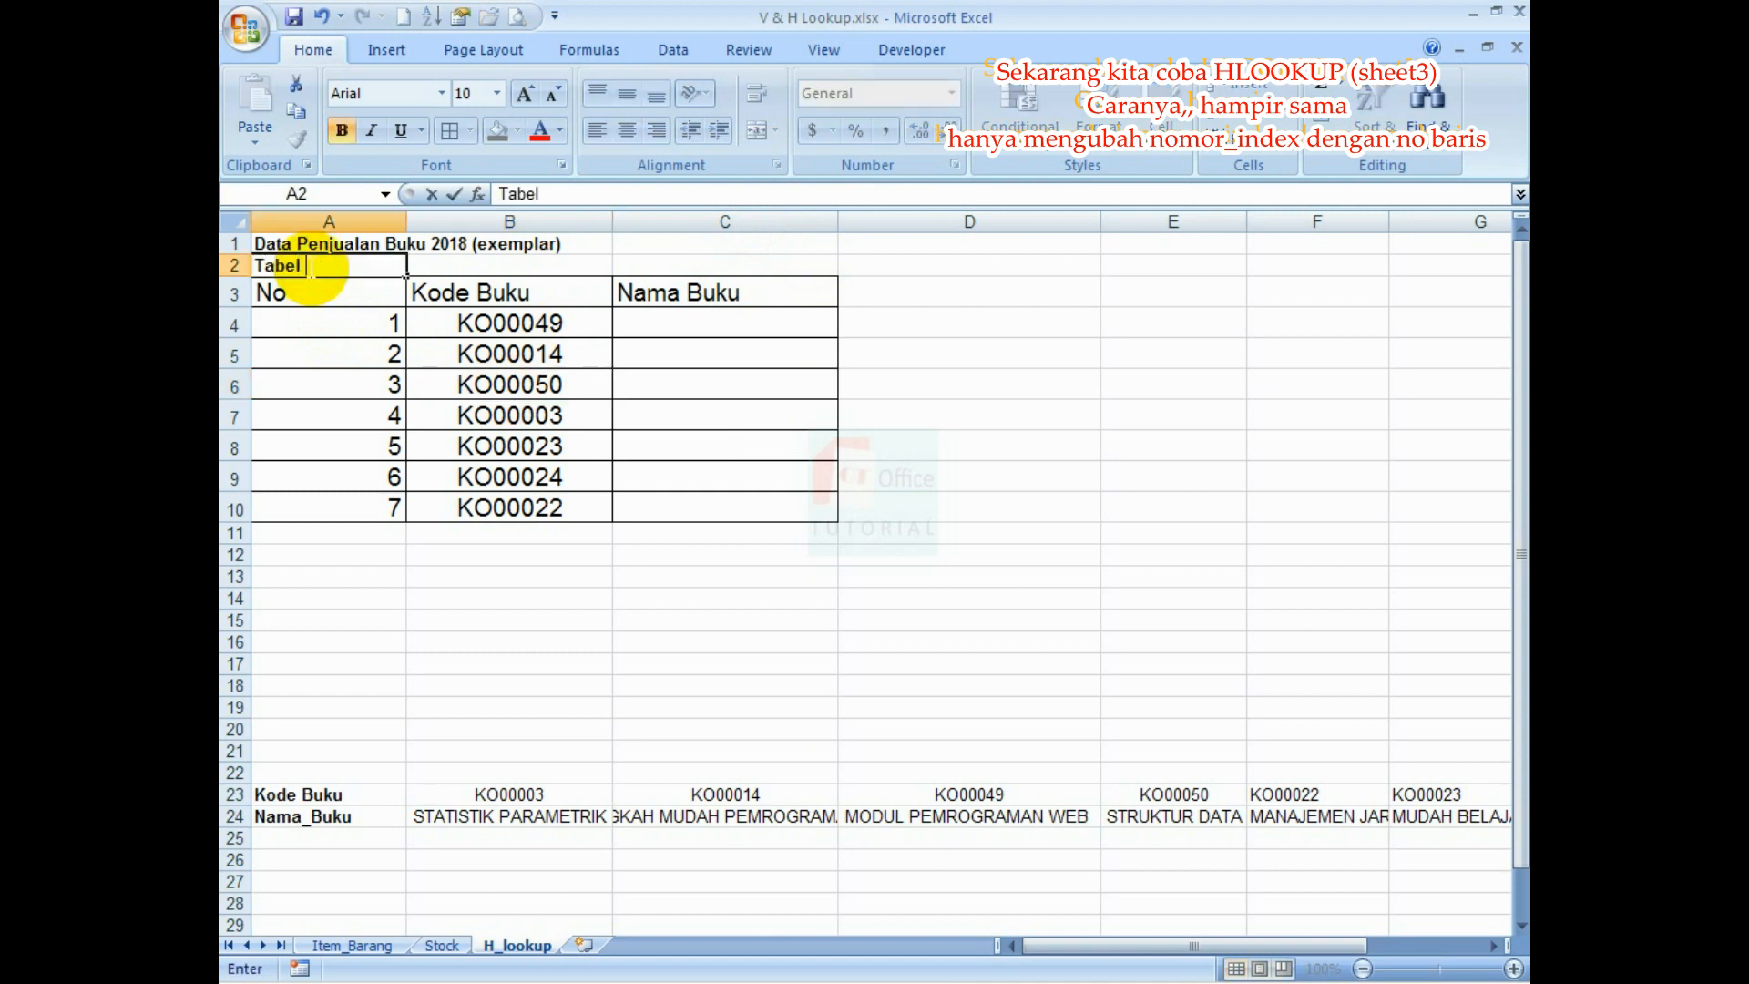
pyautogui.write(' Utama')
pyautogui.press('Return')
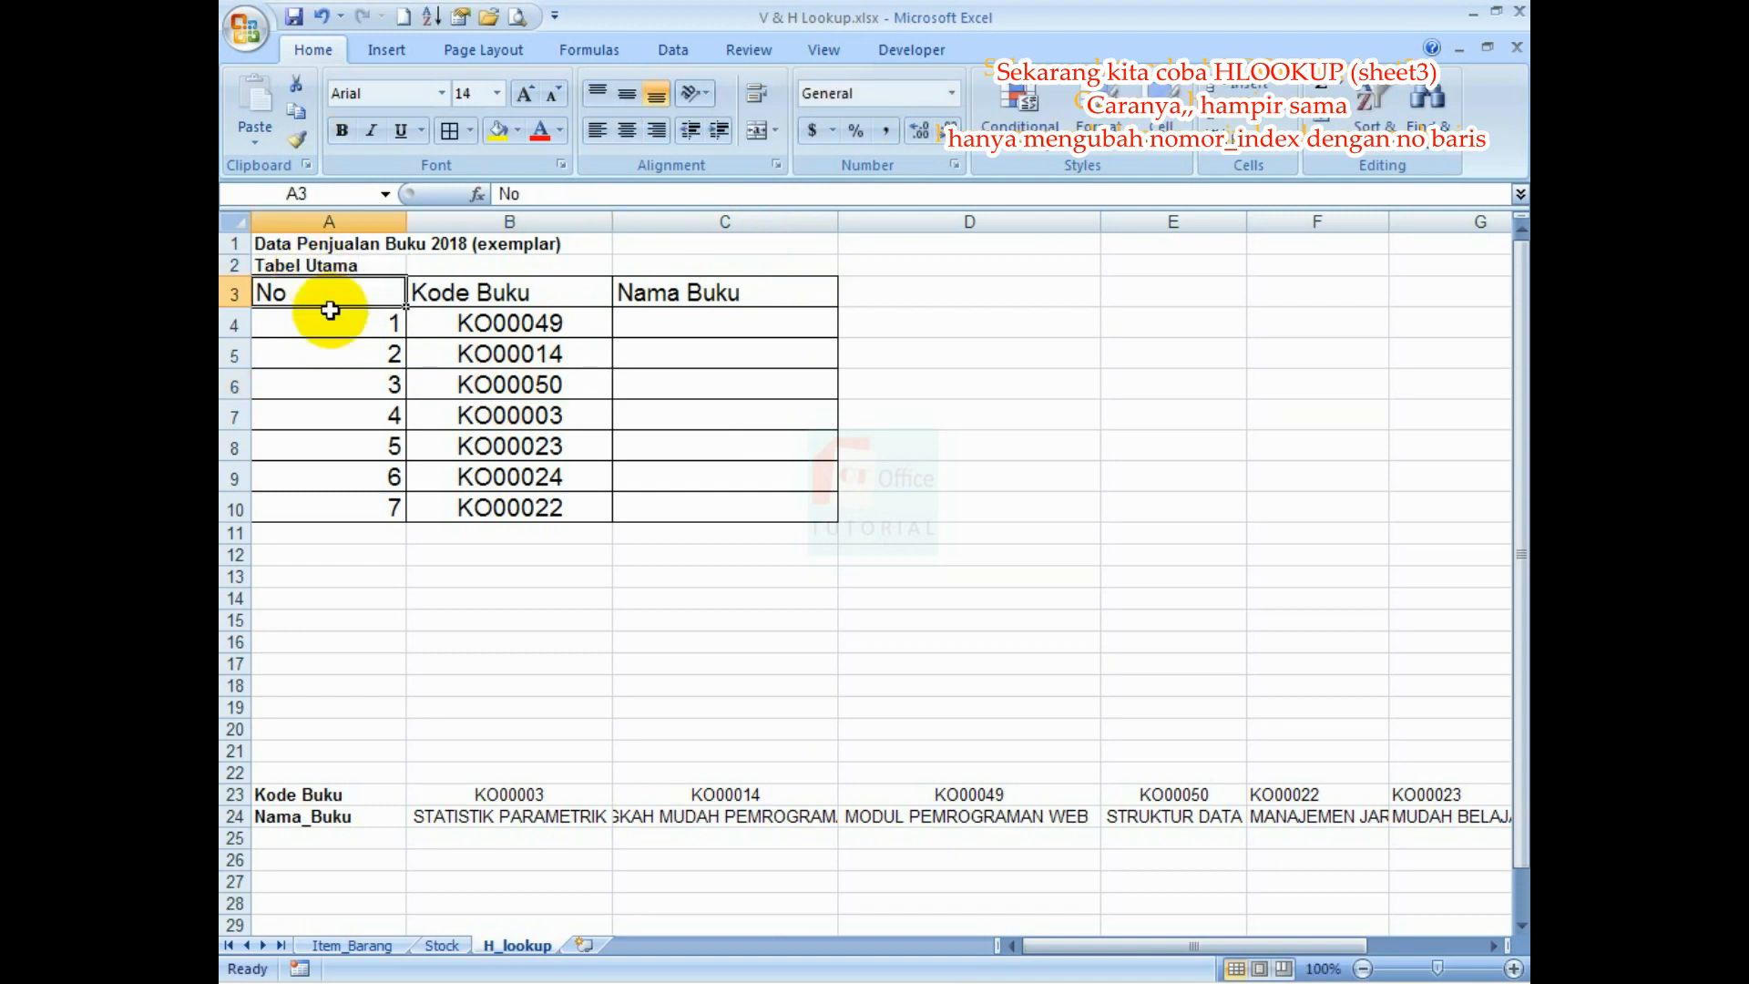
pyautogui.click(330, 772)
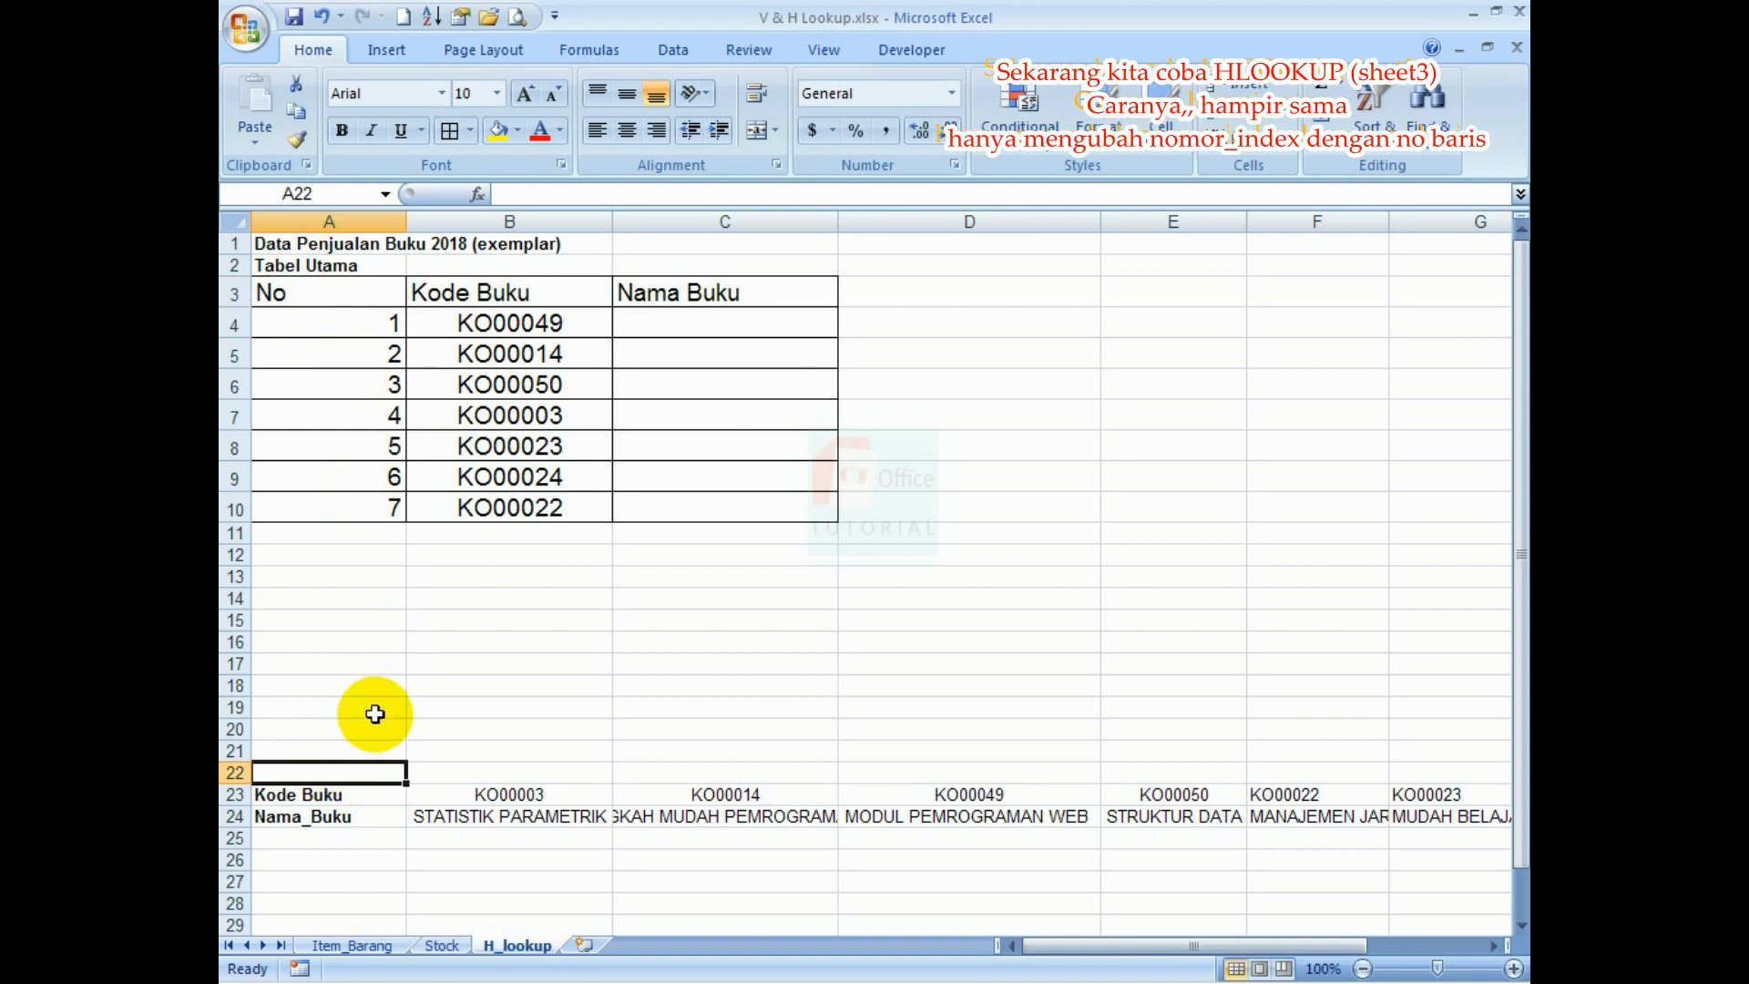
pyautogui.write('Tabel Referensi')
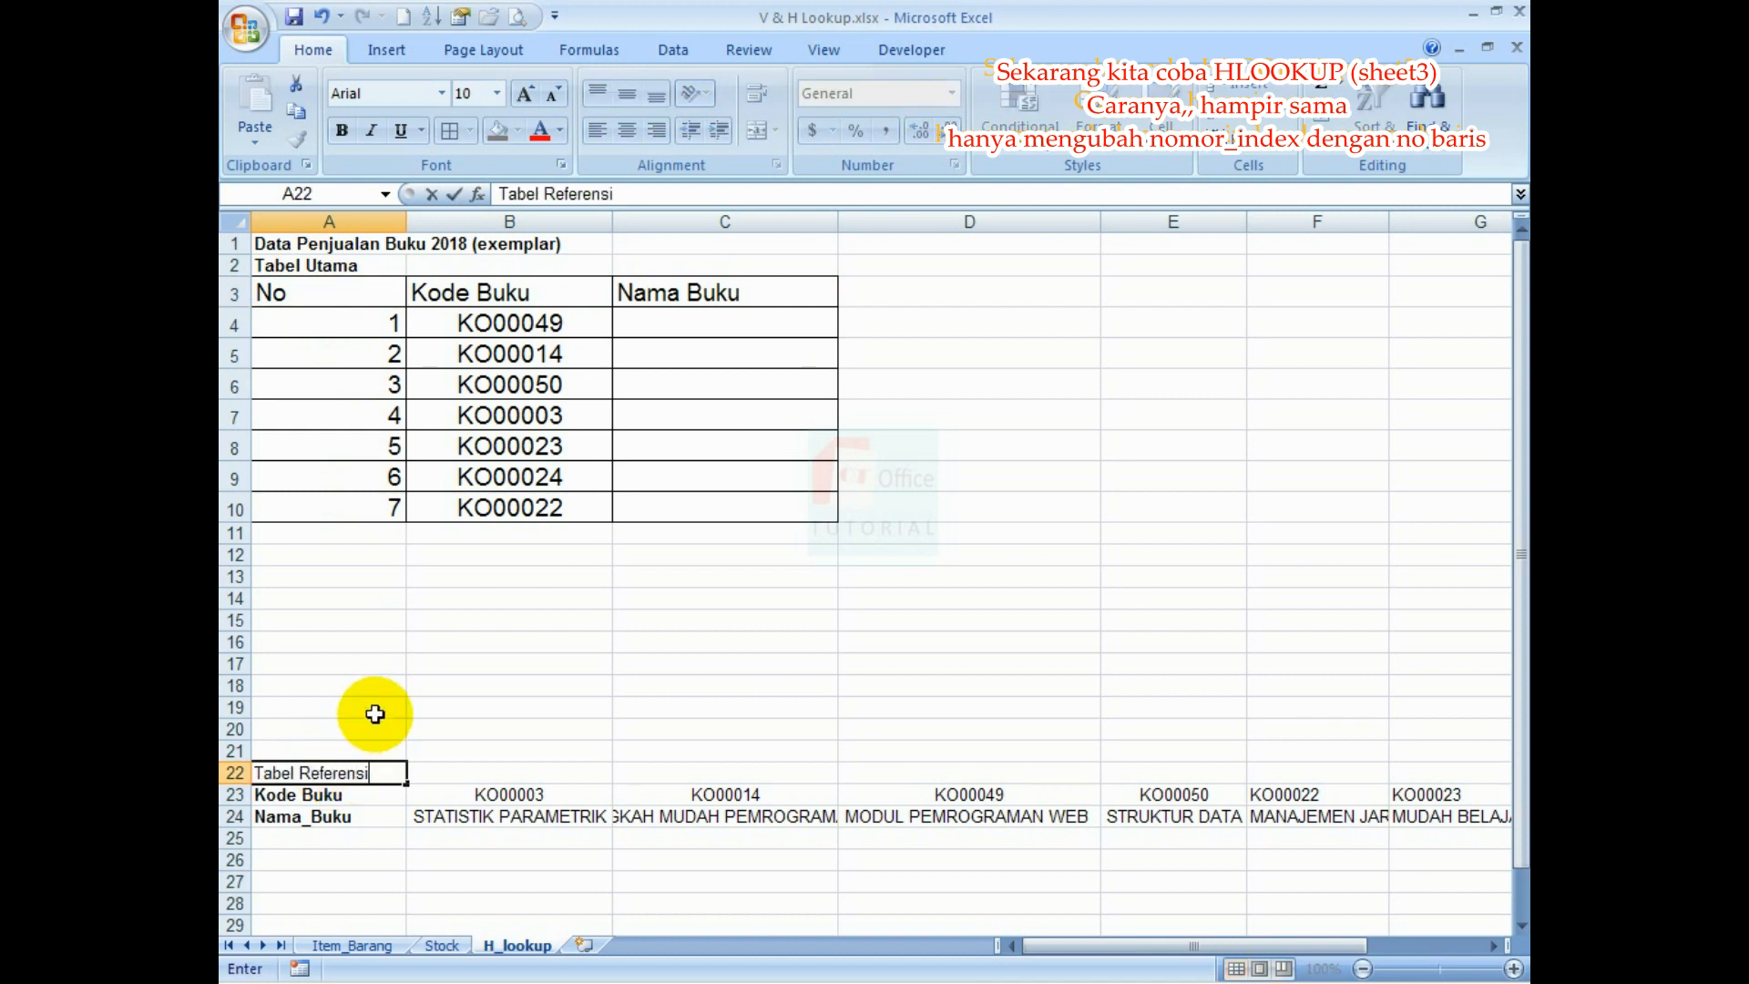
pyautogui.press('Return')
# Examine the Kode Buku and Nama_Buku rows of the reference table in rows 23 and 24
pyautogui.click(570, 770)
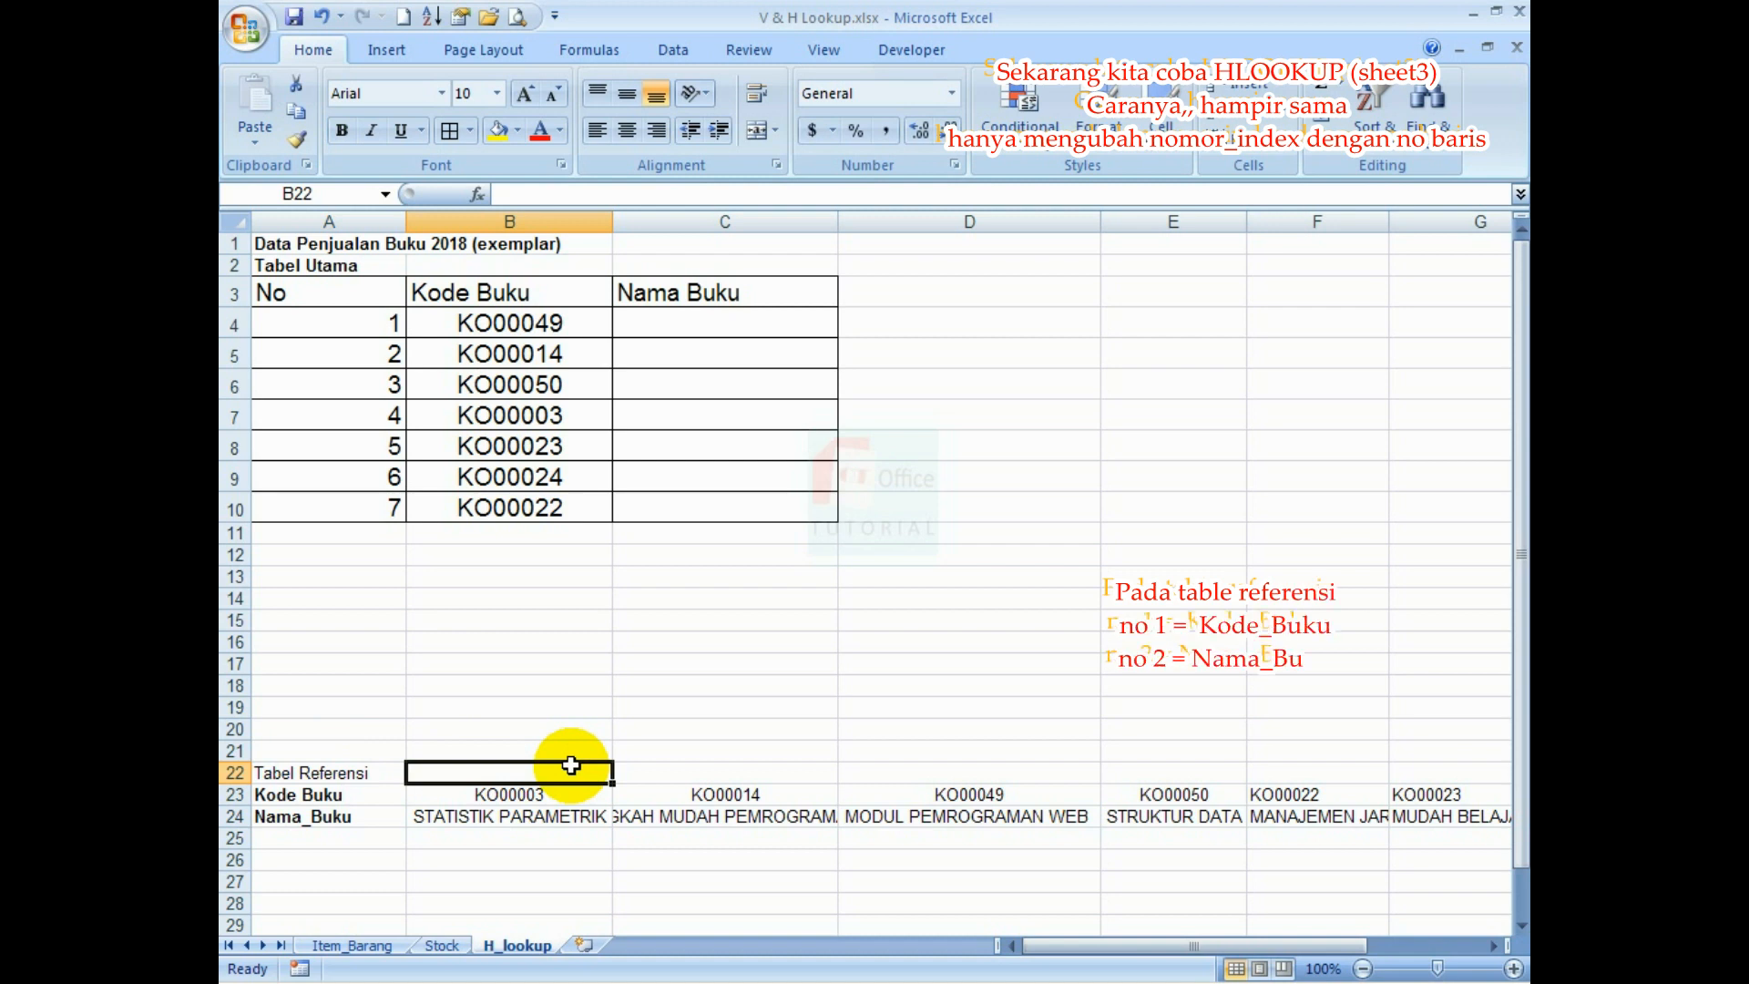
pyautogui.click(314, 794)
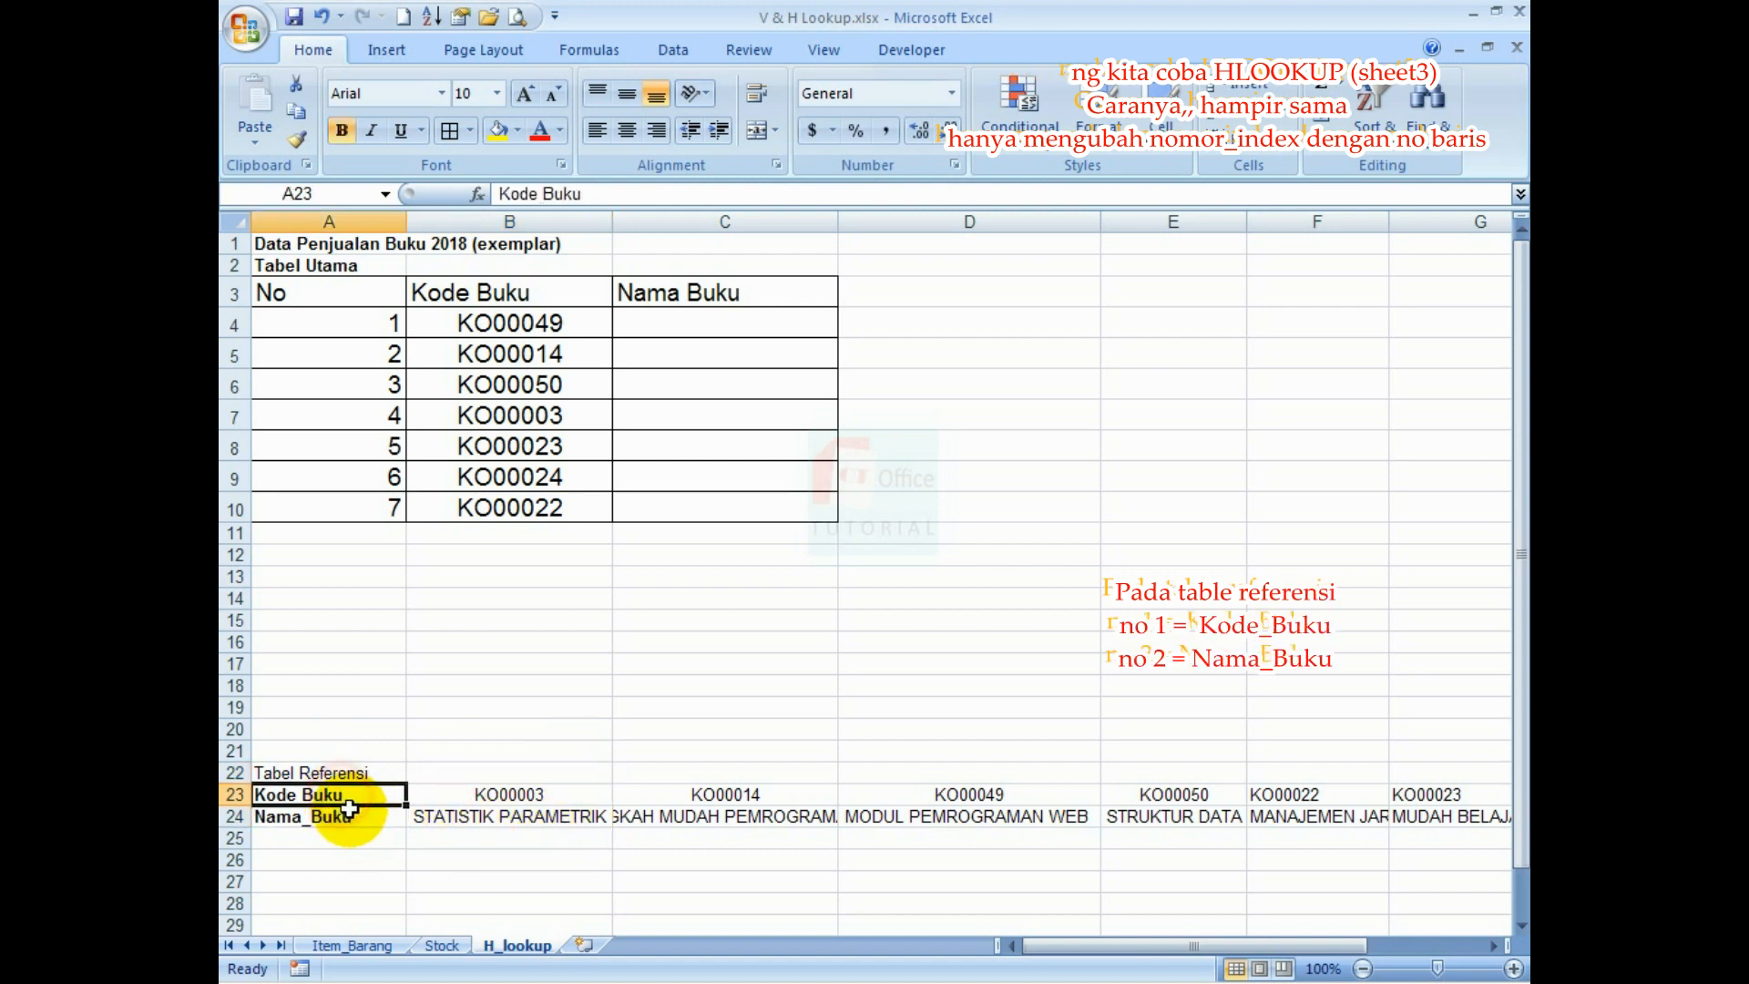
pyautogui.click(419, 793)
pyautogui.click(457, 816)
pyautogui.scroll(-1, 410, 781)
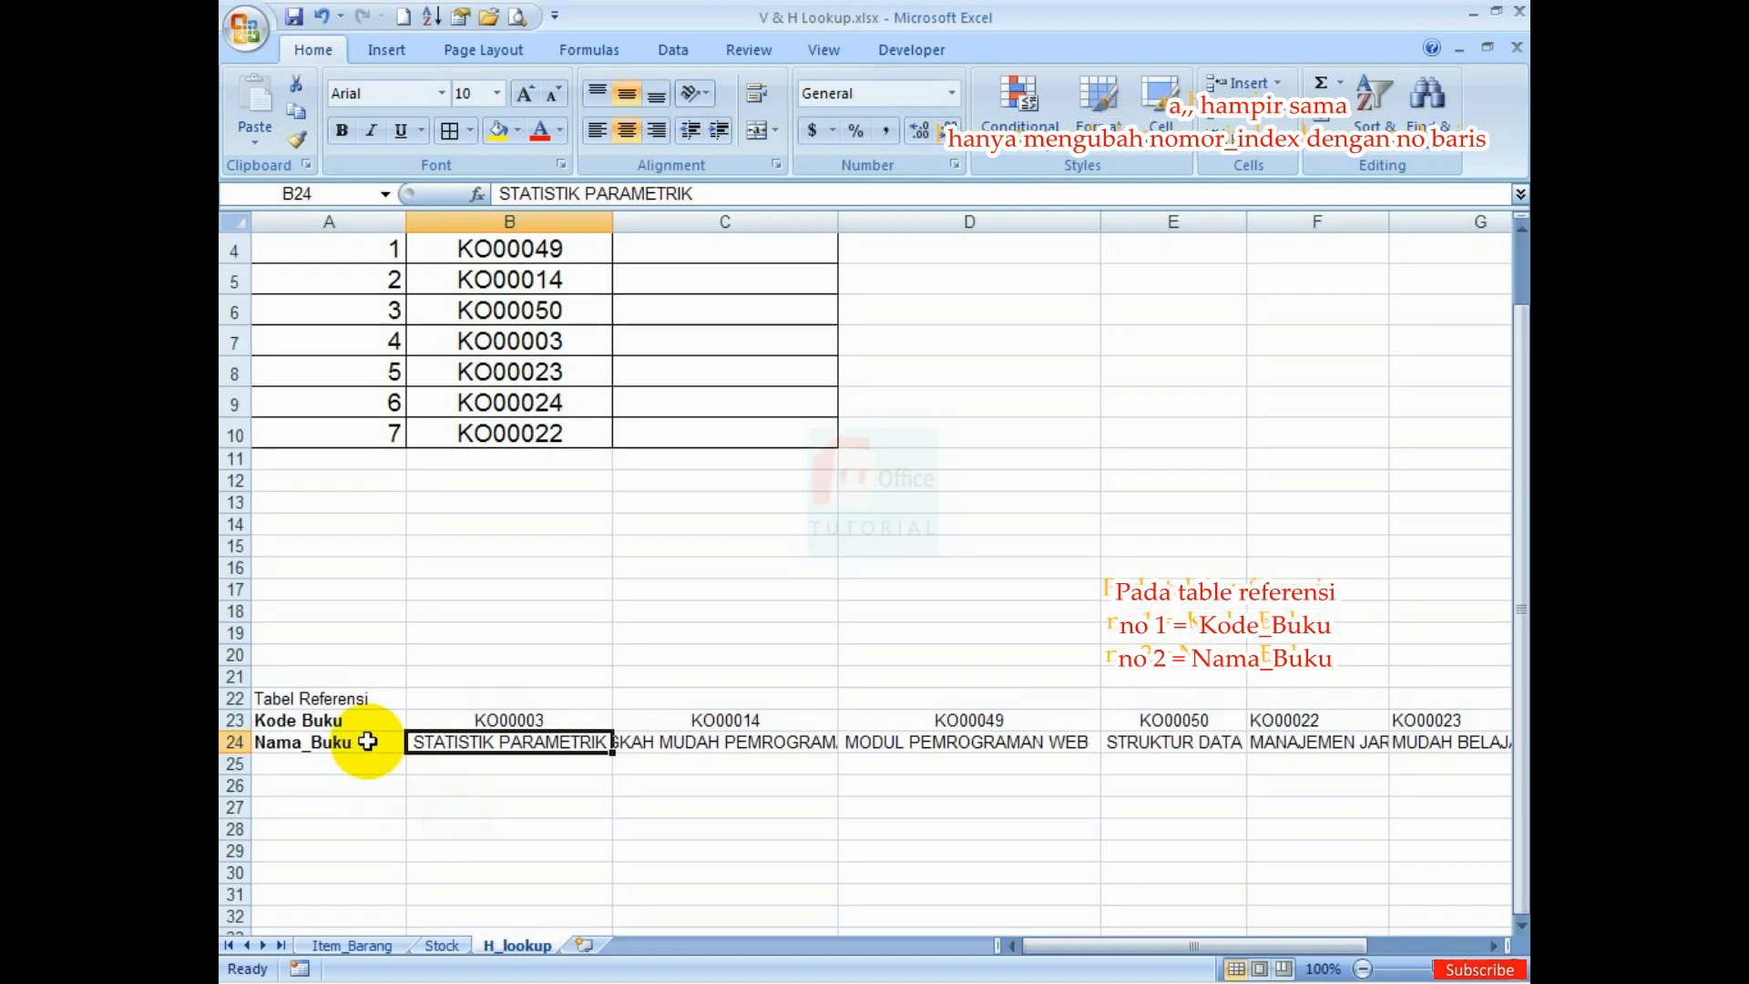
pyautogui.scroll(1, 598, 618)
# Start an =HLOOKUP() formula in C4, the first Nama Buku cell, ready for arguments between its parentheses
pyautogui.click(679, 320)
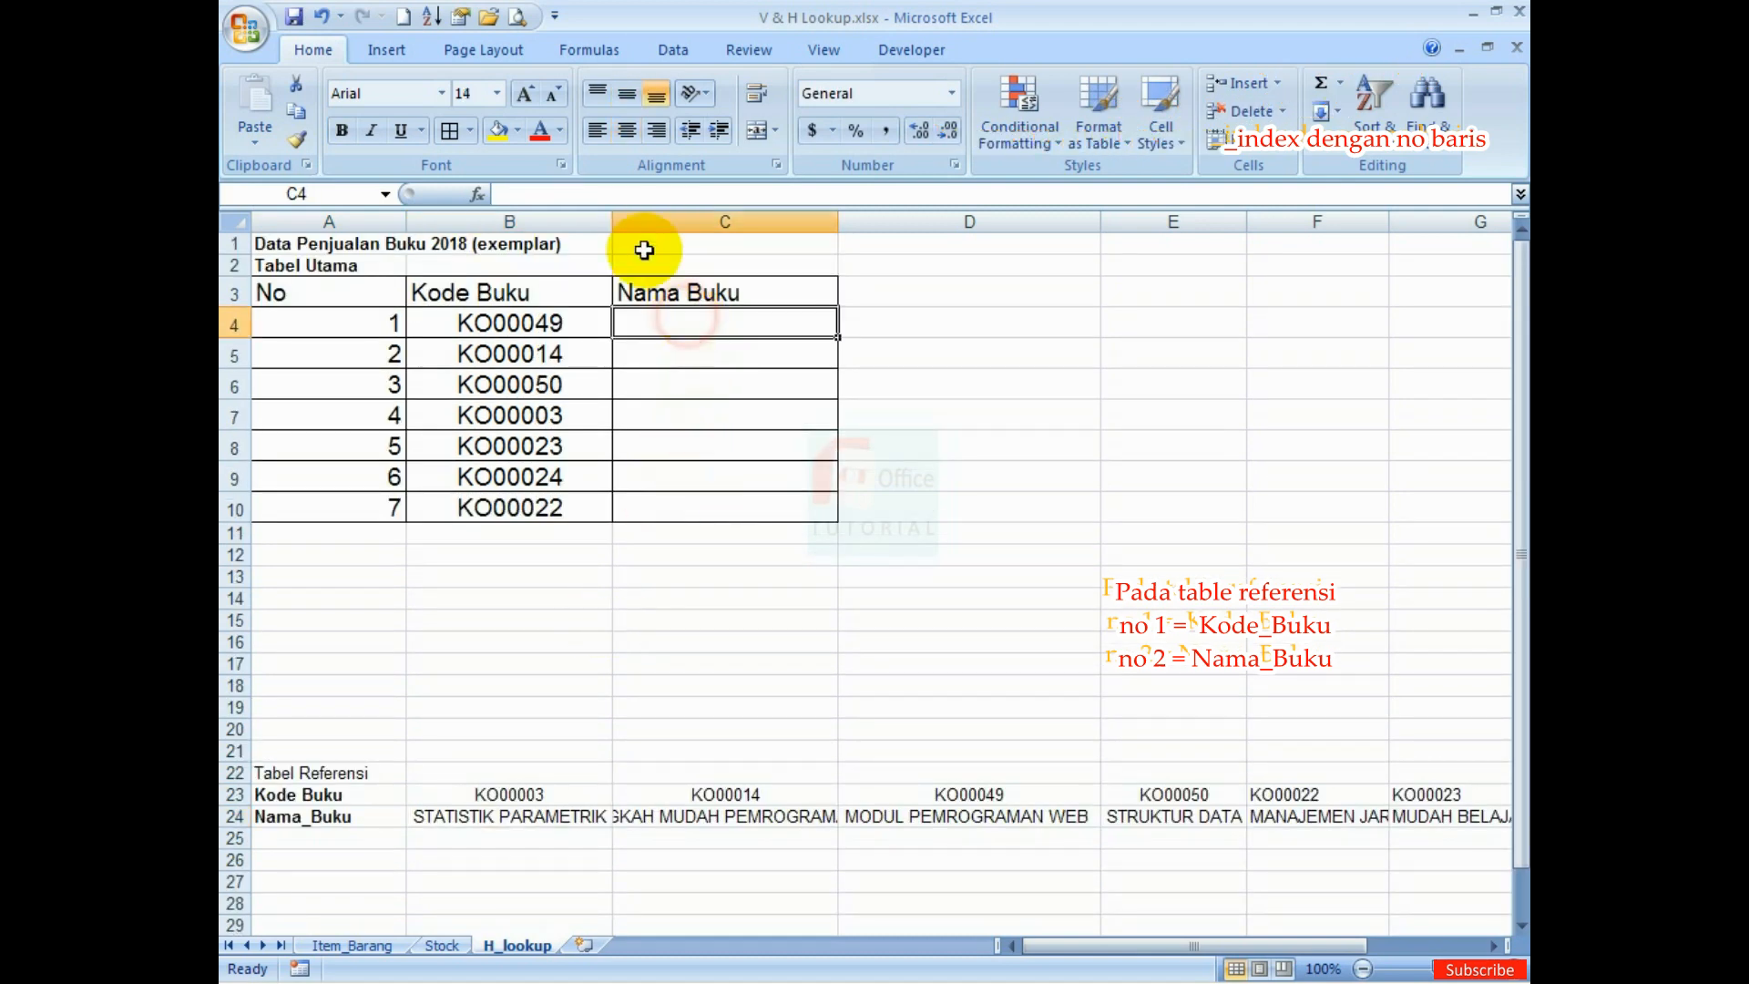
pyautogui.write('=')
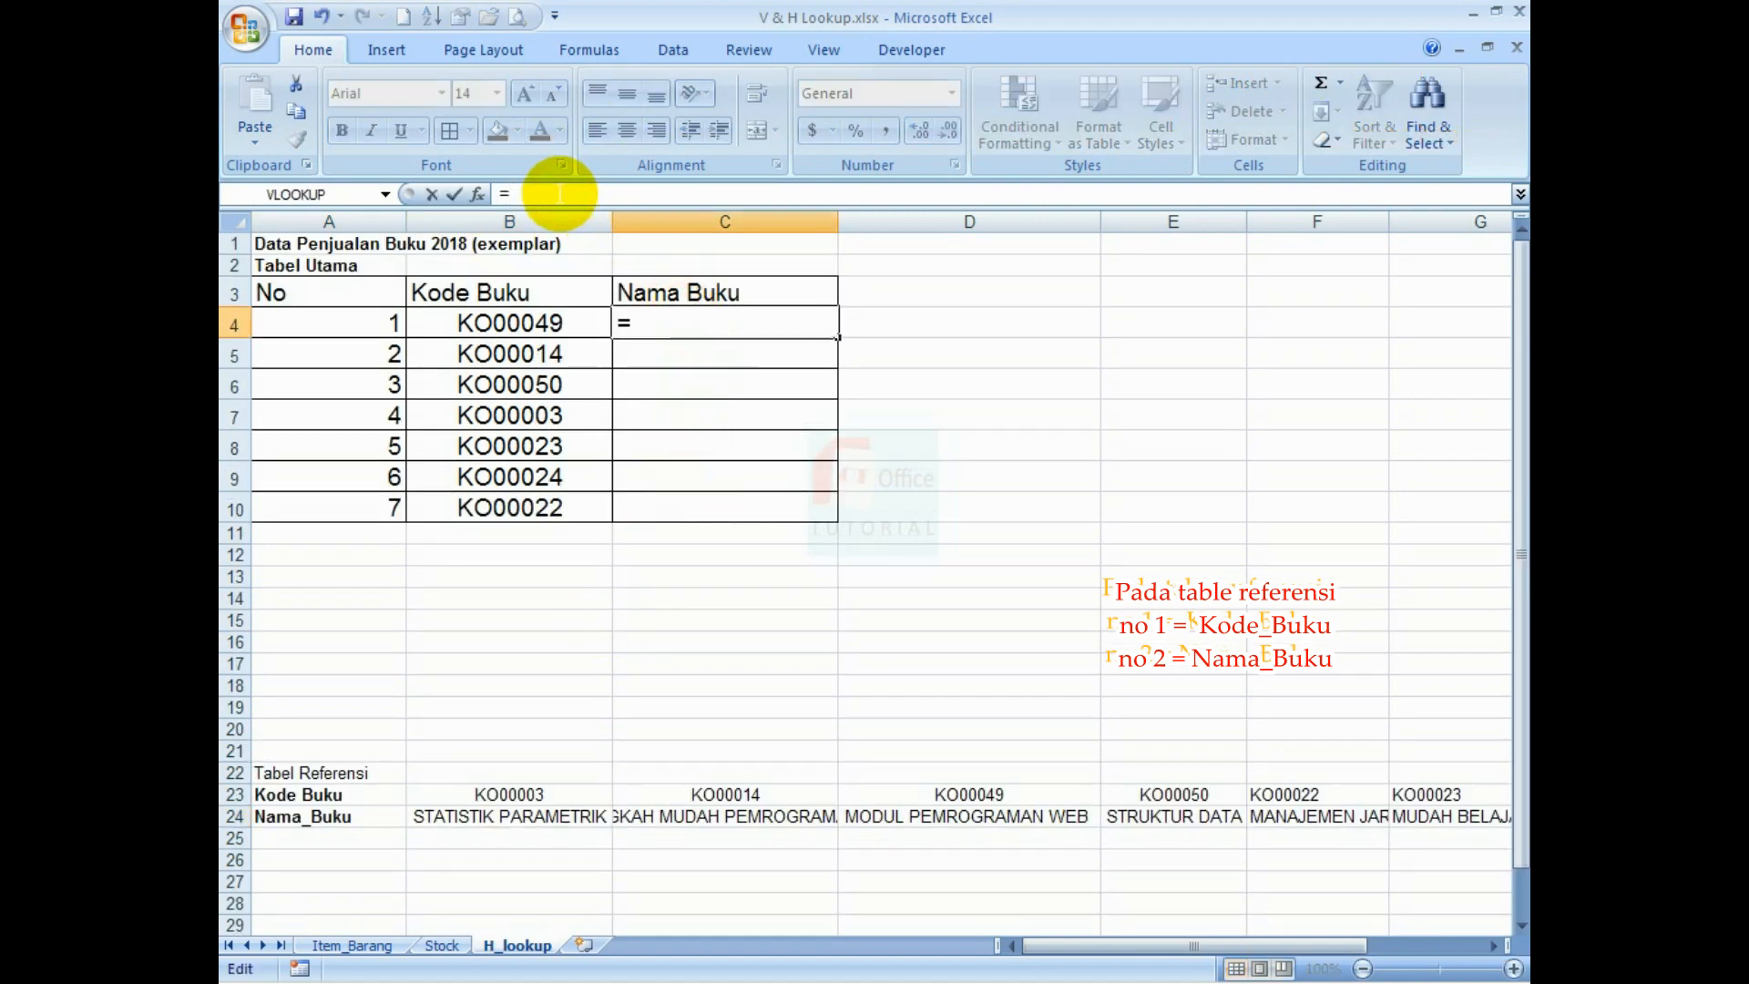
pyautogui.write('HLOK')
pyautogui.press('BackSpace')
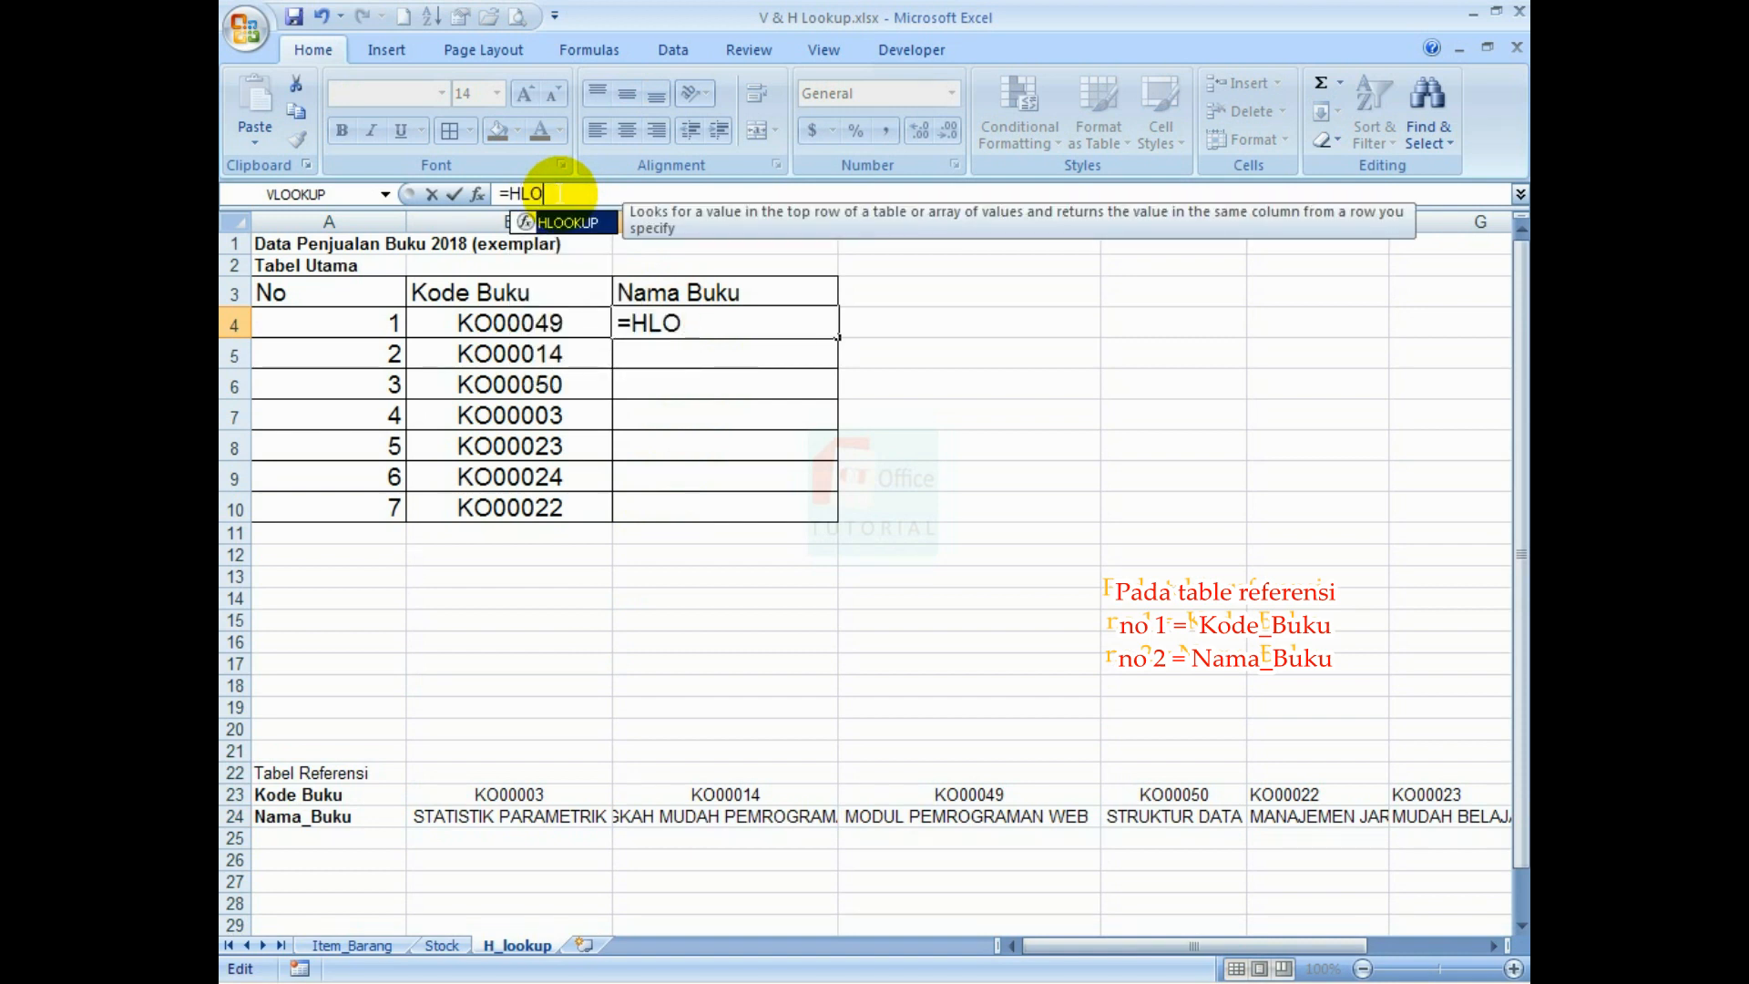
pyautogui.write('OKI')
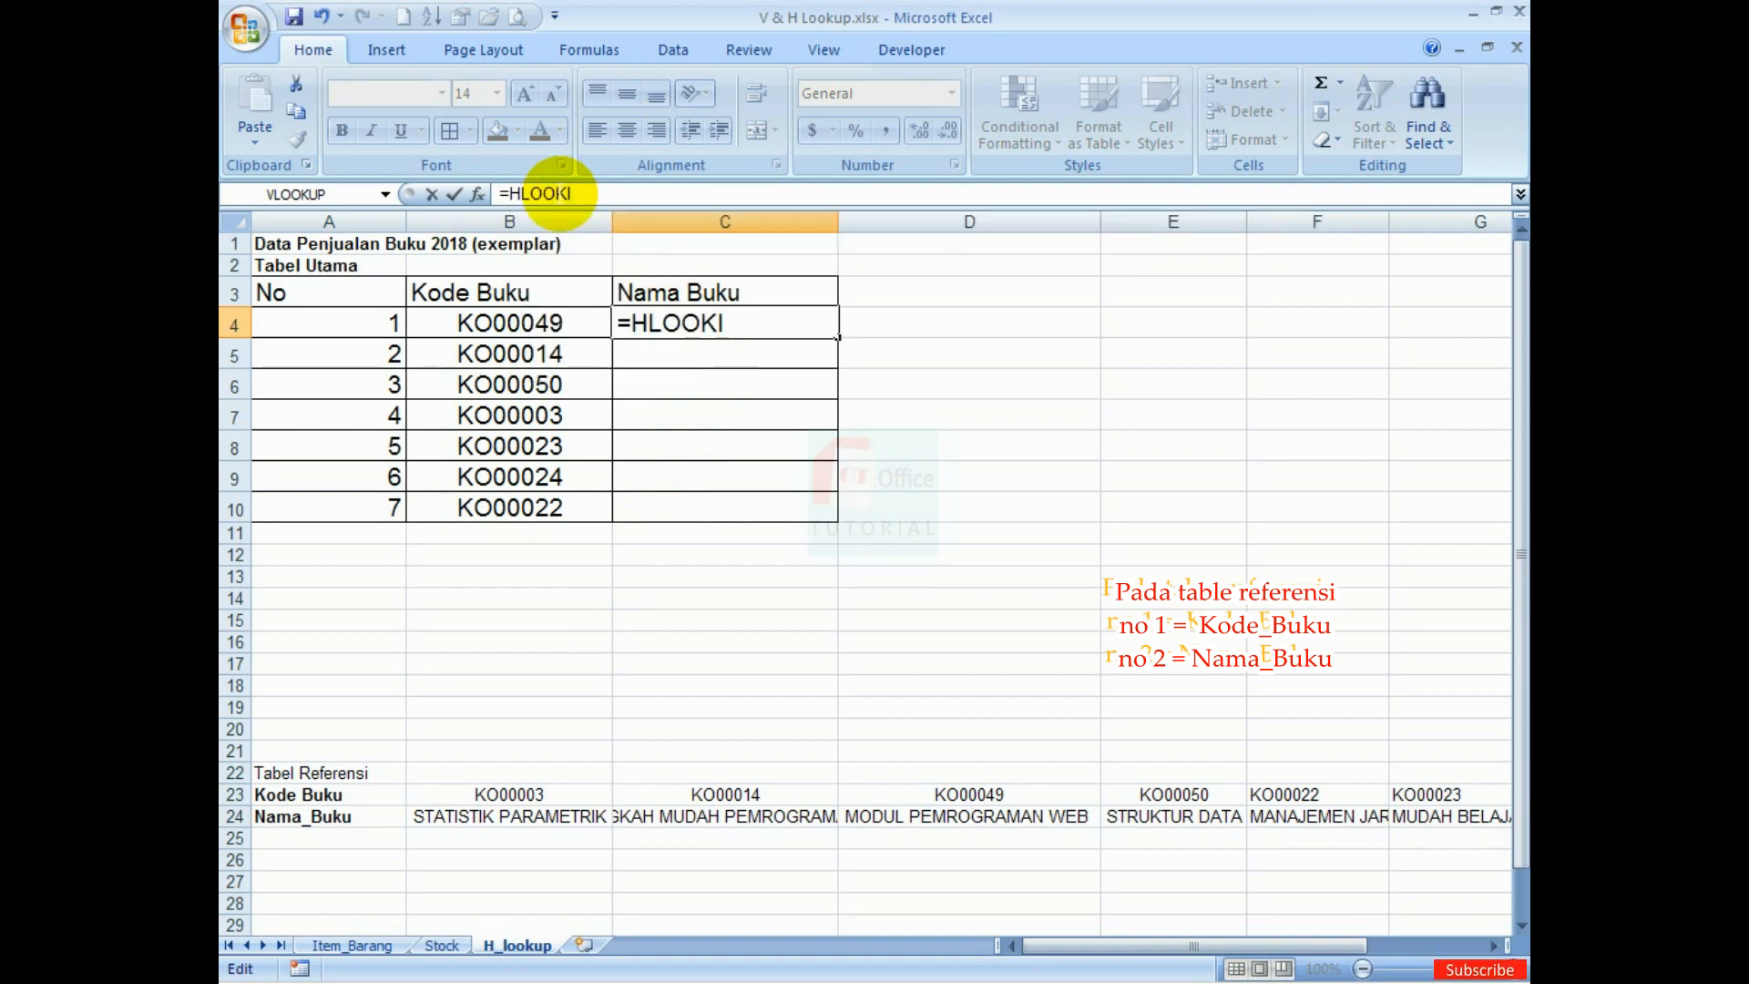
pyautogui.press('BackSpace')
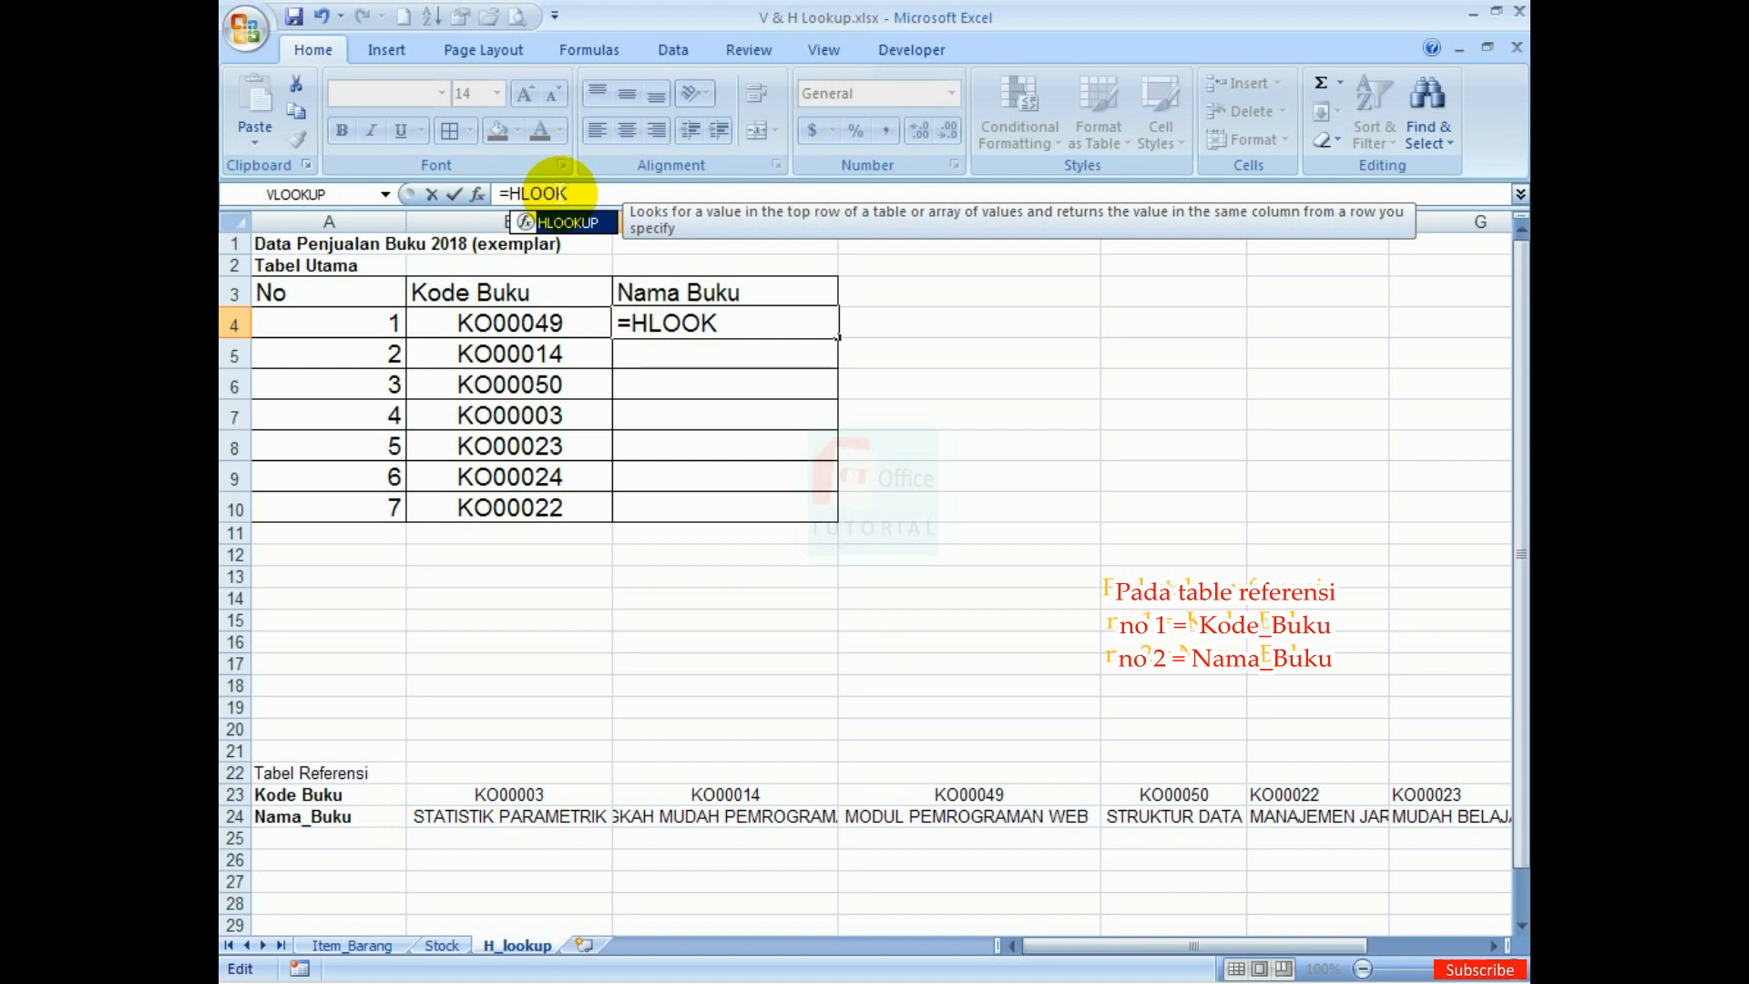
pyautogui.write('UP(')
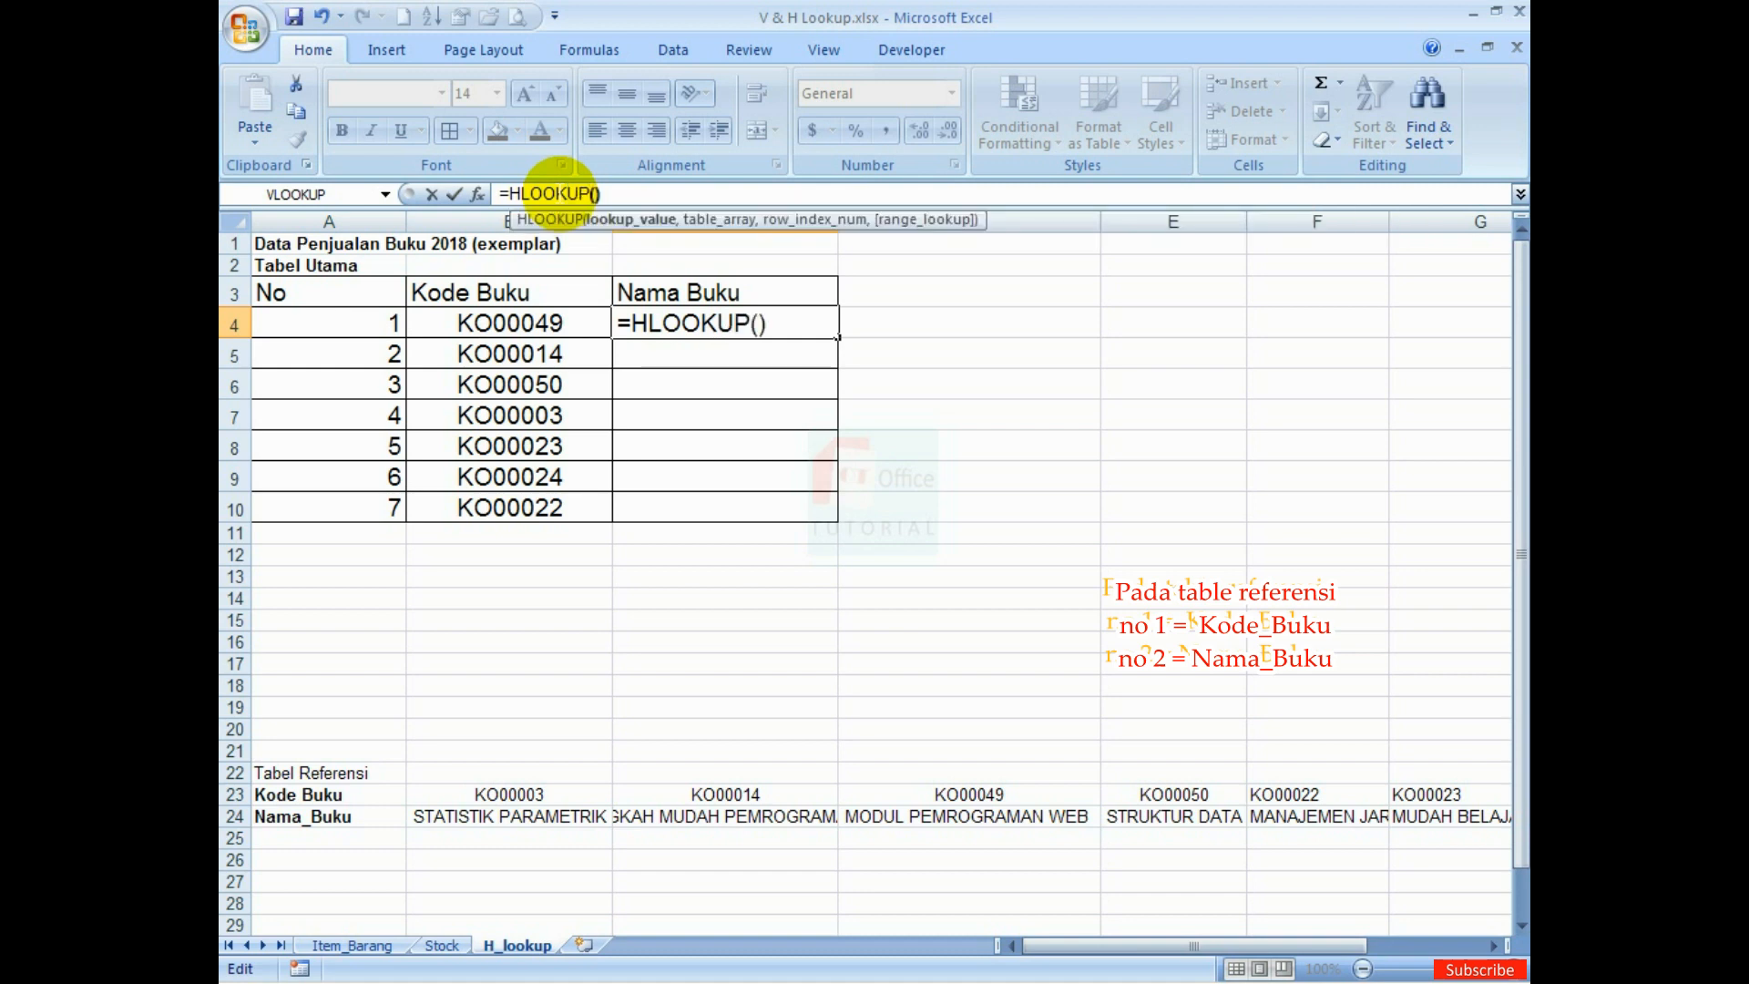
pyautogui.press('Left')
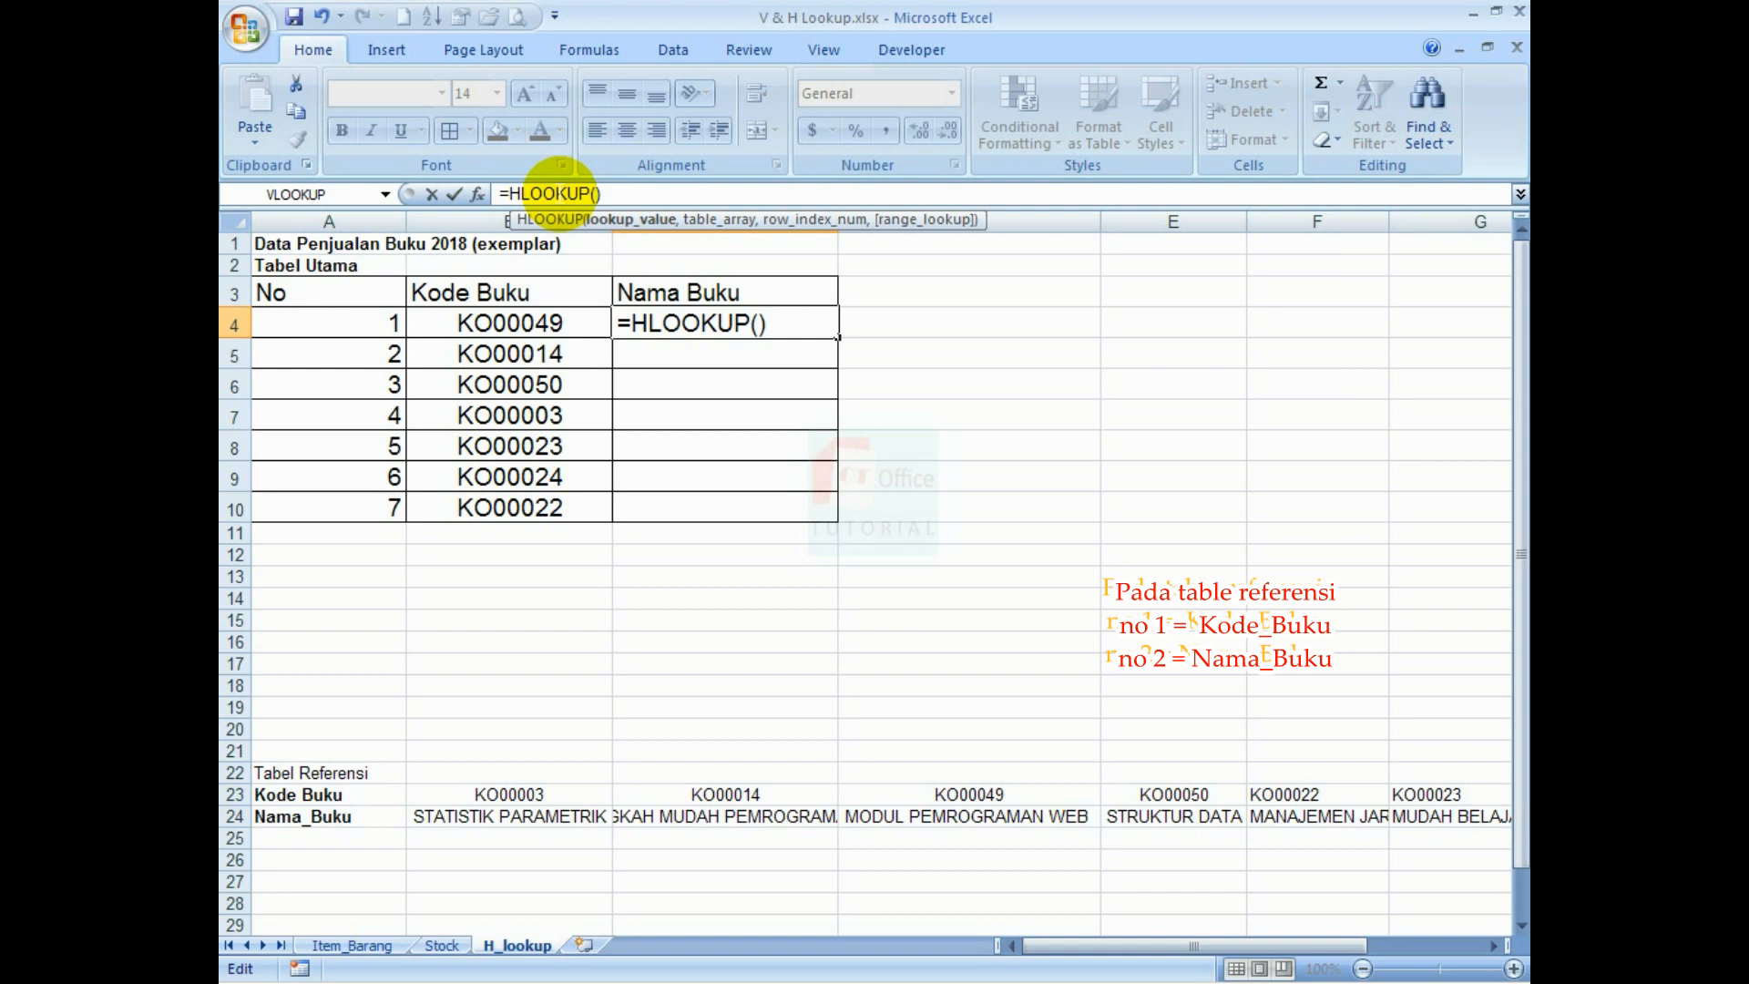
# Enter the placeholder arguments nilai_kunci,tabel_data,nomor_index_baris in the HLOOKUP formula in C4
pyautogui.write('nilai_kunci,')
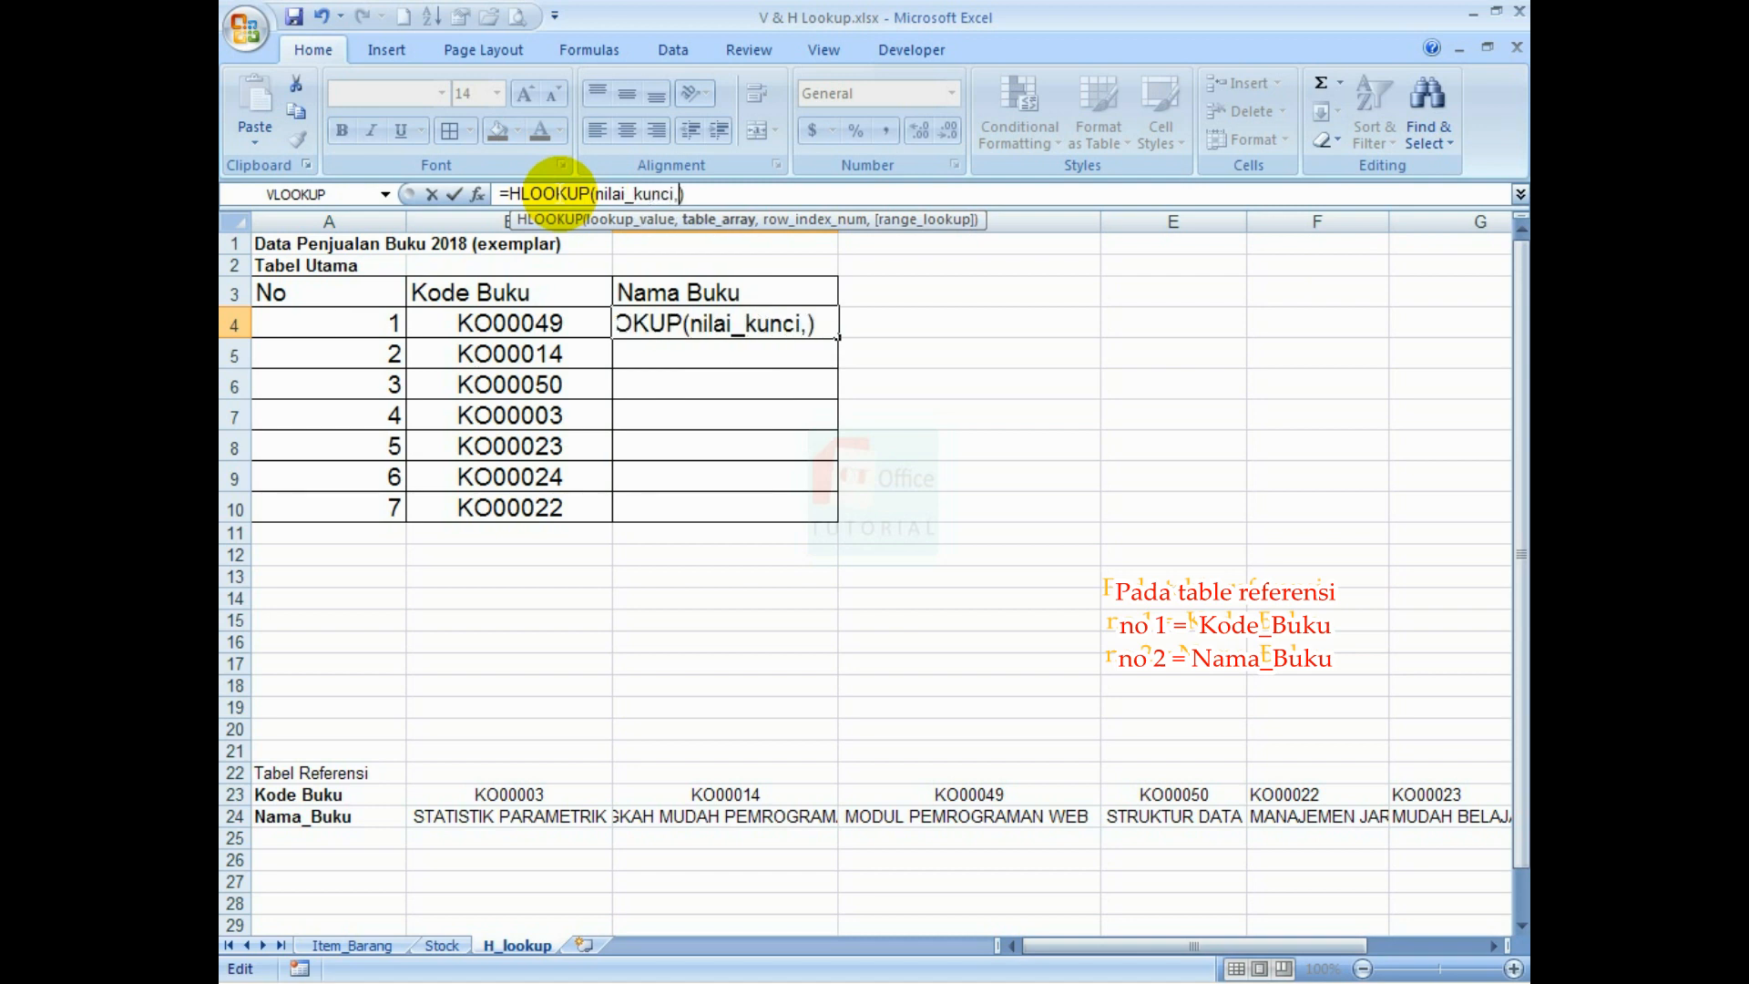
pyautogui.write('t')
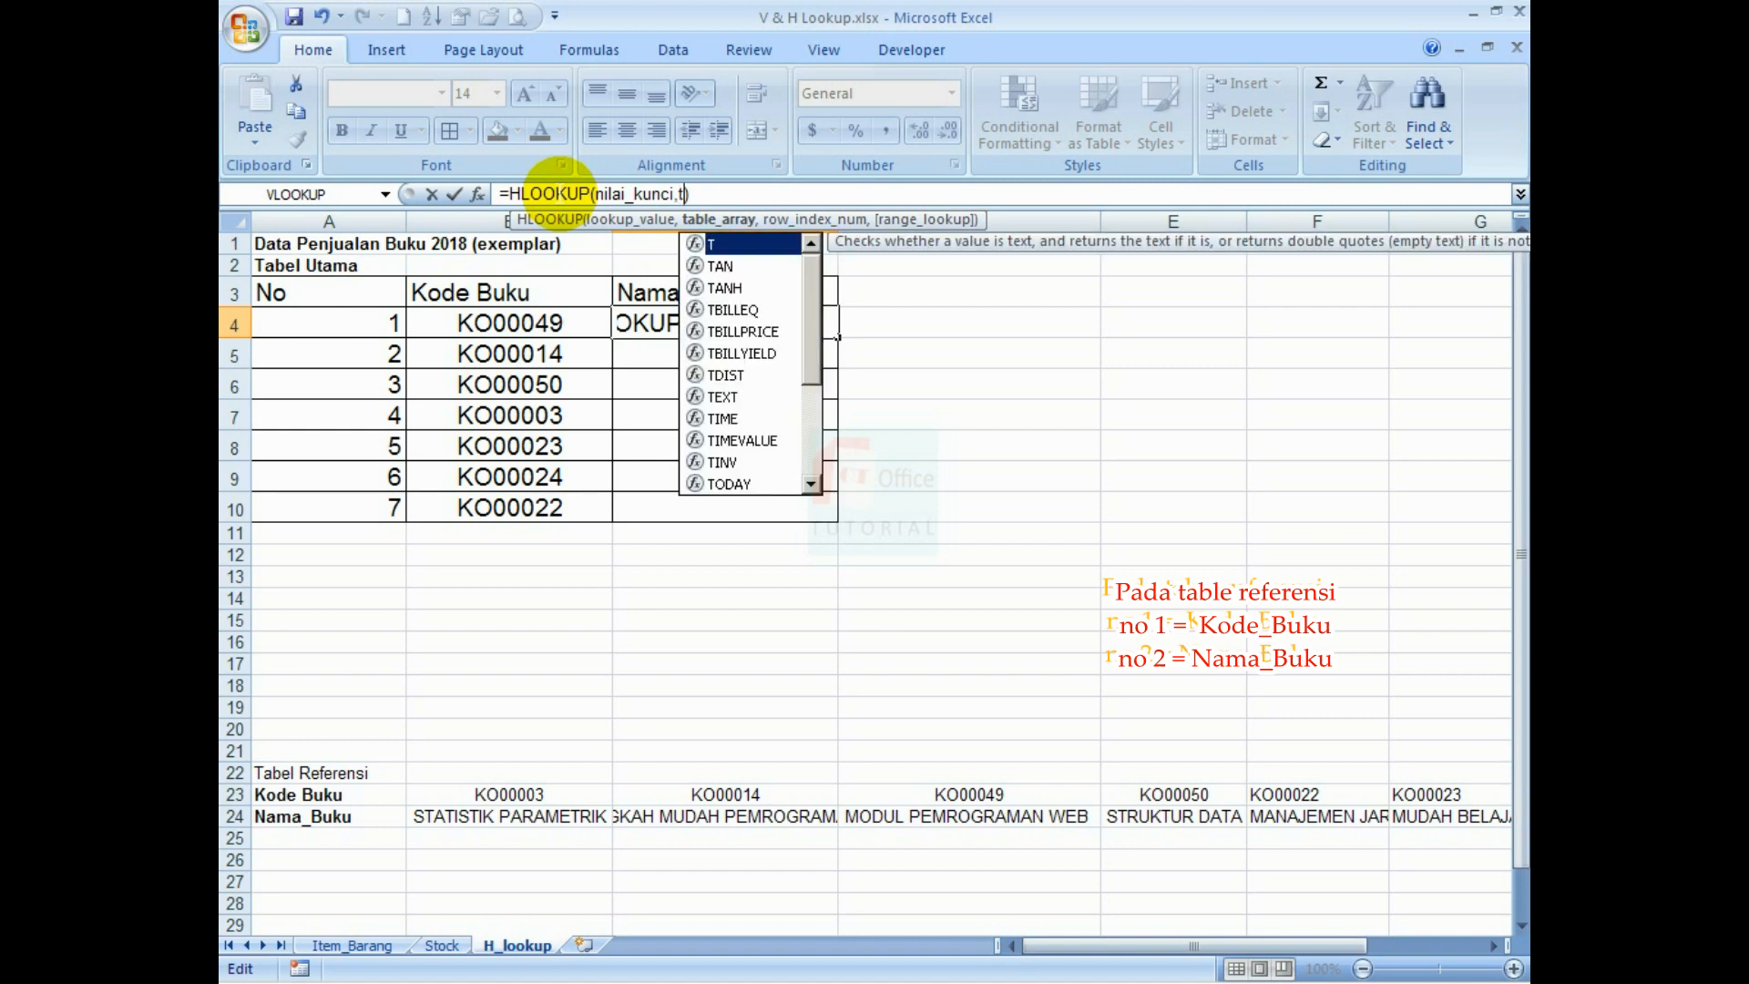
pyautogui.write('abel_')
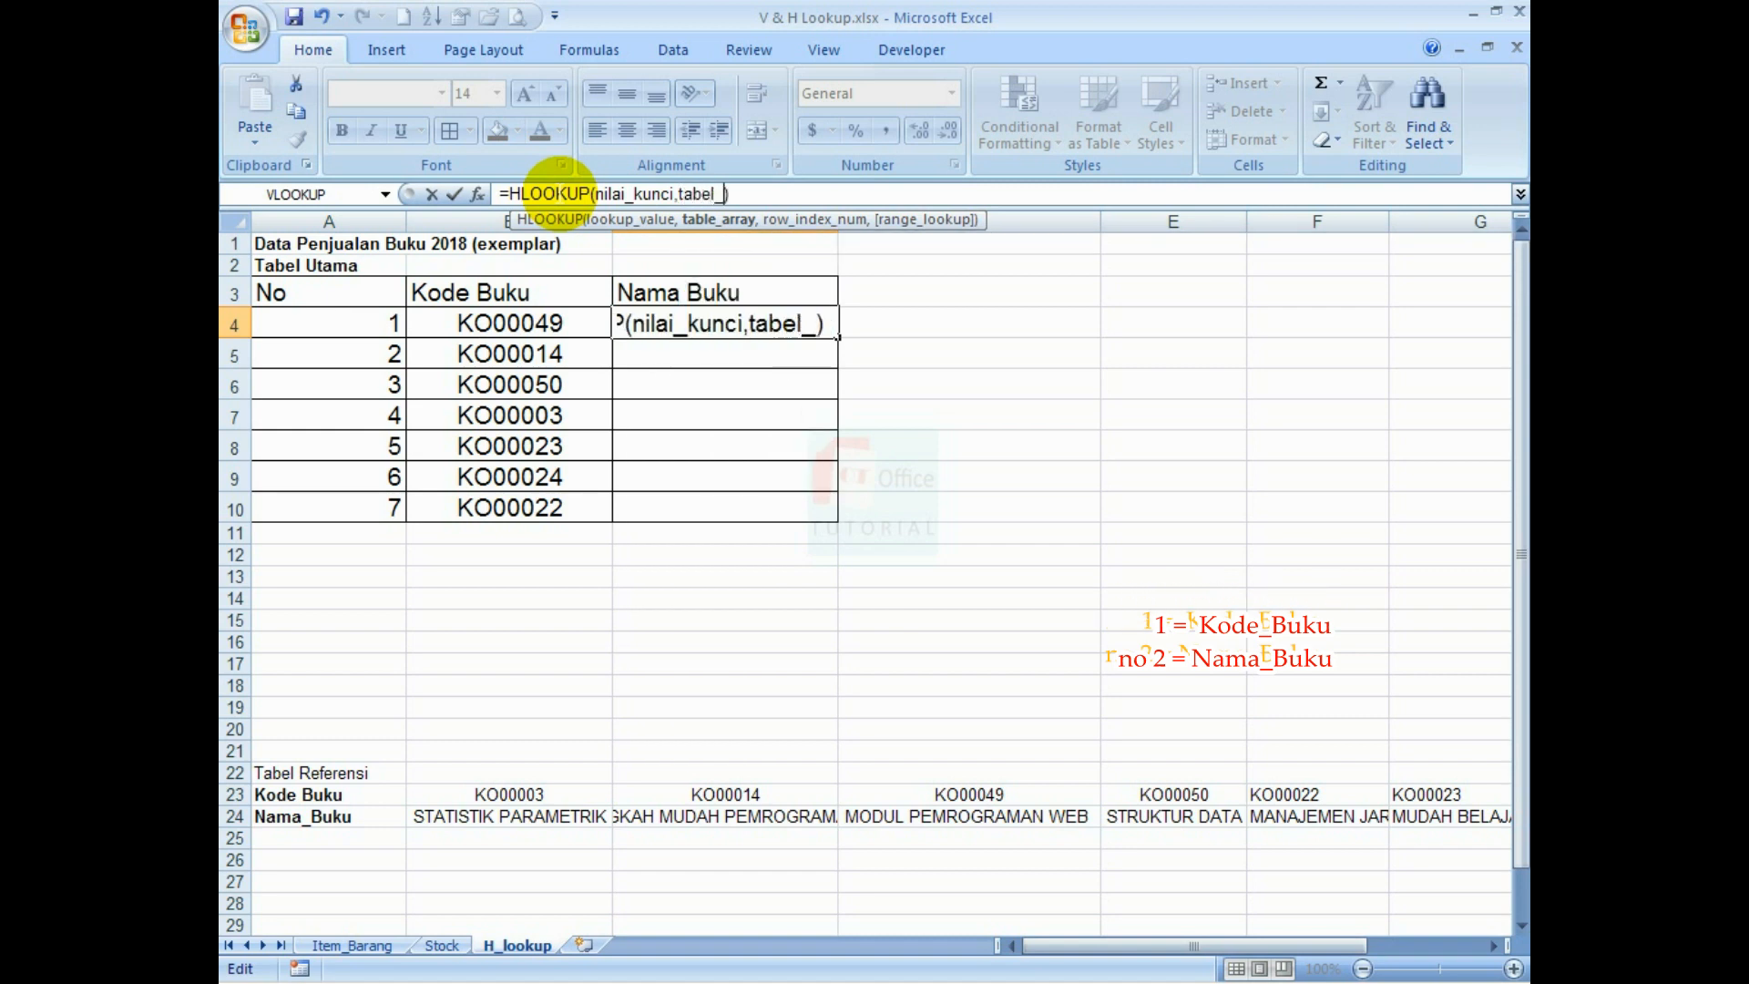
pyautogui.write('data,')
pyautogui.write('nomo')
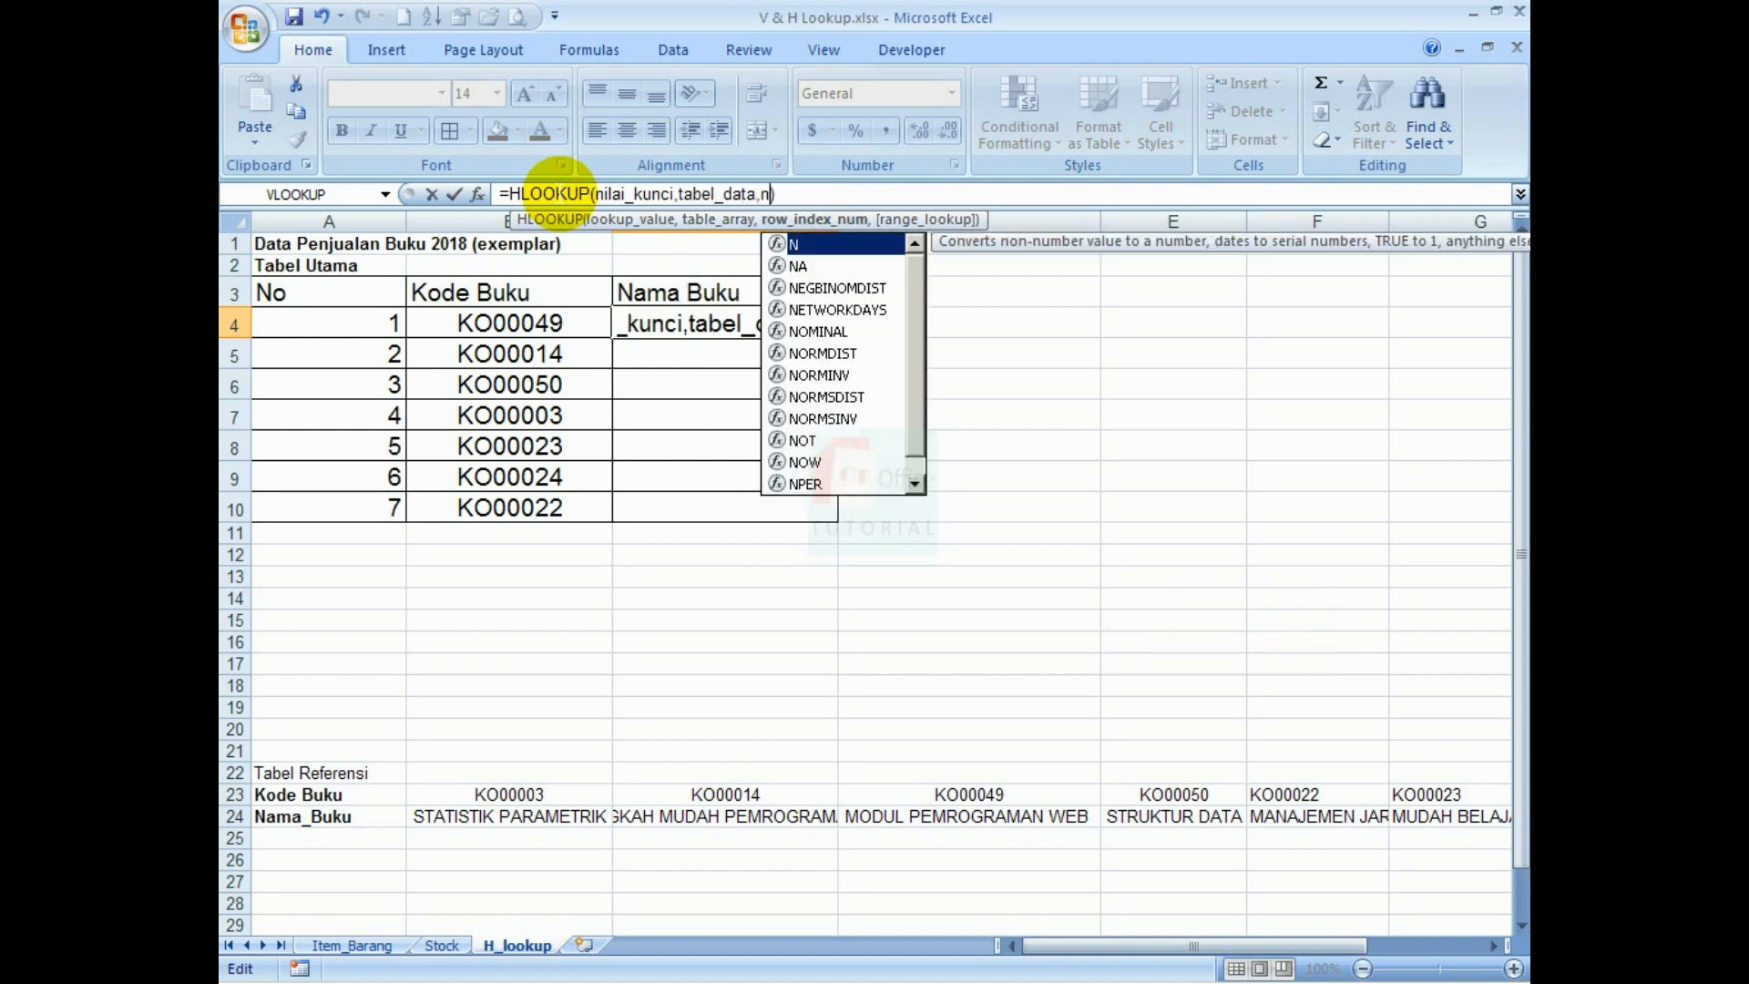
pyautogui.write('r_in')
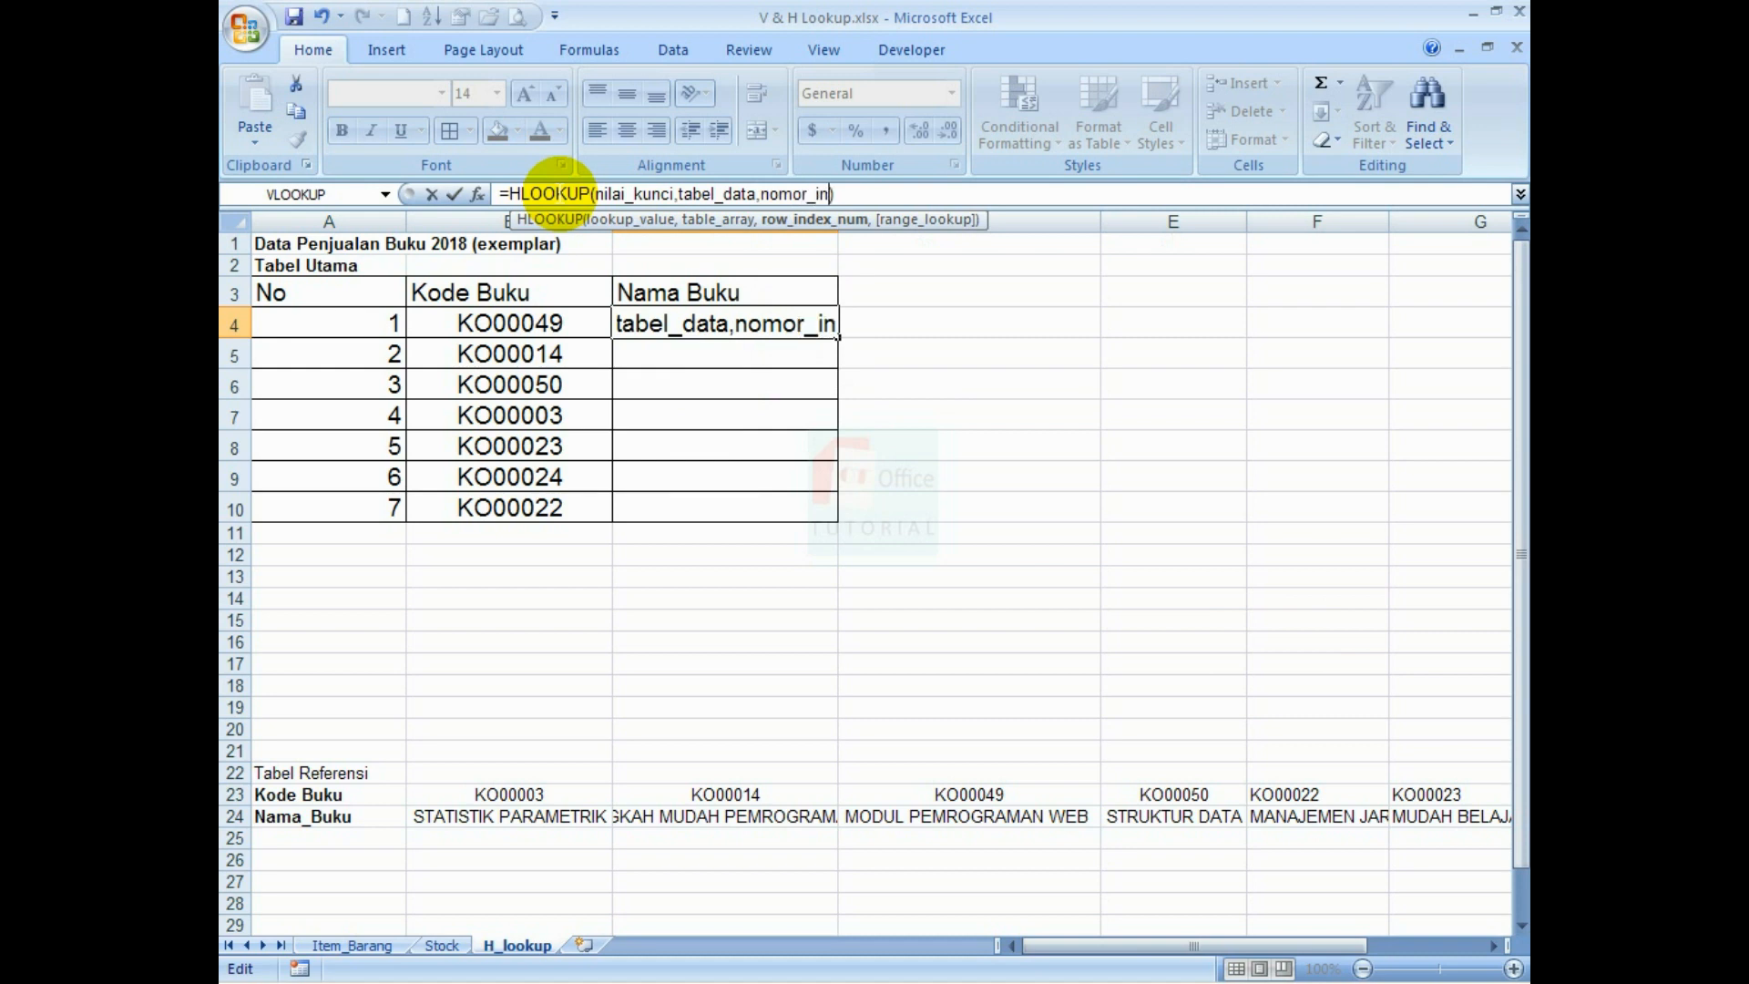
pyautogui.write('dex_baris')
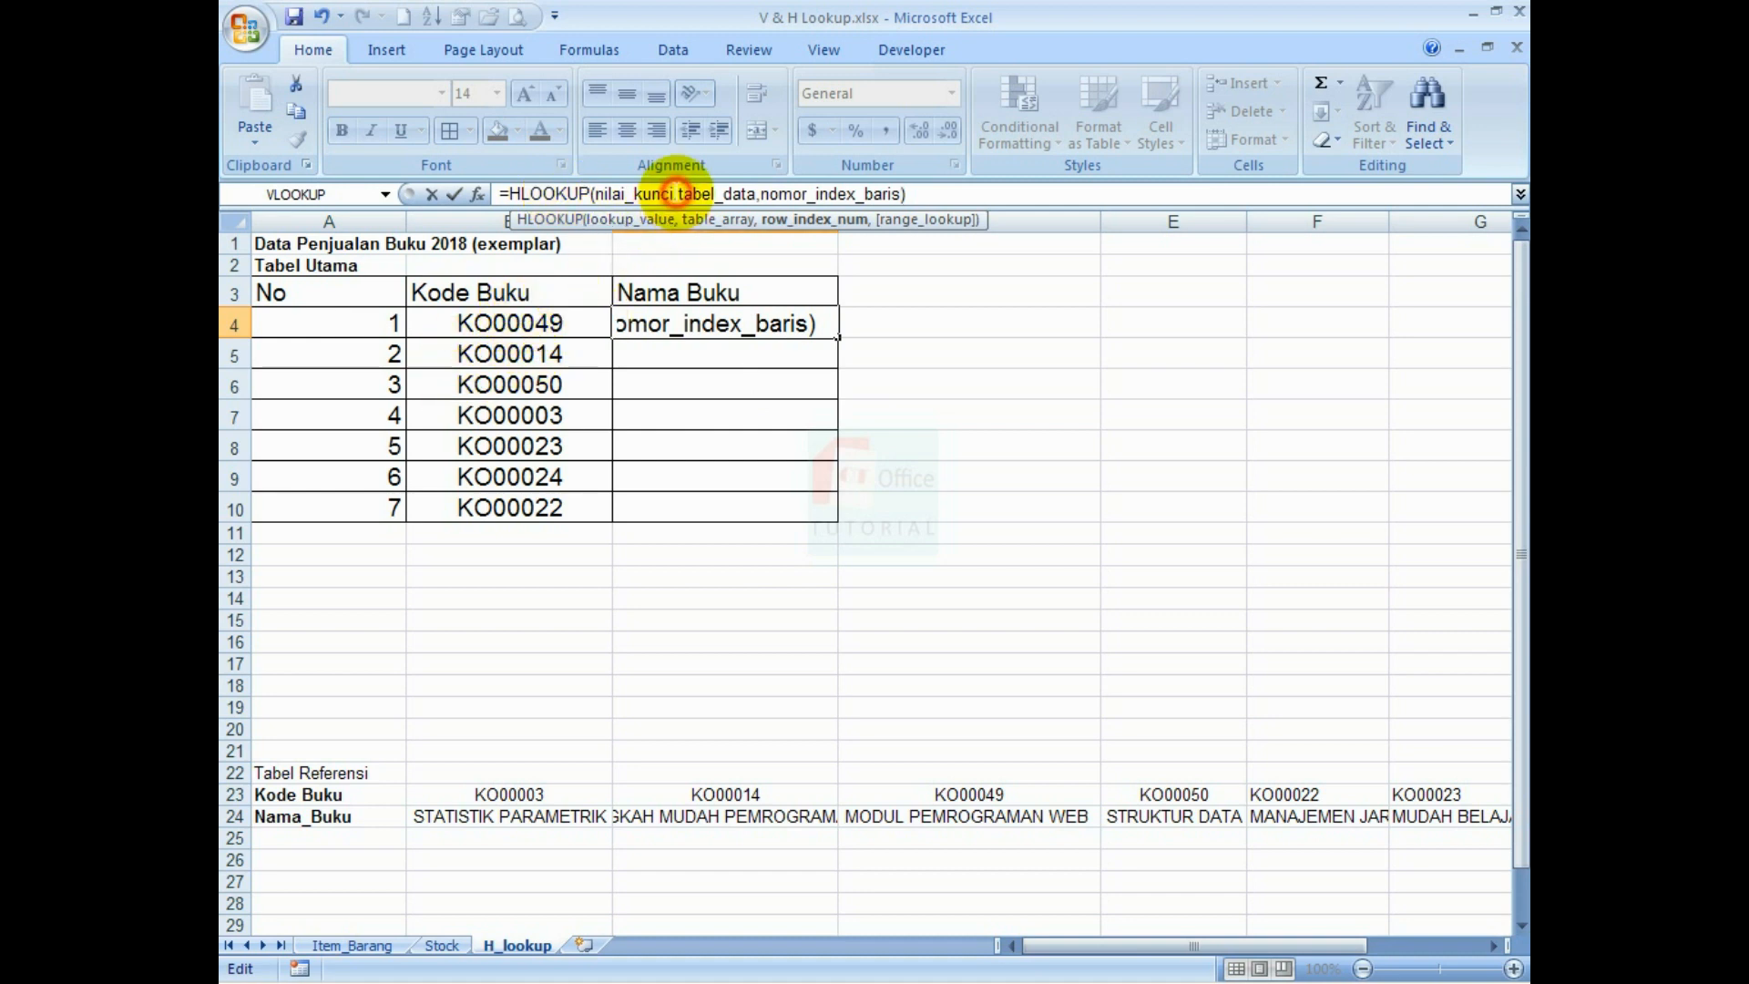
# Highlight the nilai_kunci and tabel_data arguments in the C4 formula and delete the accidentally inserted B15:C23 reference
pyautogui.moveTo(675, 193); pyautogui.dragTo(616, 194)
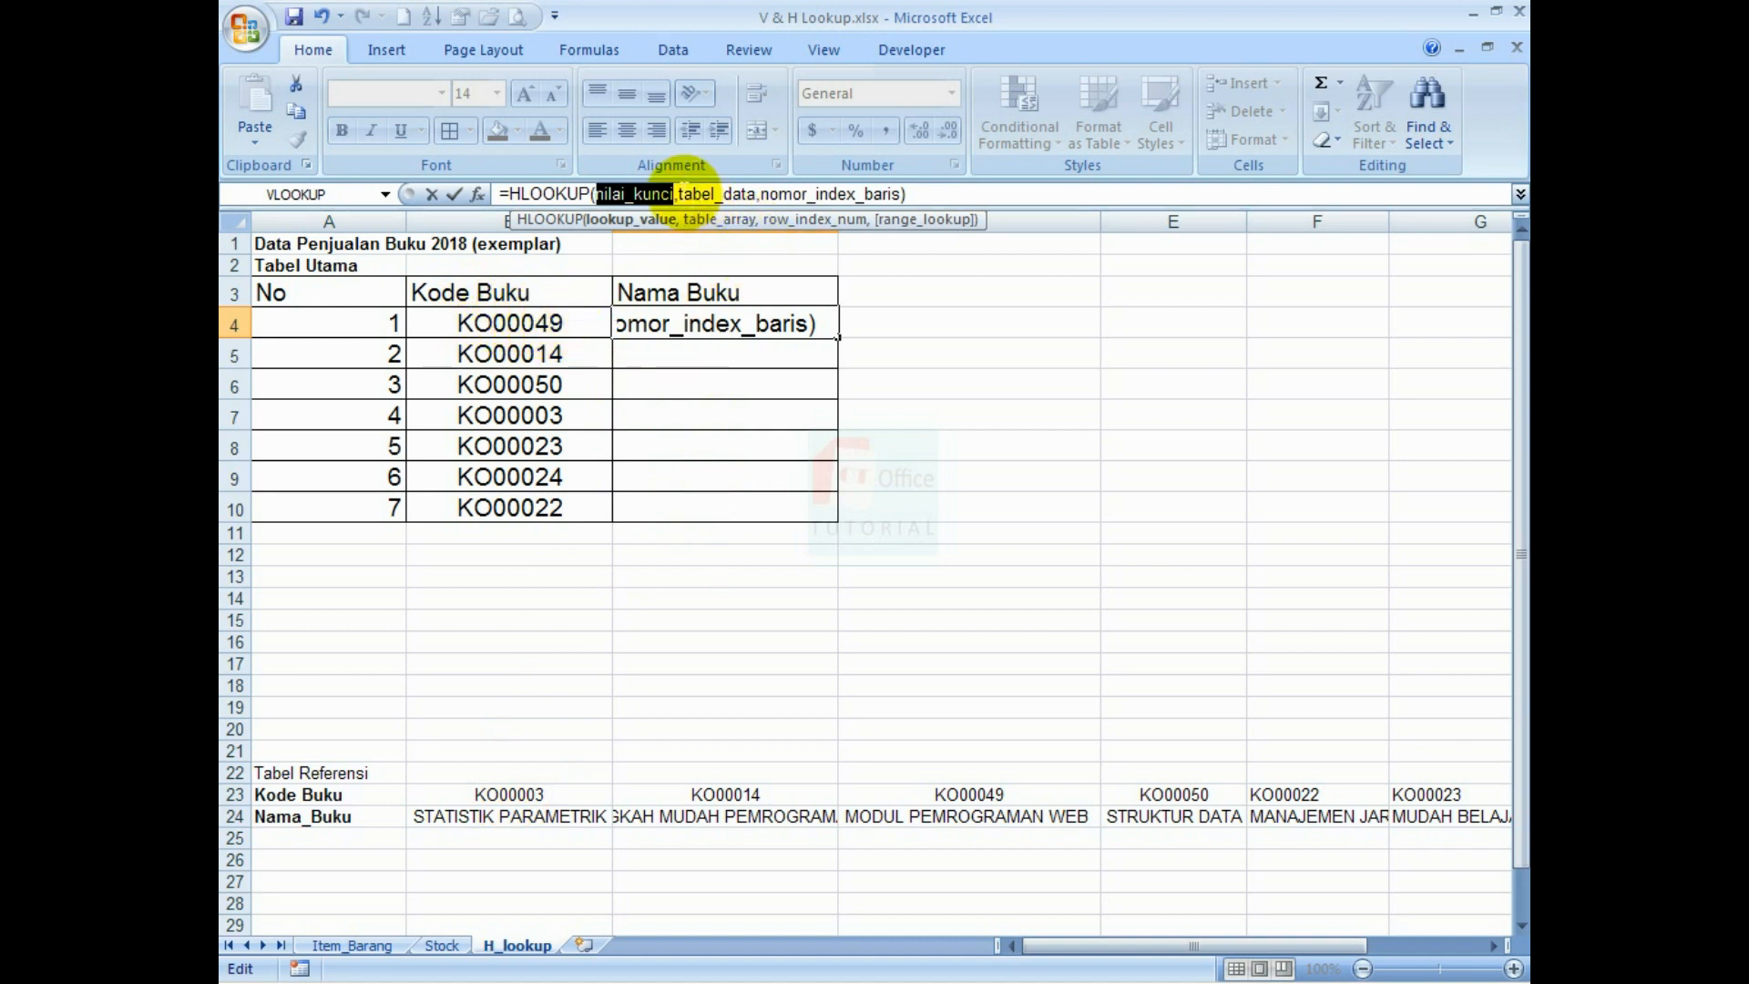
pyautogui.moveTo(678, 193); pyautogui.dragTo(806, 193)
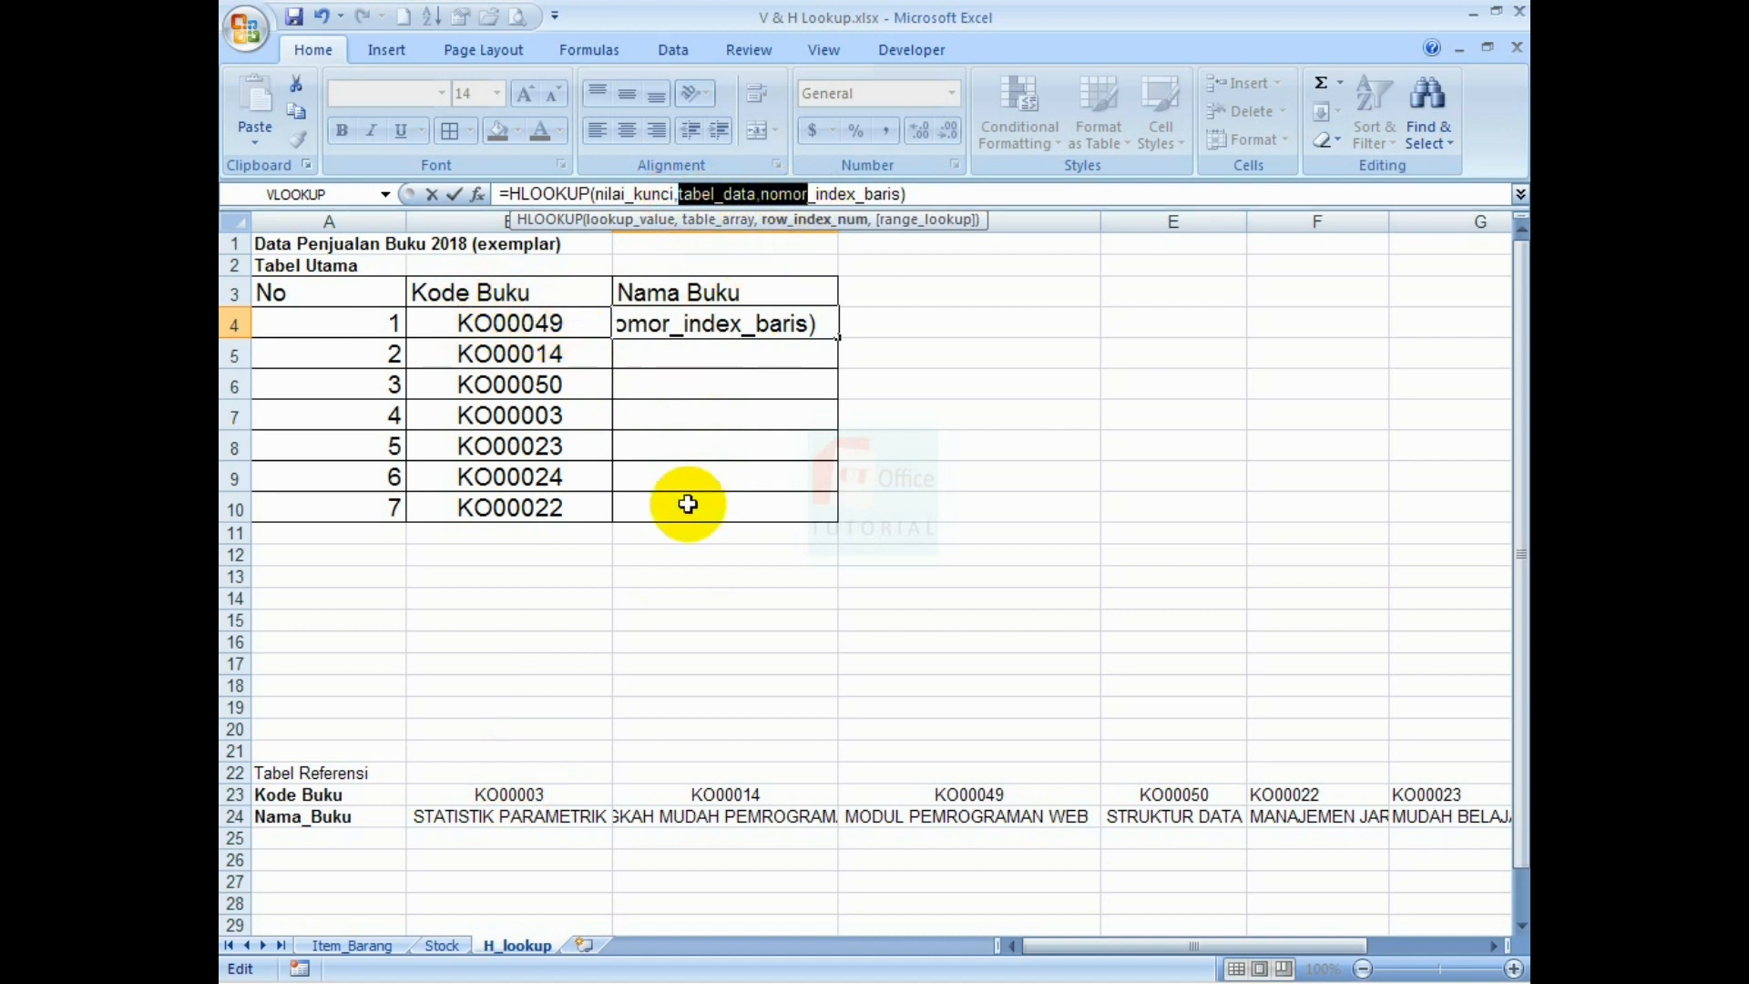
pyautogui.moveTo(489, 795); pyautogui.dragTo(800, 616)
pyautogui.moveTo(743, 193); pyautogui.dragTo(687, 192)
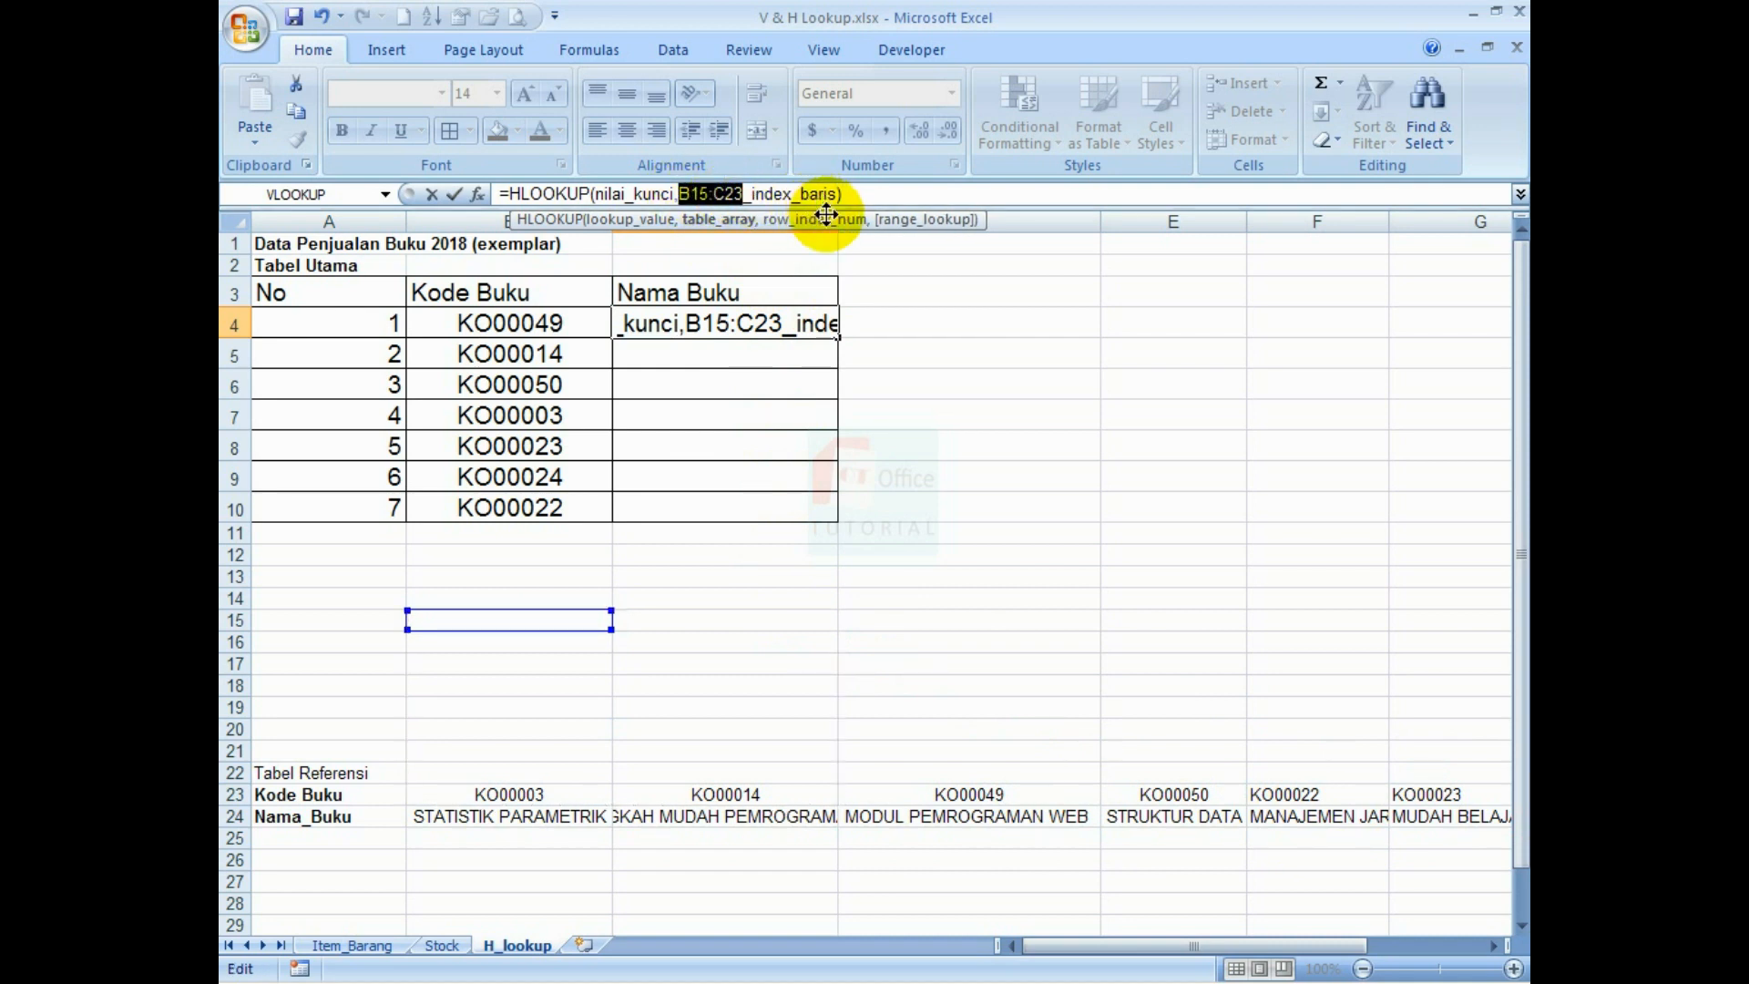
pyautogui.press('Delete')
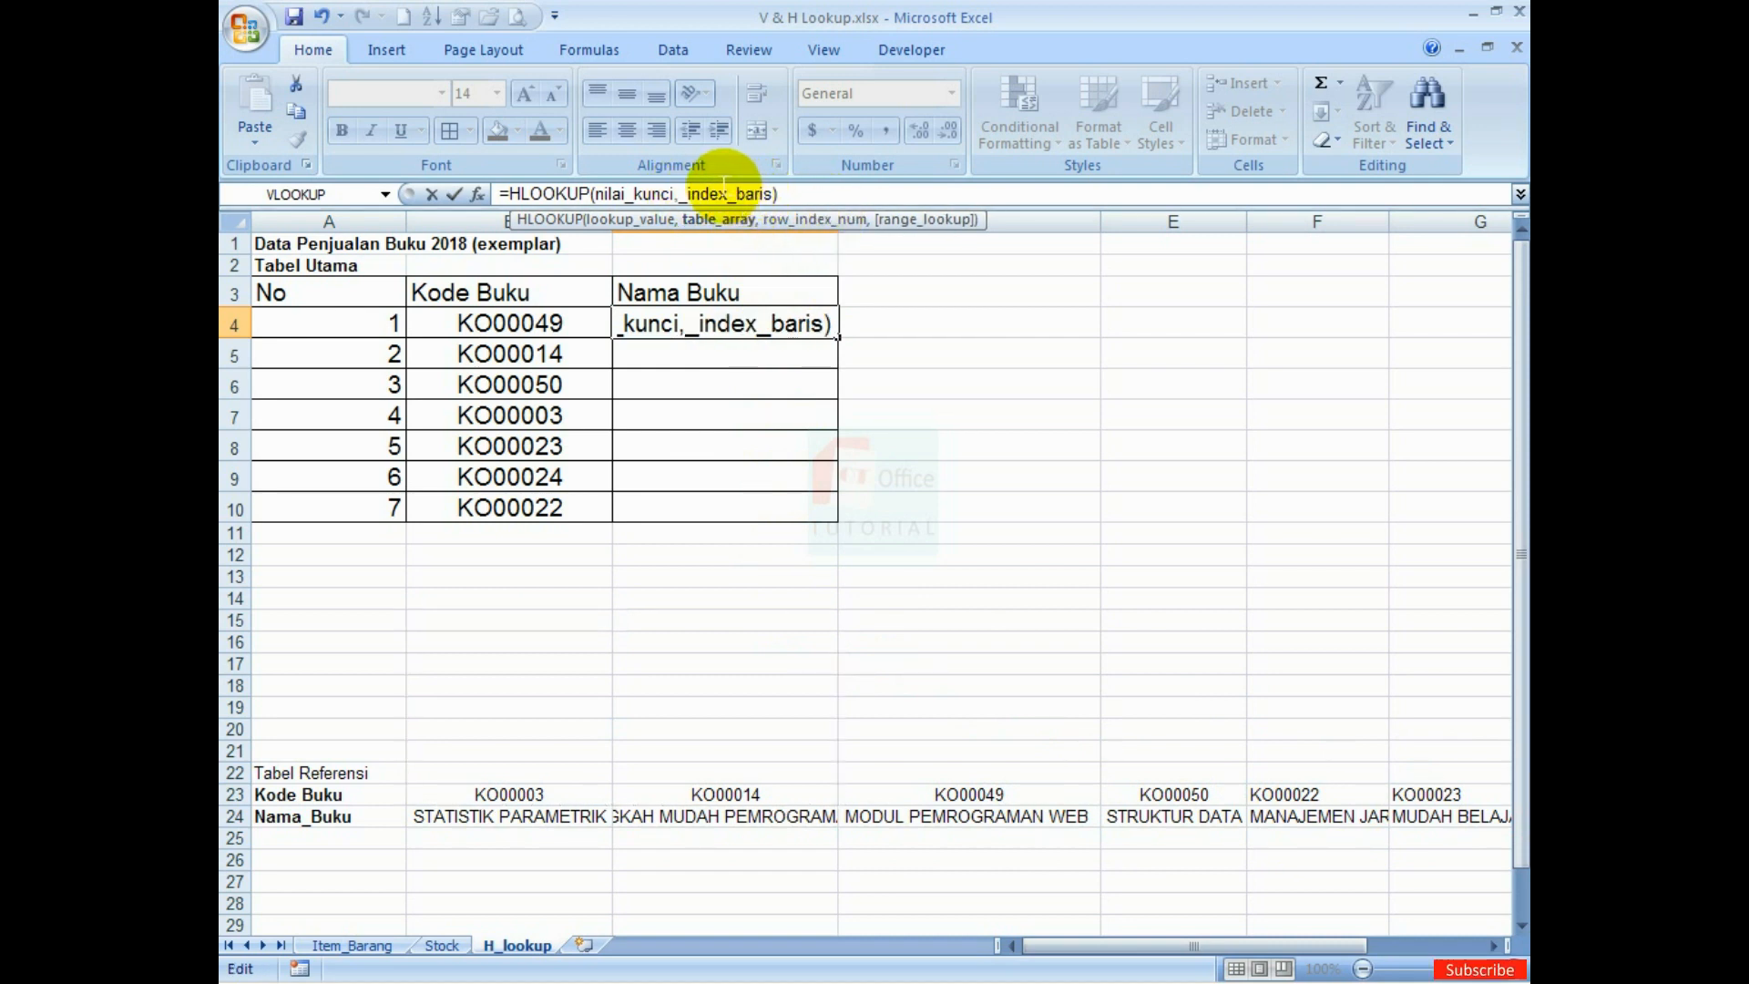
# Restore the missing placeholders so the C4 formula's arguments read nilai_kunci,tabel_data,nomor_index_baris
pyautogui.hotkey('ctrl', 'z')
pyautogui.hotkey('ctrl', 'z')
pyautogui.hotkey('ctrl', 'z')
pyautogui.hotkey('ctrl', 'z')
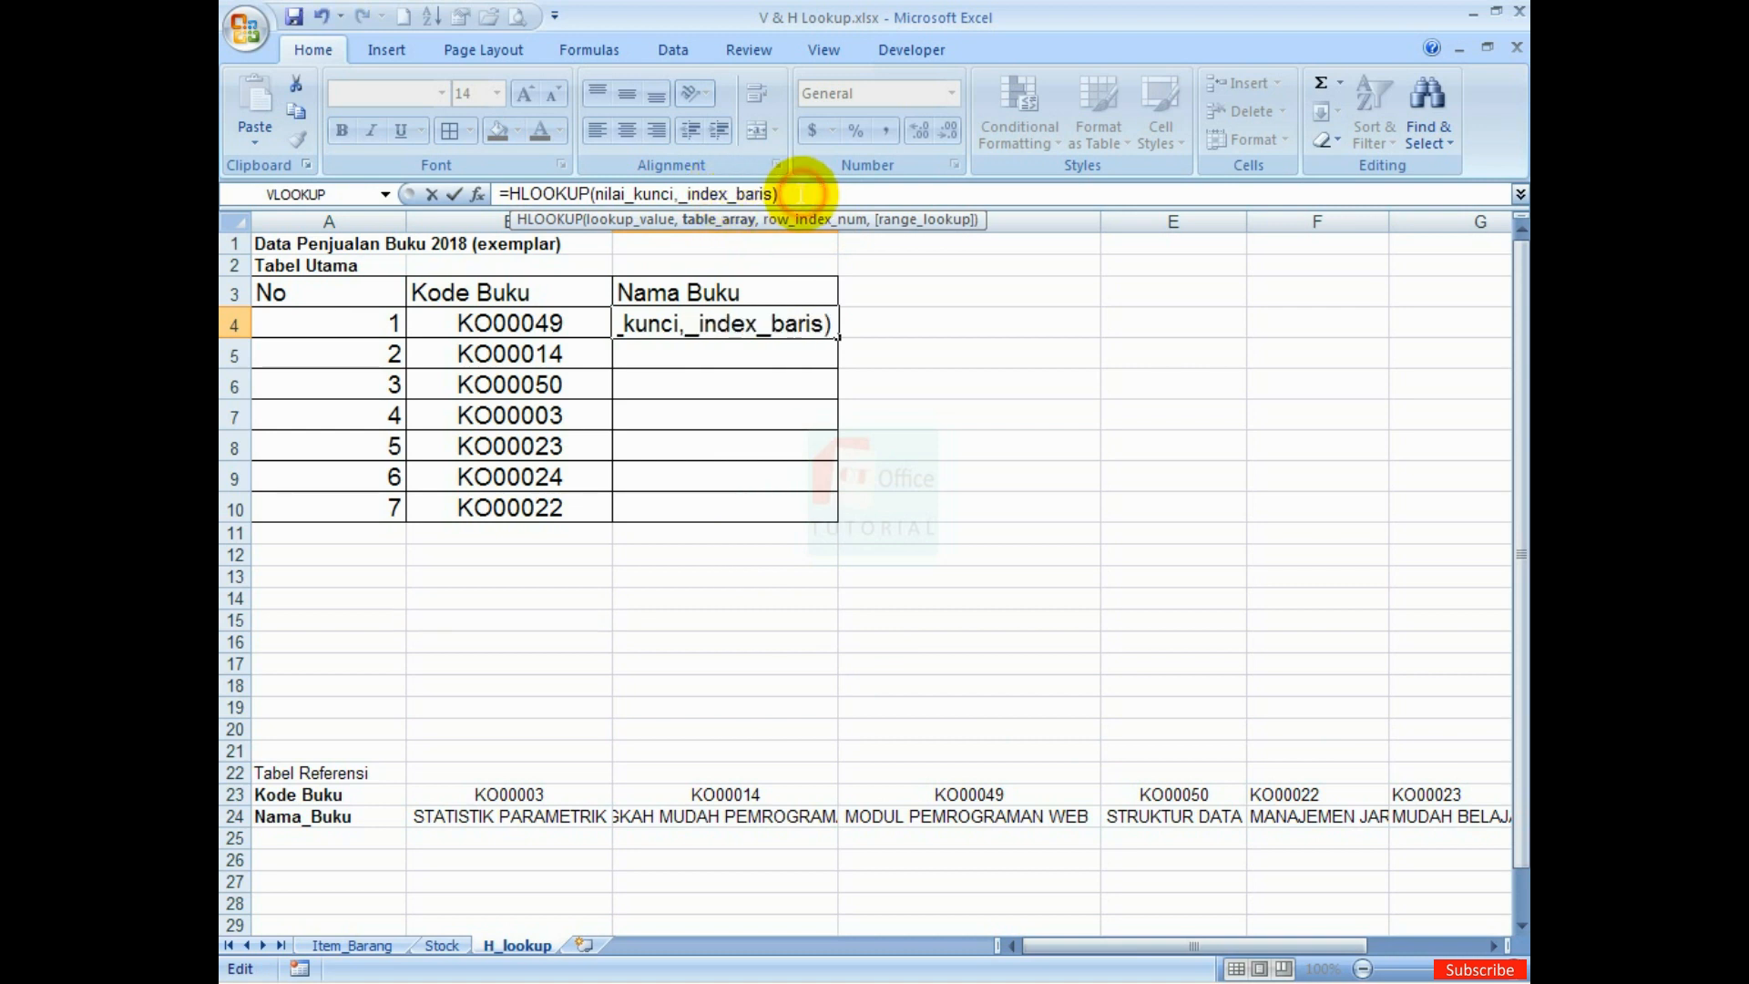
pyautogui.moveTo(799, 193); pyautogui.dragTo(729, 192)
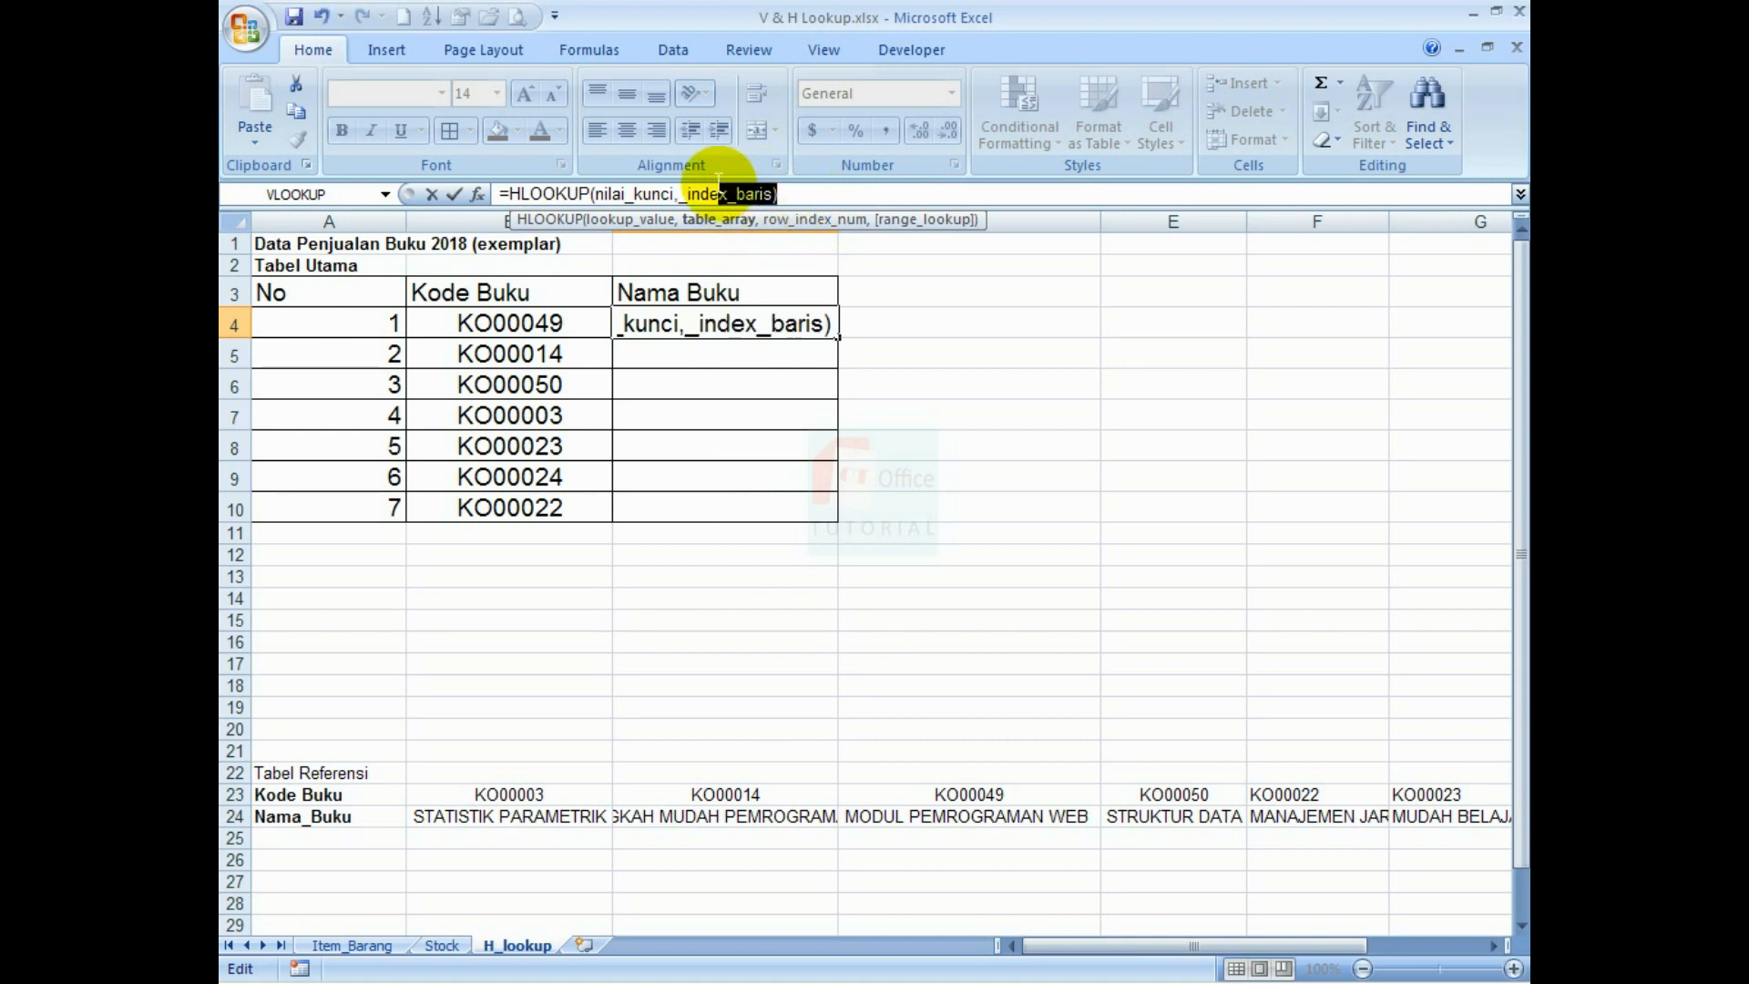
pyautogui.click(678, 194)
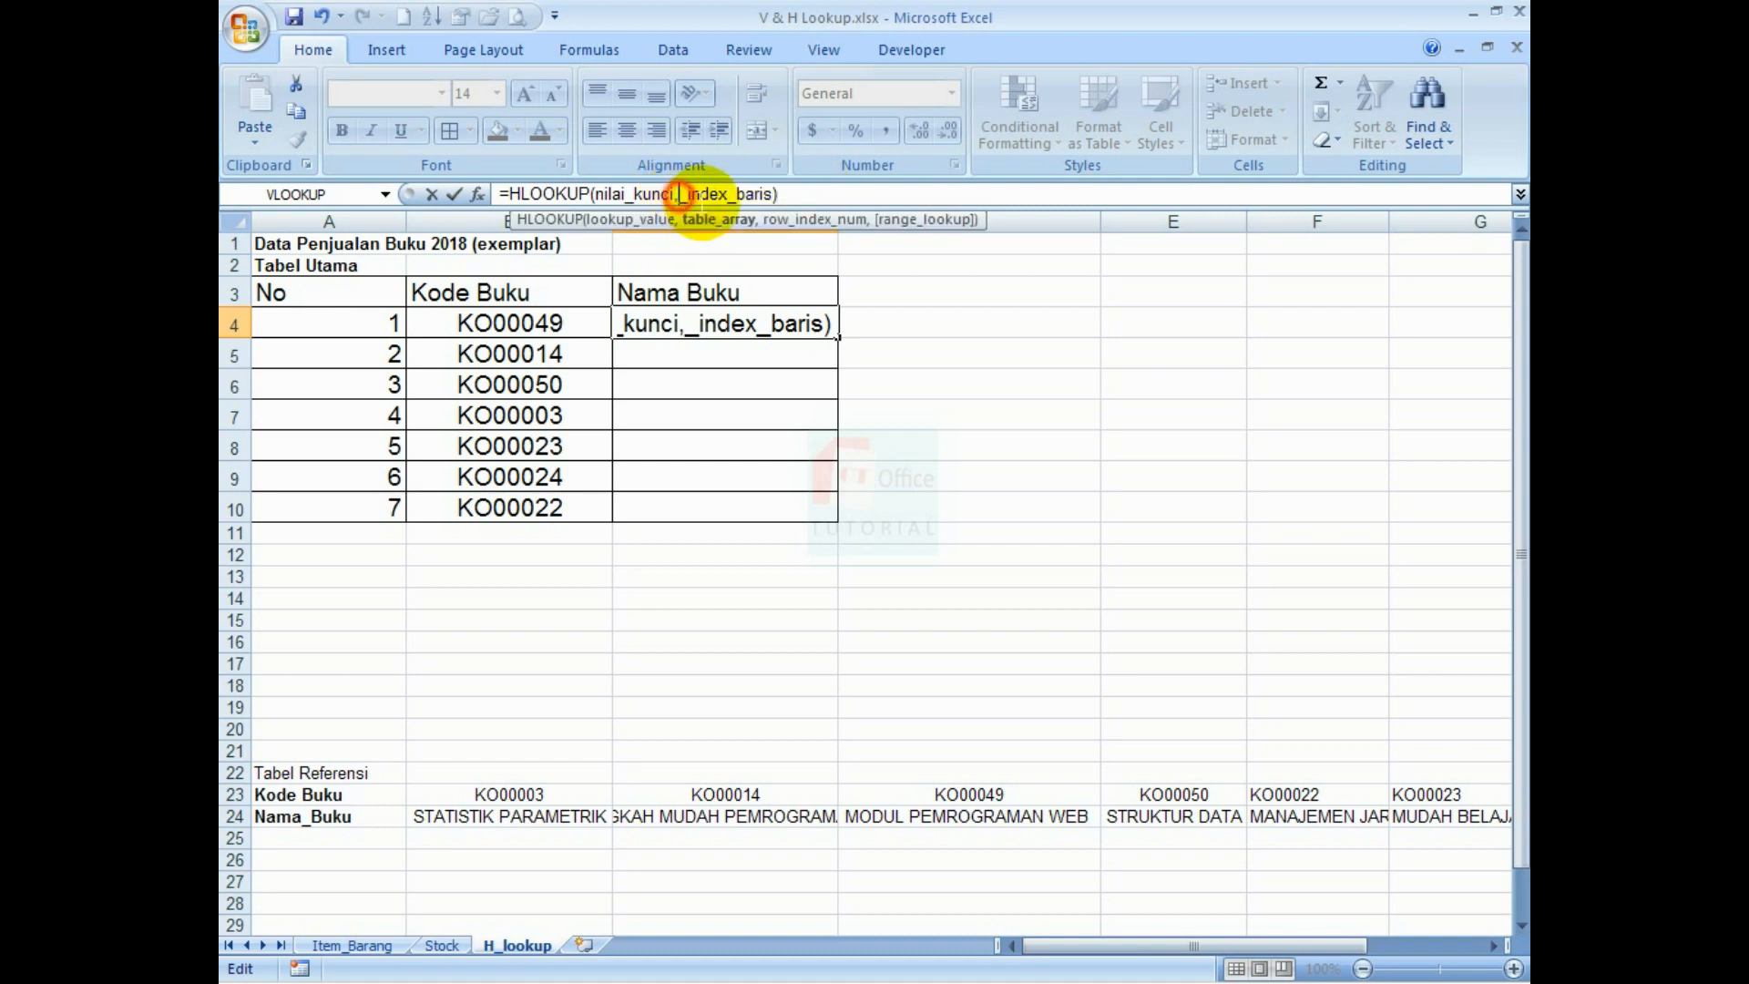
pyautogui.write('tabe')
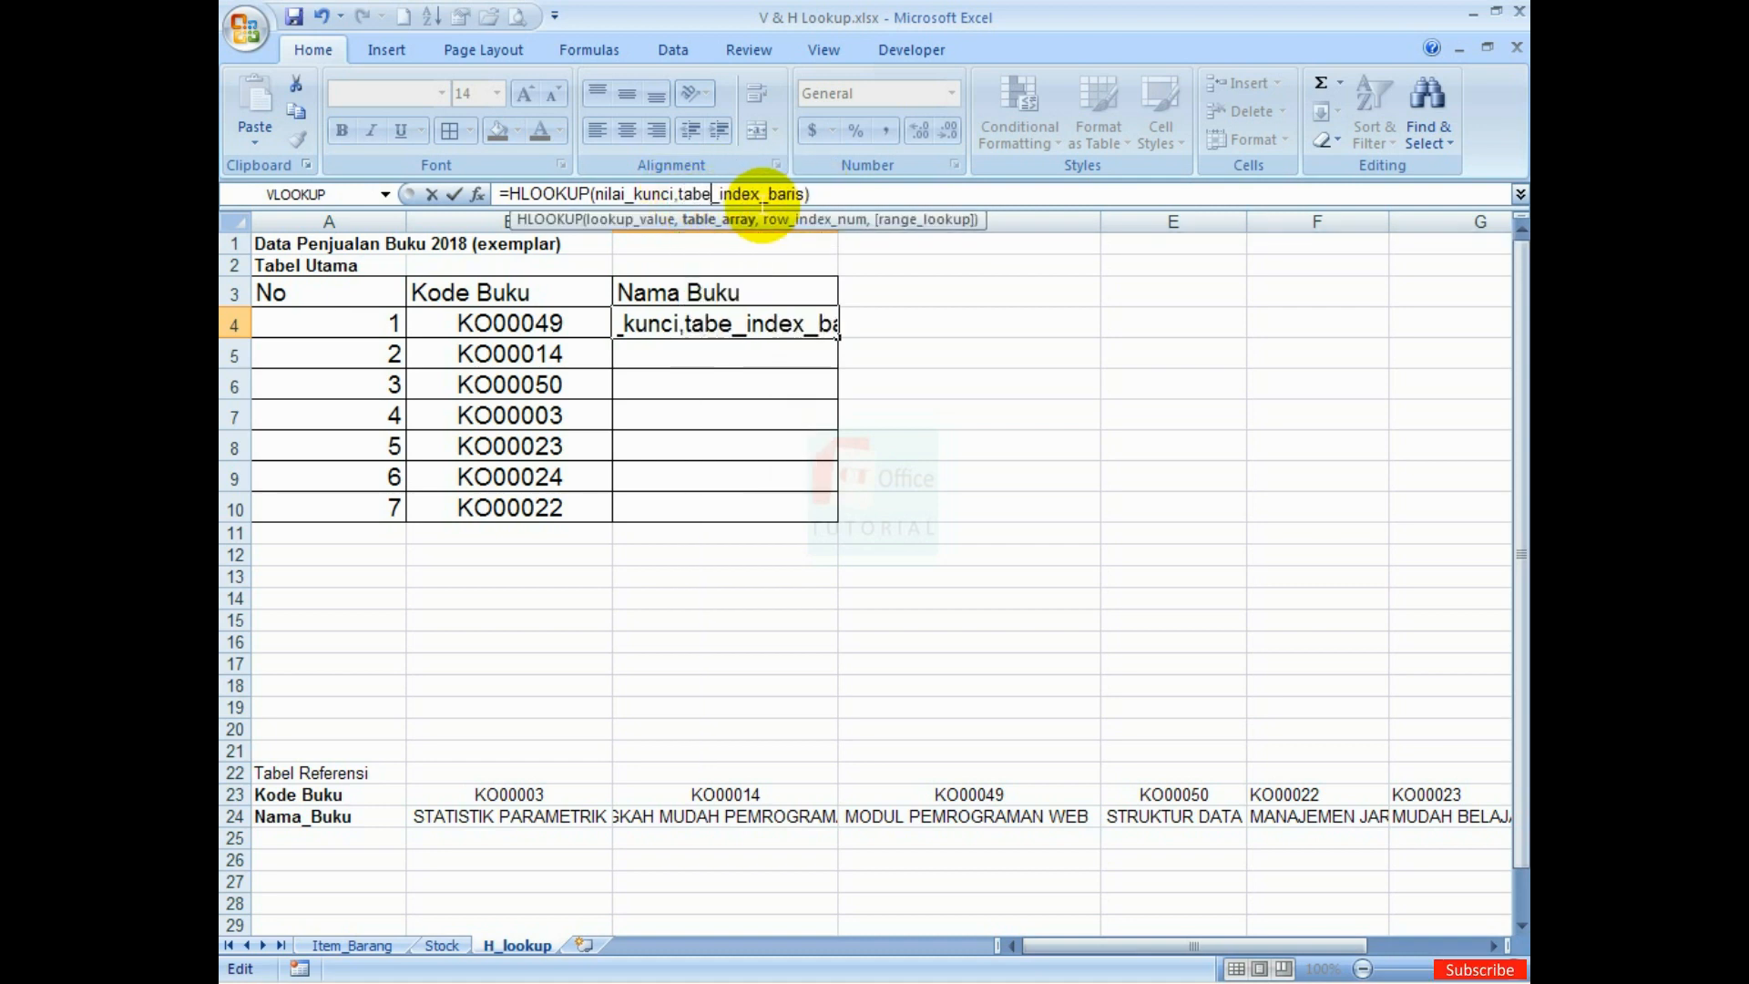
pyautogui.write('l_data')
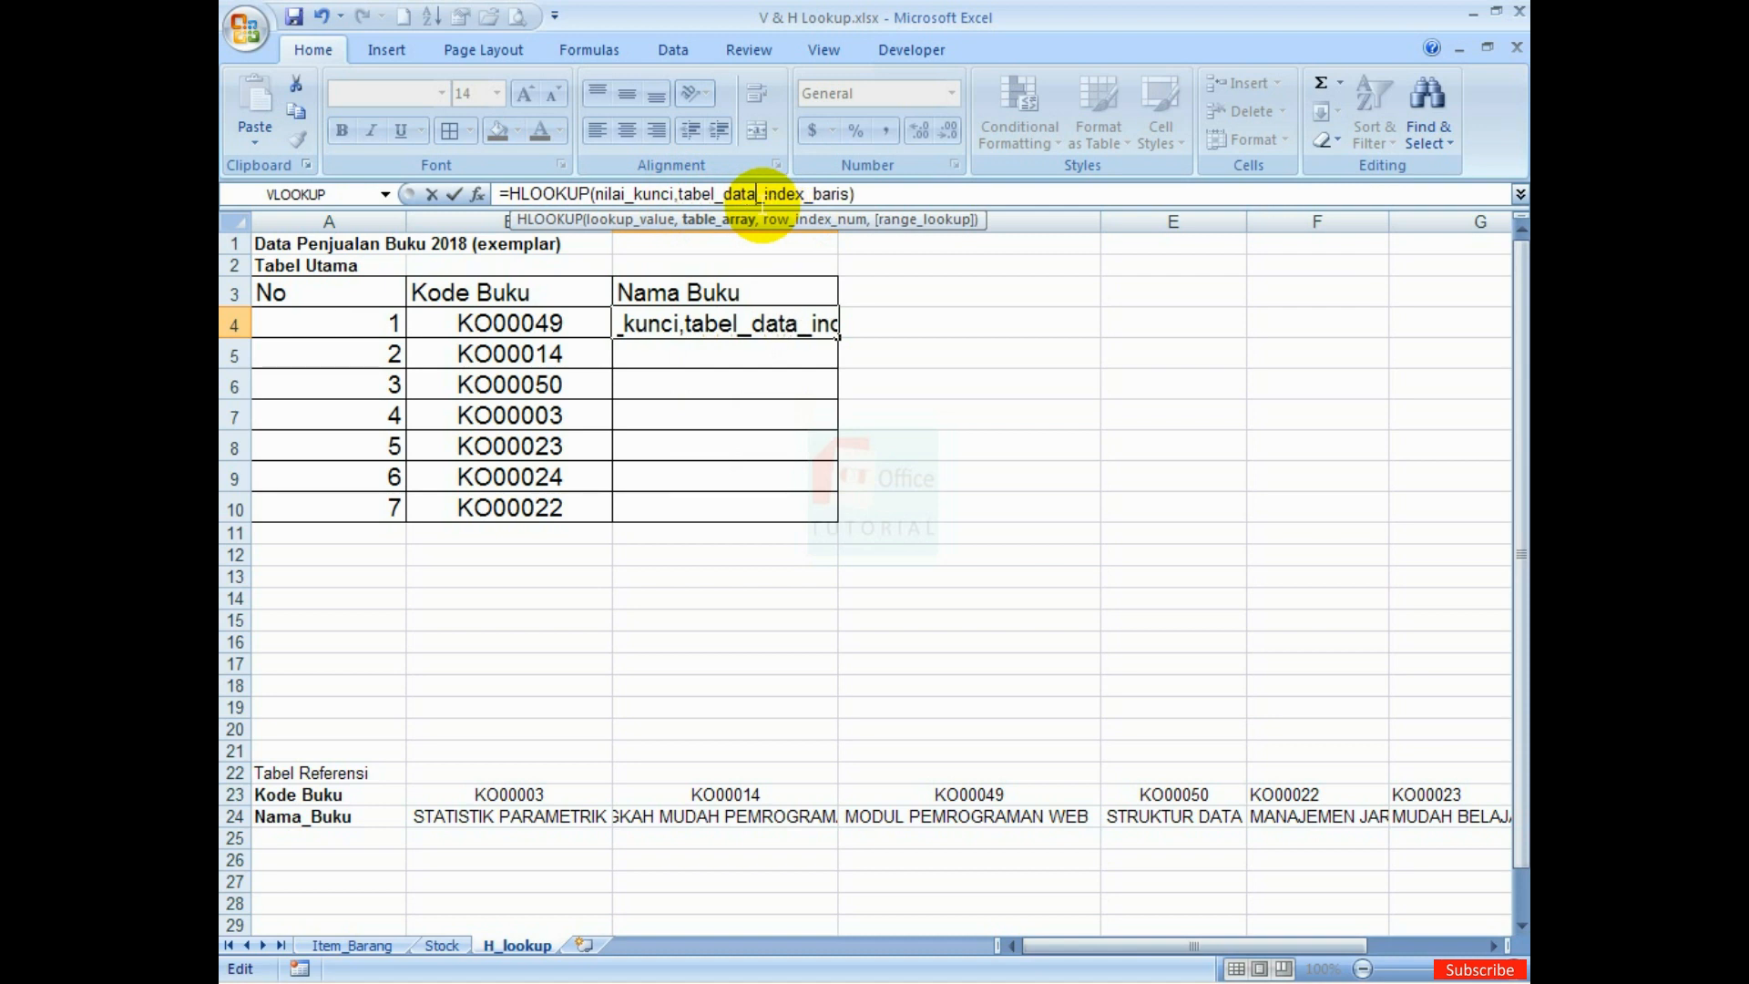
pyautogui.write(',')
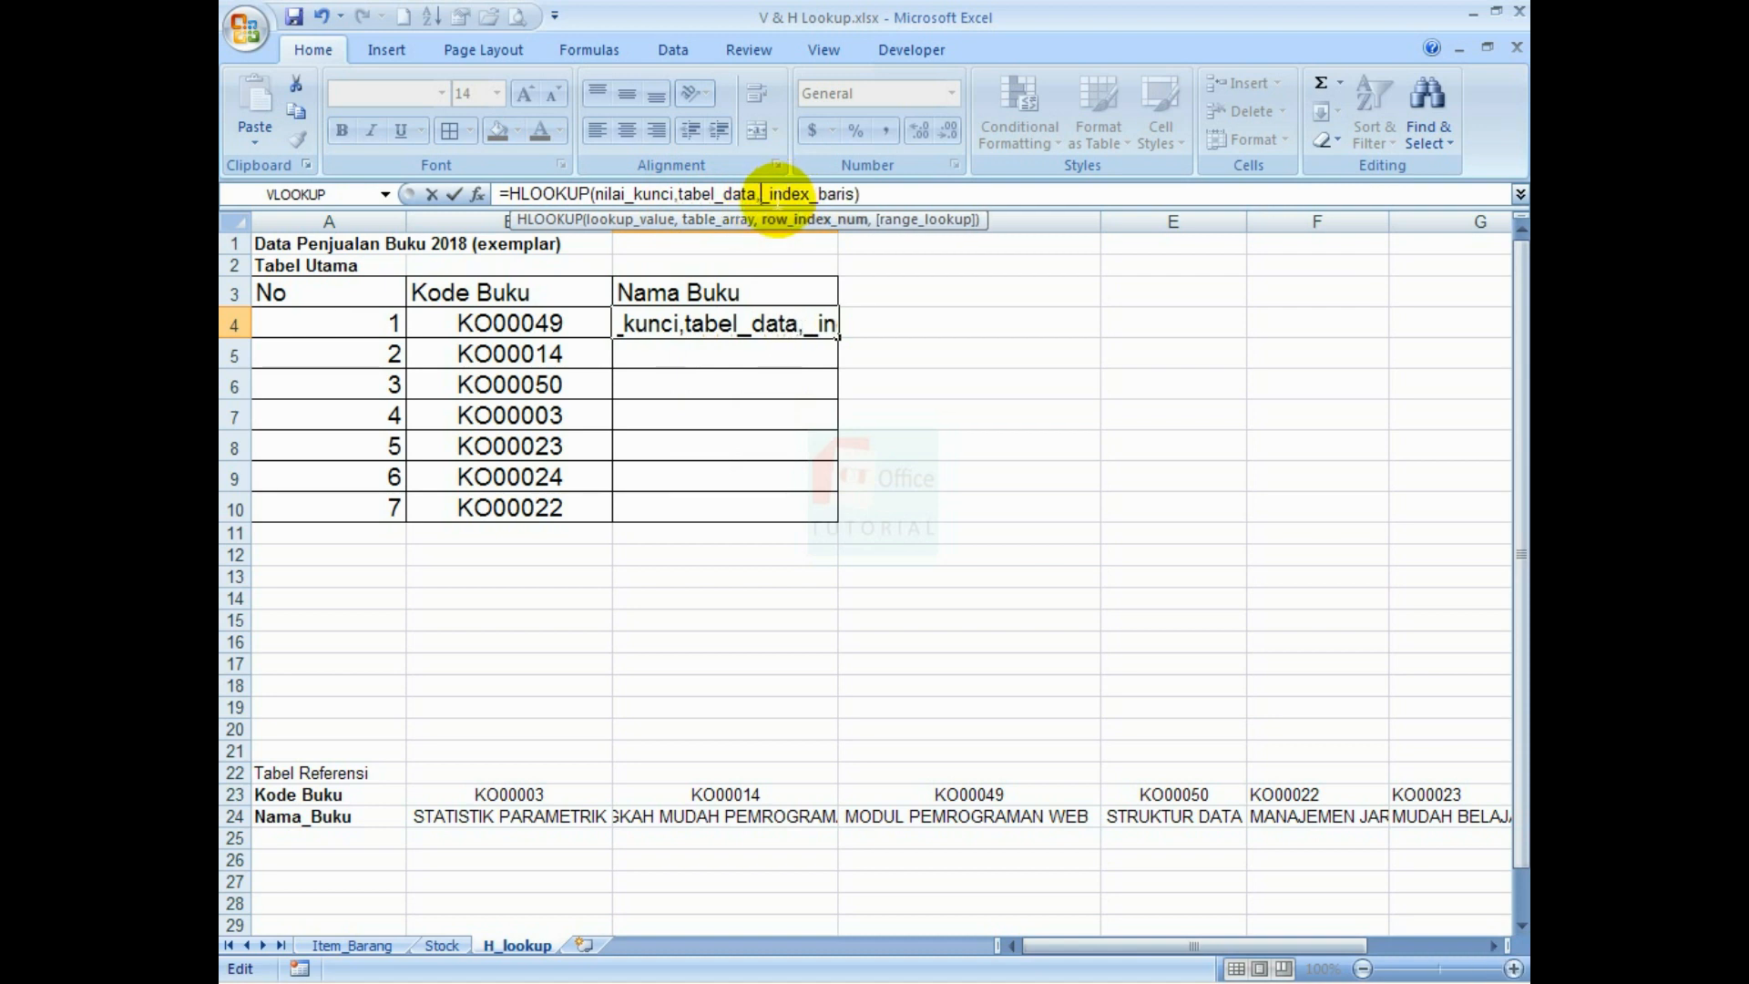
pyautogui.write('nomor')
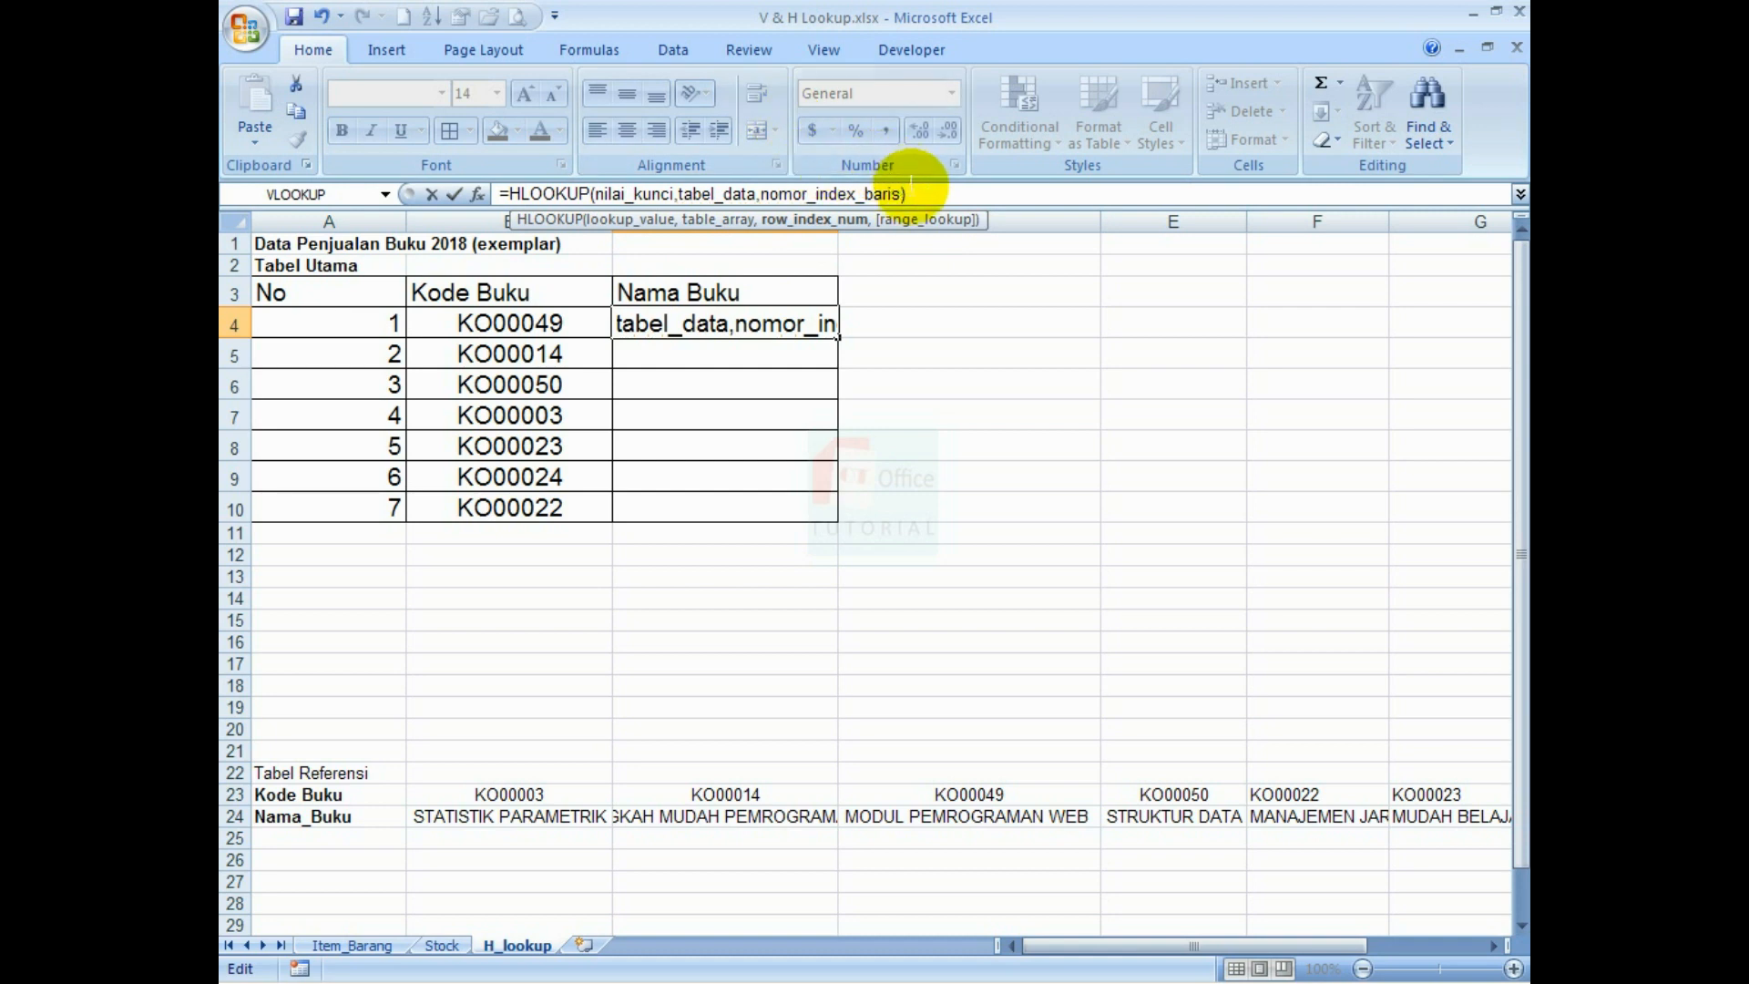
# Remove all placeholder arguments from the HLOOKUP formula in C4 and use B4 as the lookup value
pyautogui.moveTo(914, 193); pyautogui.dragTo(597, 194)
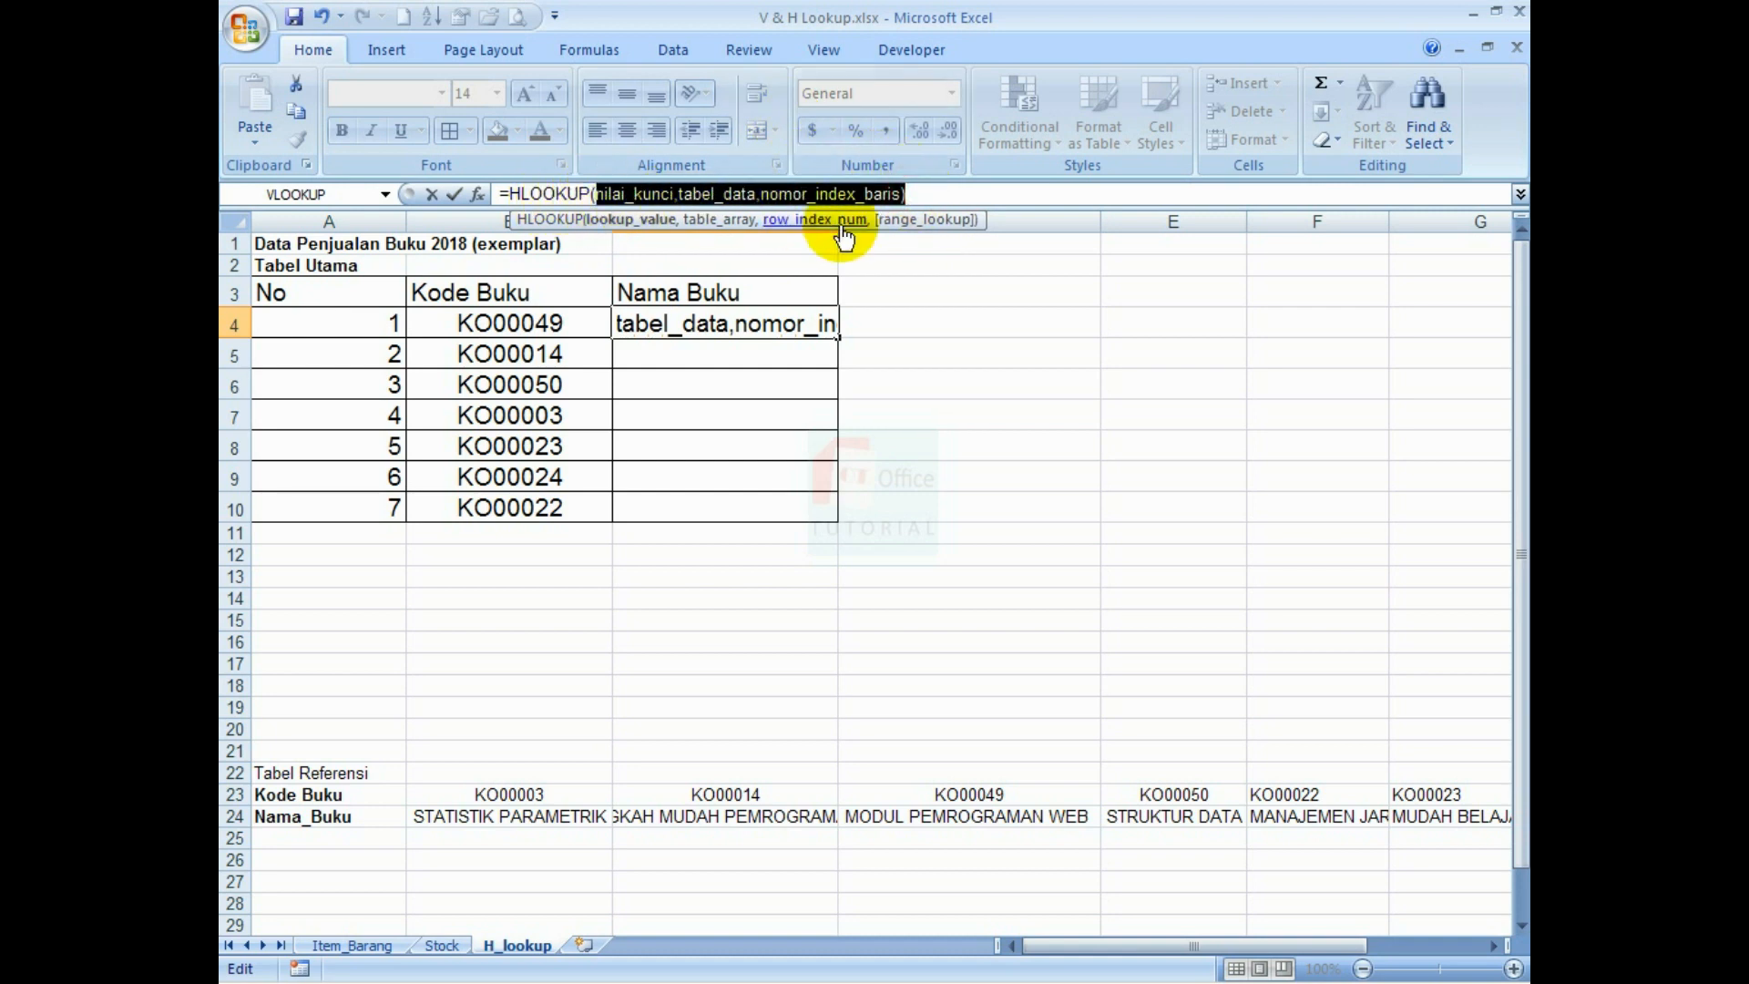
pyautogui.press('Delete')
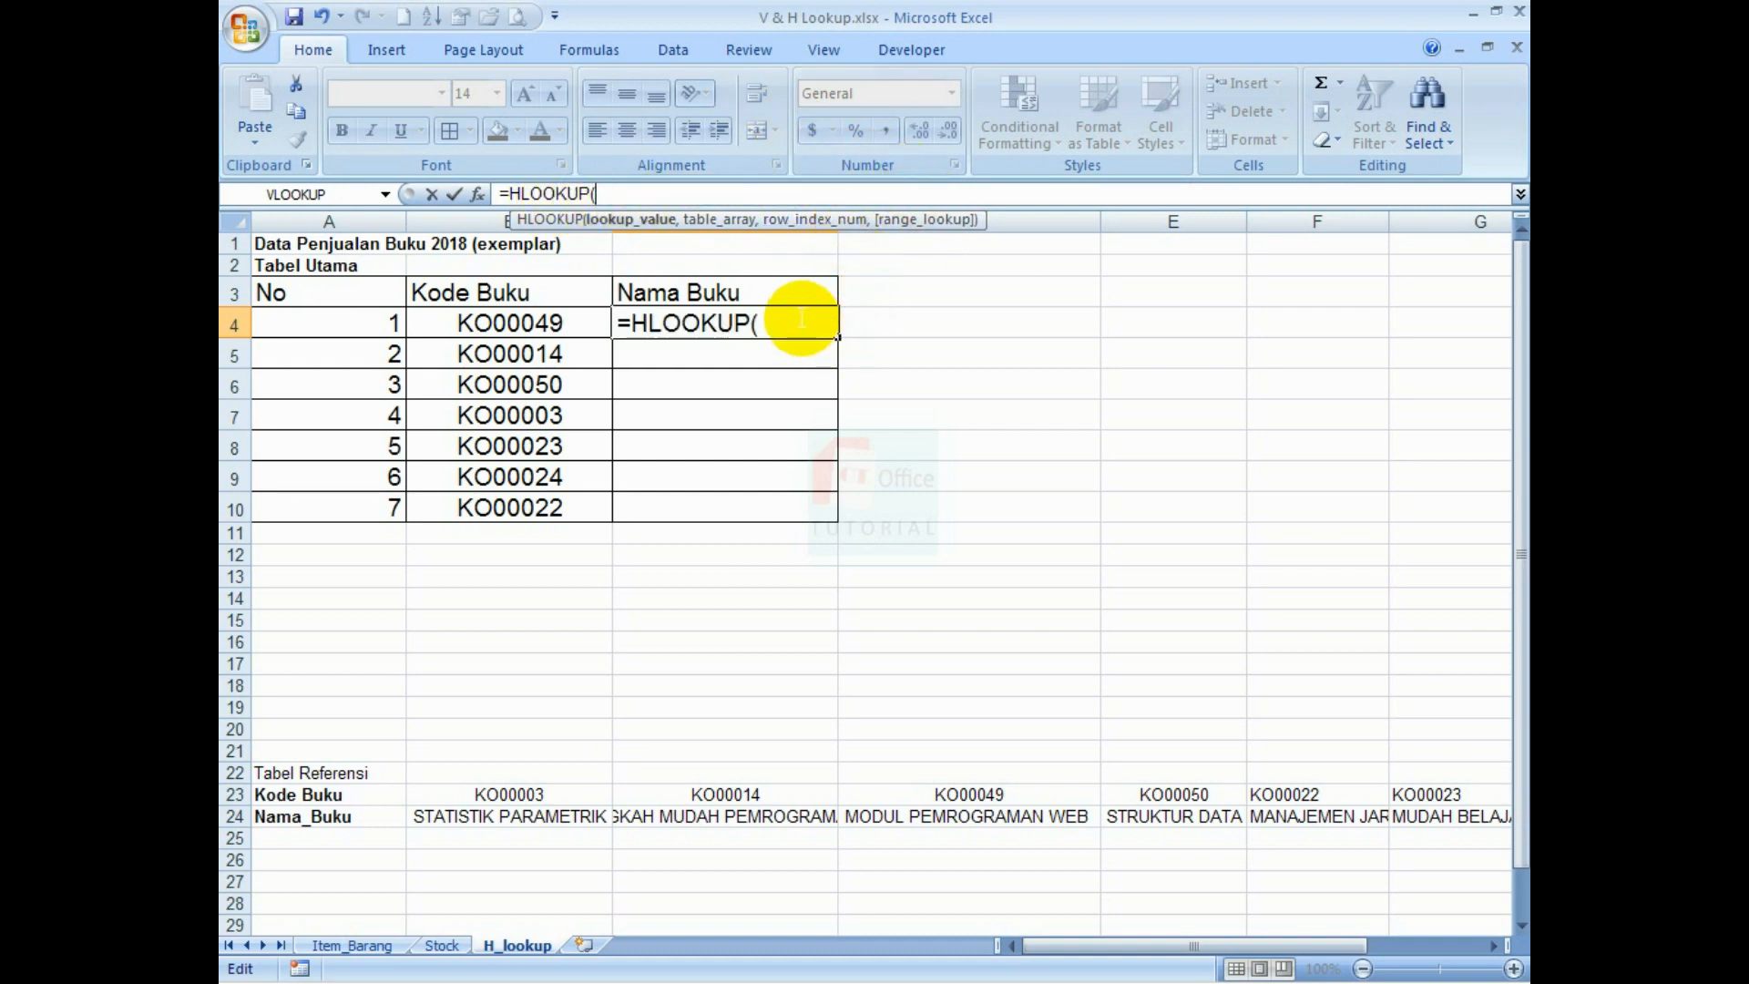
pyautogui.click(763, 324)
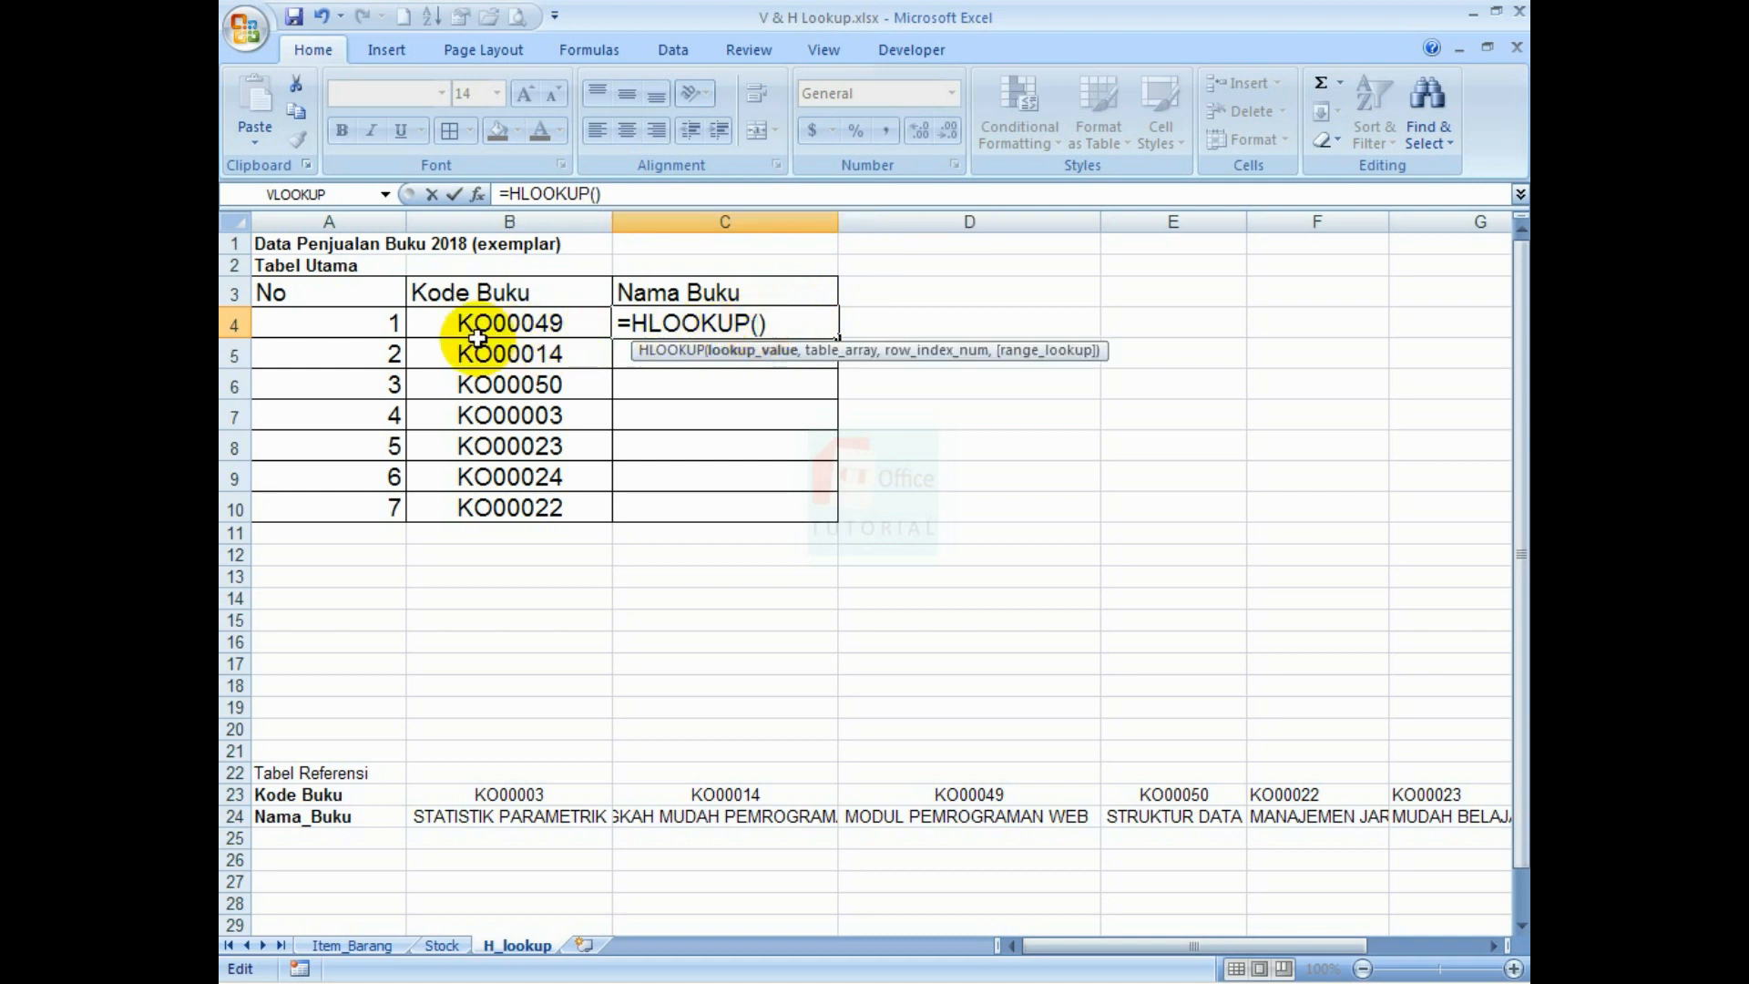
pyautogui.click(499, 318)
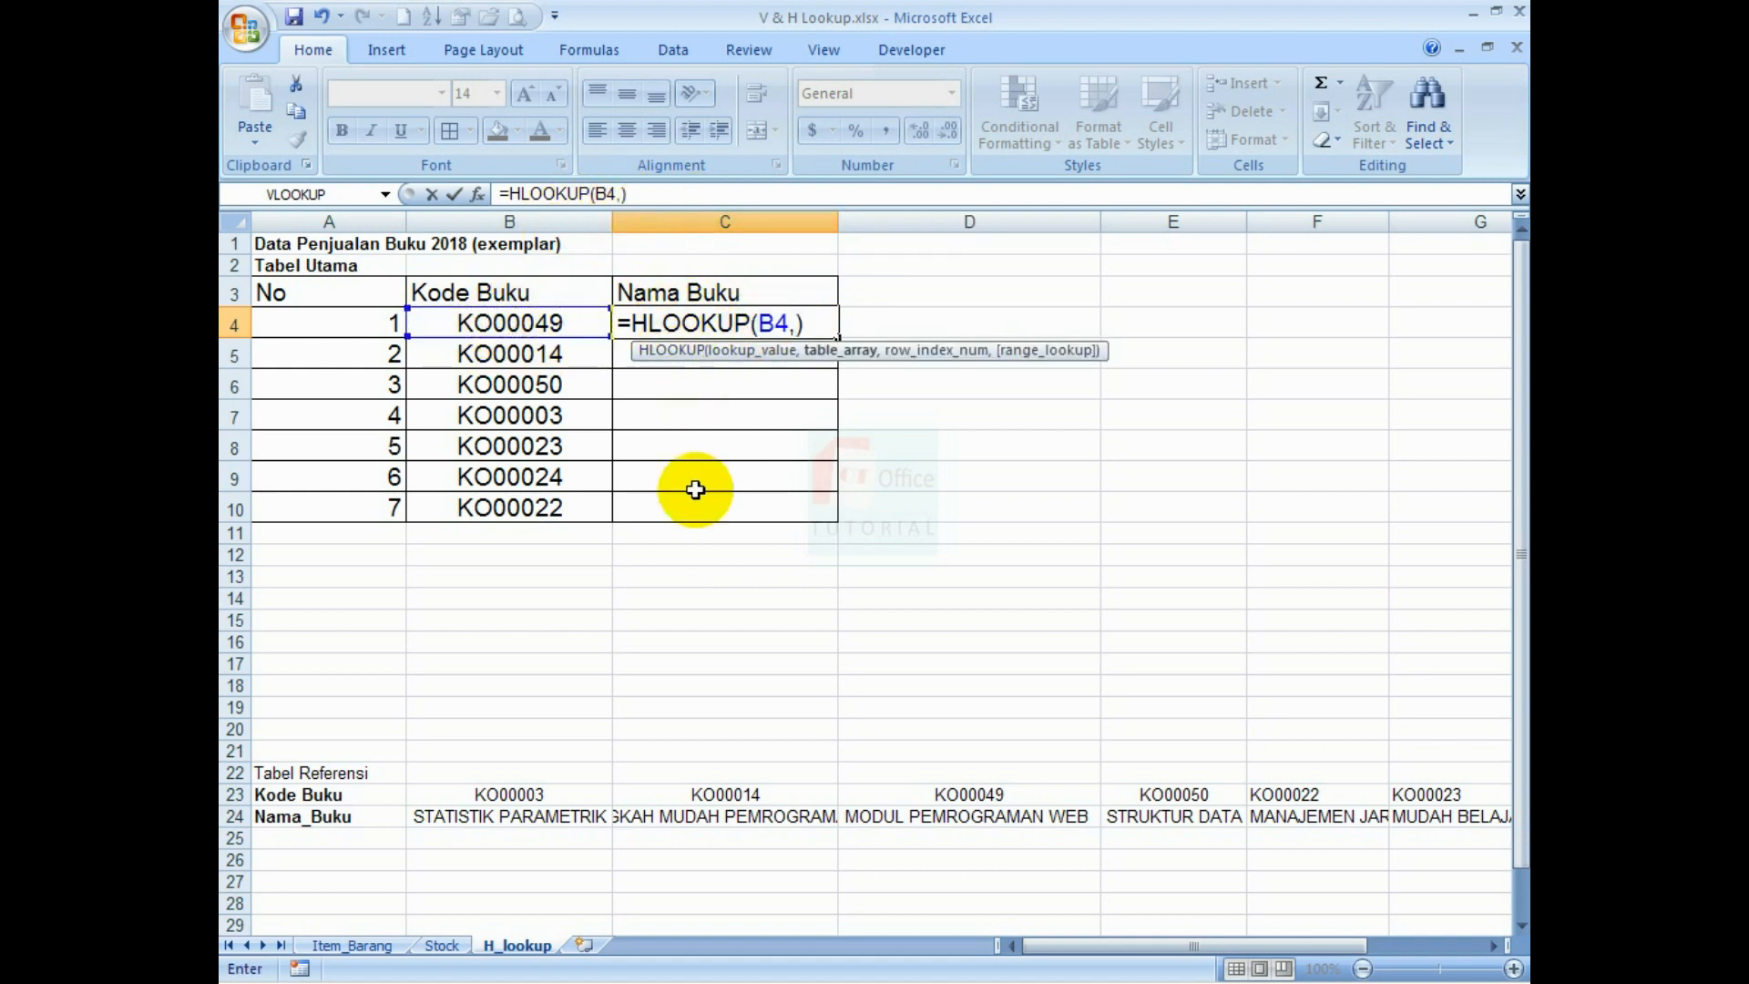
# Add the reference table range B23:H24 as the table array and make it absolute, $B$23:$H$24
pyautogui.moveTo(545, 794); pyautogui.dragTo(1266, 820)
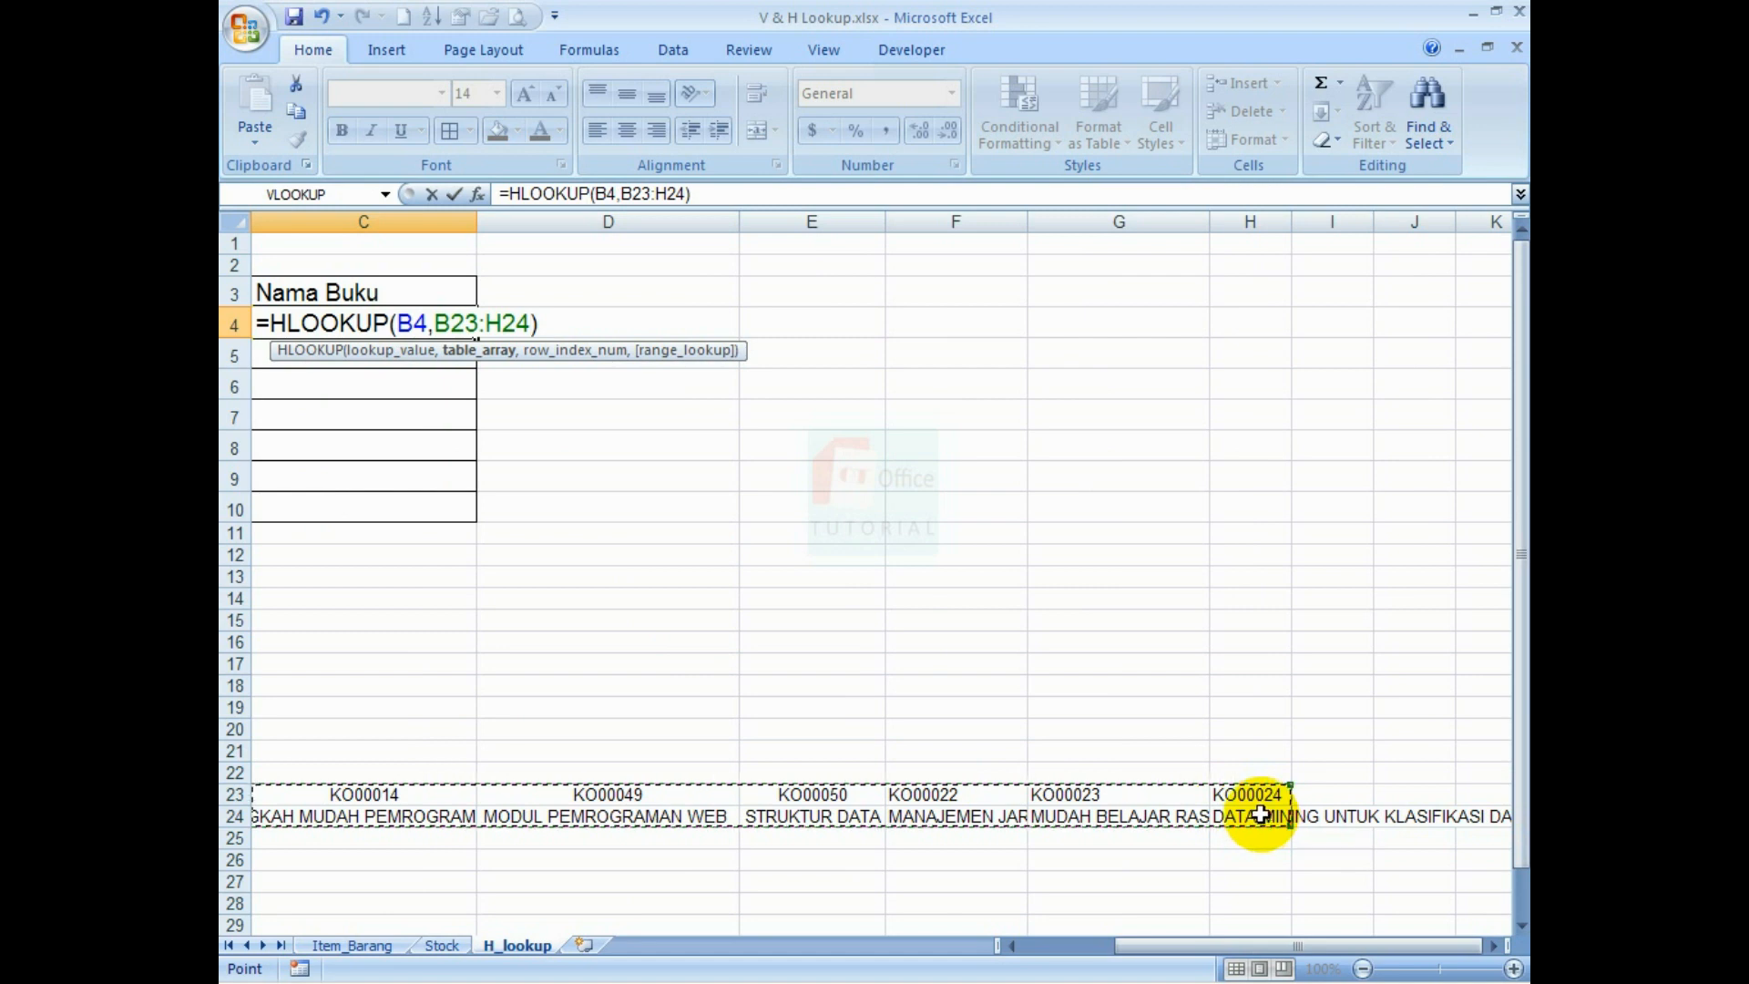
pyautogui.moveTo(1218, 948); pyautogui.dragTo(1077, 957)
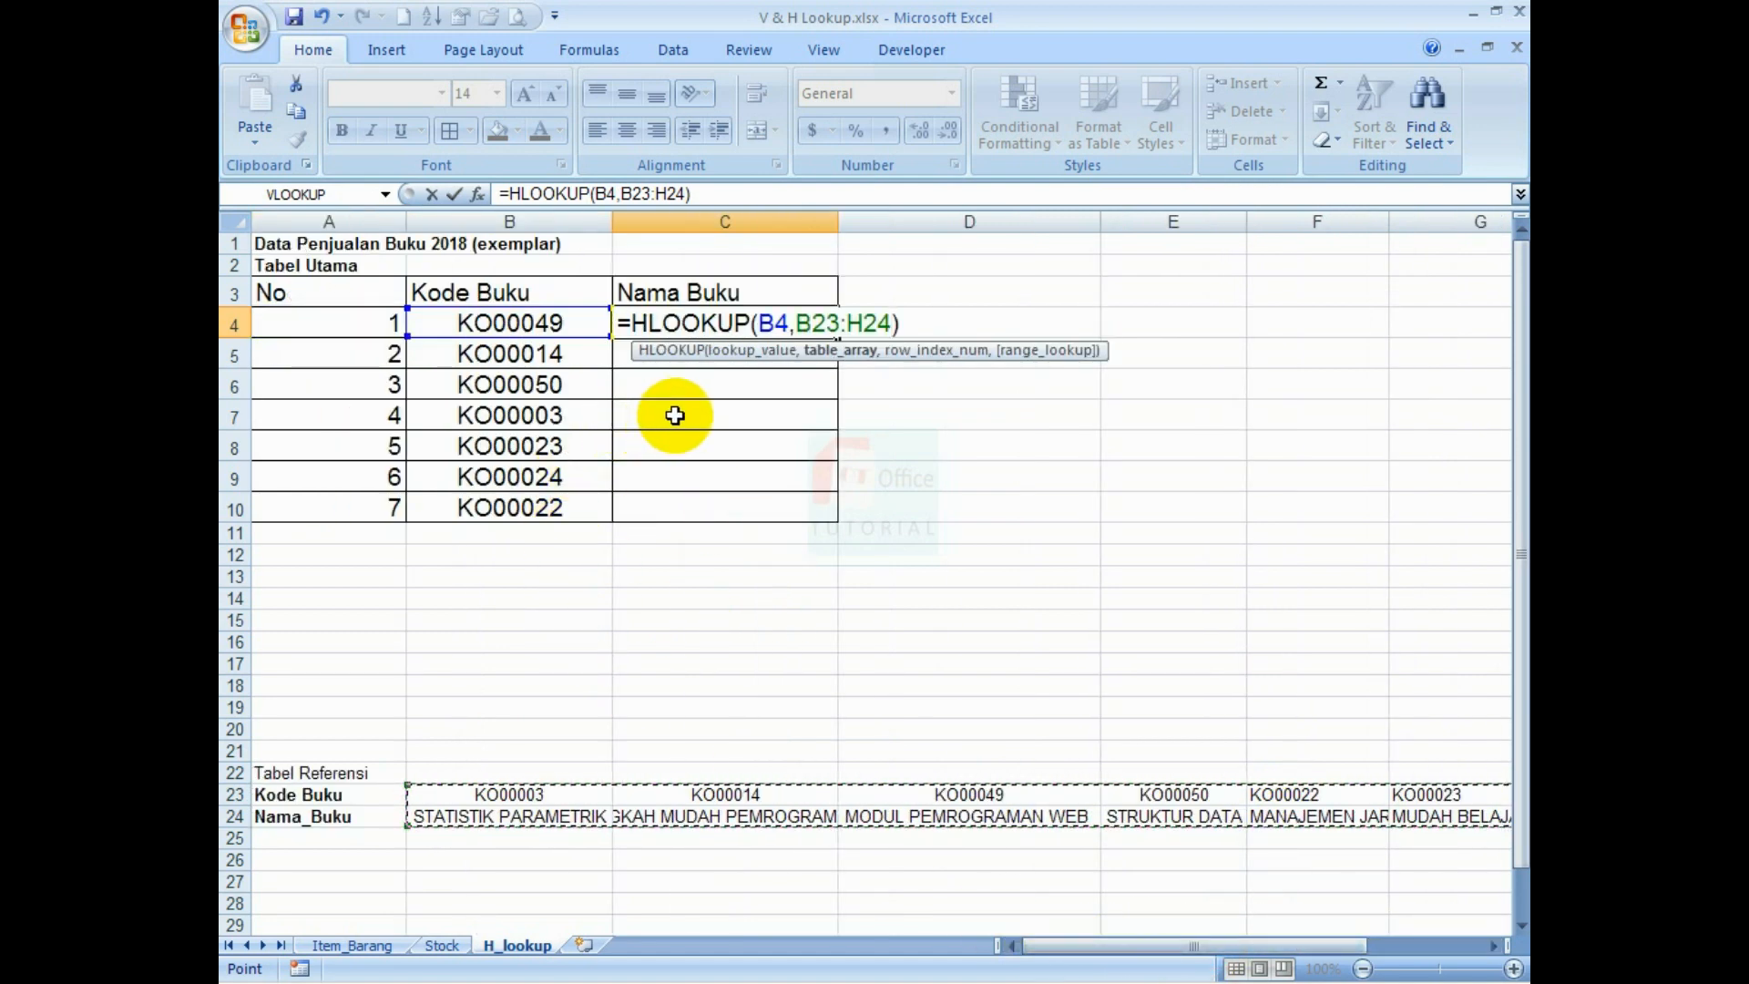
pyautogui.press('F4')
pyautogui.write(',')
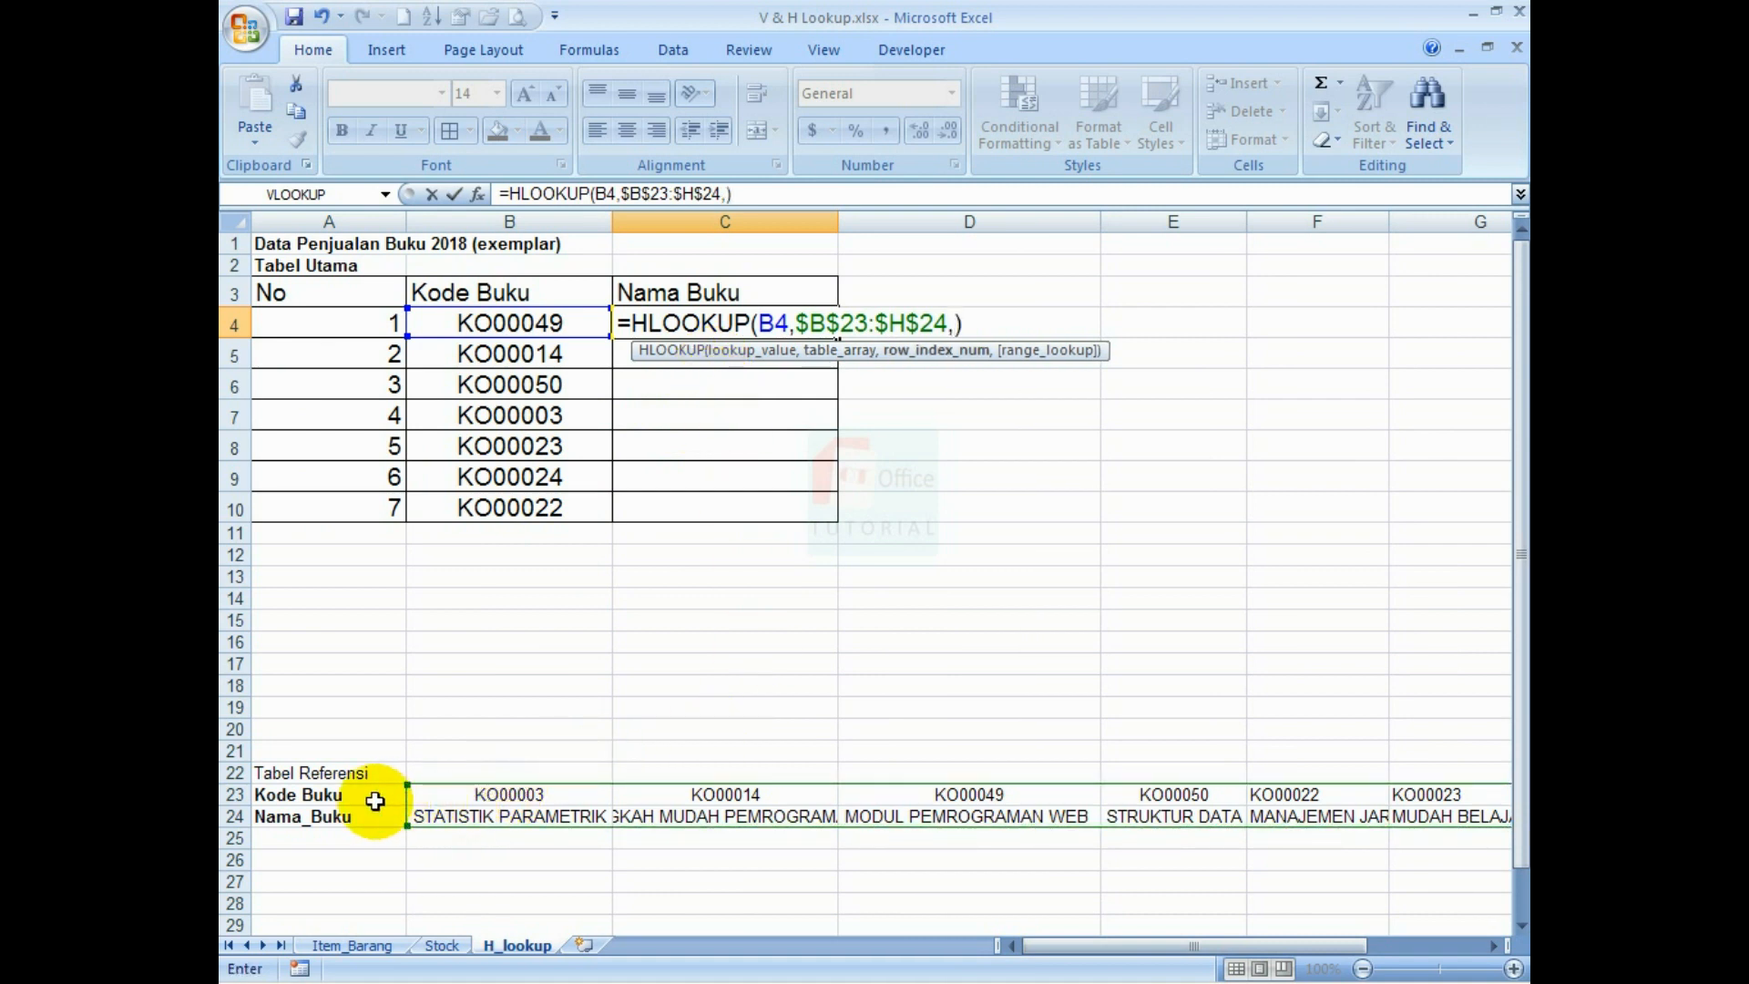
# Complete the C4 formula with row index 2 and range lookup 0, and fill it down through C10
pyautogui.click(227, 795)
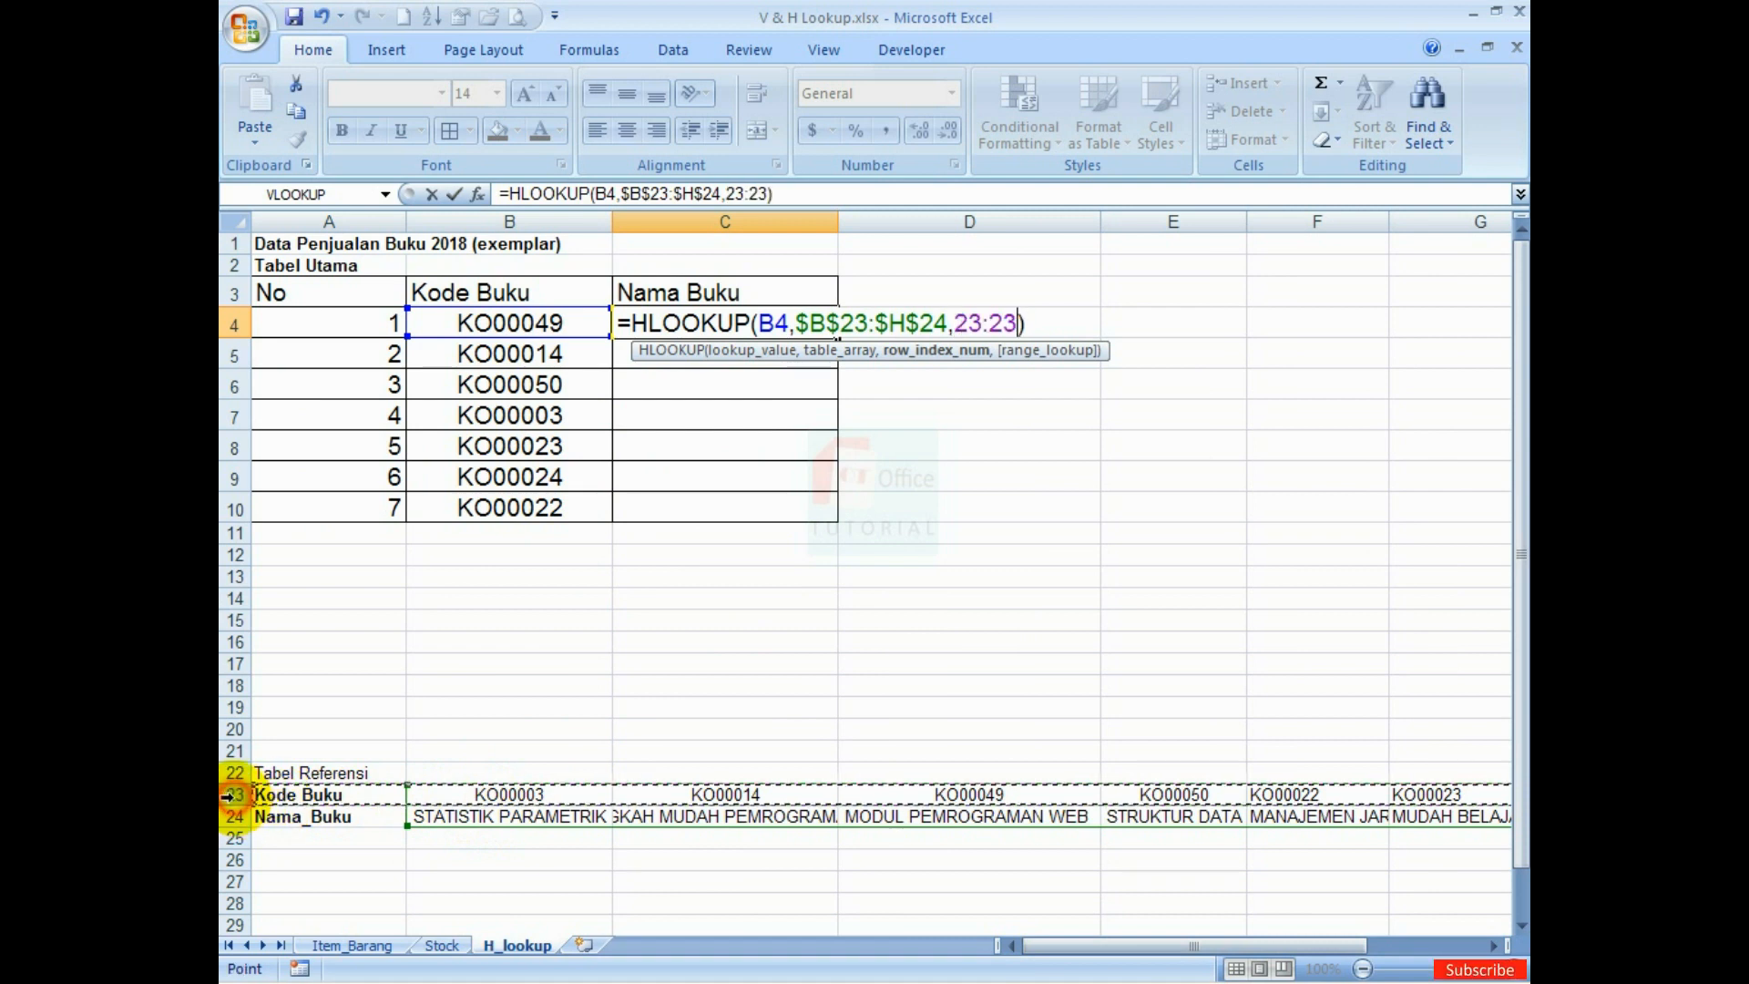
pyautogui.click(229, 815)
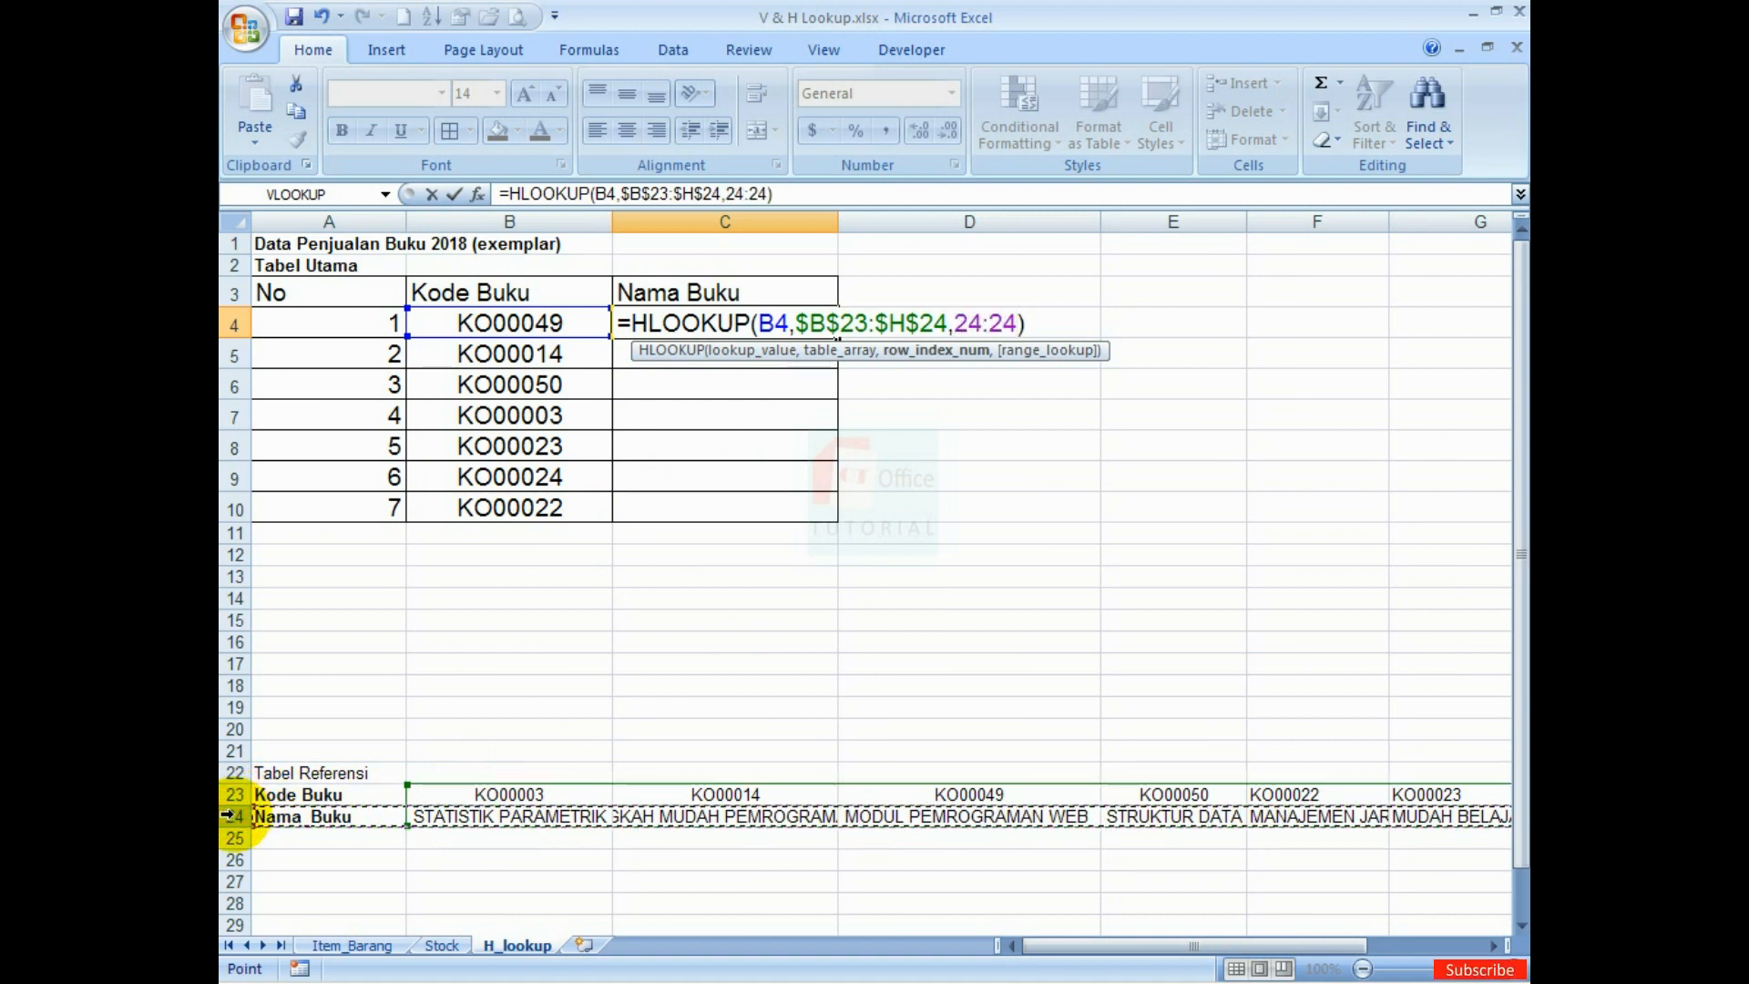
pyautogui.click(230, 794)
pyautogui.click(231, 814)
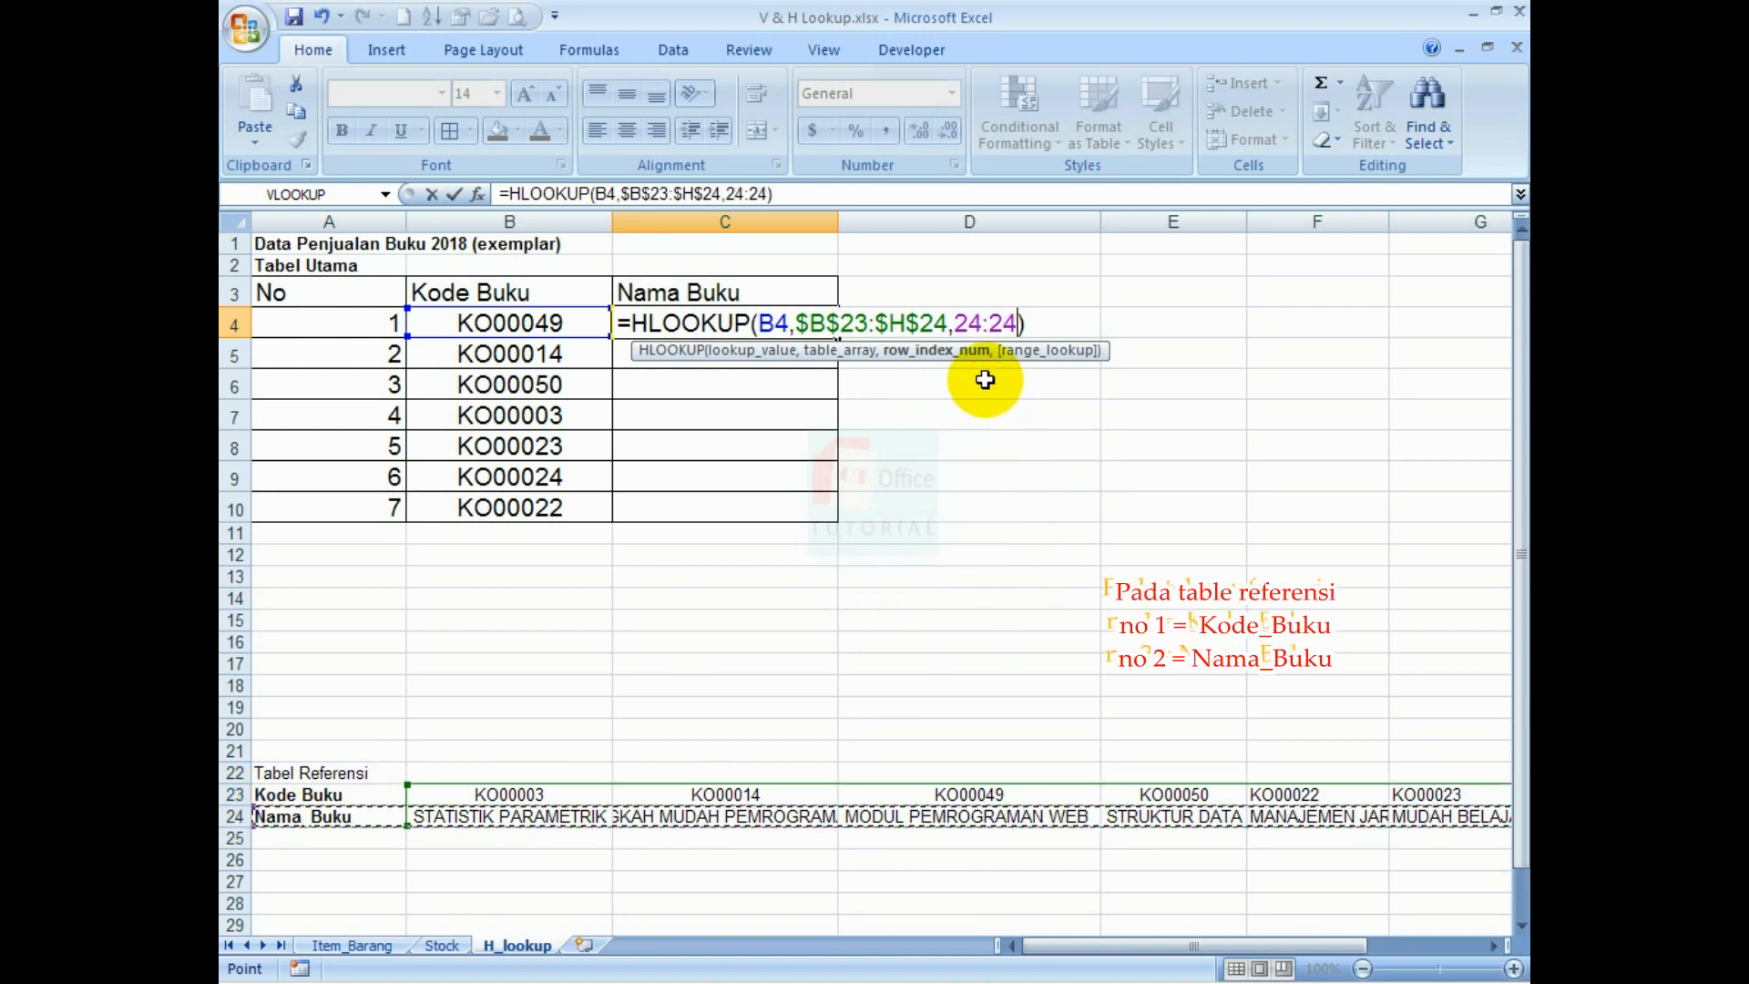
pyautogui.press('BackSpace')
pyautogui.press('BackSpace')
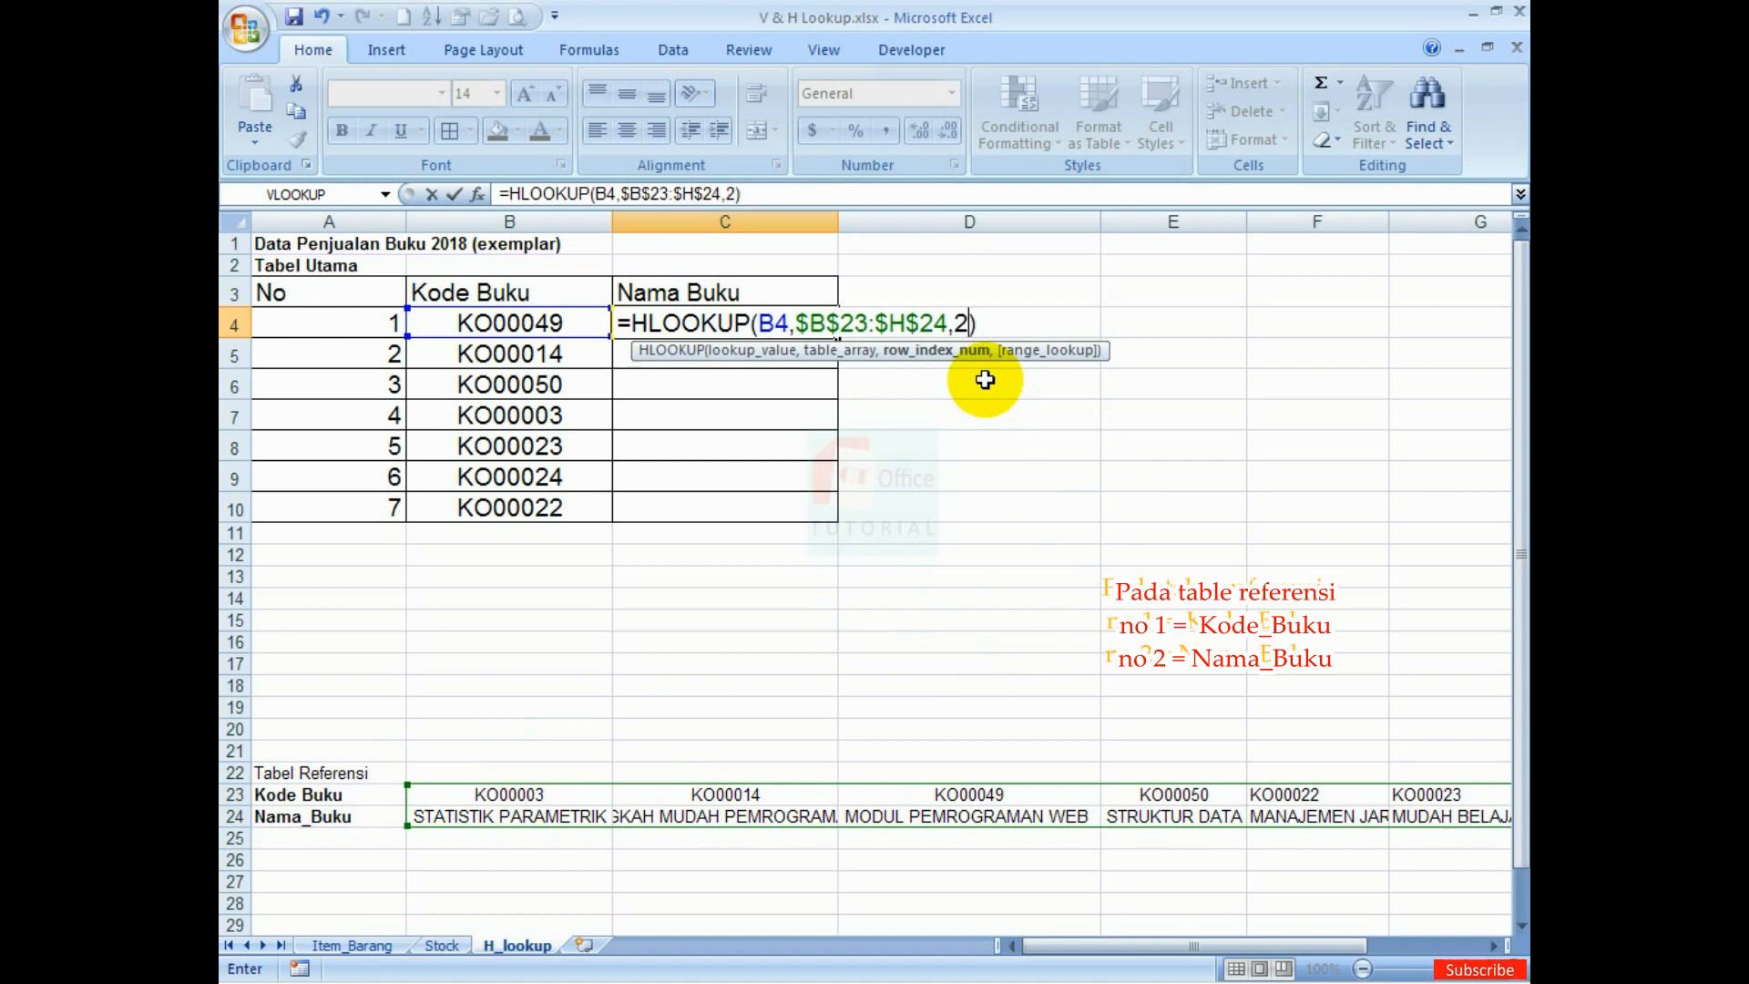
pyautogui.write(',0')
pyautogui.press('Return')
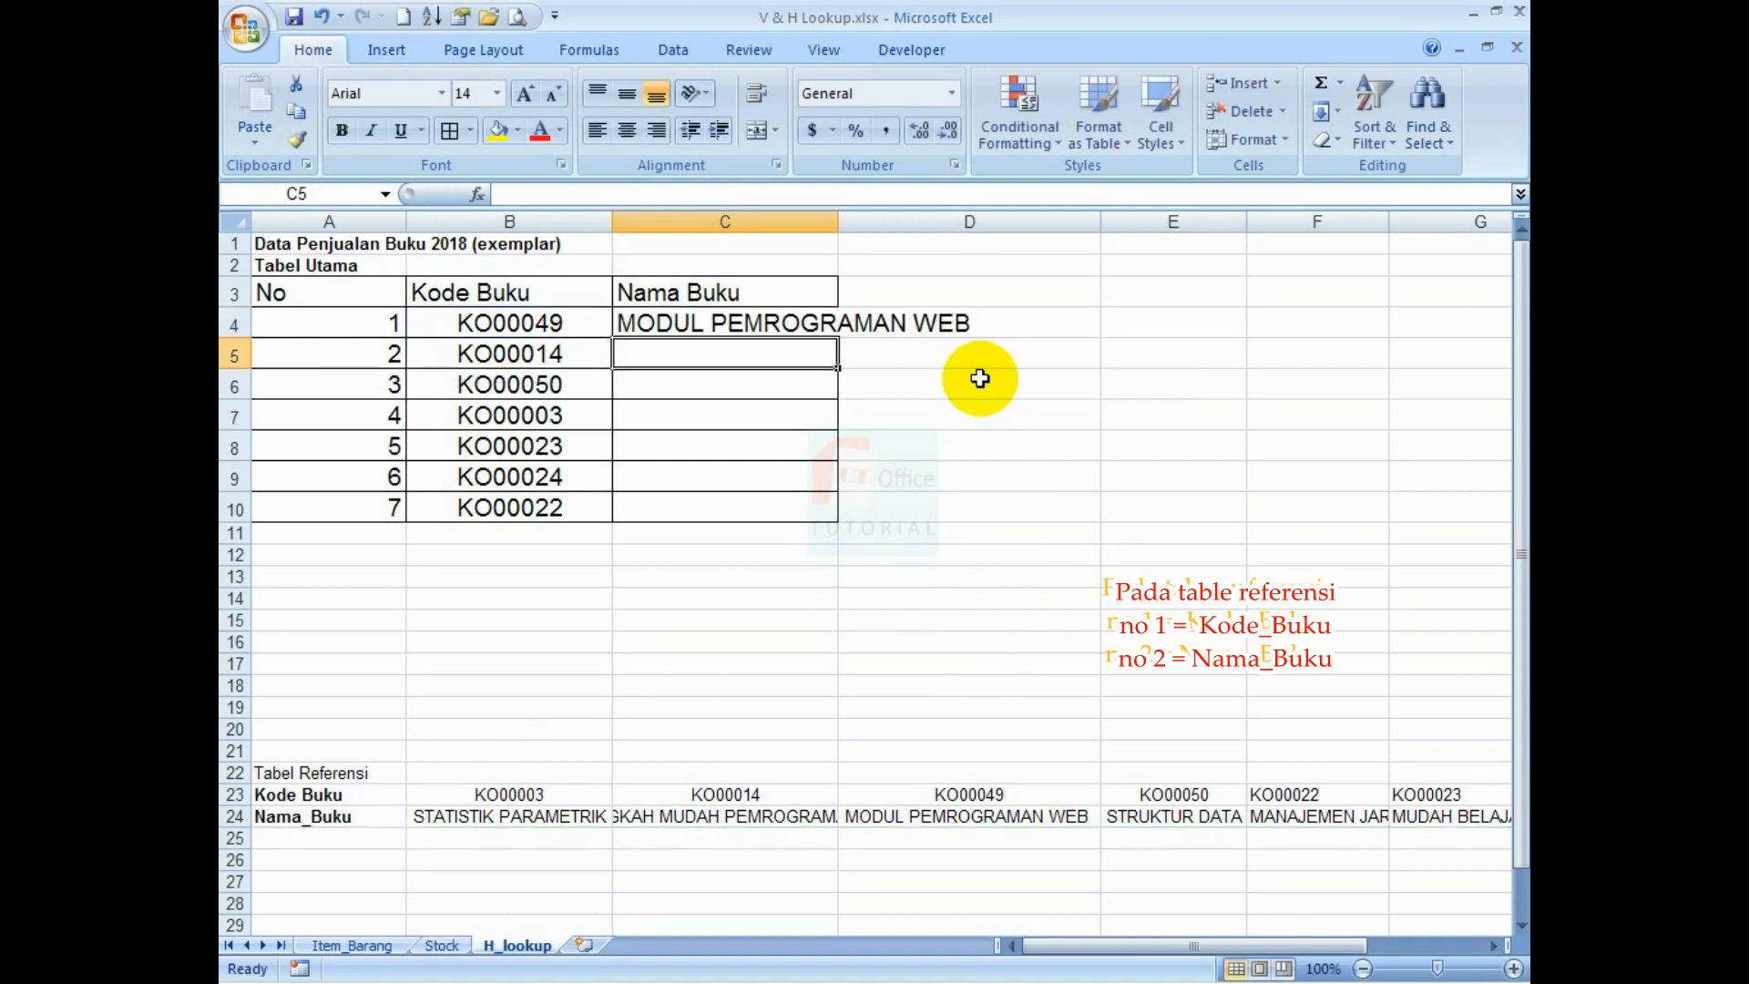
pyautogui.click(809, 333)
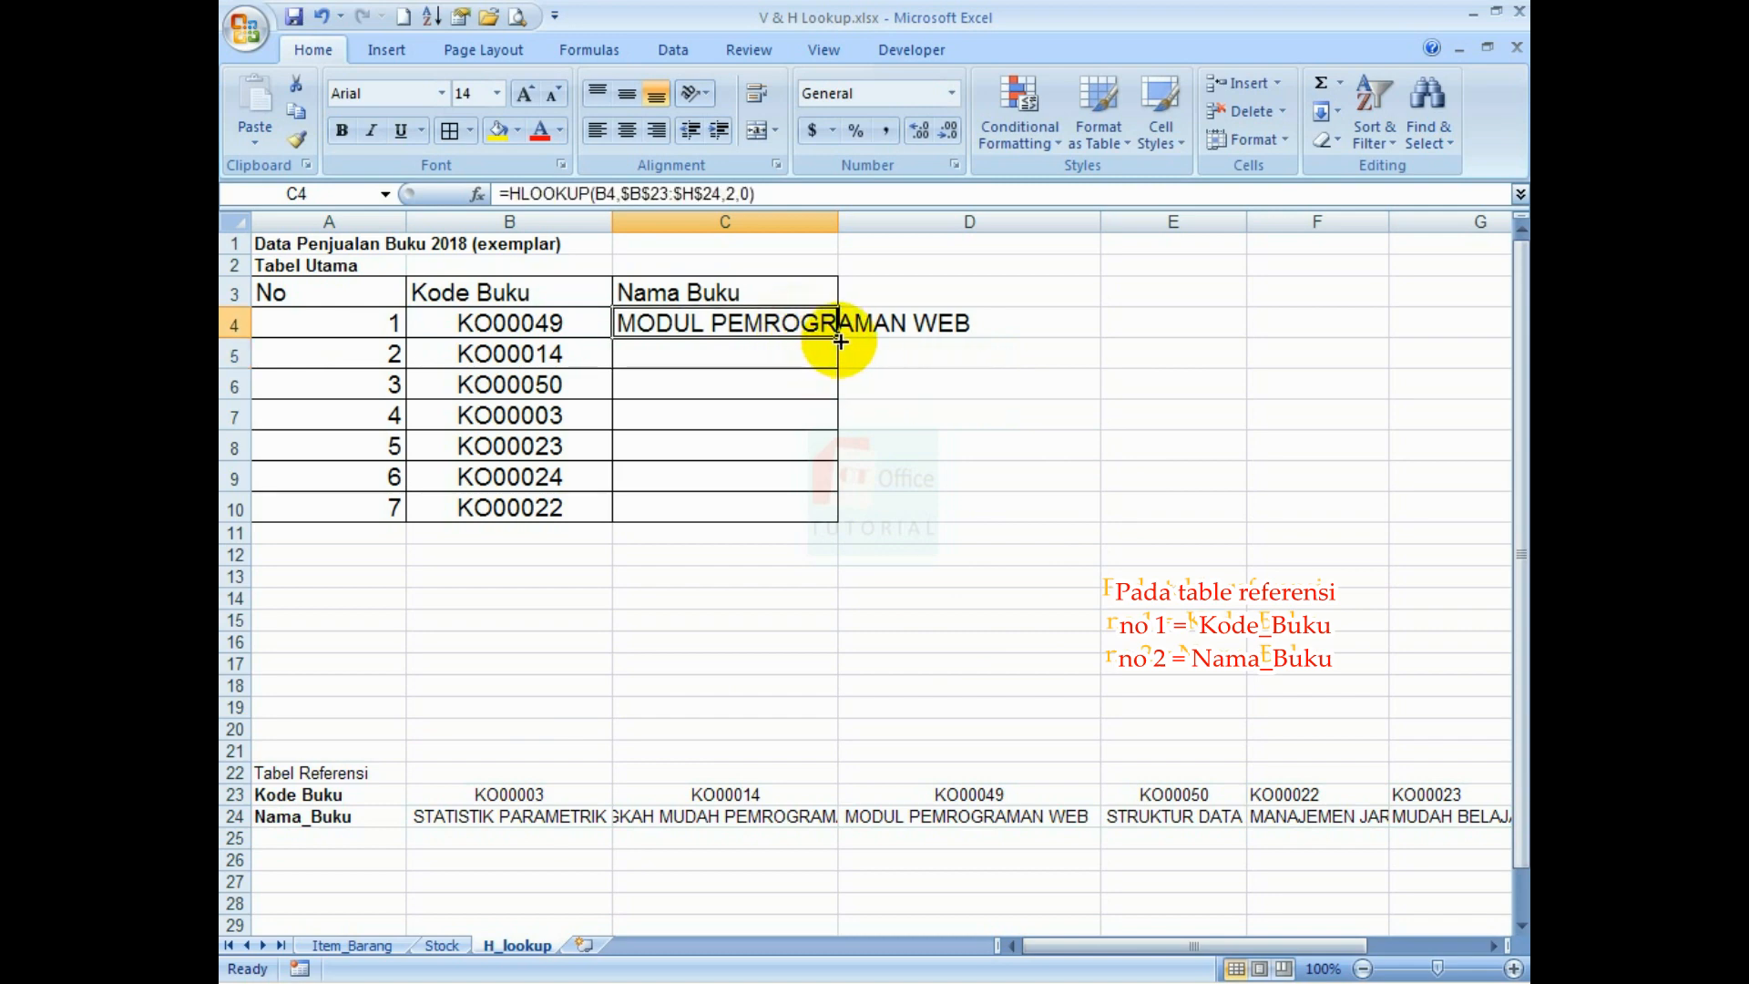
pyautogui.moveTo(835, 336); pyautogui.dragTo(831, 519)
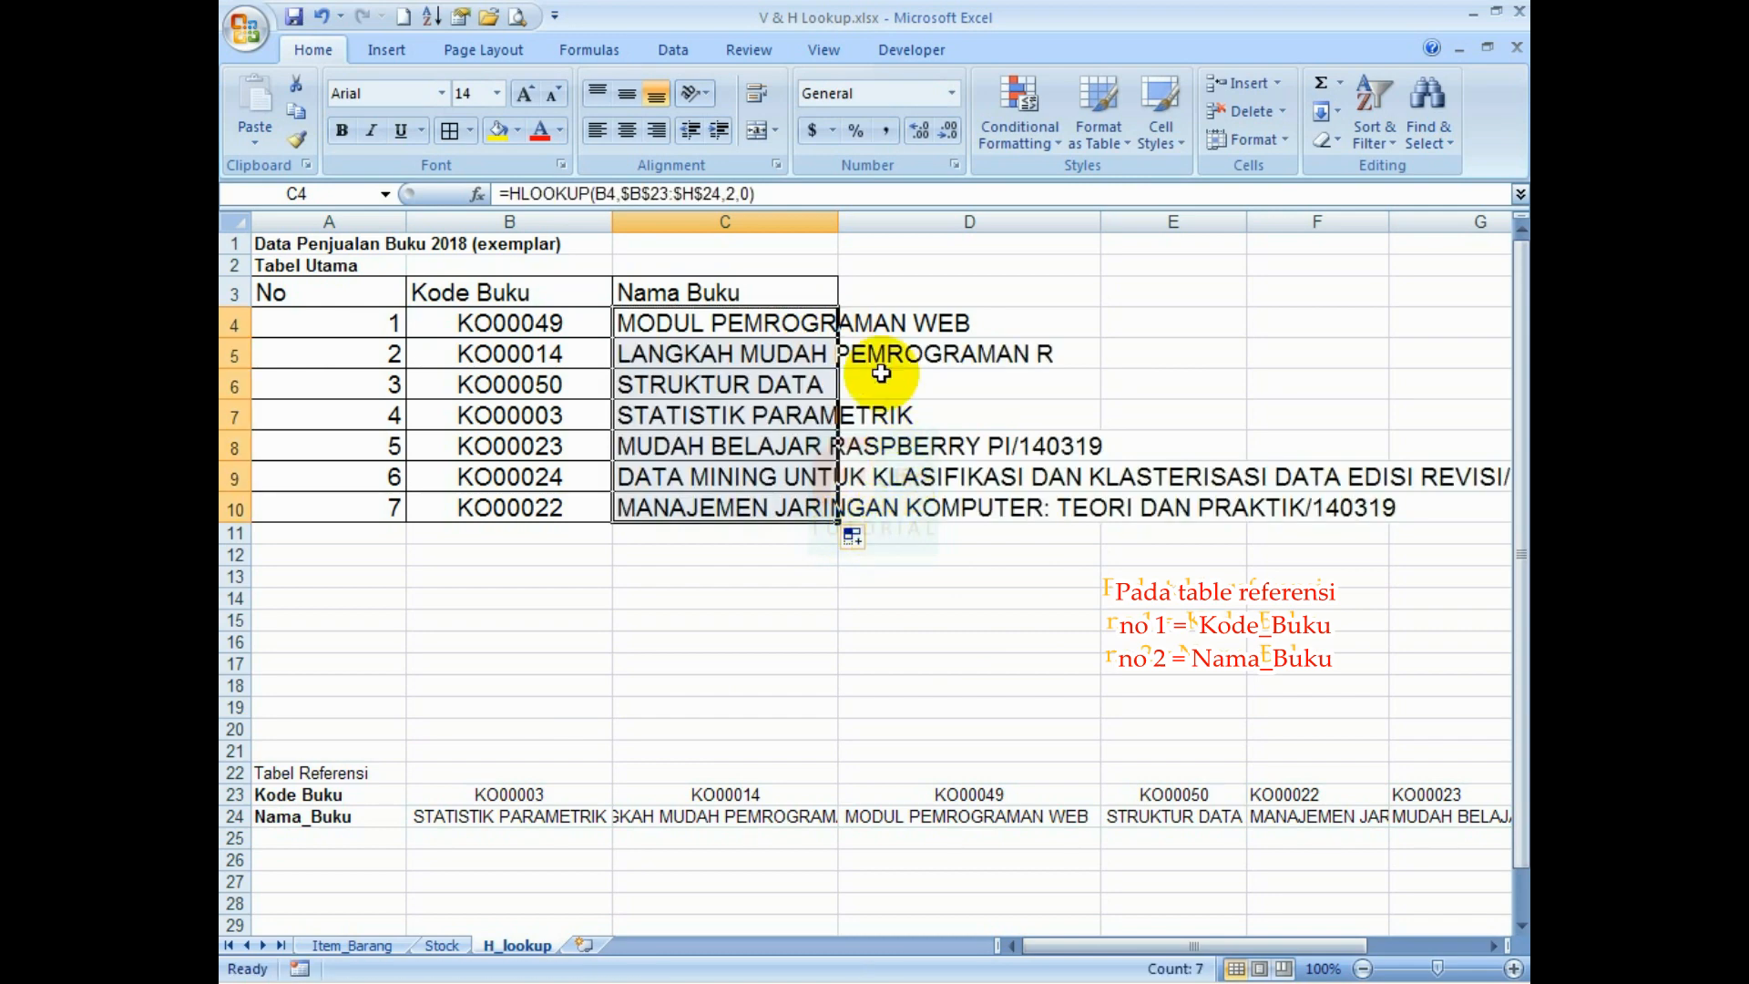
# Autofit column C to the book titles, and narrow it to about twice the width of column B
pyautogui.doubleClick(838, 222)
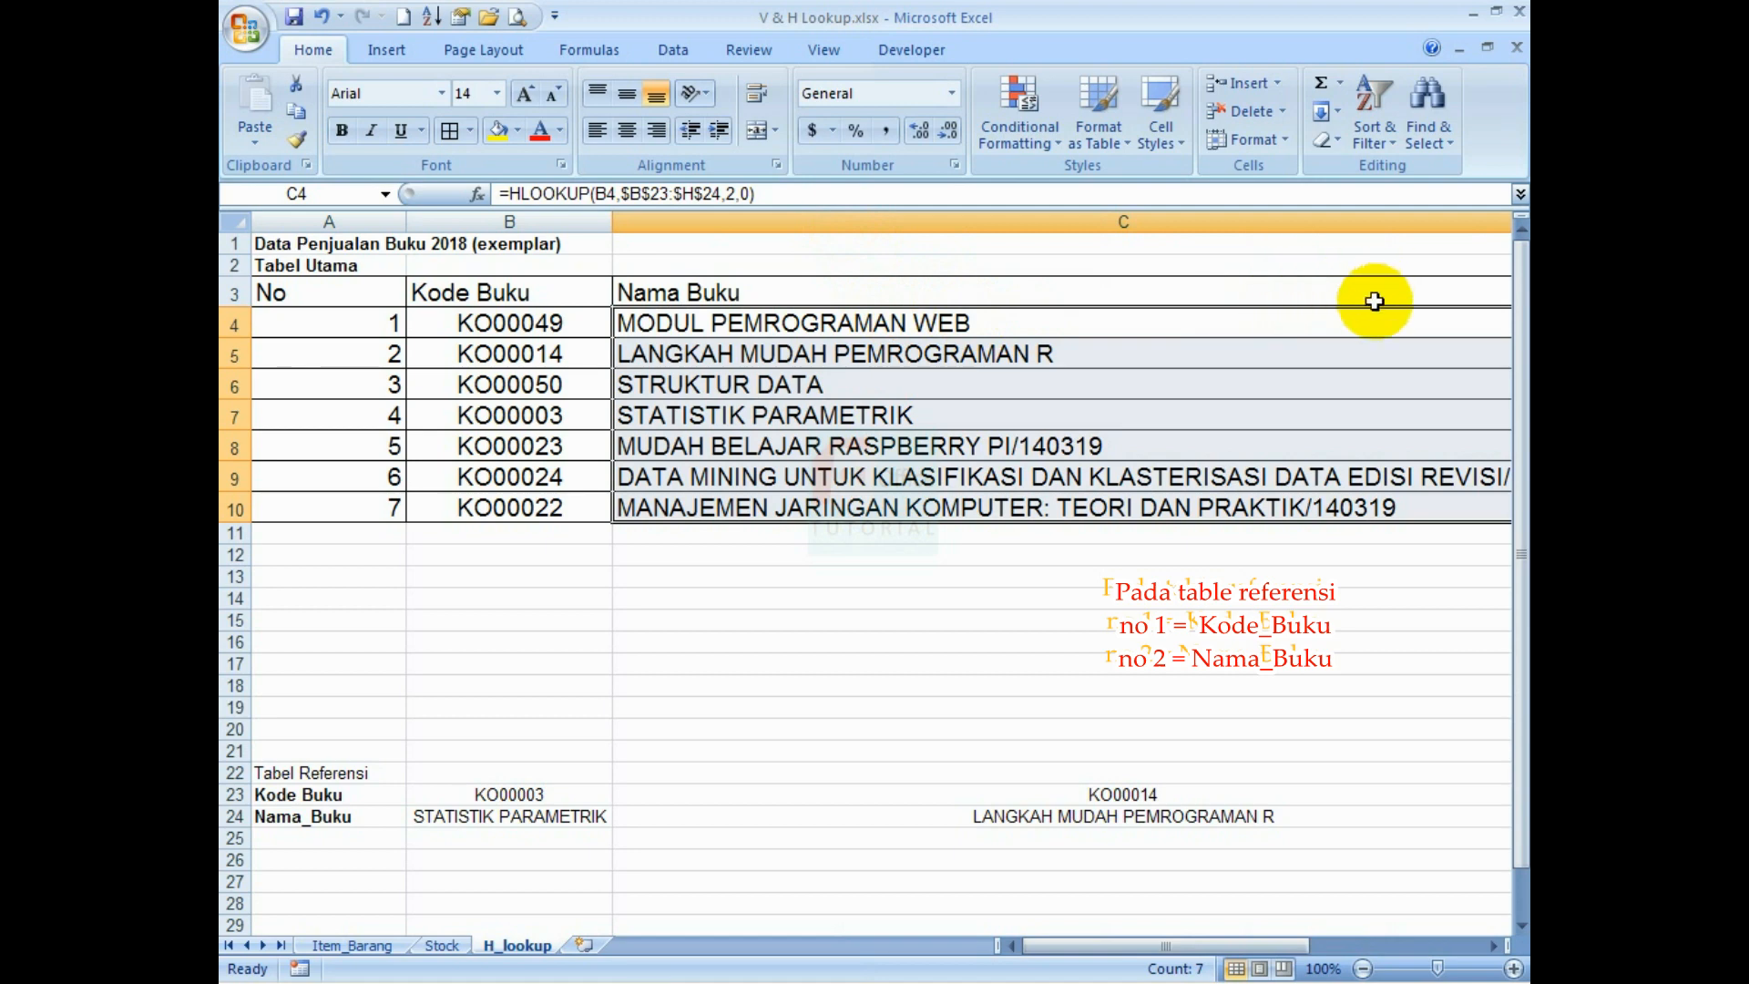
pyautogui.scroll(-3, 1315, 355)
pyautogui.moveTo(1007, 217); pyautogui.dragTo(685, 221)
pyautogui.scroll(4, 715, 391)
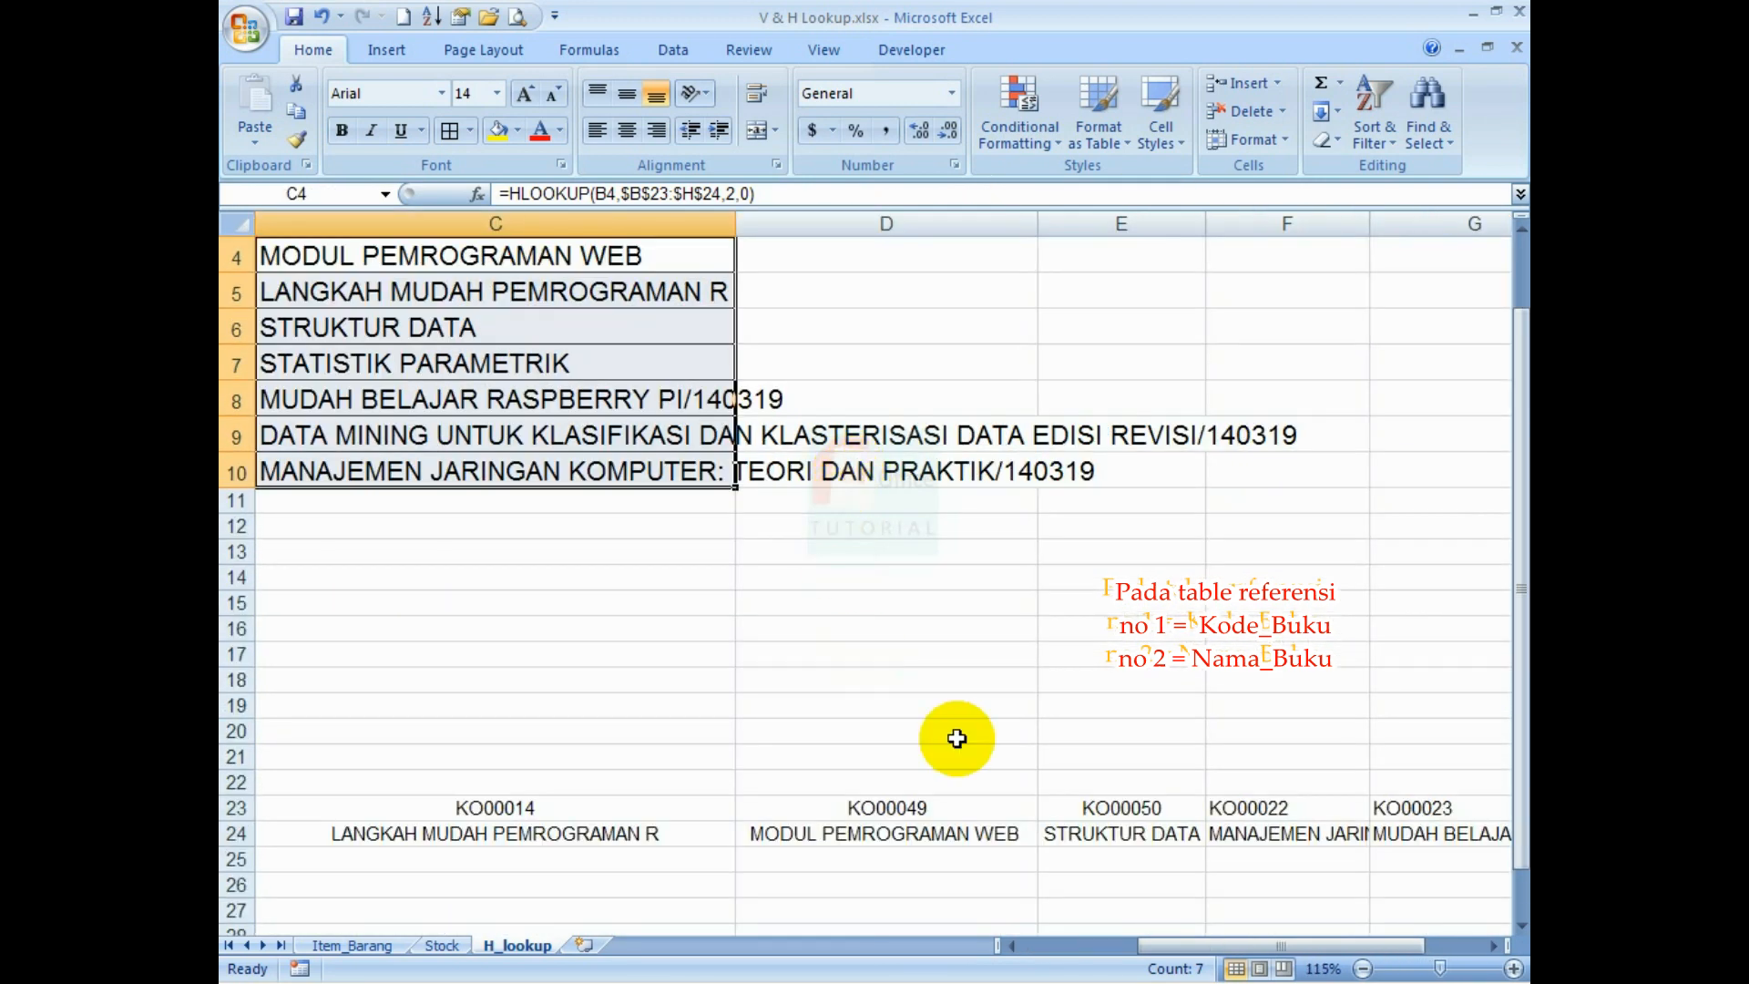
pyautogui.moveTo(1241, 947); pyautogui.dragTo(1112, 948)
pyautogui.scroll(-1, 1050, 774)
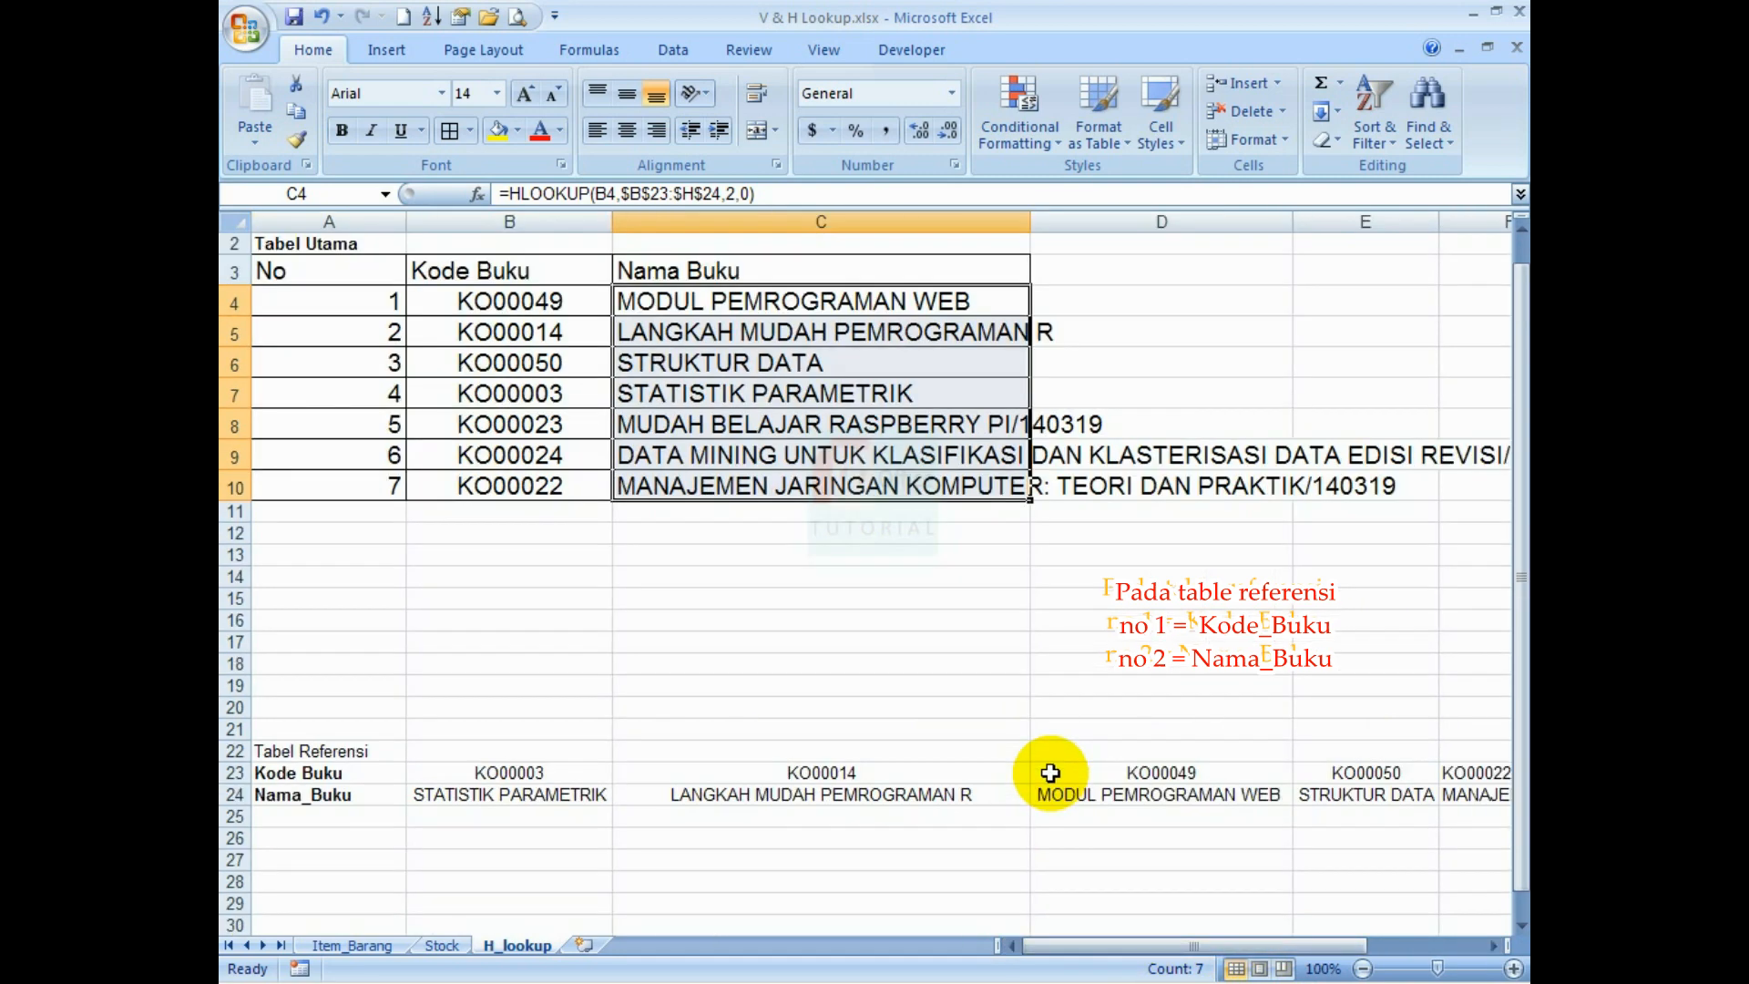
# Compare the Nama Buku results for KO00049 and KO00014 with their entries in the reference table
pyautogui.click(551, 301)
pyautogui.click(755, 302)
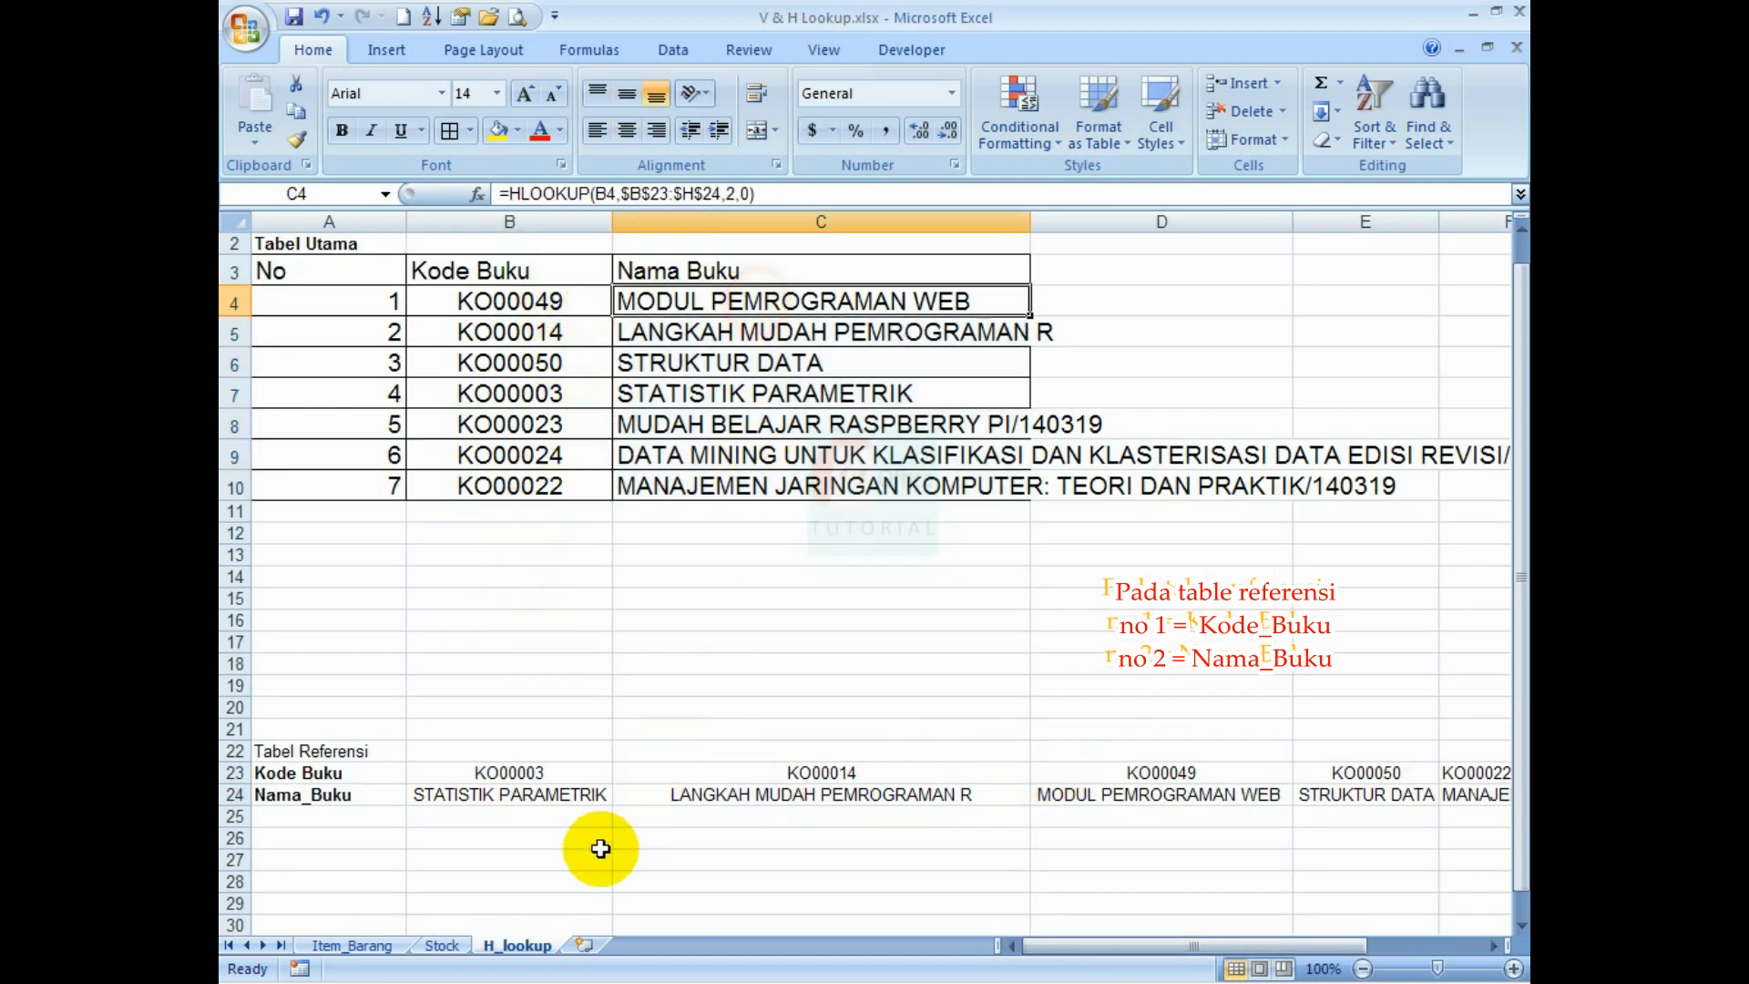
pyautogui.click(1205, 802)
pyautogui.click(893, 305)
pyautogui.click(1161, 795)
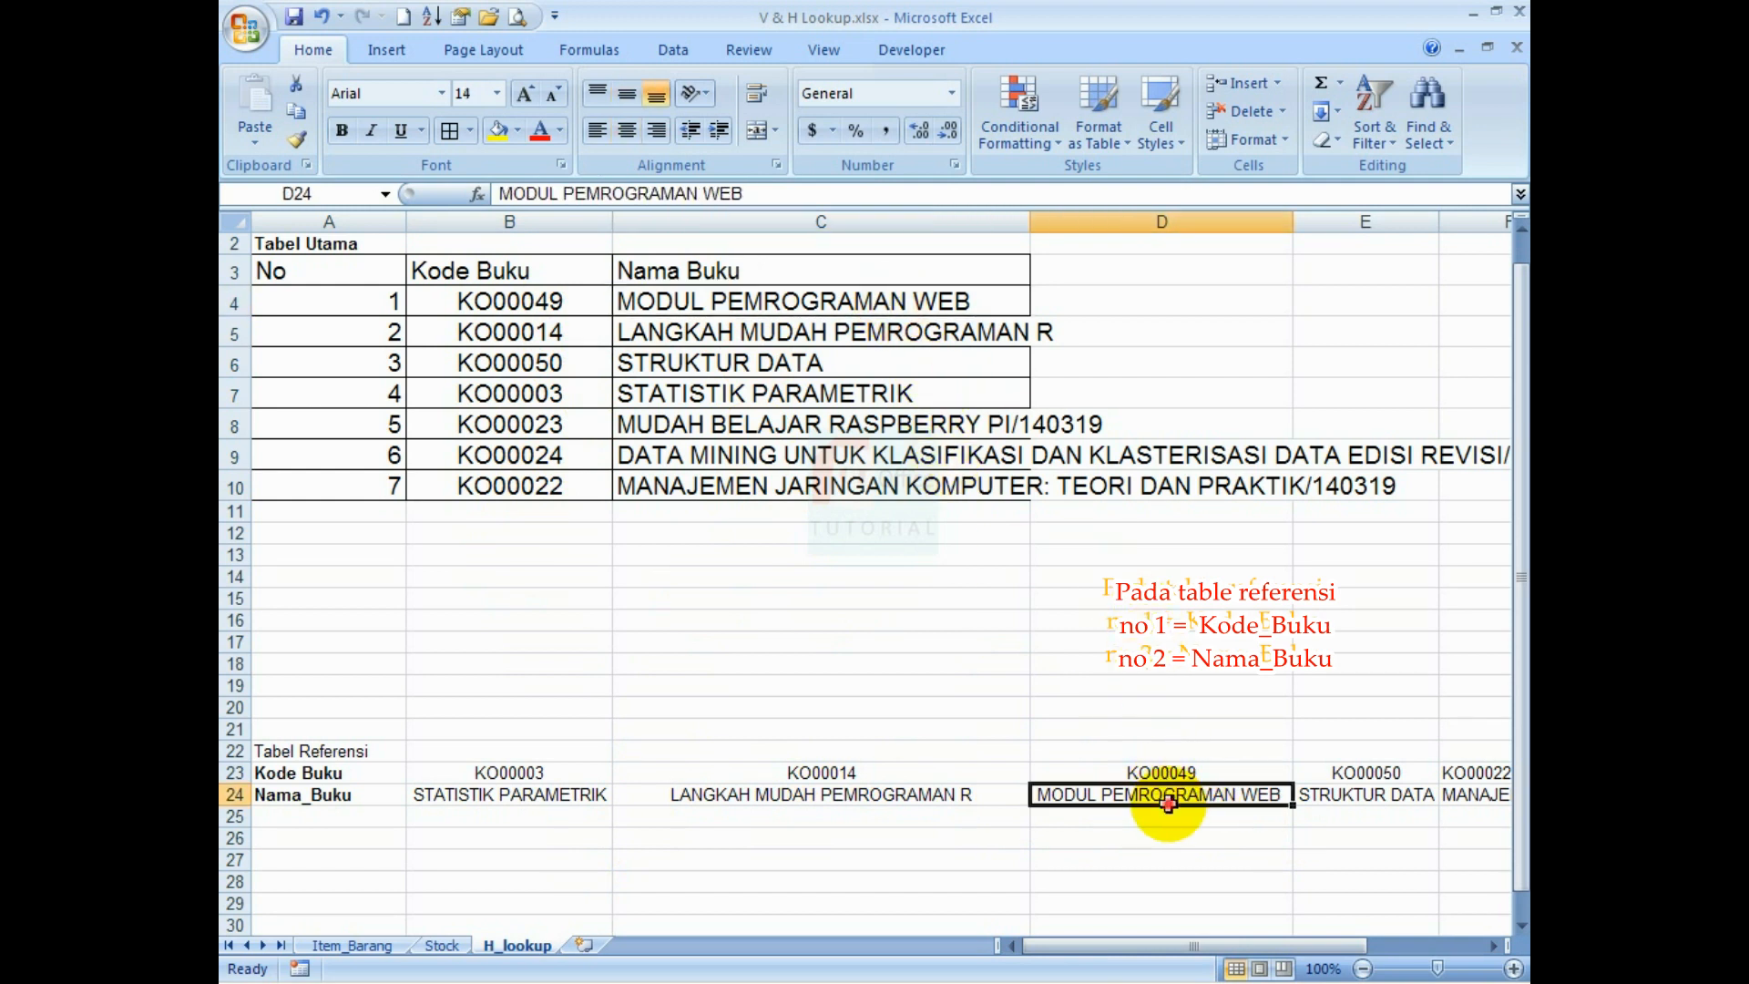
pyautogui.click(541, 339)
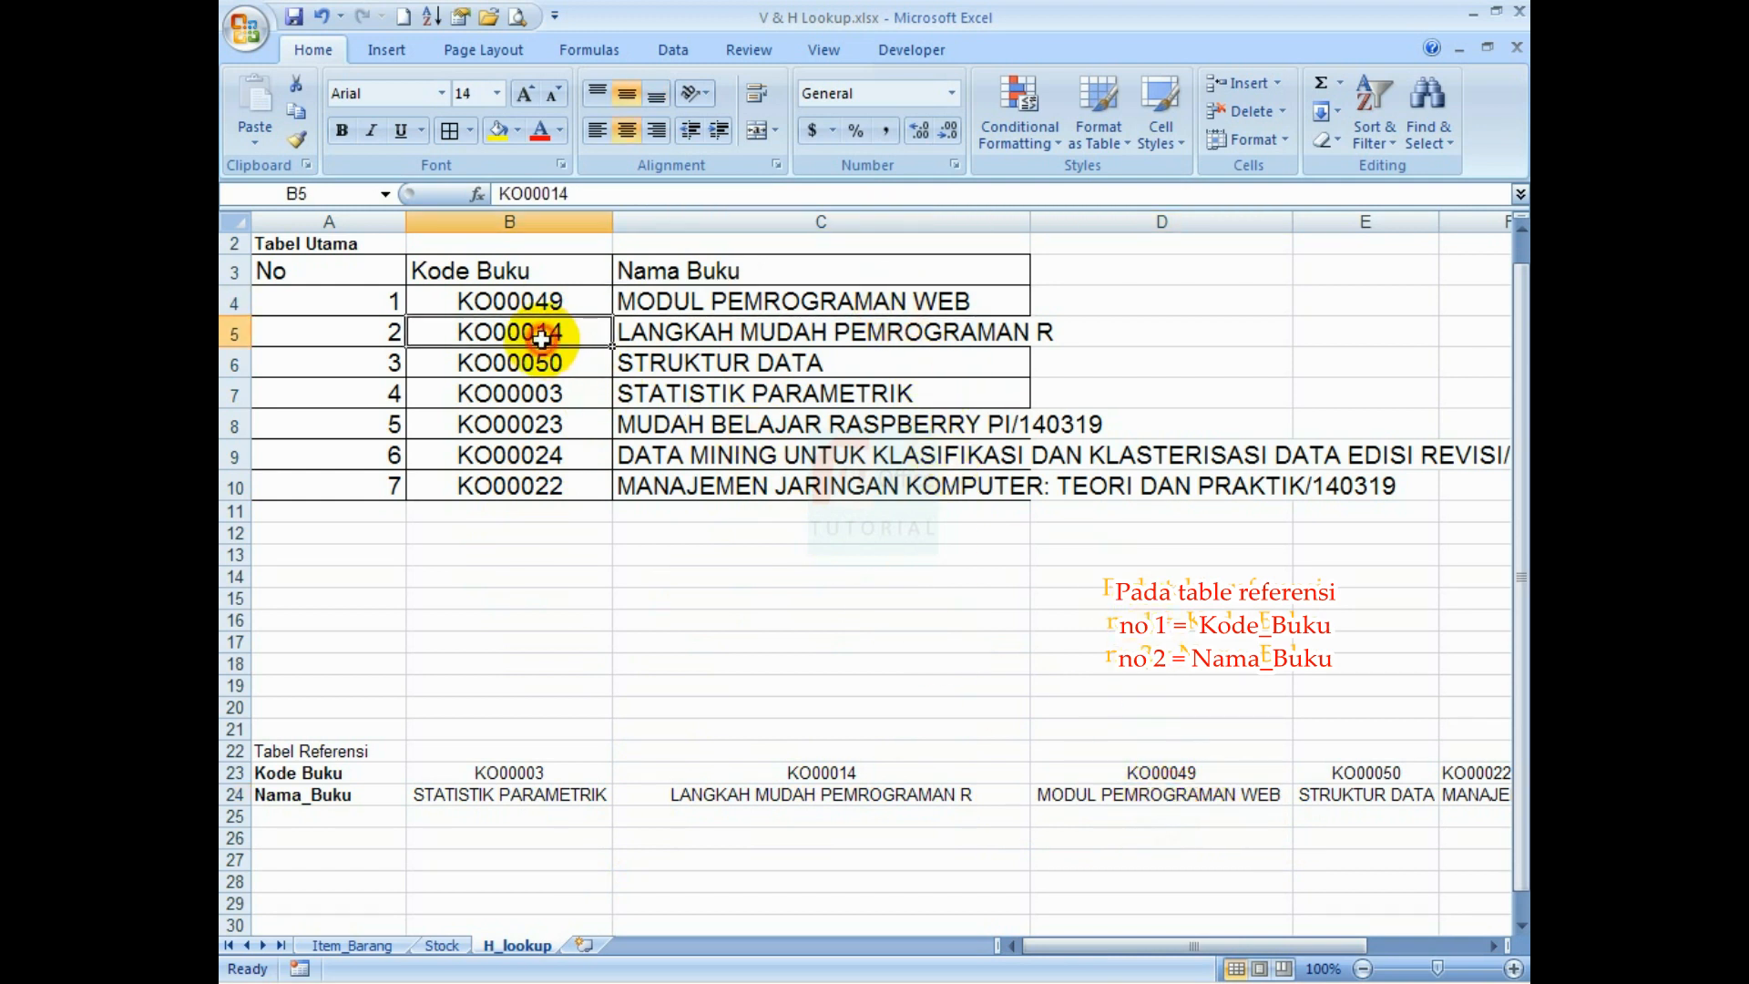
pyautogui.click(794, 813)
pyautogui.click(794, 795)
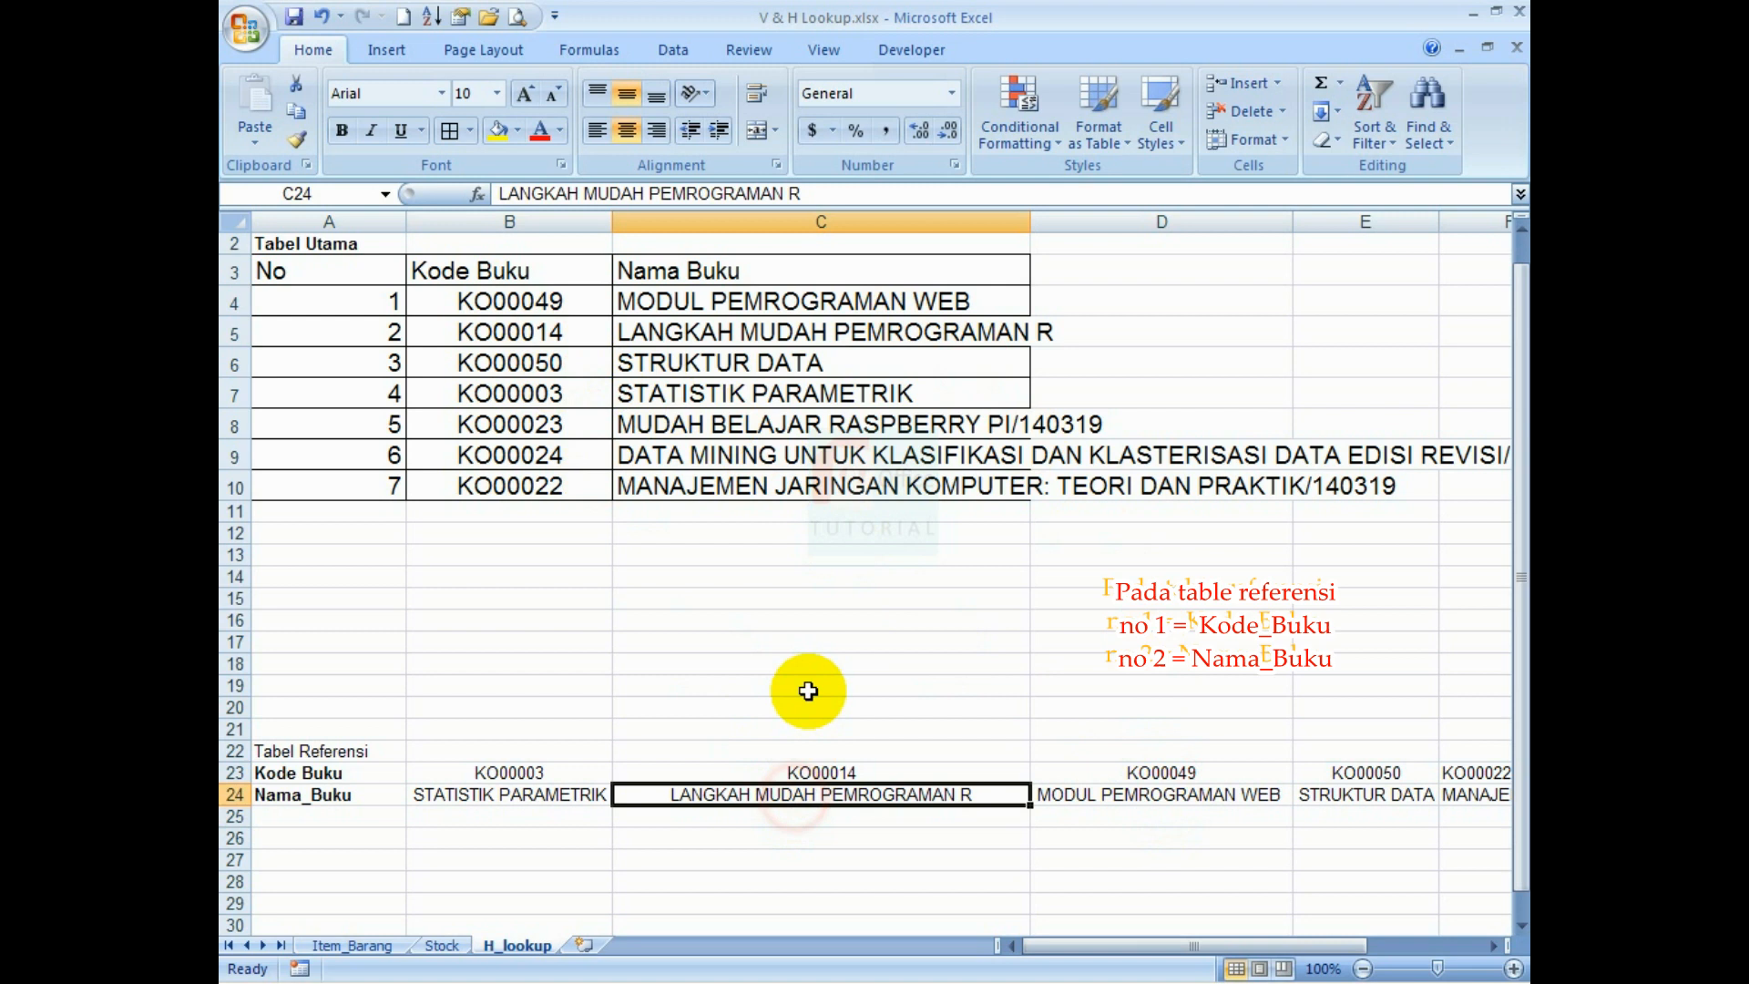
pyautogui.click(801, 332)
pyautogui.click(873, 787)
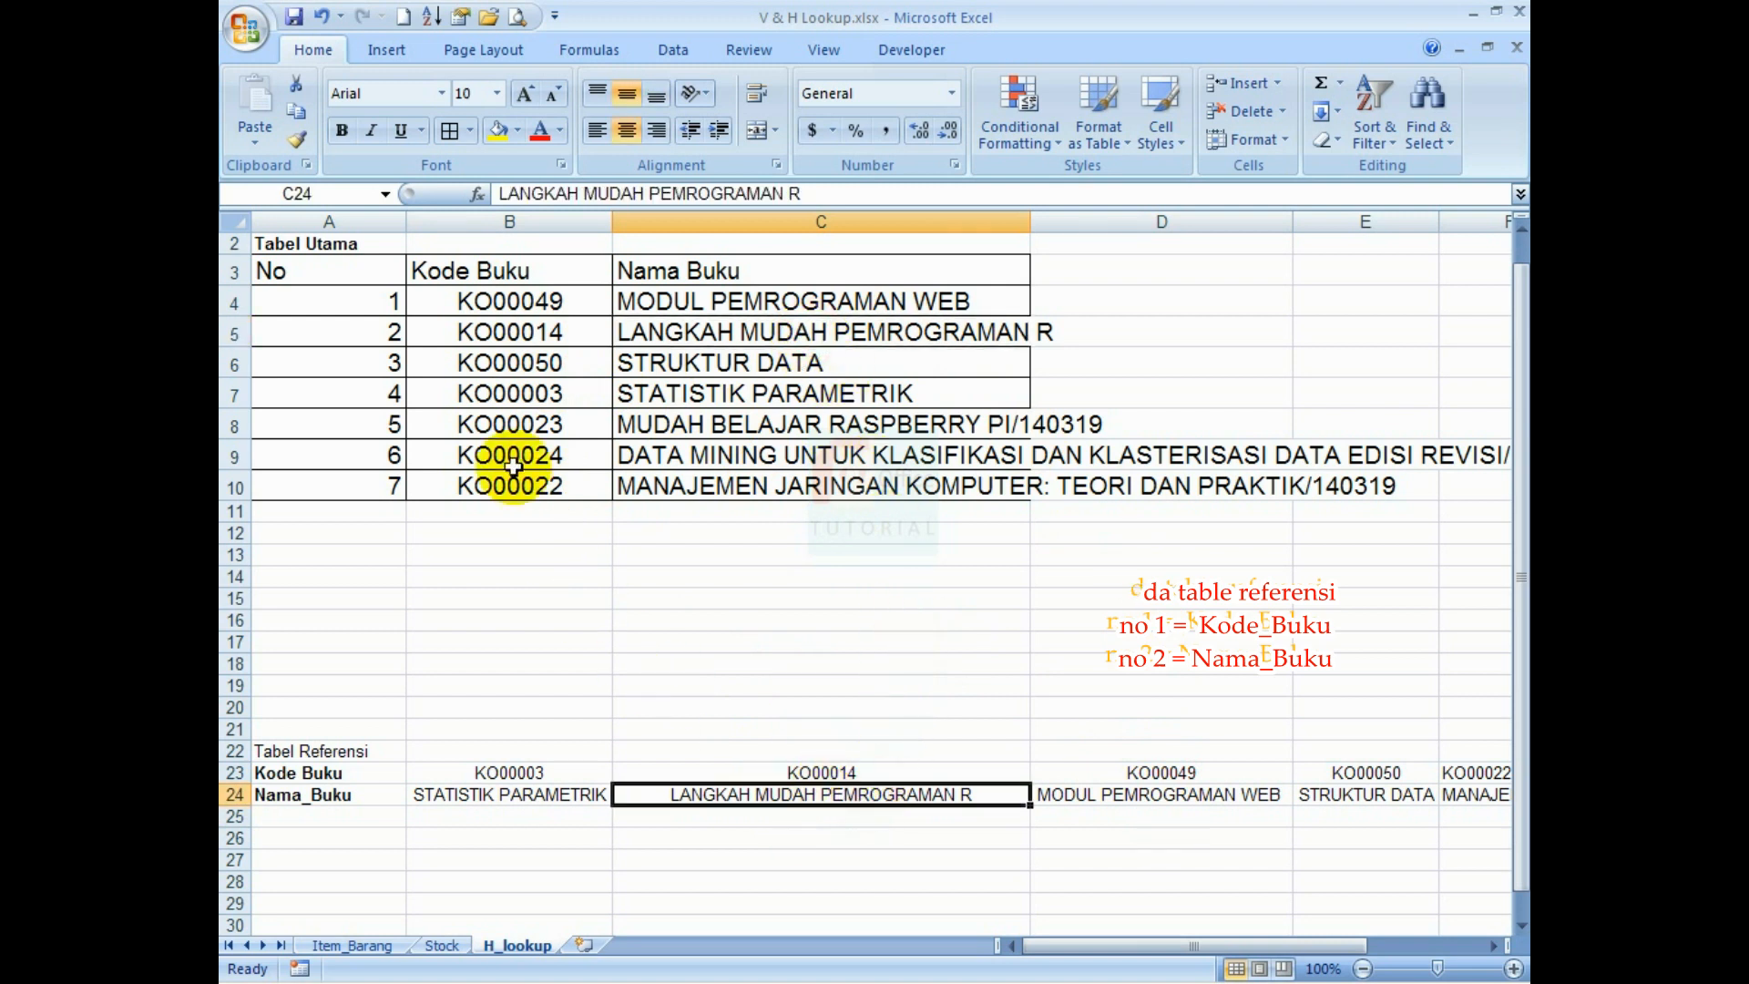
# Compare the KO00050 result with its reference table entry and inspect the formulas in C6 and C7
pyautogui.click(542, 362)
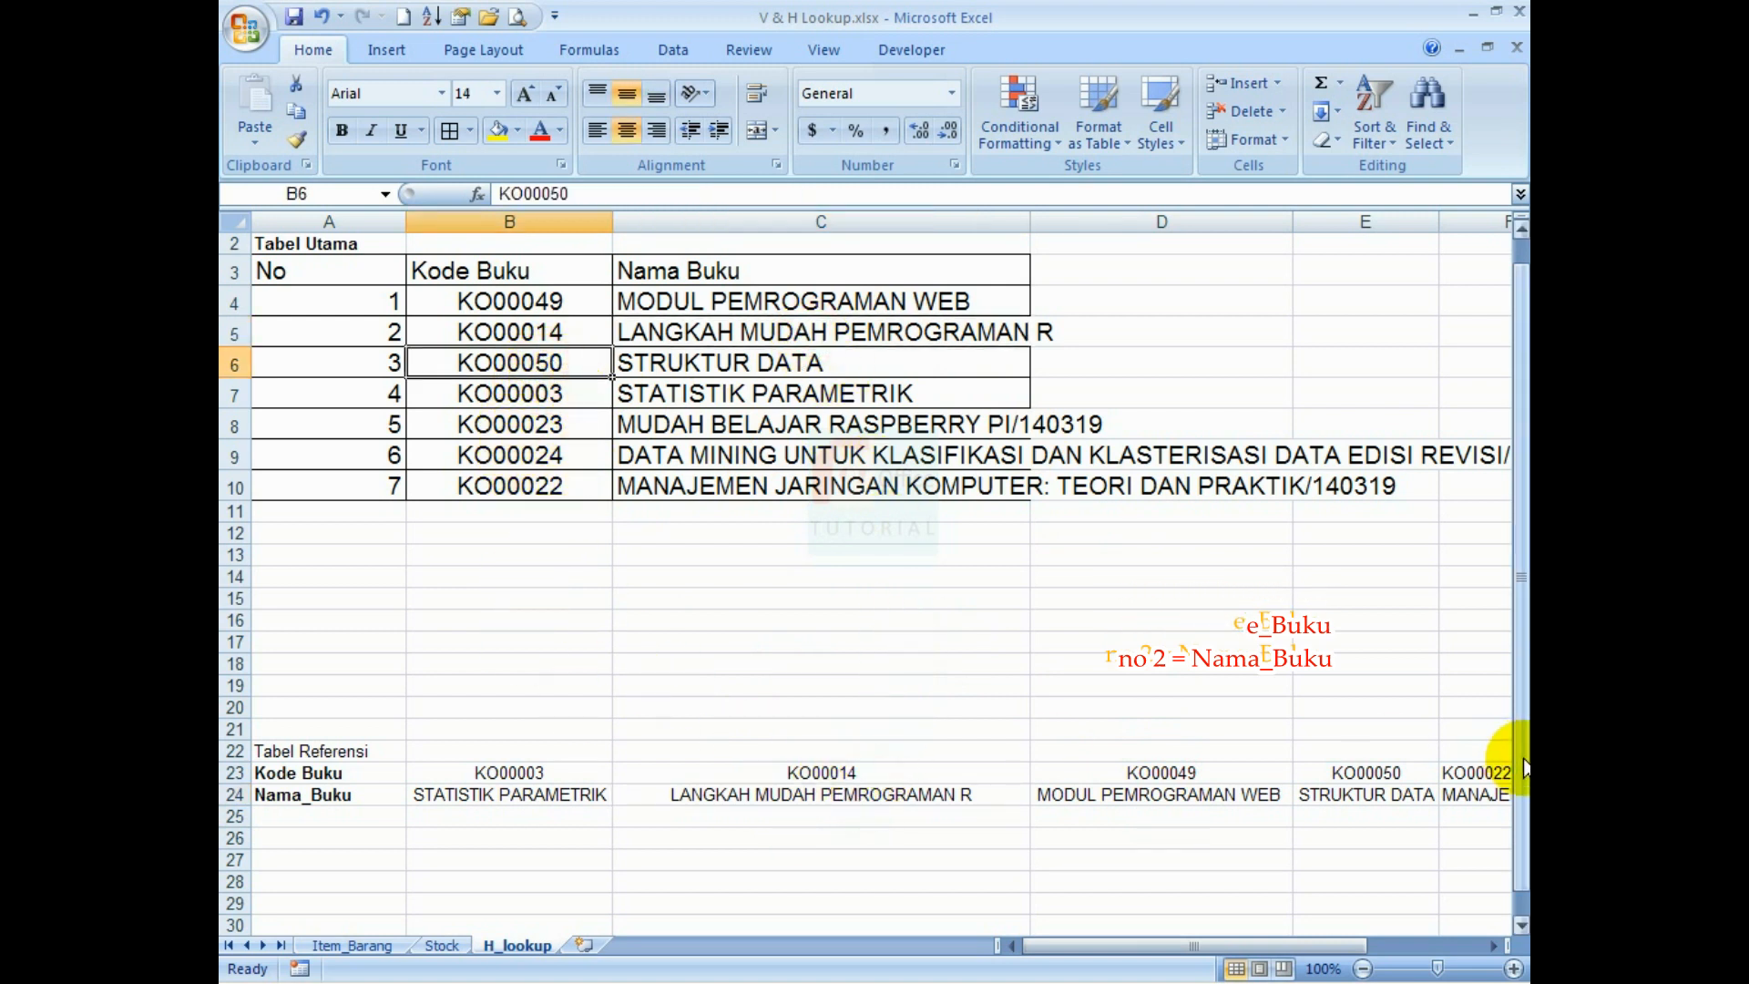
pyautogui.click(1417, 800)
pyautogui.click(830, 362)
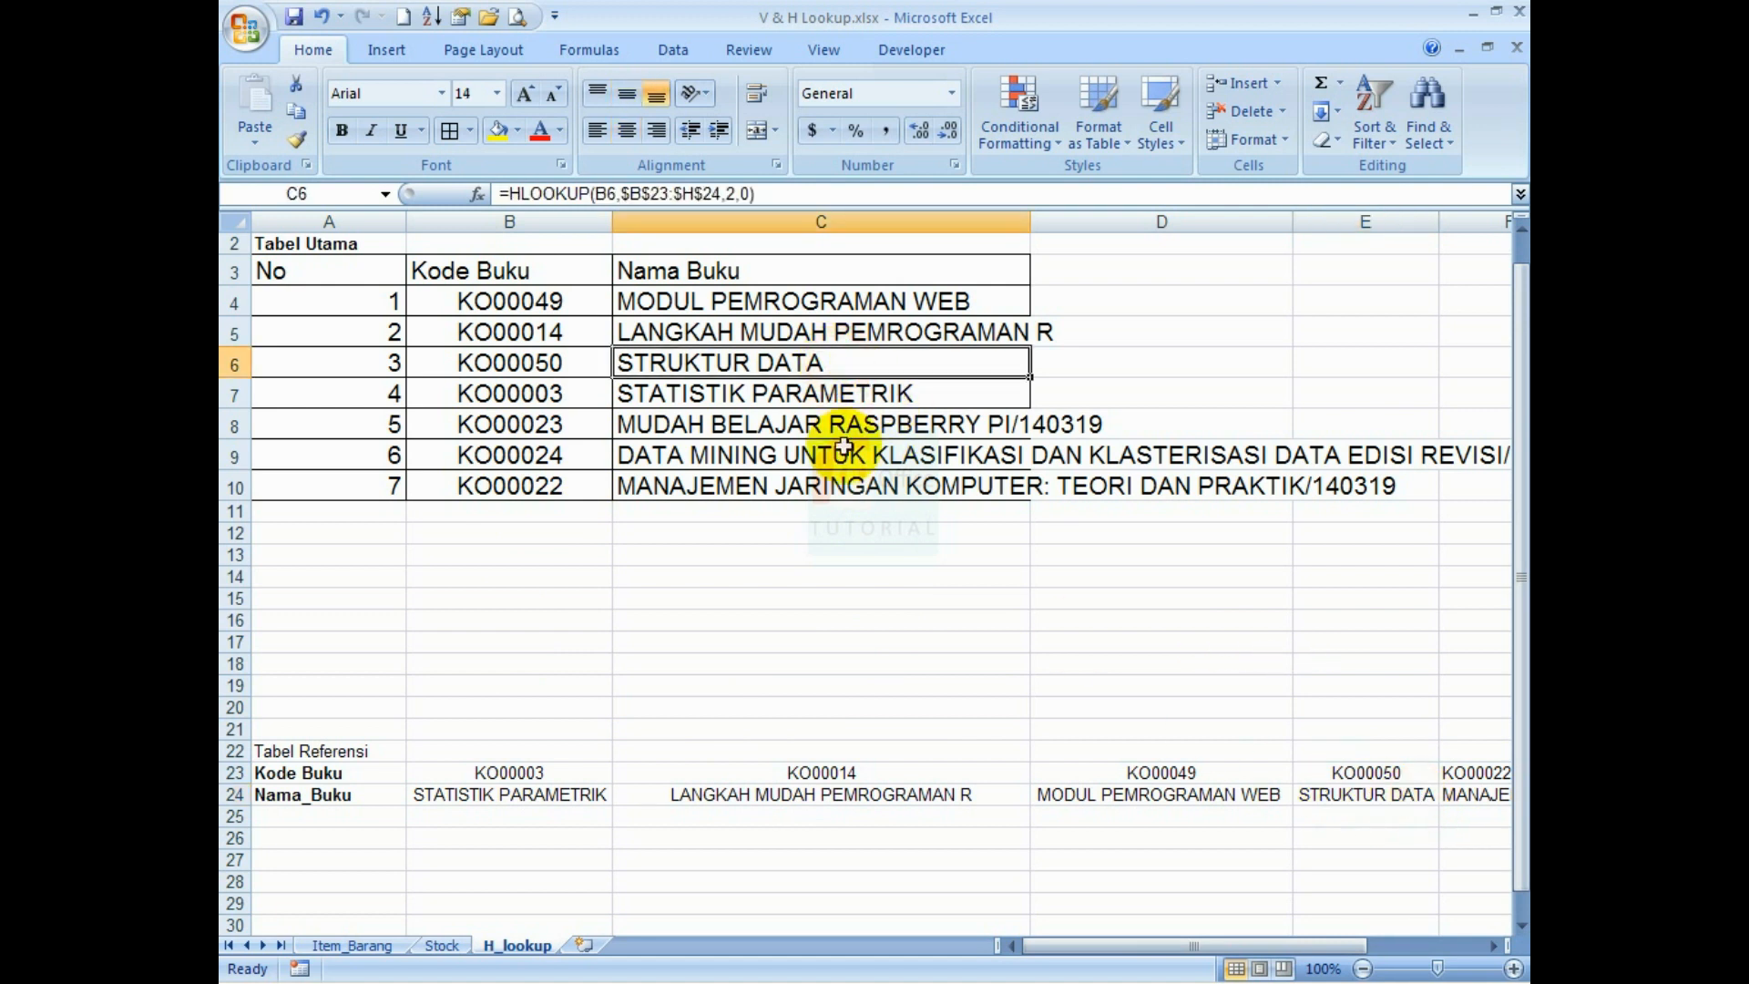
pyautogui.click(820, 382)
pyautogui.click(819, 368)
pyautogui.click(820, 390)
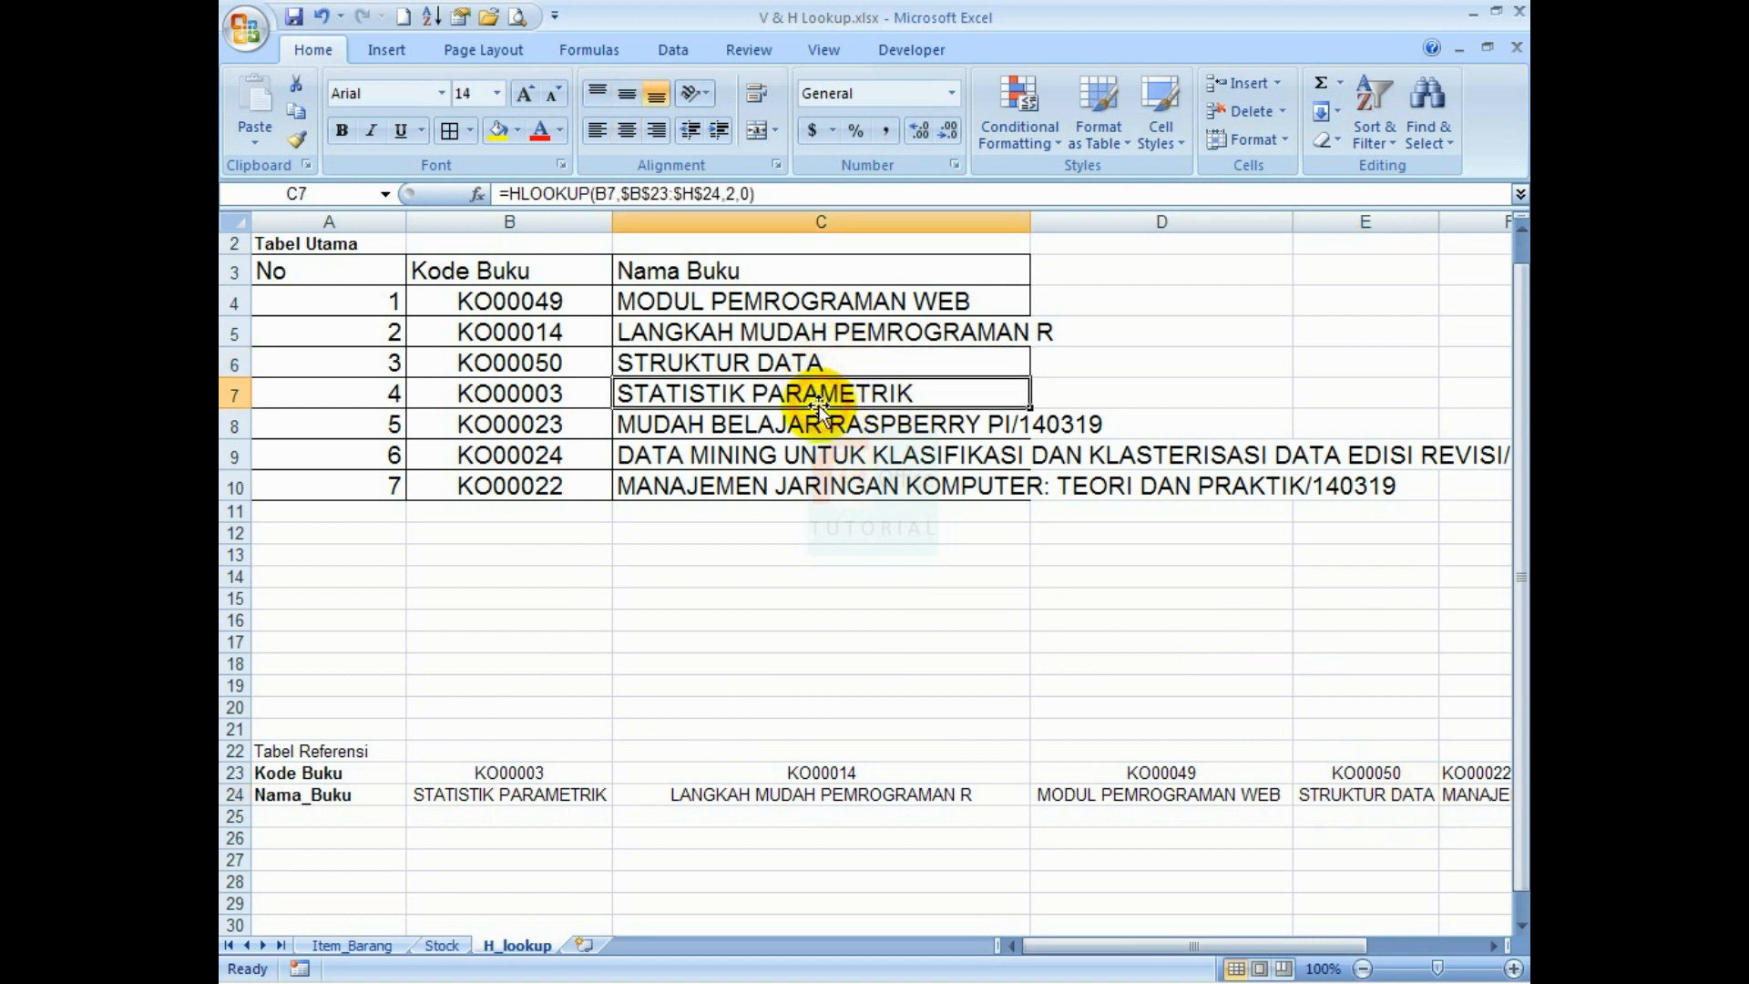
# Clear the HLOOKUP results from the Nama Buku cells C4:C10
pyautogui.moveTo(754, 306); pyautogui.dragTo(794, 484)
pyautogui.press('Delete')
# Insert the VLOOKUP function from the Lookup & Reference category into C4 using the Insert Function dialog
pyautogui.click(683, 299)
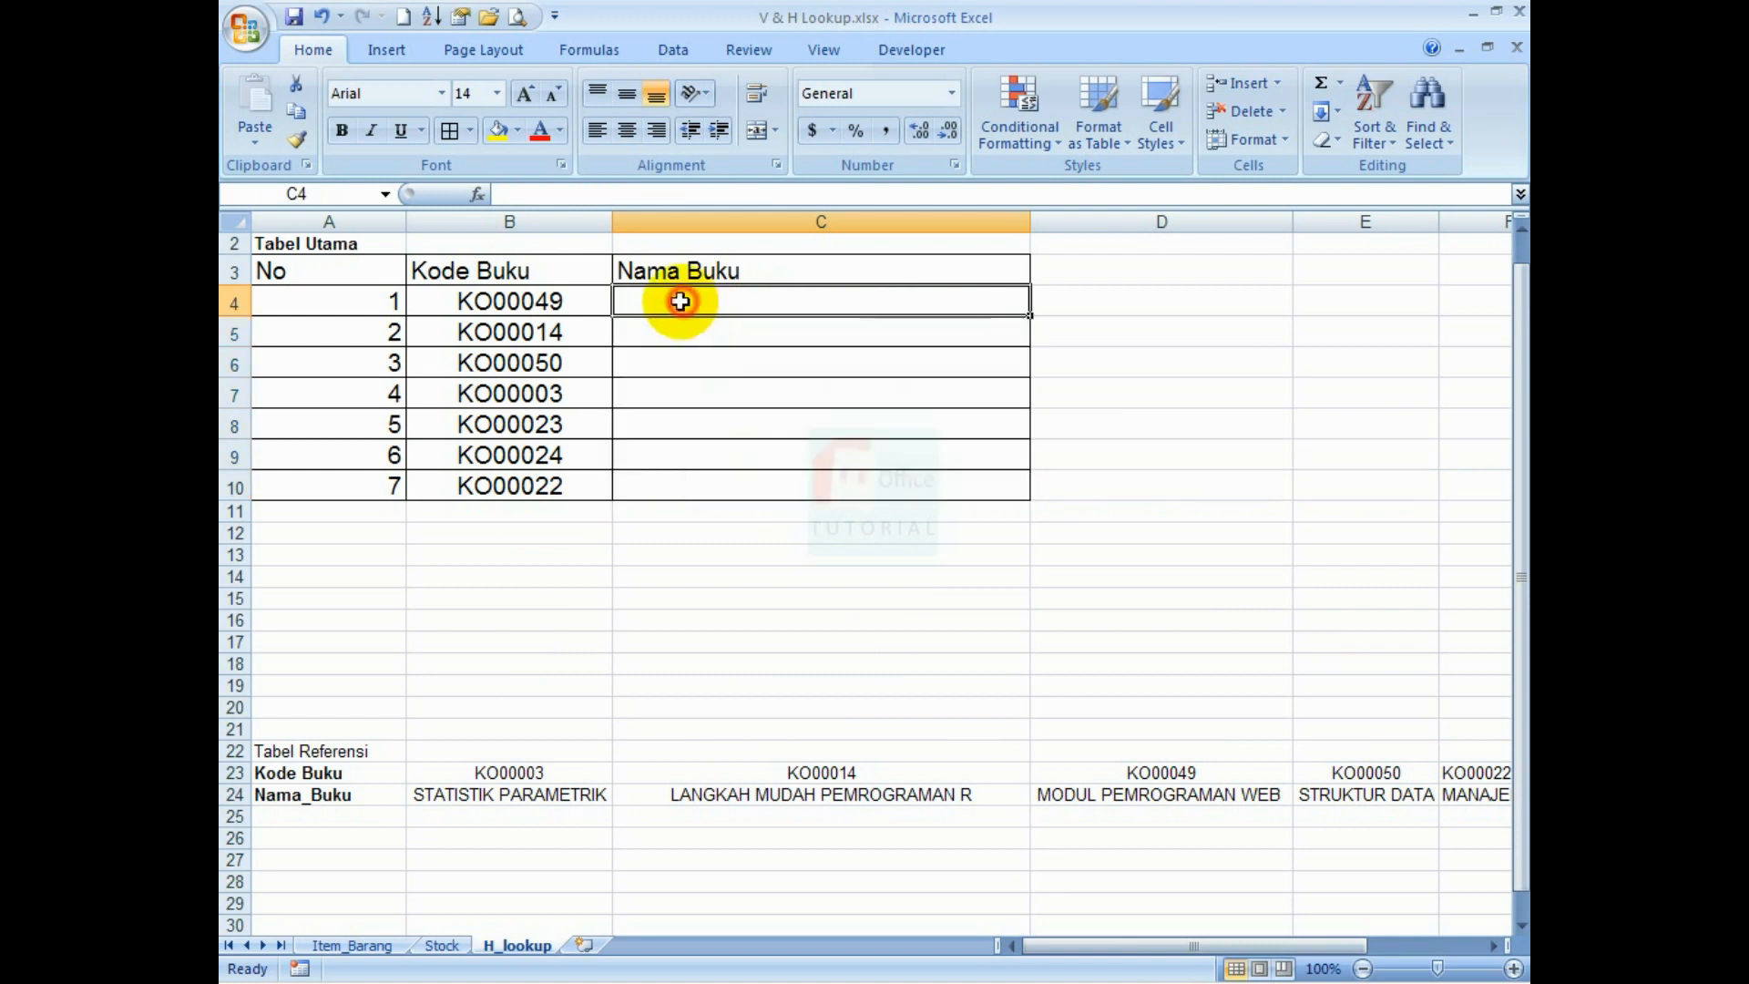
pyautogui.click(476, 195)
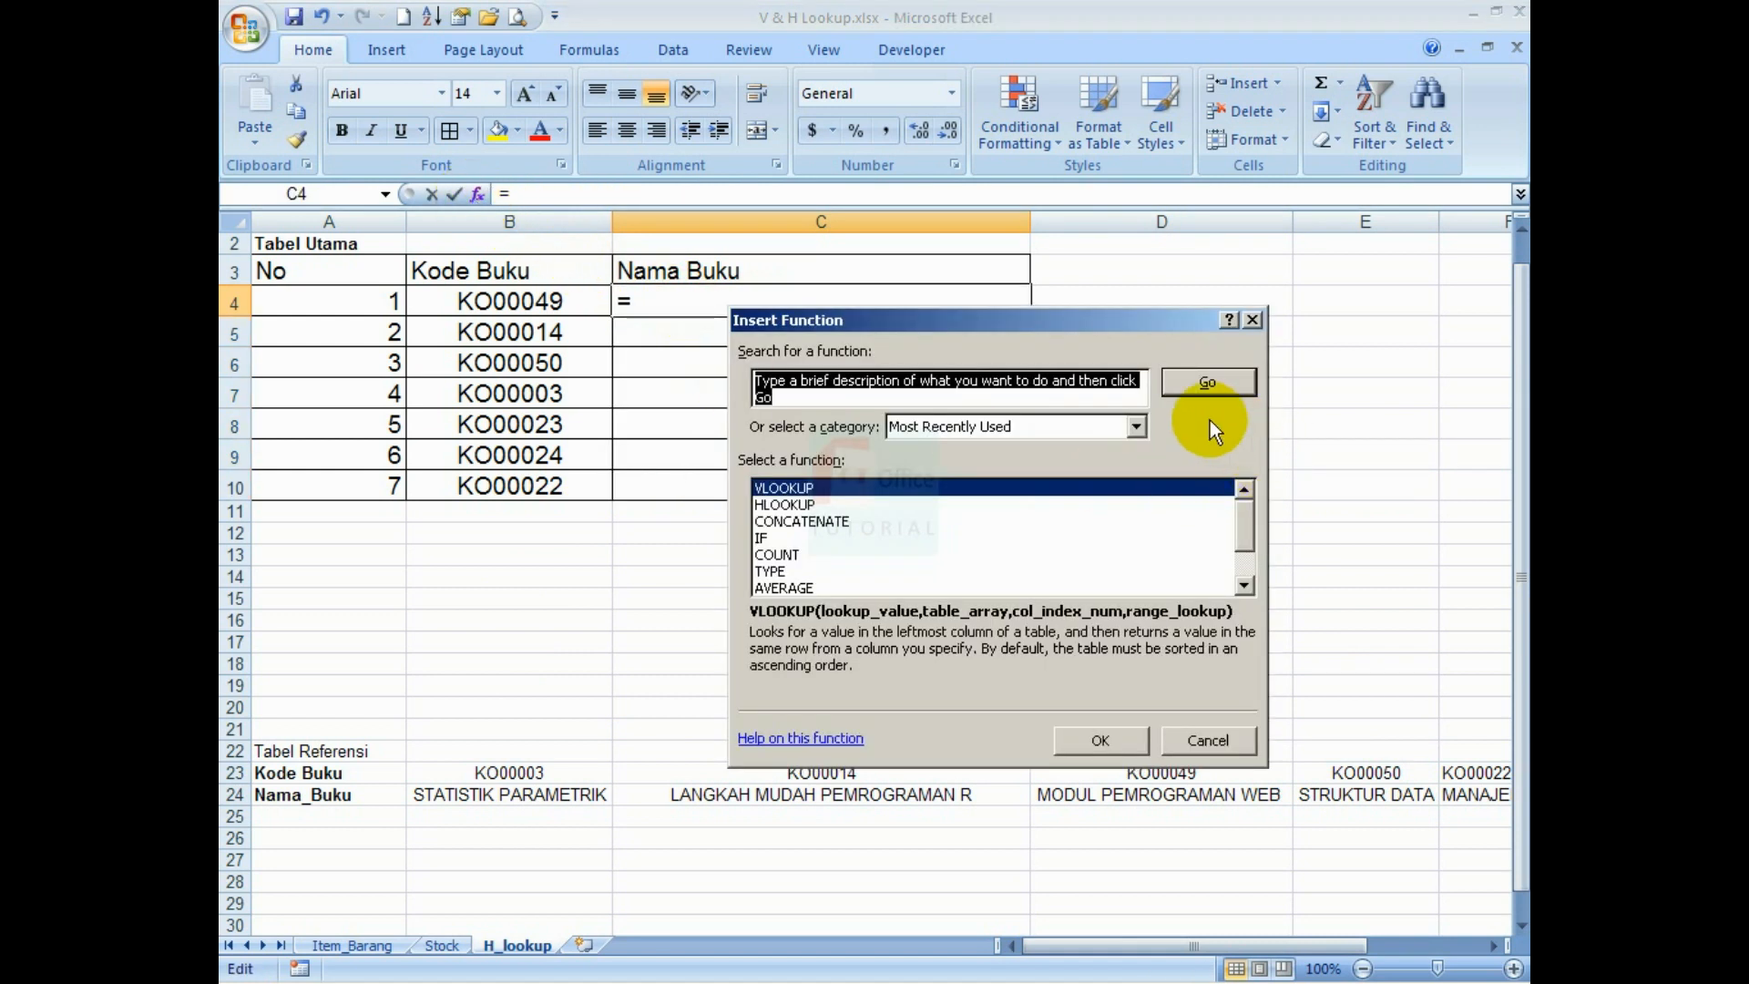
pyautogui.click(1135, 430)
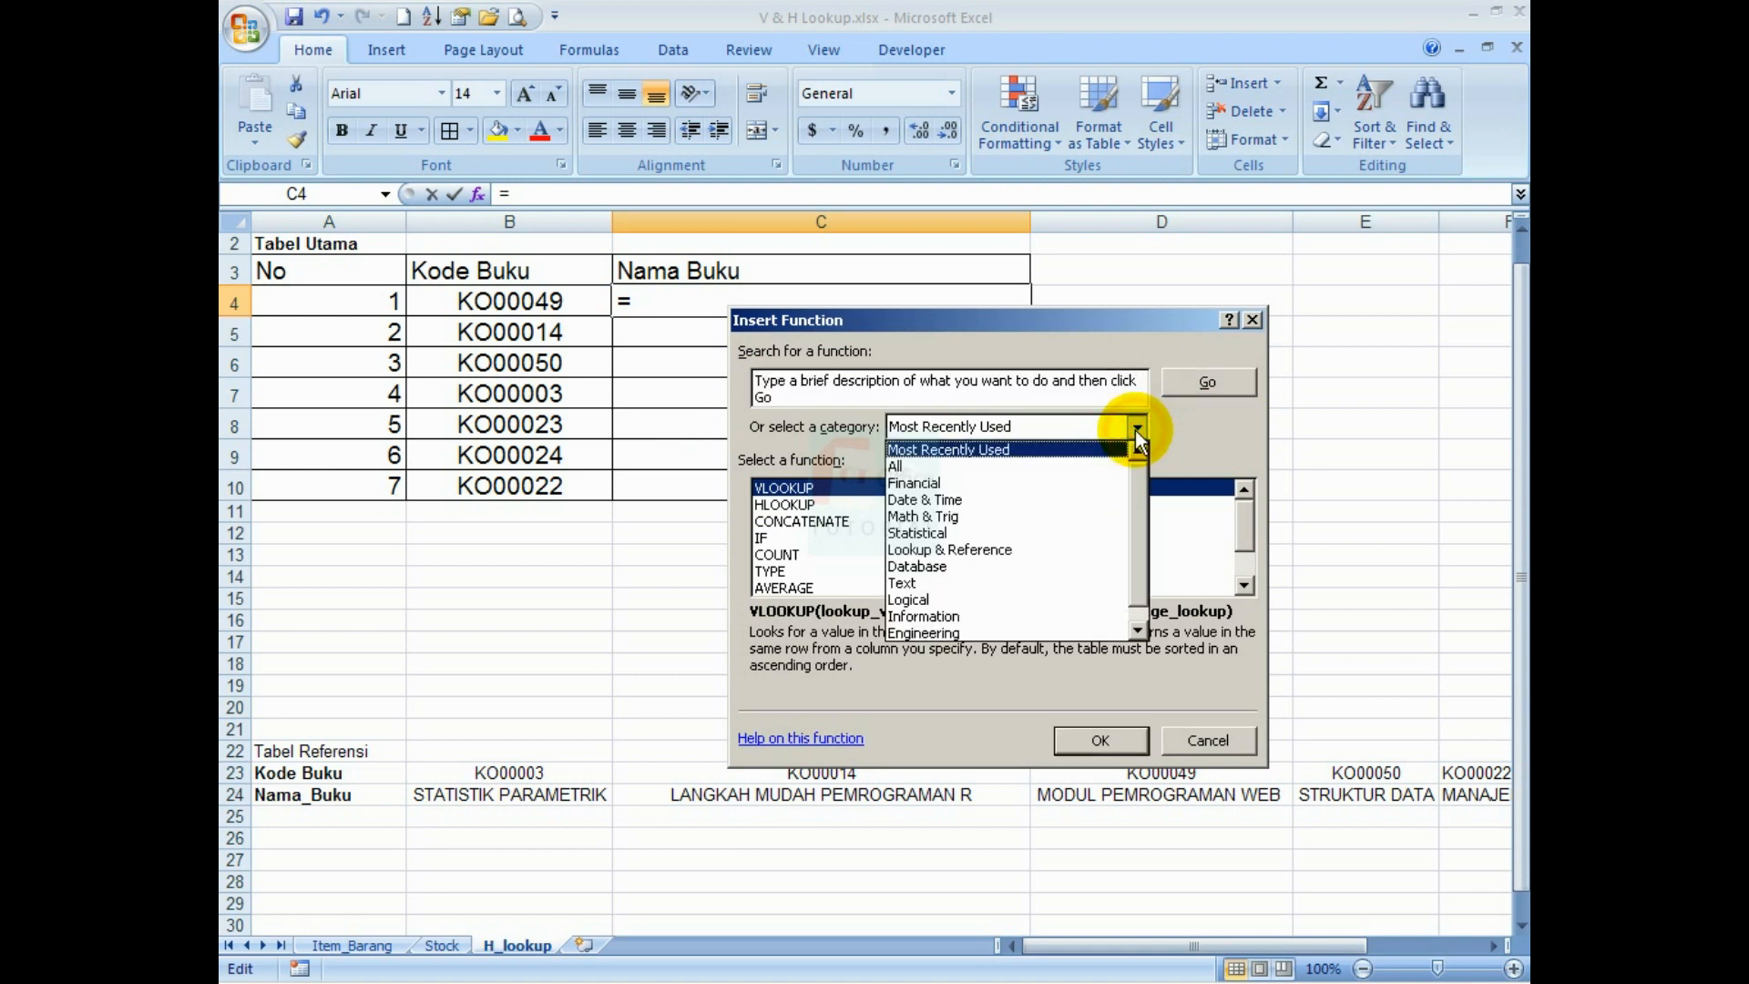
pyautogui.click(984, 549)
pyautogui.click(785, 560)
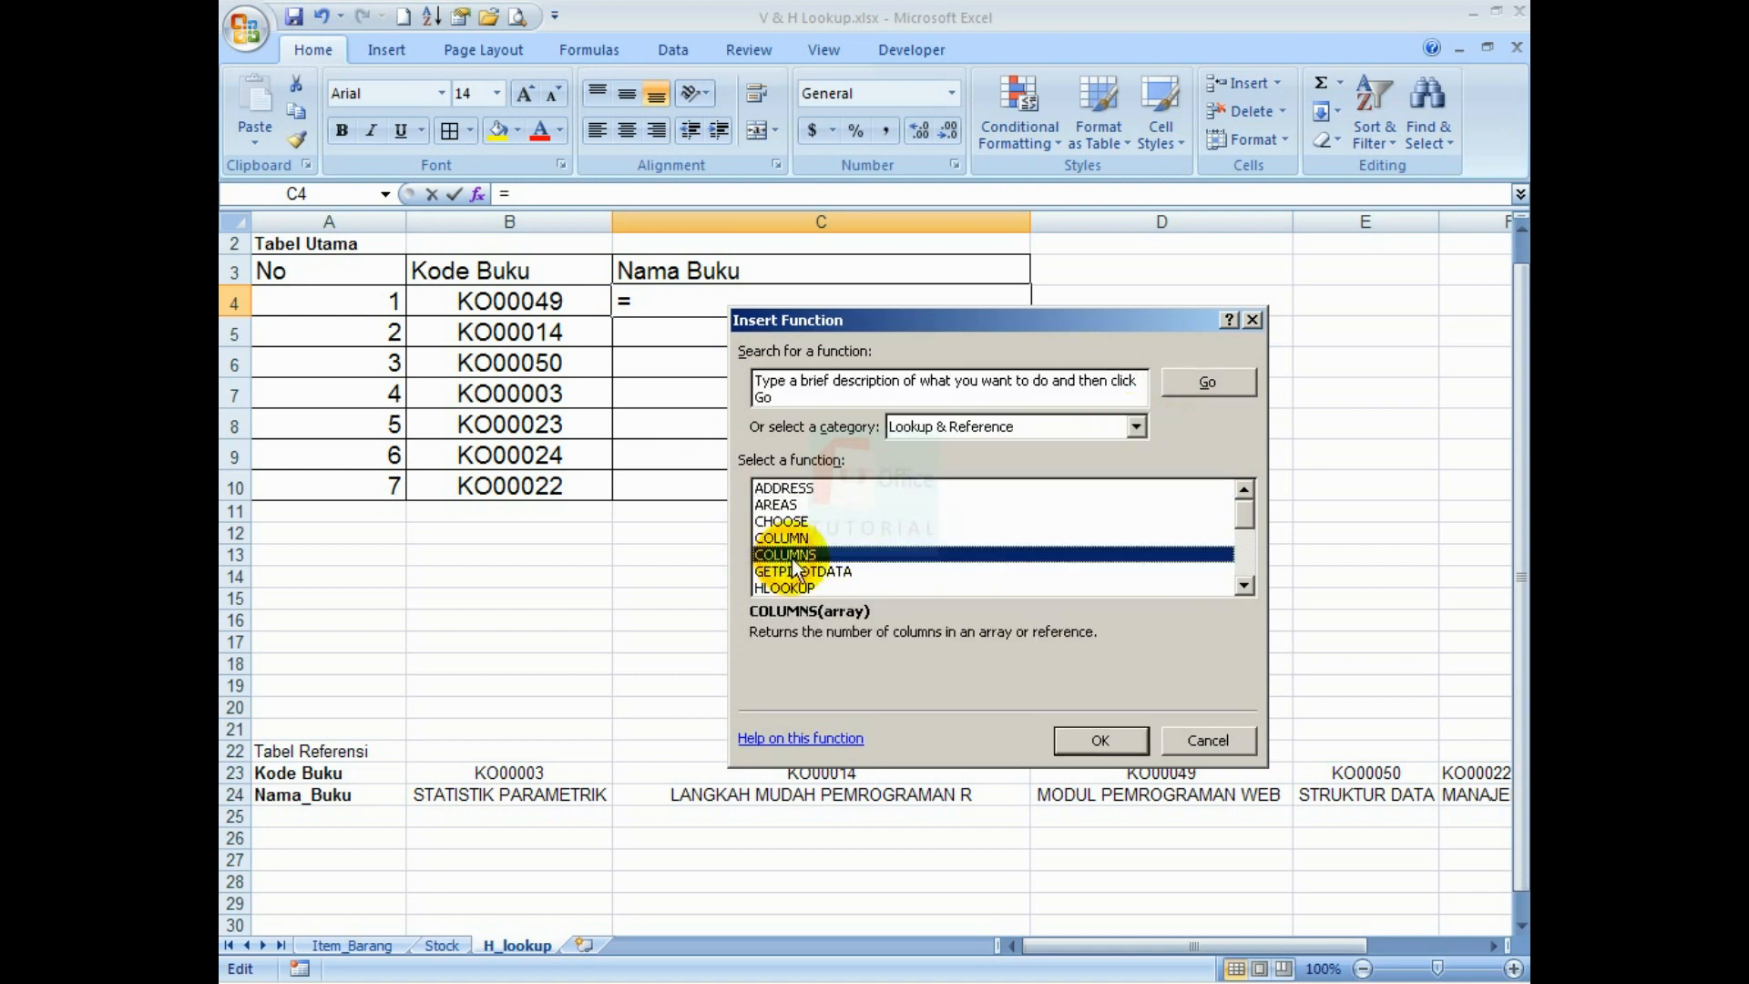
pyautogui.scroll(-3, 792, 559)
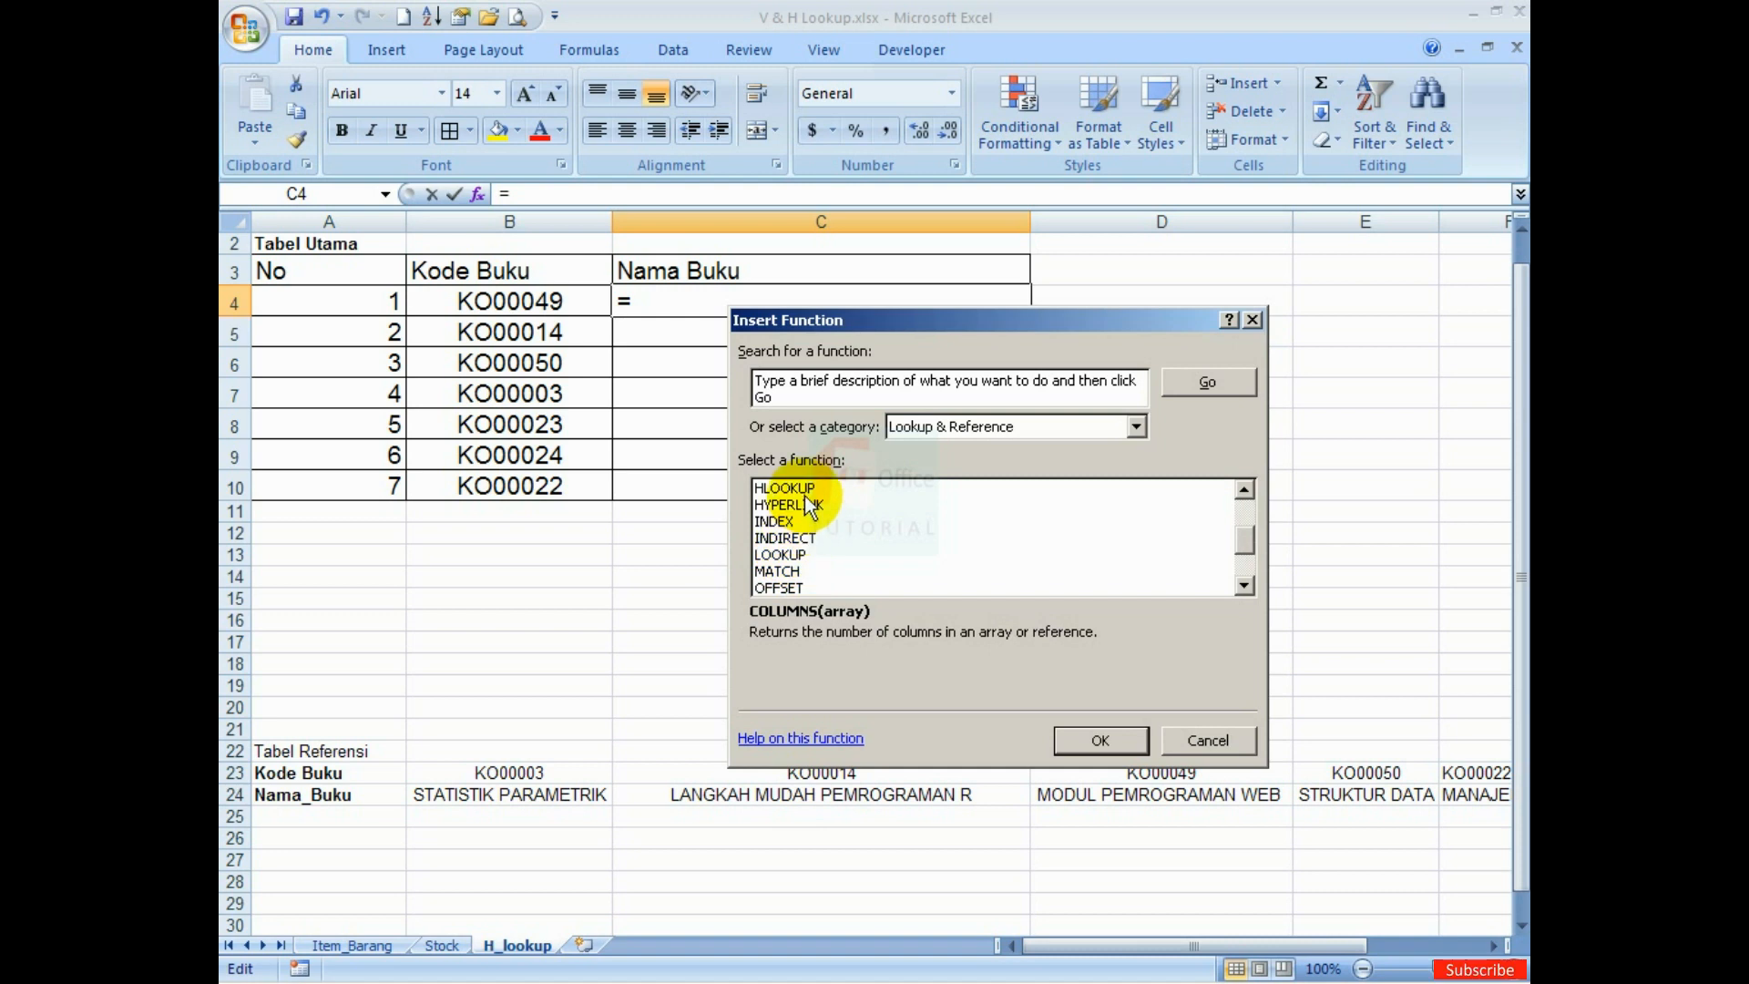
pyautogui.scroll(-2, 807, 524)
pyautogui.click(790, 587)
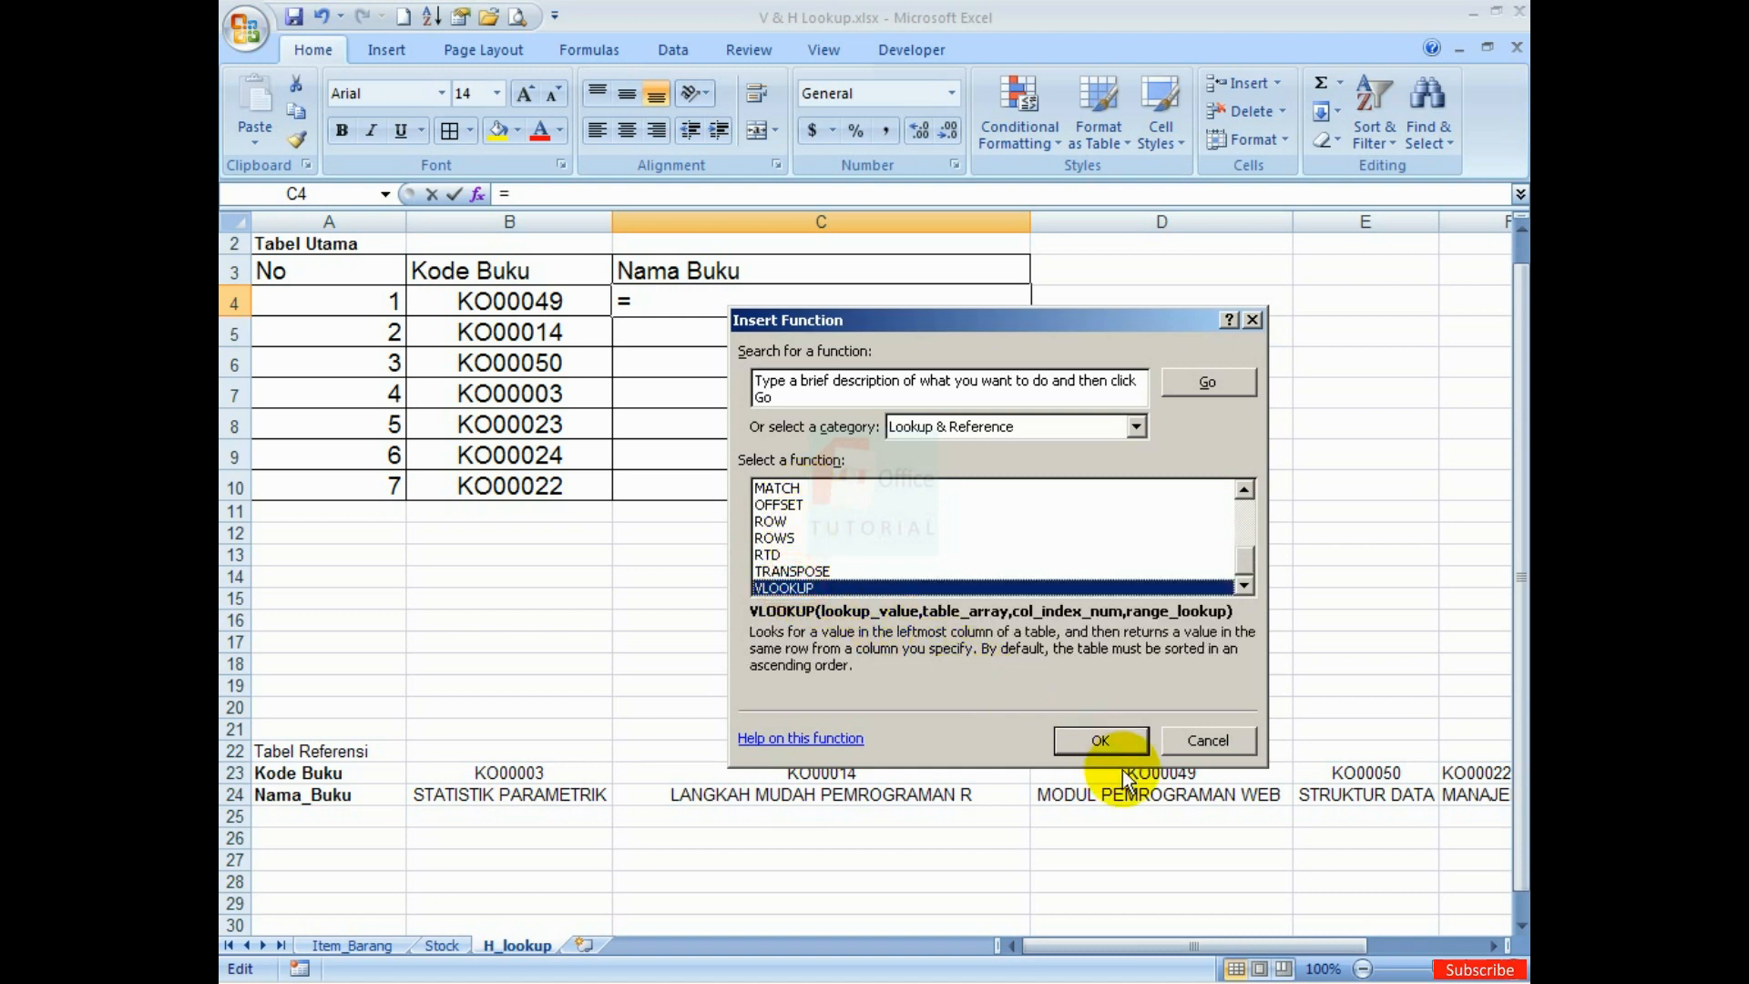
pyautogui.click(1101, 740)
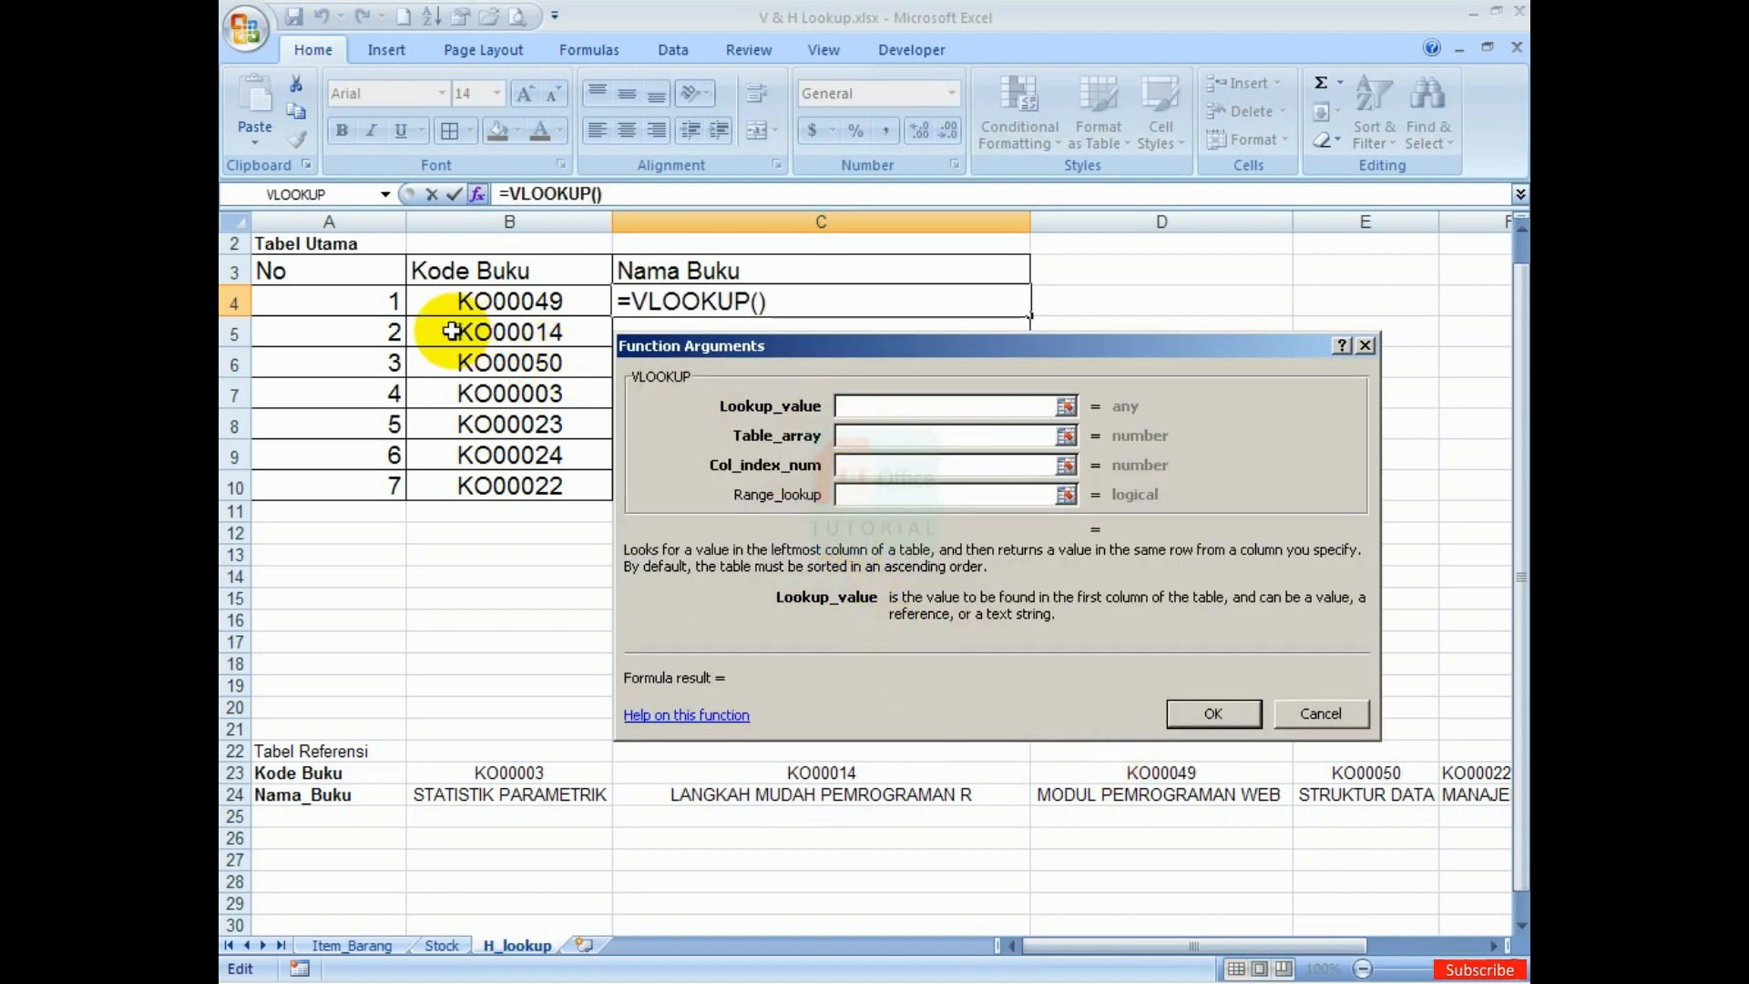
# Set the lookup value to B4 and the table array to the absolute range $B$23:$K$24
pyautogui.click(860, 436)
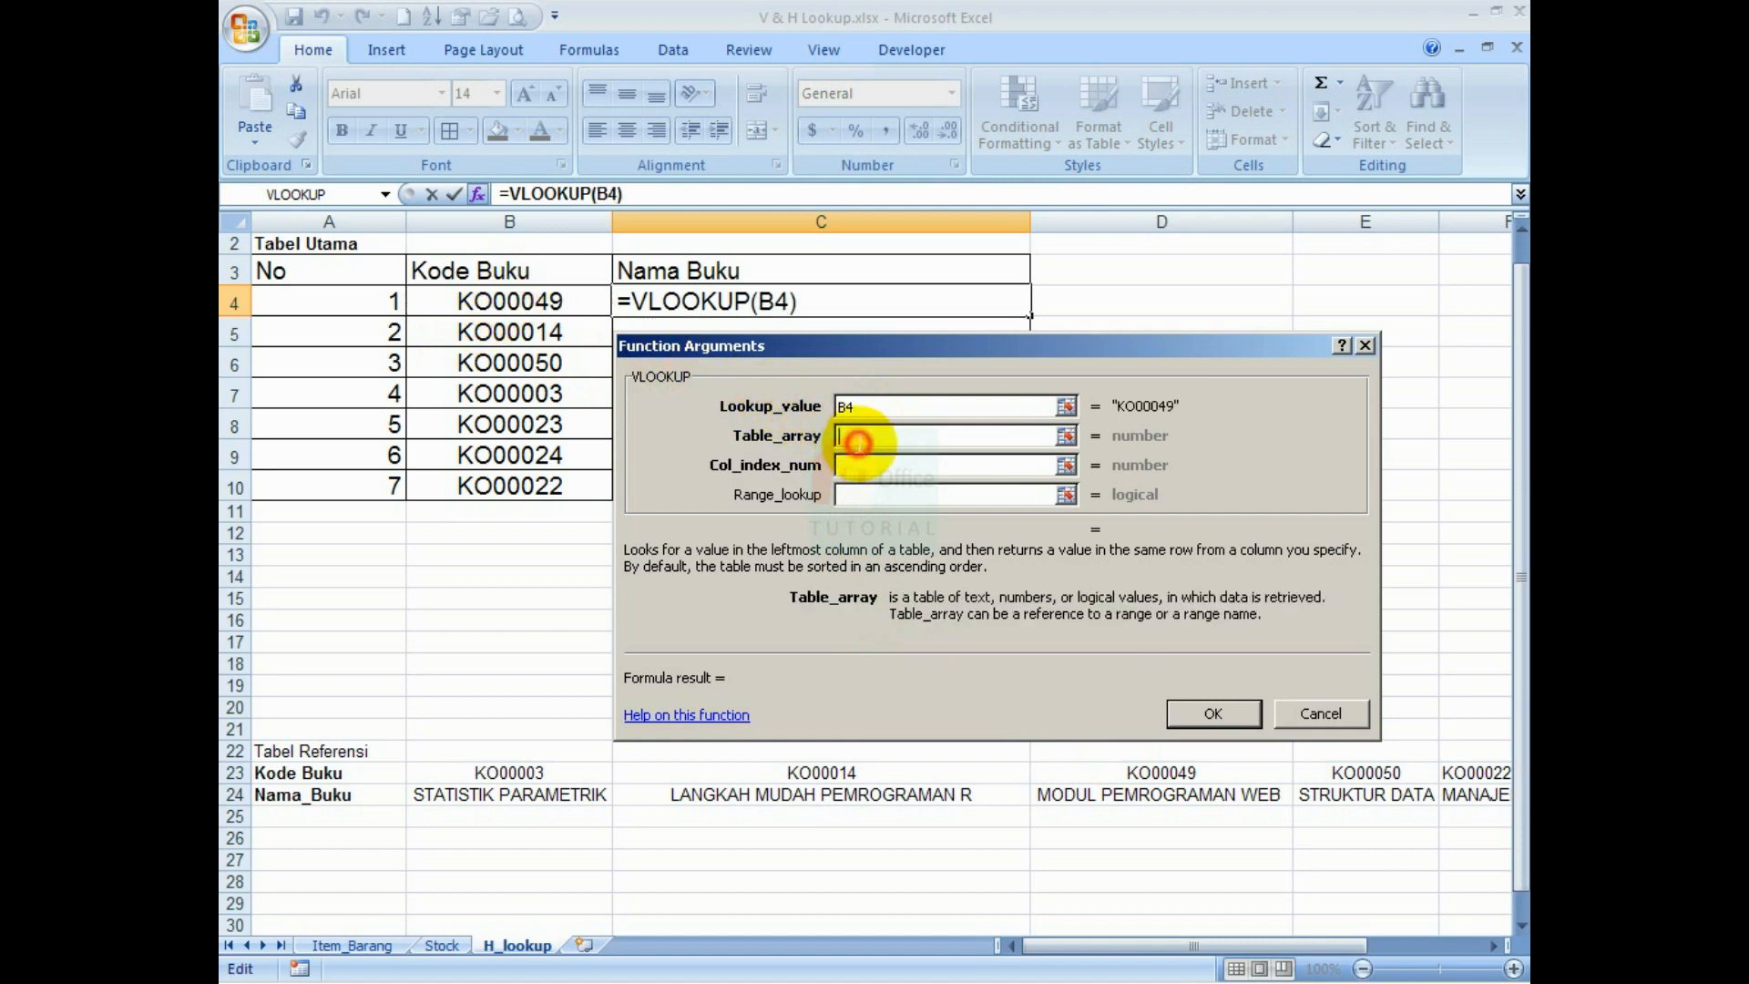
pyautogui.moveTo(547, 773); pyautogui.dragTo(1247, 795)
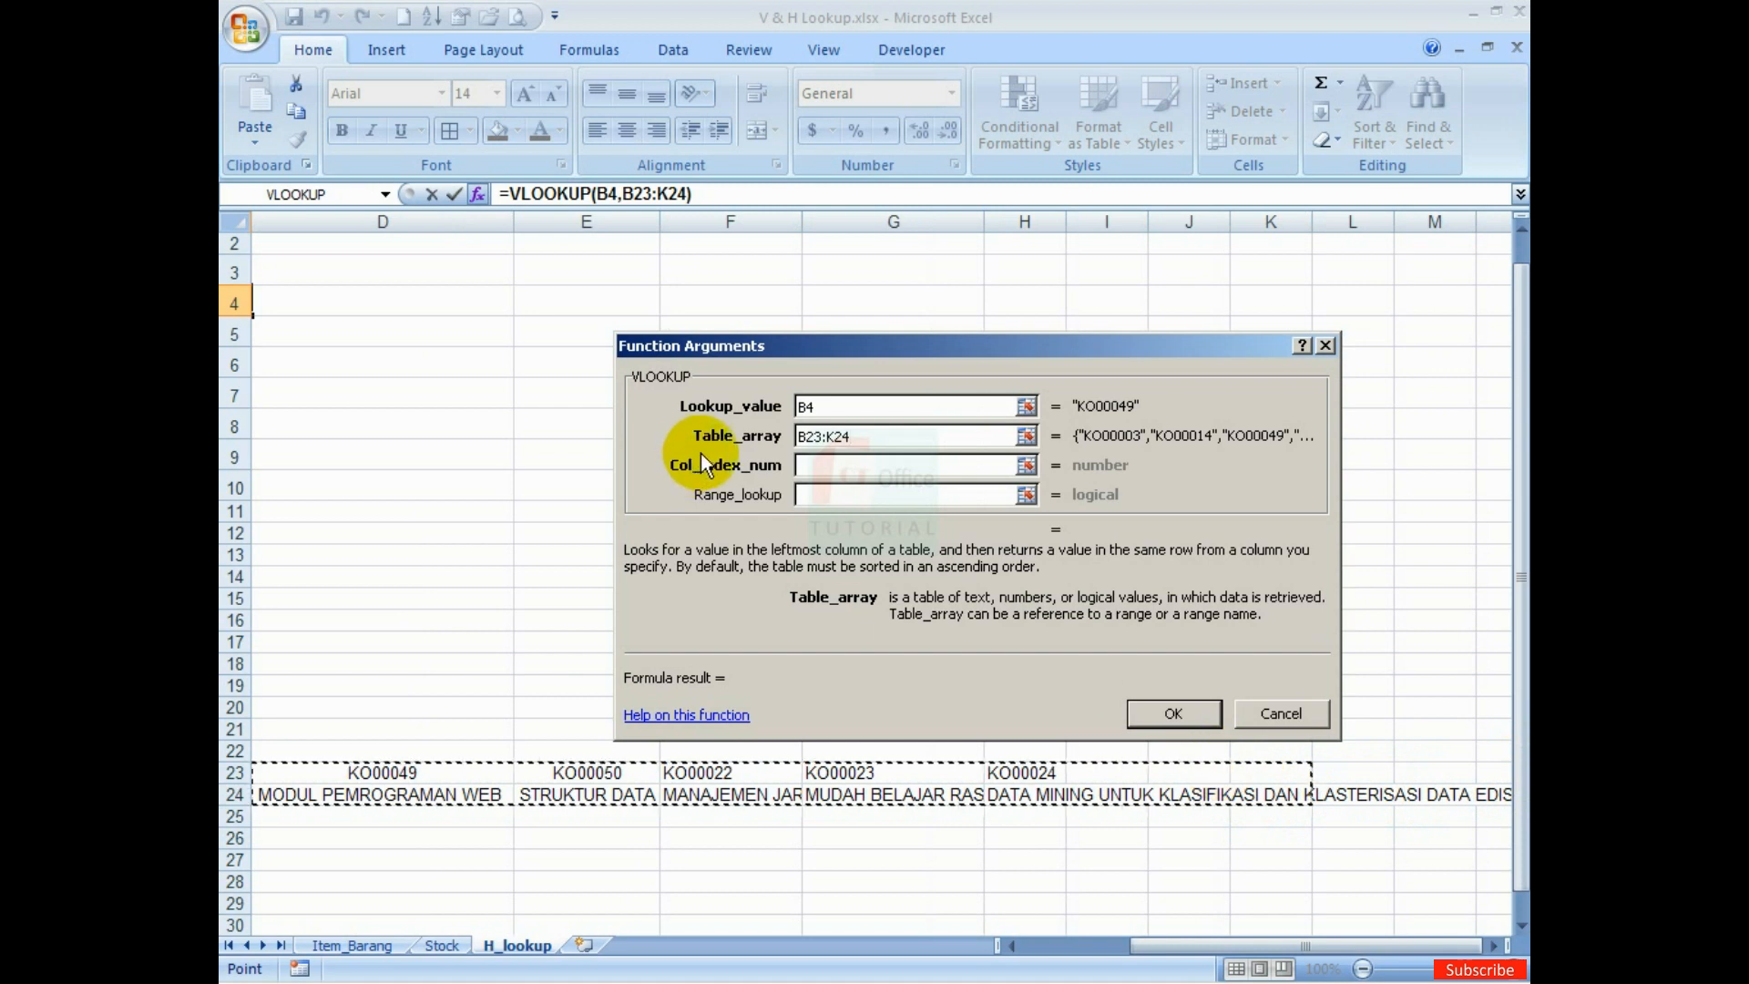
pyautogui.press('F4')
# Set the column index number to 2 and the range lookup to 0, and enter the function in C4
pyautogui.click(814, 469)
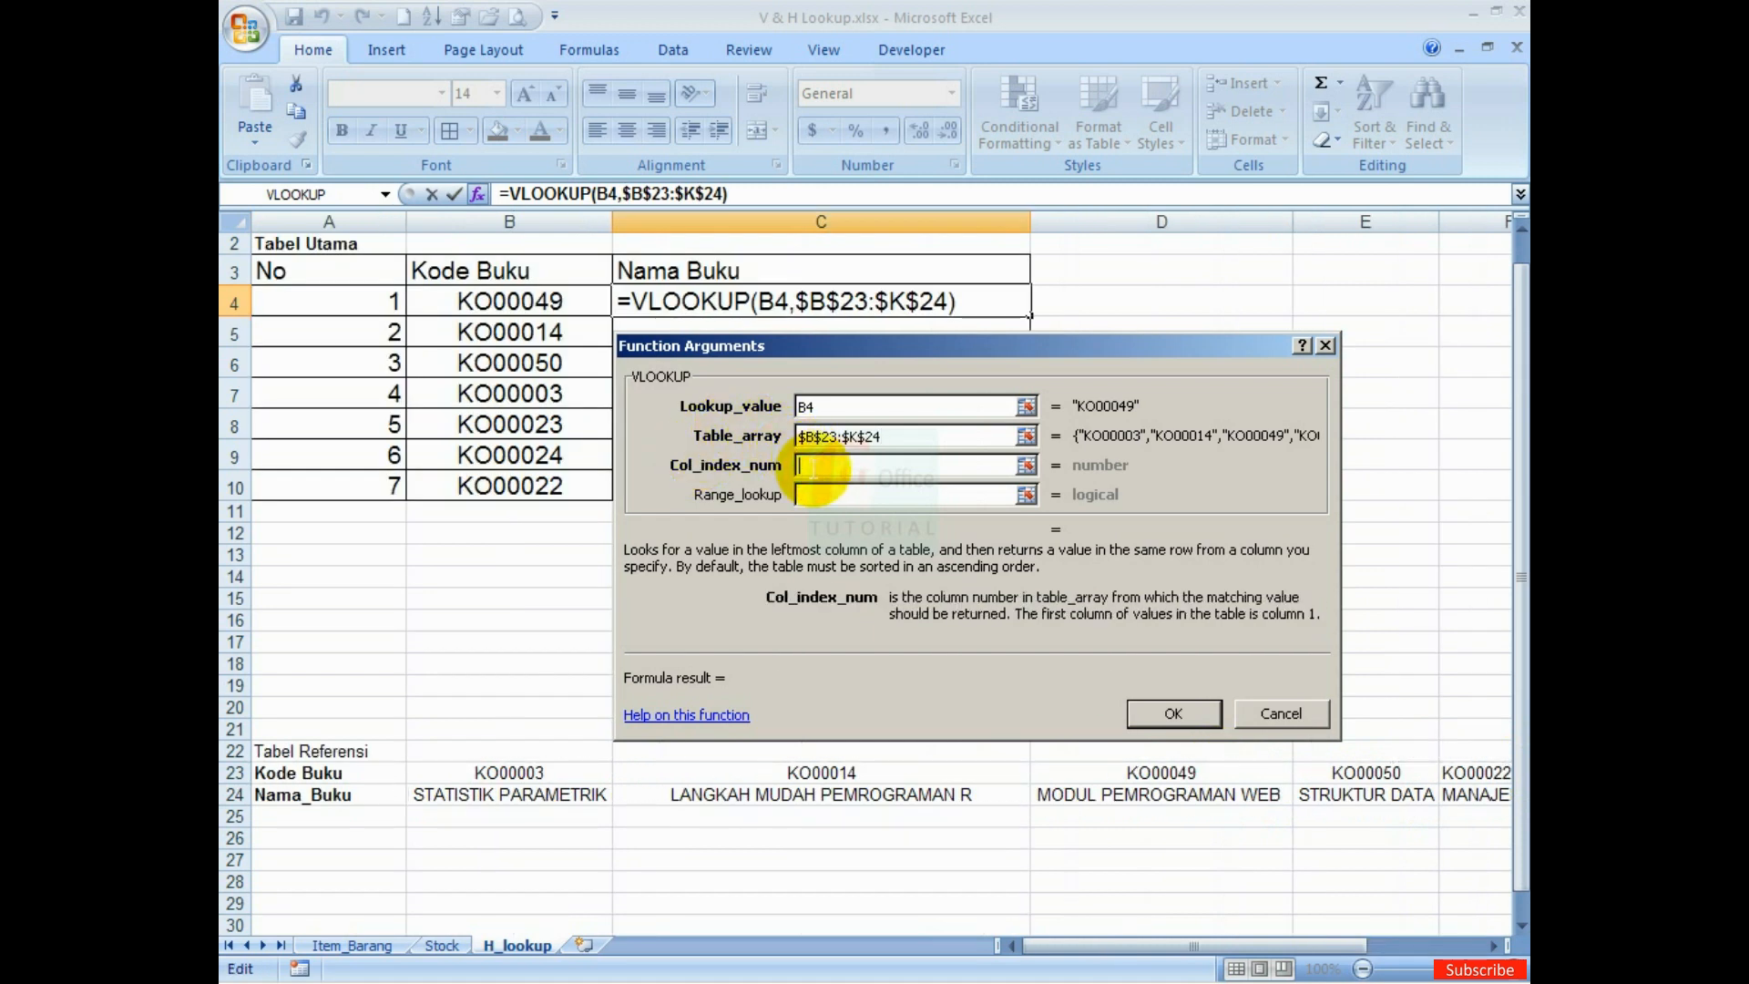
pyautogui.click(234, 795)
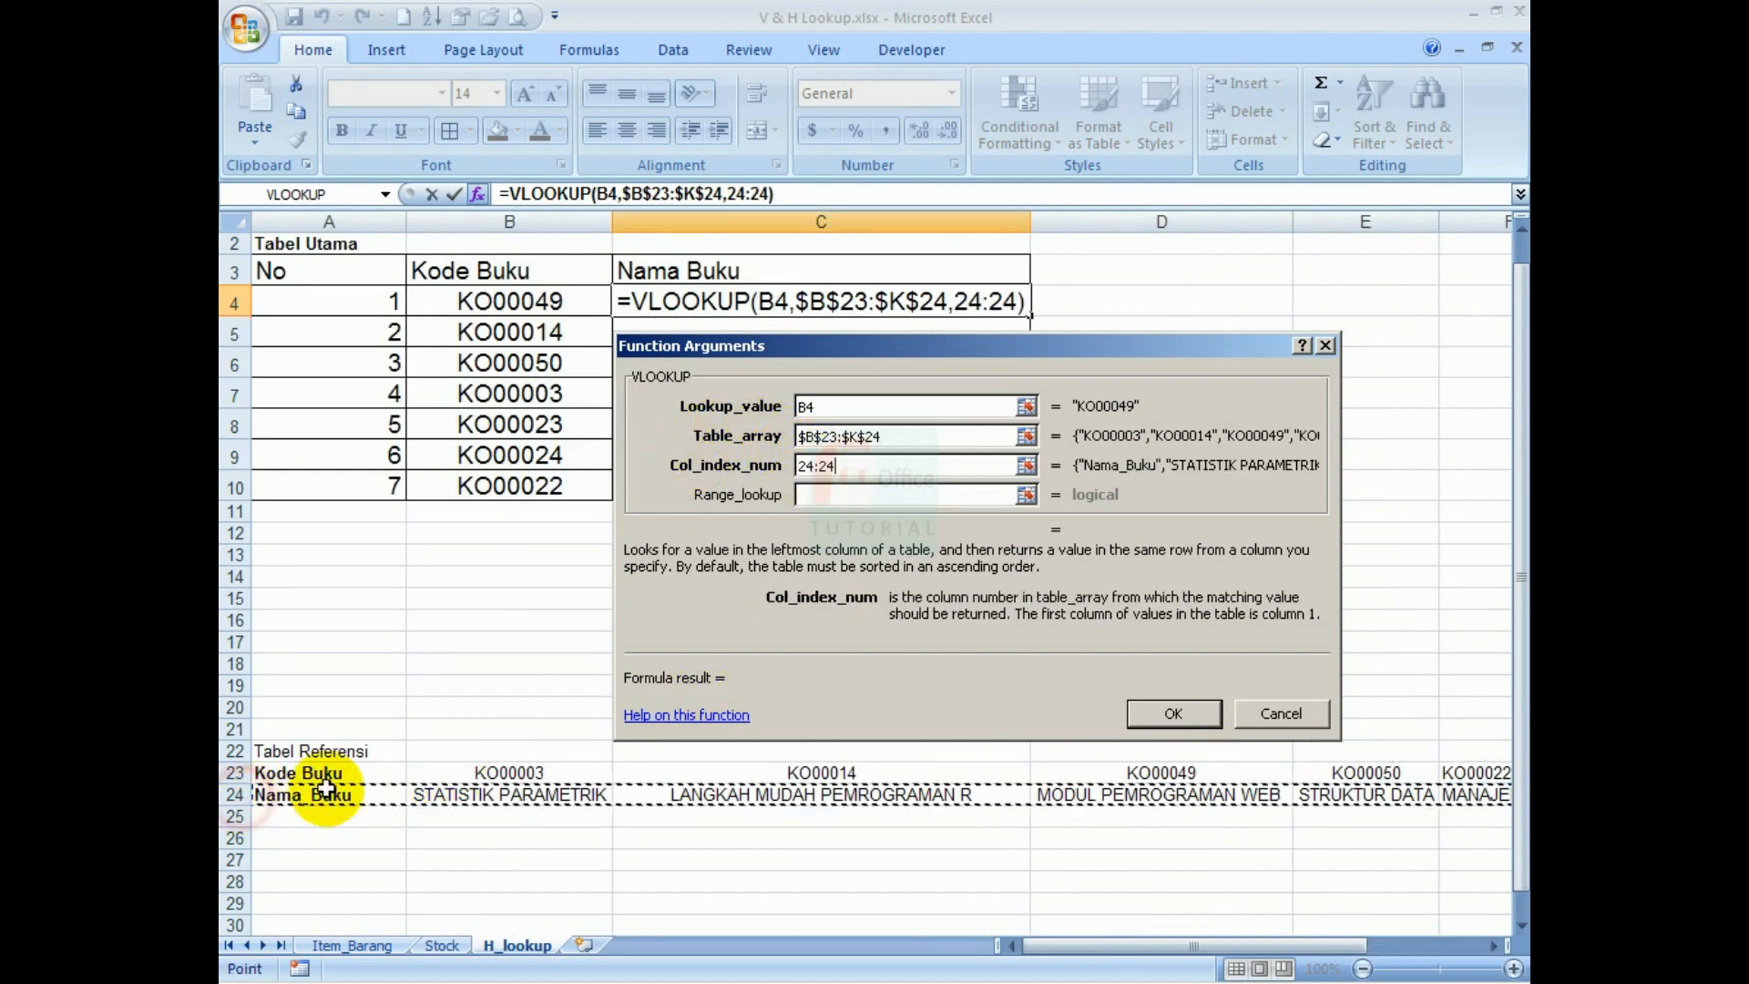
pyautogui.click(855, 472)
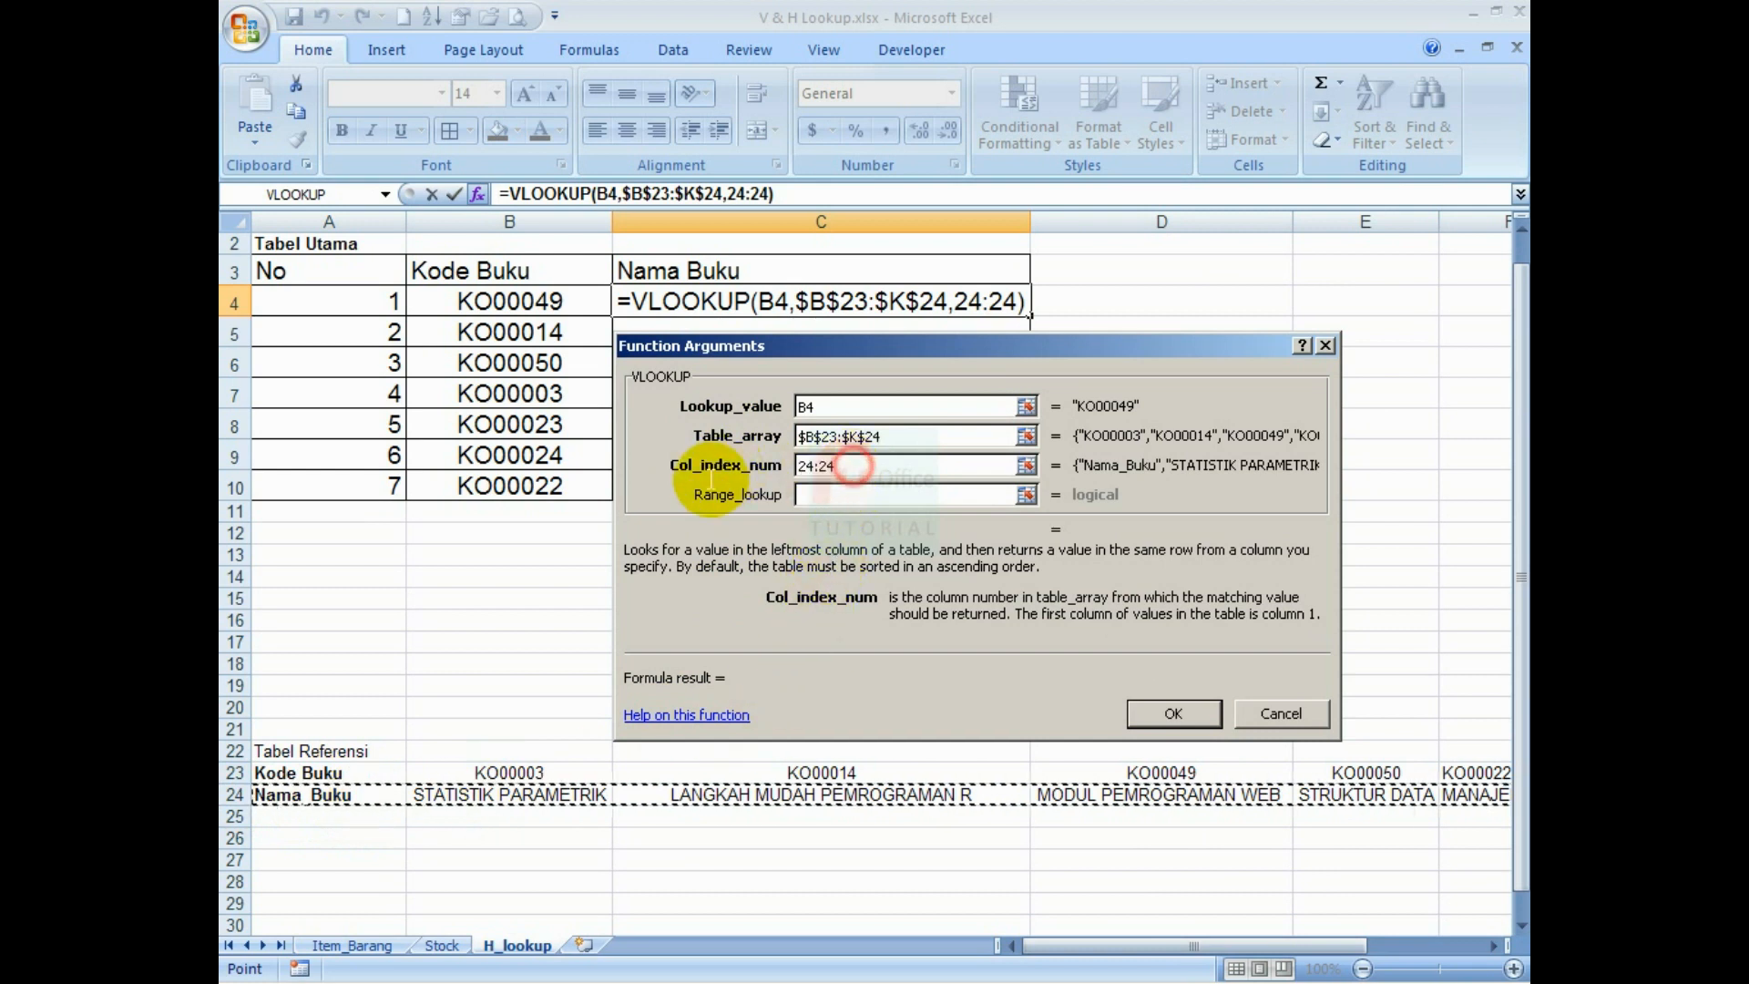
pyautogui.moveTo(860, 471); pyautogui.dragTo(785, 468)
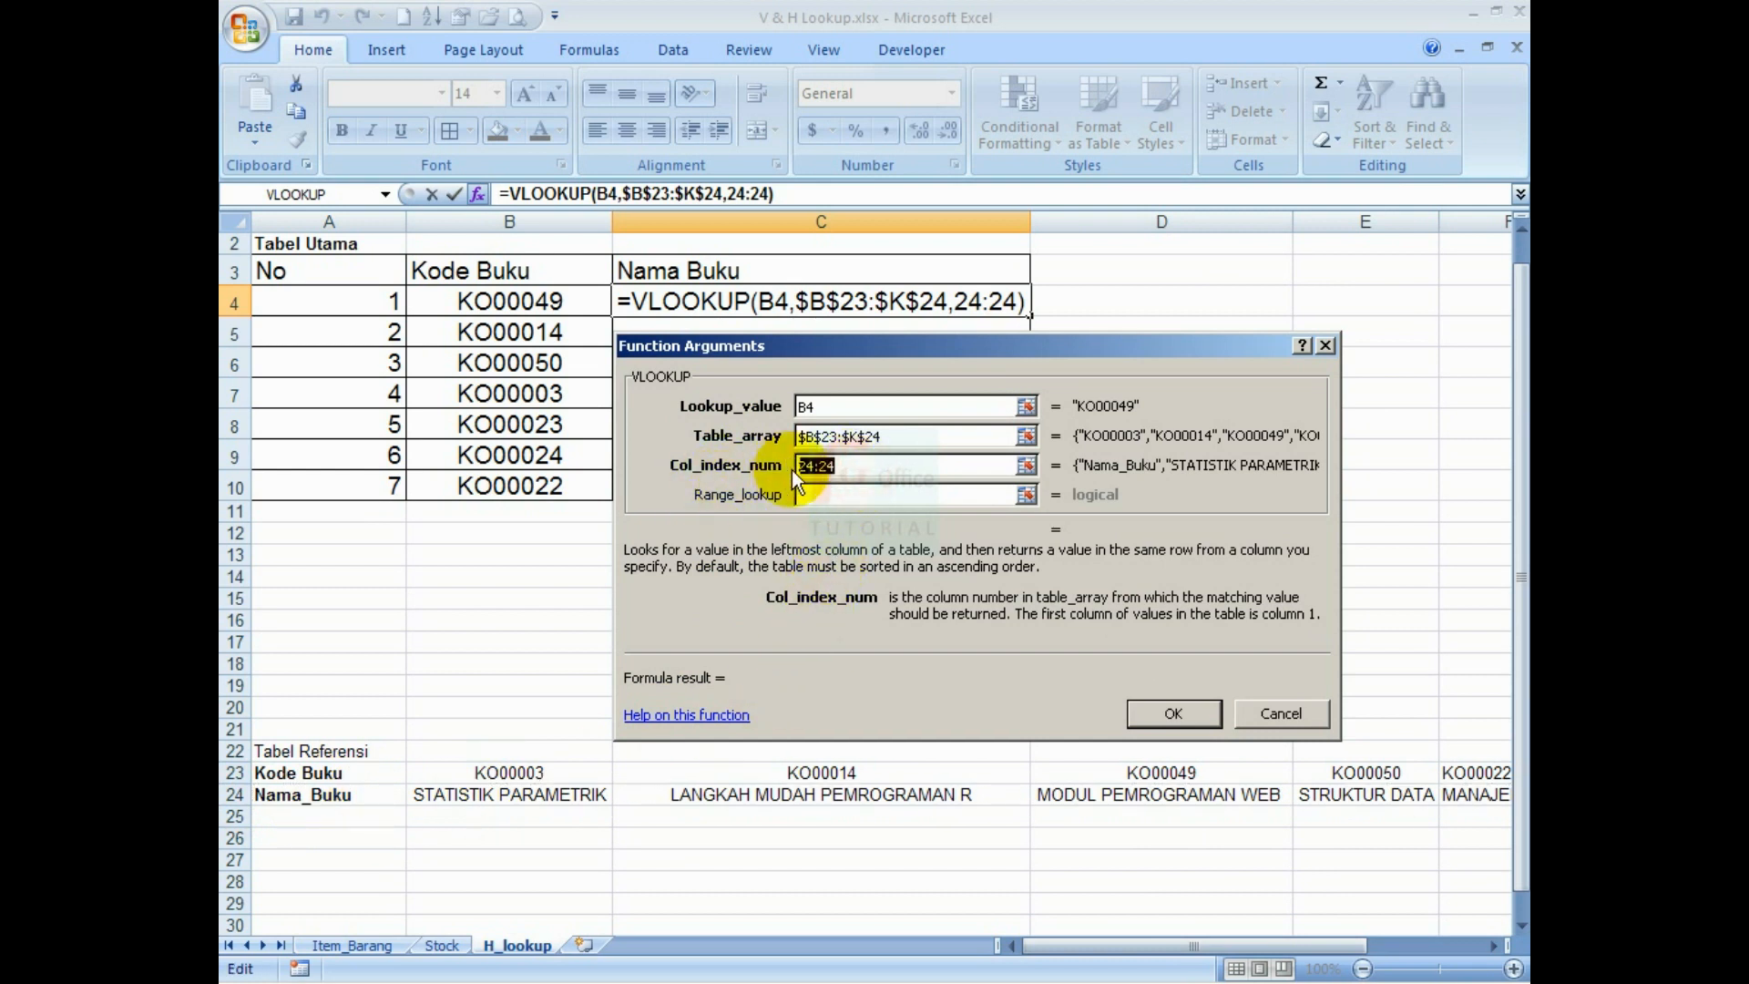
pyautogui.write('2')
pyautogui.click(800, 495)
pyautogui.write('0')
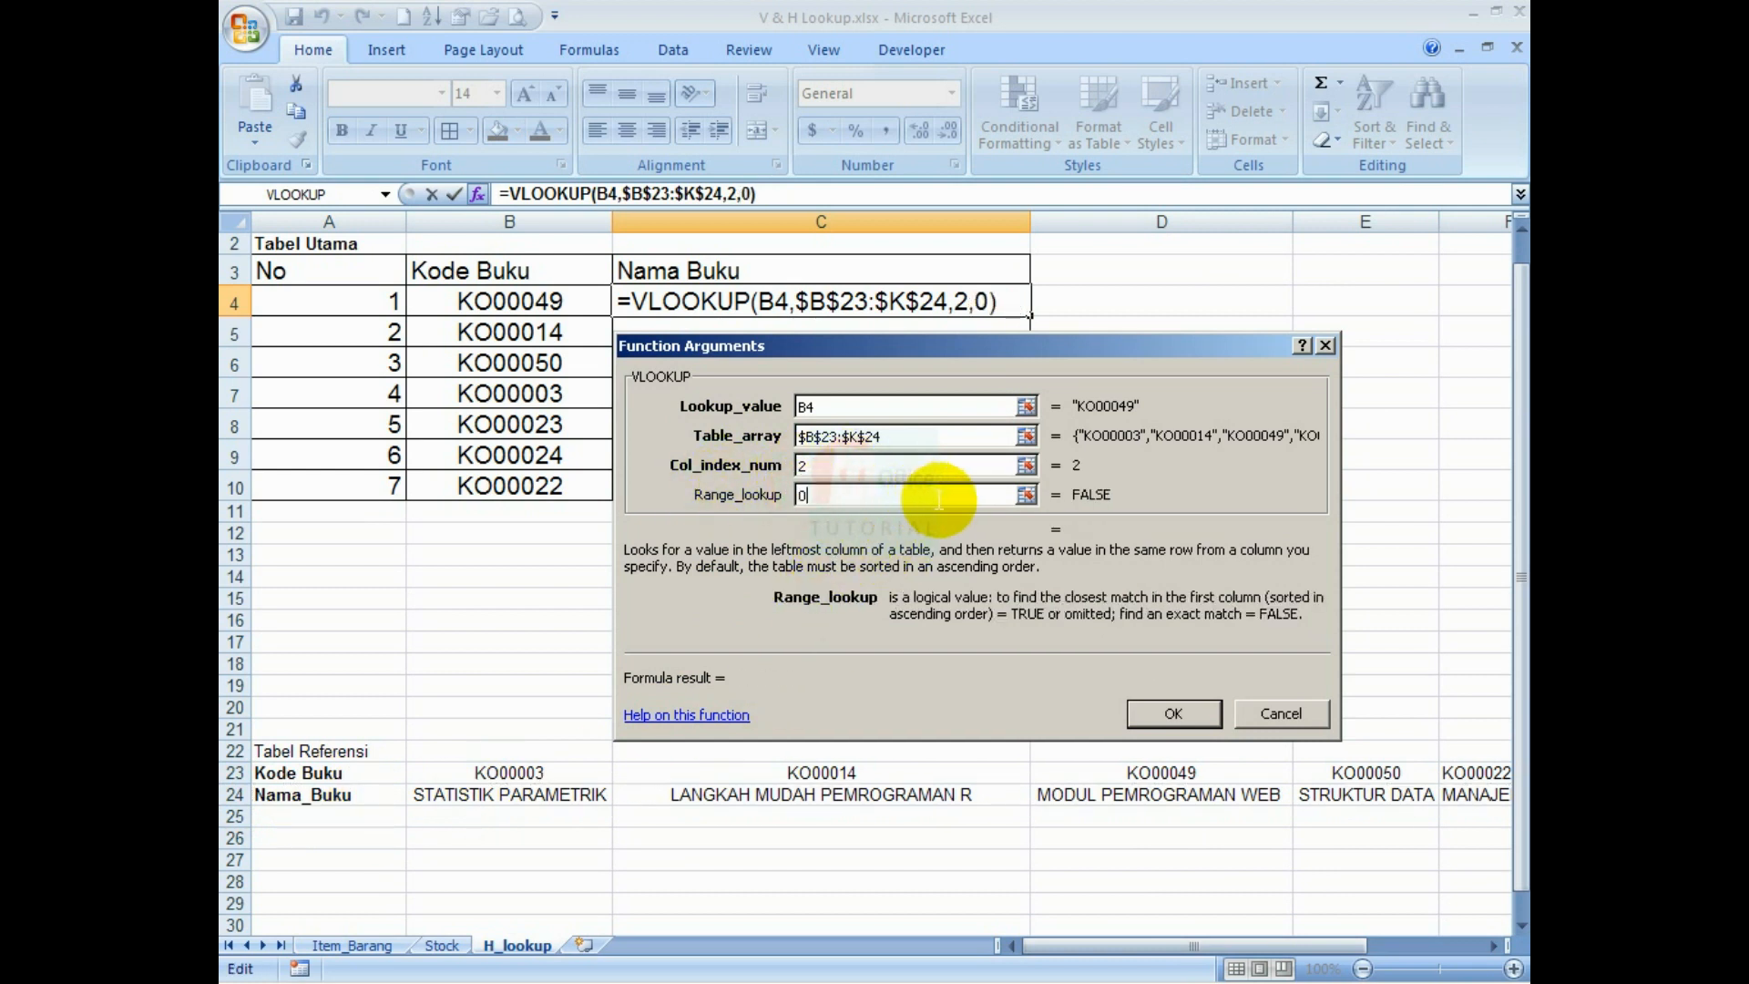
pyautogui.click(1173, 713)
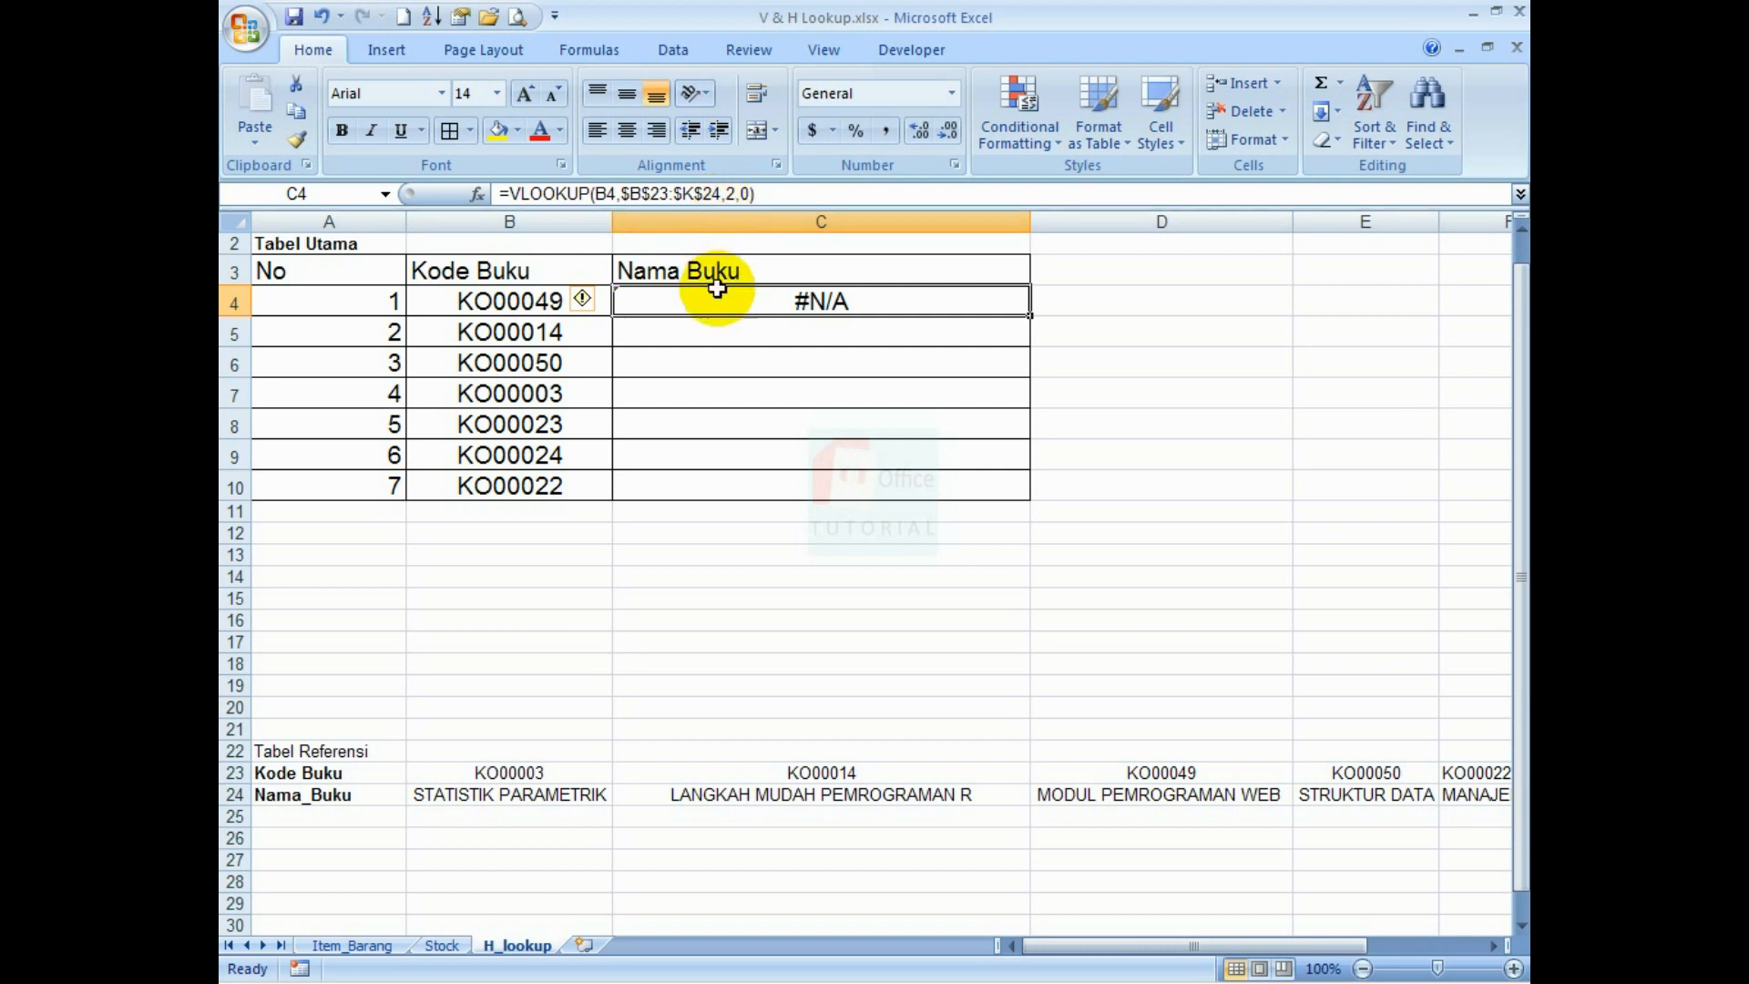
# Change VLOOKUP to HLOOKUP in the C4 formula and copy it down through C10
pyautogui.click(518, 194)
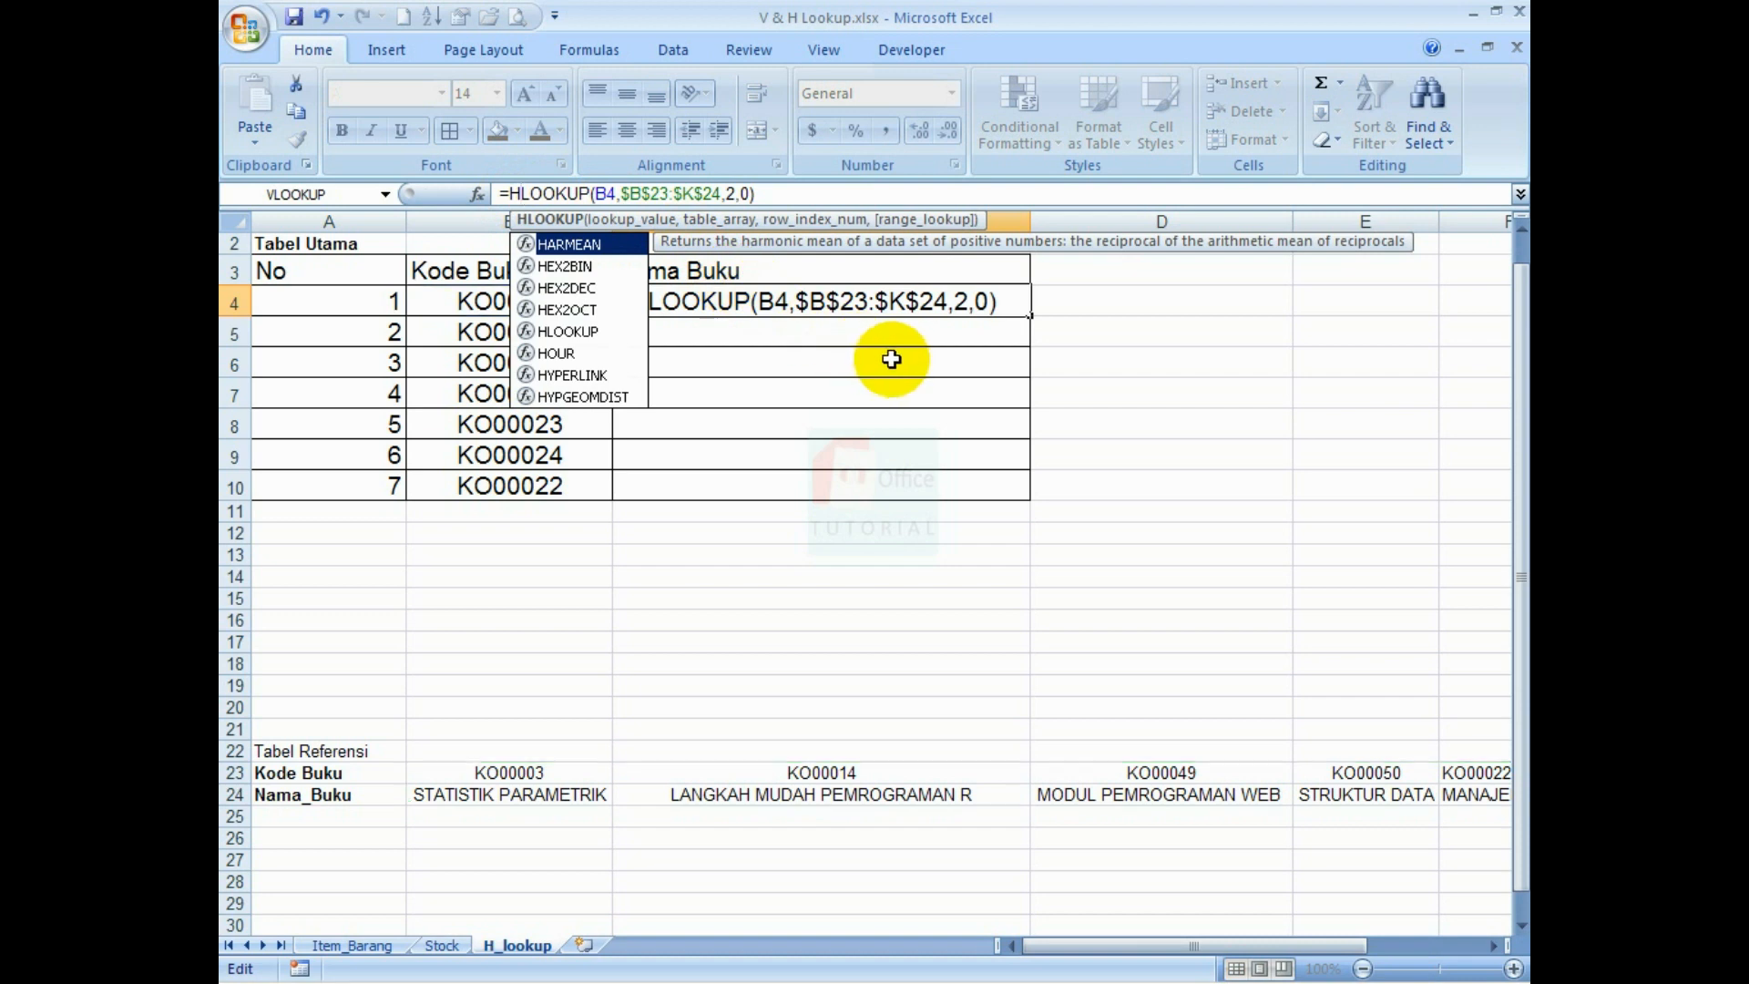
pyautogui.press('Return')
pyautogui.click(851, 299)
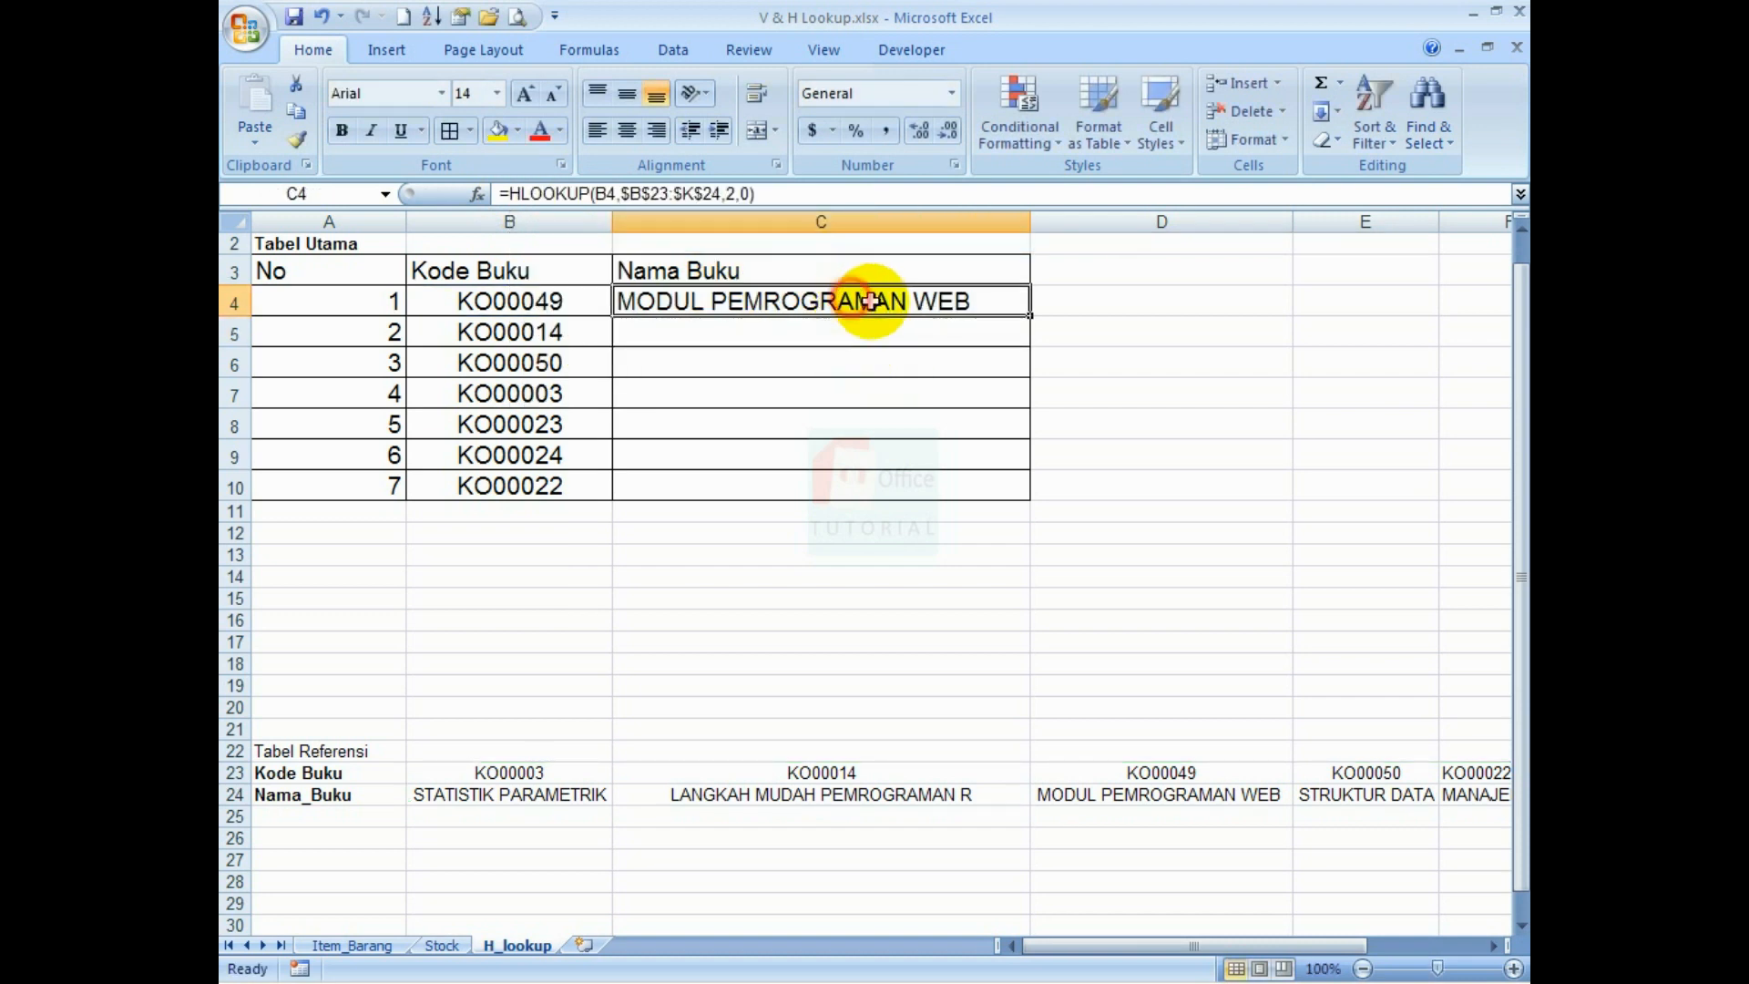
pyautogui.moveTo(1026, 316); pyautogui.dragTo(1027, 496)
pyautogui.click(905, 593)
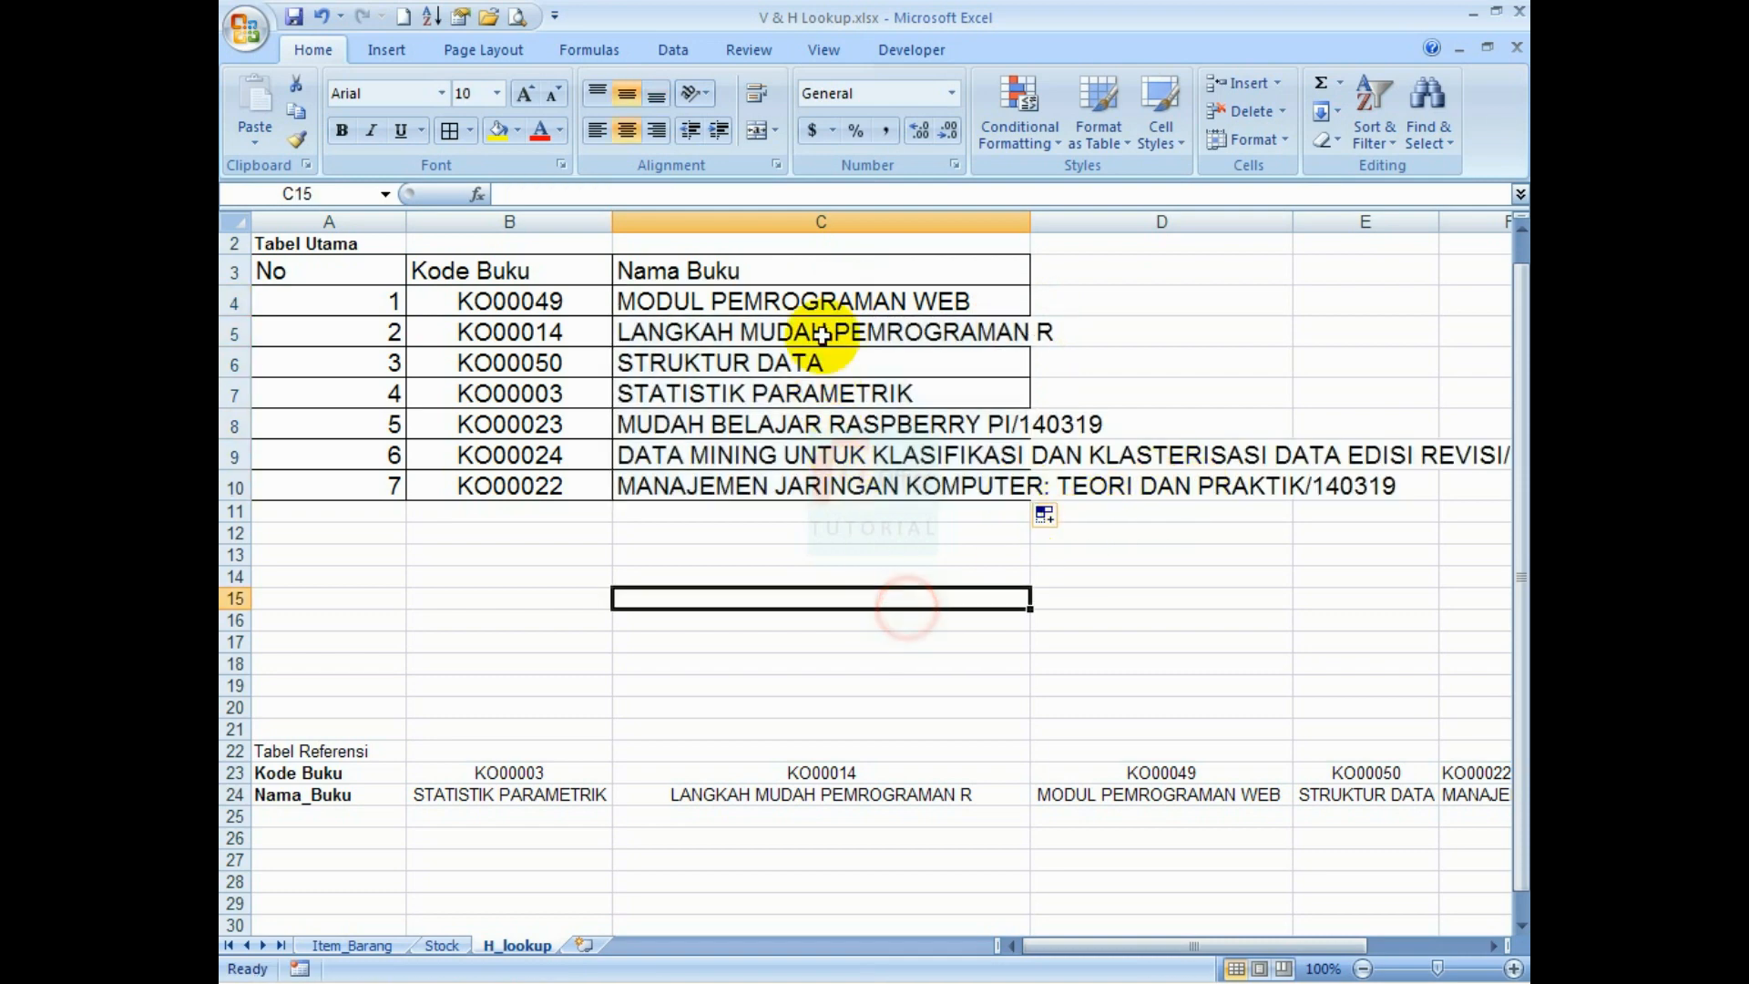
# Review the HLOOKUP results in the Nama Buku column, inspecting C5, C8 and C9, with the sheet zoomed out to 85%
pyautogui.click(801, 332)
pyautogui.click(800, 424)
pyautogui.click(730, 460)
pyautogui.click(734, 532)
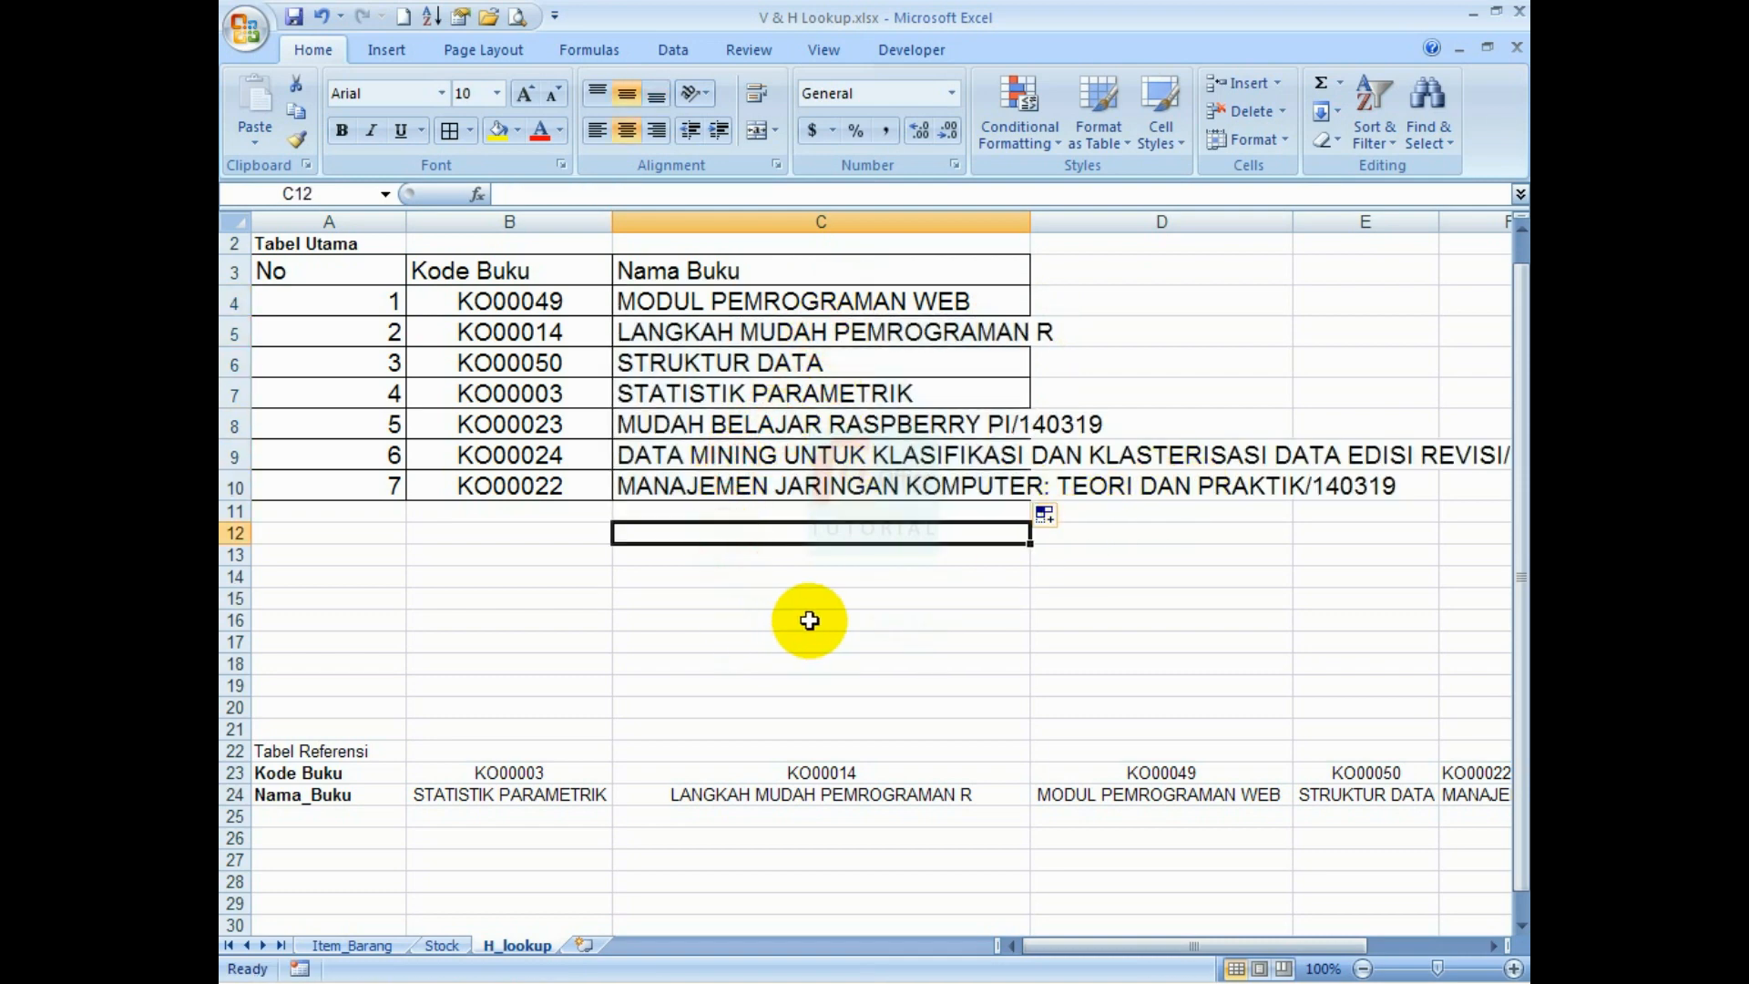
pyautogui.keyDown('ctrl'); pyautogui.scroll(-1, 877, 626); pyautogui.keyUp('ctrl')
pyautogui.click(799, 583)
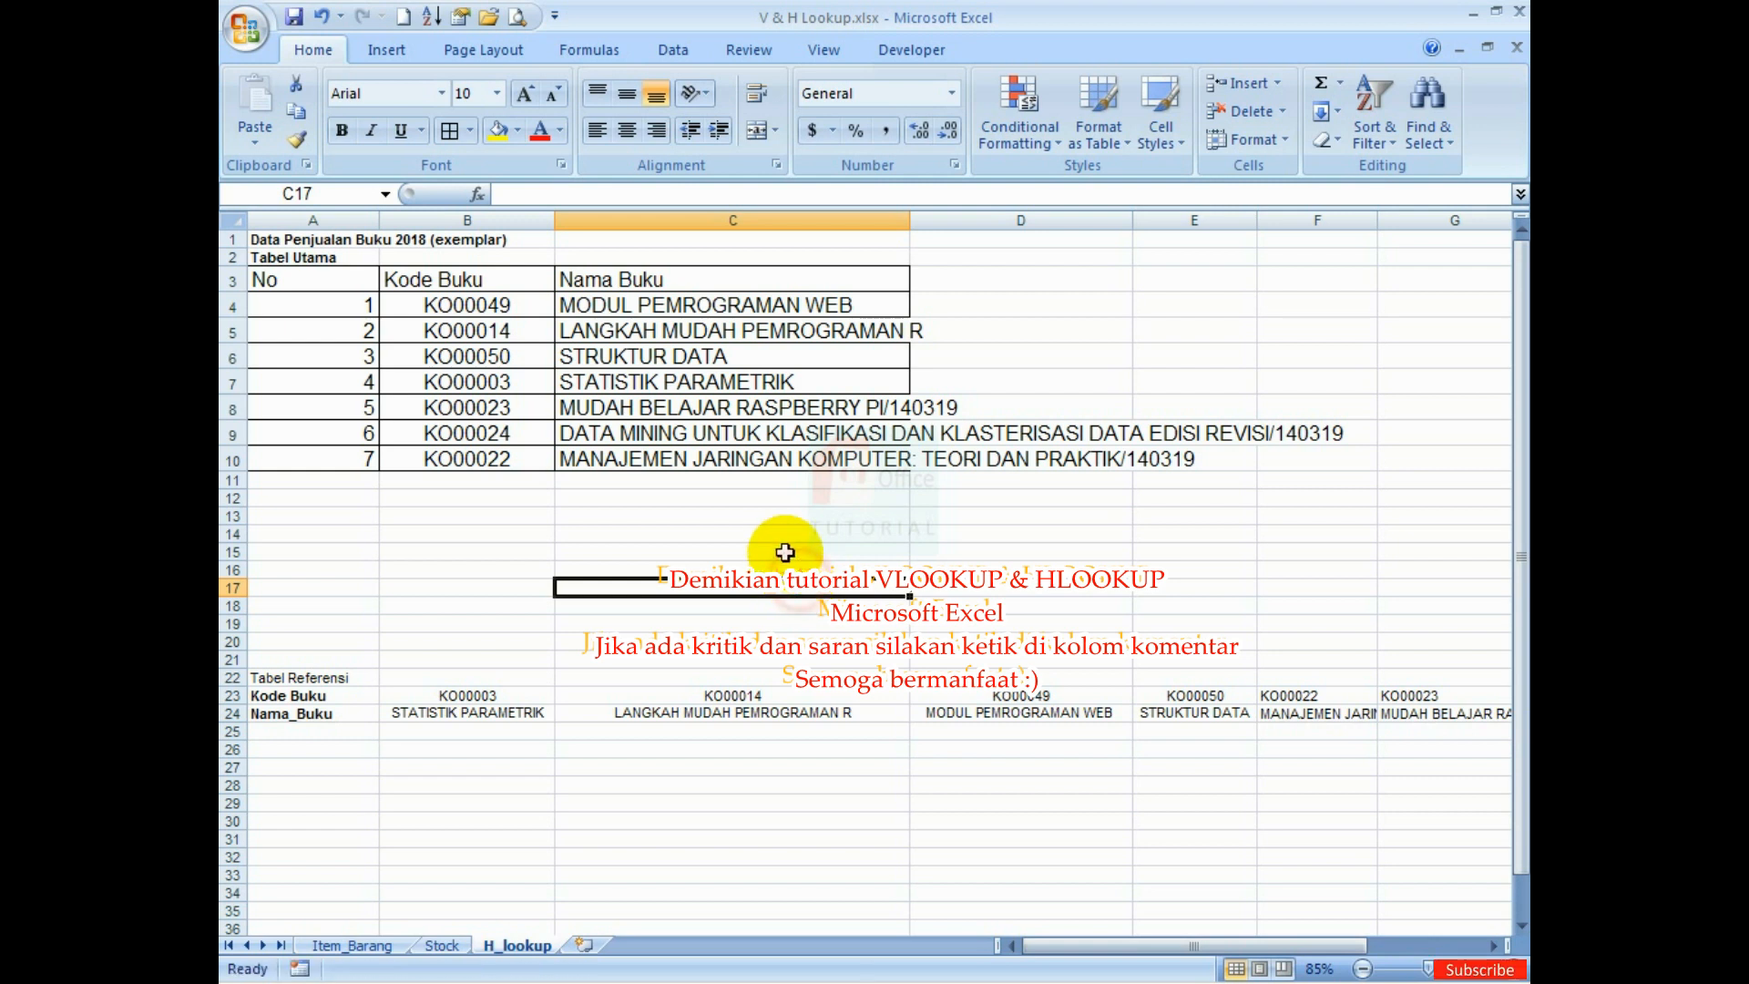
pyautogui.click(798, 433)
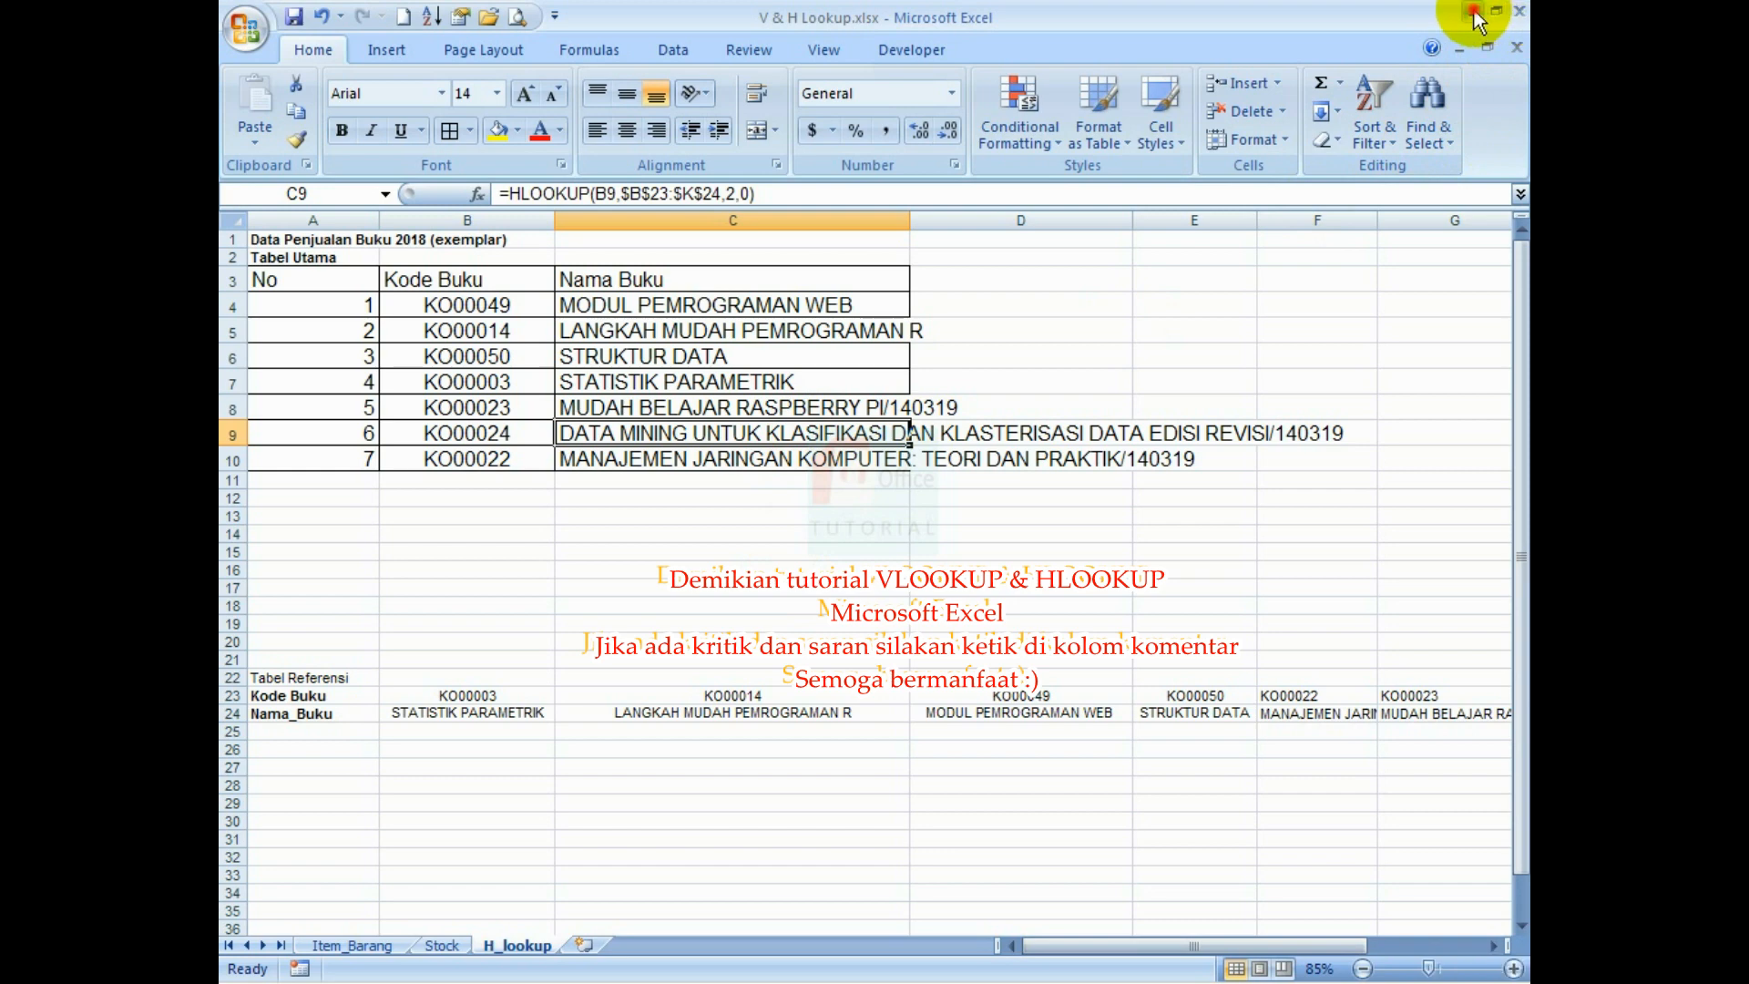
# Minimize the workbook window and refresh the desktop
pyautogui.click(1517, 13)
pyautogui.rightClick(1057, 304)
pyautogui.click(1097, 357)
pyautogui.rightClick(1099, 355)
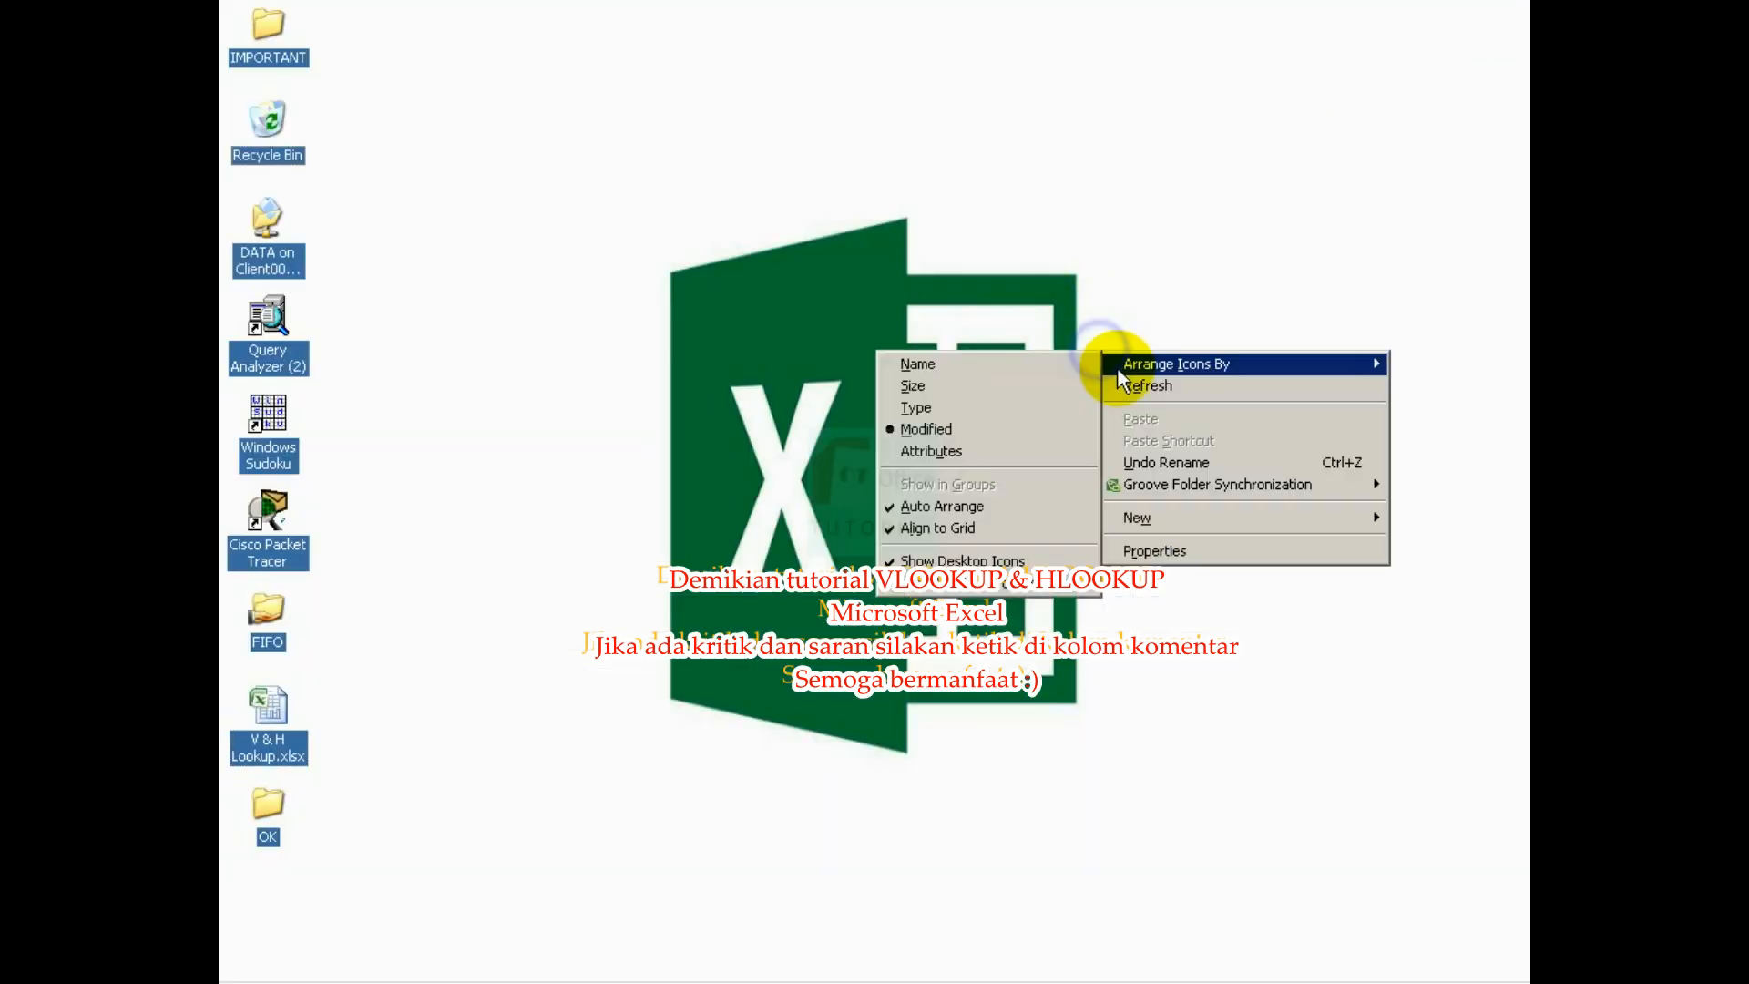
pyautogui.click(1120, 378)
pyautogui.rightClick(1164, 439)
pyautogui.click(1173, 474)
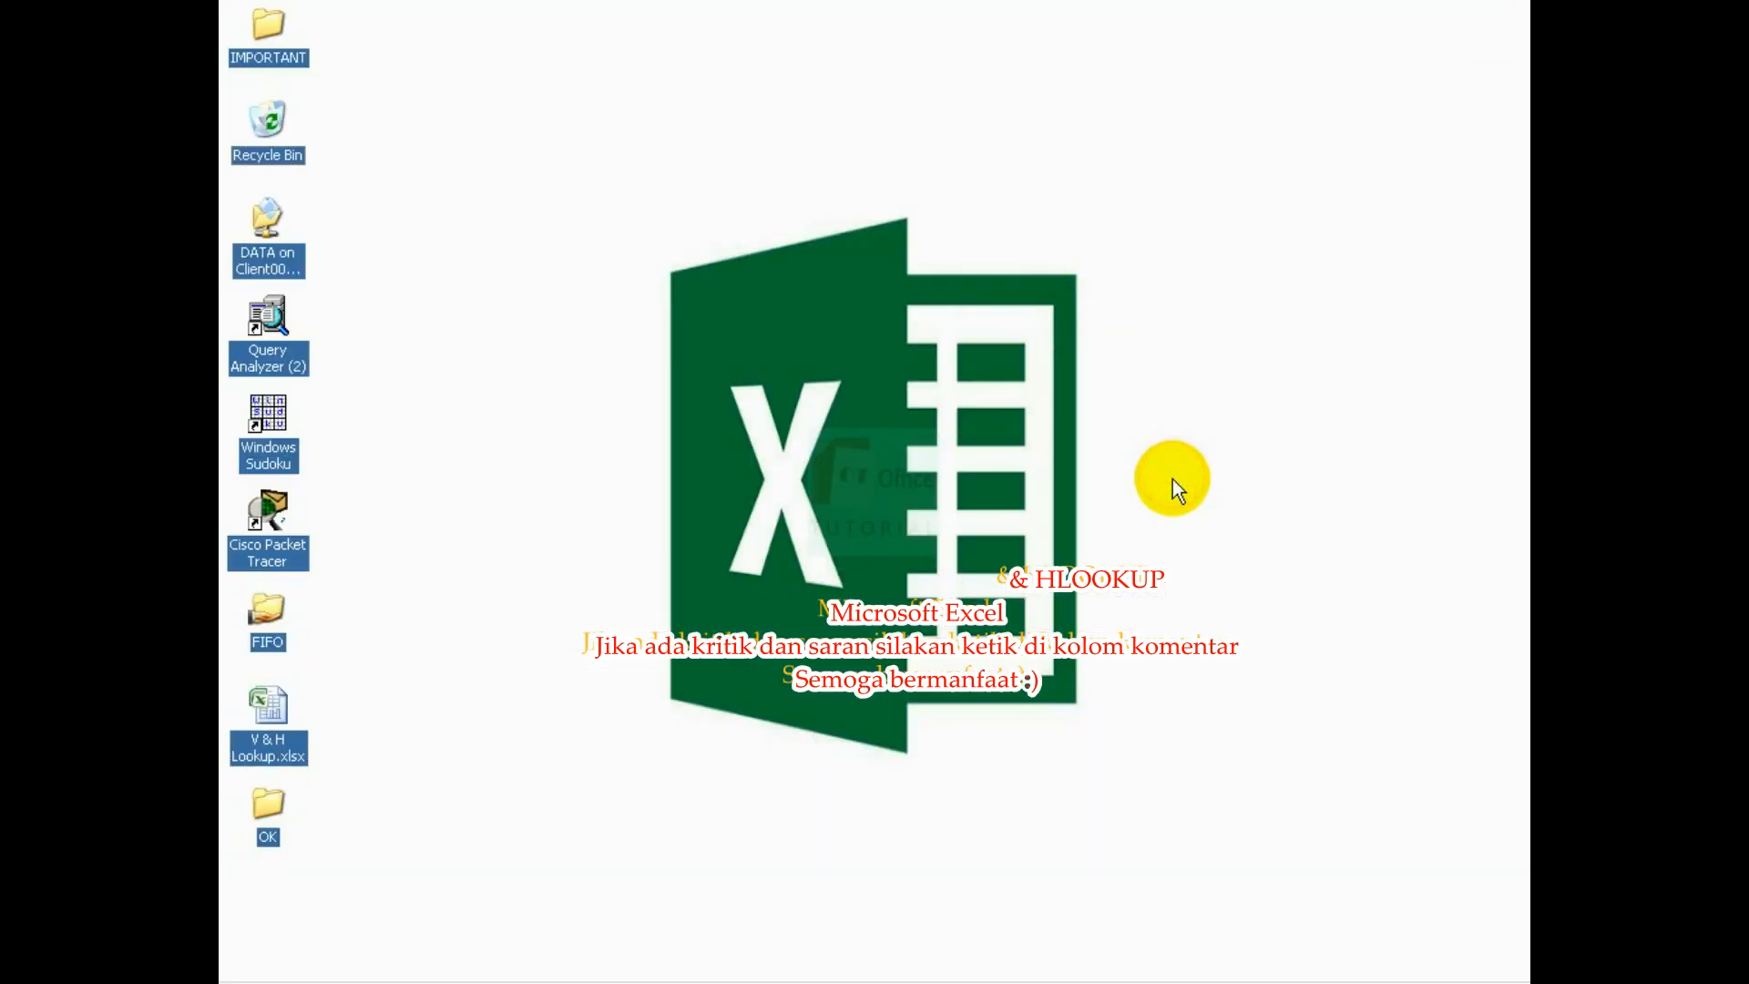